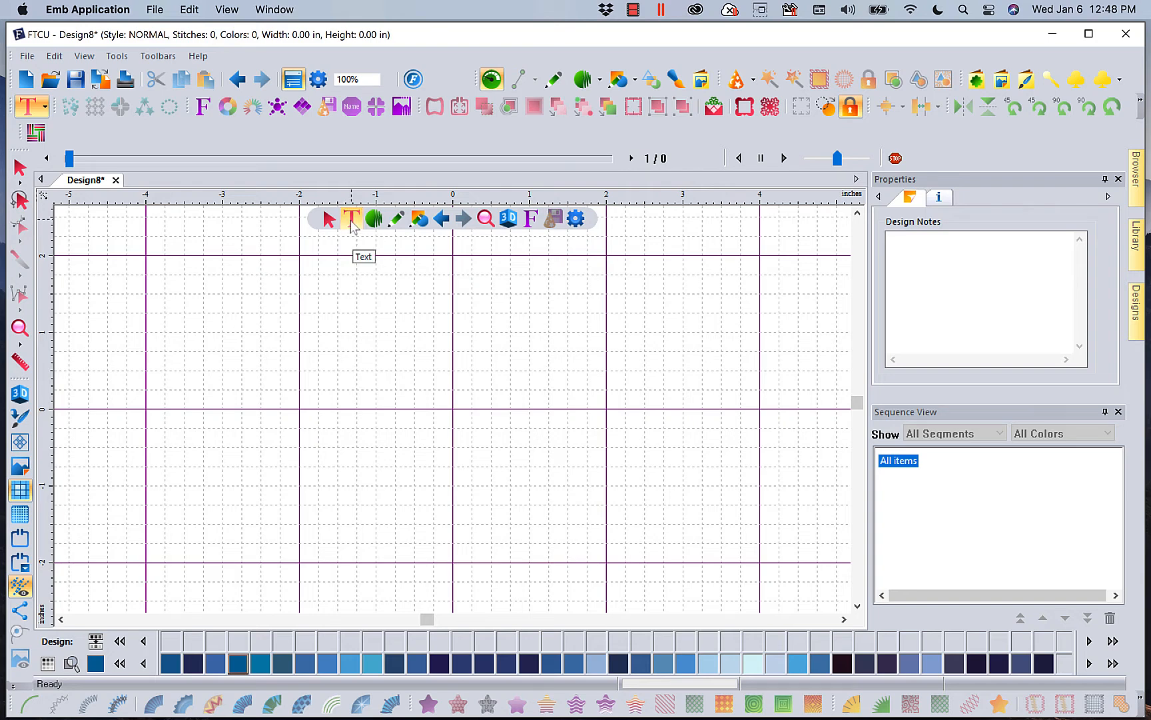
Step: Place a new normal text object on the canvas just above the horizontal centre line
{"action": "left_click", "coordinate": [353, 224]}
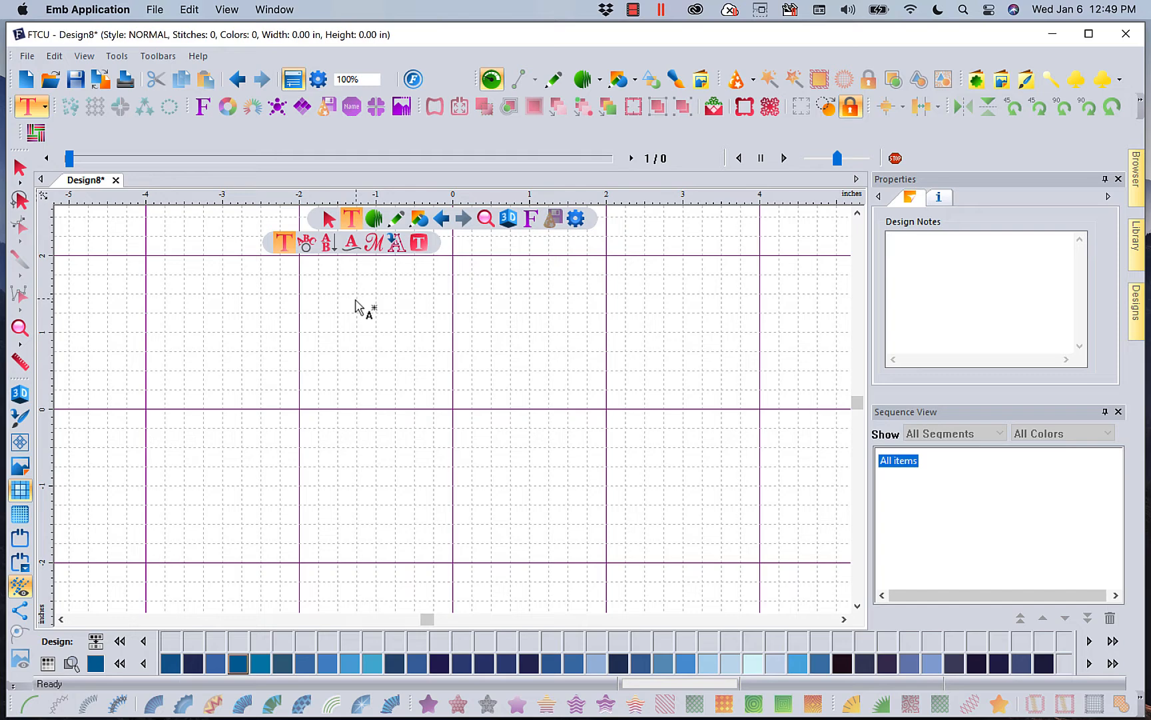
{"action": "left_click", "coordinate": [282, 246]}
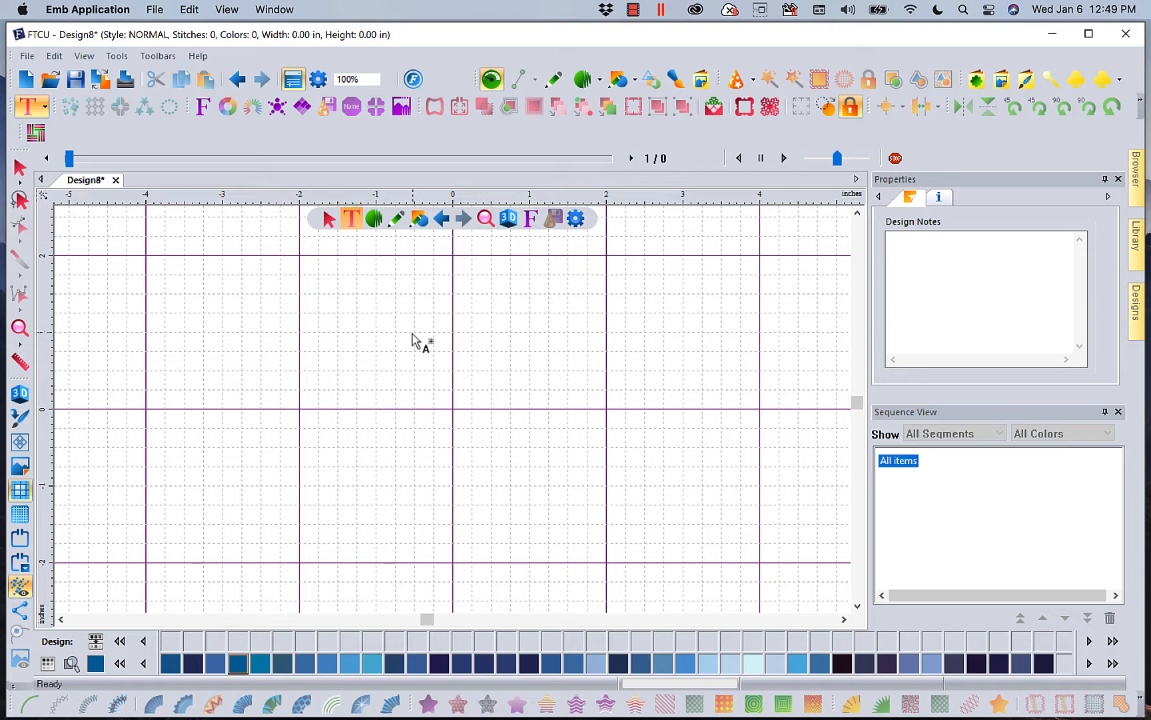
{"action": "left_click", "coordinate": [409, 379]}
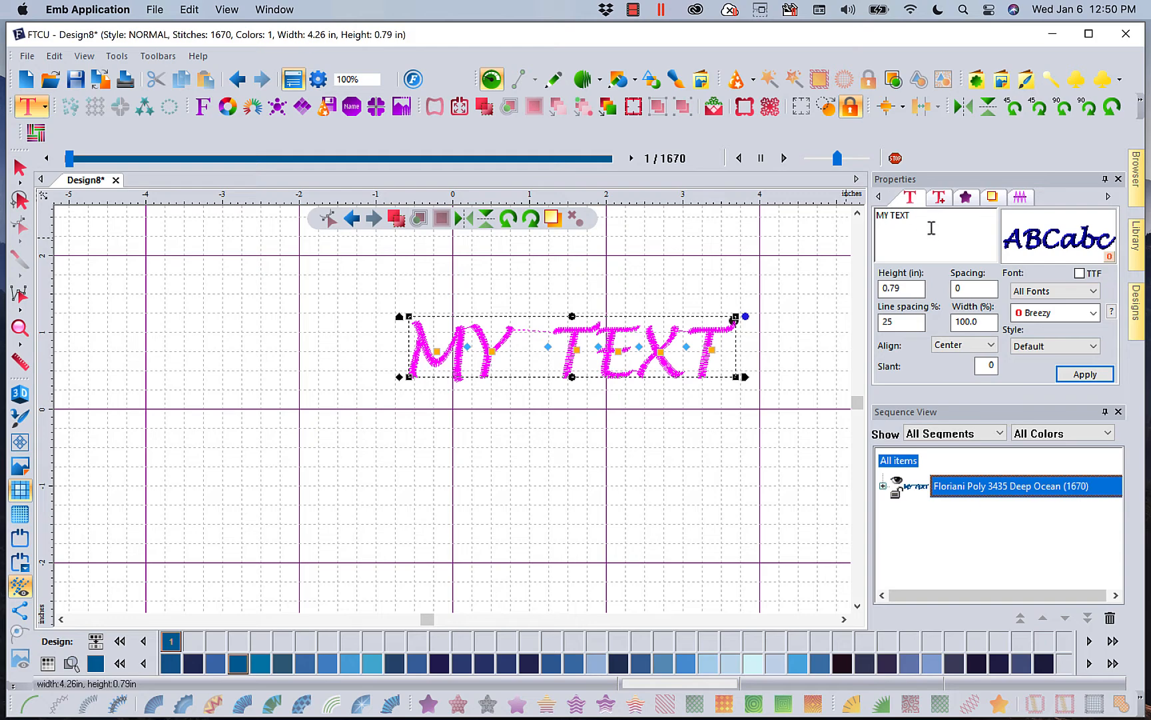
Step: Replace the default text with "Floriani is great" and a second line of a first name plus "said so", and enter a height of .5 in
{"action": "left_click_drag", "start_coordinate": [926, 224], "coordinate": [842, 237]}
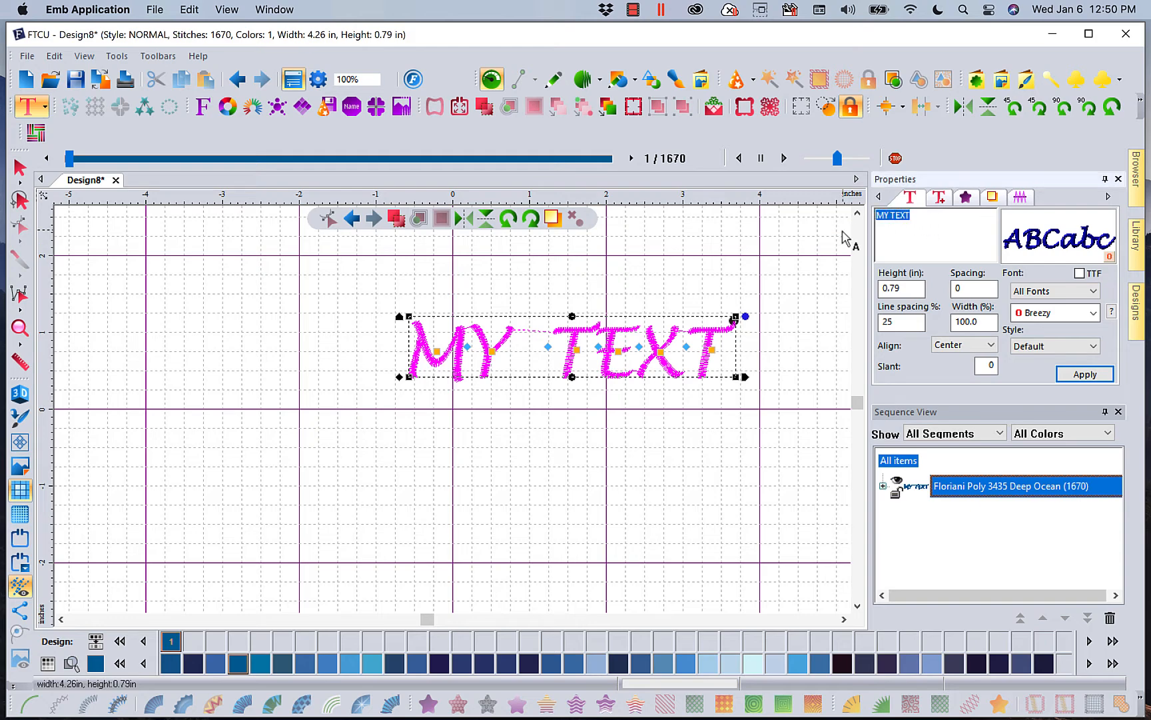
{"action": "type", "text": "Floriani is great"}
{"action": "key", "text": "Return"}
{"action": "type", "text": "K"}
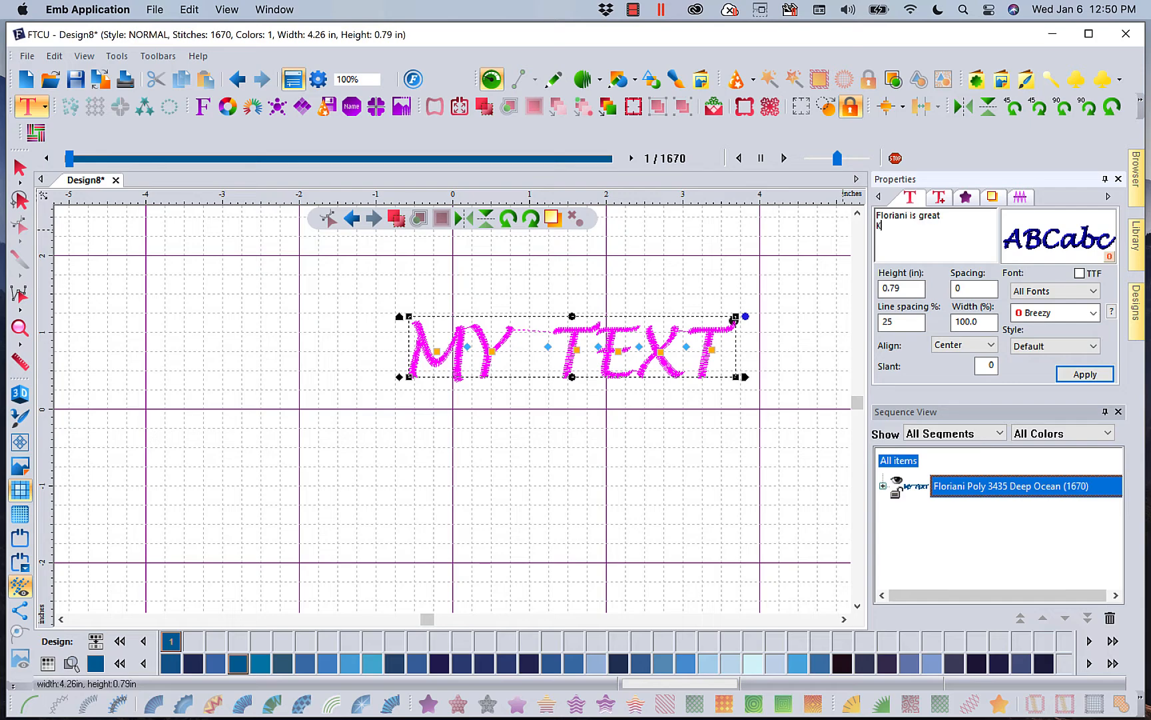
{"action": "type", "text": "athi said so"}
{"action": "left_click_drag", "start_coordinate": [910, 287], "coordinate": [845, 292]}
{"action": "type", "text": ".5"}
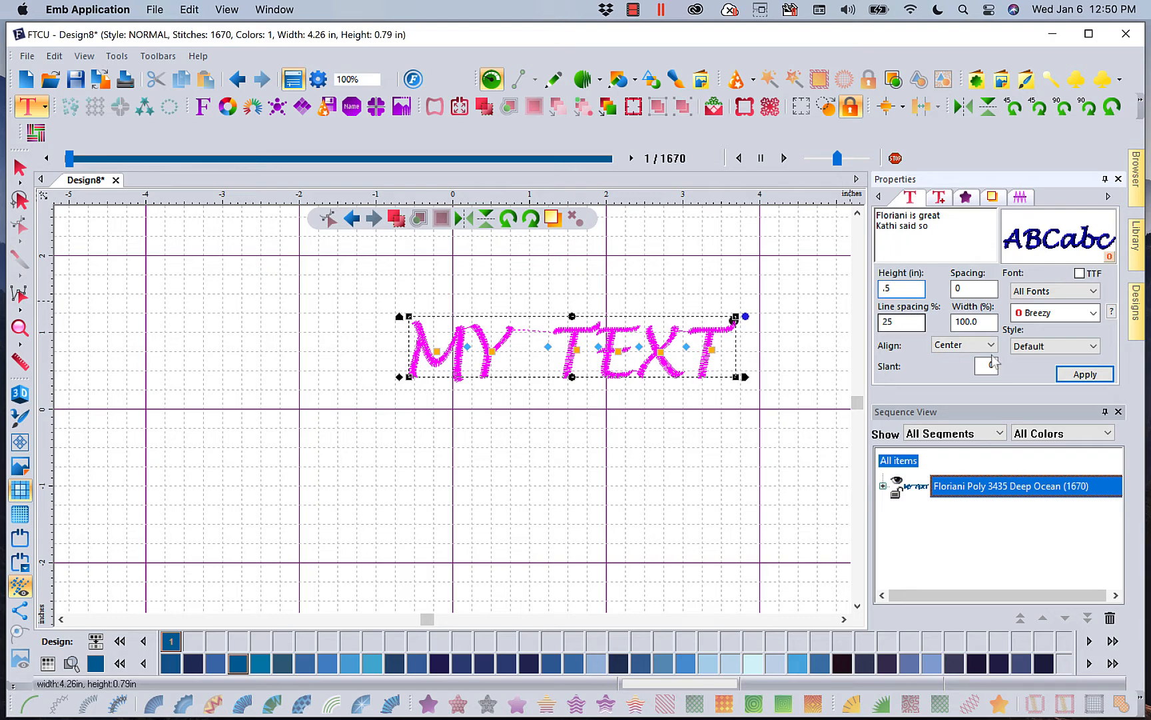
Step: Browse the list of all available fonts for the text
{"action": "left_click", "coordinate": [1093, 291]}
{"action": "left_click", "coordinate": [1093, 295]}
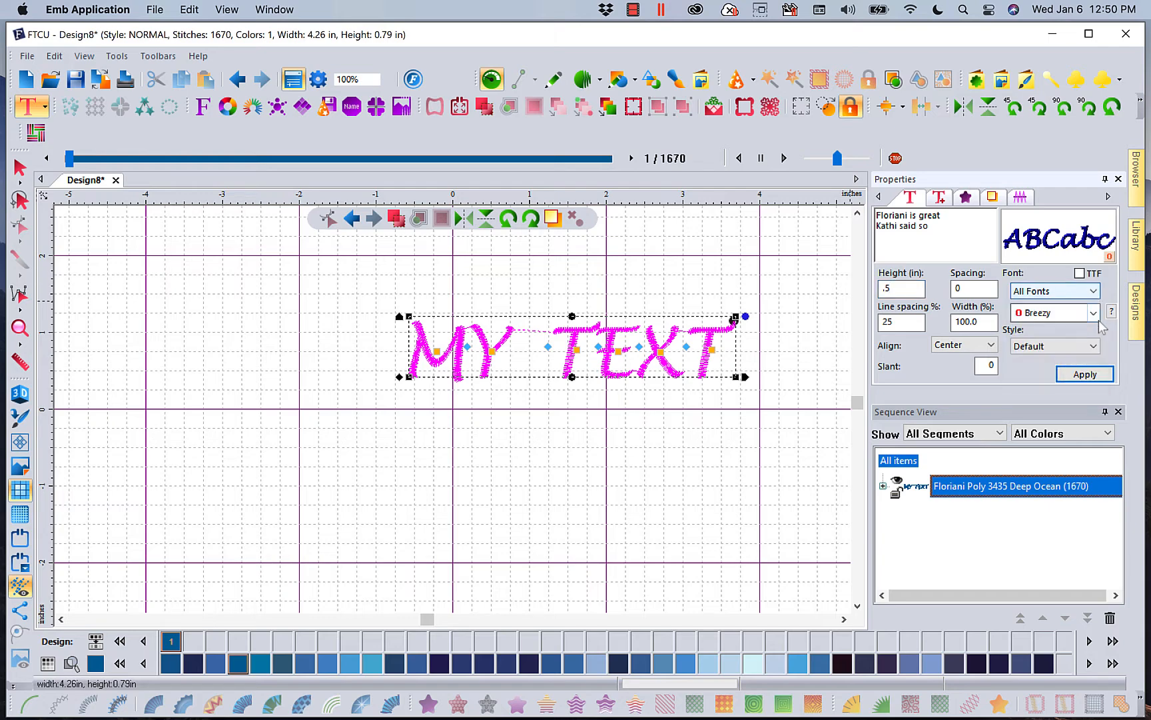
{"action": "left_click", "coordinate": [1093, 313]}
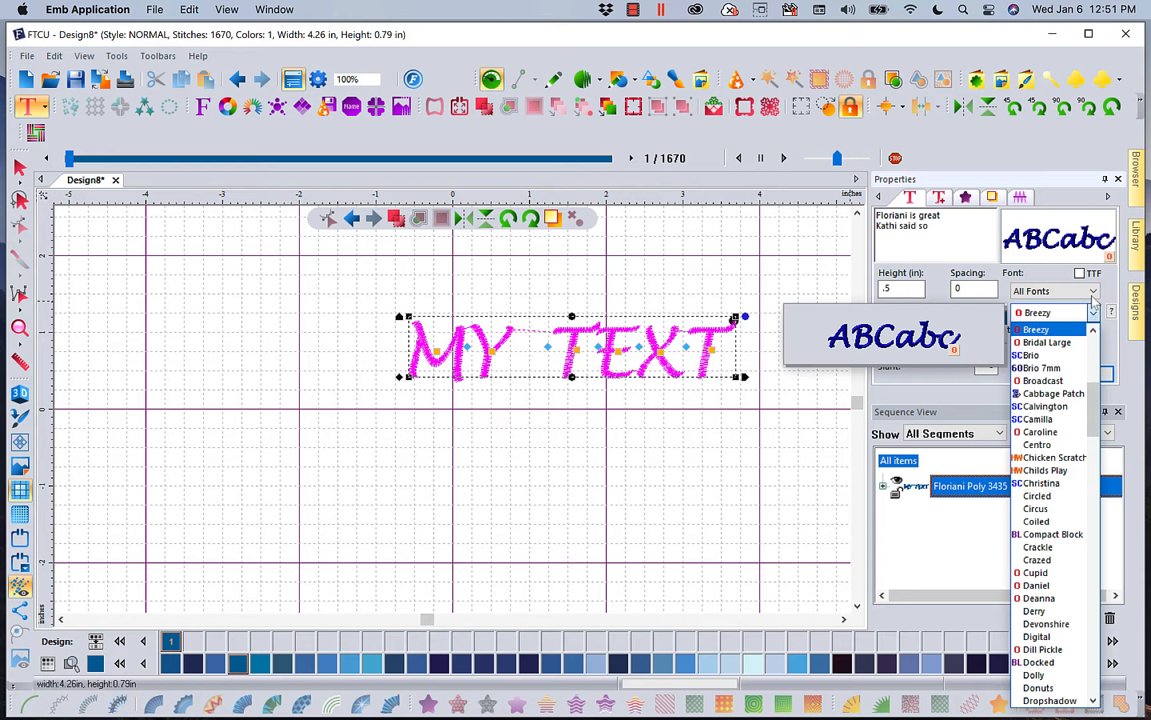
{"action": "left_click", "coordinate": [1093, 305]}
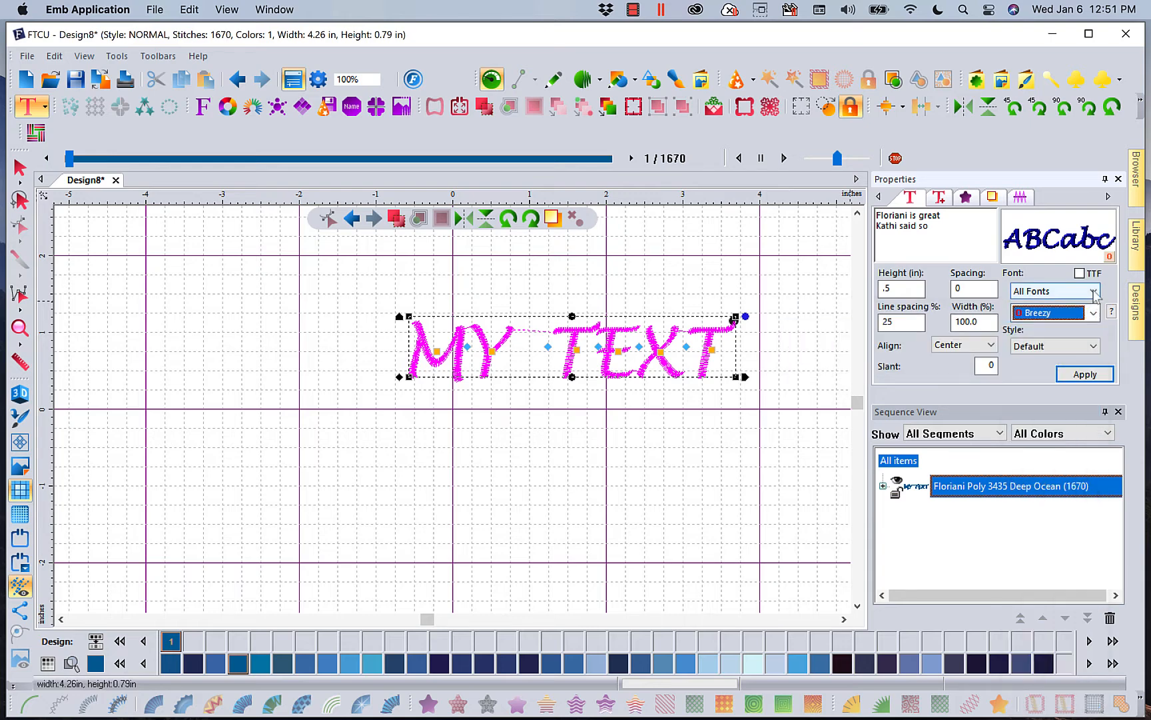
Step: Preview the fonts in the Script category and set the font filter back to All Fonts
{"action": "left_click", "coordinate": [1093, 292]}
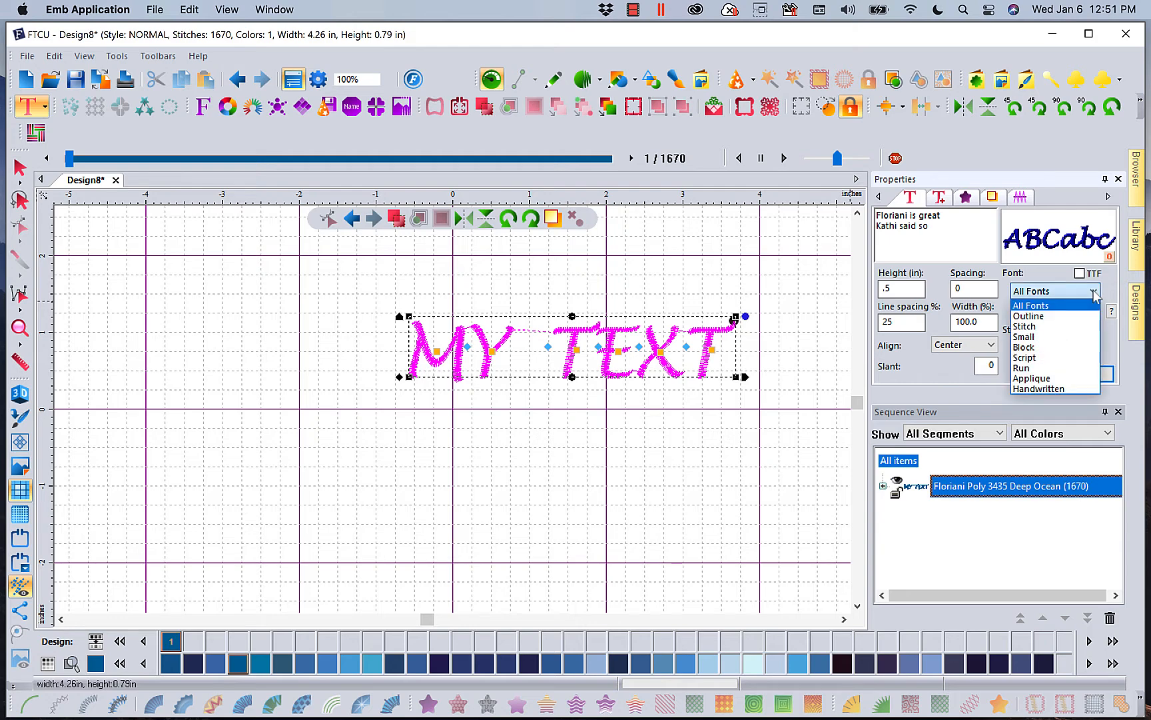
{"action": "left_click", "coordinate": [1044, 358]}
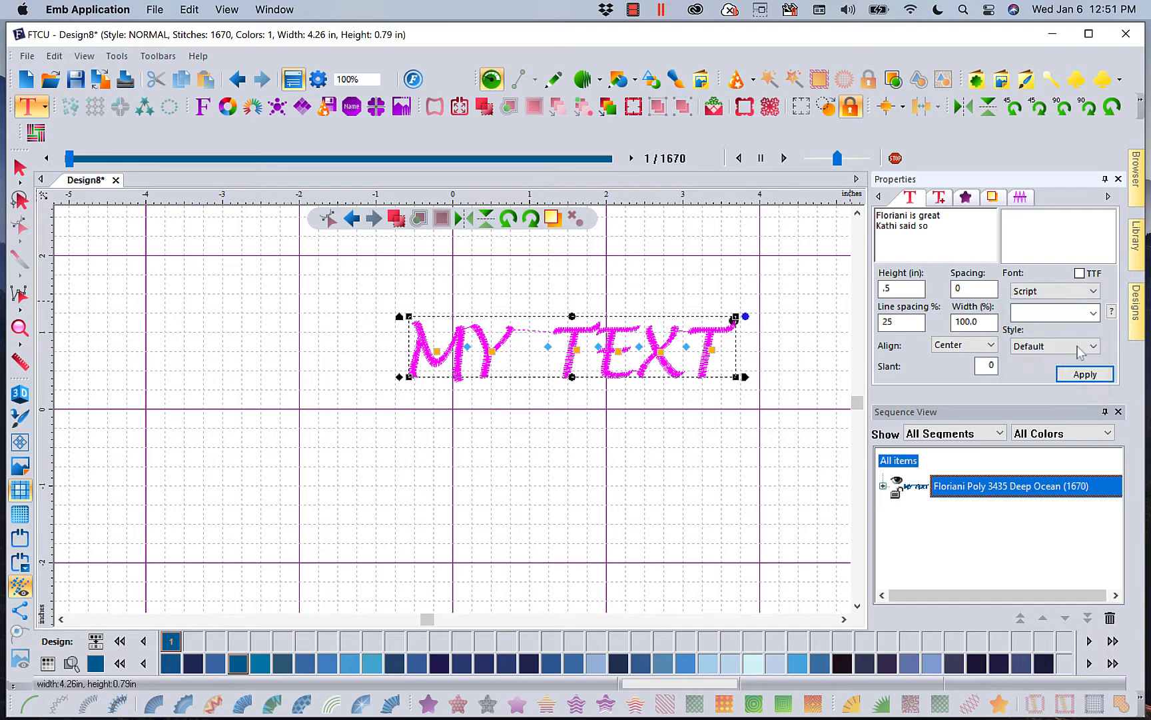
{"action": "left_click", "coordinate": [1094, 314]}
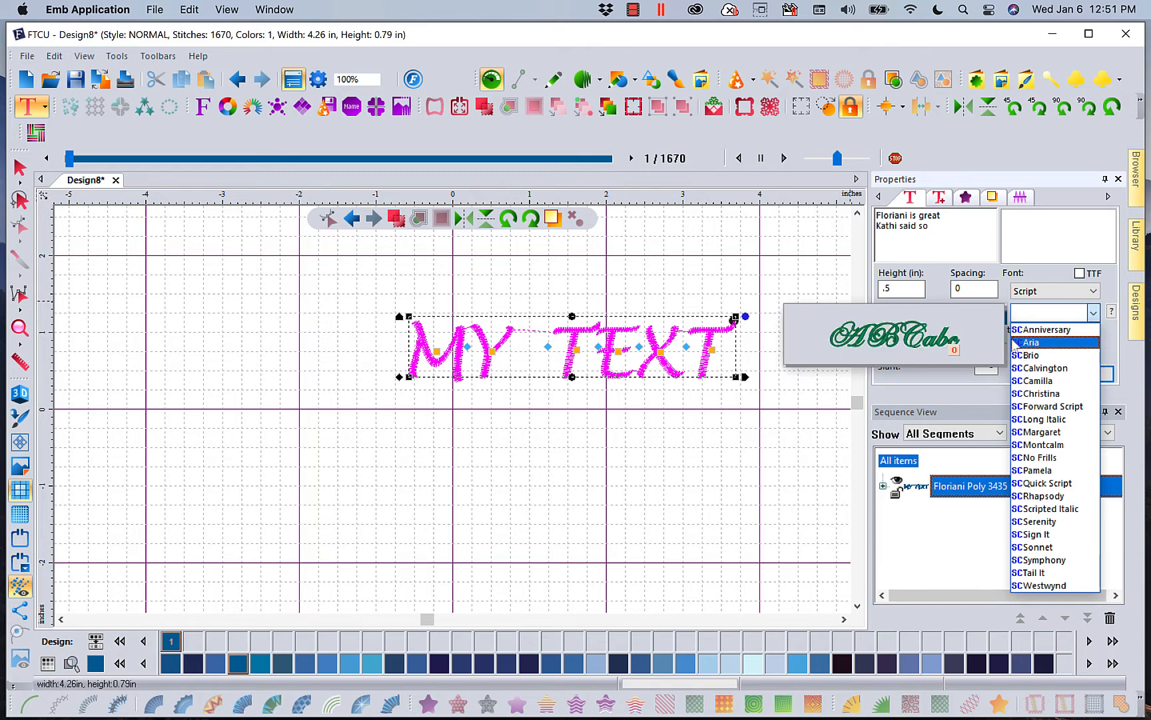
{"action": "left_click", "coordinate": [1096, 292]}
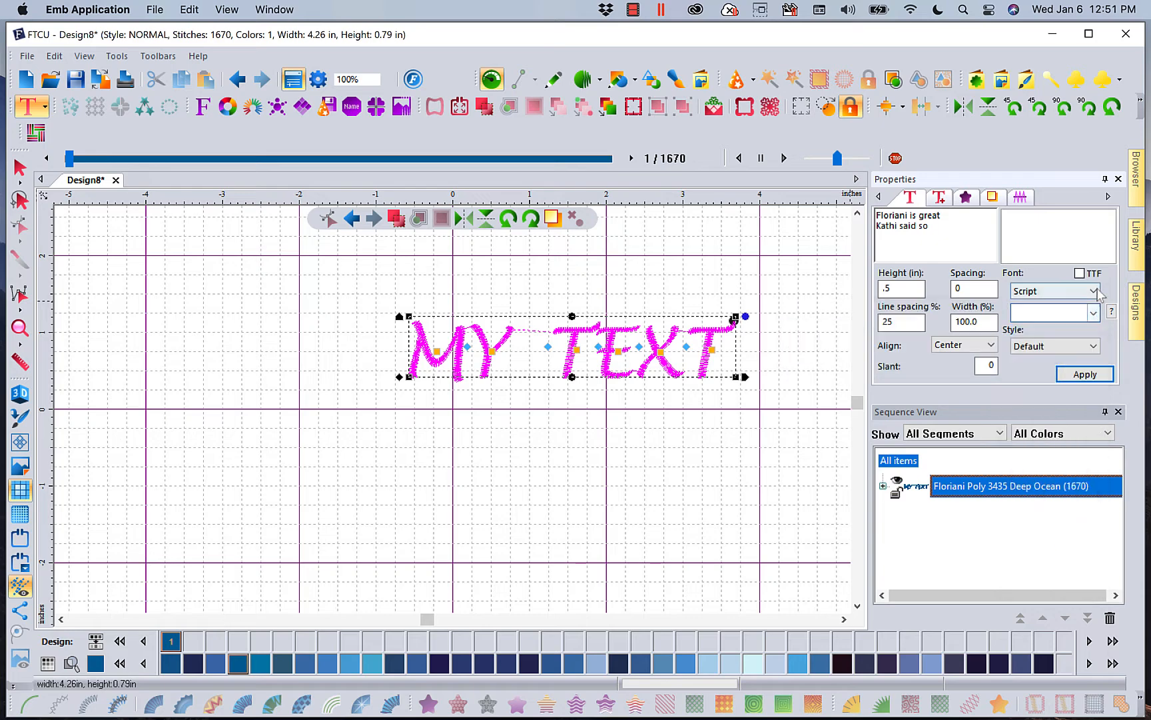
{"action": "left_click", "coordinate": [1094, 291]}
{"action": "left_click", "coordinate": [1061, 310]}
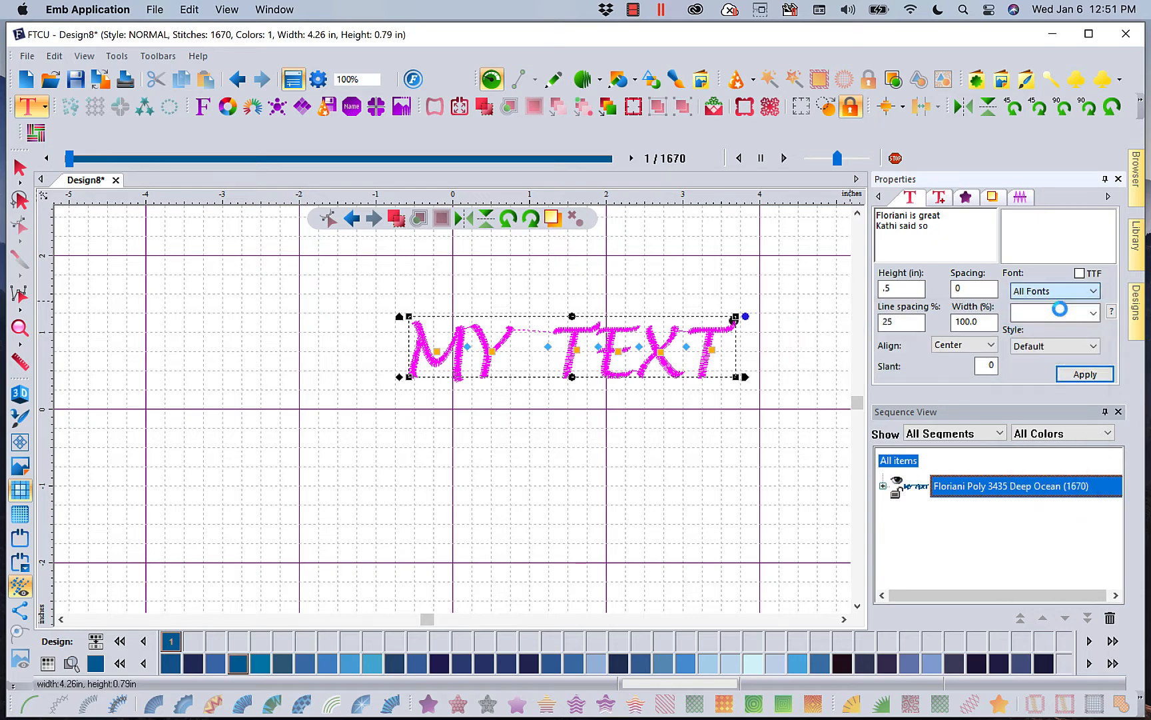
{"action": "left_click", "coordinate": [1093, 313]}
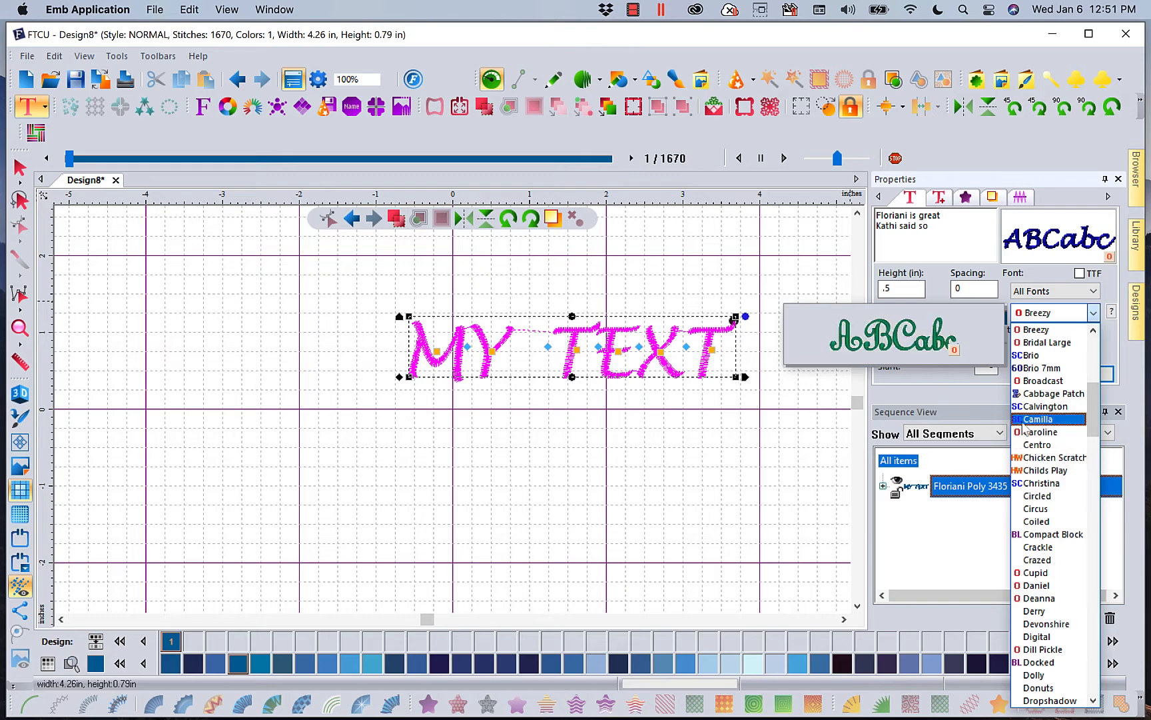
{"action": "left_click", "coordinate": [1096, 293]}
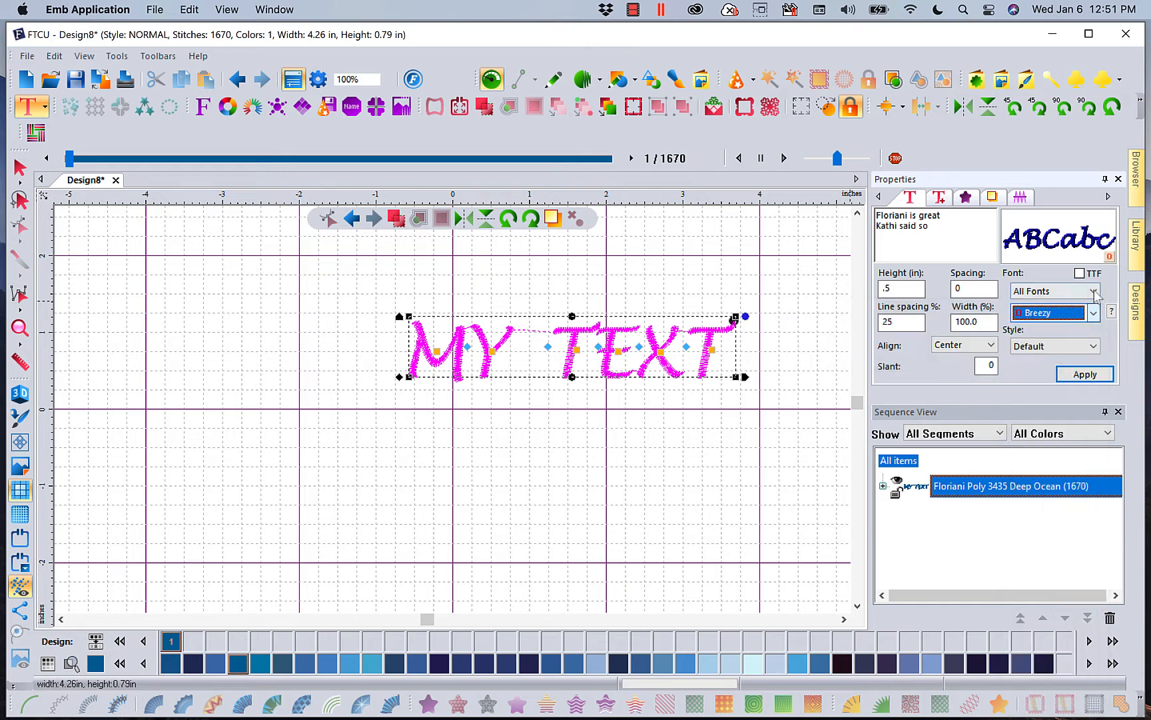
Step: Filter the fonts to the Outline category and keep Breezy as the text's font
{"action": "left_click", "coordinate": [1094, 291]}
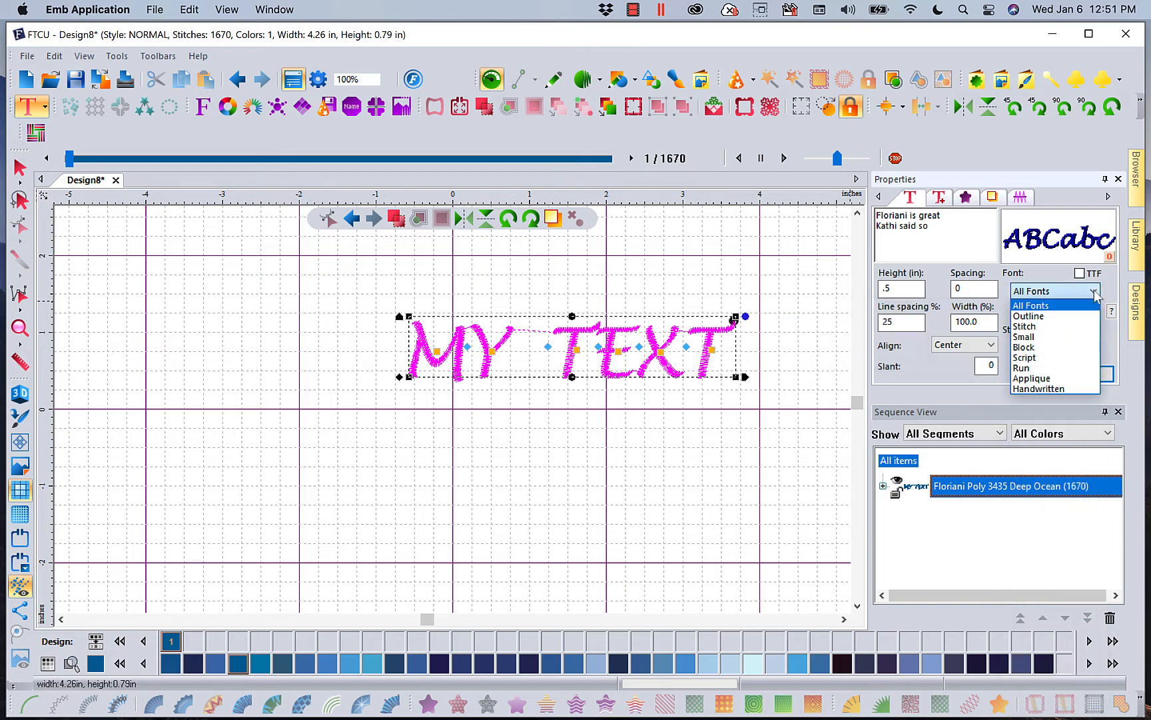
{"action": "left_click", "coordinate": [1037, 317]}
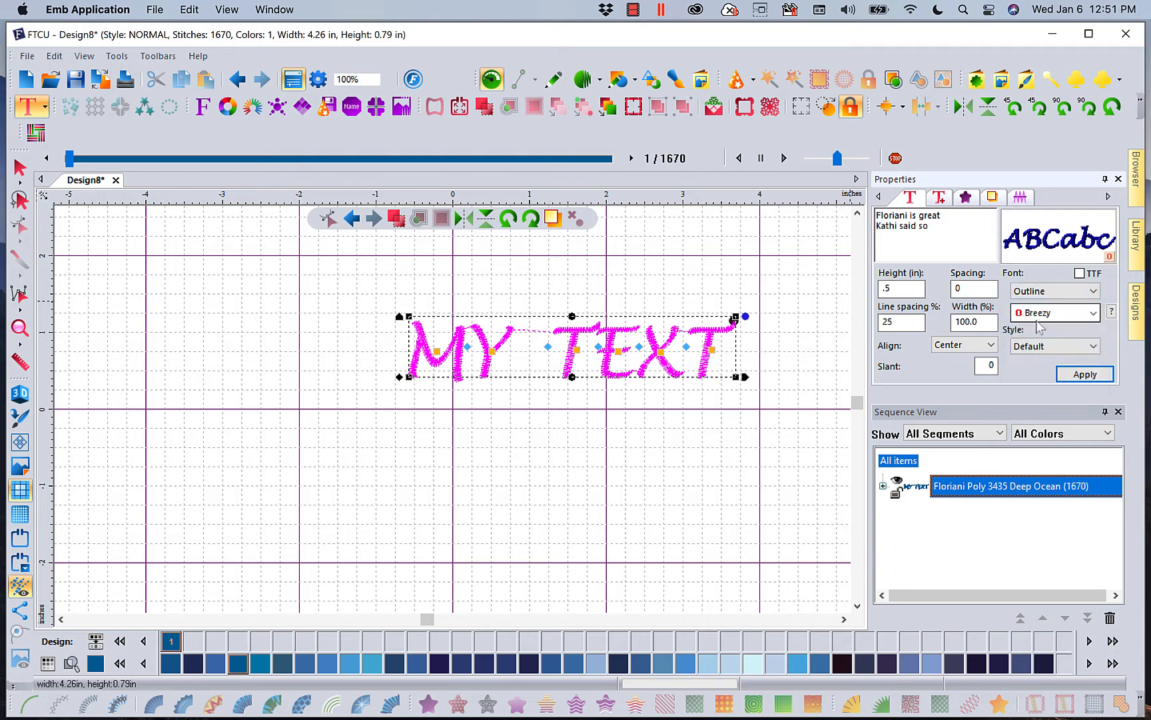
{"action": "left_click", "coordinate": [1093, 314]}
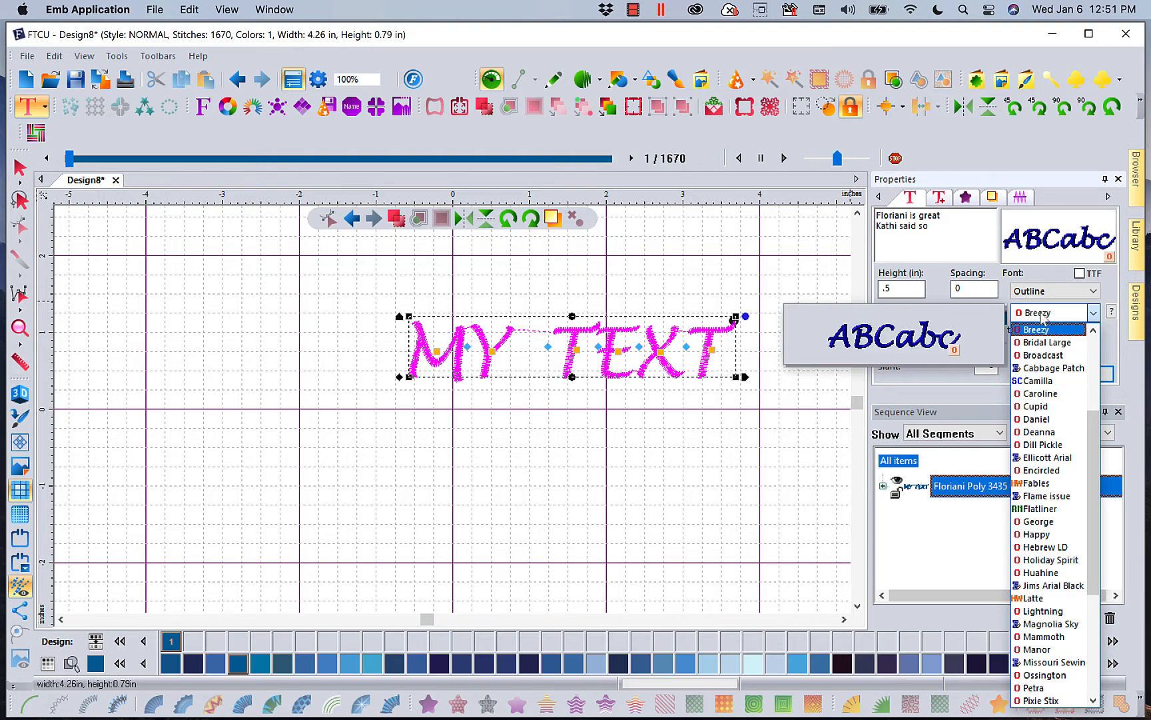
{"action": "left_click", "coordinate": [1043, 317]}
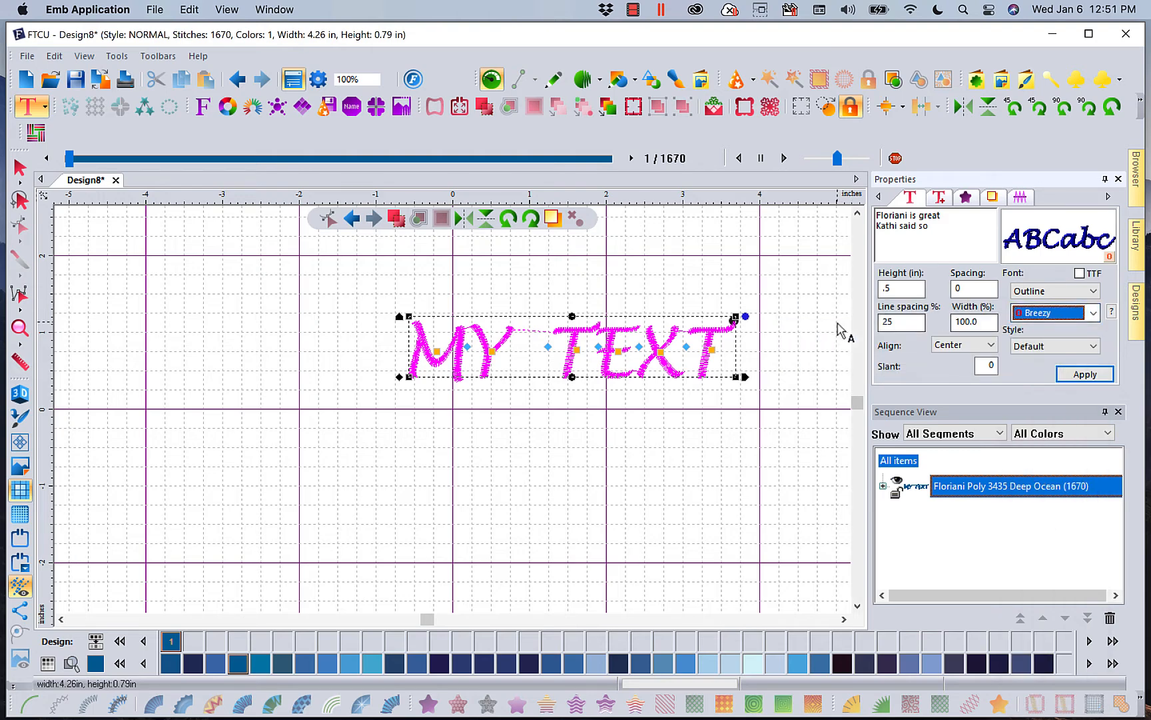
Step: Apply the Run style to the two-line text and fit the whole design in view
{"action": "left_click", "coordinate": [1095, 351]}
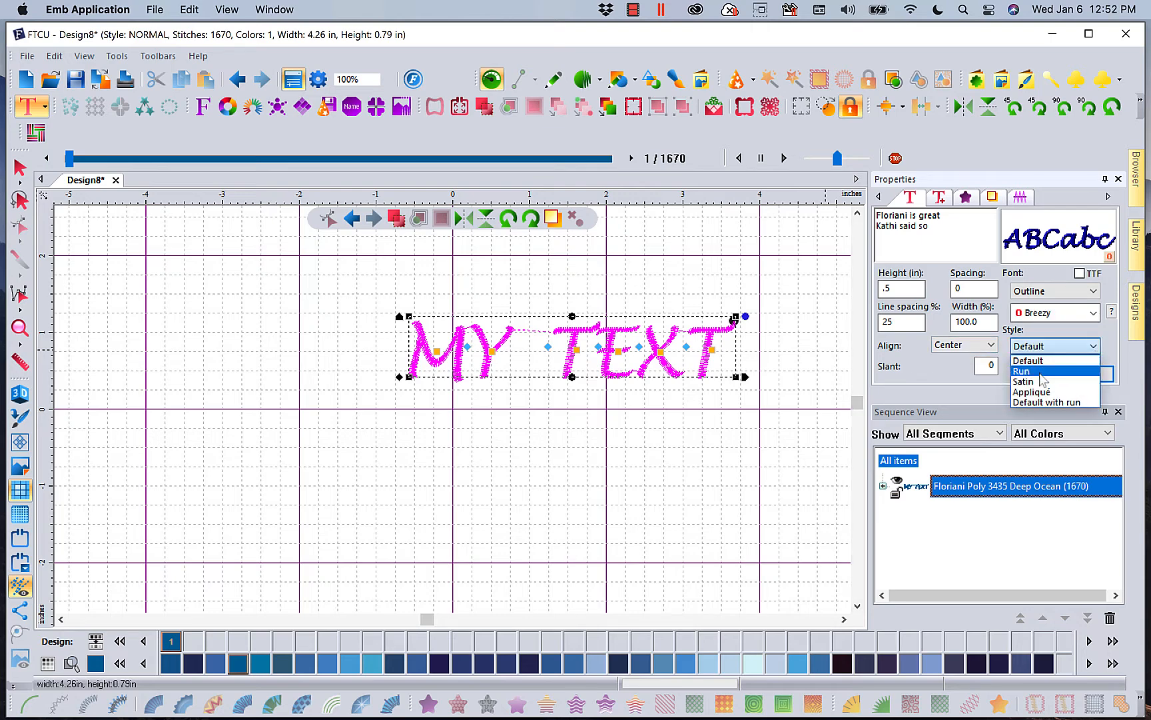
{"action": "left_click", "coordinate": [1042, 380]}
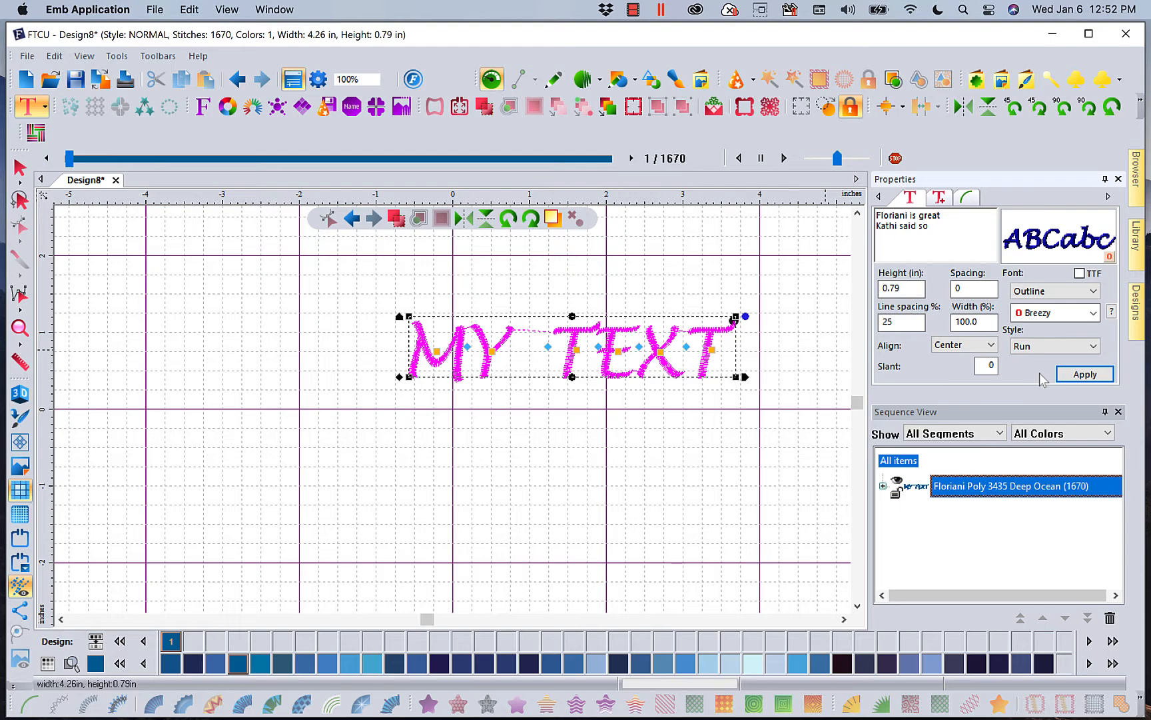
{"action": "left_click", "coordinate": [1078, 374]}
{"action": "left_click", "coordinate": [1077, 374]}
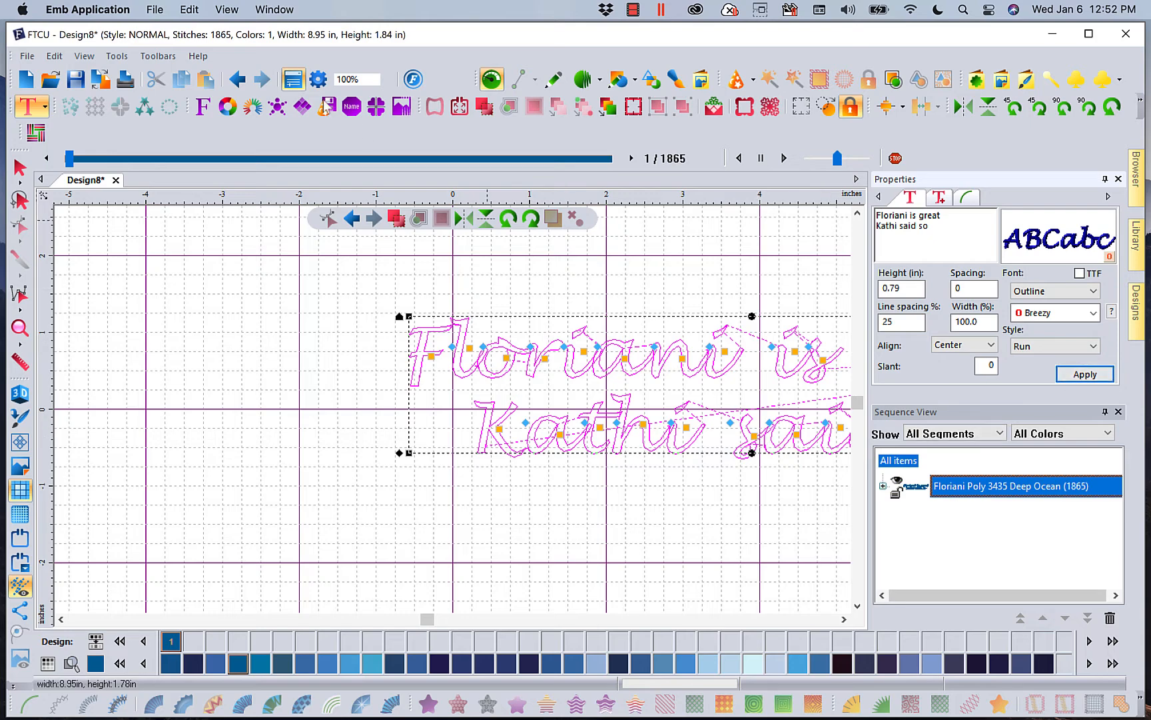
{"action": "left_click", "coordinate": [387, 85]}
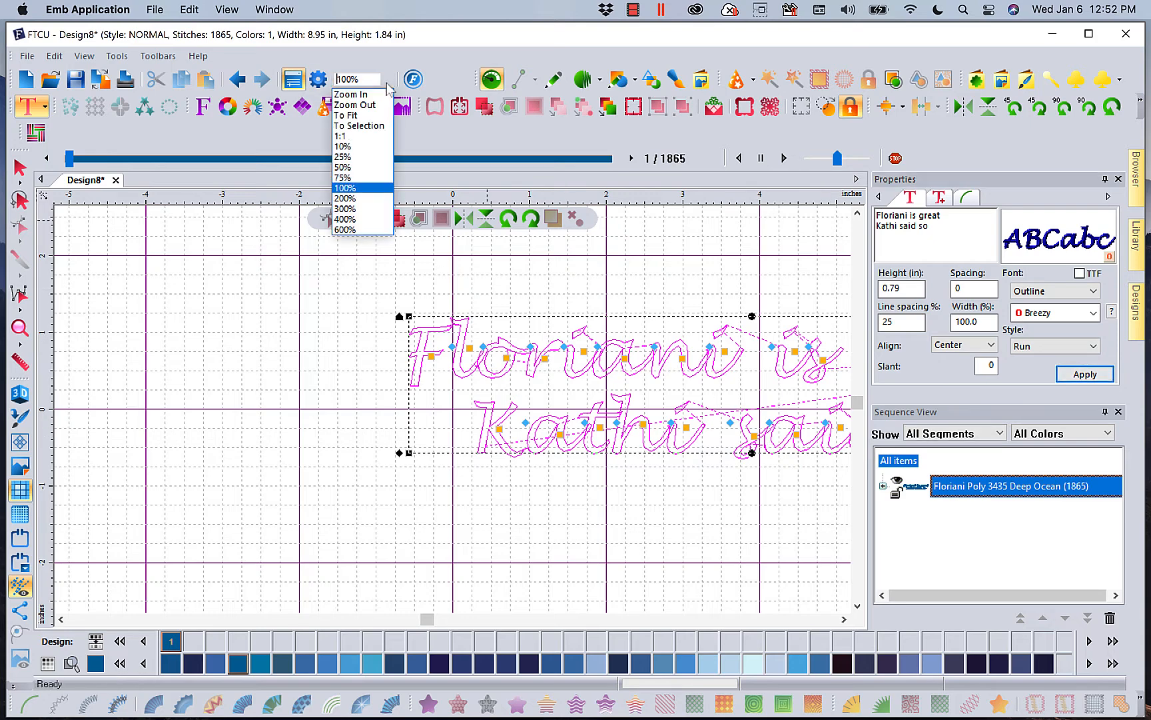
{"action": "left_click", "coordinate": [364, 116]}
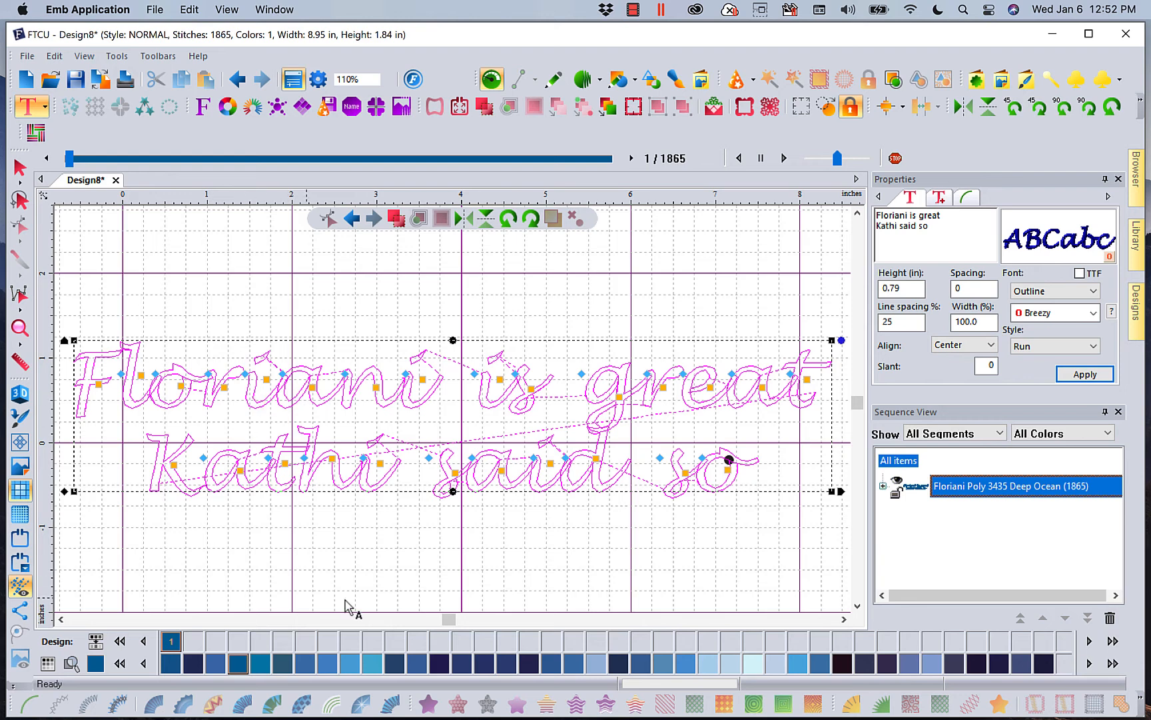
Step: Apply the Satin style to the two-line text
{"action": "left_click", "coordinate": [1095, 347]}
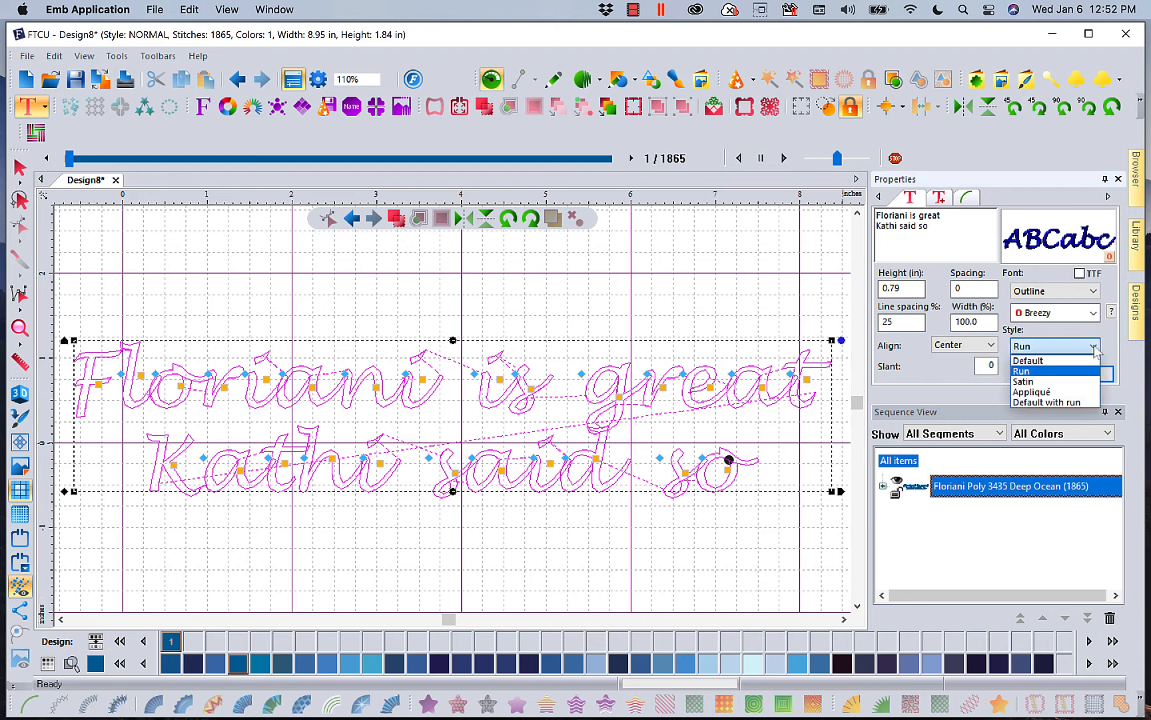
{"action": "left_click", "coordinate": [1046, 382]}
{"action": "left_click", "coordinate": [1078, 375]}
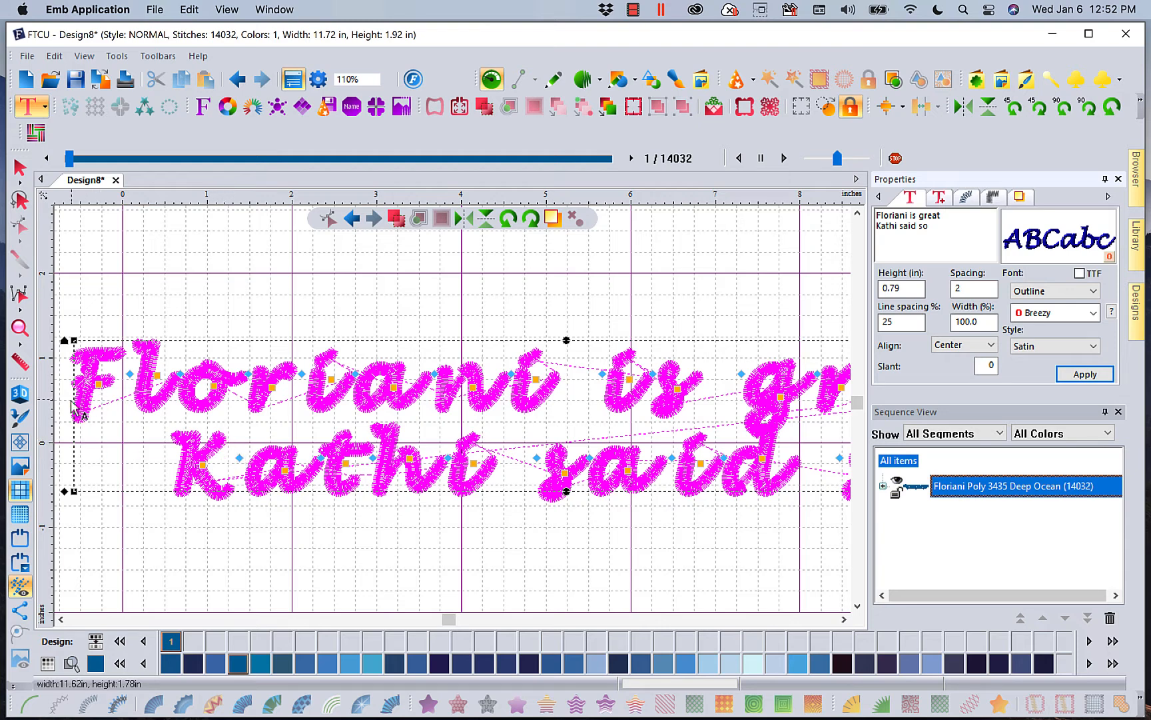
Step: Examine the satin stitches at the base of the second line's first letter up close, and undo the Satin style
{"action": "left_click", "coordinate": [22, 328]}
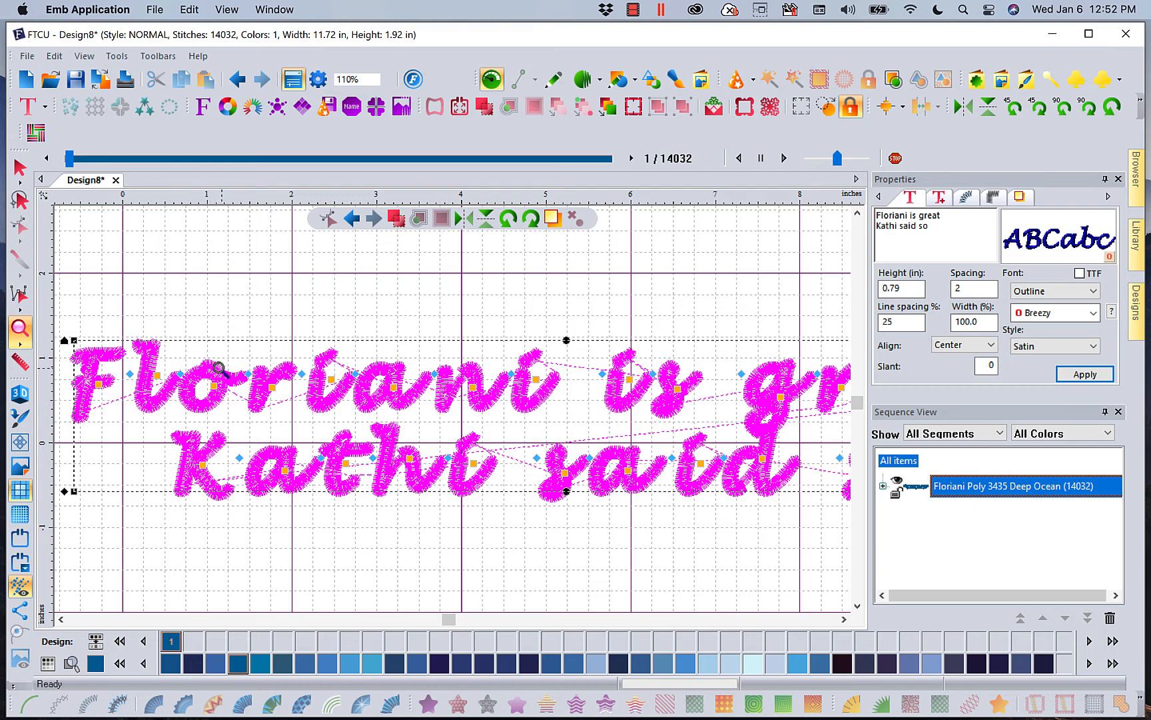
{"action": "left_click_drag", "start_coordinate": [167, 469], "coordinate": [218, 495]}
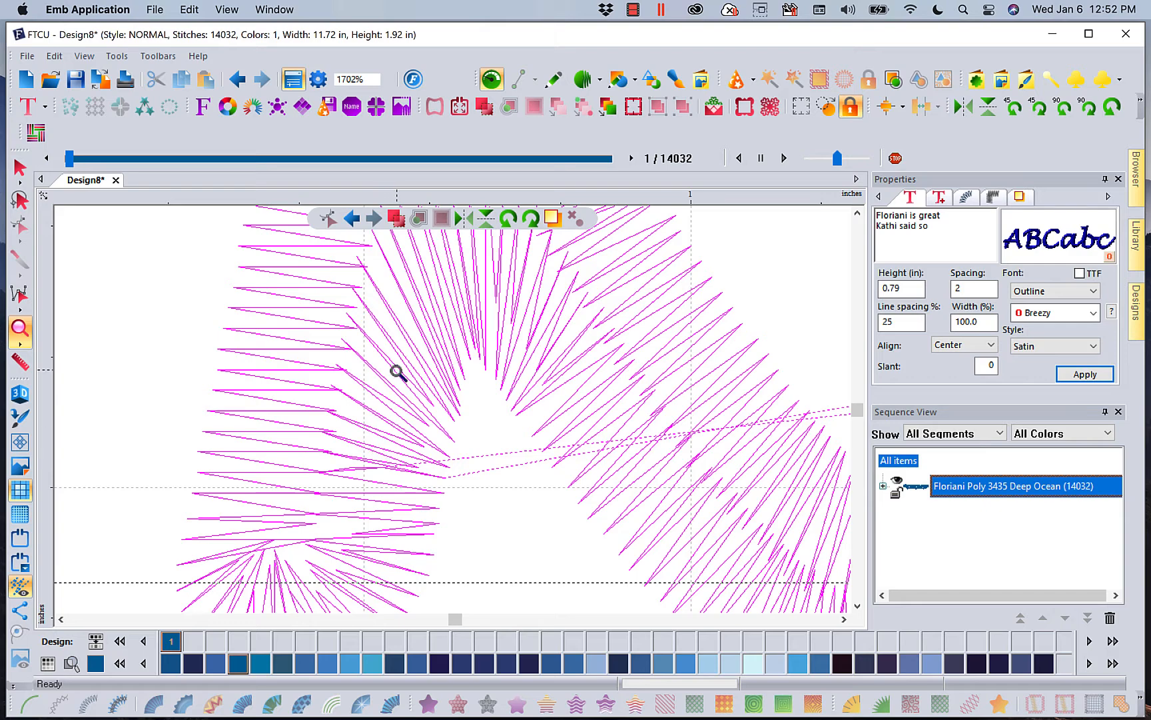
{"action": "left_click", "coordinate": [366, 80]}
{"action": "left_click", "coordinate": [372, 127]}
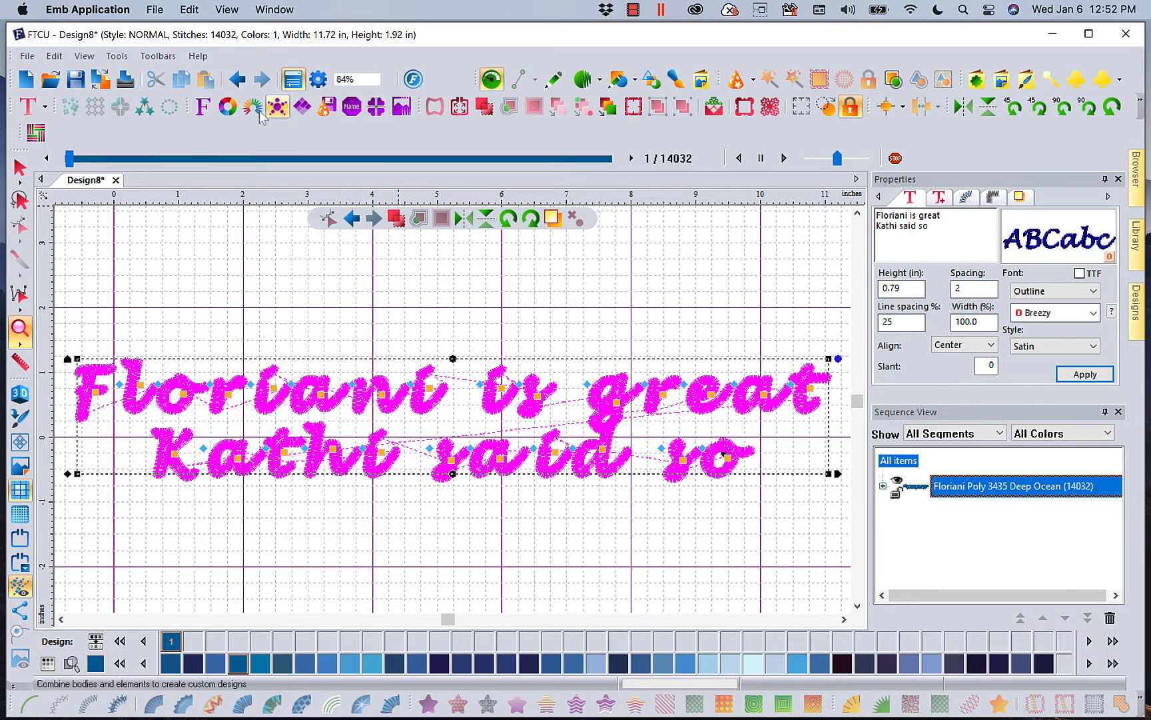
{"action": "left_click", "coordinate": [237, 79]}
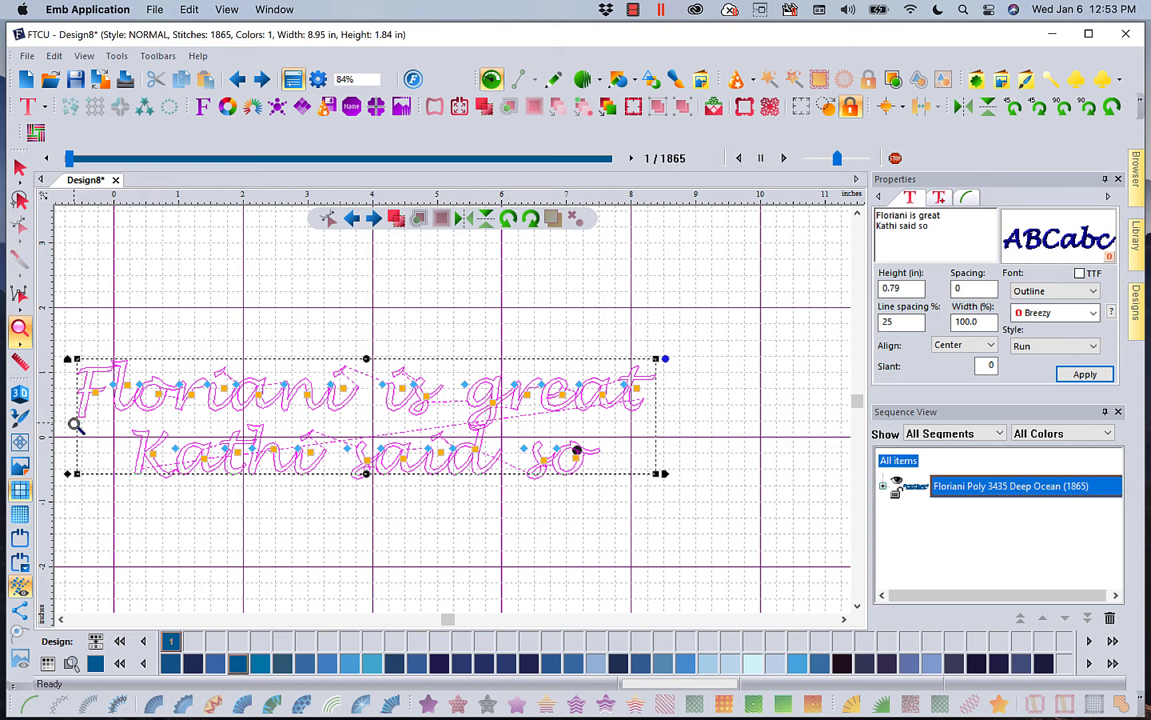
Step: Apply the Appliqué style to the two-line text
{"action": "left_click", "coordinate": [1092, 347]}
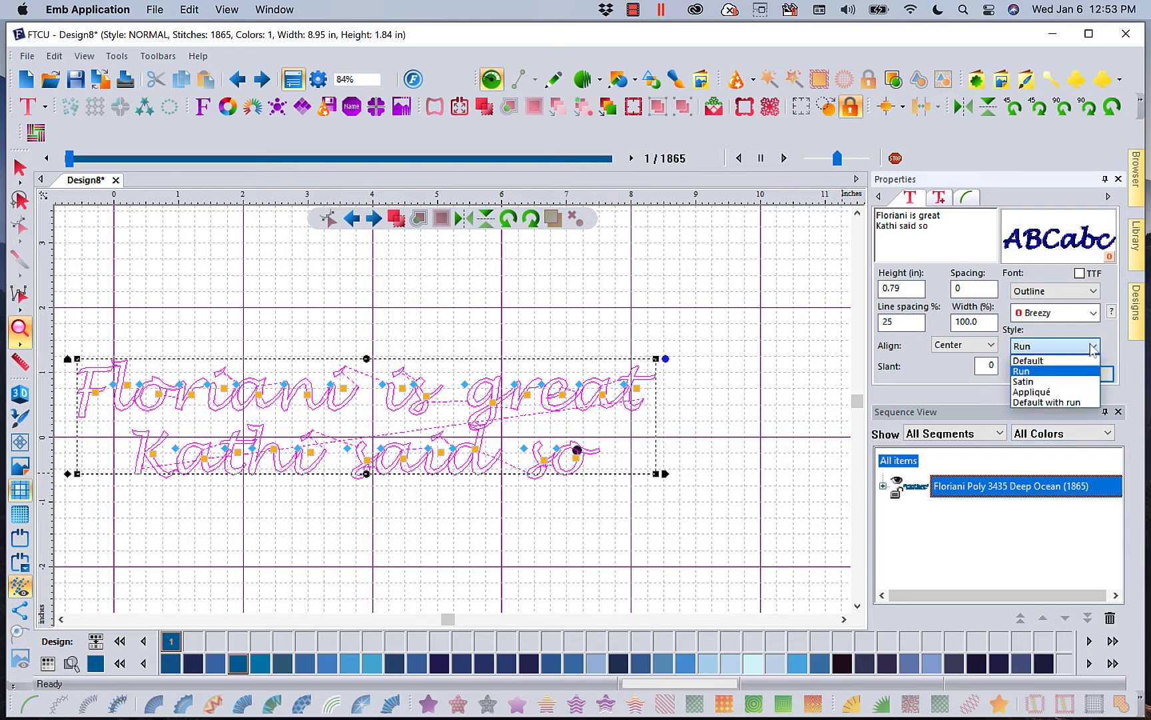
{"action": "left_click", "coordinate": [1056, 393]}
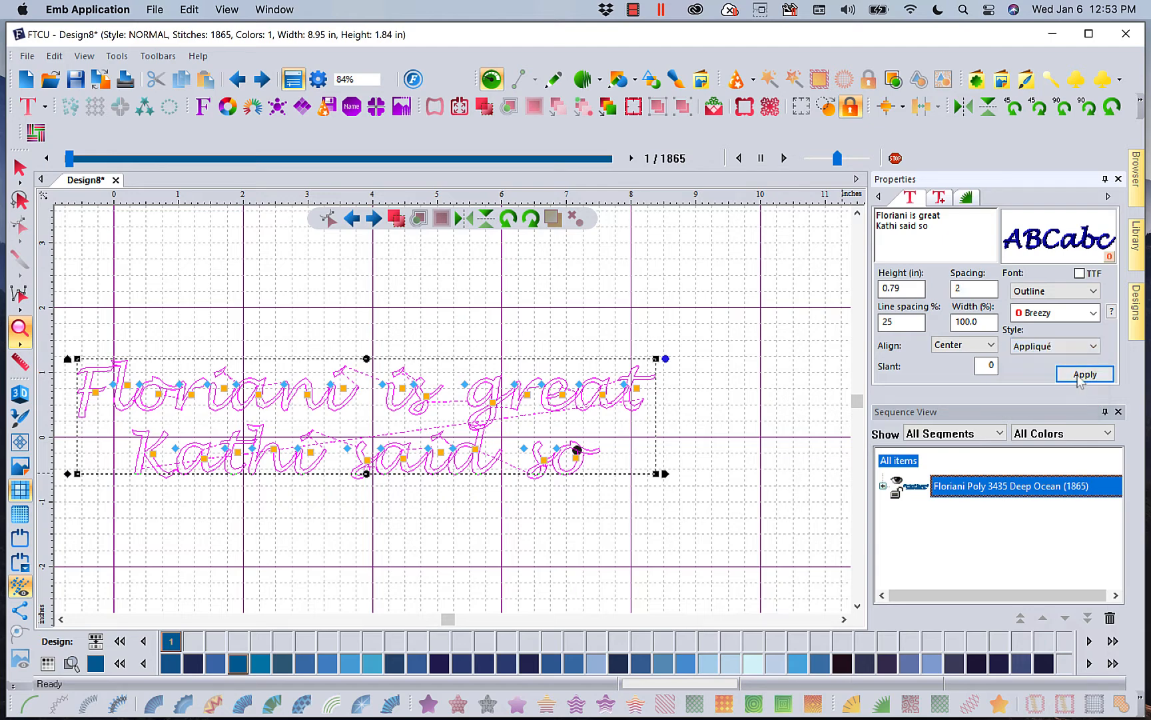
{"action": "left_click", "coordinate": [1083, 375]}
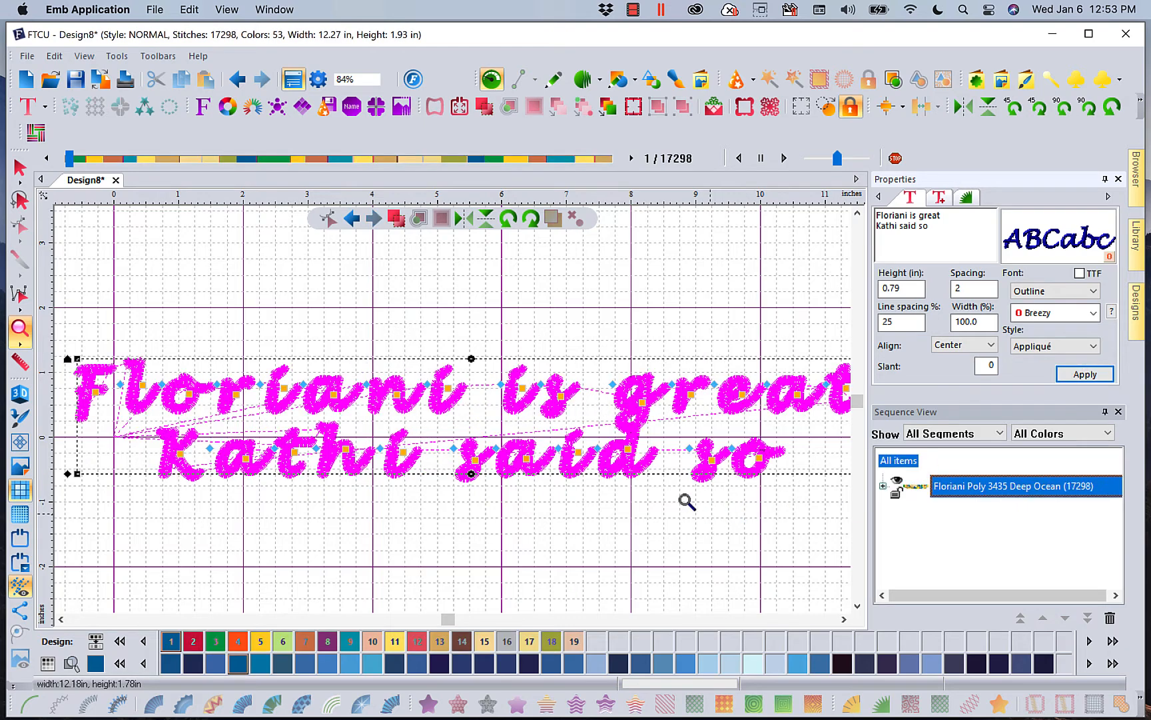
Step: Preview the stitch-out sequence of the appliqué text from the first letter's placement stitches through to the end of the design
{"action": "left_click", "coordinate": [76, 160]}
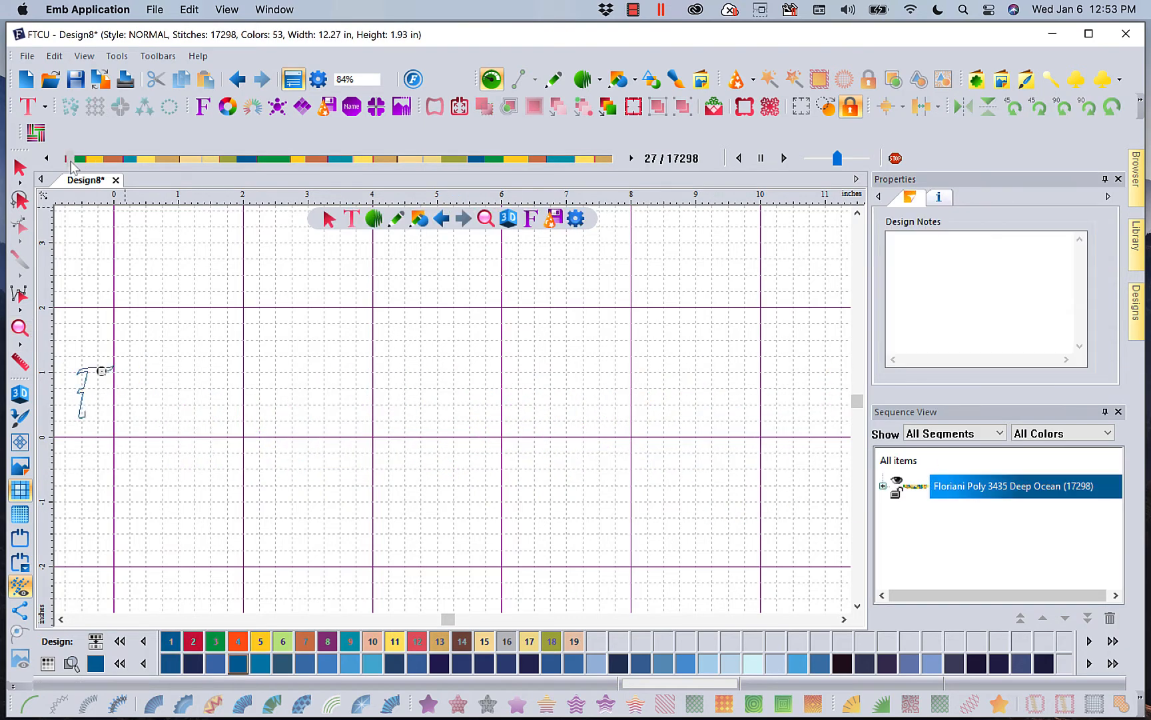
{"action": "left_click_drag", "start_coordinate": [75, 162], "coordinate": [71, 159]}
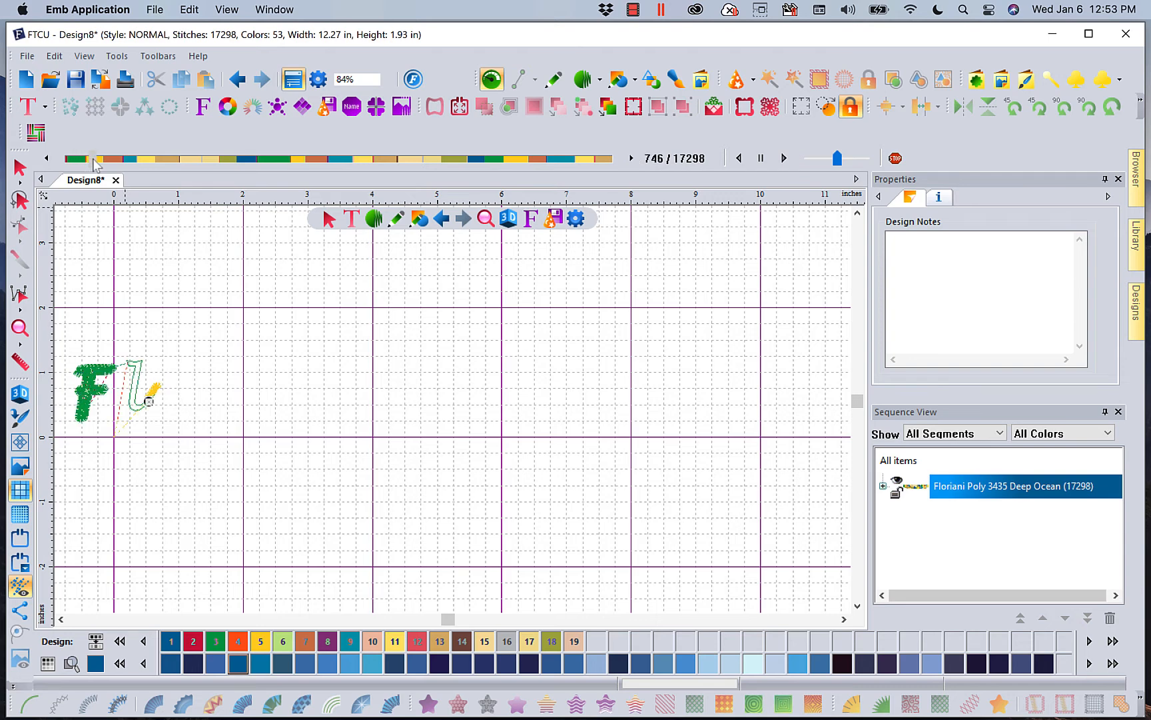
{"action": "left_click_drag", "start_coordinate": [95, 159], "coordinate": [382, 115]}
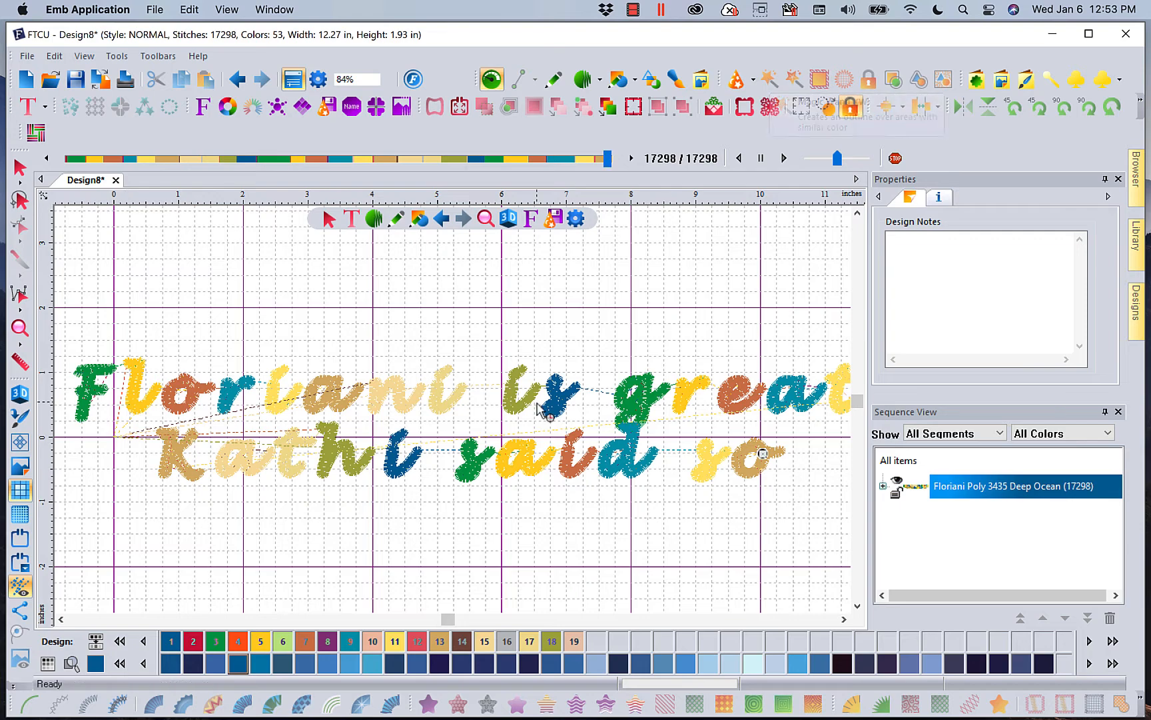
Step: Select the two-line text and apply the Default with run style
{"action": "left_click", "coordinate": [20, 168]}
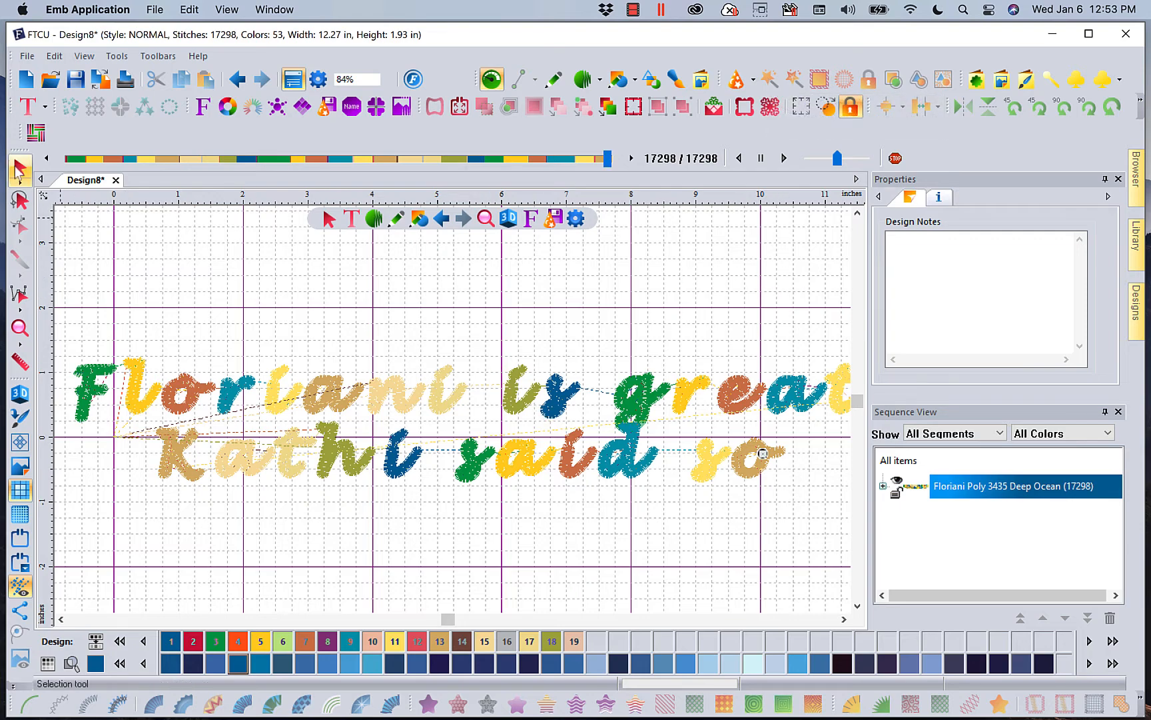
{"action": "left_click", "coordinate": [310, 411]}
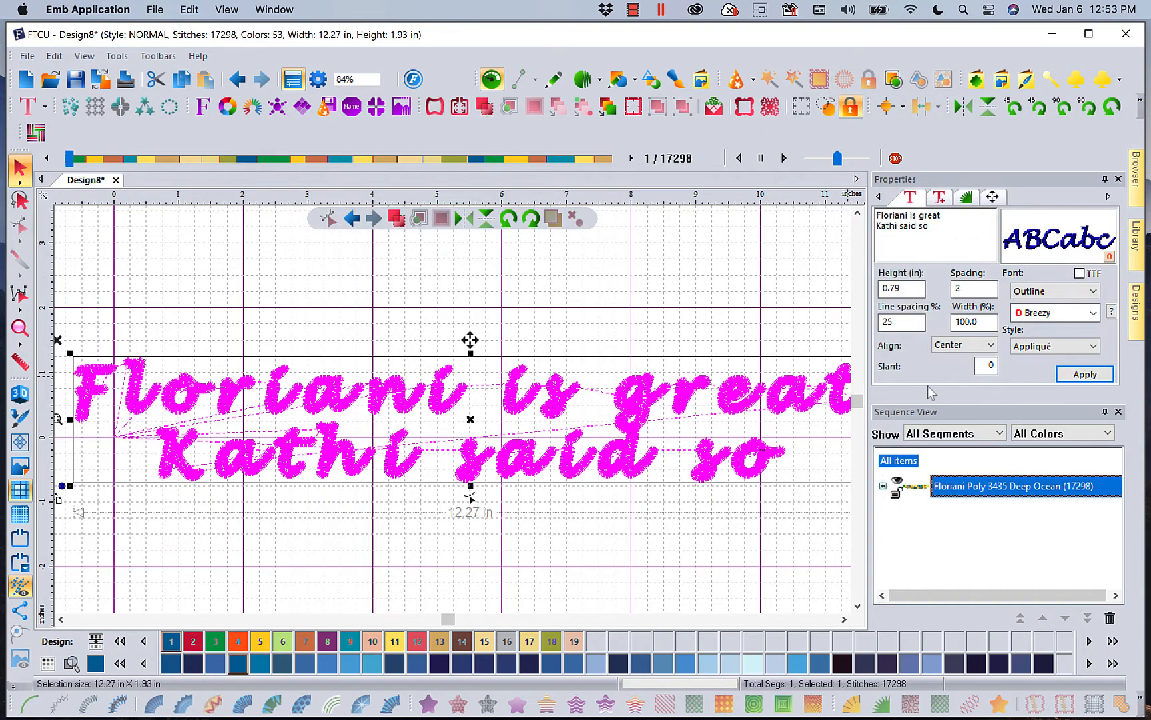
{"action": "left_click", "coordinate": [1056, 346]}
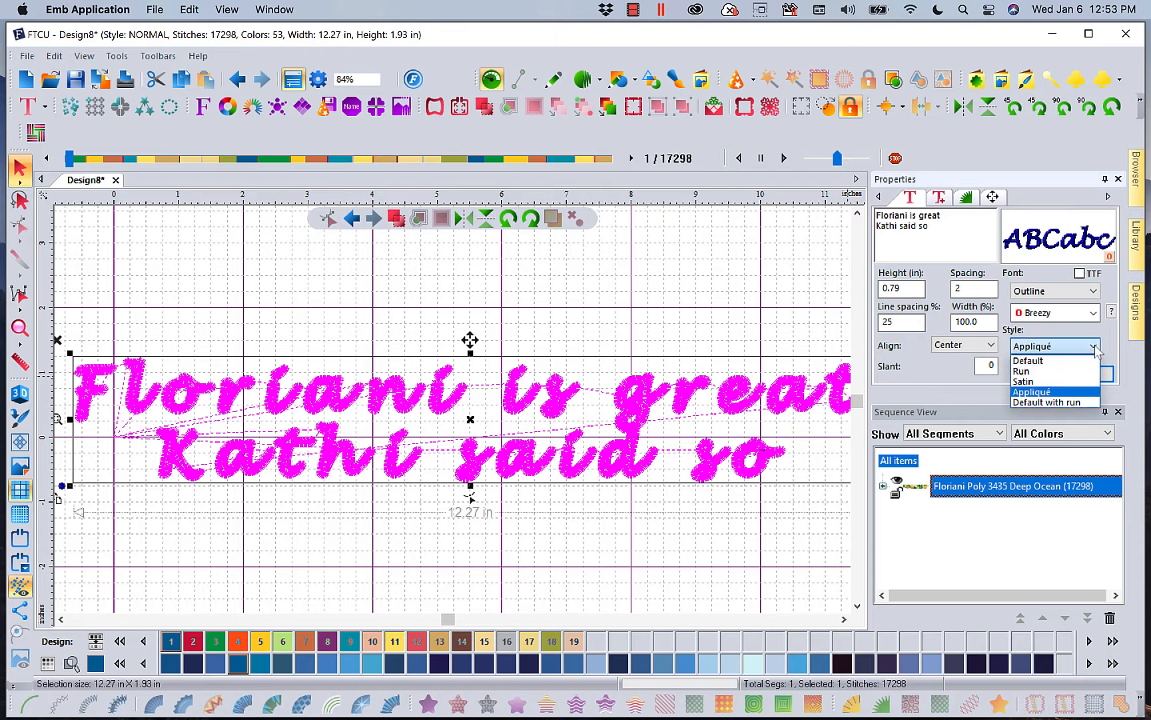
{"action": "left_click", "coordinate": [1018, 402]}
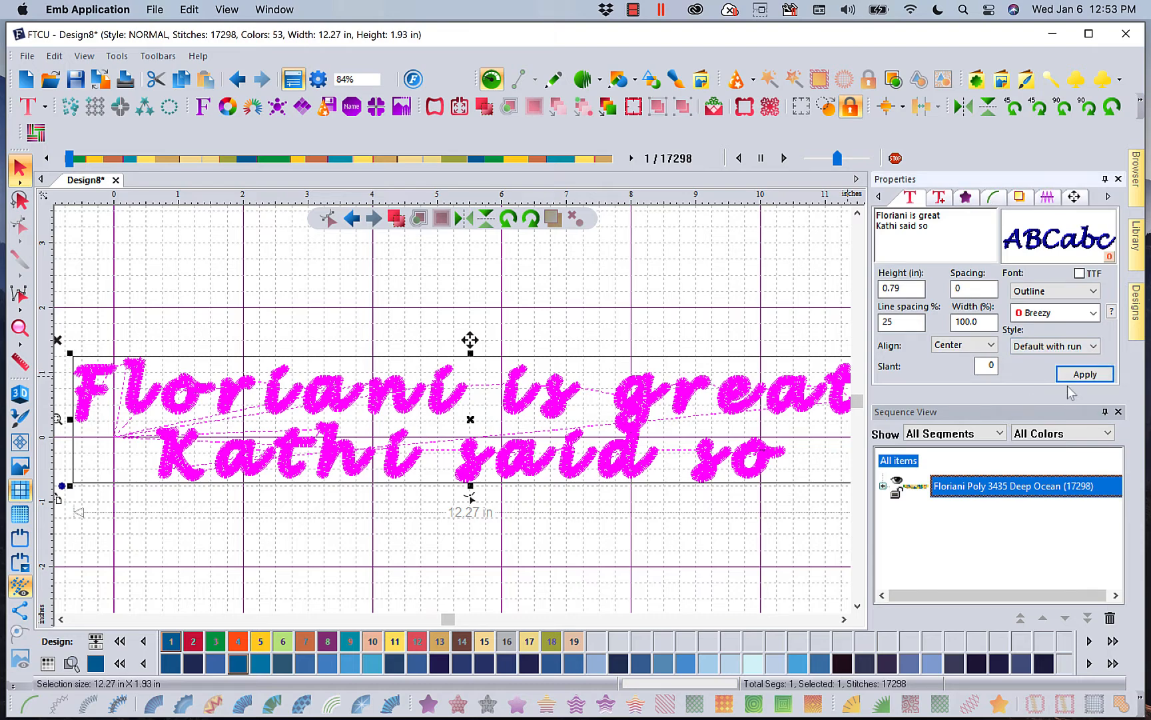
{"action": "left_click", "coordinate": [1086, 375]}
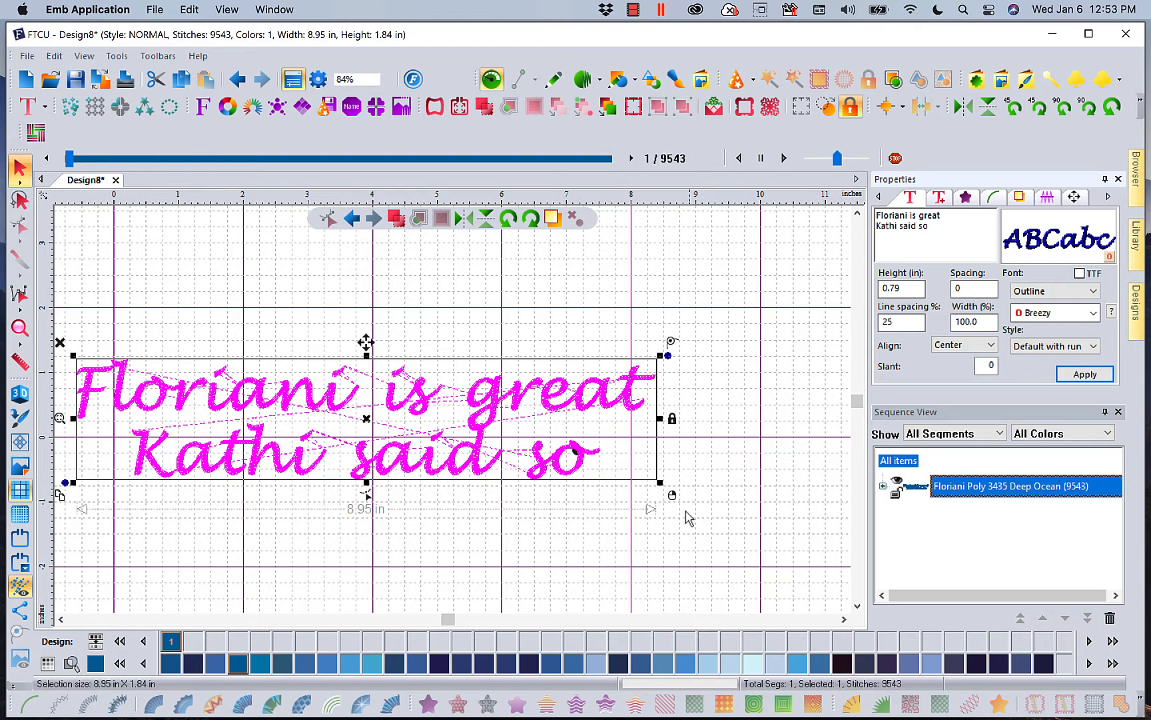
Step: Examine the run and satin stitches in the "g" of "great" up close, and fit the whole design in view
{"action": "left_click", "coordinate": [751, 475]}
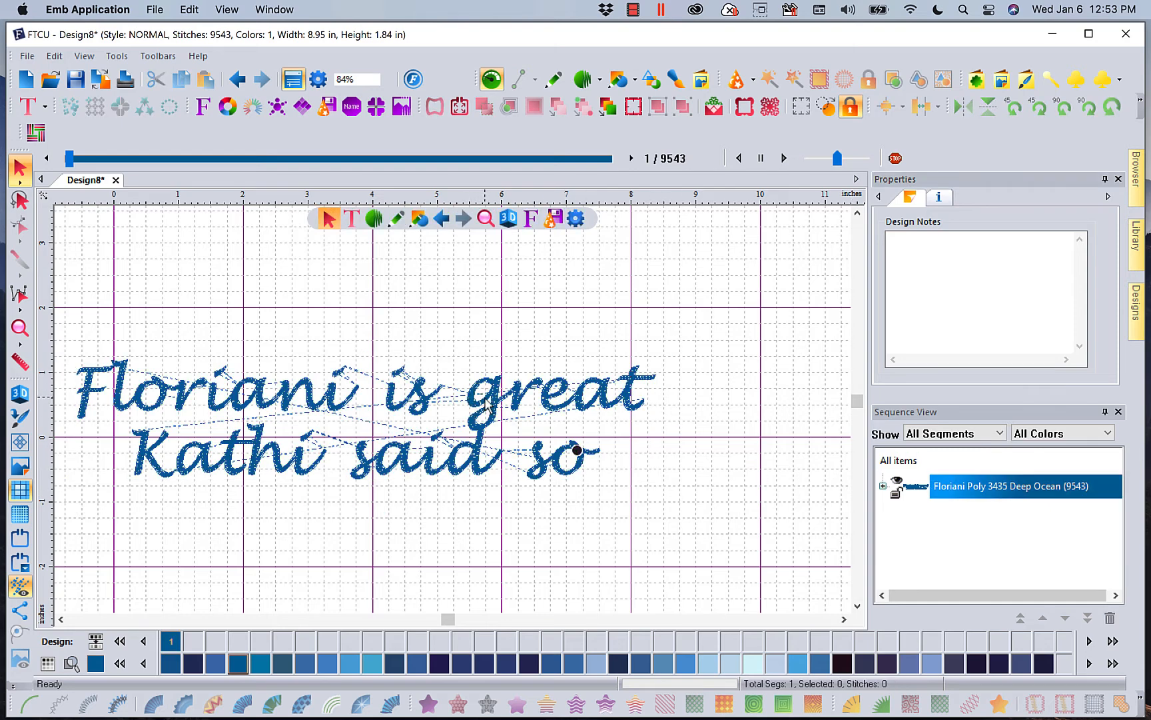
{"action": "left_click", "coordinate": [20, 328]}
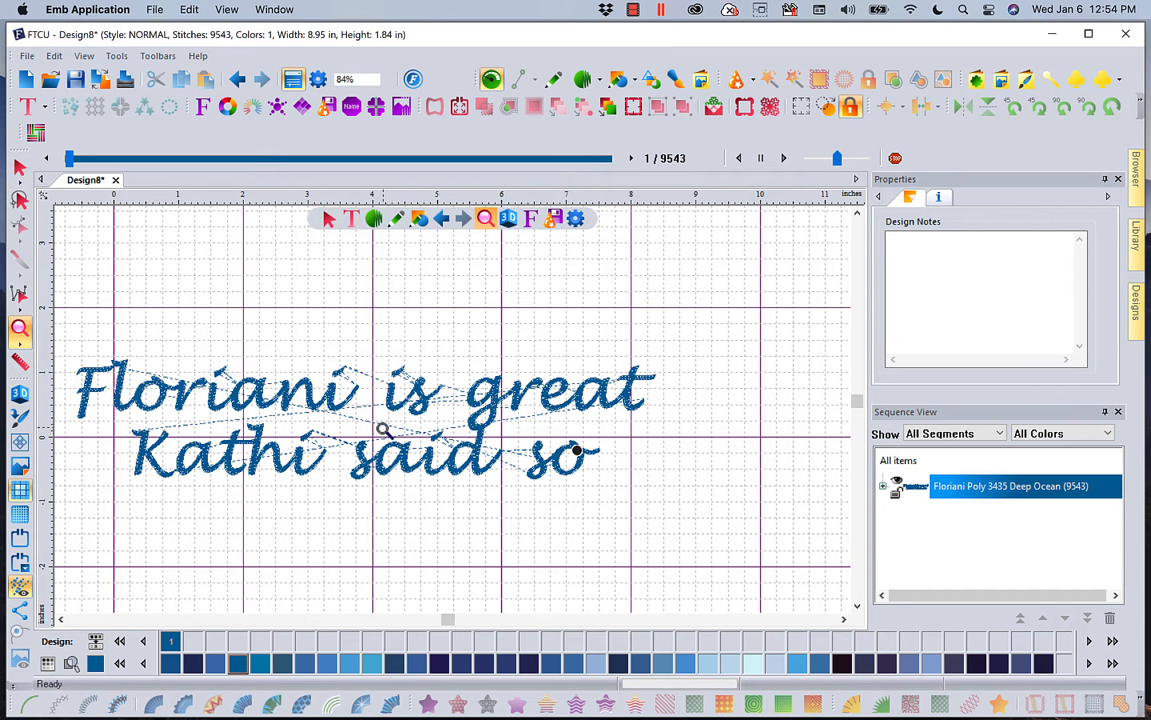
{"action": "left_click_drag", "start_coordinate": [458, 372], "coordinate": [494, 409]}
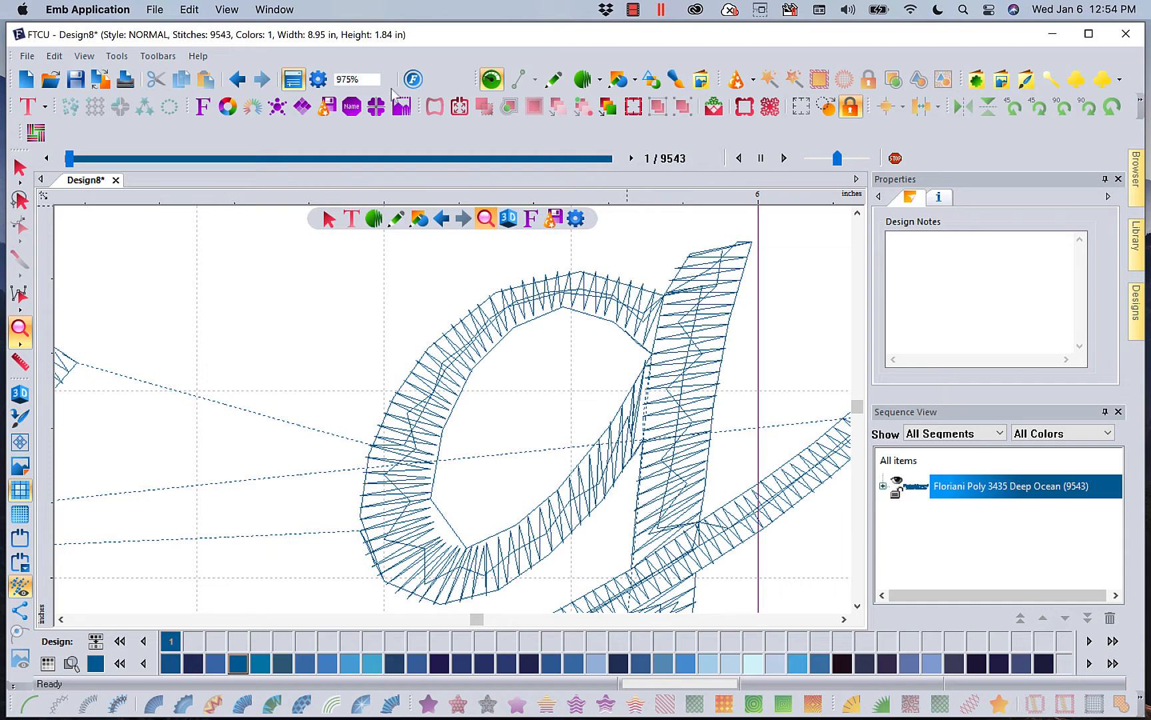
{"action": "left_click", "coordinate": [357, 79]}
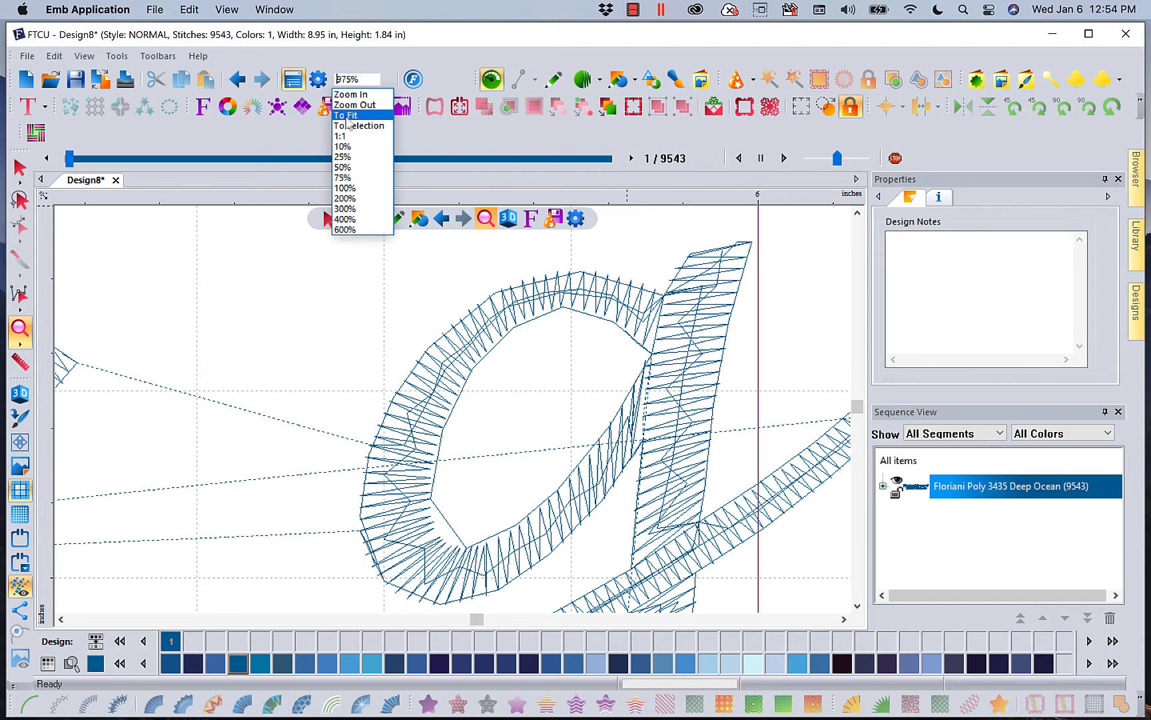
{"action": "left_click", "coordinate": [346, 116]}
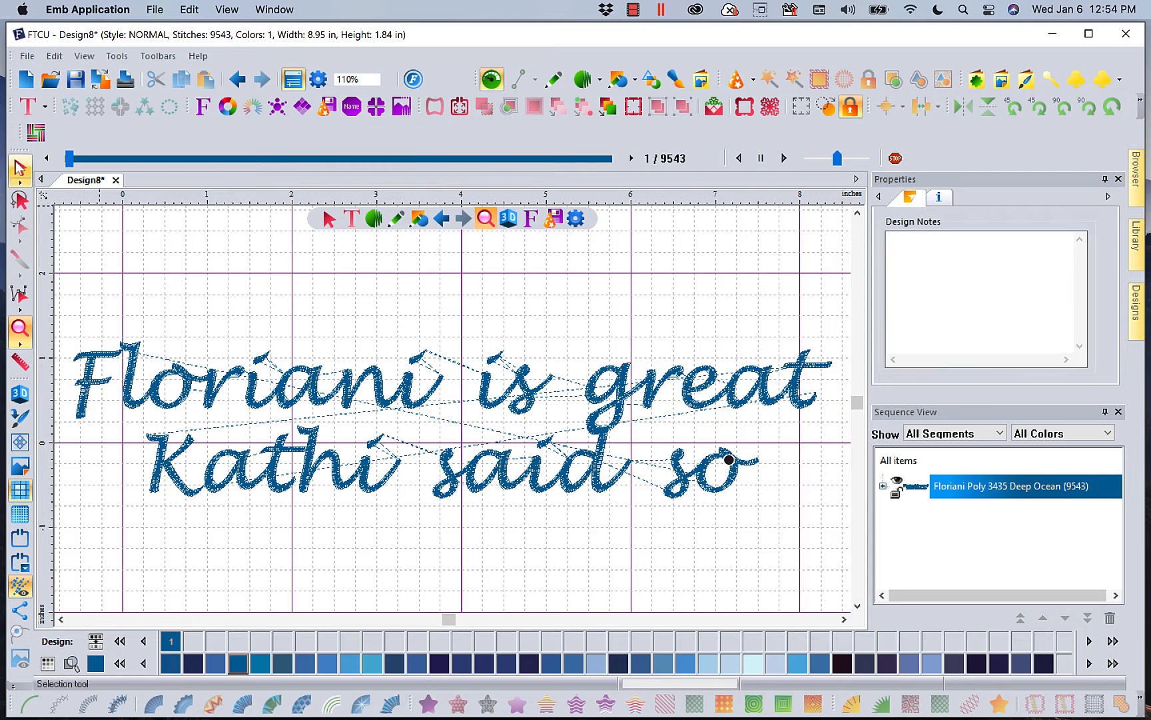
Step: Reselect the two-line text and apply the Default style
{"action": "left_click", "coordinate": [20, 168]}
{"action": "left_click", "coordinate": [376, 388]}
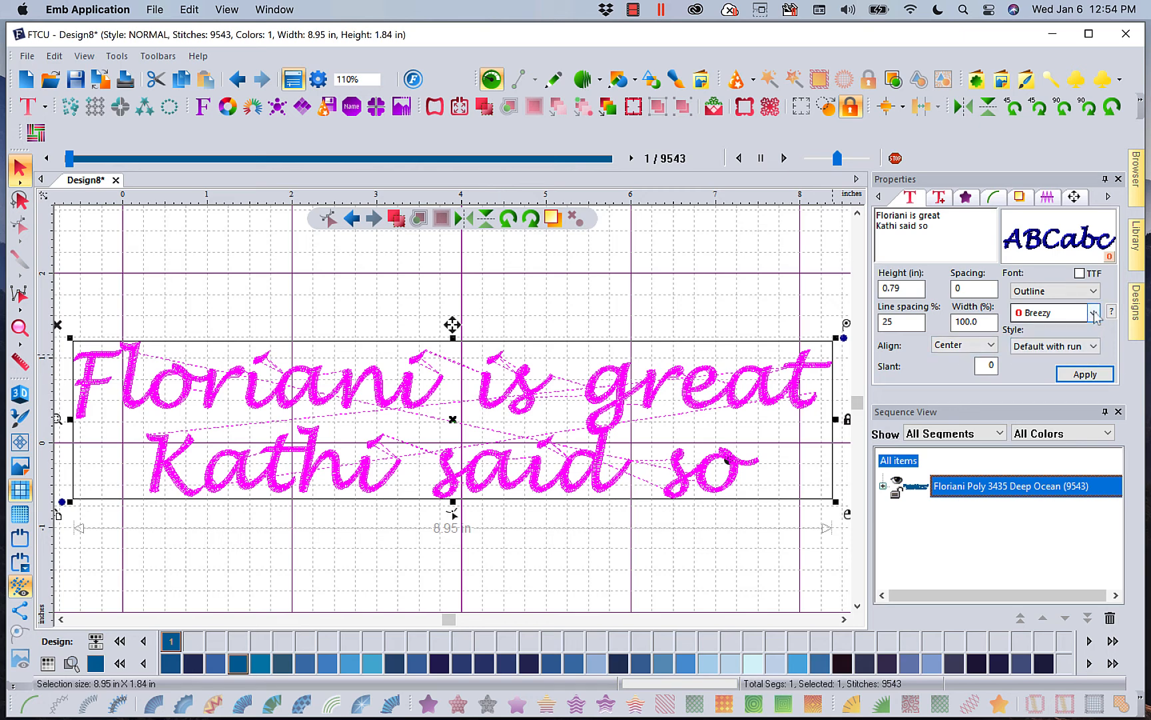
{"action": "left_click", "coordinate": [1093, 346]}
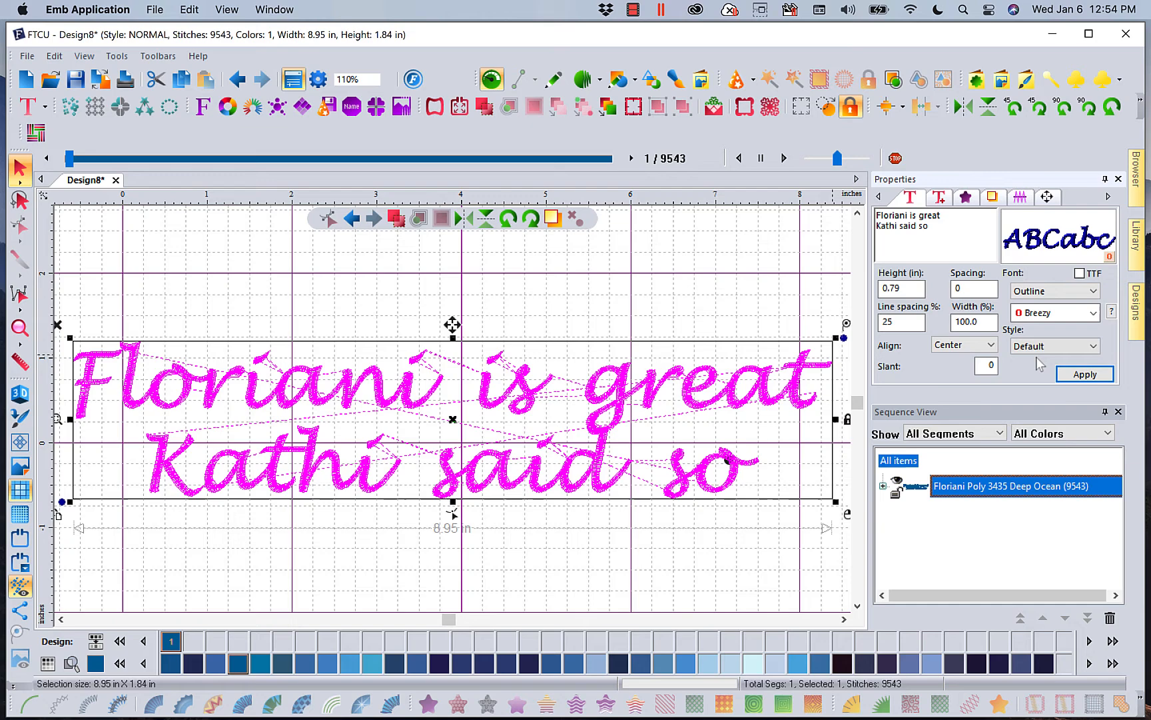
{"action": "left_click", "coordinate": [1074, 373]}
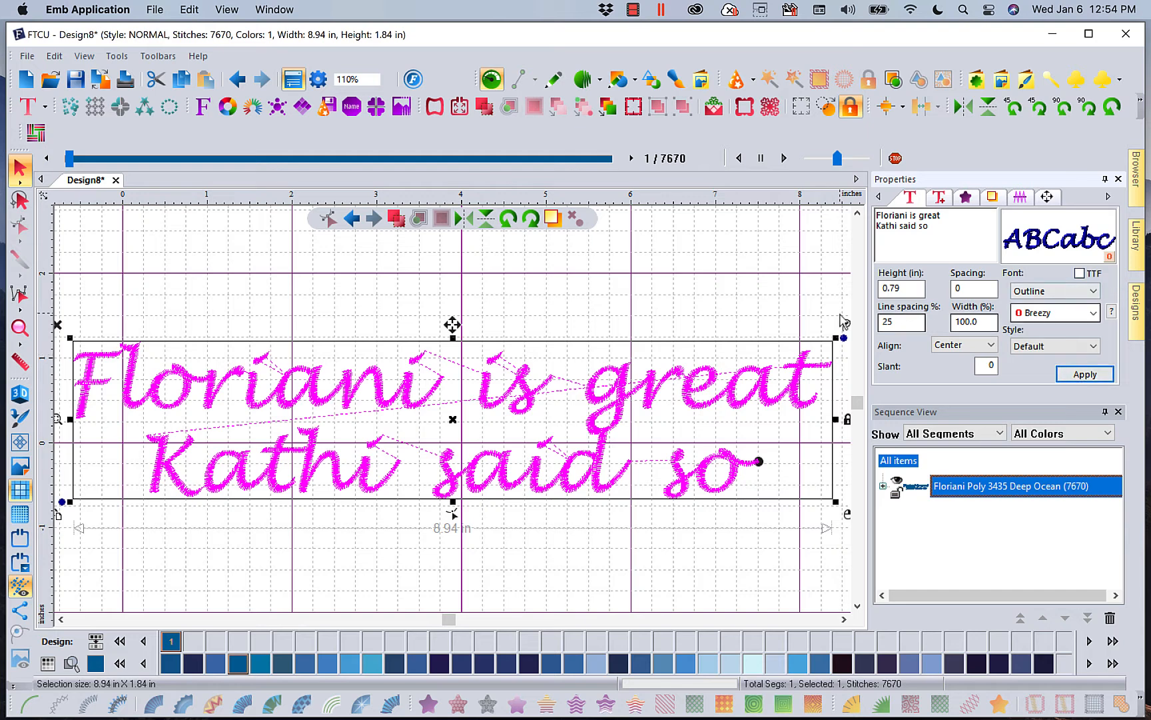
Step: Browse the fonts in the Small and Block categories without choosing one
{"action": "left_click", "coordinate": [1094, 293]}
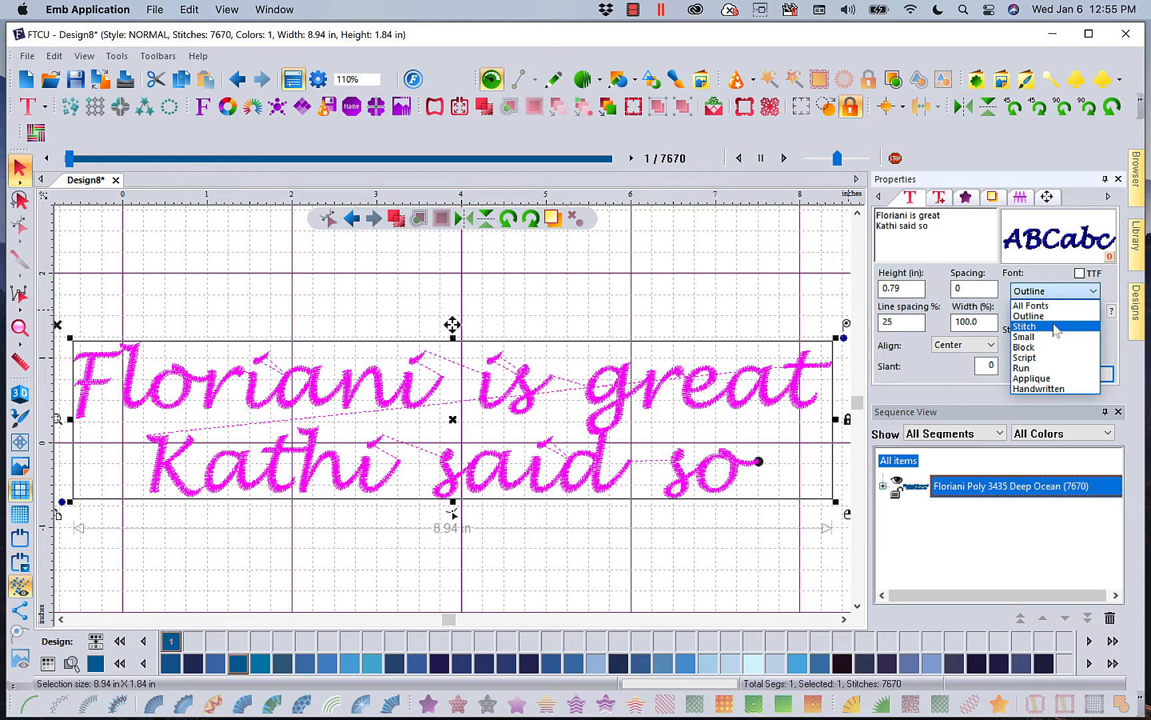
{"action": "left_click", "coordinate": [1024, 337]}
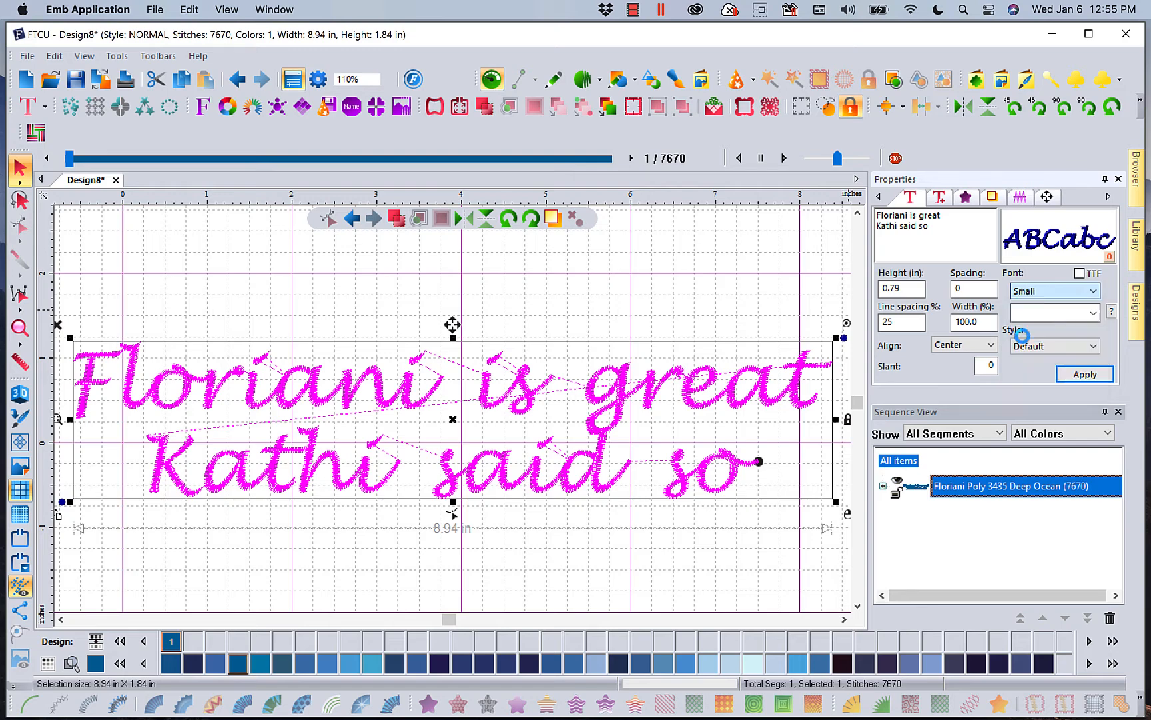
{"action": "left_click", "coordinate": [1094, 311]}
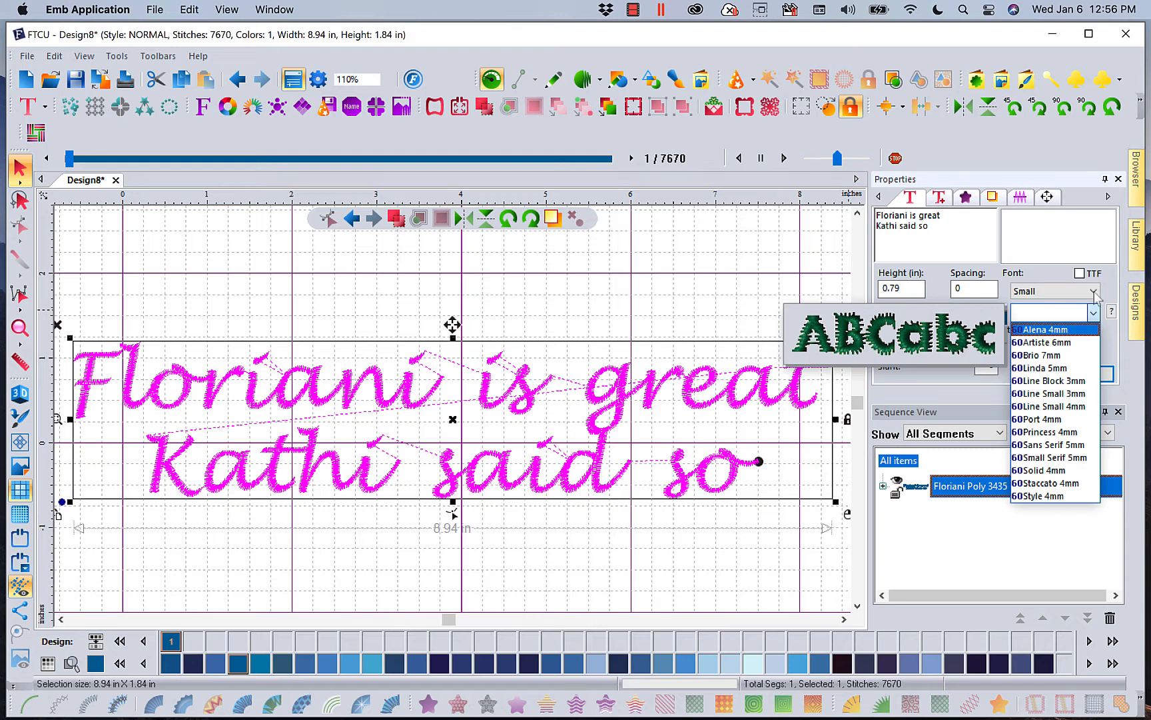
{"action": "left_click", "coordinate": [1095, 292]}
{"action": "left_click", "coordinate": [1095, 293]}
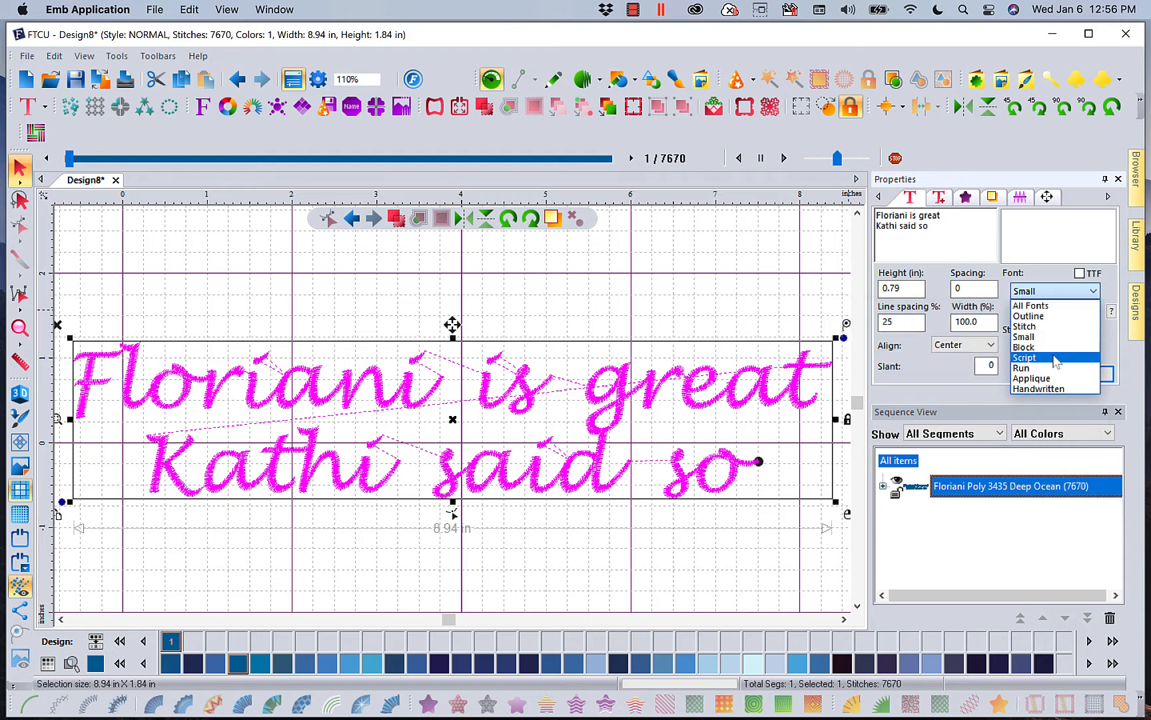
{"action": "left_click", "coordinate": [1076, 347]}
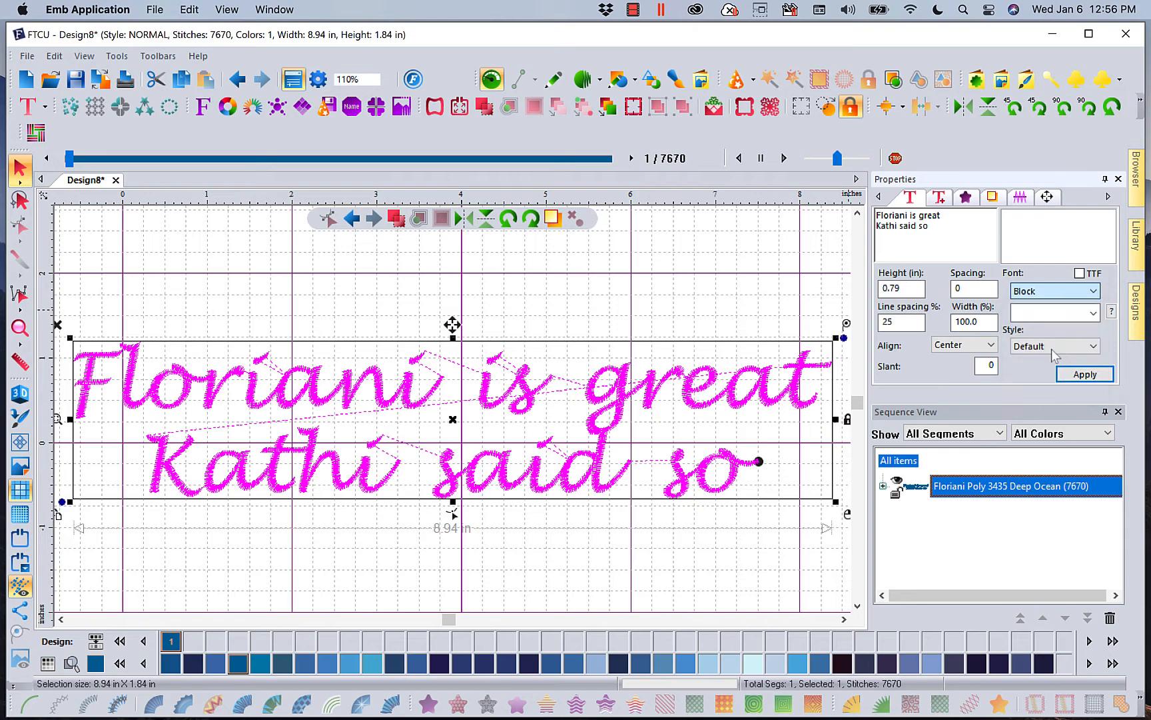
{"action": "left_click", "coordinate": [1093, 313]}
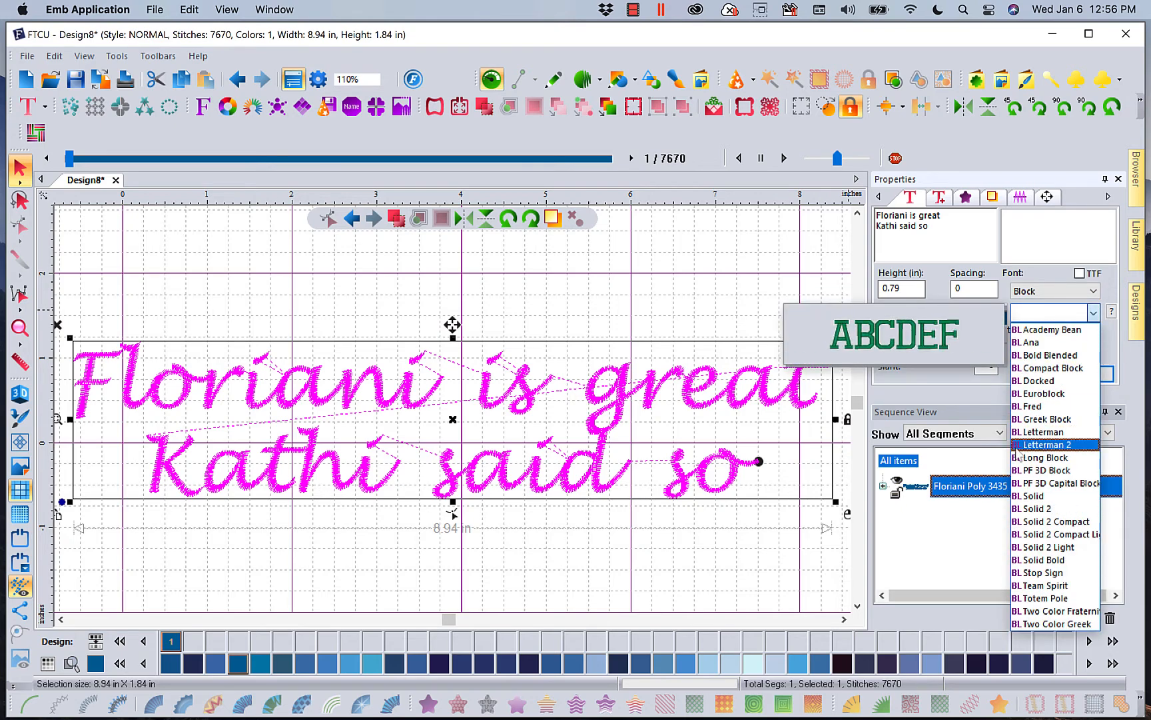
{"action": "left_click", "coordinate": [1098, 292]}
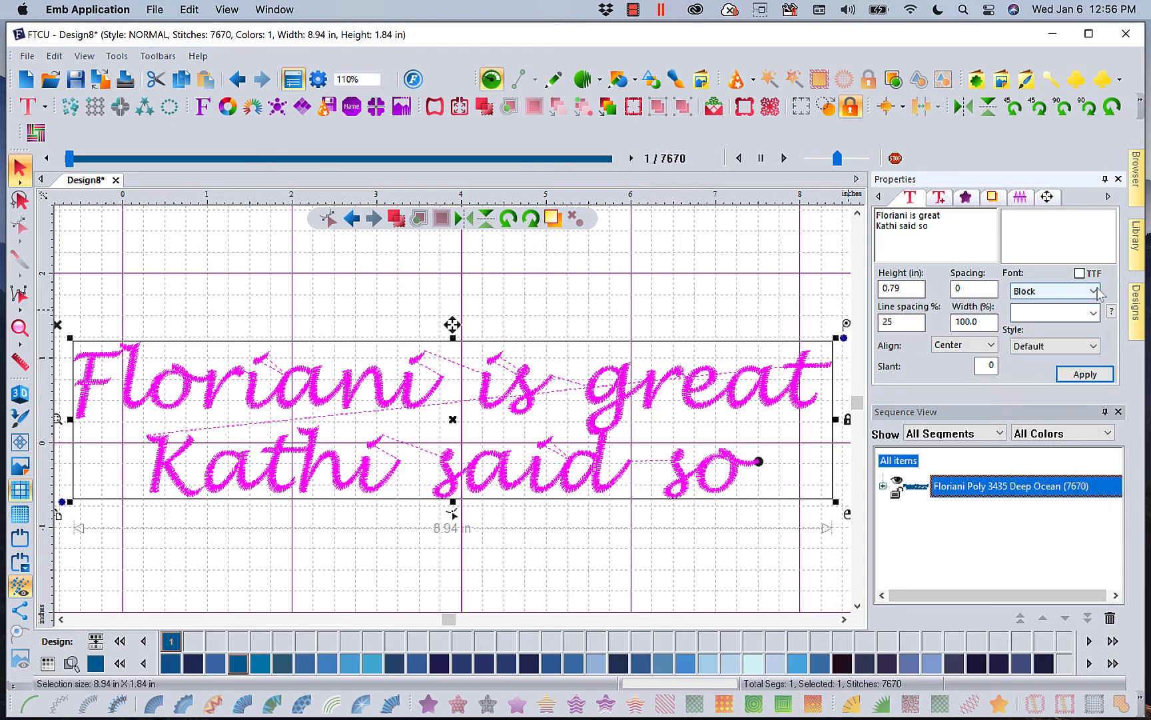
Step: Browse the fonts in the Run and Applique categories without choosing one
{"action": "left_click", "coordinate": [1098, 293]}
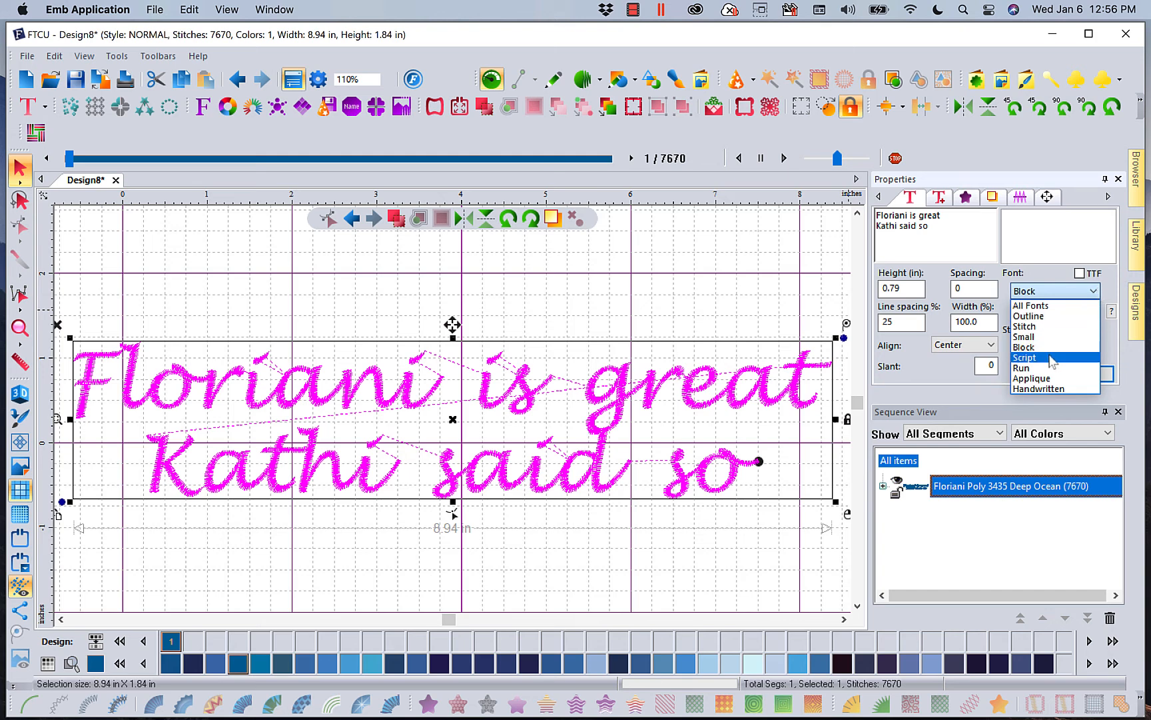
{"action": "left_click", "coordinate": [1030, 370]}
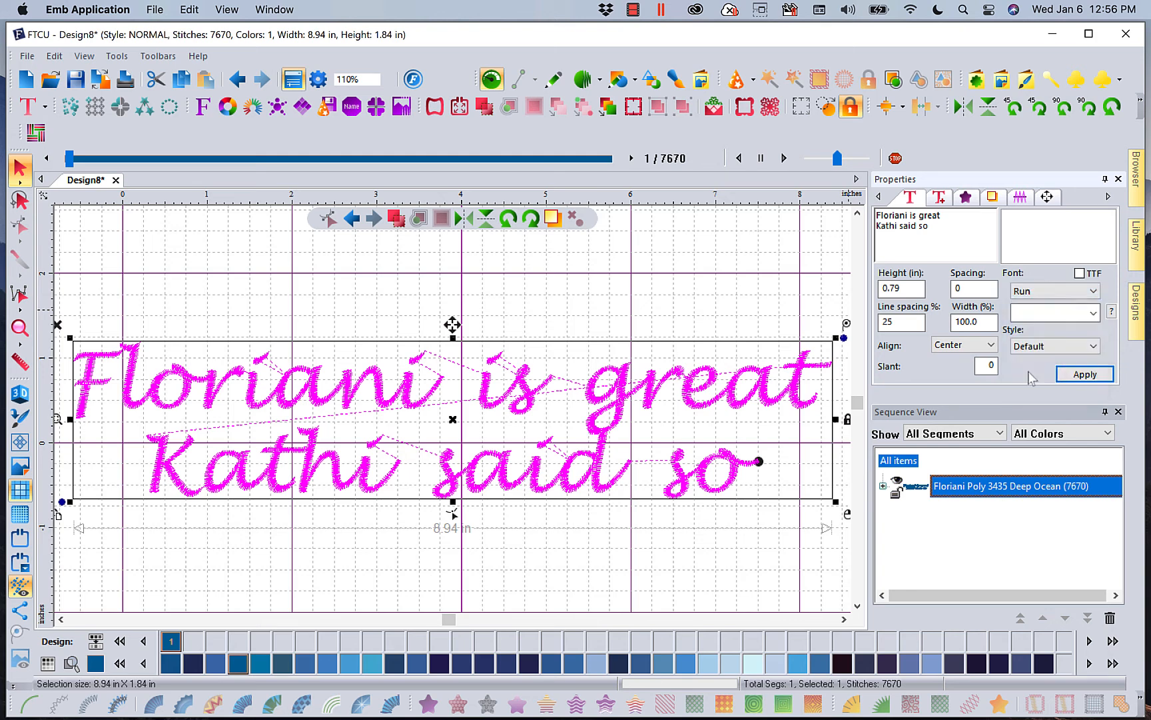
{"action": "left_click", "coordinate": [1093, 313]}
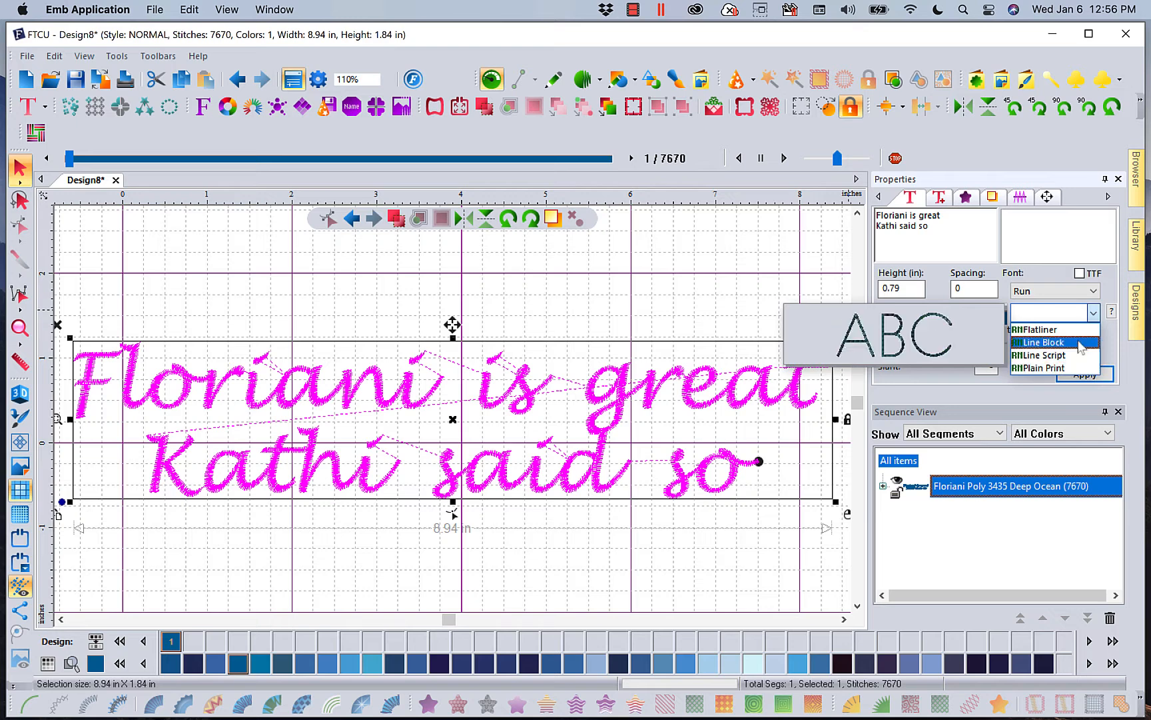
{"action": "left_click", "coordinate": [1097, 293]}
{"action": "left_click", "coordinate": [1095, 292]}
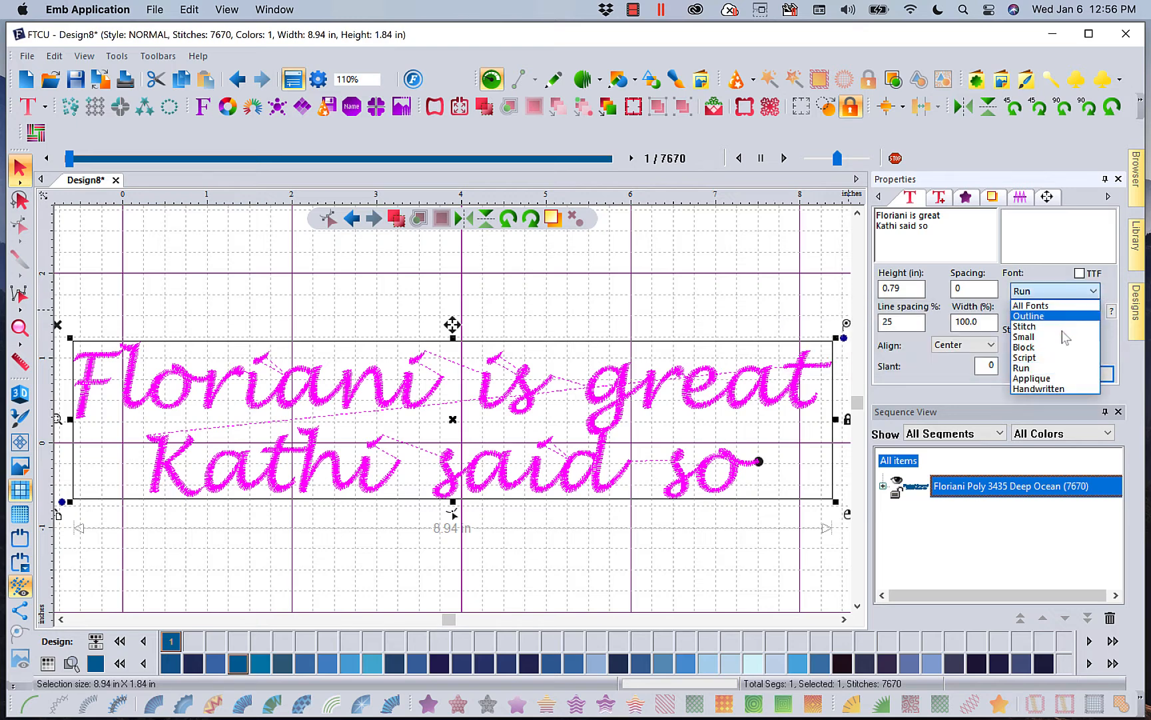
{"action": "left_click", "coordinate": [1054, 380]}
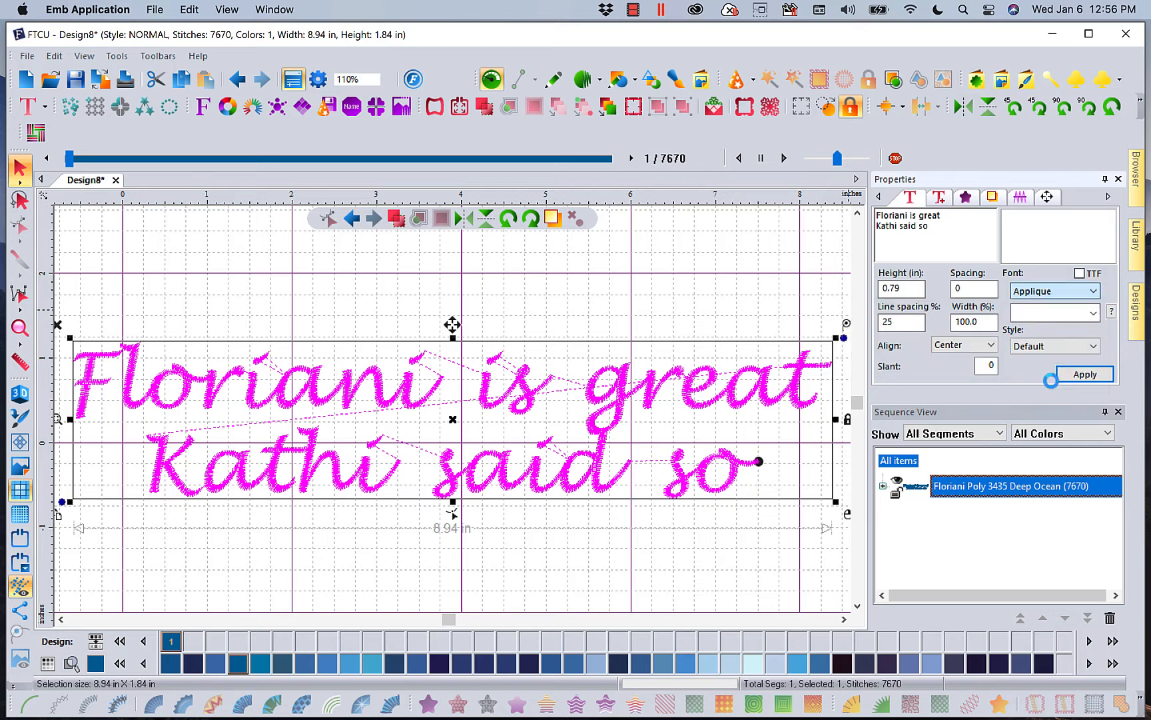
{"action": "left_click", "coordinate": [1094, 313]}
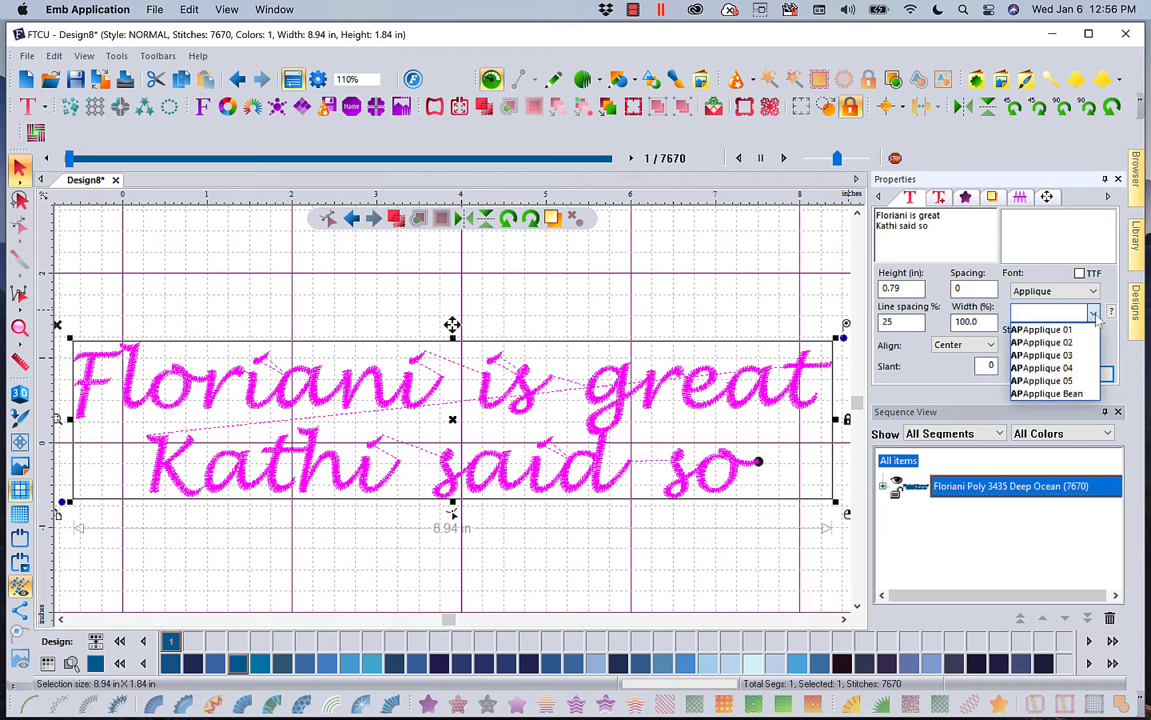
{"action": "left_click", "coordinate": [1094, 313]}
Step: Browse the fonts in the Handwritten category, and return the font category to Outline
{"action": "left_click", "coordinate": [1094, 292]}
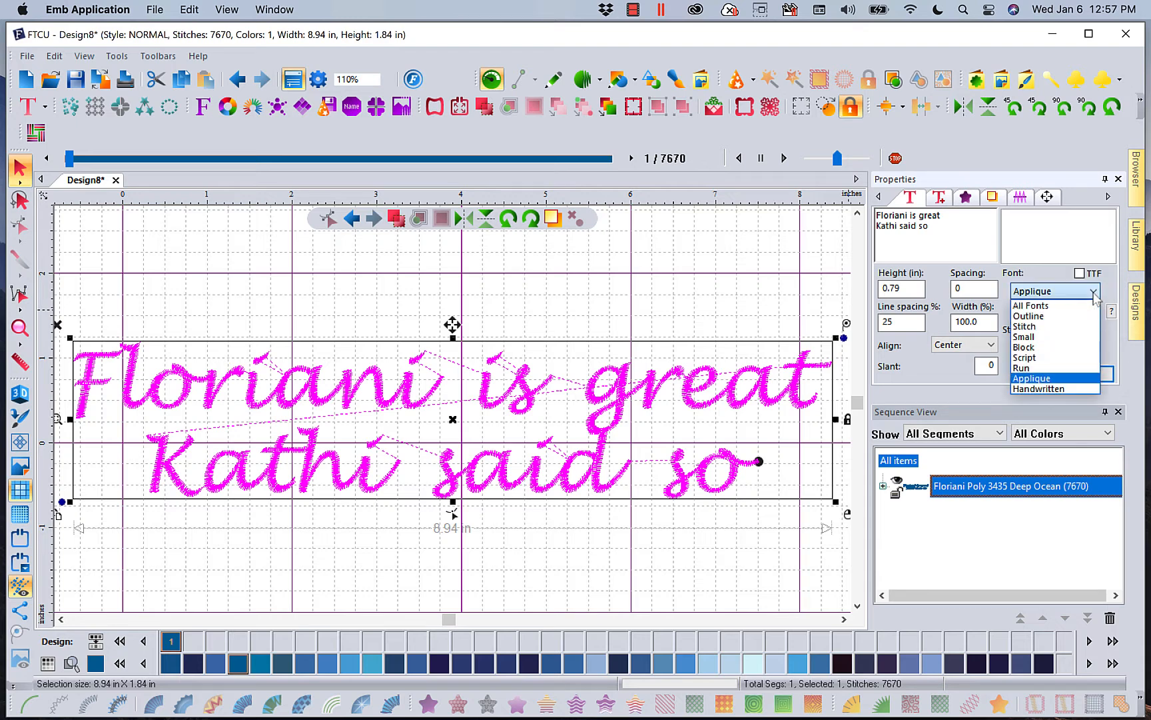
{"action": "left_click", "coordinate": [1059, 389]}
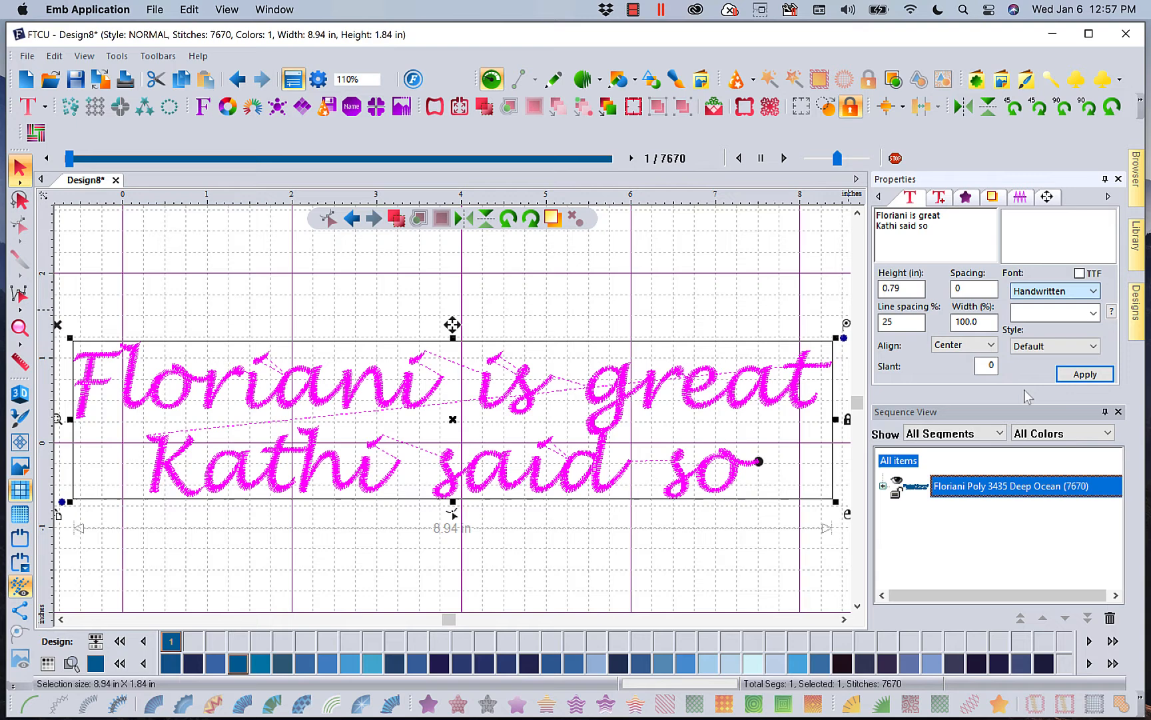
{"action": "left_click", "coordinate": [1094, 313]}
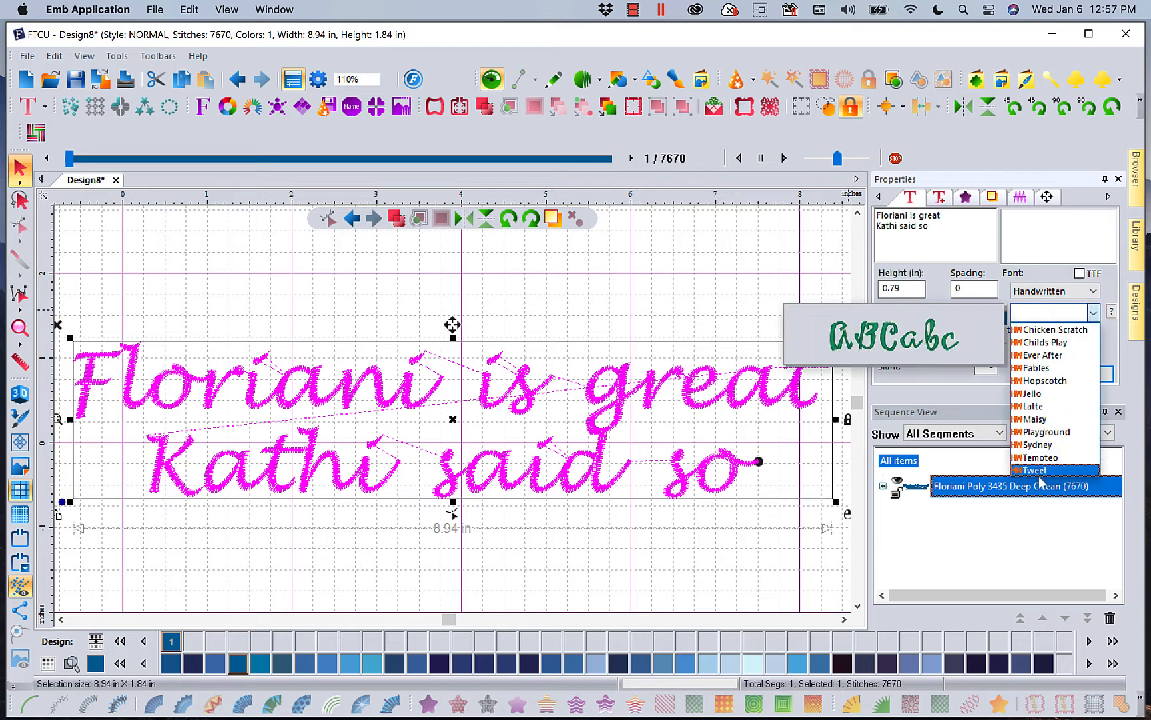
{"action": "left_click", "coordinate": [1095, 294]}
{"action": "left_click", "coordinate": [1094, 312]}
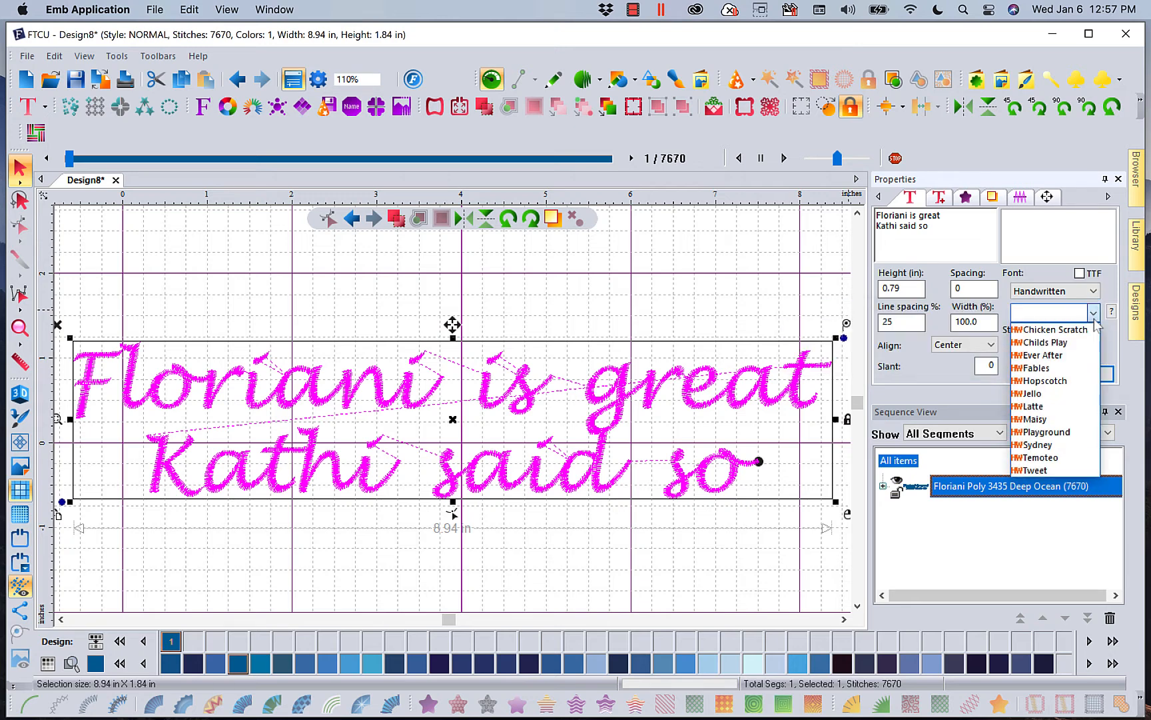
{"action": "left_click", "coordinate": [1091, 298]}
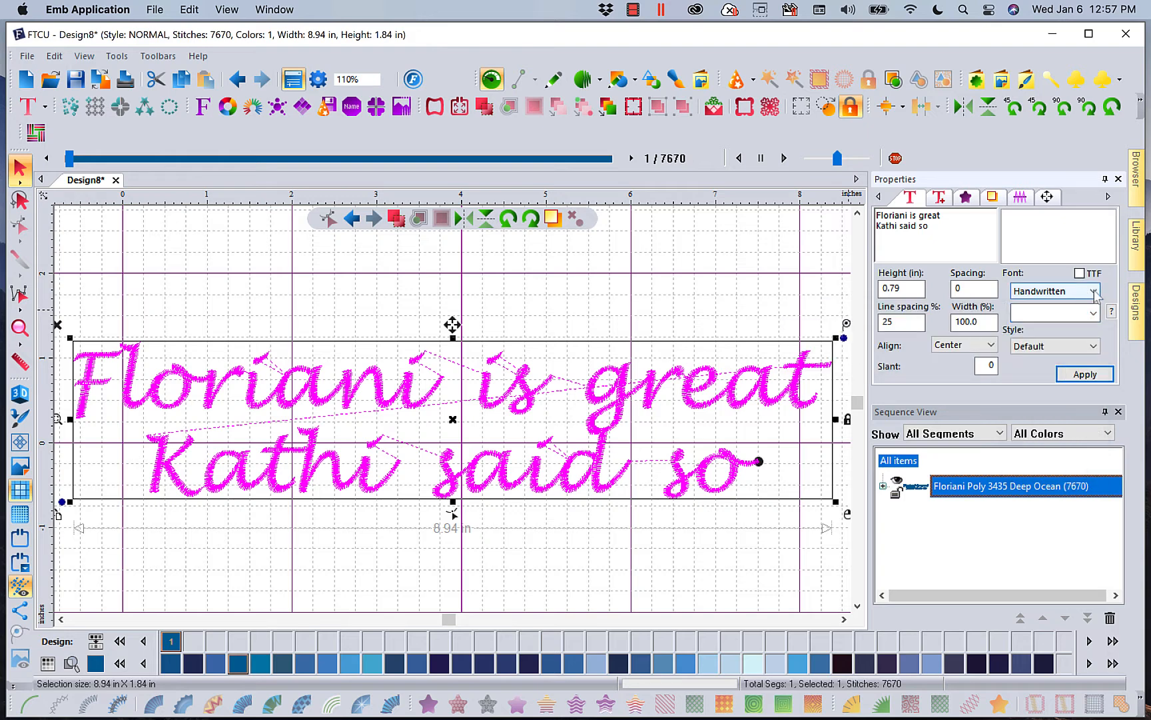
{"action": "left_click", "coordinate": [1095, 294]}
{"action": "left_click", "coordinate": [1033, 316]}
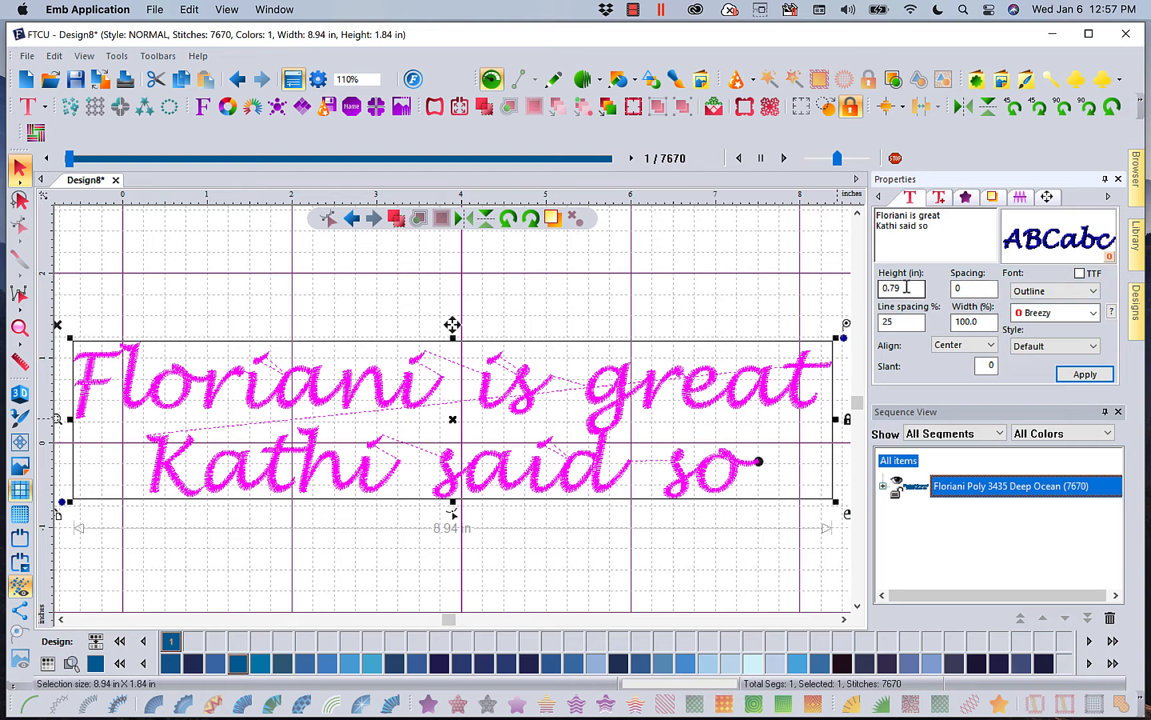
Step: Set the height of the two-line text to 0.5 in and apply it
{"action": "left_click_drag", "start_coordinate": [906, 287], "coordinate": [780, 315]}
{"action": "type", "text": ".5"}
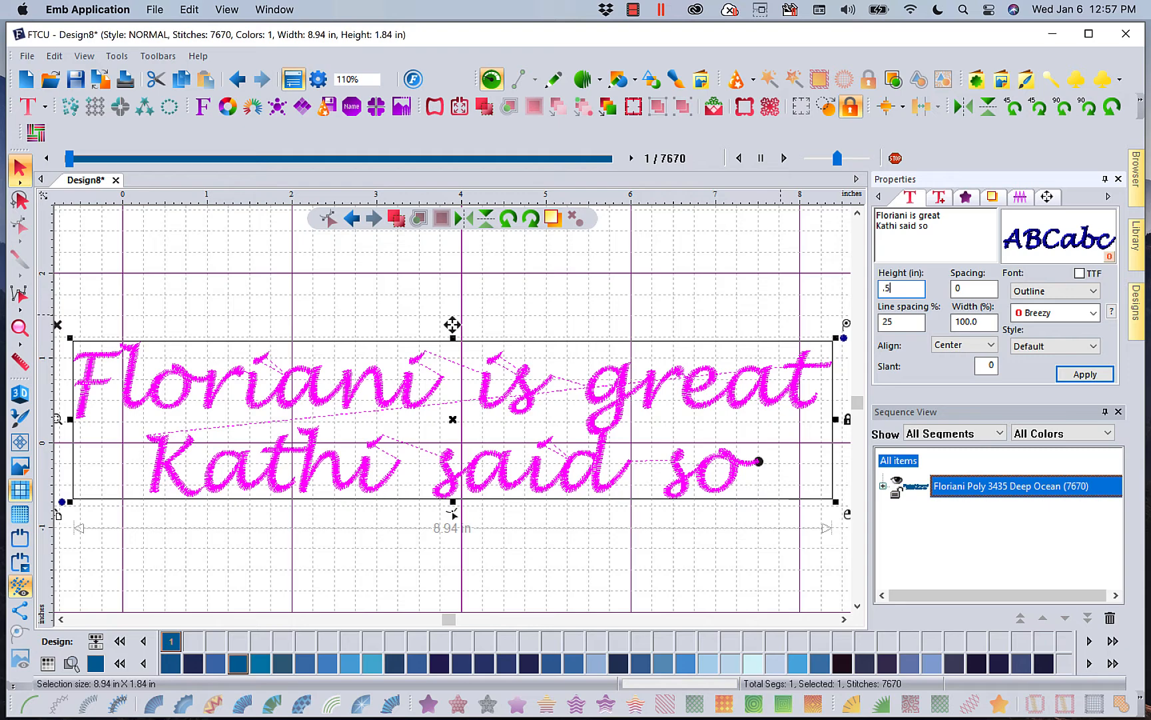
{"action": "left_click", "coordinate": [1064, 374]}
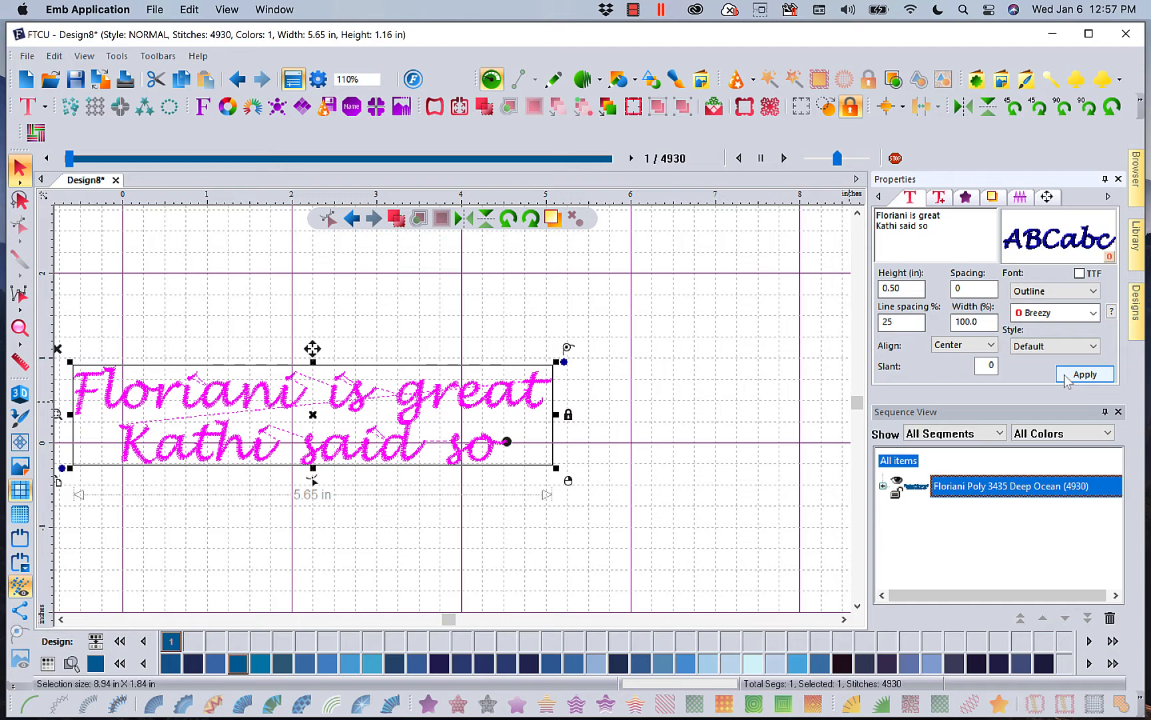
{"action": "left_click", "coordinate": [60, 620]}
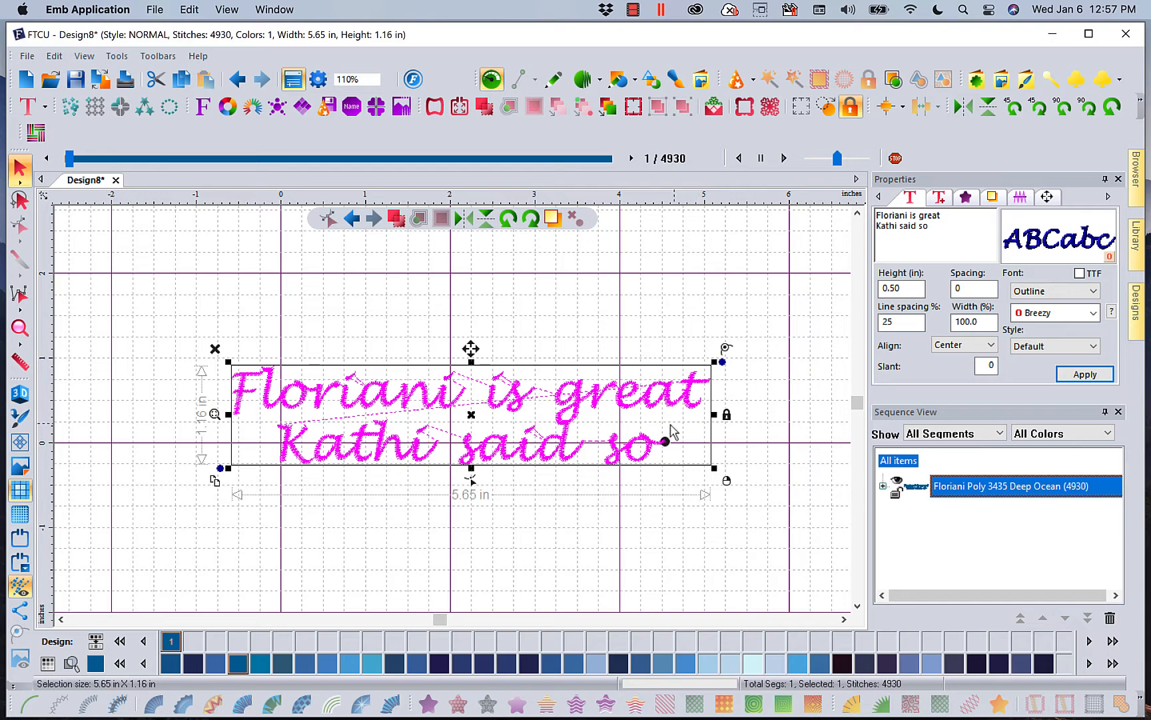
Step: Try letter spacing values of -1 and 2 on the two-line text, applying each
{"action": "double_click", "coordinate": [965, 288]}
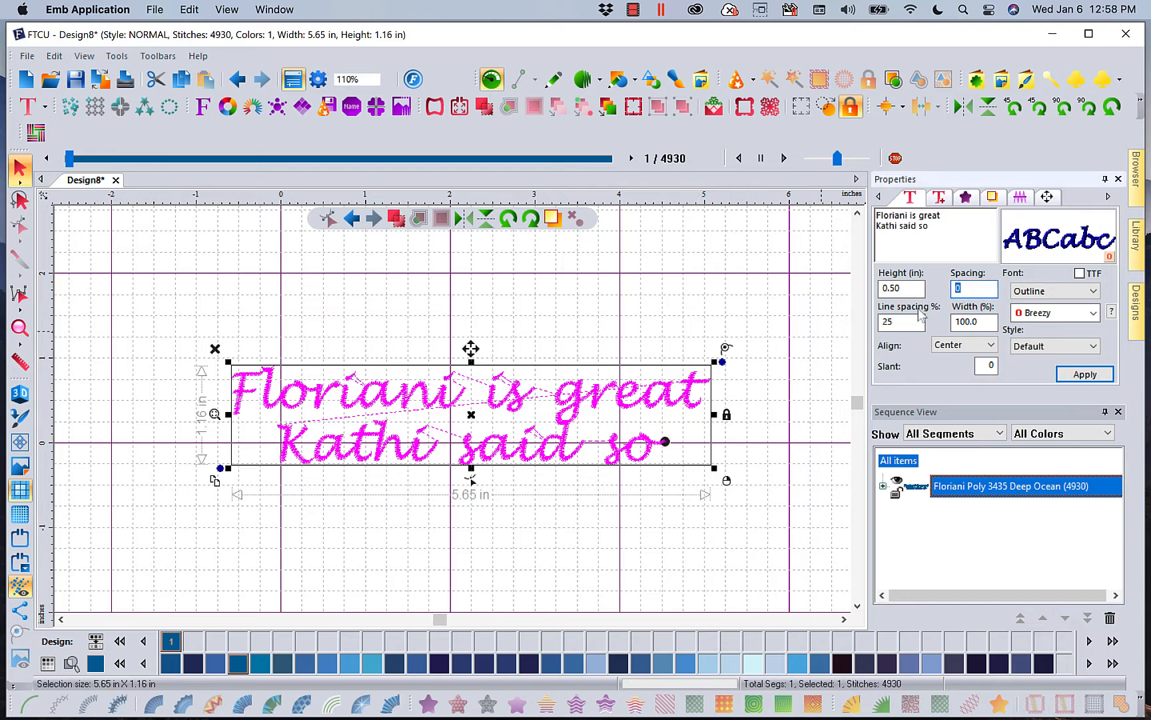
{"action": "type", "text": "-1"}
{"action": "left_click", "coordinate": [1090, 375]}
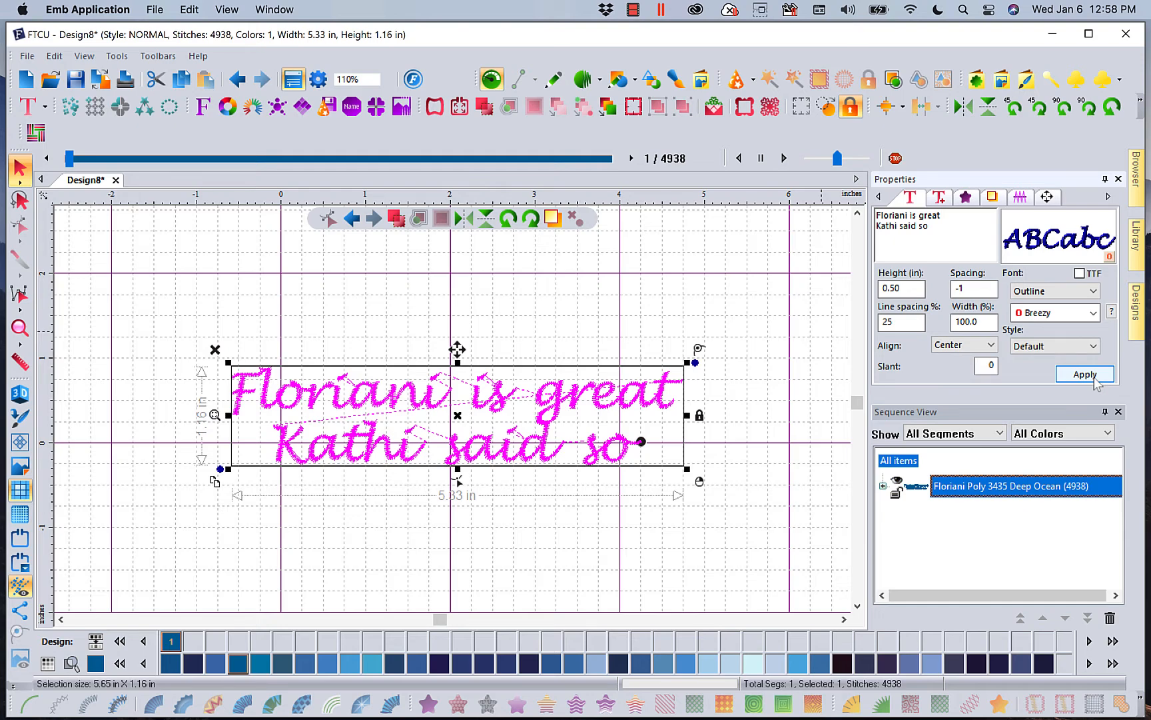
{"action": "left_click", "coordinate": [970, 290]}
{"action": "double_click", "coordinate": [970, 291]}
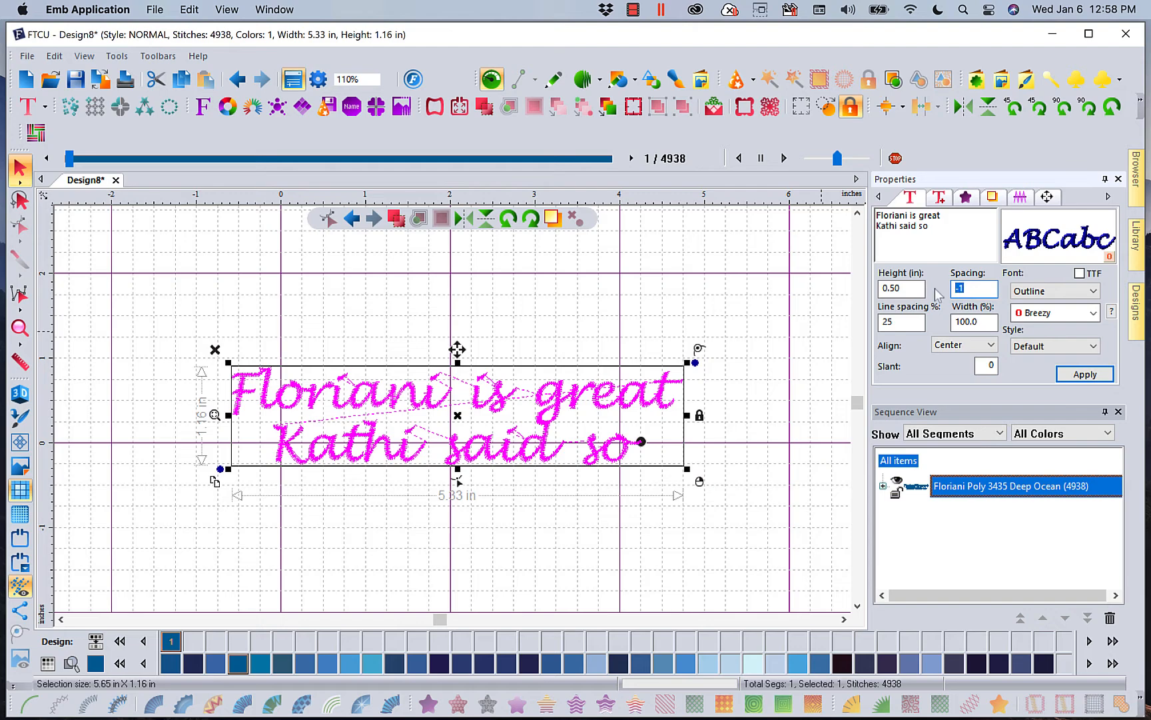
{"action": "type", "text": "2"}
{"action": "left_click", "coordinate": [1086, 373]}
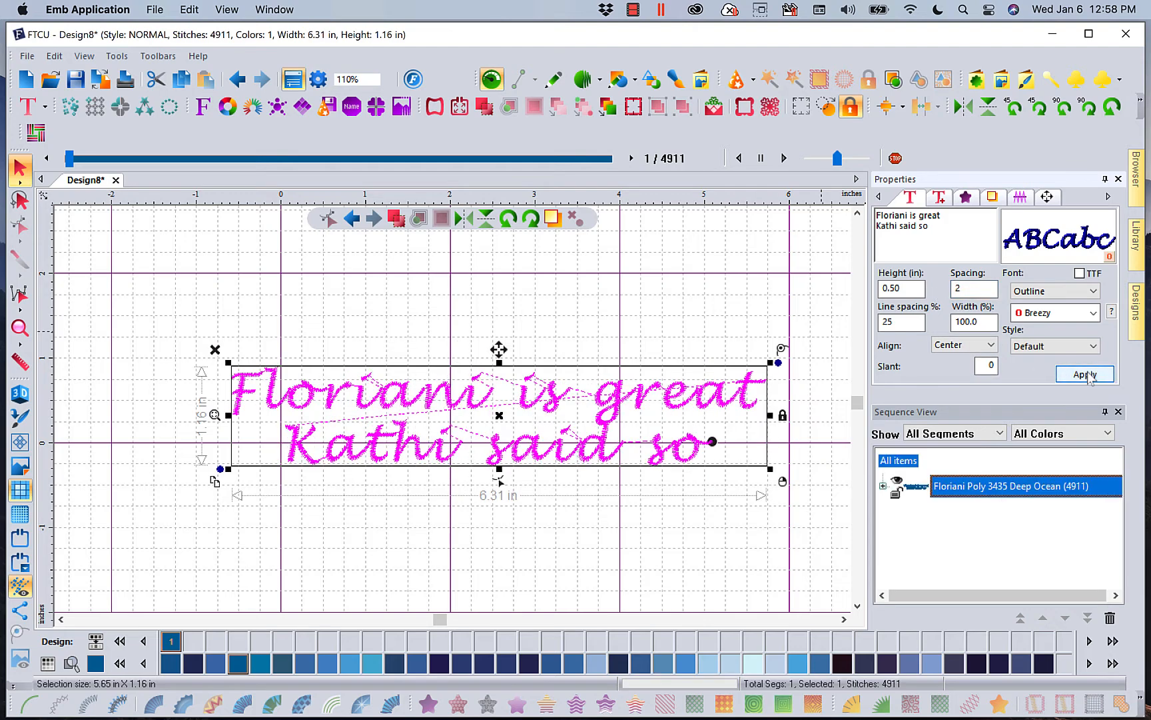
Step: Reset the letter spacing of the two-line text to 0 and apply it
{"action": "double_click", "coordinate": [966, 291]}
{"action": "type", "text": "0"}
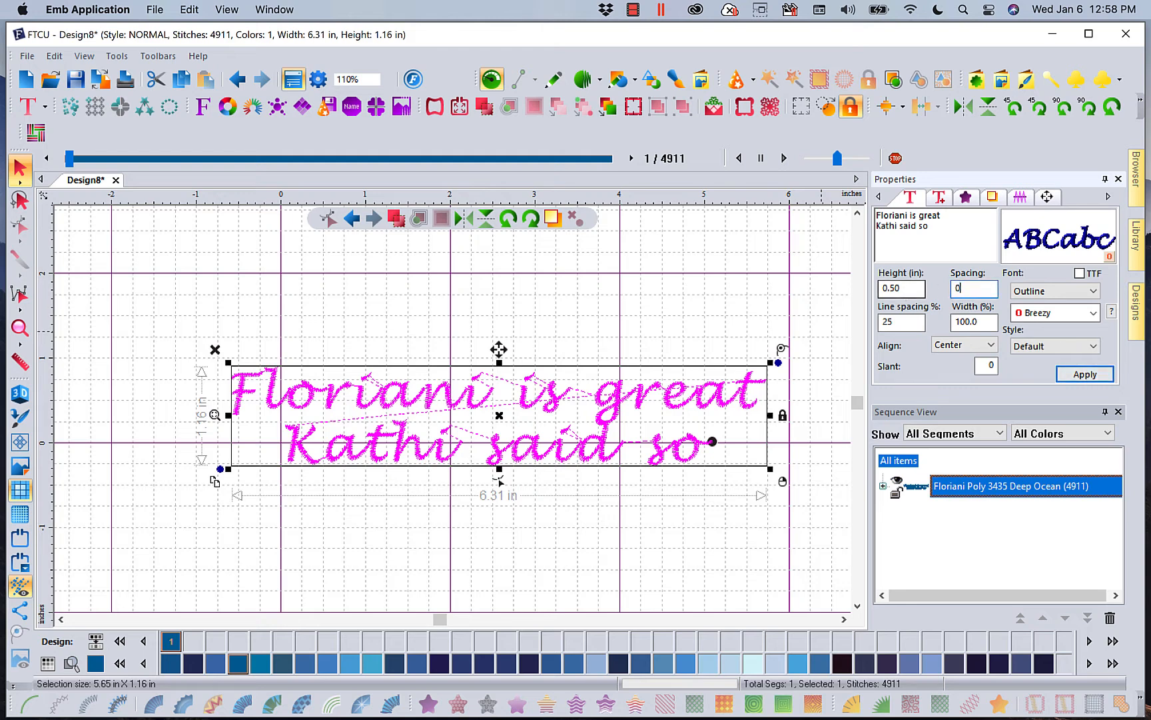
{"action": "left_click", "coordinate": [1079, 375]}
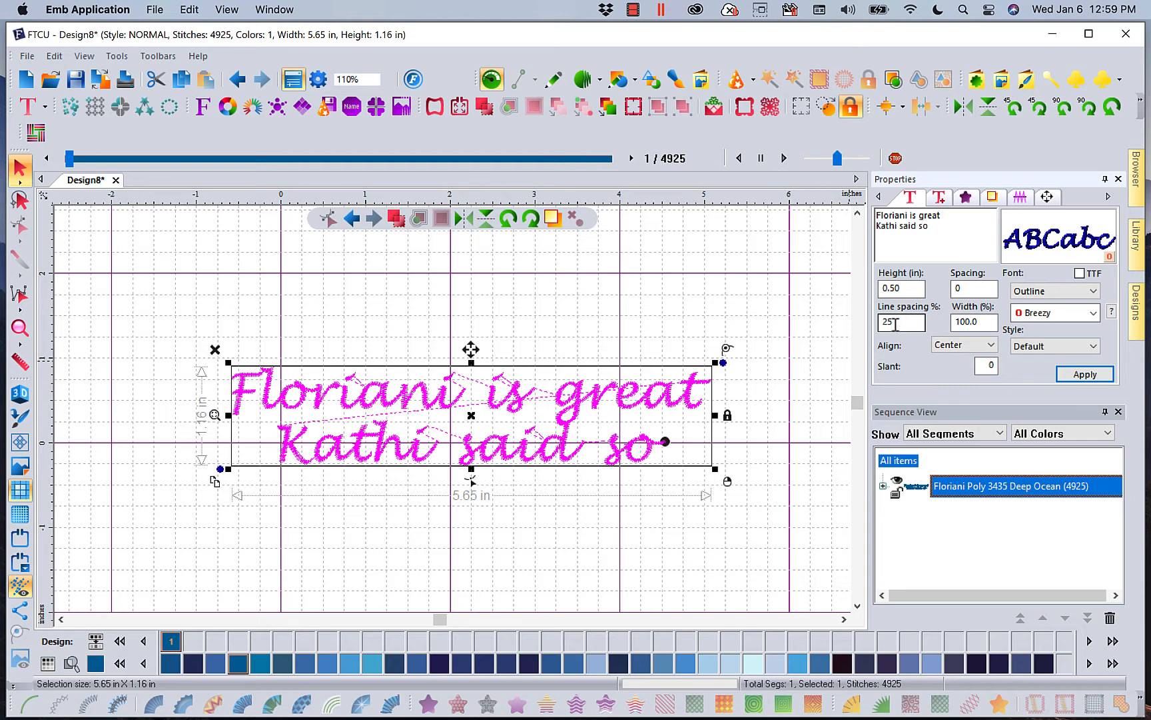
Step: Set the line spacing of the two-line text to 40% and apply it
{"action": "double_click", "coordinate": [900, 323]}
{"action": "left_click", "coordinate": [766, 270]}
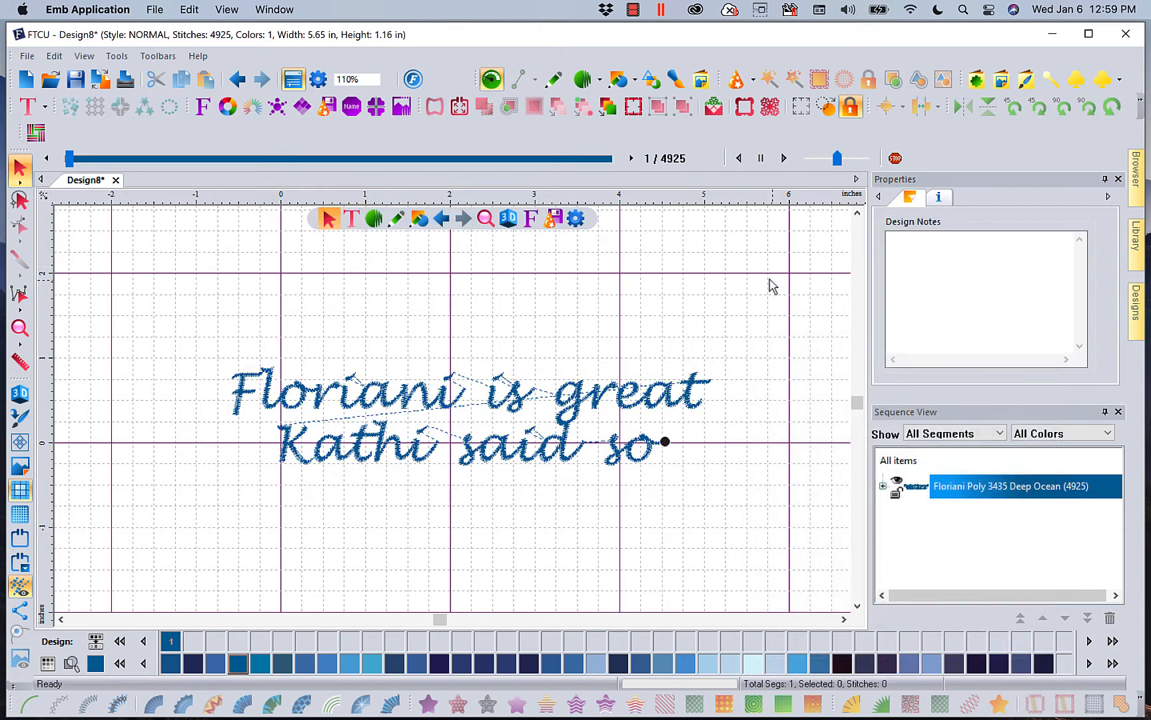
{"action": "left_click", "coordinate": [635, 451]}
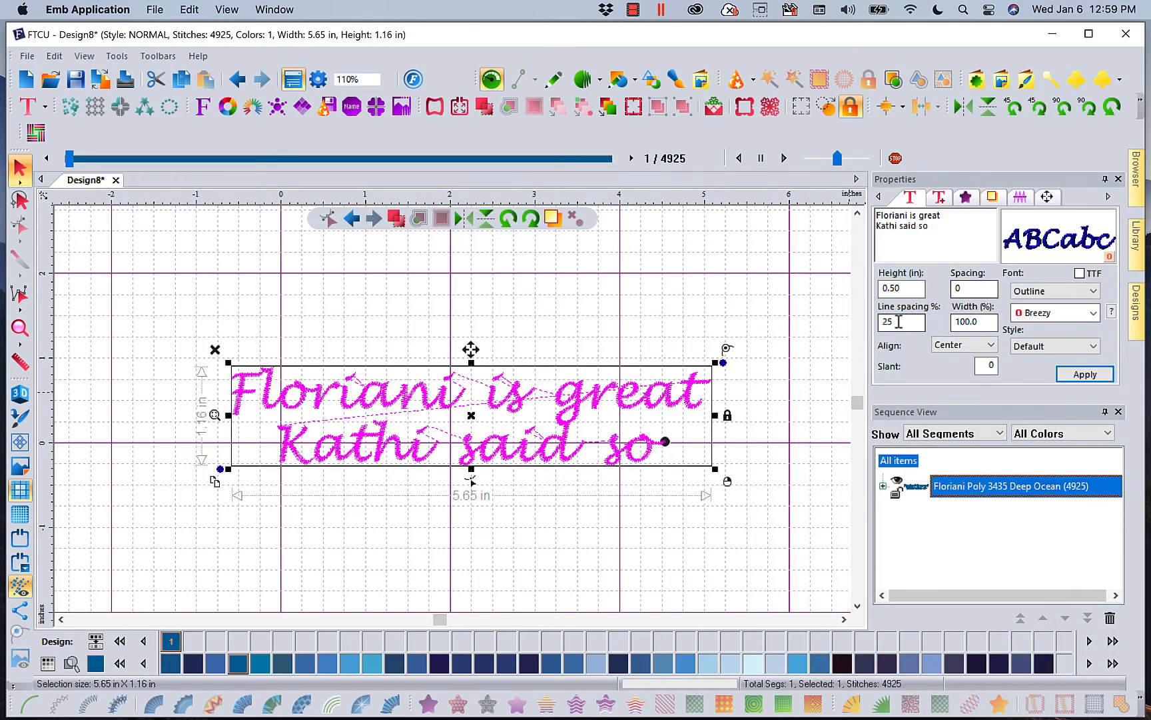
{"action": "left_click_drag", "start_coordinate": [900, 322], "coordinate": [834, 333]}
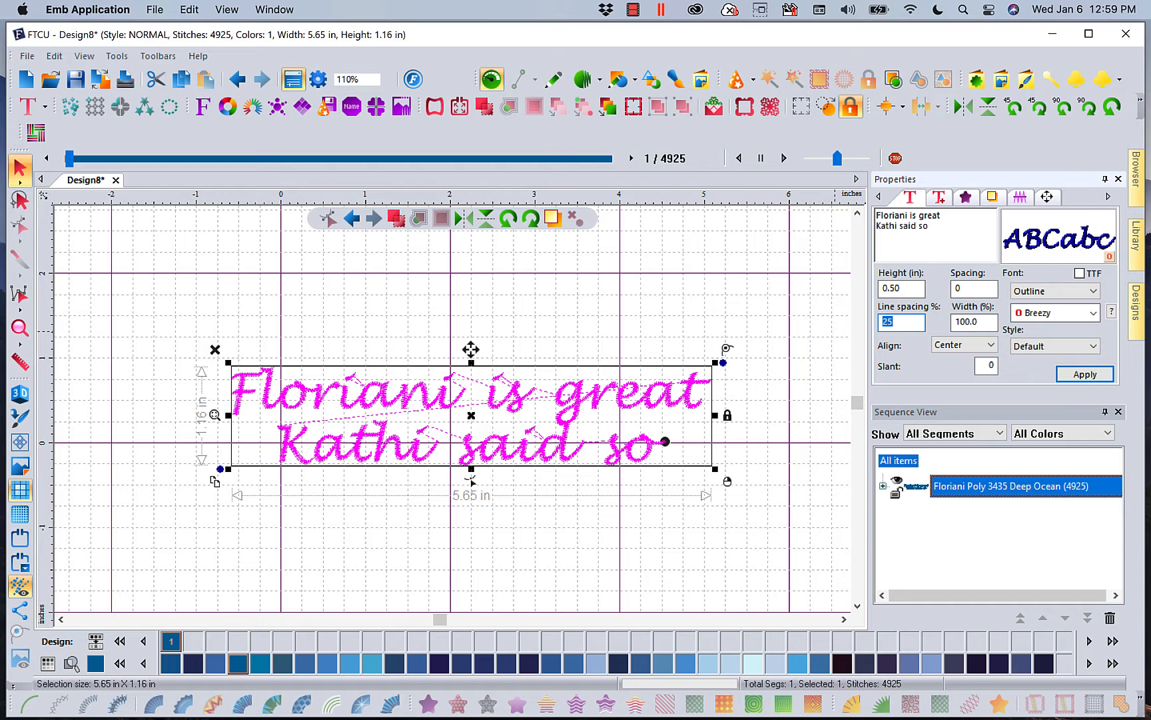
{"action": "type", "text": "40"}
{"action": "left_click", "coordinate": [1085, 376]}
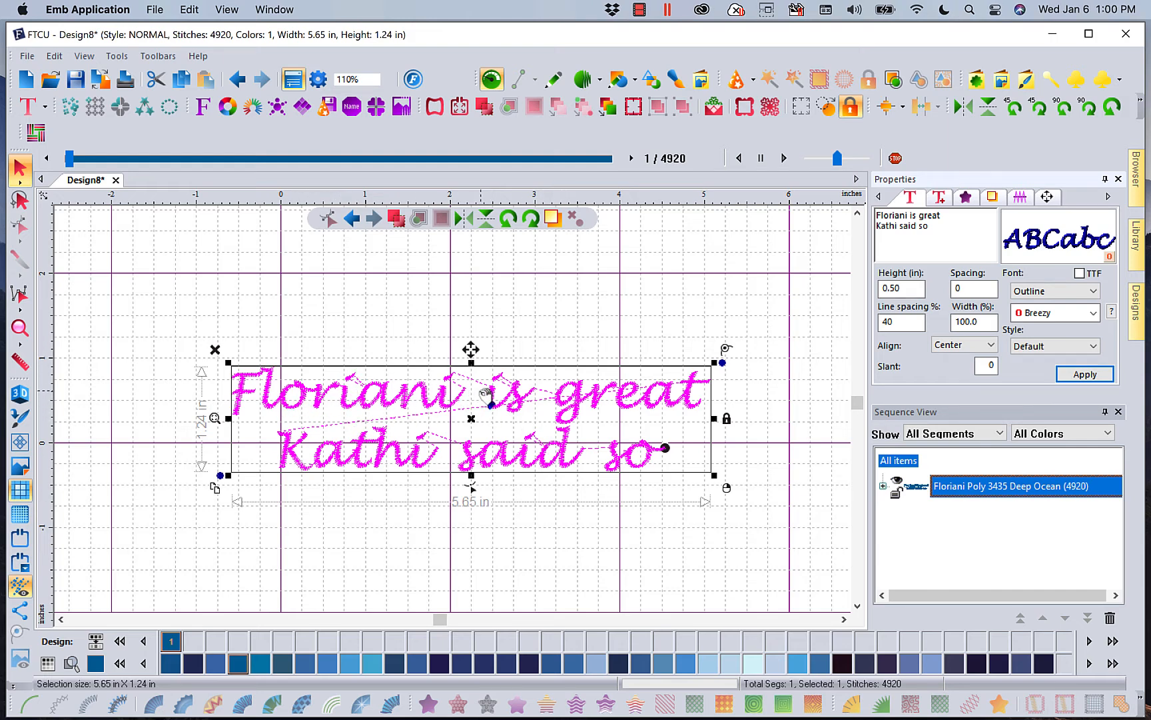
Step: Using the Text tool, tighten the gaps before the words "is" and "great" in the first line
{"action": "left_click", "coordinate": [46, 110]}
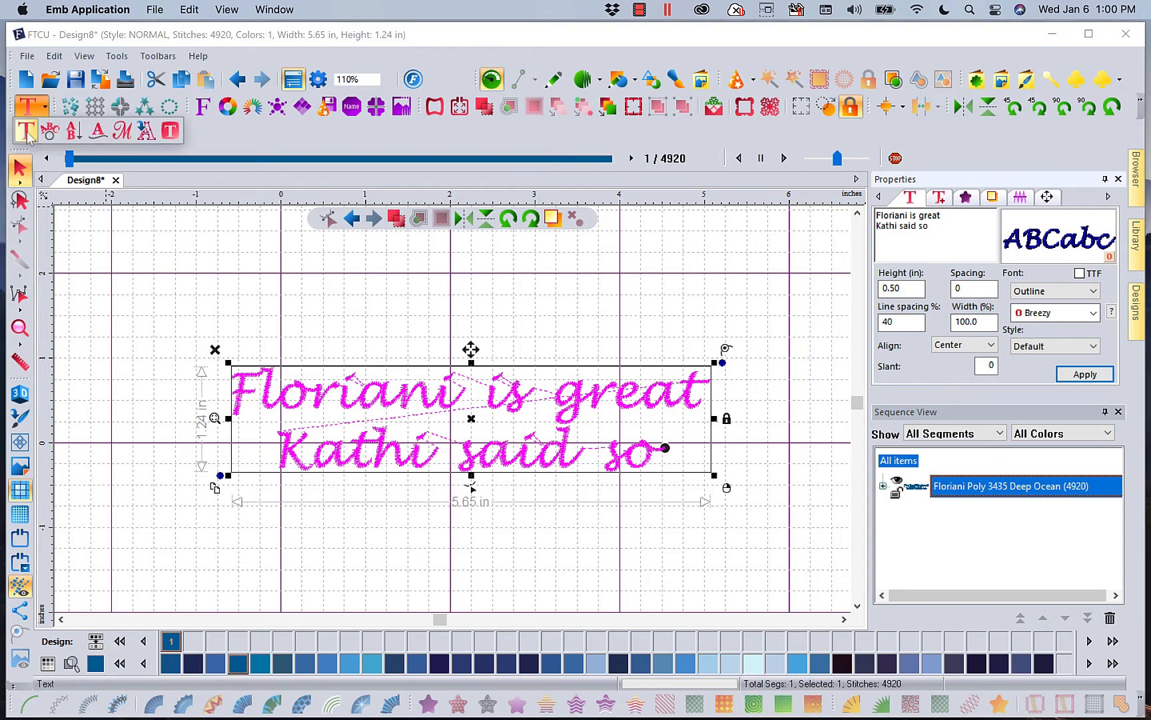
{"action": "left_click", "coordinate": [26, 133]}
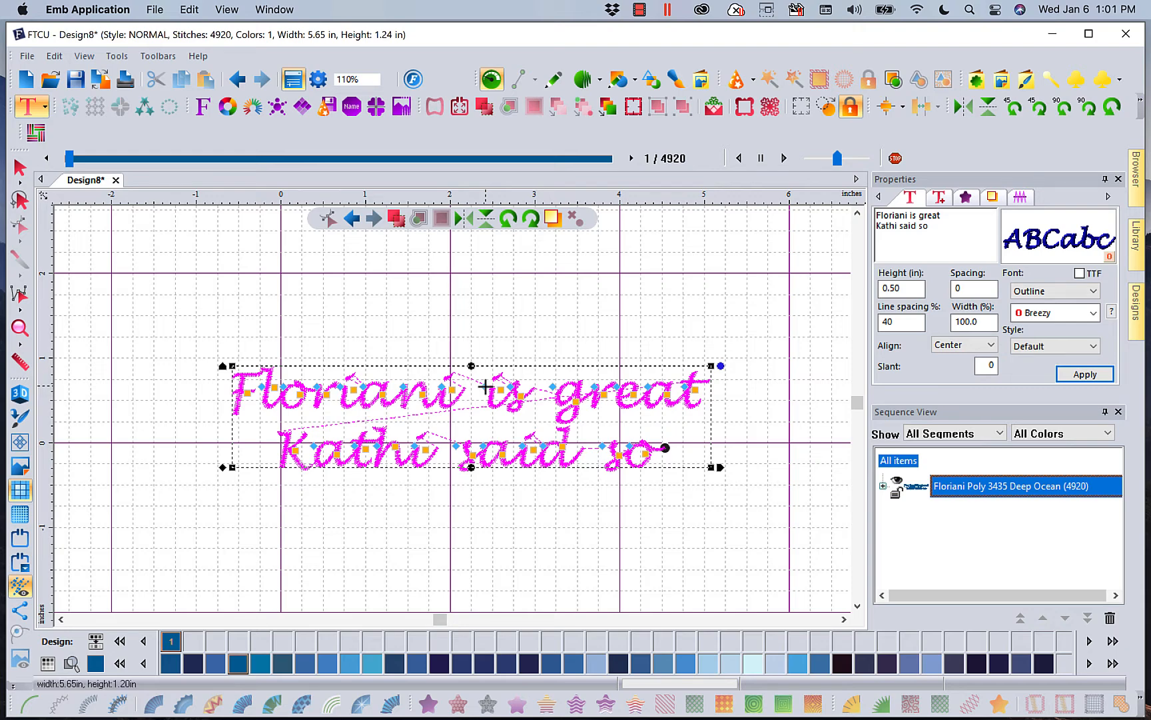
{"action": "left_click_drag", "start_coordinate": [485, 386], "coordinate": [473, 386]}
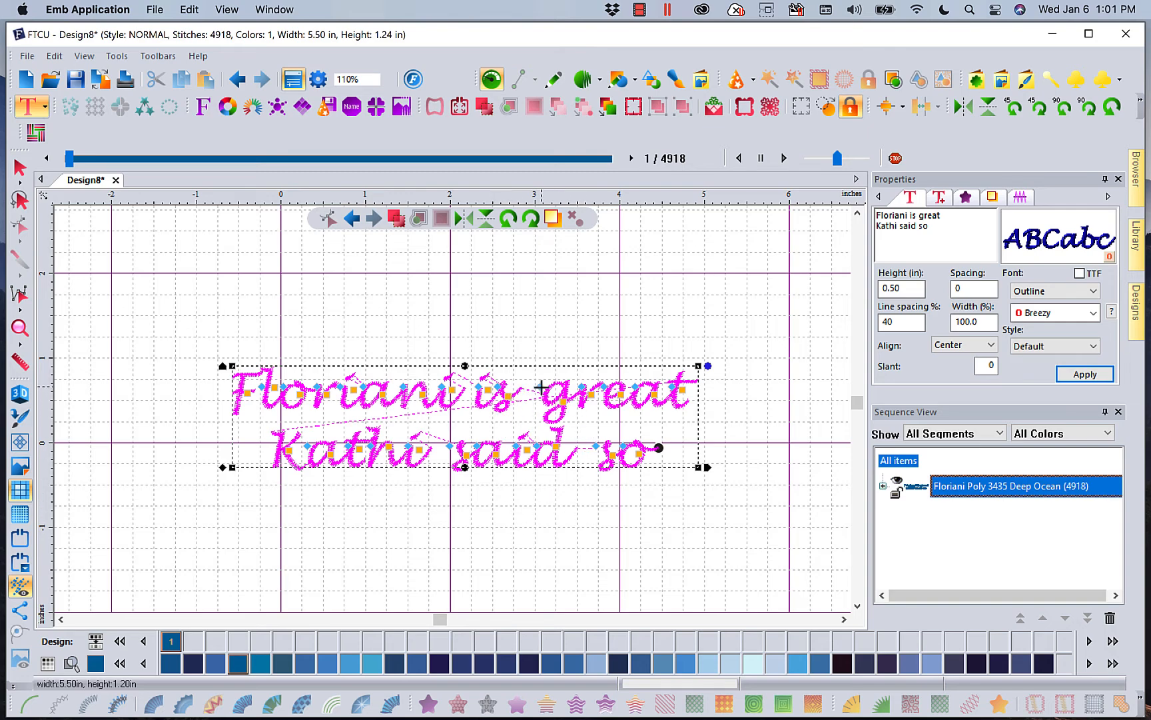
{"action": "left_click_drag", "start_coordinate": [540, 386], "coordinate": [530, 387]}
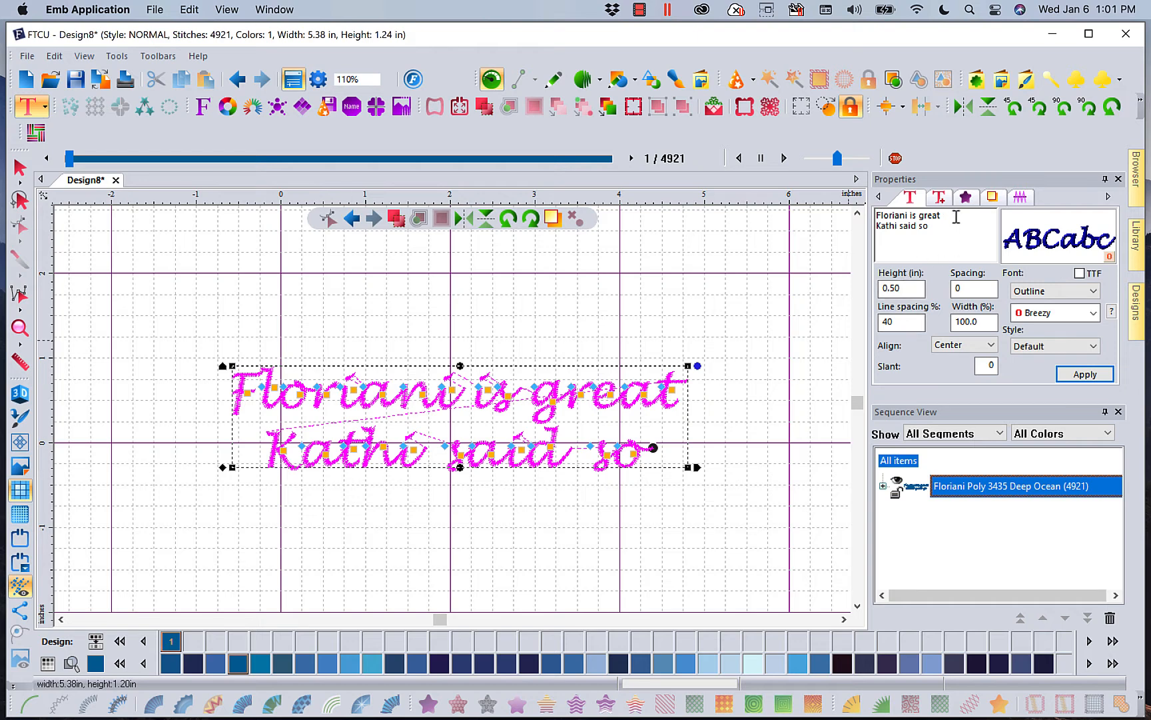
Step: Replace the two-line text with the single word "Valentine", apply it and deselect it
{"action": "left_click_drag", "start_coordinate": [943, 215], "coordinate": [868, 213]}
{"action": "type", "text": "V"}
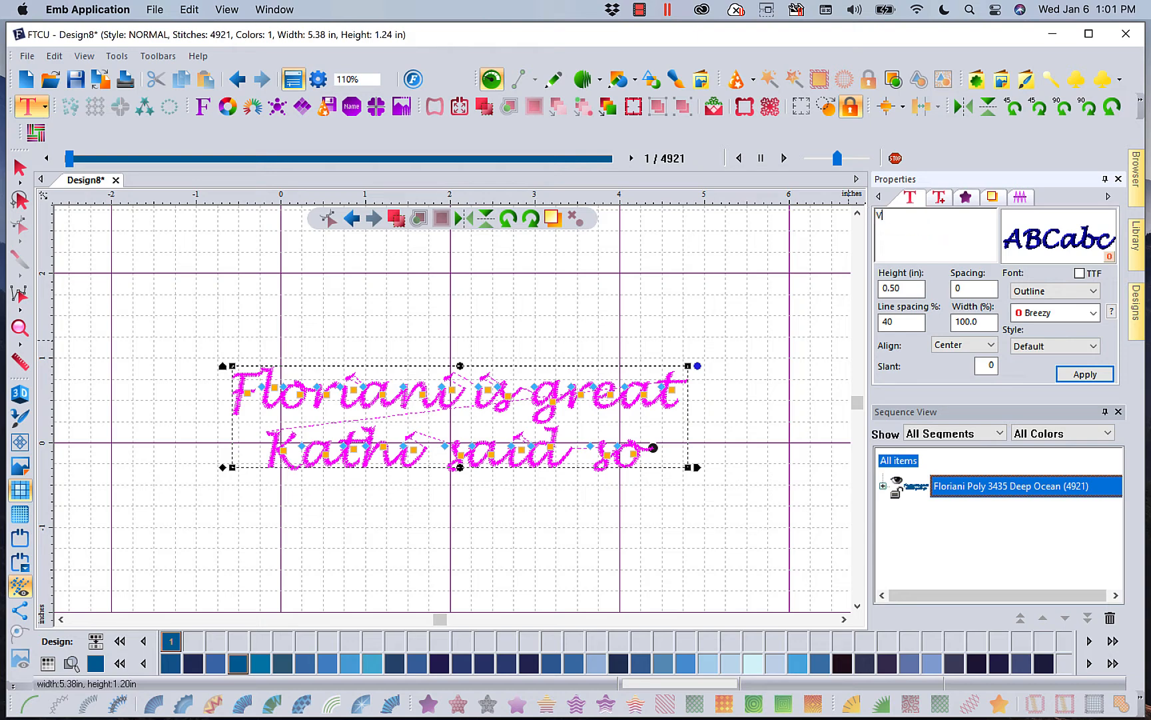
{"action": "type", "text": "alentine"}
{"action": "left_click", "coordinate": [1083, 375]}
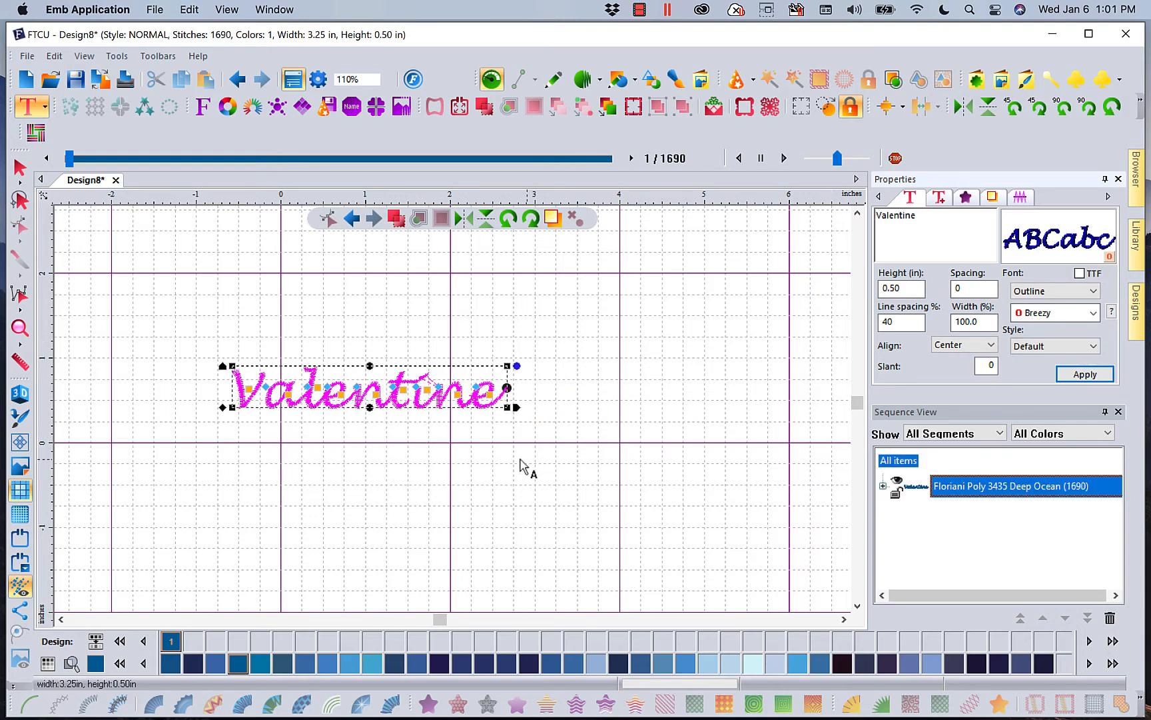
{"action": "key", "text": "Escape"}
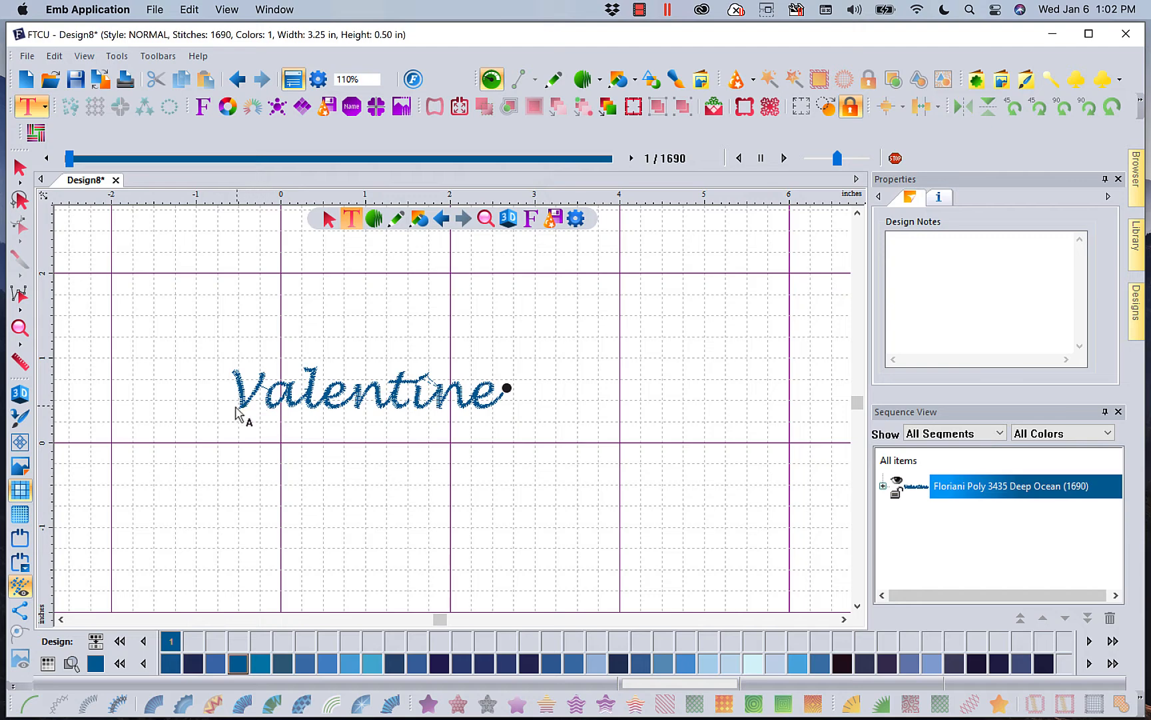
Step: Kern the letters after the V in "Valentine" slightly closer to it, and deselect the text
{"action": "left_click", "coordinate": [282, 409]}
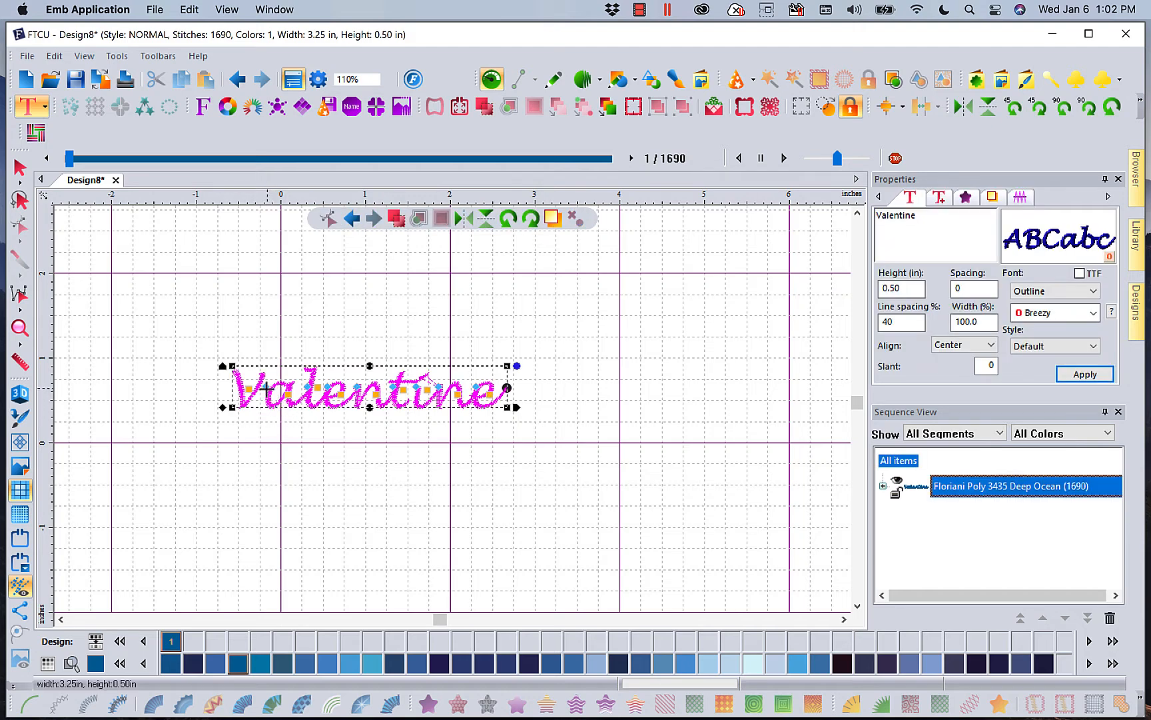
{"action": "left_click_drag", "start_coordinate": [267, 388], "coordinate": [262, 388]}
{"action": "left_click", "coordinate": [313, 489]}
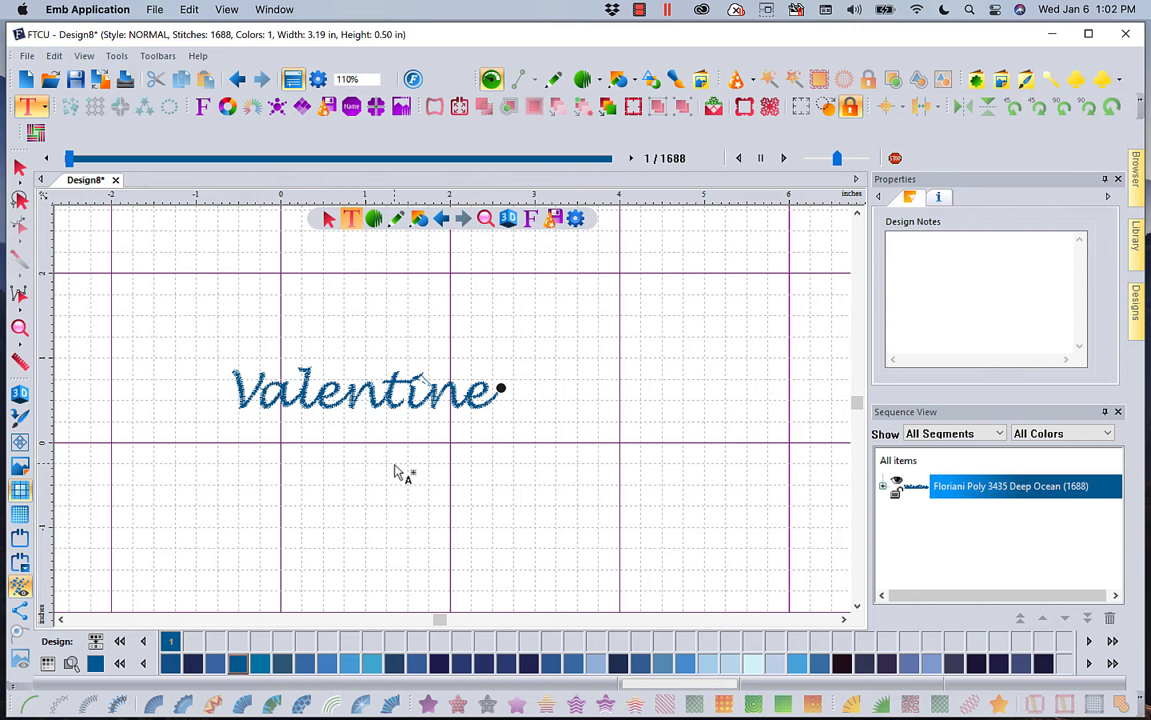
Step: Stretch the "Valentine" text horizontally to about 5.25 in wide while keeping its height, and deselect it
{"action": "left_click", "coordinate": [365, 400]}
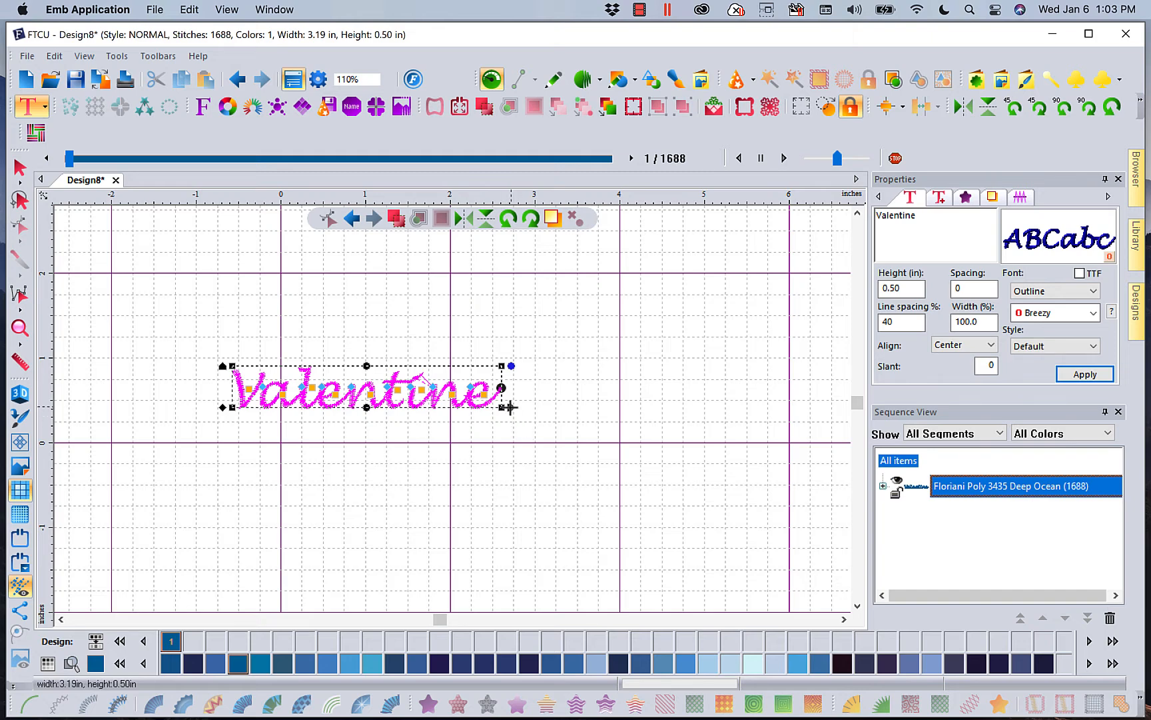
{"action": "left_click_drag", "start_coordinate": [510, 407], "coordinate": [681, 401]}
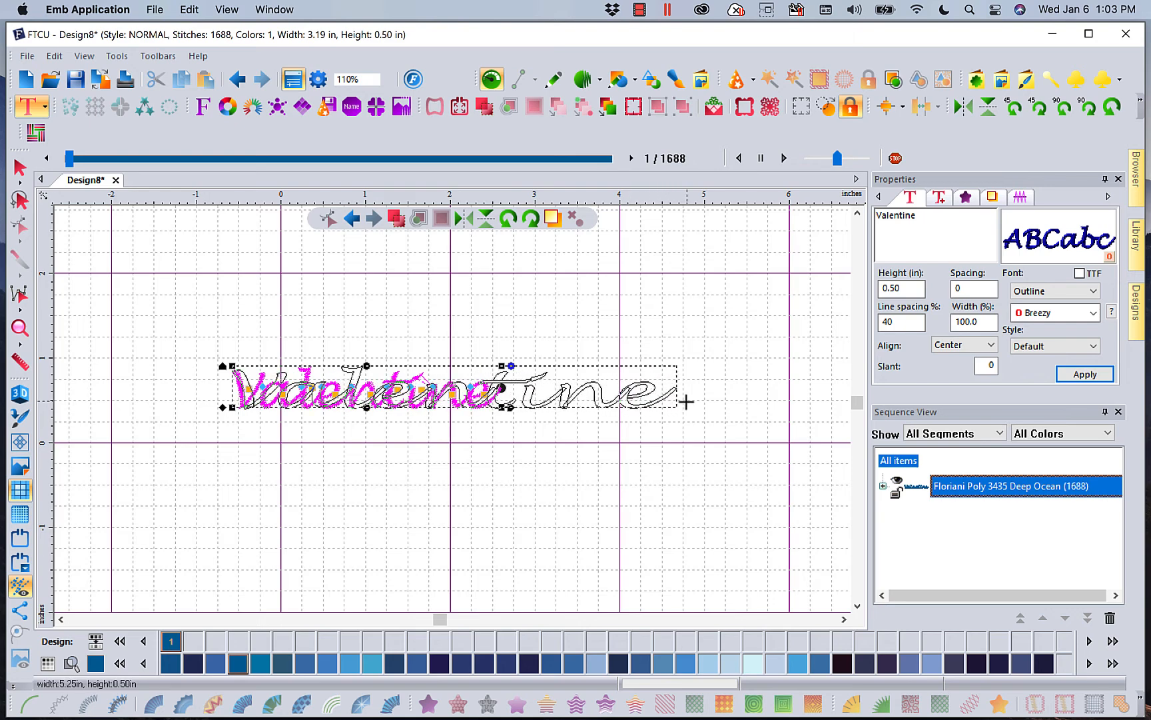
{"action": "left_click", "coordinate": [504, 526]}
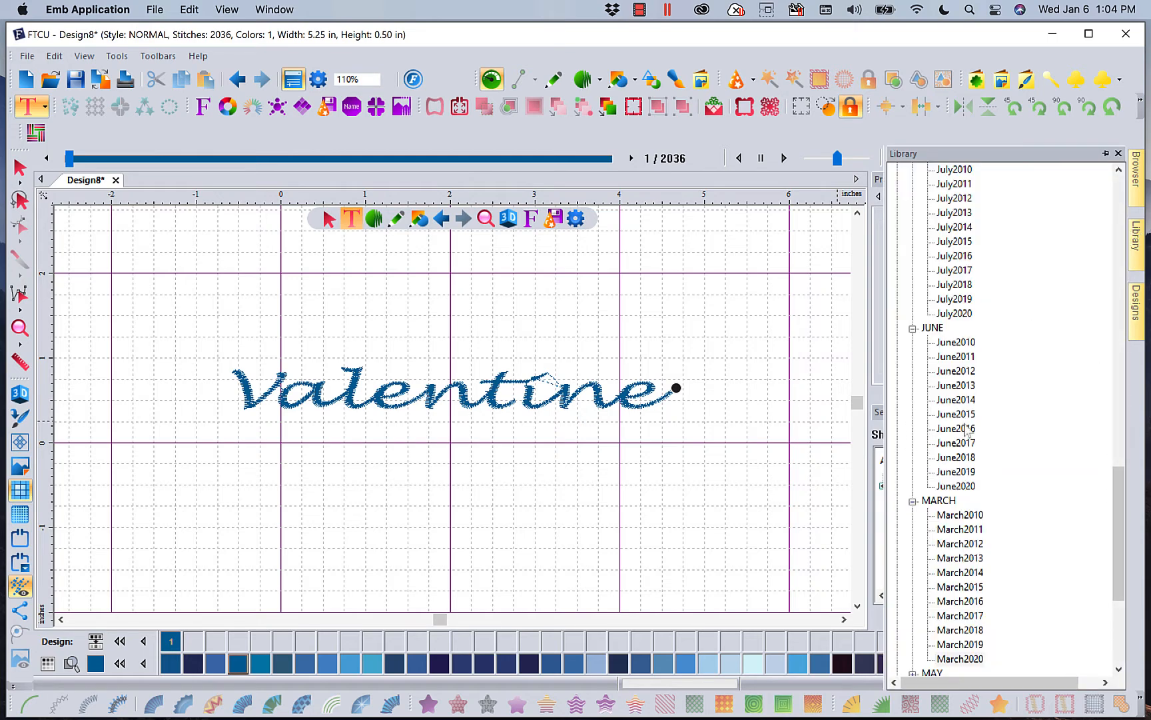
Step: Insert Happy Fathers Day.waf from the June2020 library folder into the design, beside and below the "Valentine" text
{"action": "left_click", "coordinate": [964, 486]}
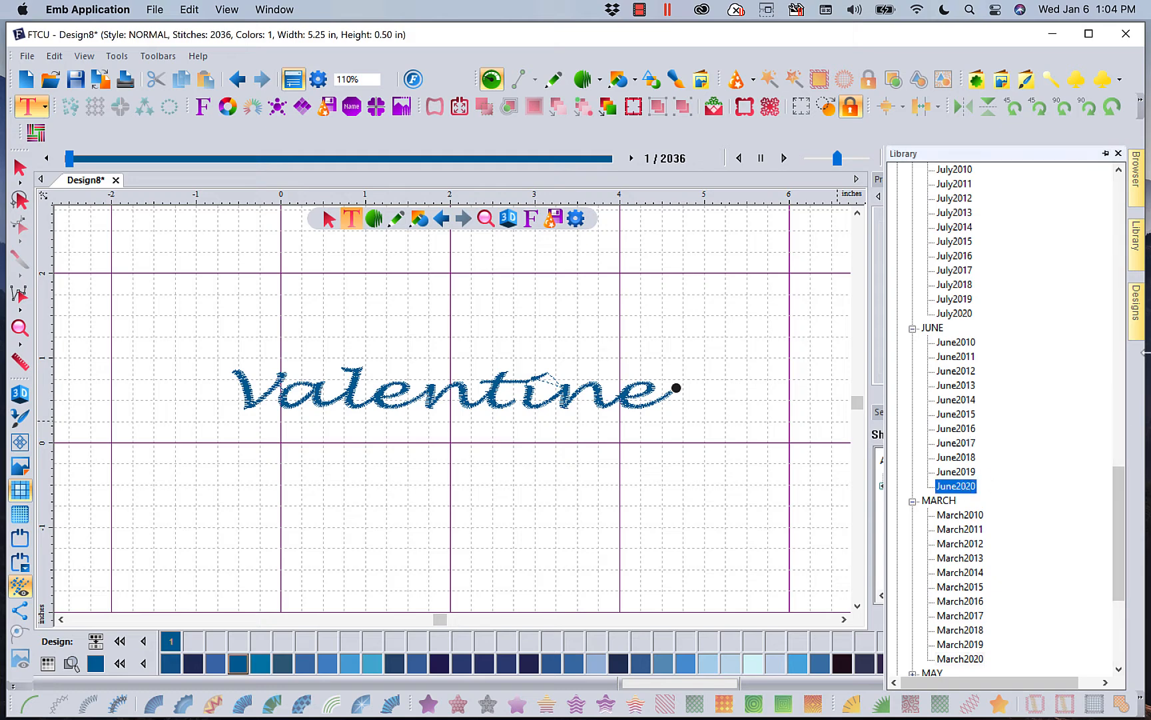
{"action": "left_click", "coordinate": [1142, 326]}
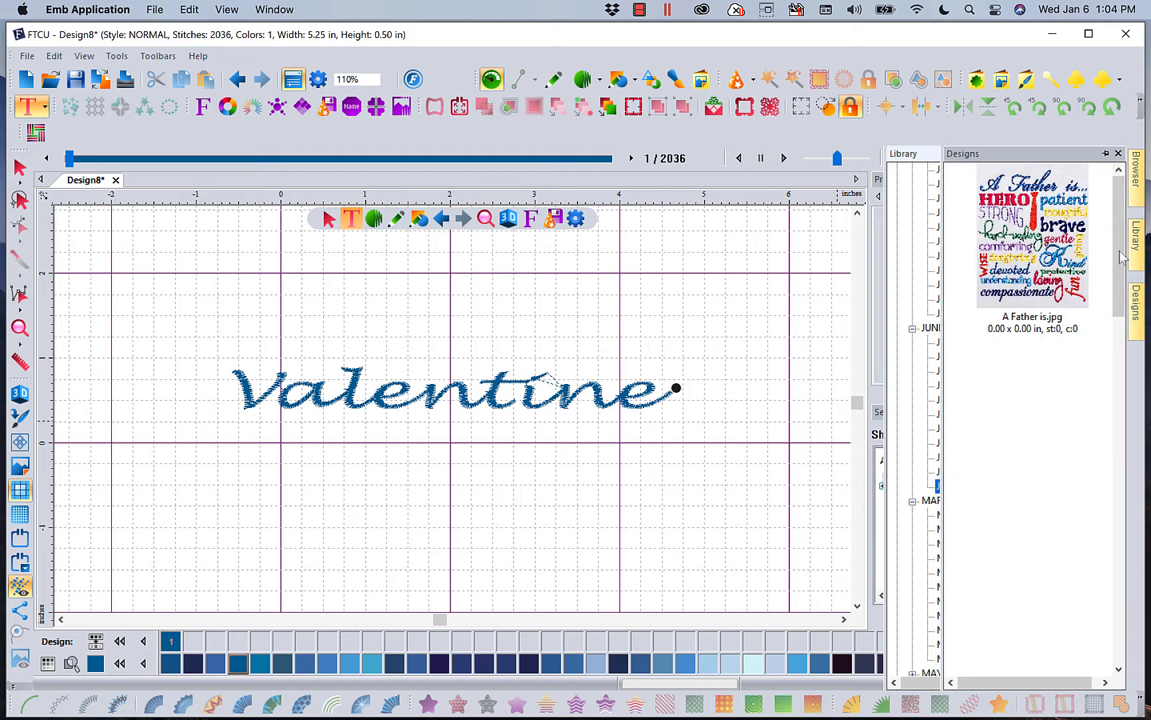
{"action": "scroll", "coordinate": [1096, 411], "scroll_direction": "down", "scroll_amount": 10}
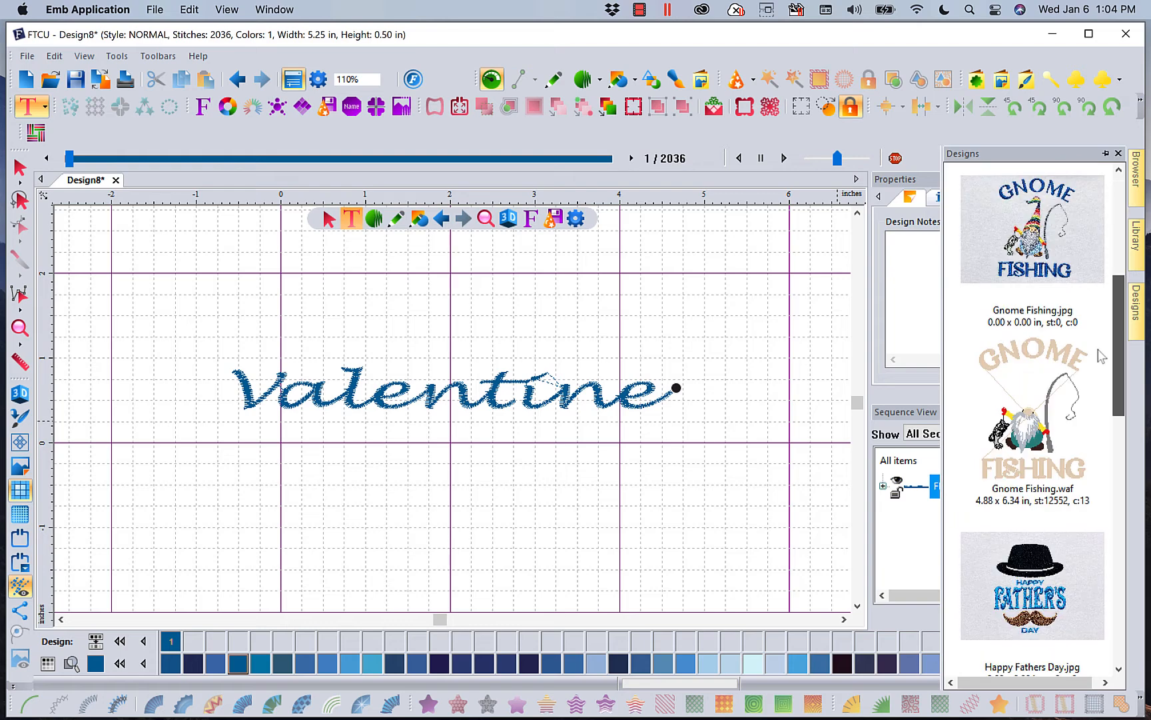
{"action": "scroll", "coordinate": [1096, 412], "scroll_direction": "down", "scroll_amount": 3}
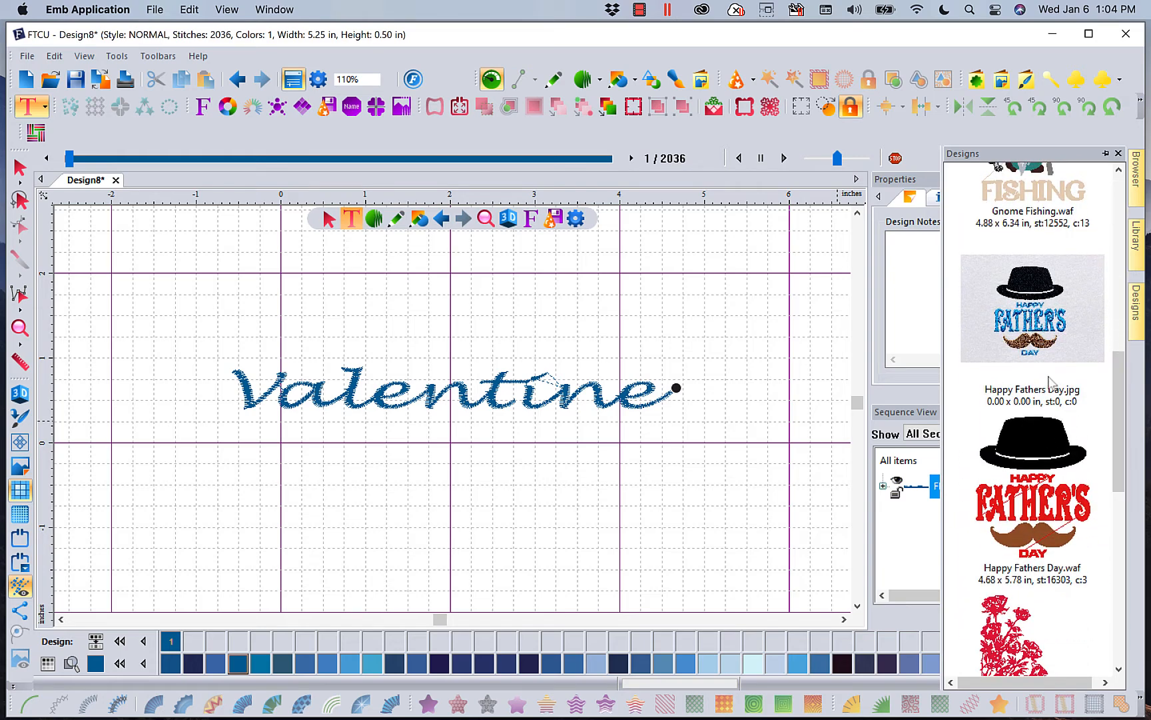
{"action": "left_click_drag", "start_coordinate": [1047, 511], "coordinate": [789, 559]}
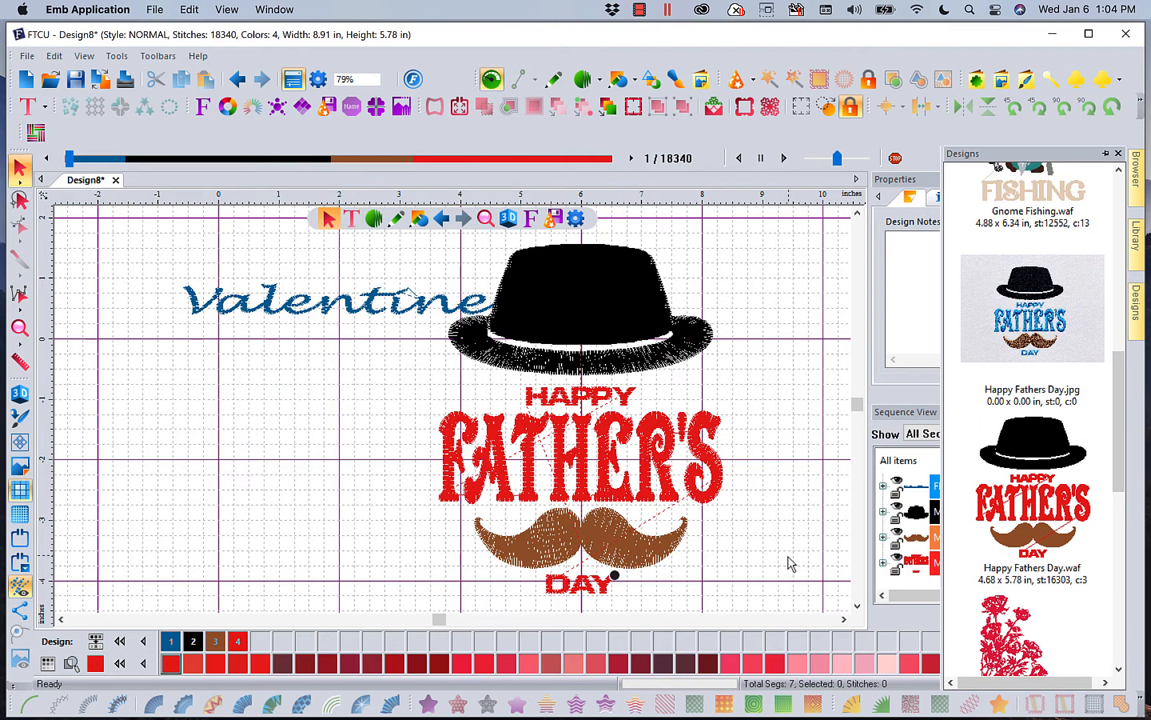
Step: Ungroup the inserted Happy Father's Day design and select only its mustache
{"action": "left_click", "coordinate": [645, 559]}
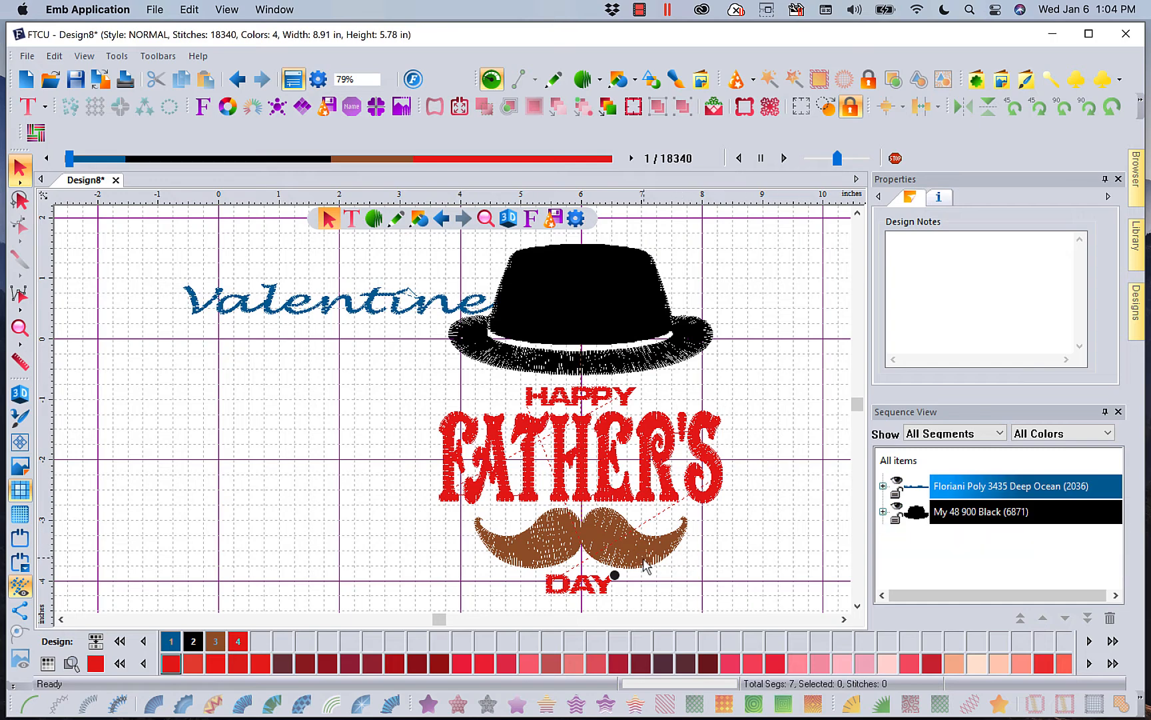
{"action": "right_click", "coordinate": [605, 526]}
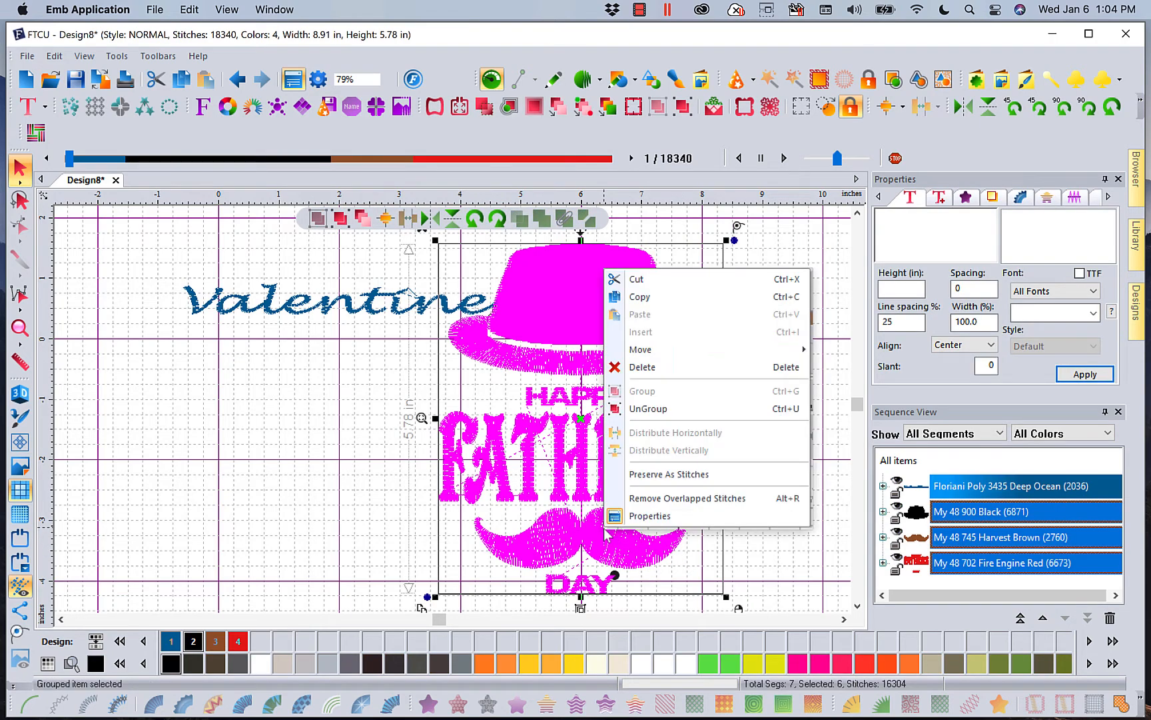
{"action": "left_click", "coordinate": [650, 409]}
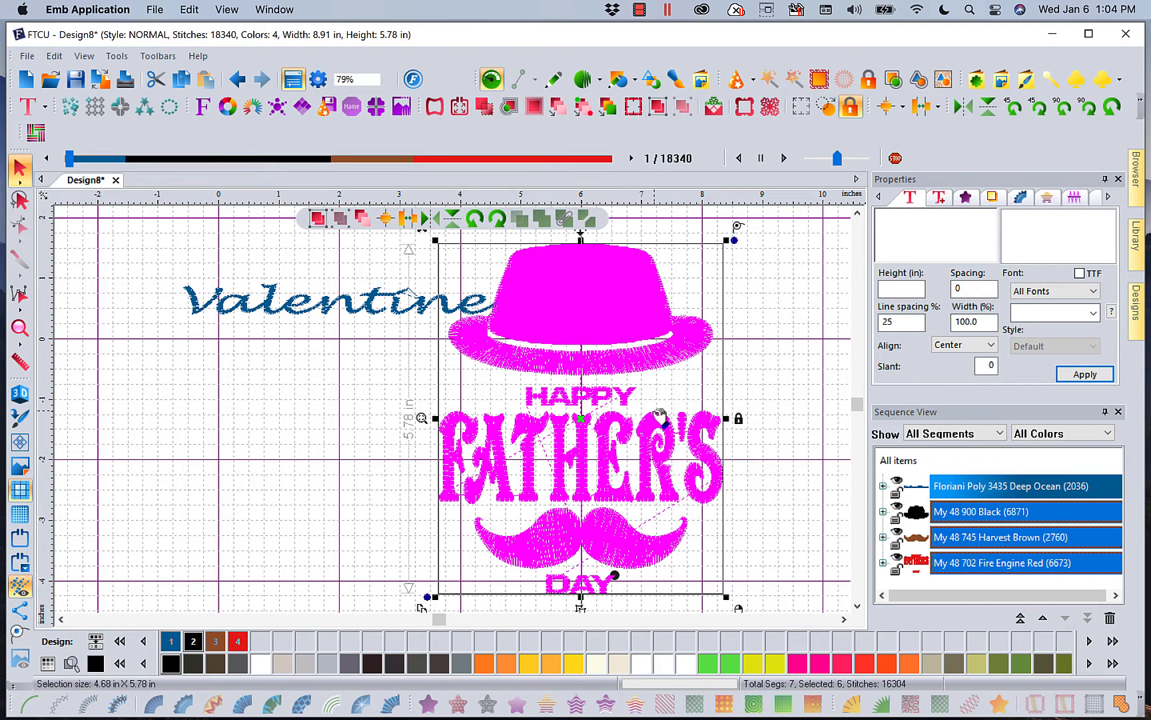
{"action": "left_click", "coordinate": [766, 440]}
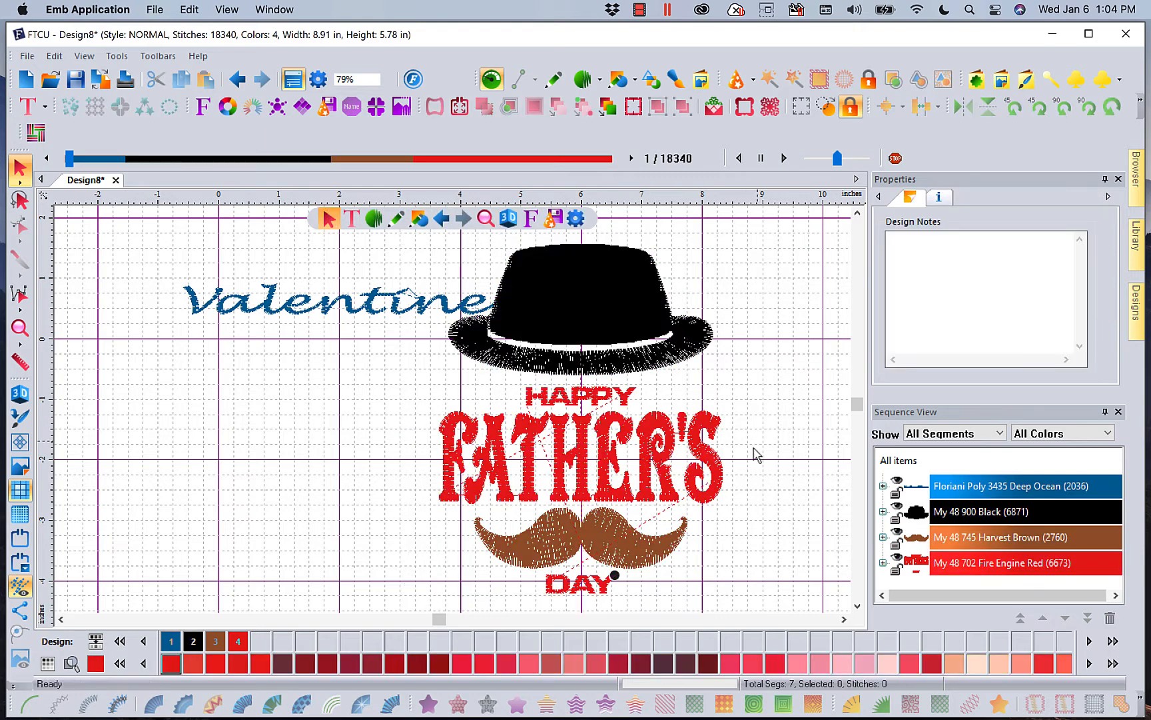
{"action": "left_click", "coordinate": [633, 553]}
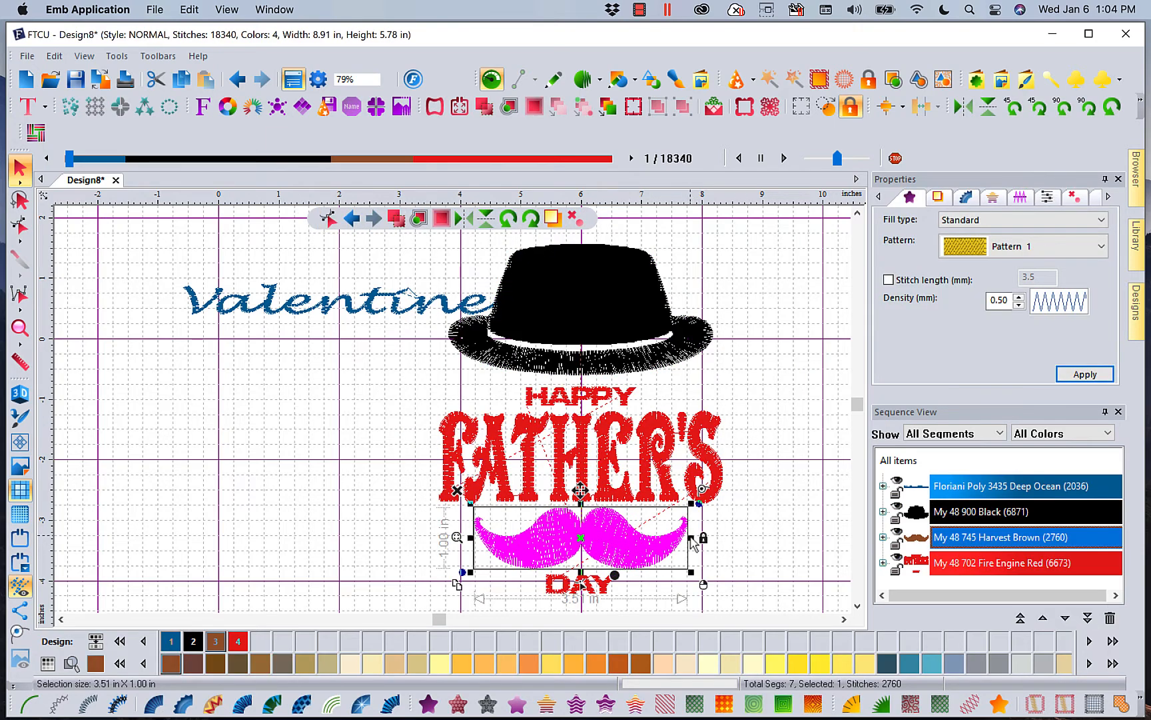
Step: Stretch the mustache horizontally to about 10.89 in wide and the hat brim to about 10.26 in wide
{"action": "left_click_drag", "start_coordinate": [691, 537], "coordinate": [1141, 519]}
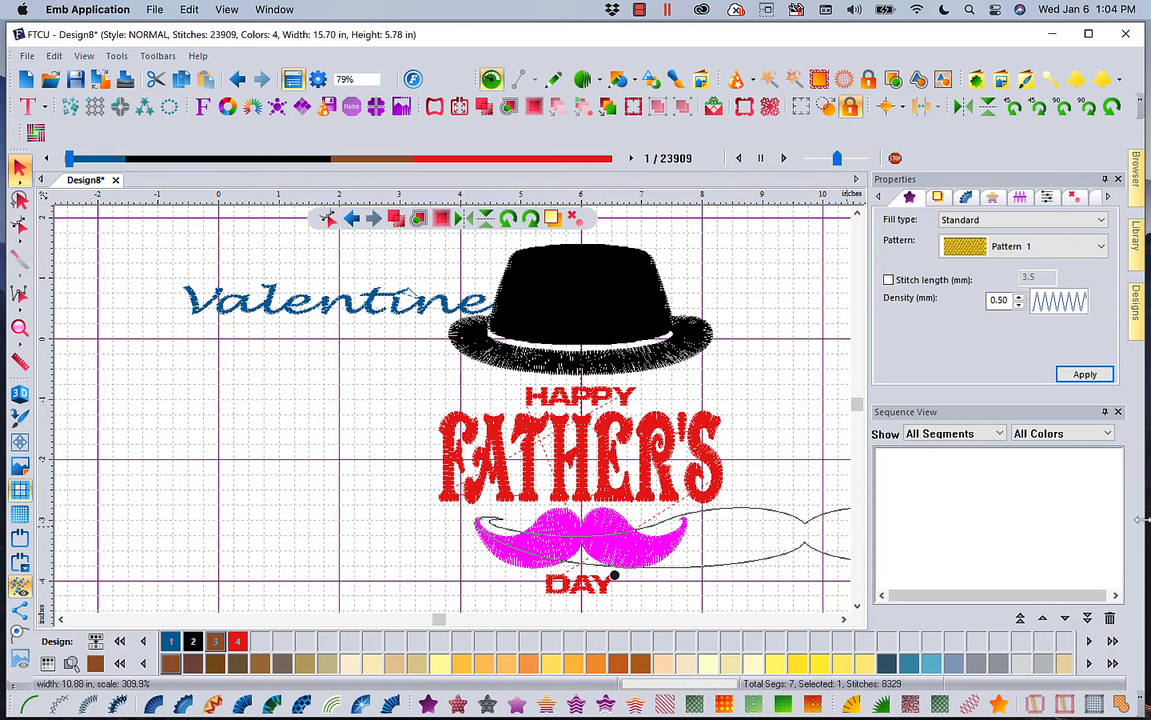
{"action": "left_click", "coordinate": [844, 619]}
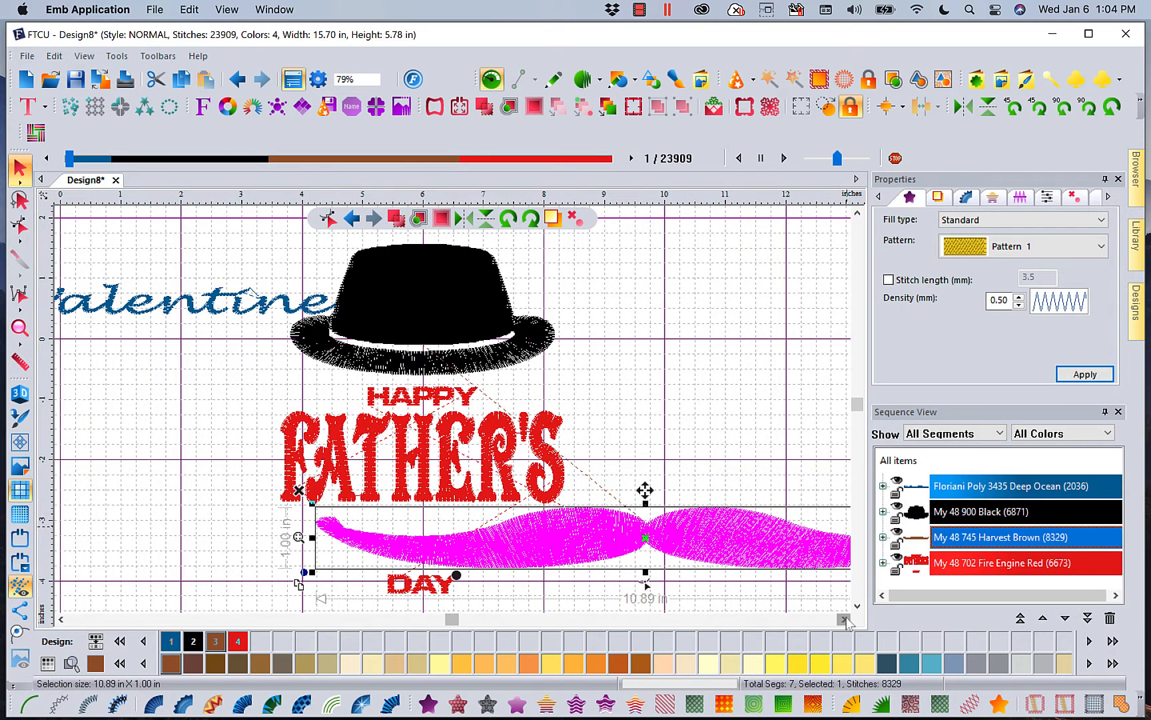
{"action": "left_click", "coordinate": [844, 619]}
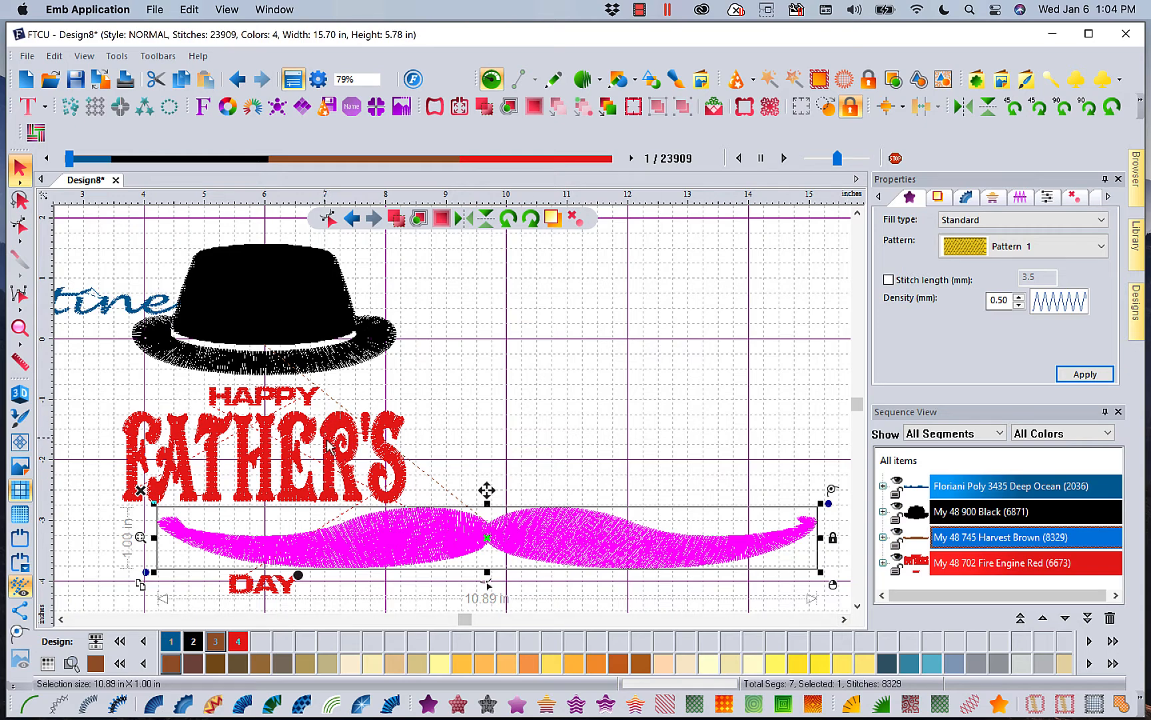
{"action": "left_click", "coordinate": [322, 351]}
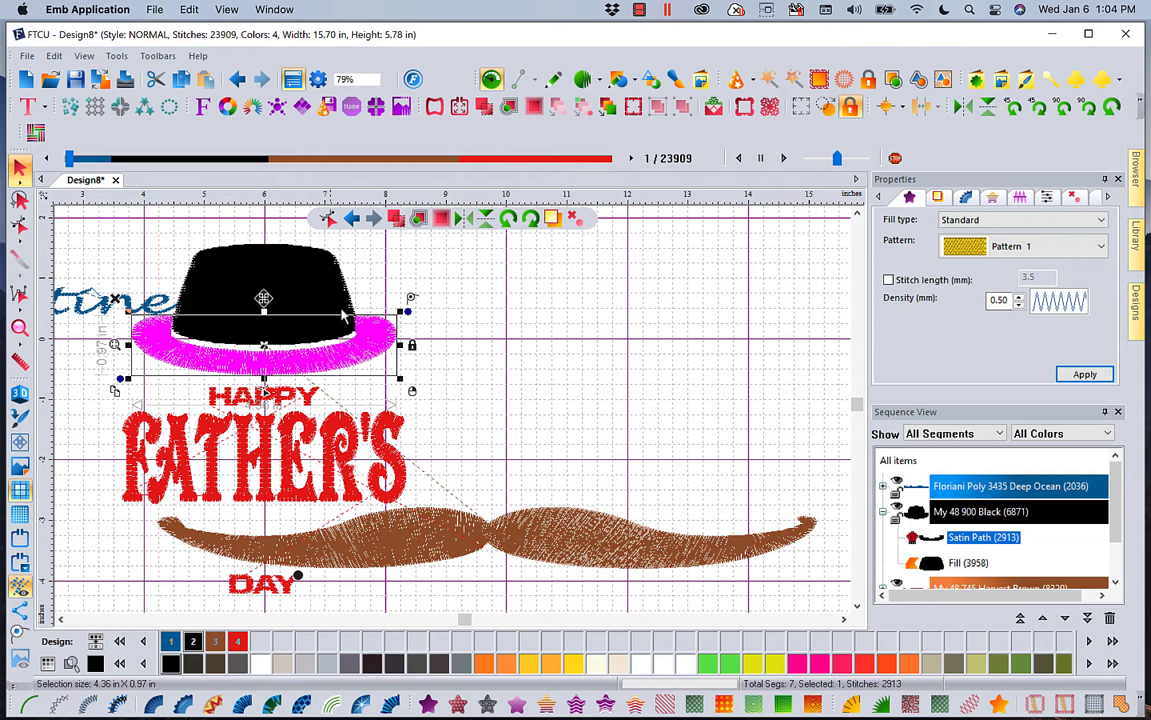
{"action": "left_click_drag", "start_coordinate": [400, 344], "coordinate": [762, 314]}
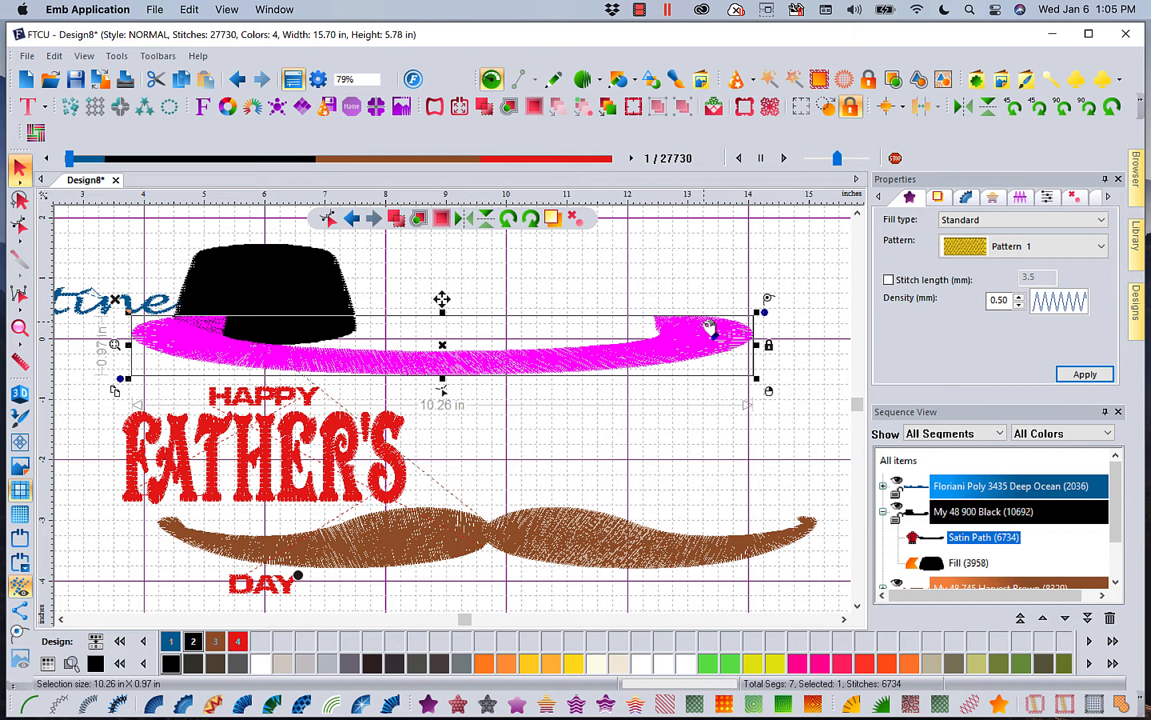
Step: Delete all the Father's Day parts: hat brim, hat crown, mustache and the HAPPY, FATHER'S and DAY lettering
{"action": "key", "text": "Delete"}
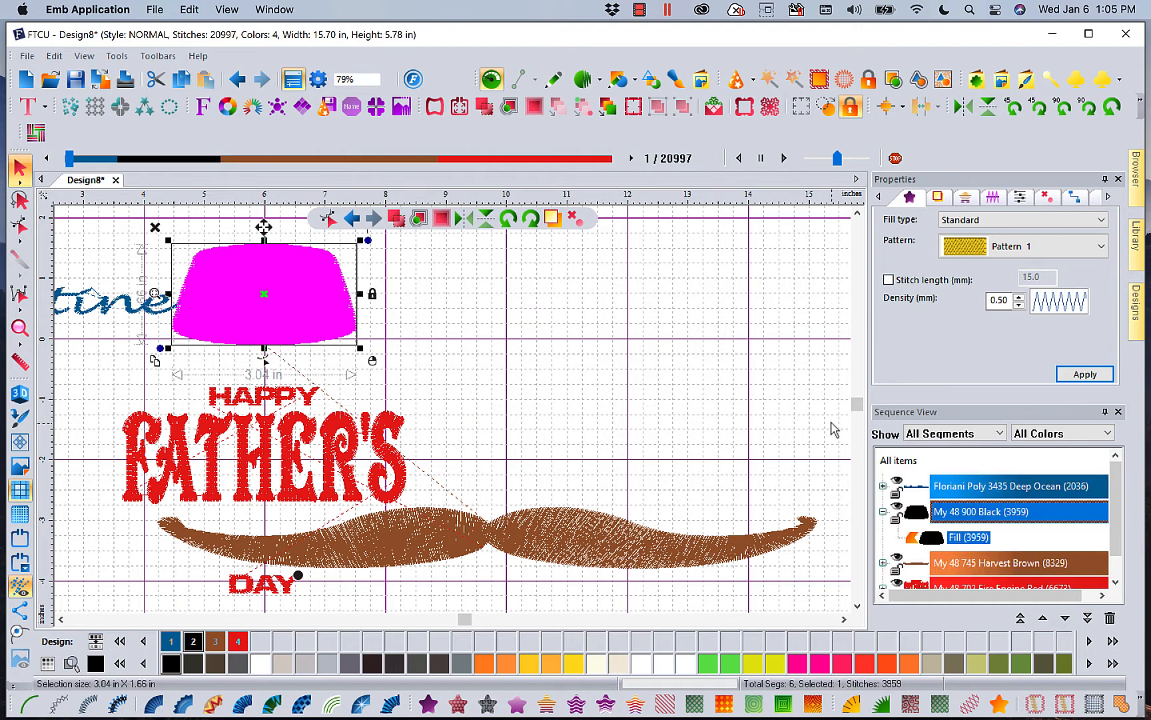
{"action": "key", "text": "Delete"}
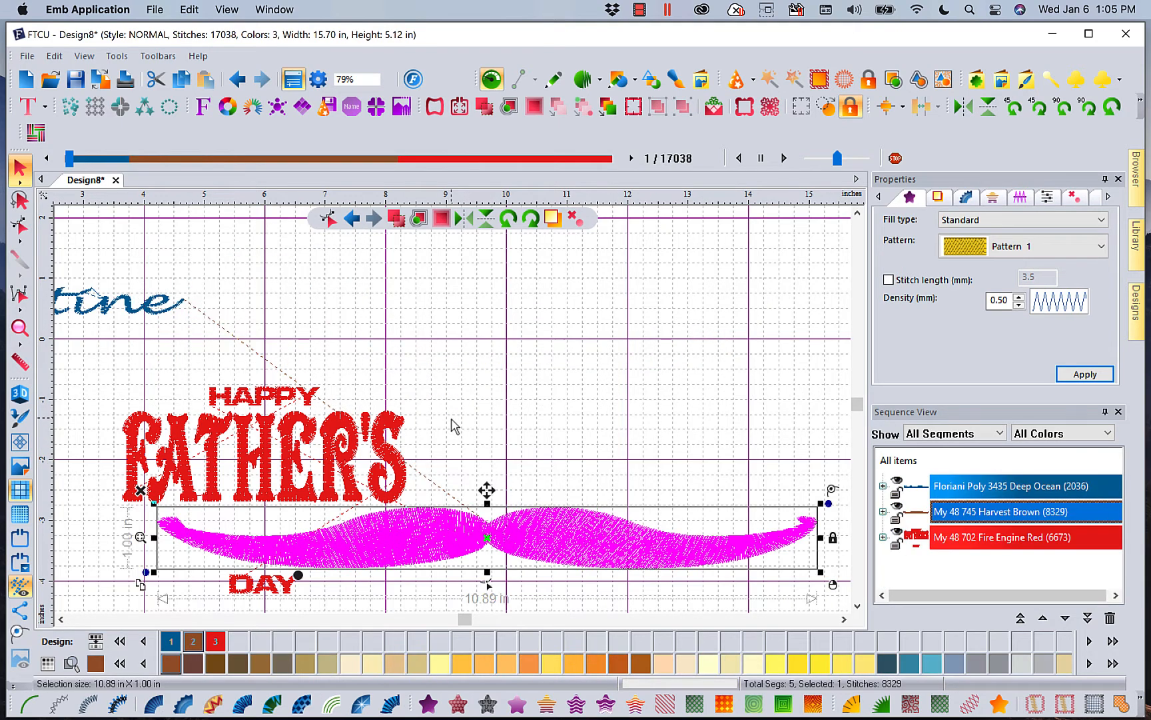
{"action": "key", "text": "Delete"}
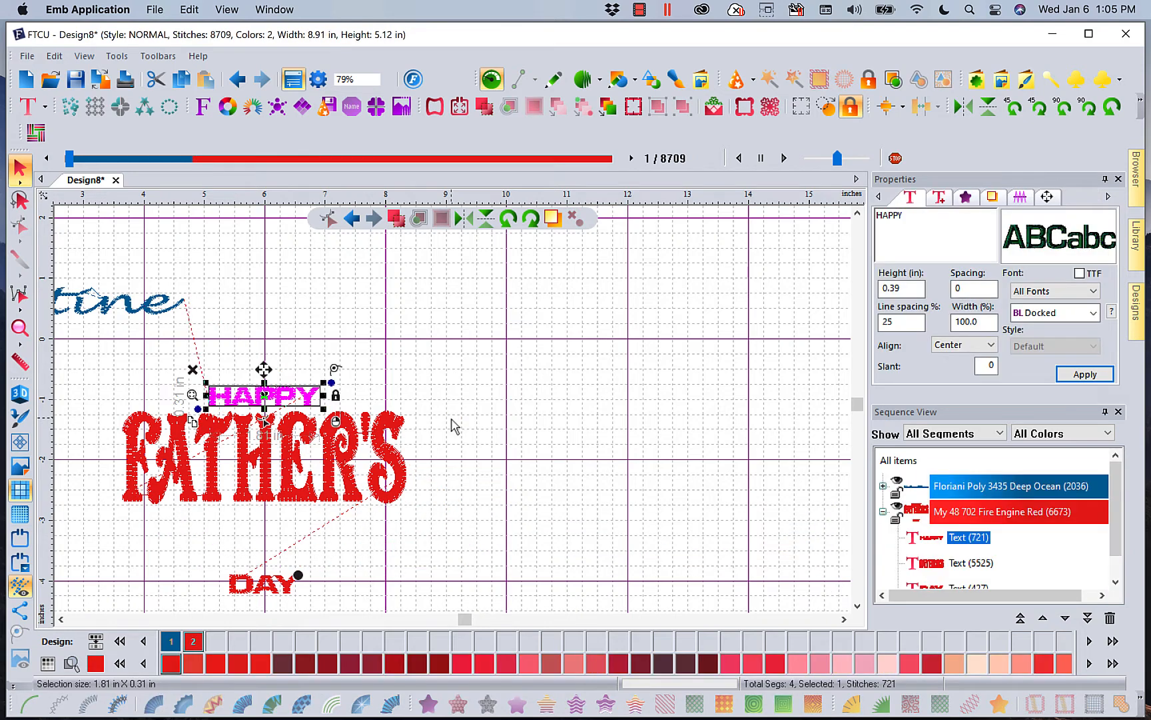
{"action": "key", "text": "Delete"}
{"action": "key", "text": "Delete"}
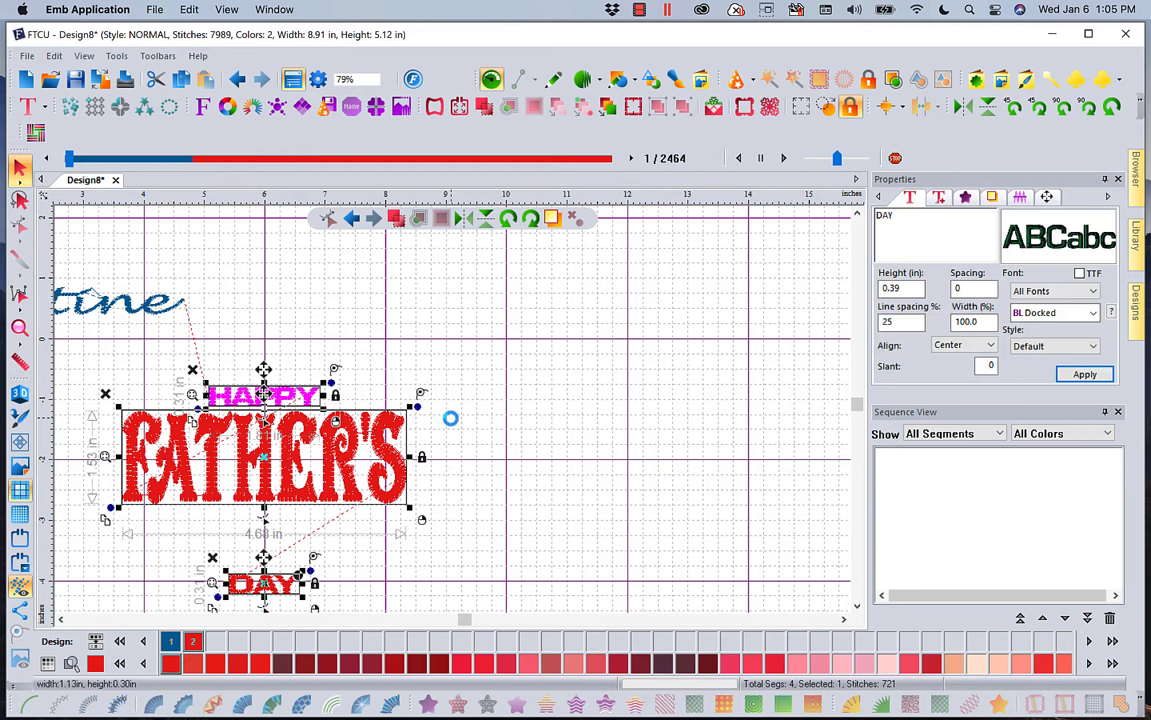
{"action": "key", "text": "Delete"}
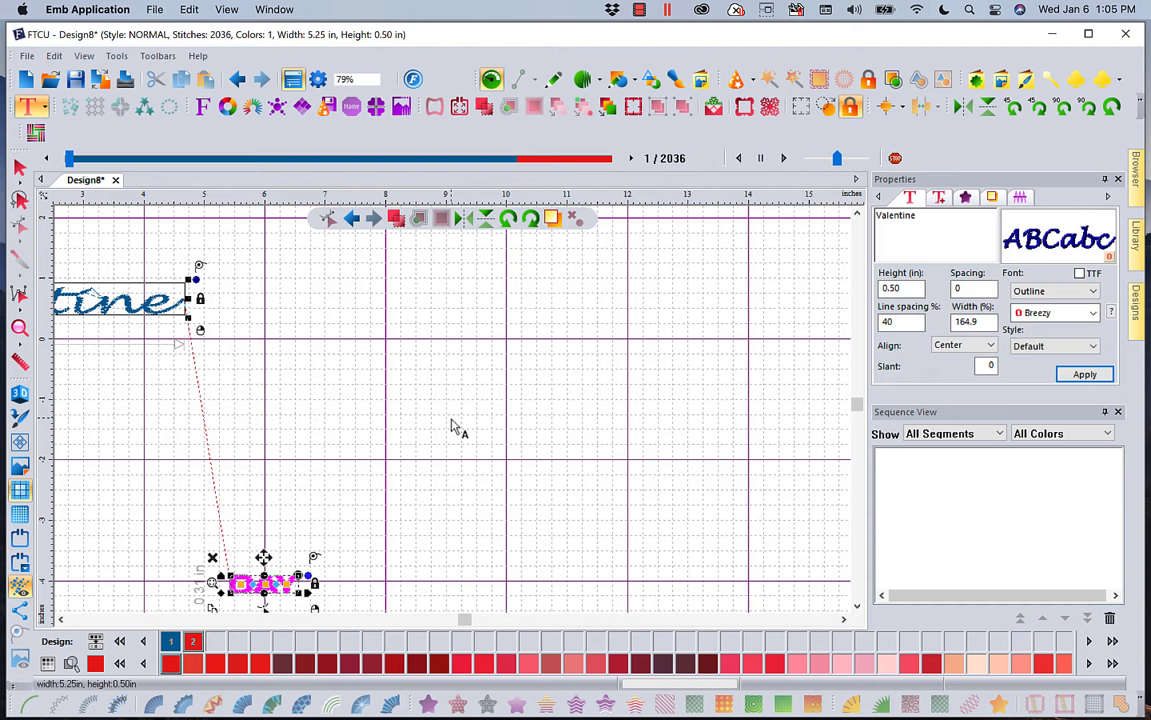
Step: Compress the "Valentine" text horizontally to about 1.93 in wide at the same height, and briefly preview it in 3D
{"action": "left_click", "coordinate": [61, 619]}
{"action": "left_click", "coordinate": [61, 619]}
{"action": "left_click", "coordinate": [61, 619]}
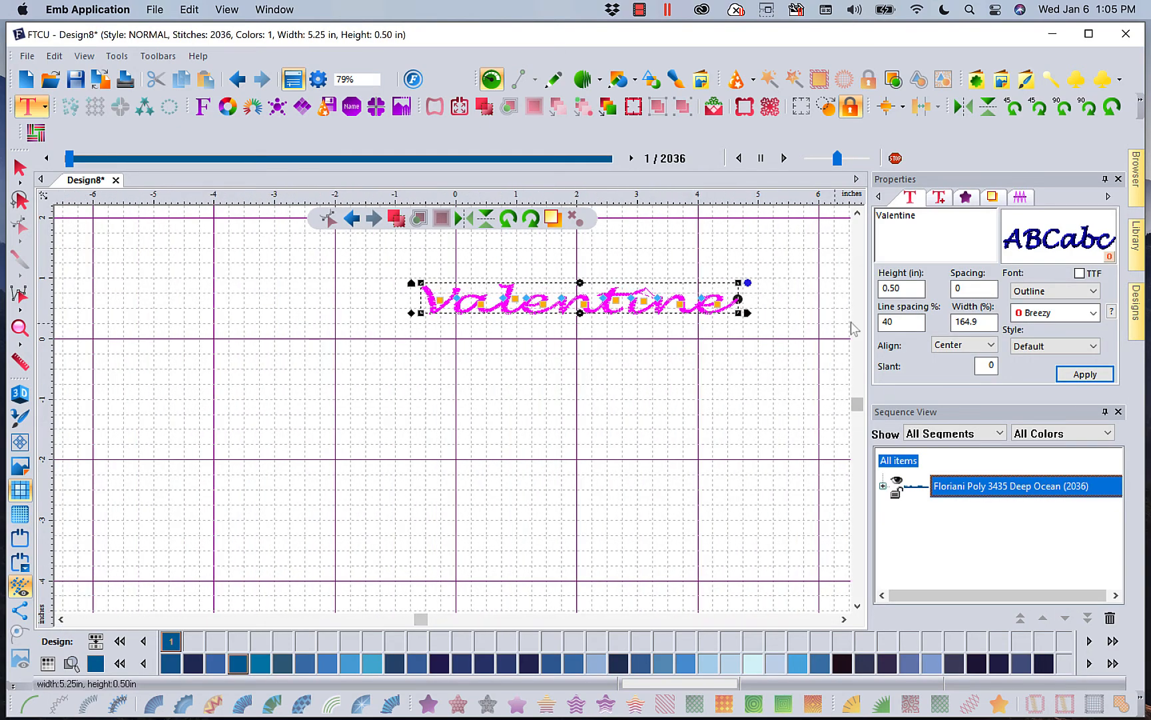
{"action": "left_click", "coordinate": [858, 214]}
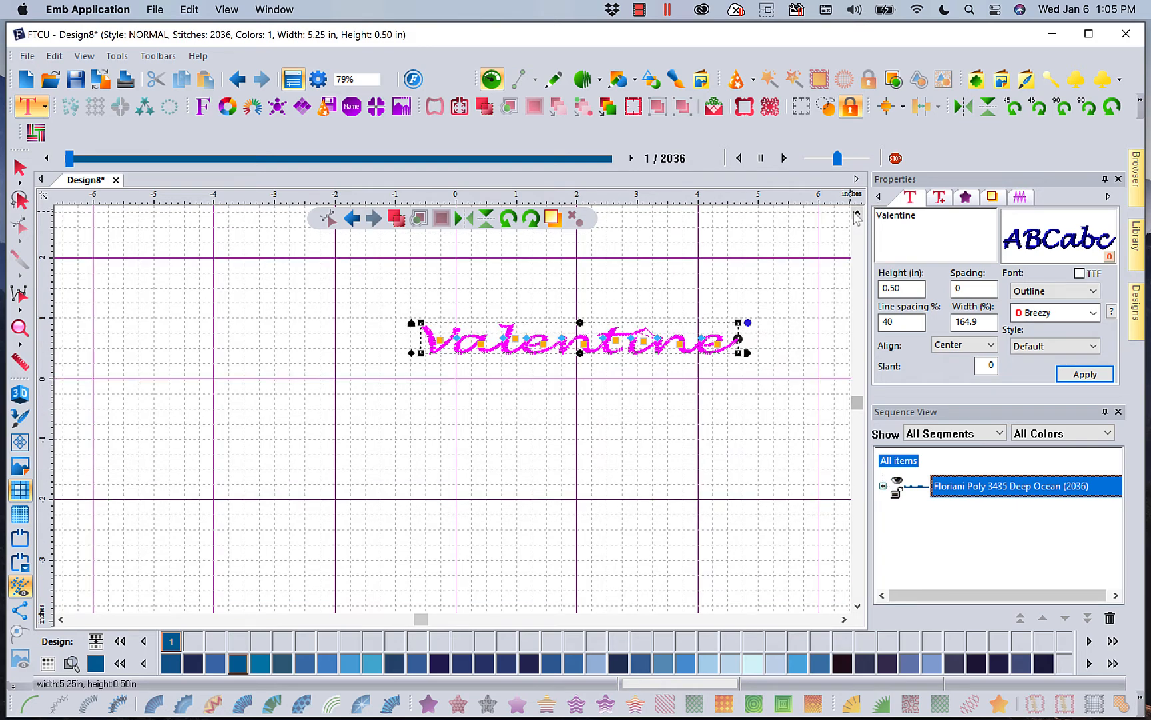
{"action": "left_click", "coordinate": [843, 619]}
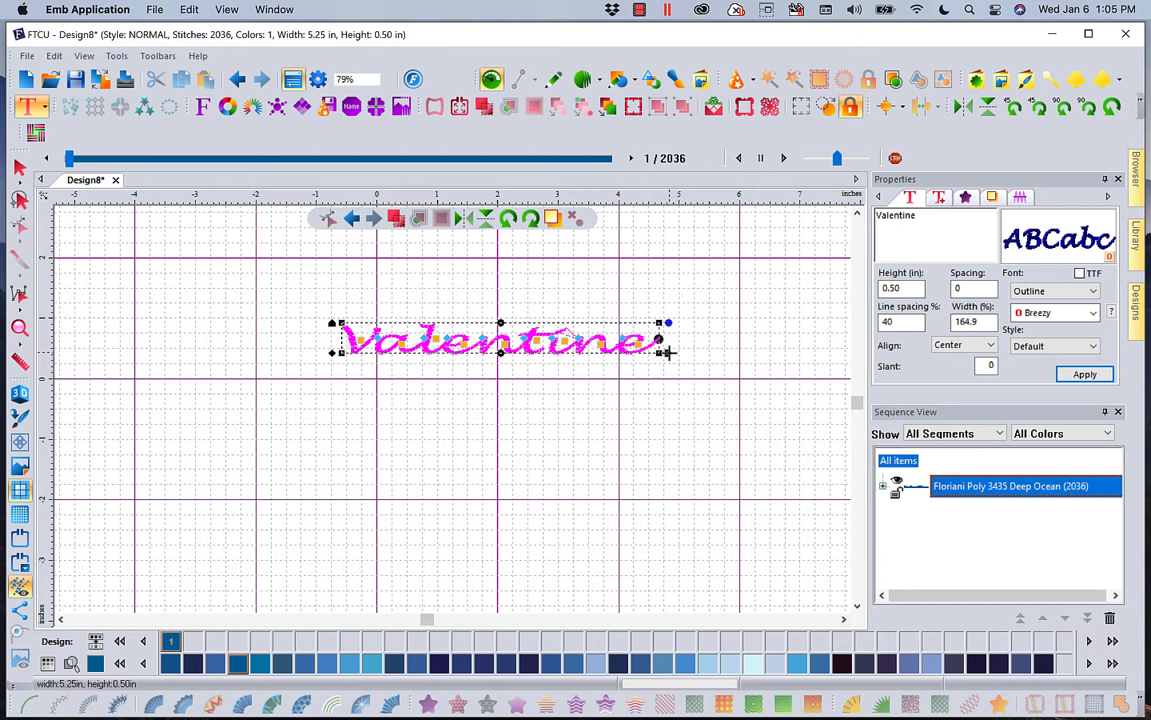
{"action": "left_click_drag", "start_coordinate": [668, 353], "coordinate": [468, 347]}
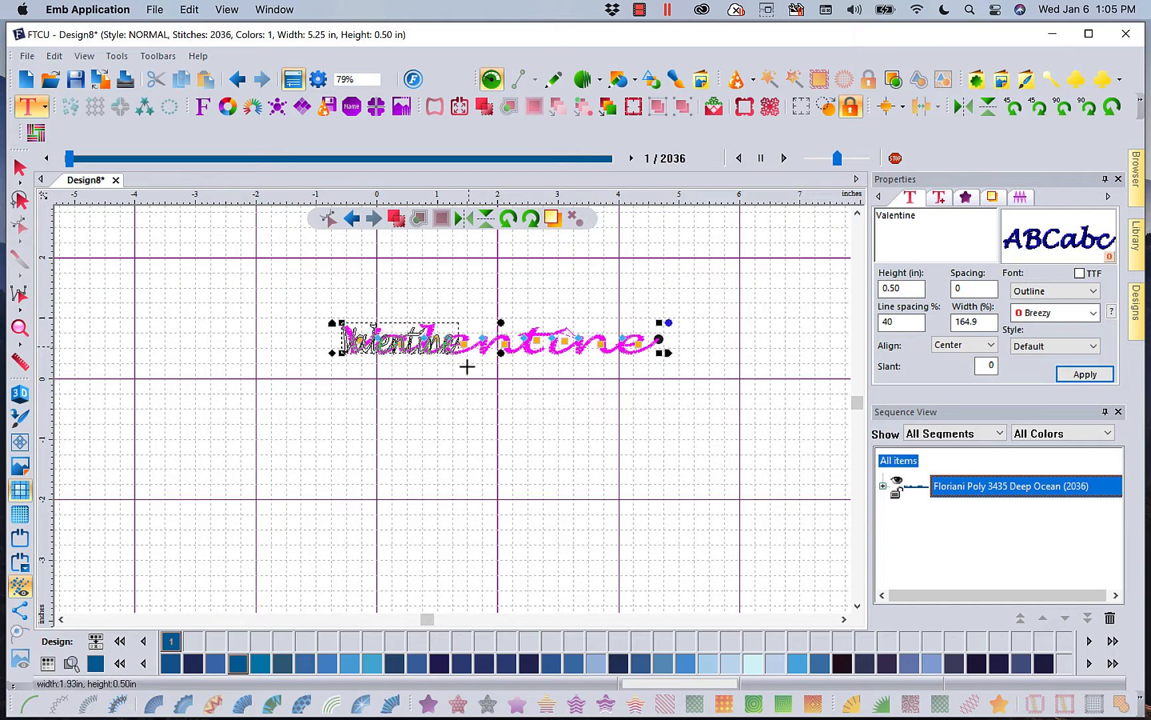
{"action": "left_click", "coordinate": [483, 429]}
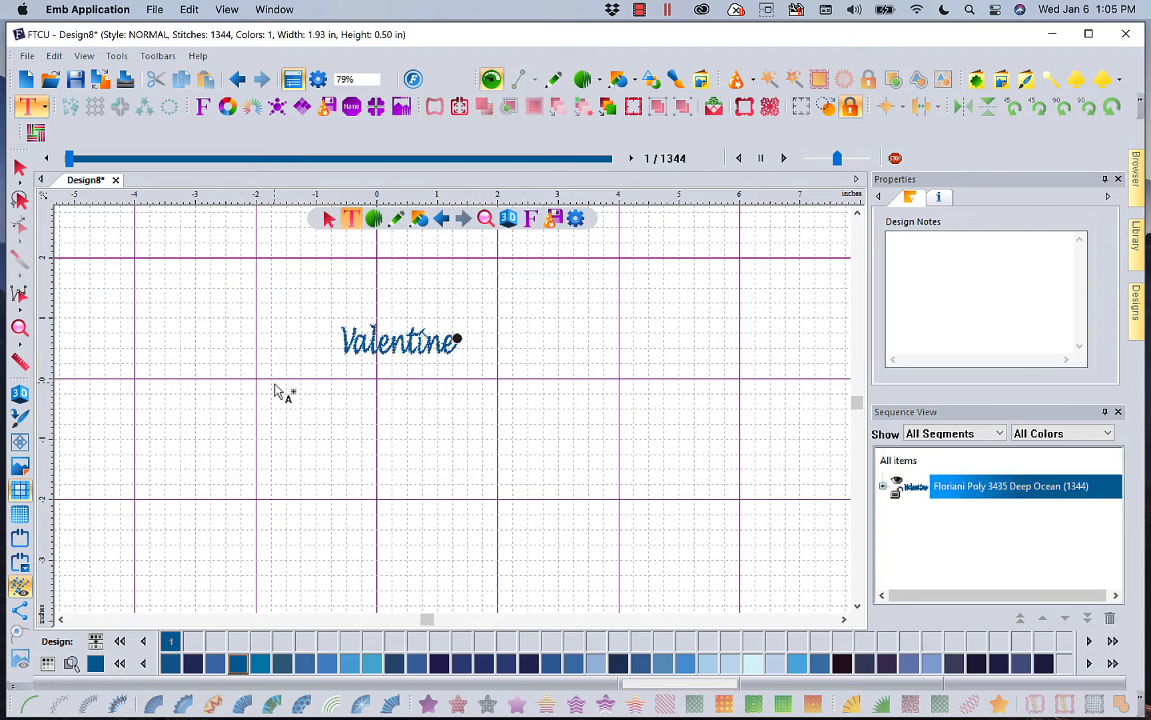
{"action": "left_click", "coordinate": [20, 393]}
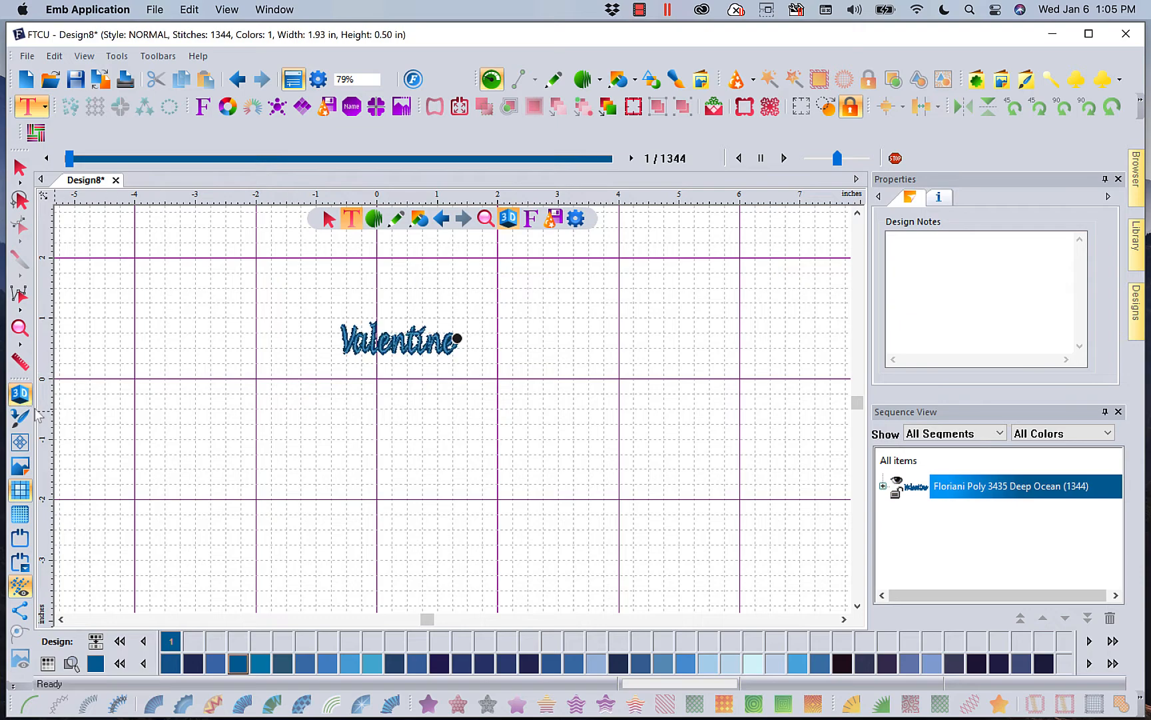
{"action": "left_click", "coordinate": [20, 395]}
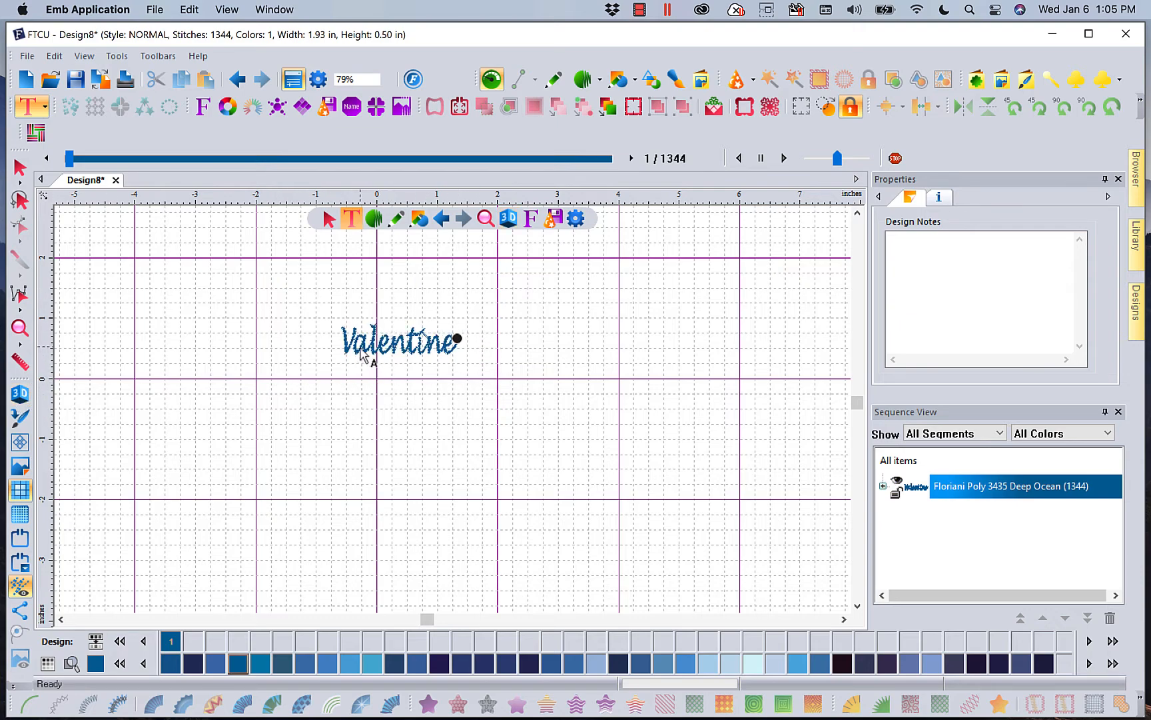
Step: Widen the "Valentine" text to about 4.29 in, and enlarge it proportionally to a 0.69 in letter height
{"action": "left_click", "coordinate": [453, 350]}
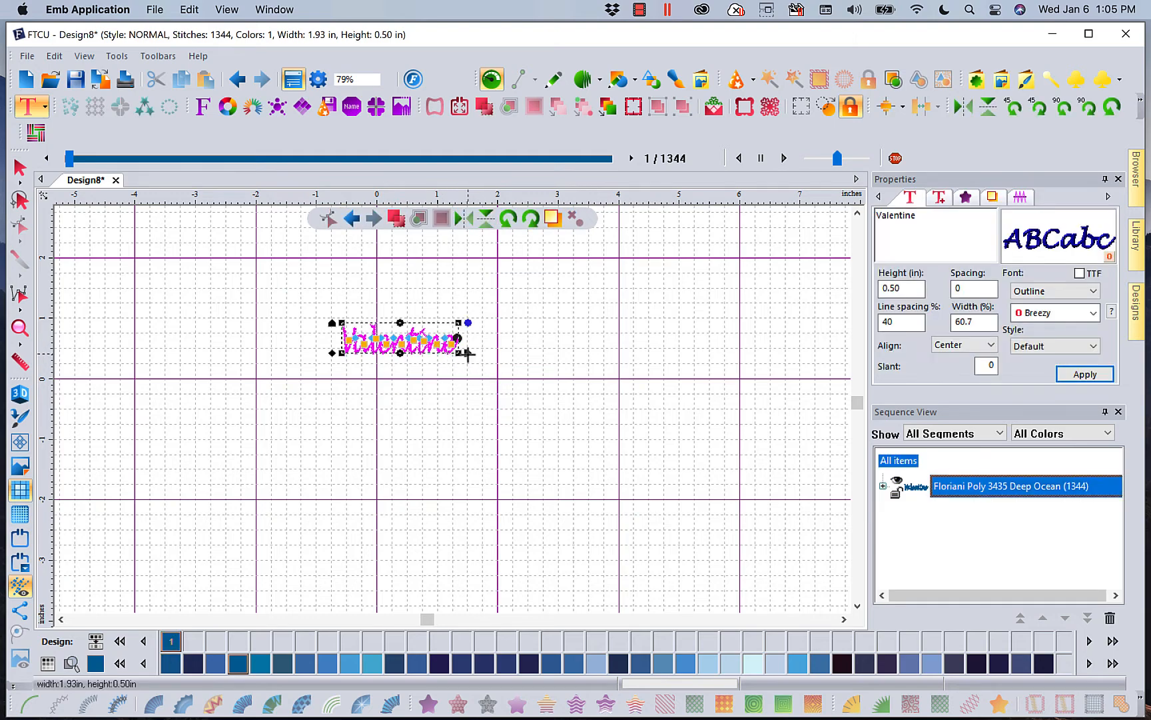
{"action": "left_click_drag", "start_coordinate": [467, 354], "coordinate": [558, 353]}
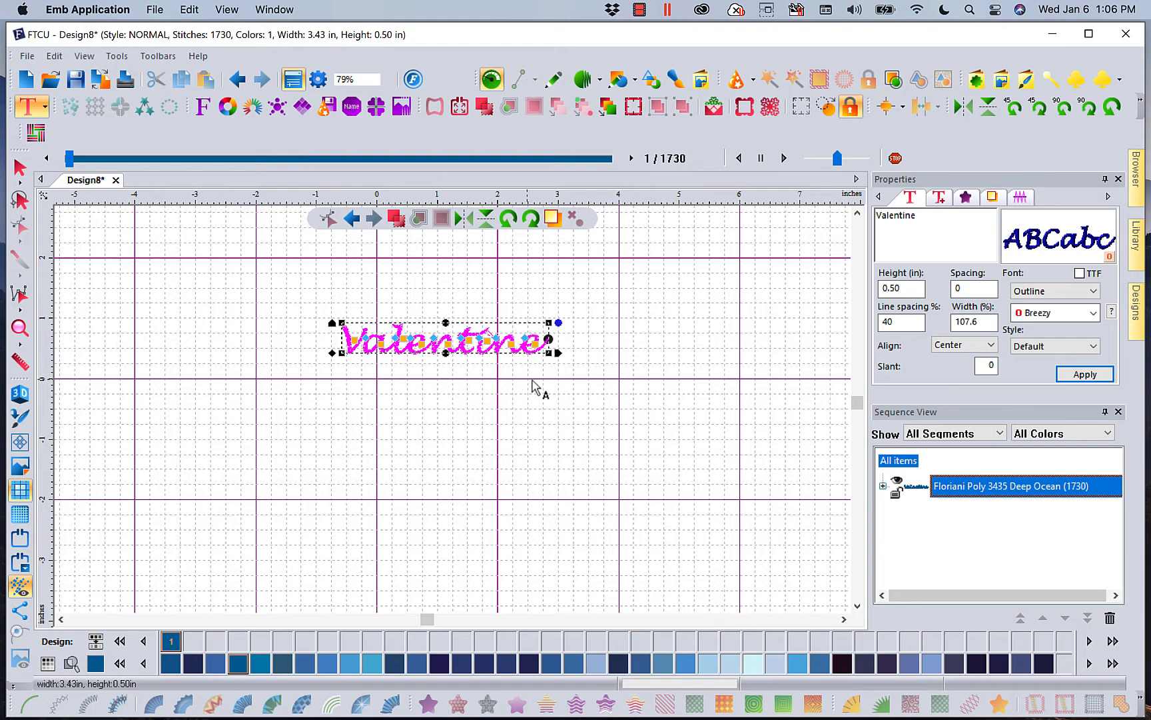
{"action": "left_click_drag", "start_coordinate": [556, 352], "coordinate": [609, 365]}
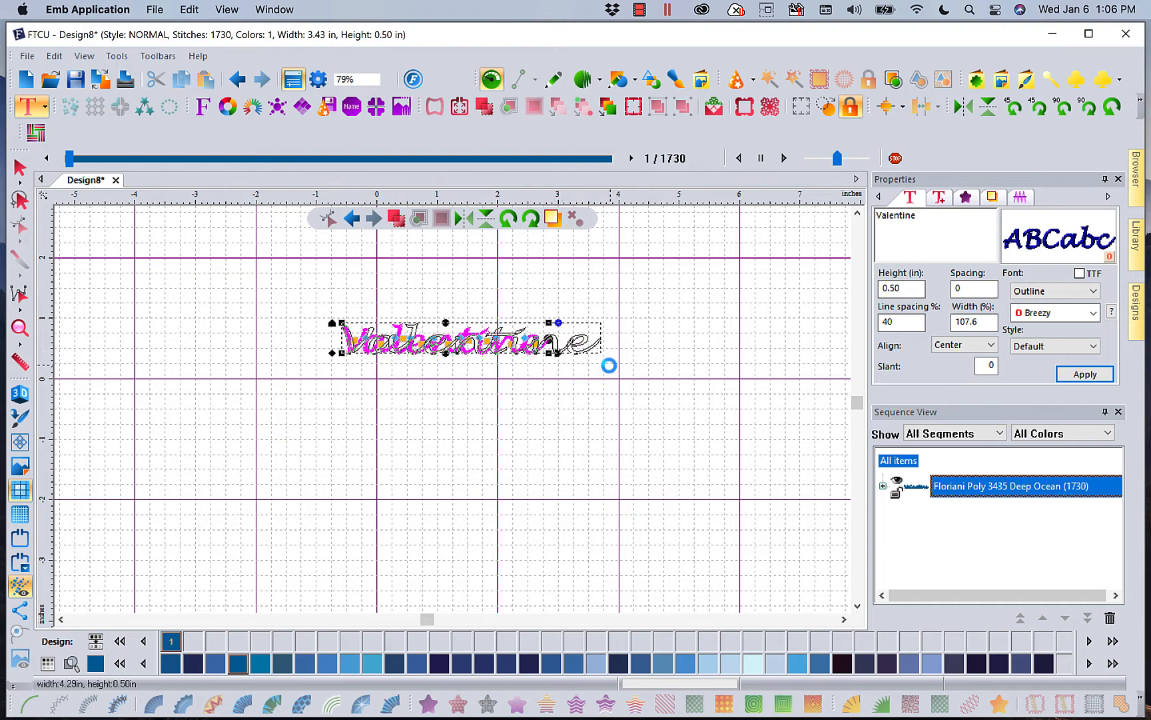
{"action": "left_click", "coordinate": [568, 387]}
{"action": "left_click", "coordinate": [519, 352]}
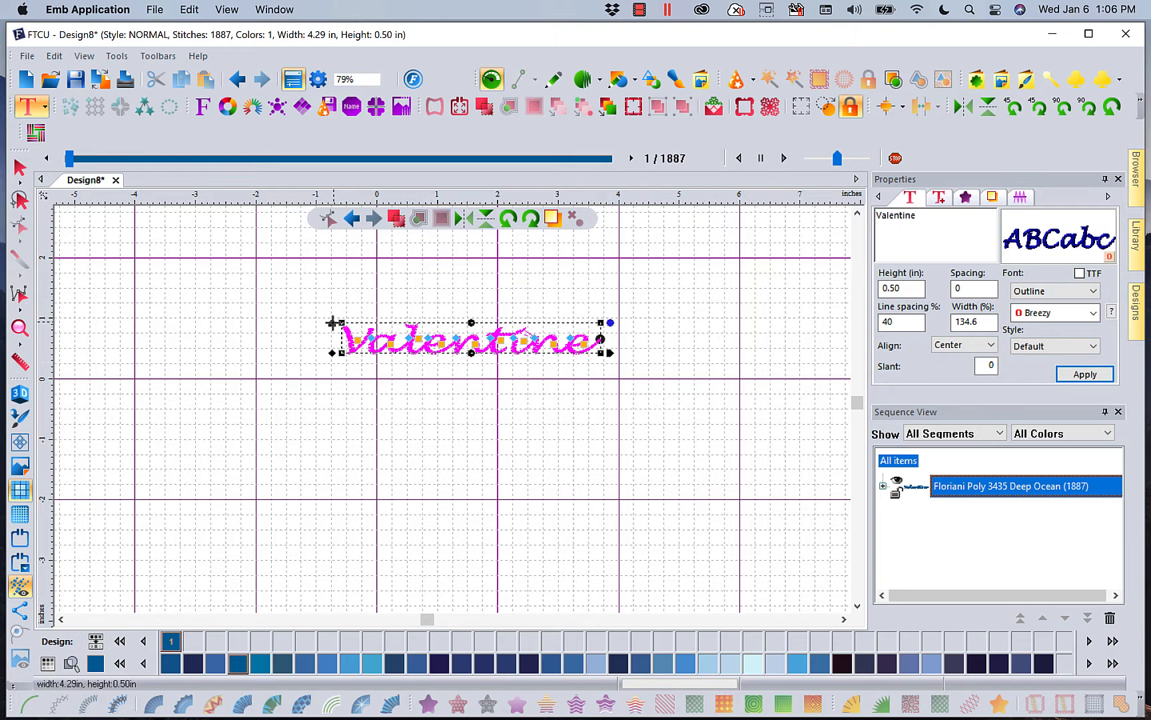
{"action": "mouse_move", "coordinate": [331, 322]}
{"action": "left_mouse_down"}
{"action": "mouse_move", "coordinate": [330, 279]}
{"action": "mouse_move", "coordinate": [334, 323]}
{"action": "mouse_move", "coordinate": [328, 312]}
{"action": "left_mouse_up"}
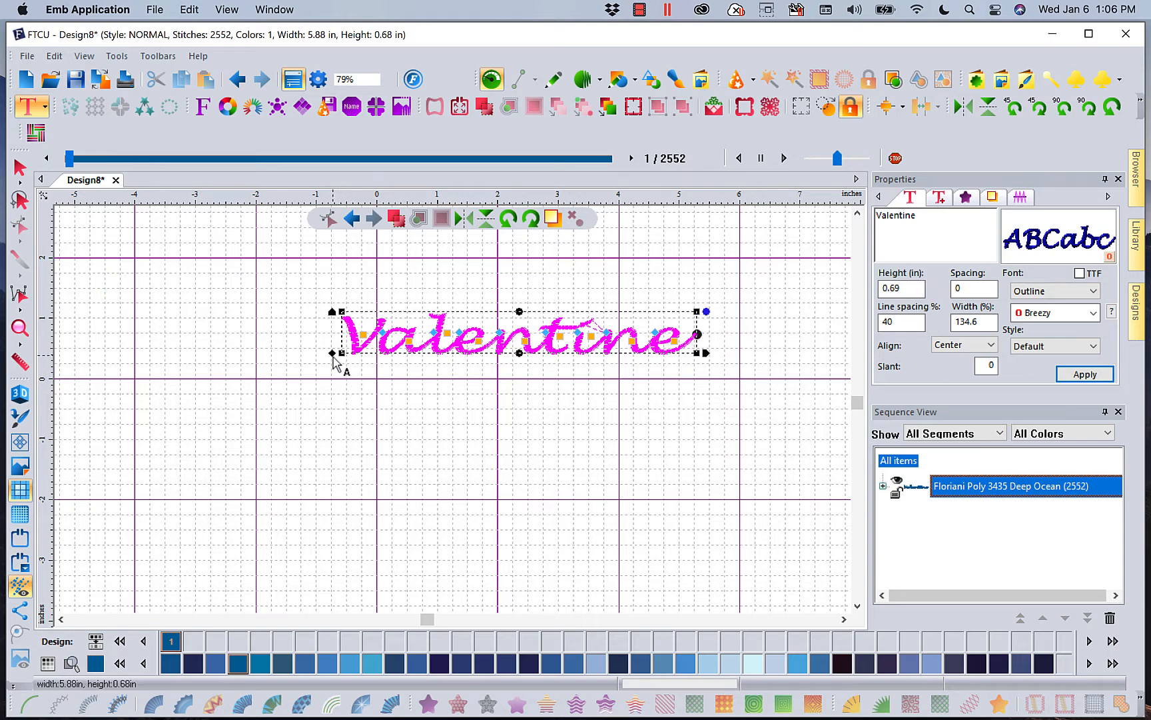
Step: Try slants of 17, -36 and -60 degrees on the "Valentine" text, ending at -20 degrees
{"action": "left_click_drag", "start_coordinate": [333, 353], "coordinate": [347, 354]}
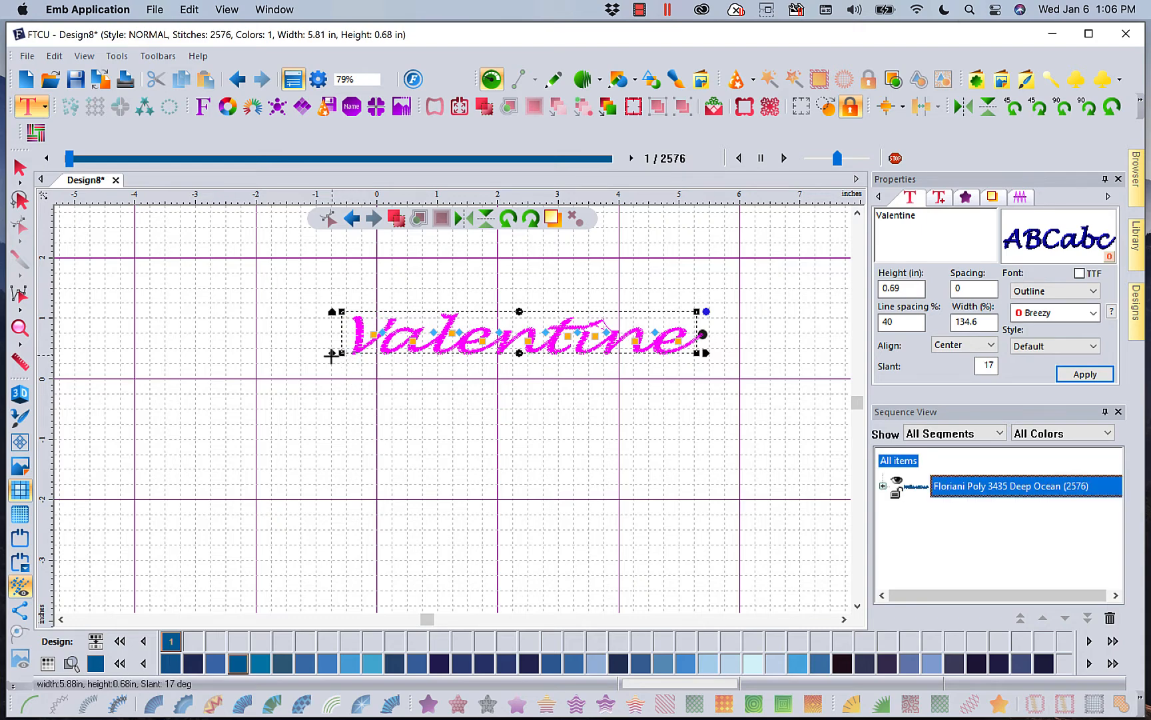
{"action": "left_click_drag", "start_coordinate": [333, 353], "coordinate": [281, 372]}
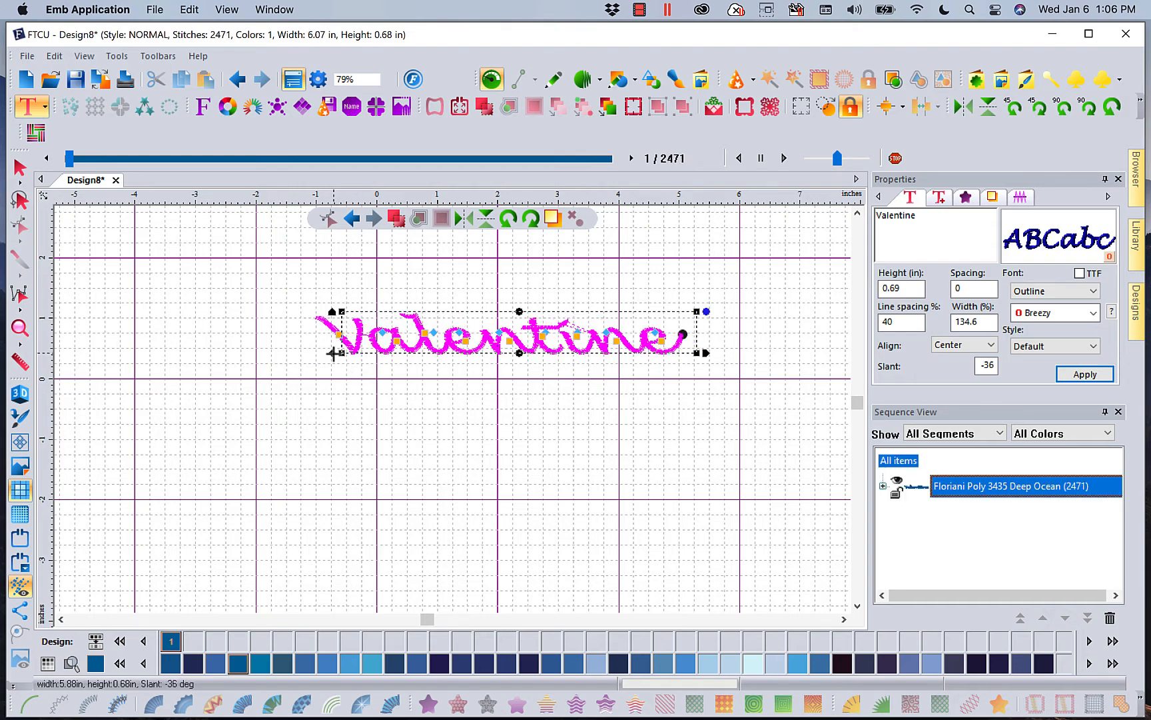
{"action": "left_click_drag", "start_coordinate": [333, 354], "coordinate": [301, 360]}
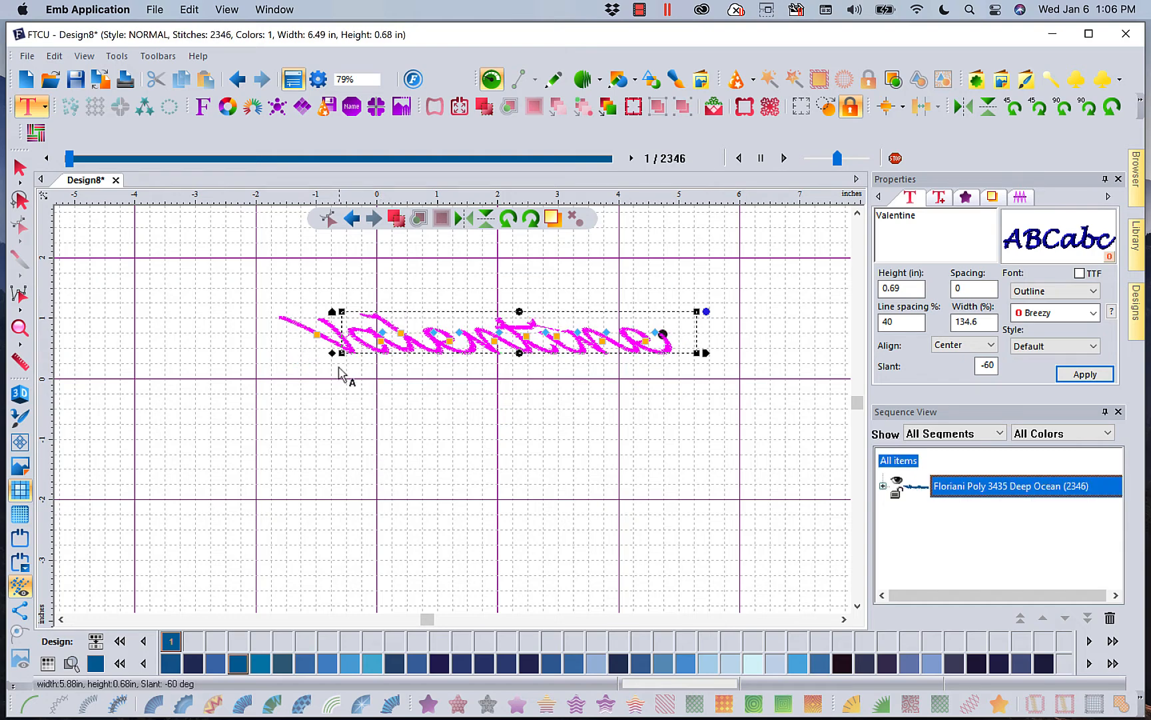
{"action": "left_click_drag", "start_coordinate": [331, 354], "coordinate": [376, 370]}
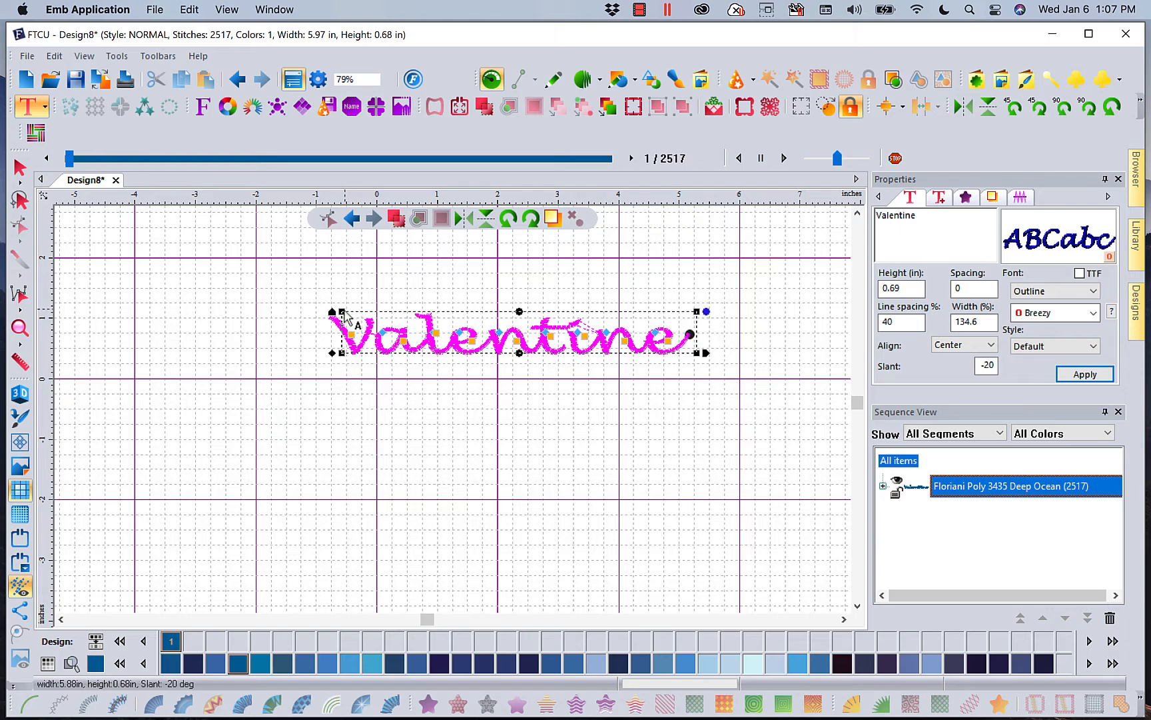
Step: Taper the "Valentine" text by stretching the V end upward and downward, and reset the text frame
{"action": "left_click_drag", "start_coordinate": [342, 311], "coordinate": [353, 241]}
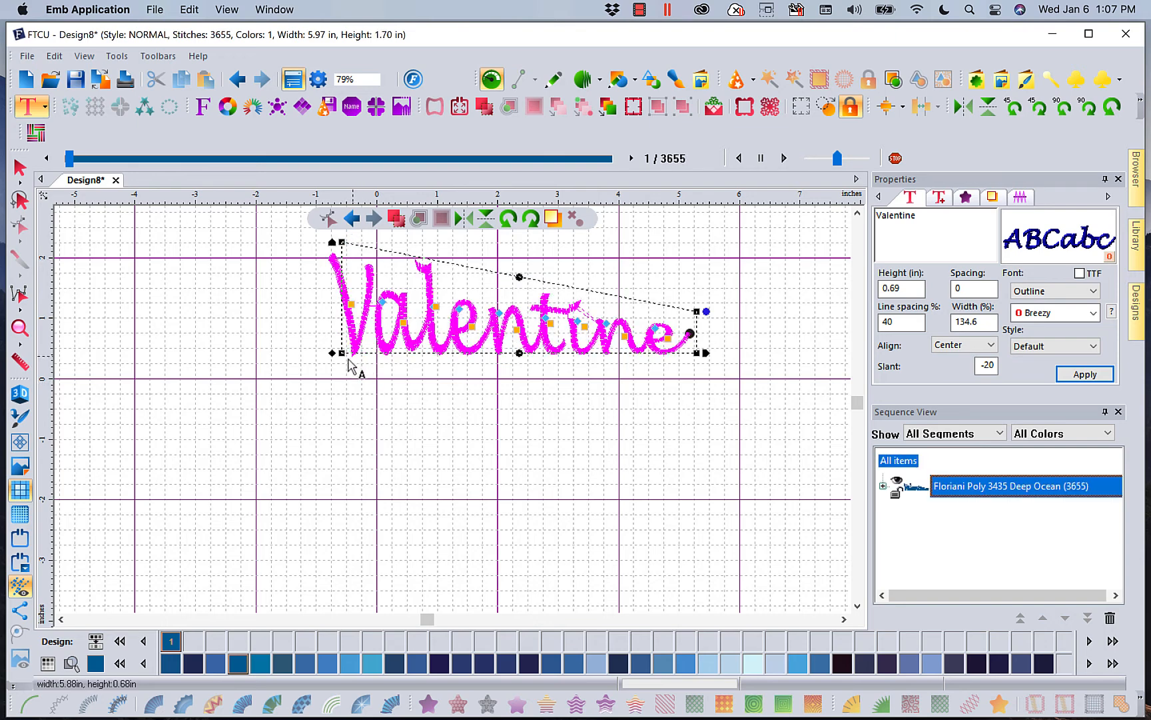
{"action": "left_click_drag", "start_coordinate": [342, 353], "coordinate": [362, 402]}
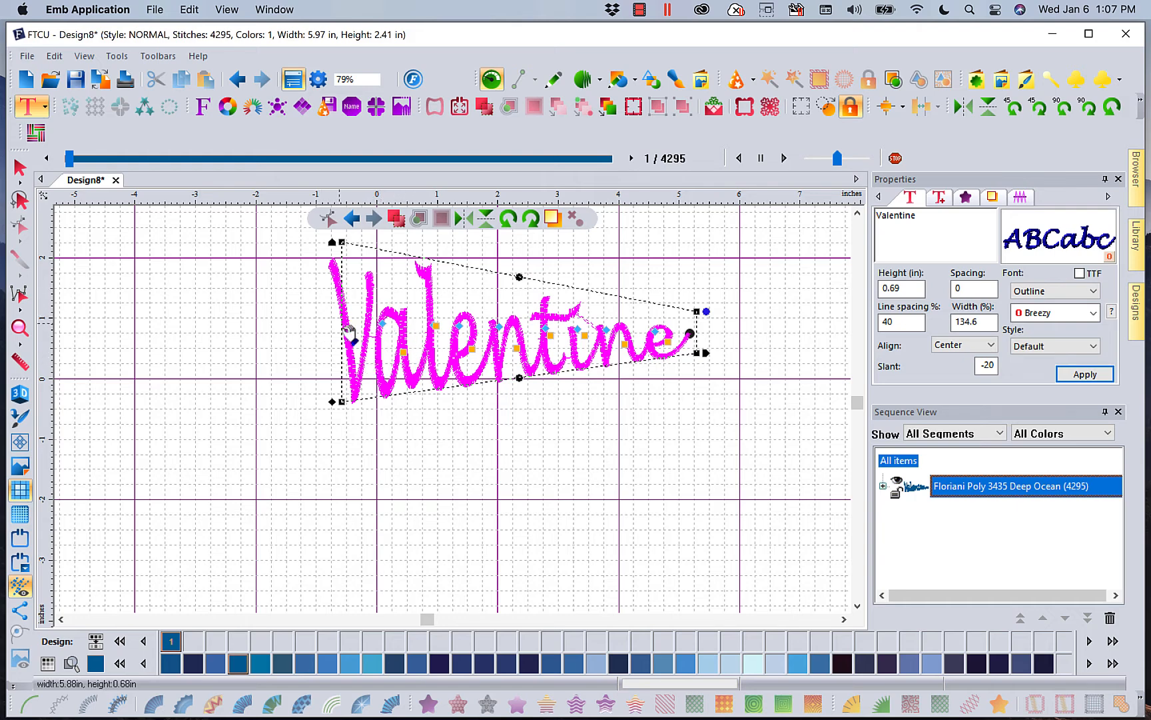
{"action": "right_click", "coordinate": [465, 345]}
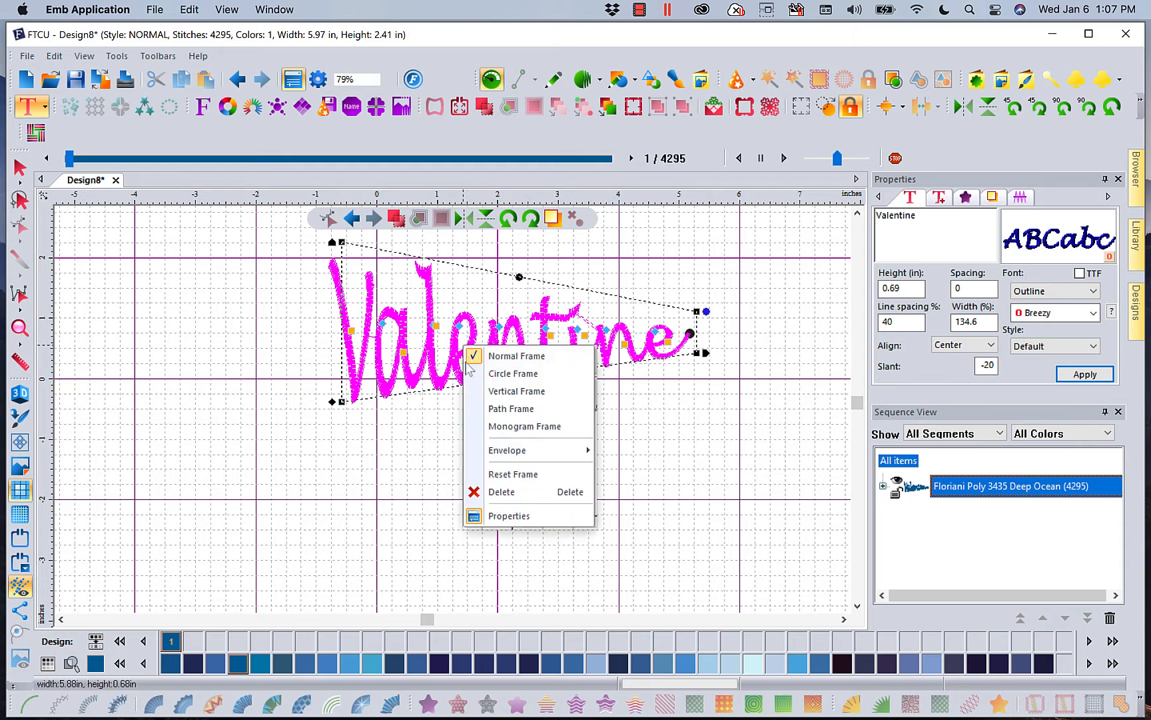
{"action": "left_click", "coordinate": [525, 475]}
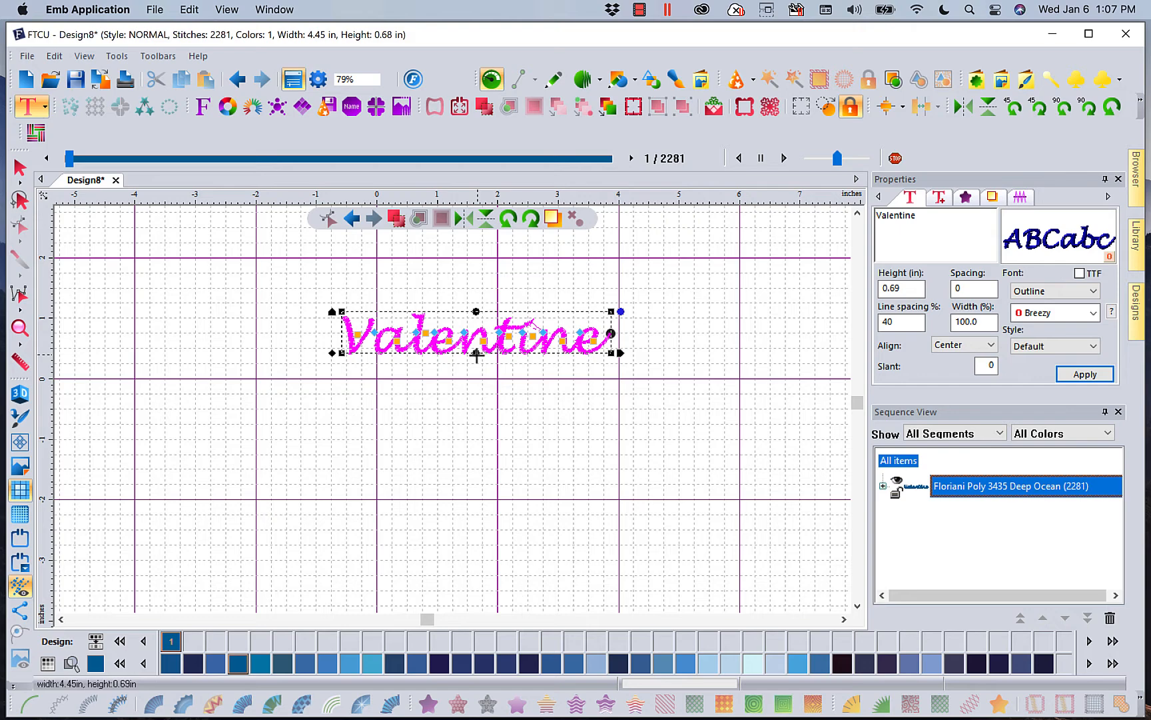
Step: Bend the lower and upper edges of the "Valentine" text into a downward arc, and reset the text frame
{"action": "left_click_drag", "start_coordinate": [476, 353], "coordinate": [477, 450]}
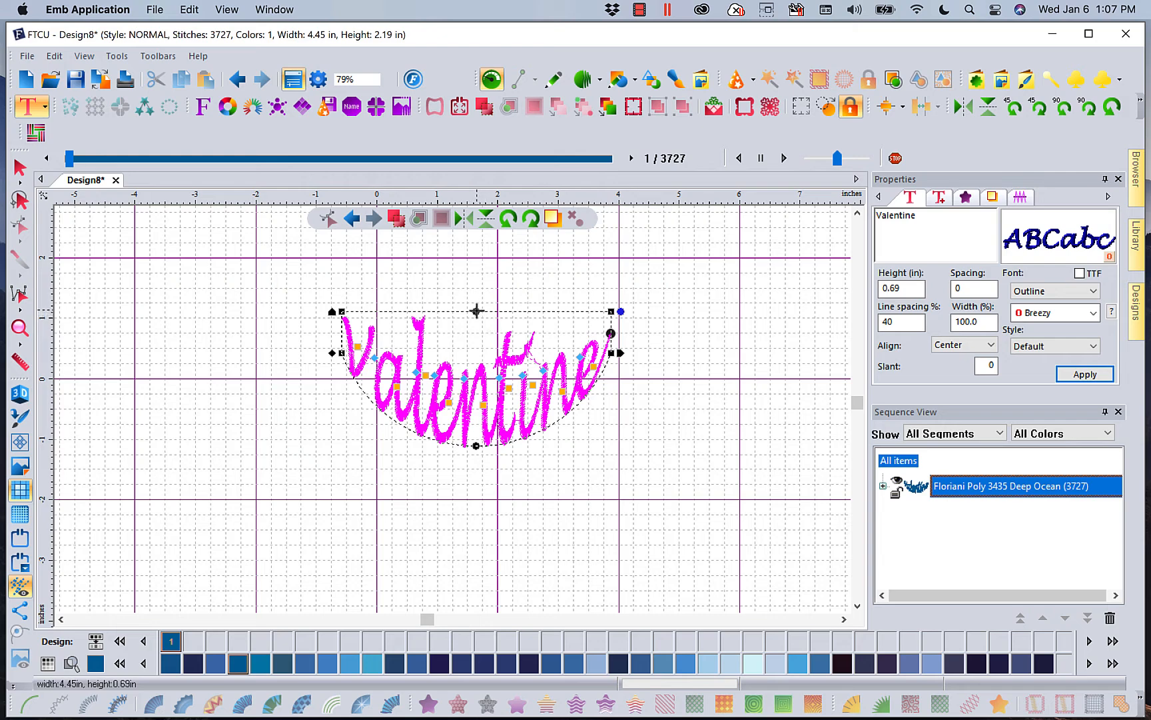
{"action": "left_click_drag", "start_coordinate": [475, 311], "coordinate": [469, 404]}
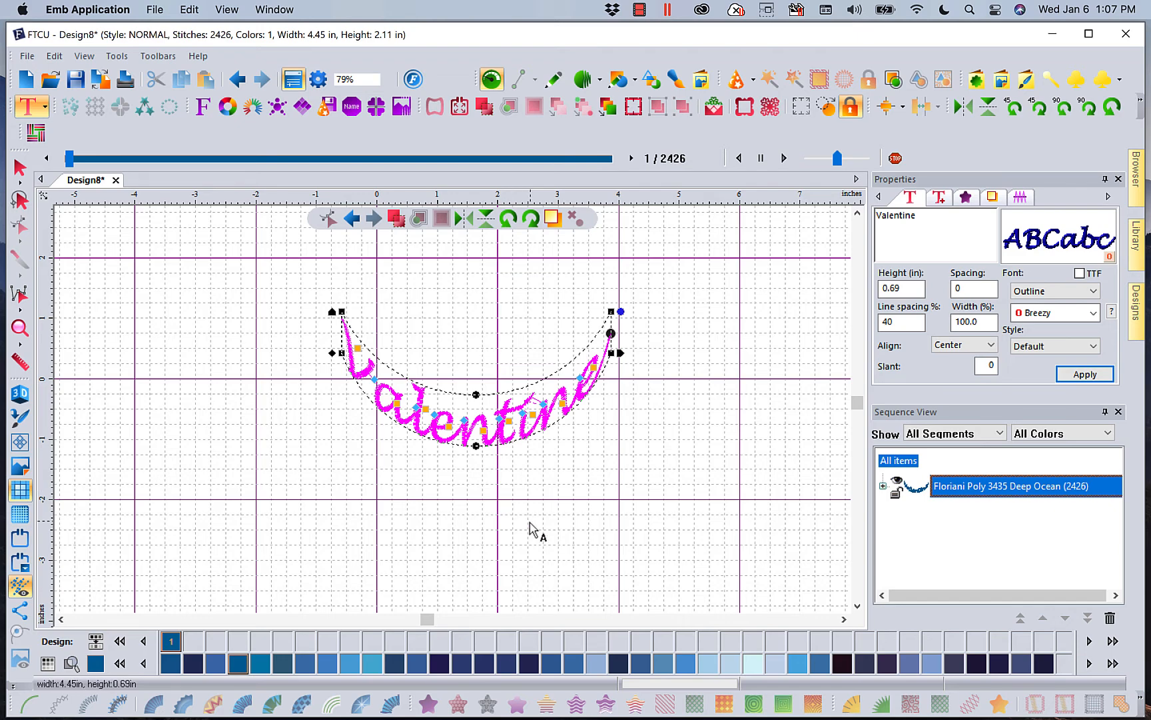
{"action": "right_click", "coordinate": [485, 430]}
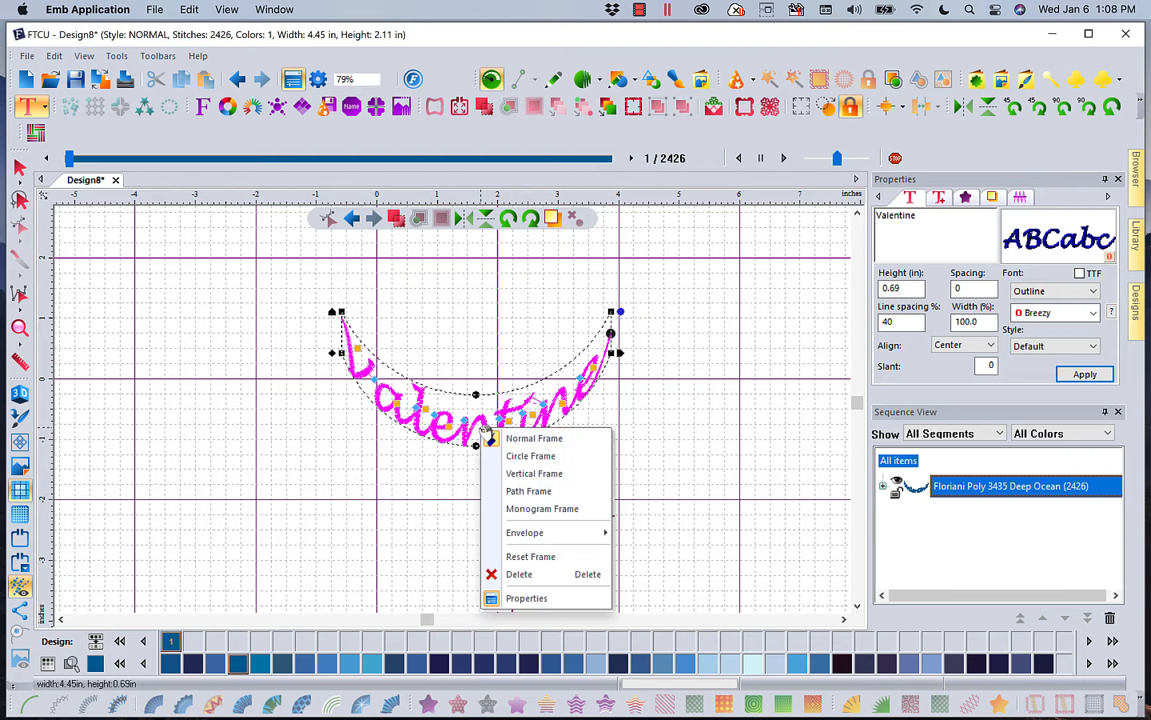
{"action": "left_click", "coordinate": [547, 556]}
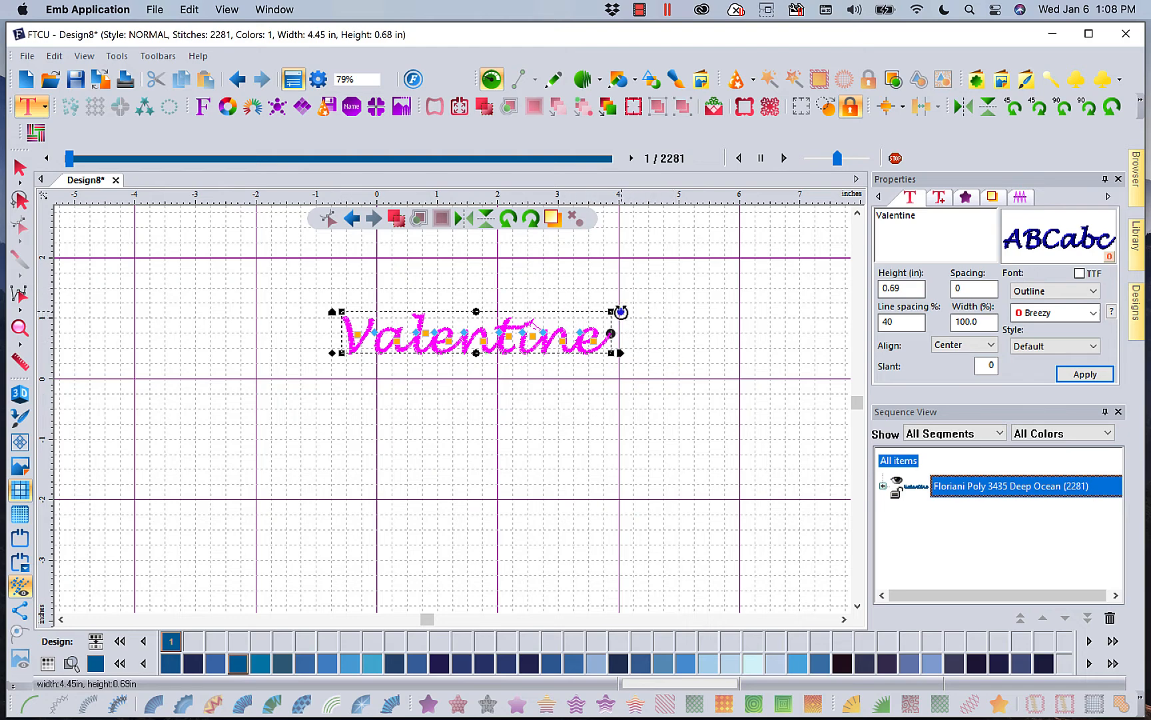
Step: Rotate the "Valentine" text, leaving it at an angle of about 1.1 degrees
{"action": "left_click_drag", "start_coordinate": [621, 311], "coordinate": [520, 325]}
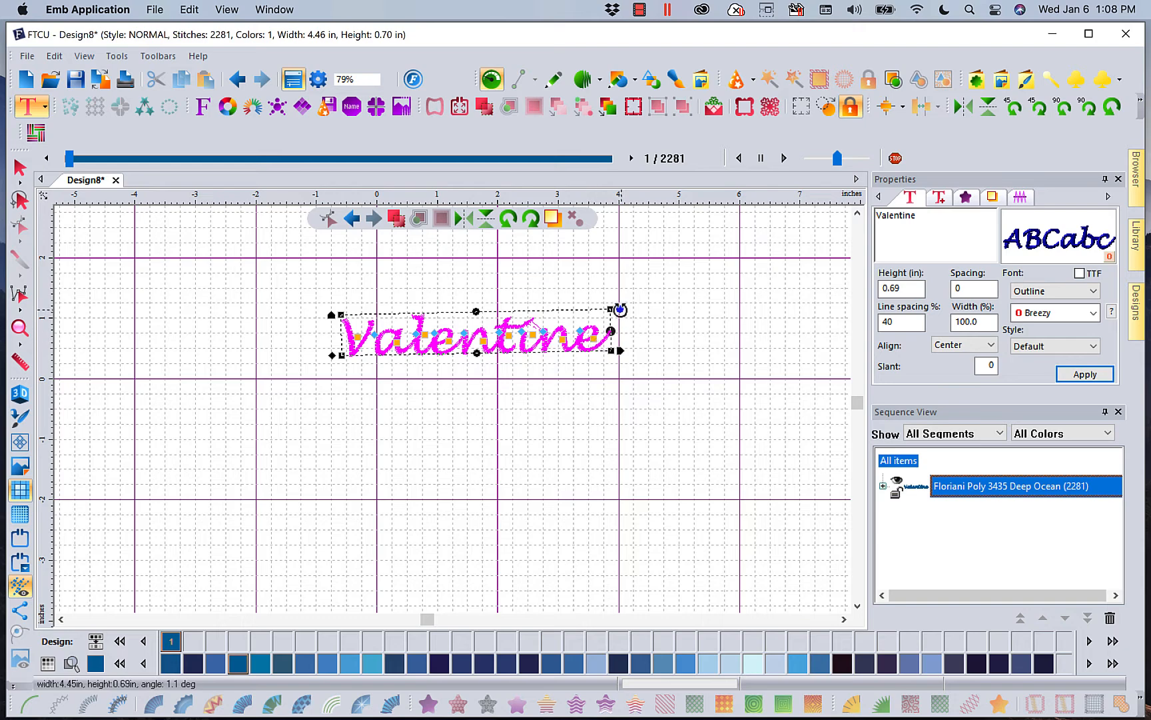
Step: Level the "Valentine" text and enlarge its letter V to about 4.7 in wide and 5.5 in high
{"action": "left_click_drag", "start_coordinate": [620, 309], "coordinate": [620, 311]}
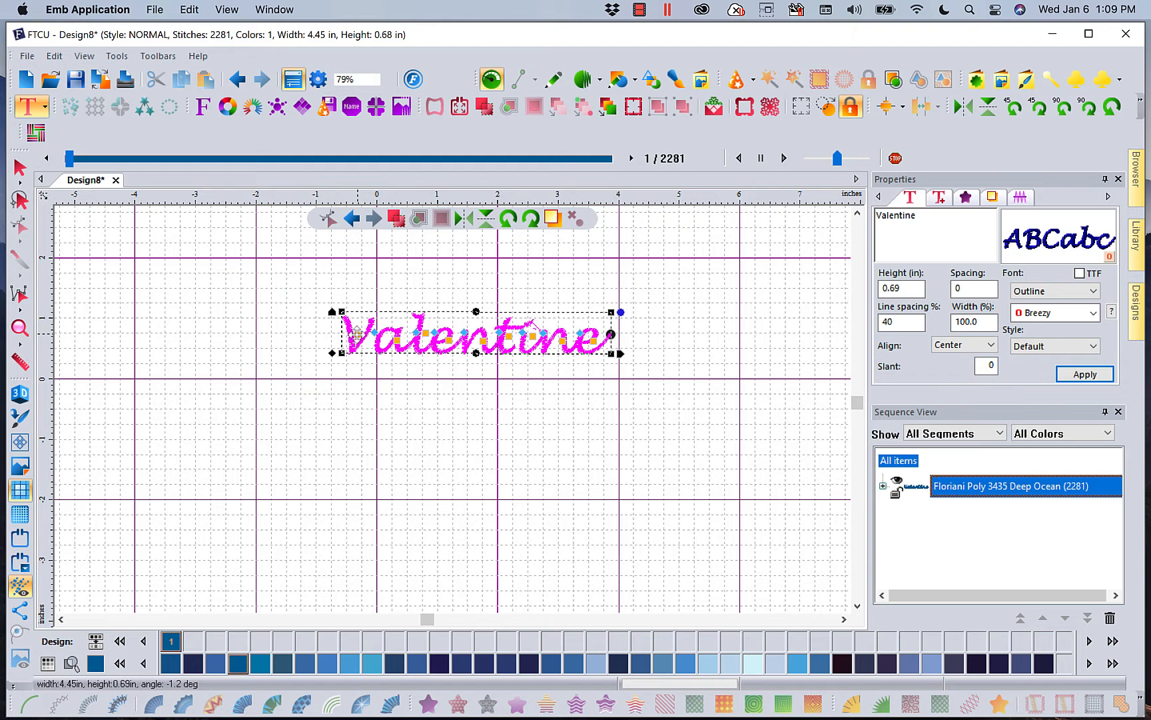
{"action": "left_click_drag", "start_coordinate": [357, 333], "coordinate": [184, 252]}
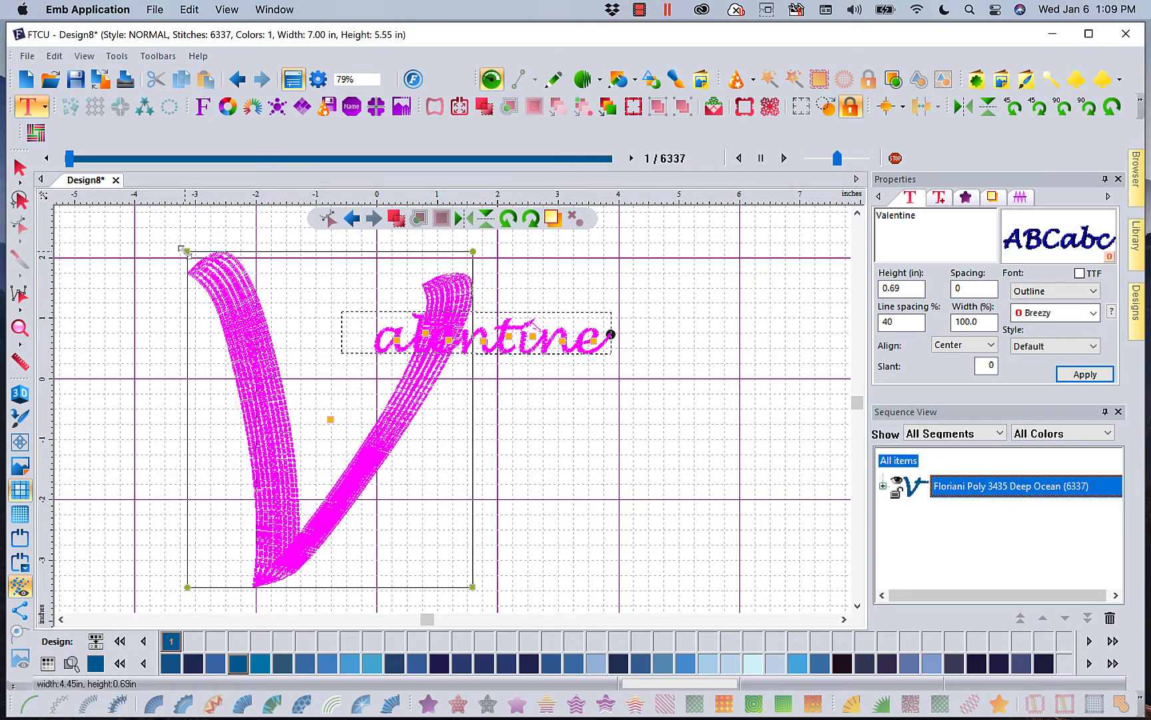
Step: Move the letters a, l, e, n, t, i, n, e one by one into a descending line along the outer edge of the V's right arm
{"action": "left_click", "coordinate": [398, 340]}
{"action": "left_click_drag", "start_coordinate": [398, 341], "coordinate": [481, 375]}
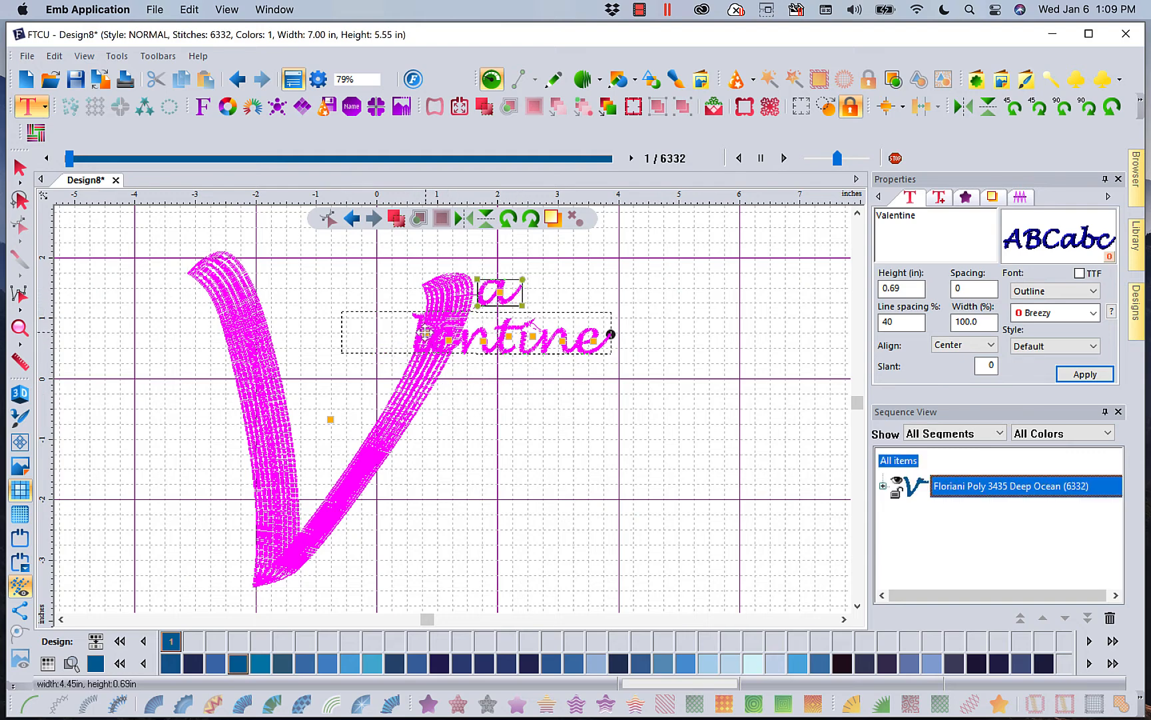
{"action": "left_click_drag", "start_coordinate": [425, 332], "coordinate": [459, 400]}
{"action": "left_click", "coordinate": [508, 336]}
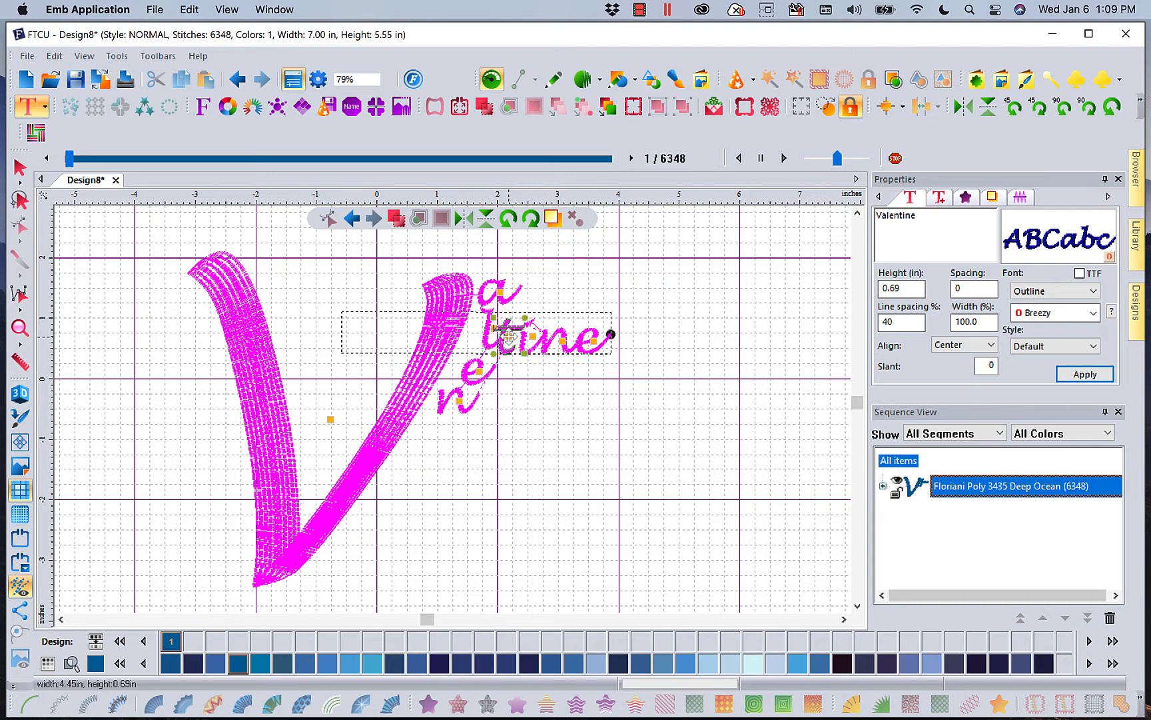
{"action": "left_click_drag", "start_coordinate": [508, 336], "coordinate": [431, 437]}
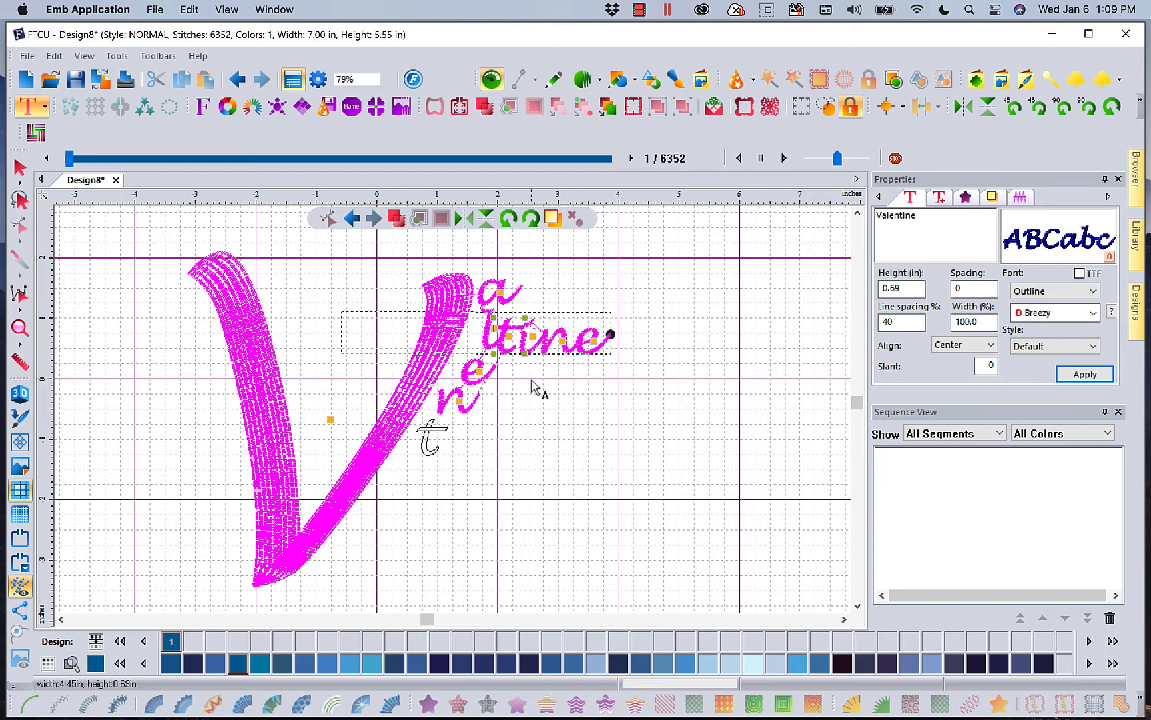
{"action": "left_click_drag", "start_coordinate": [533, 337], "coordinate": [413, 475]}
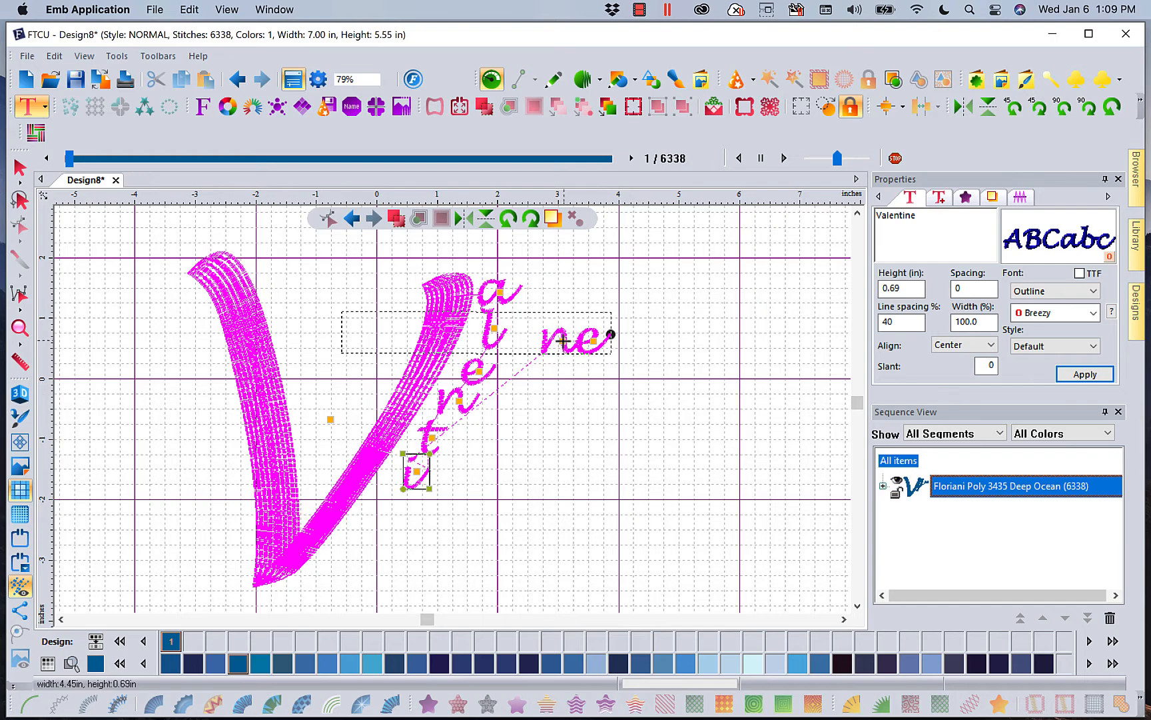
{"action": "left_click_drag", "start_coordinate": [563, 341], "coordinate": [392, 510]}
{"action": "left_click_drag", "start_coordinate": [603, 337], "coordinate": [335, 593]}
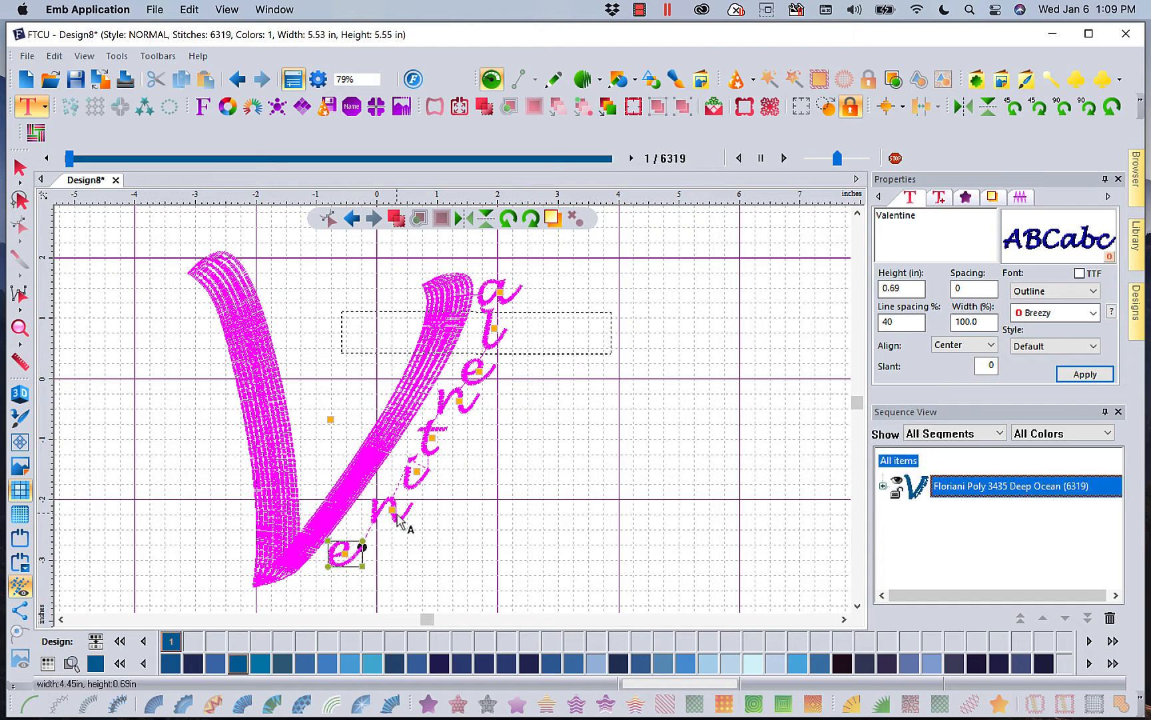
Step: Nudge the small letters from the lower n up to the l to even out their line beside the V
{"action": "left_click_drag", "start_coordinate": [393, 509], "coordinate": [379, 515]}
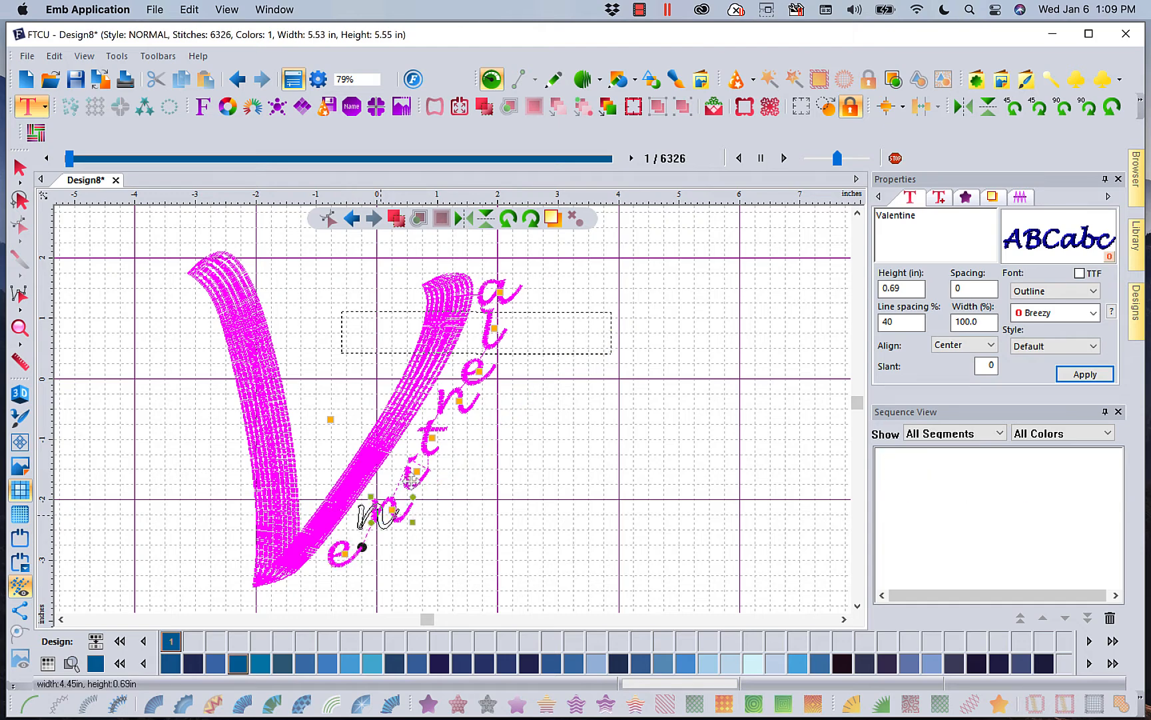
{"action": "left_click_drag", "start_coordinate": [413, 477], "coordinate": [403, 477]}
{"action": "left_click_drag", "start_coordinate": [434, 438], "coordinate": [426, 440]}
{"action": "left_click_drag", "start_coordinate": [465, 402], "coordinate": [470, 372]}
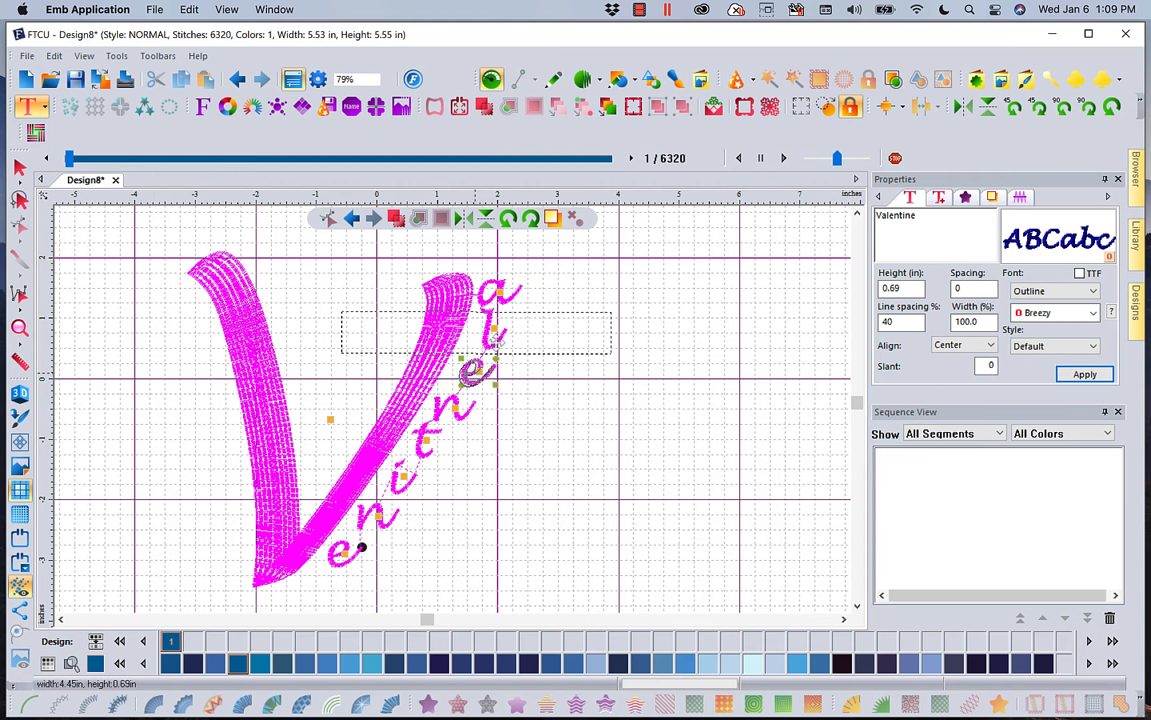
{"action": "left_click_drag", "start_coordinate": [494, 331], "coordinate": [489, 333]}
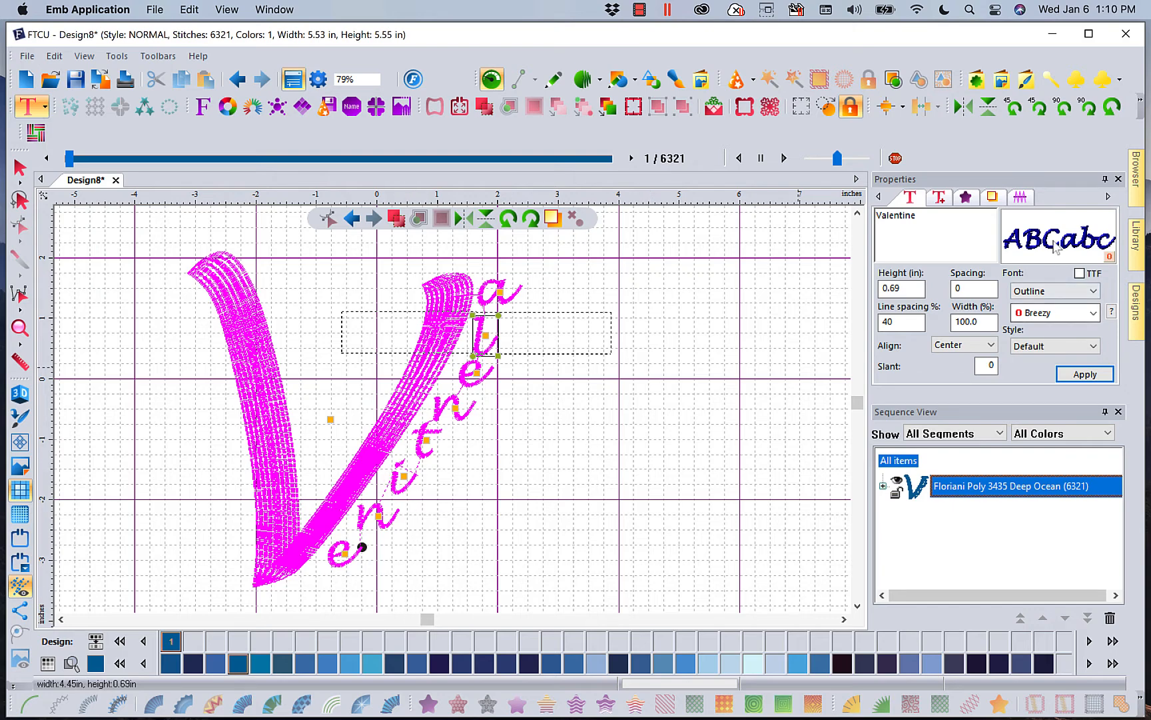
Step: Check the large V in the 3D stitch view and measure the width of its left stroke
{"action": "mouse_move", "coordinate": [1058, 247]}
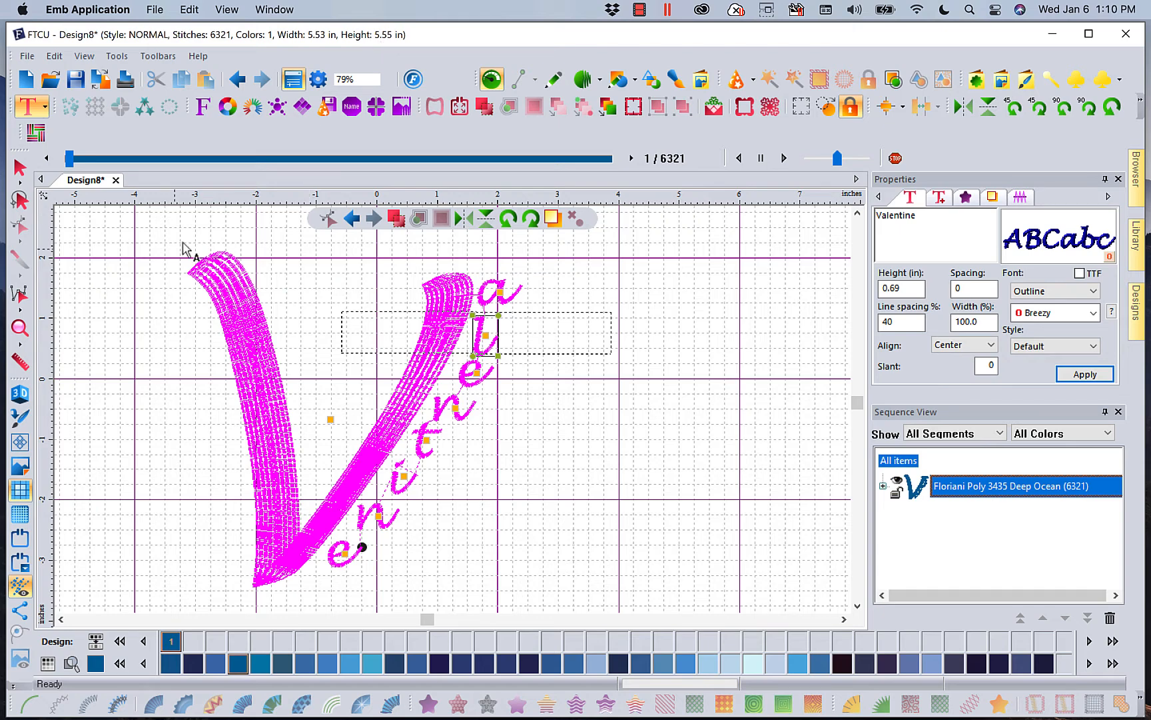
{"action": "left_click", "coordinate": [27, 396]}
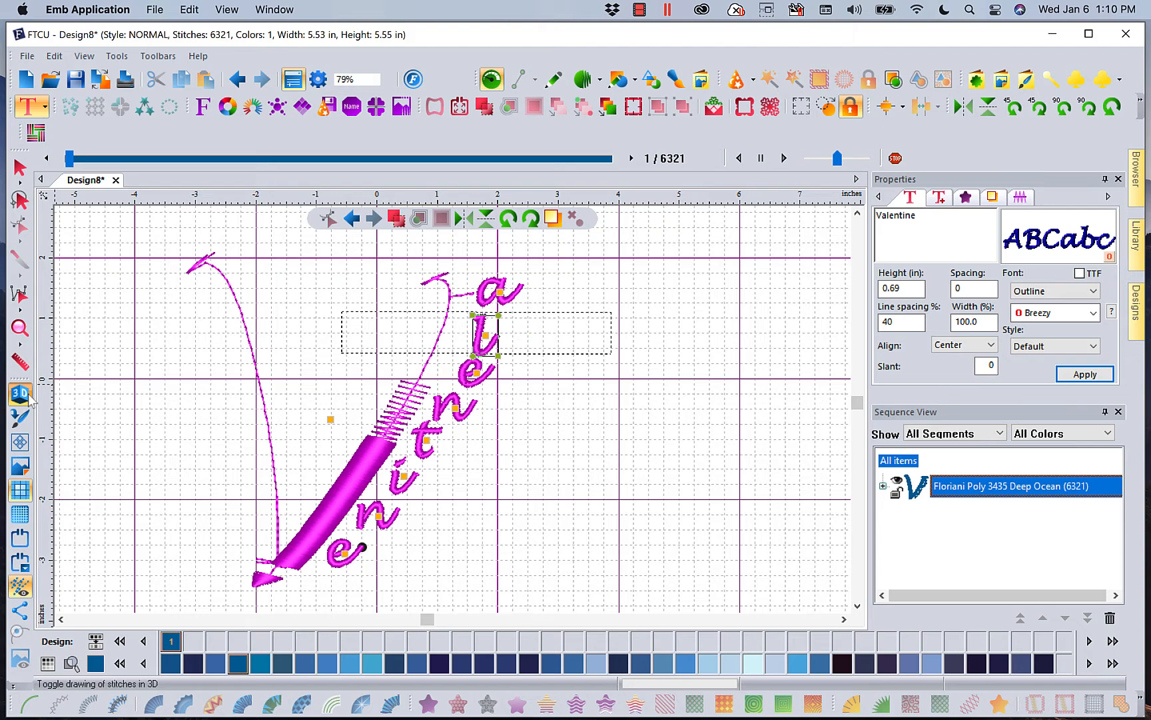
{"action": "left_click", "coordinate": [29, 396]}
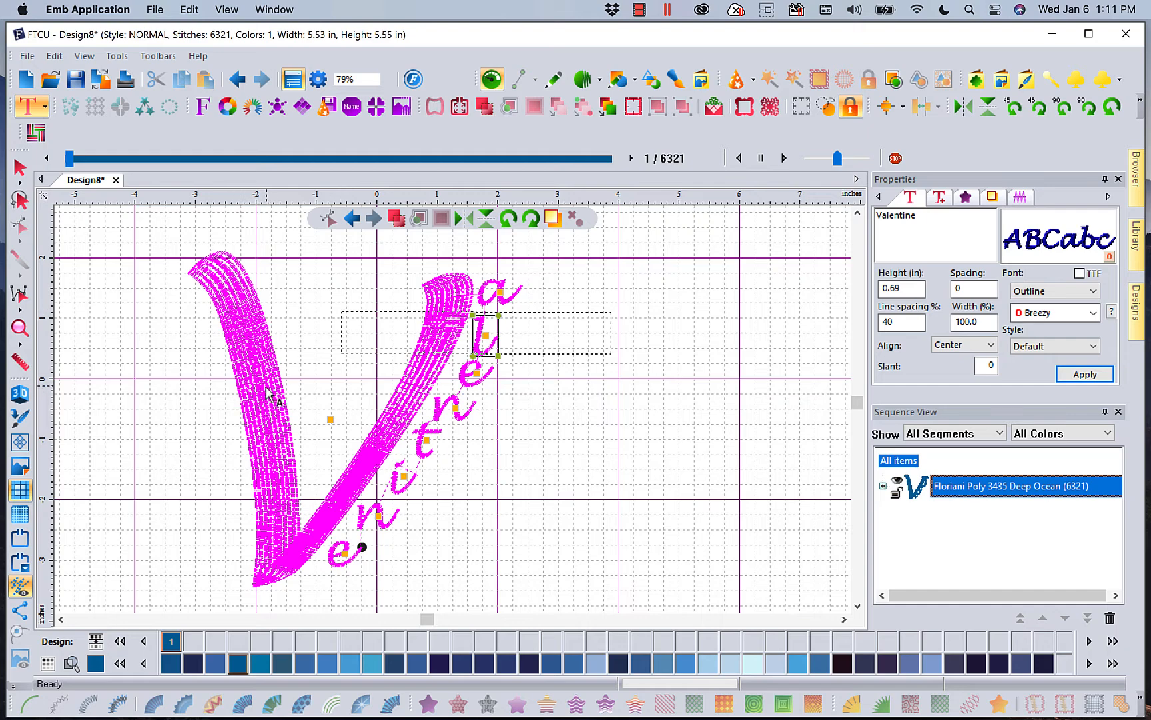
{"action": "left_click", "coordinate": [30, 365]}
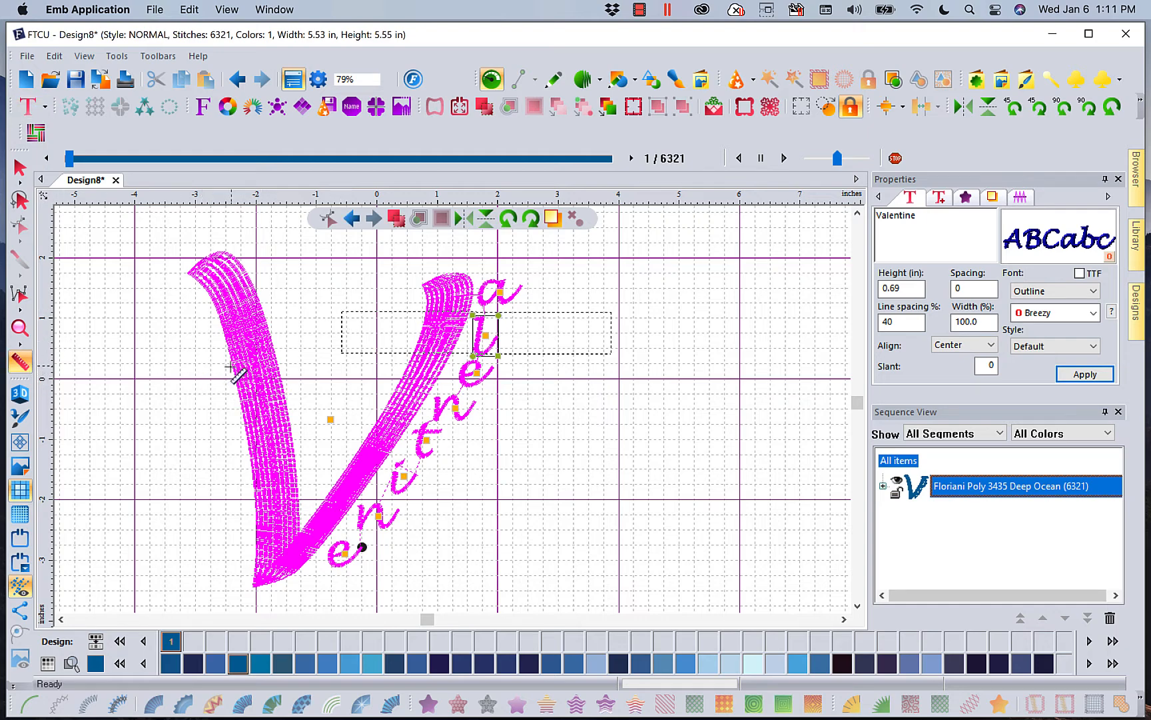
{"action": "left_click_drag", "start_coordinate": [230, 366], "coordinate": [275, 344]}
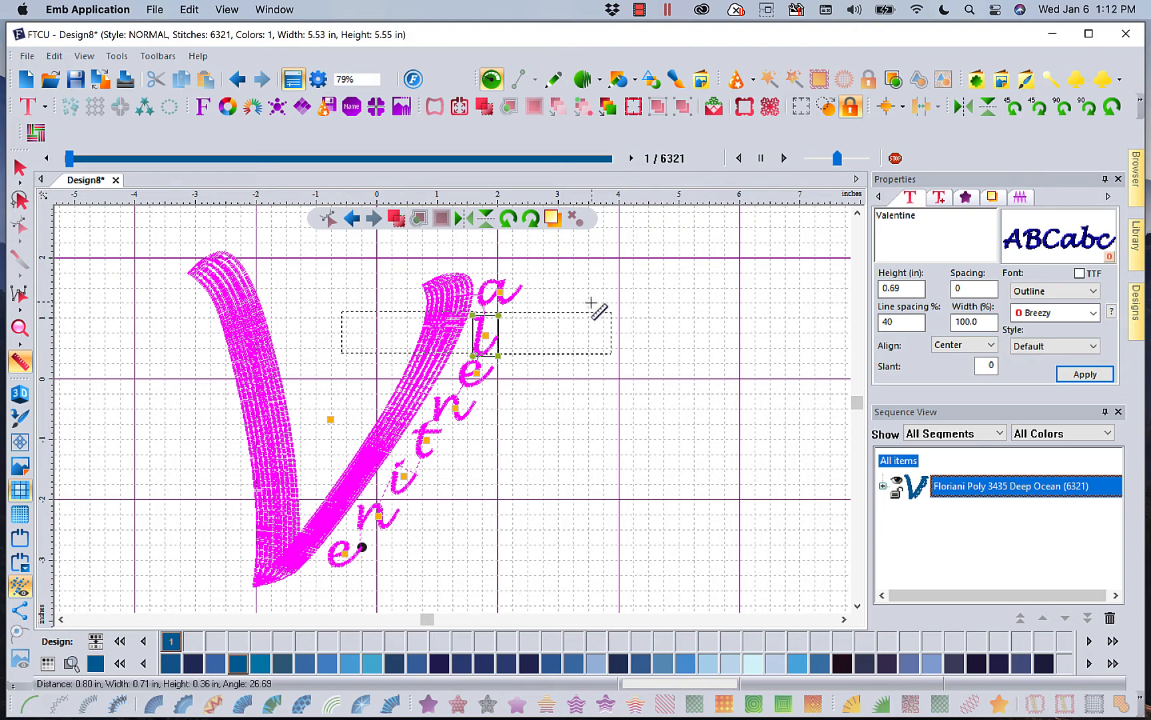
Step: Apply the Smooth fill pattern to the whole "Valentine" text object and deselect it
{"action": "left_click", "coordinate": [883, 486]}
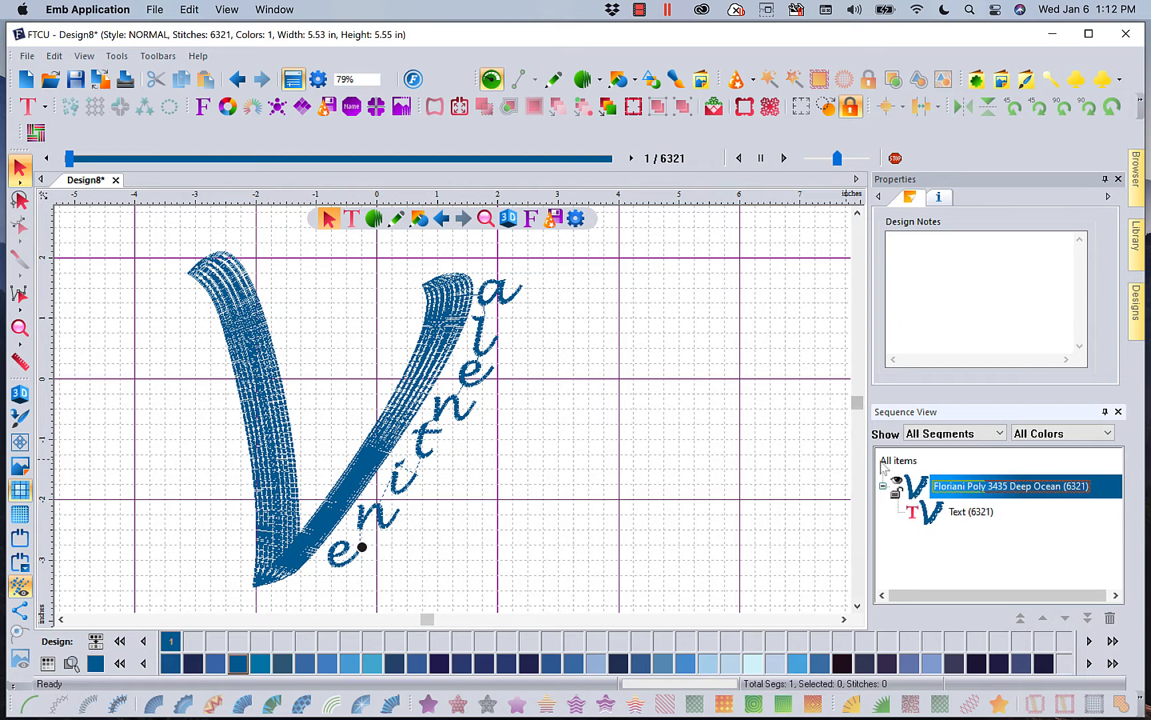
{"action": "left_click", "coordinate": [930, 512]}
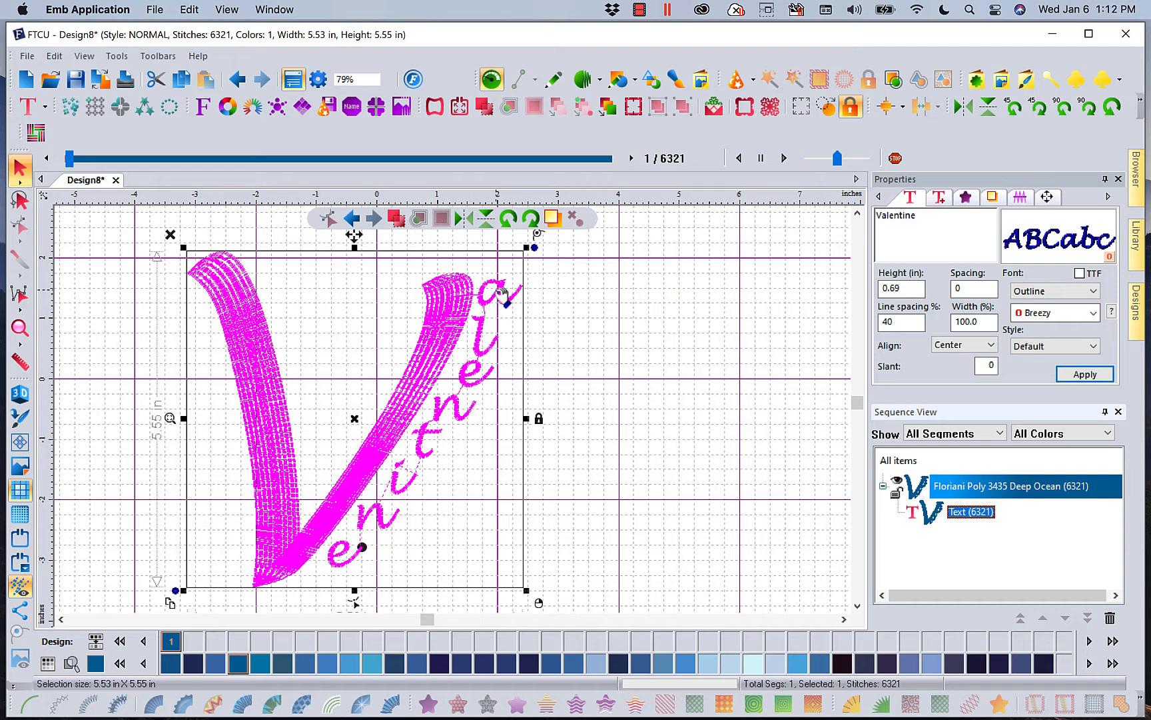
{"action": "left_click", "coordinate": [964, 200]}
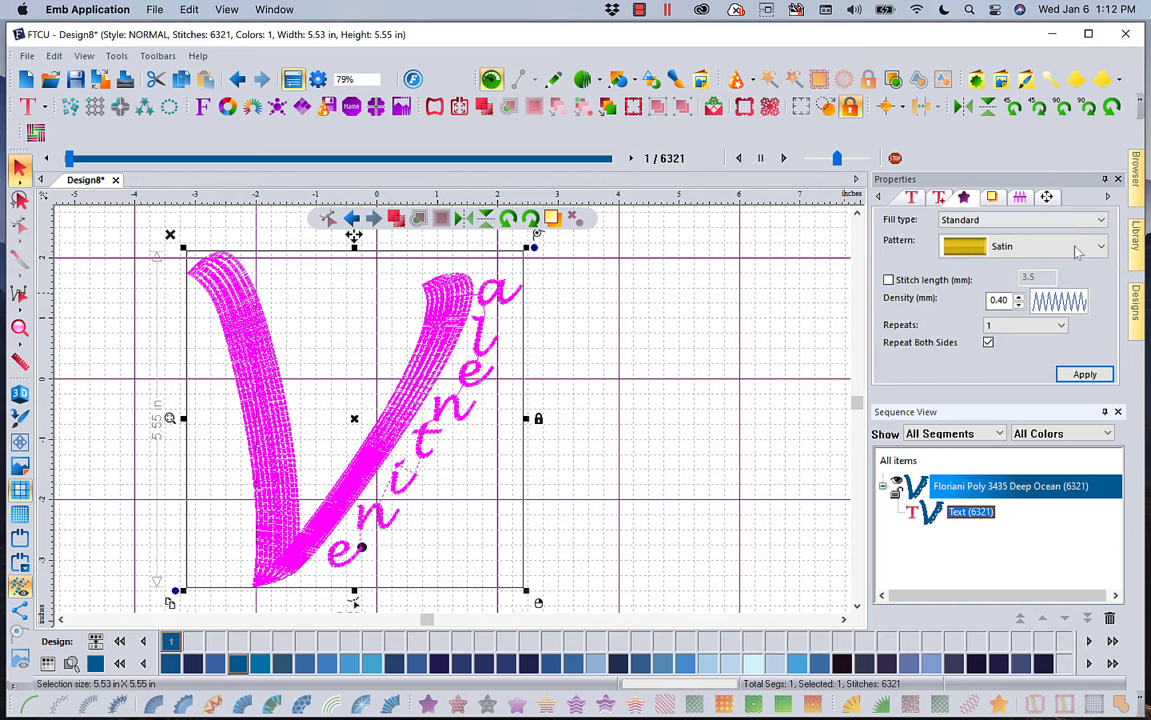
{"action": "left_click", "coordinate": [1103, 246]}
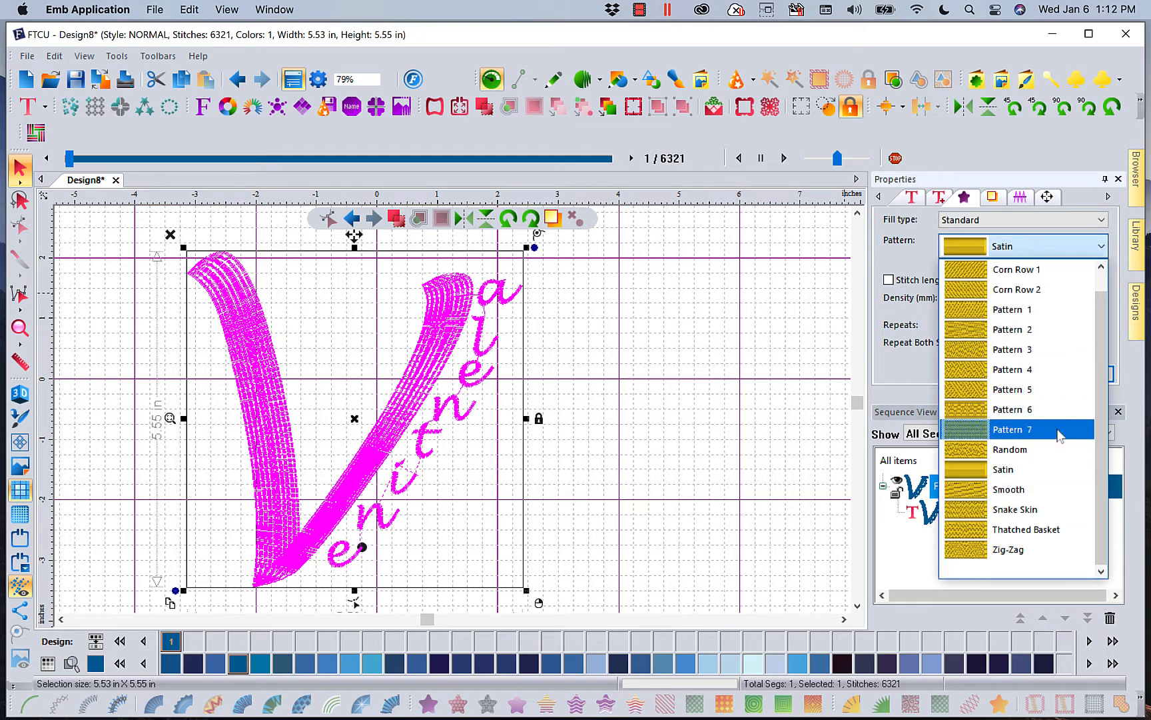
{"action": "left_click", "coordinate": [1051, 493]}
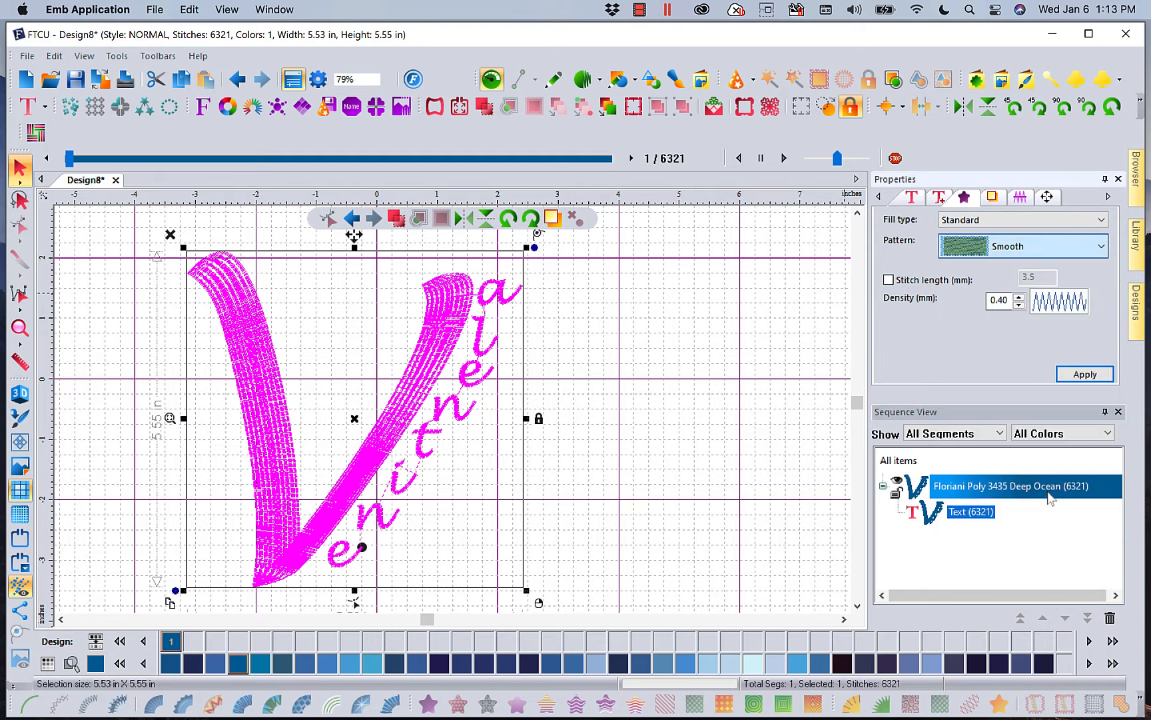
{"action": "left_click", "coordinate": [1085, 375]}
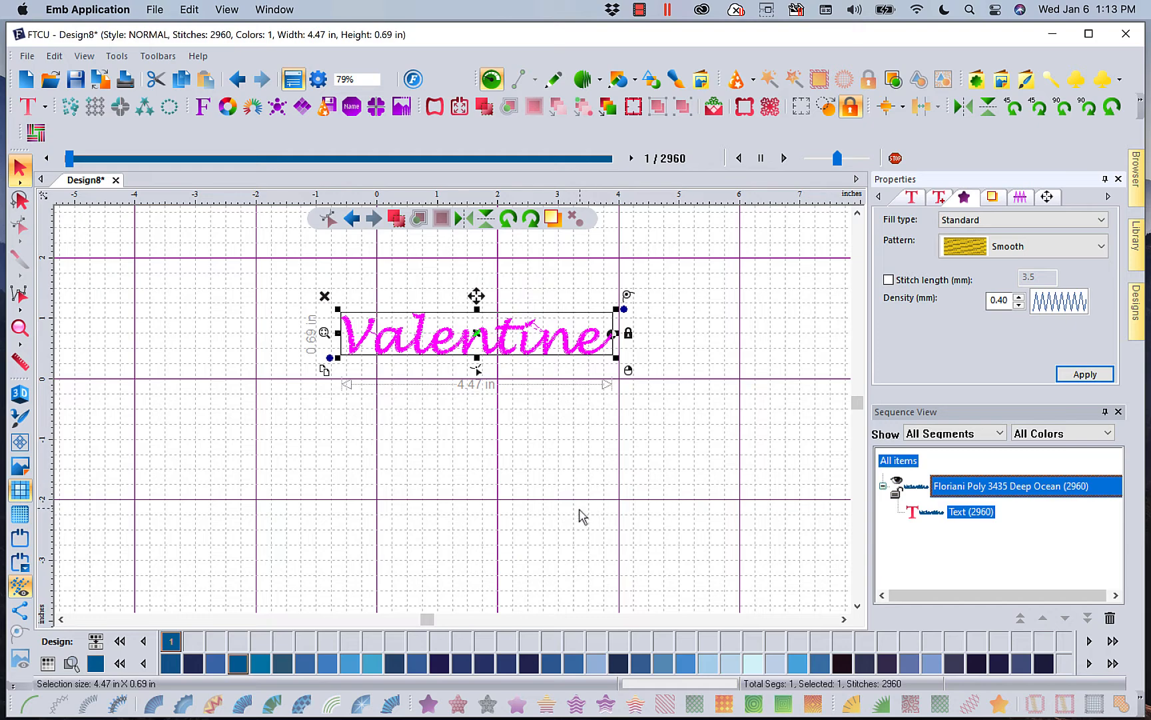
{"action": "left_click", "coordinate": [430, 521]}
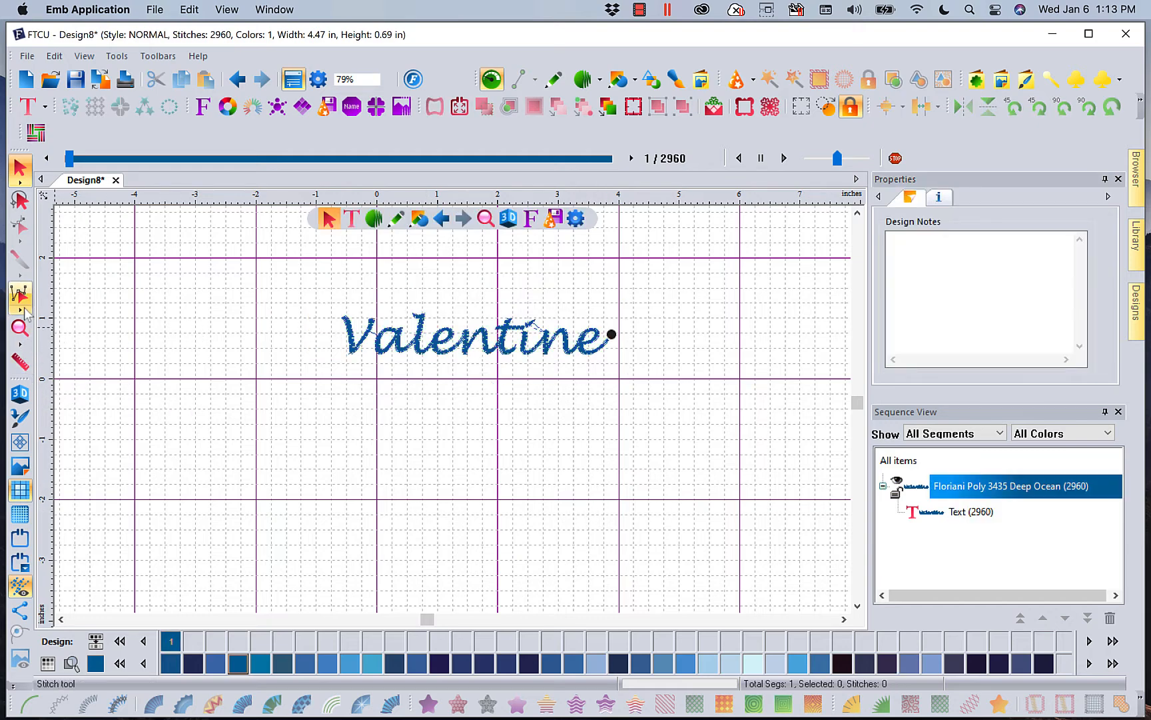
Step: Examine the stitching of the first letters of "Valentine" up close in the 3D stitch view
{"action": "left_click", "coordinate": [21, 394]}
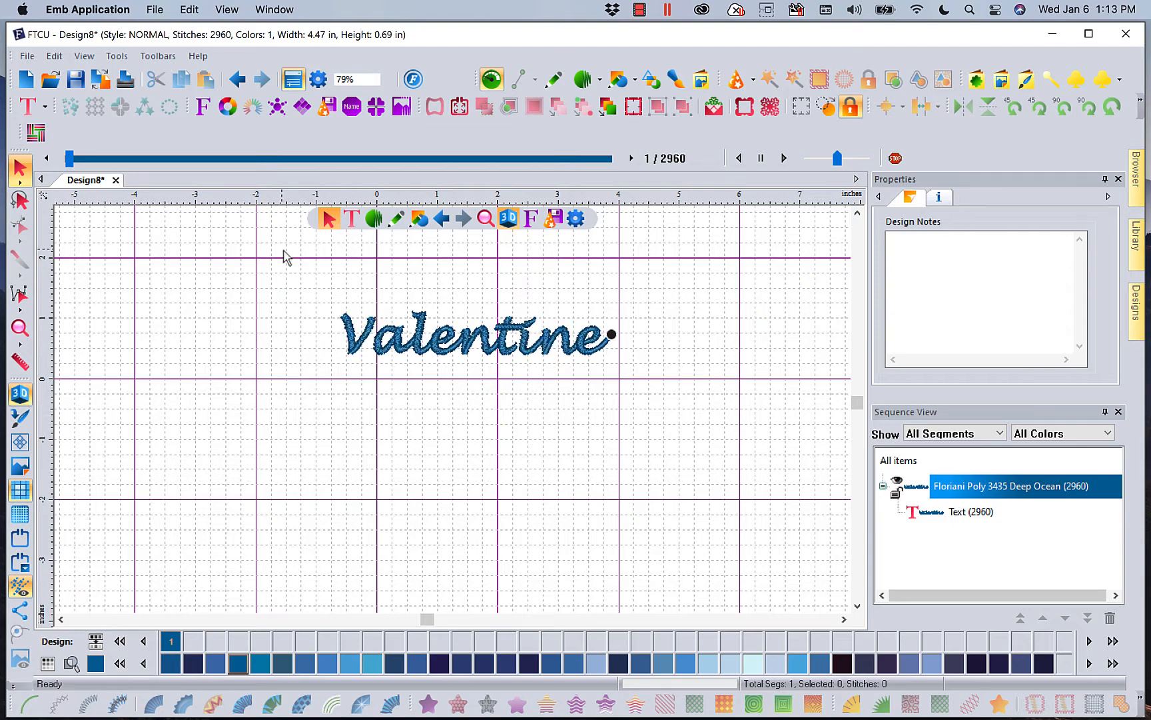
{"action": "left_click", "coordinate": [20, 328]}
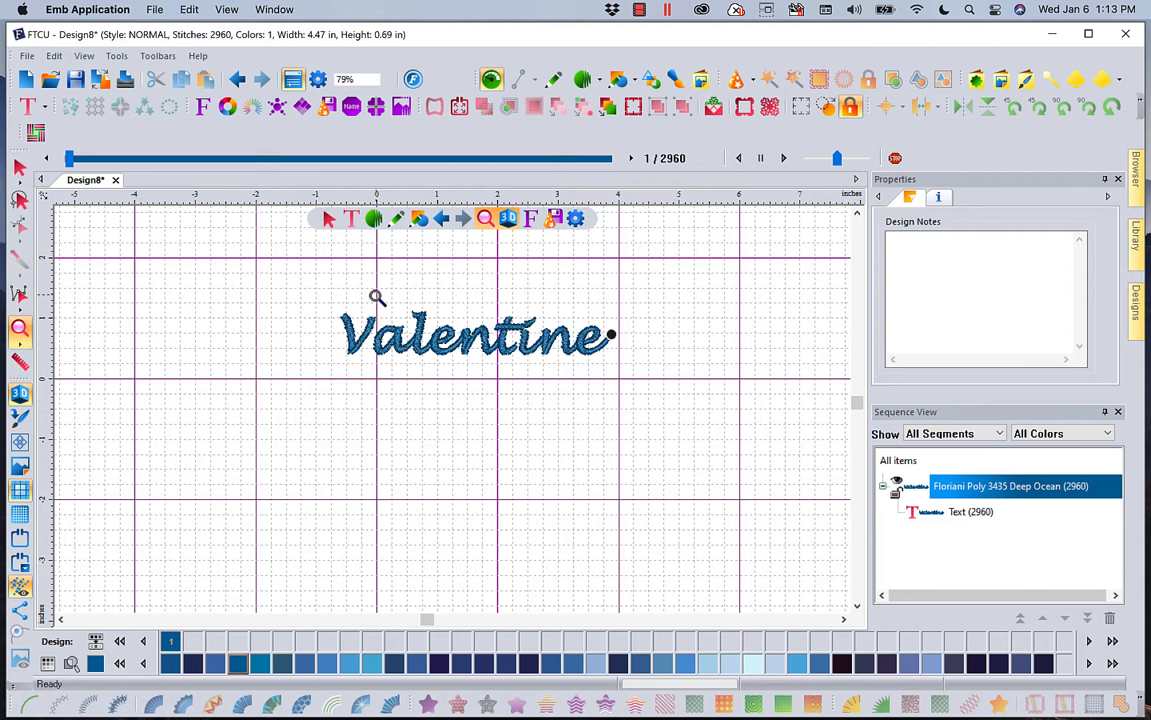
{"action": "left_click_drag", "start_coordinate": [323, 293], "coordinate": [447, 378]}
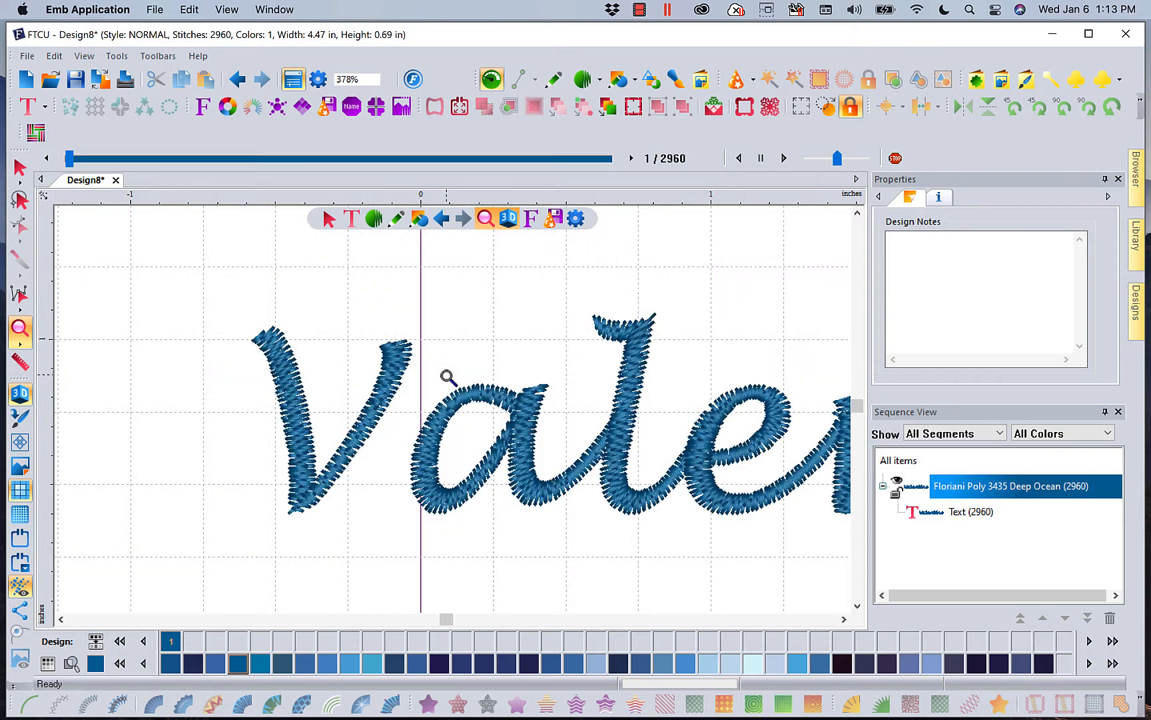
Step: Undo the Smooth pattern change on the text and show the whole design again
{"action": "left_click", "coordinate": [237, 80]}
{"action": "left_click", "coordinate": [238, 80]}
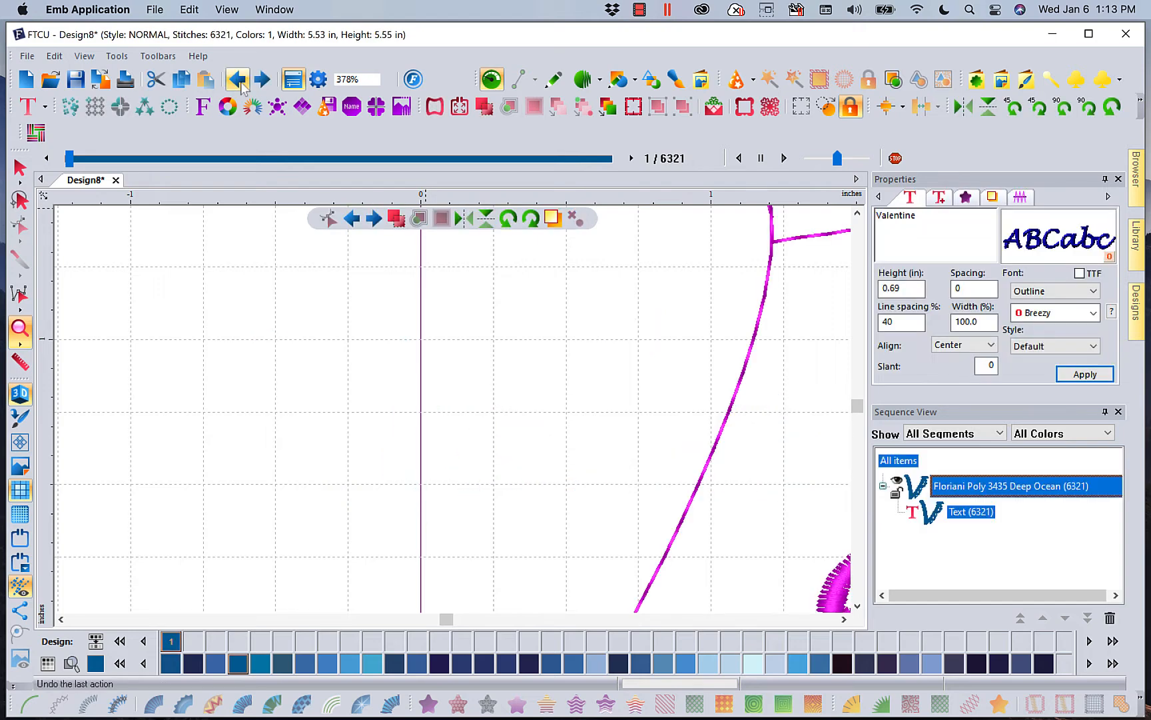
{"action": "left_click", "coordinate": [387, 80]}
{"action": "left_click", "coordinate": [353, 117]}
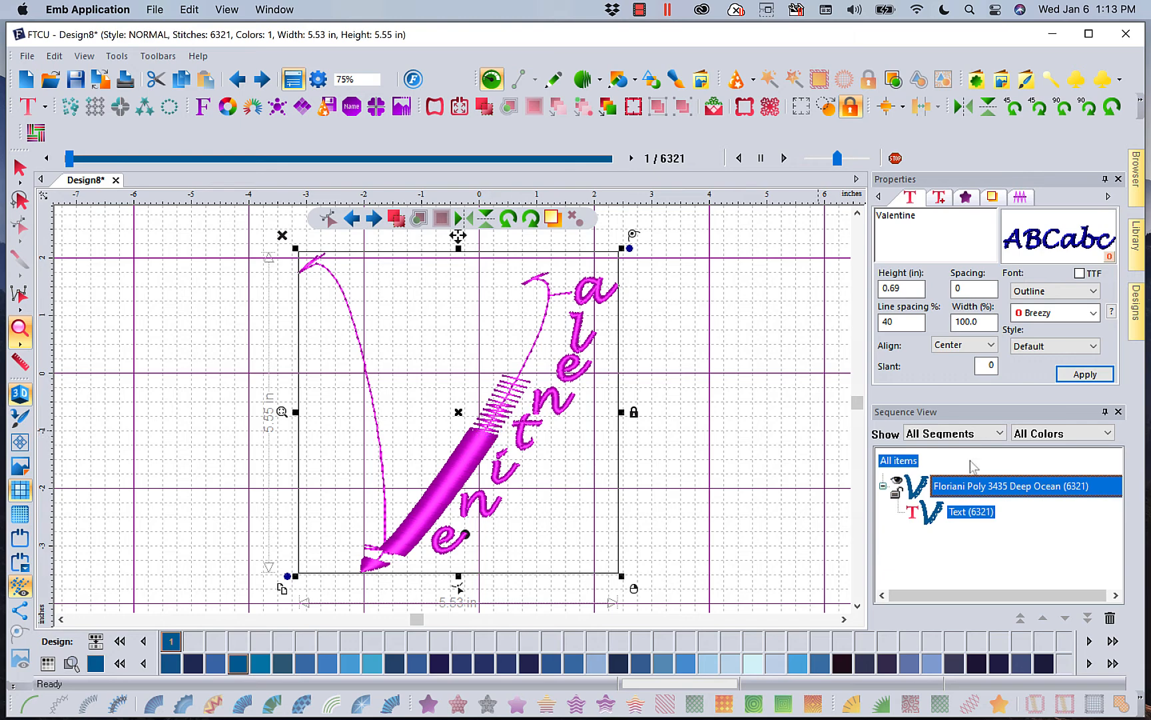
Step: Break up the "Valentine" text into separate letter objects and expand its color group to list them
{"action": "right_click", "coordinate": [957, 519]}
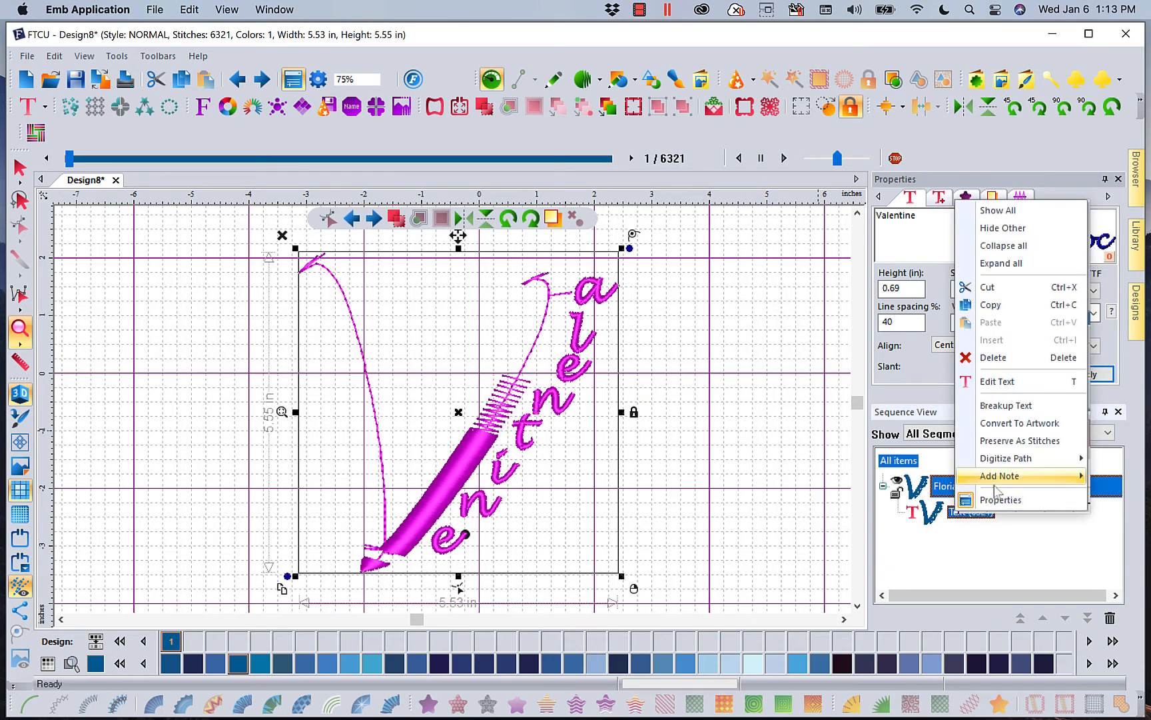
{"action": "left_click", "coordinate": [1007, 405]}
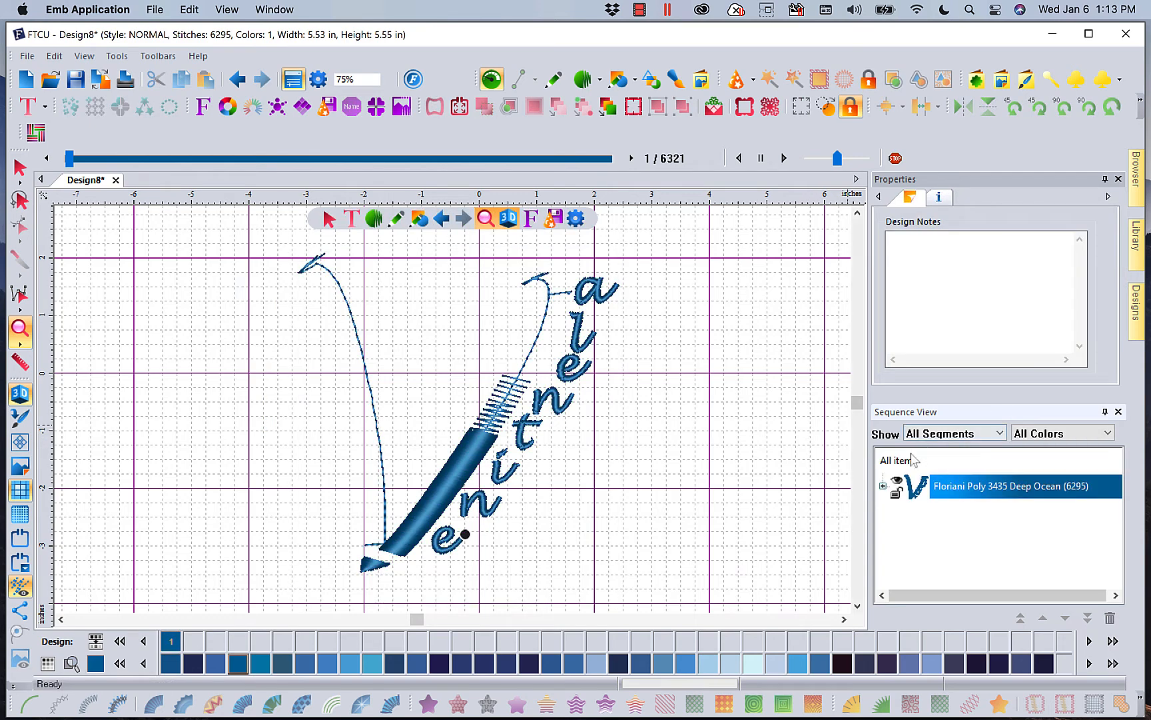
{"action": "left_click", "coordinate": [883, 486]}
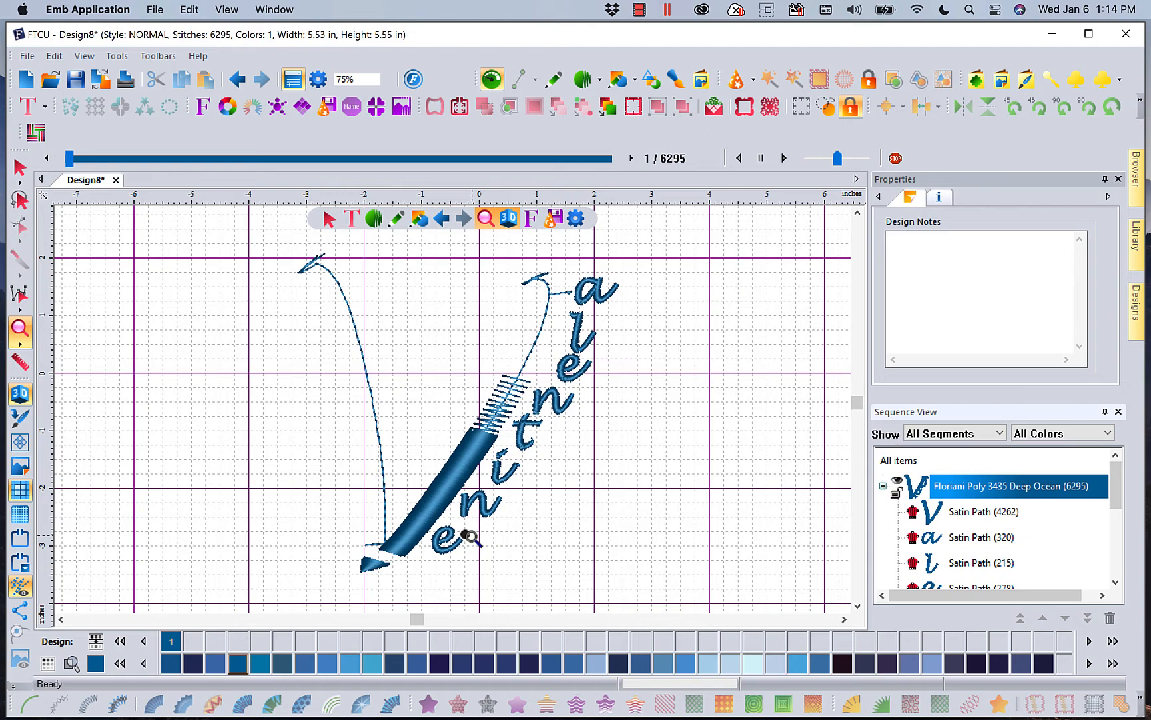
Step: Apply the Smooth fill pattern to the large V only and inspect the stitching close up
{"action": "left_click", "coordinate": [959, 513]}
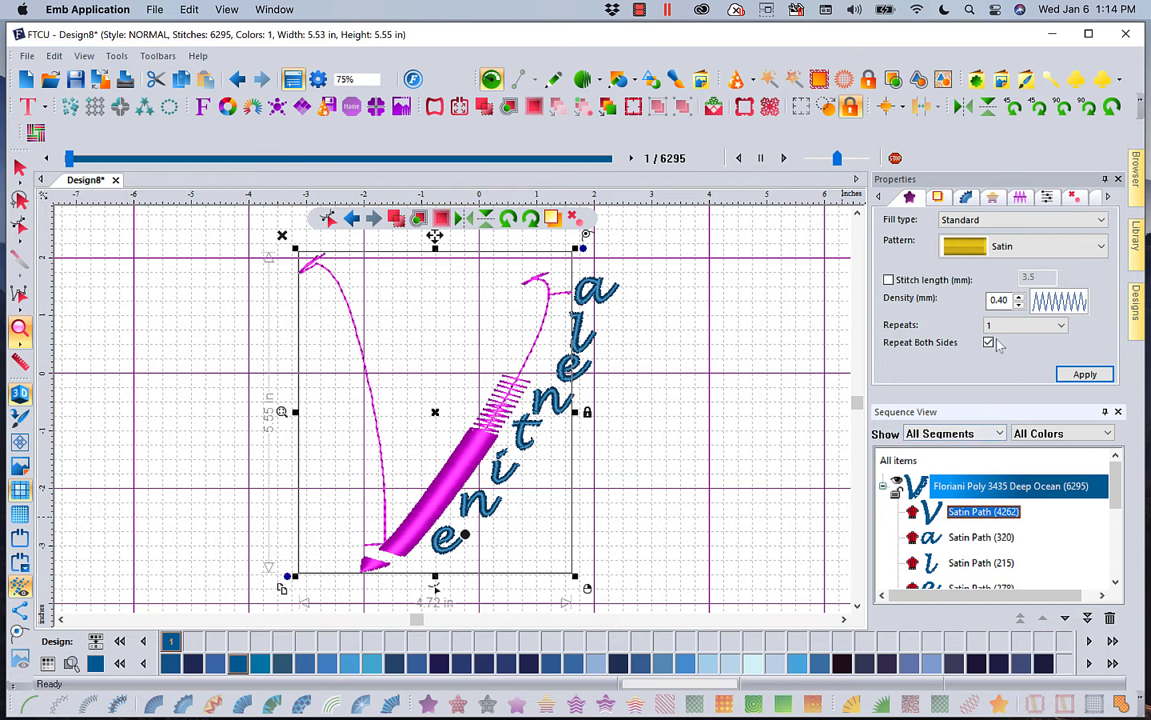
{"action": "left_click", "coordinate": [1100, 248]}
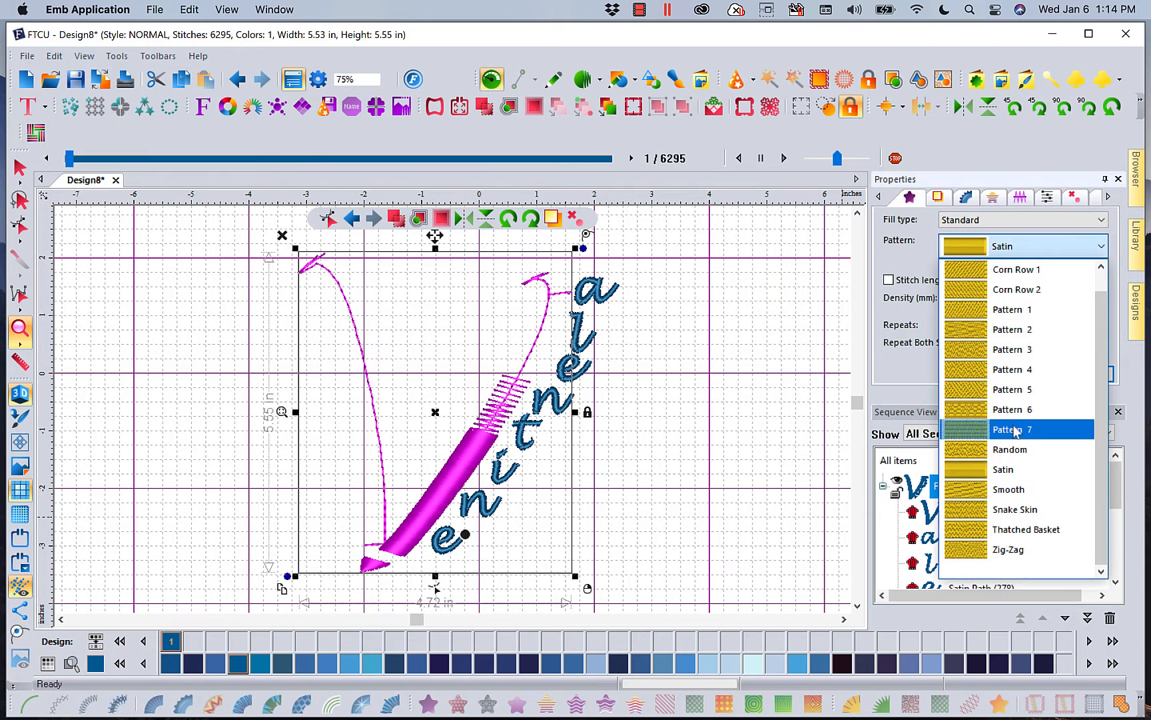
{"action": "left_click", "coordinate": [1012, 490]}
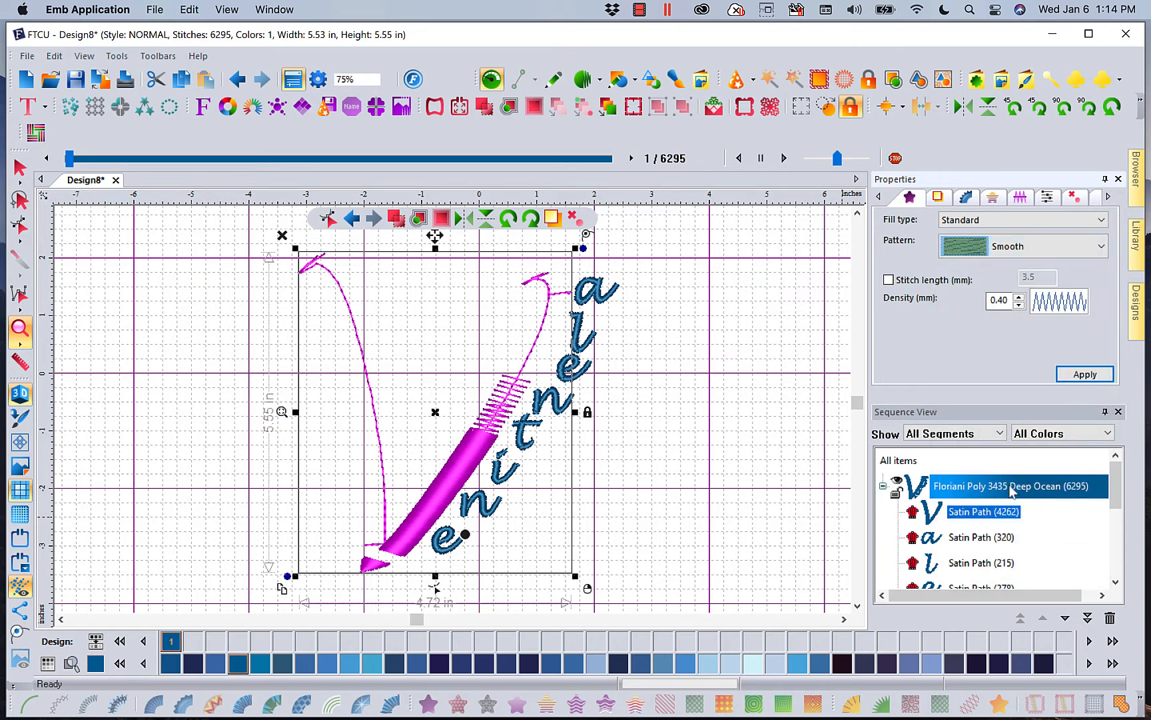
{"action": "left_click", "coordinate": [1085, 374]}
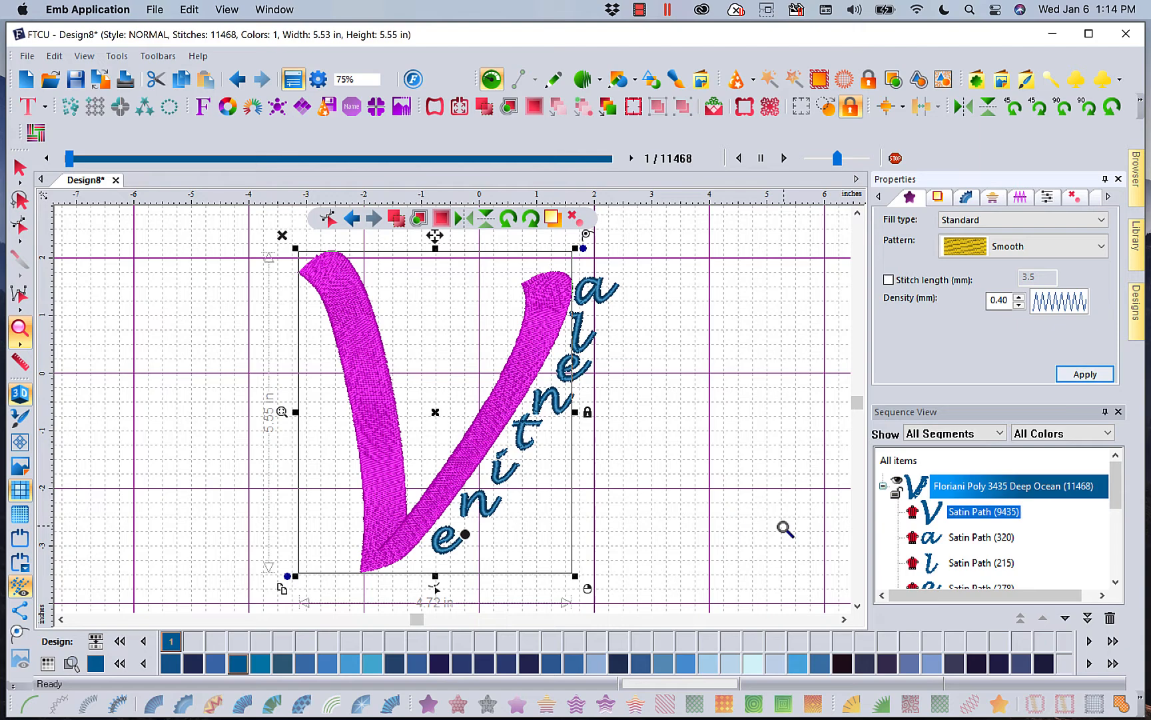
{"action": "left_click", "coordinate": [746, 504]}
{"action": "left_click", "coordinate": [373, 79]}
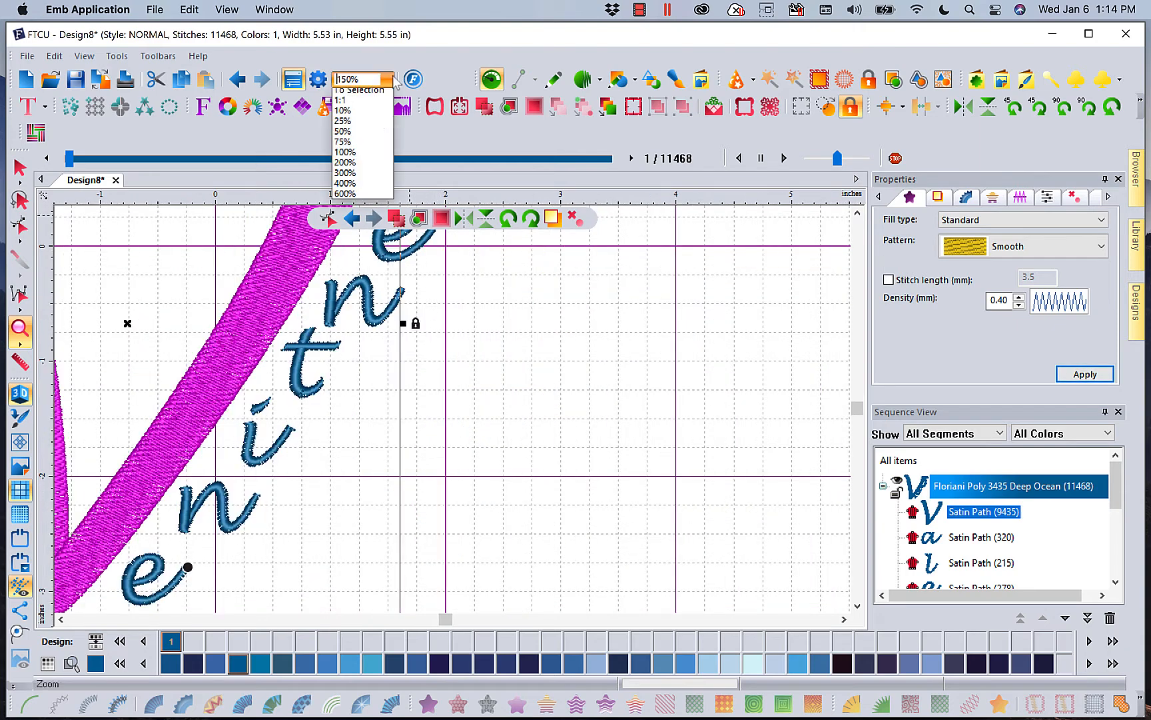
Step: Change the large V's fill pattern from the Standard fill list to Snake Skin and deselect the letter
{"action": "left_click", "coordinate": [361, 113]}
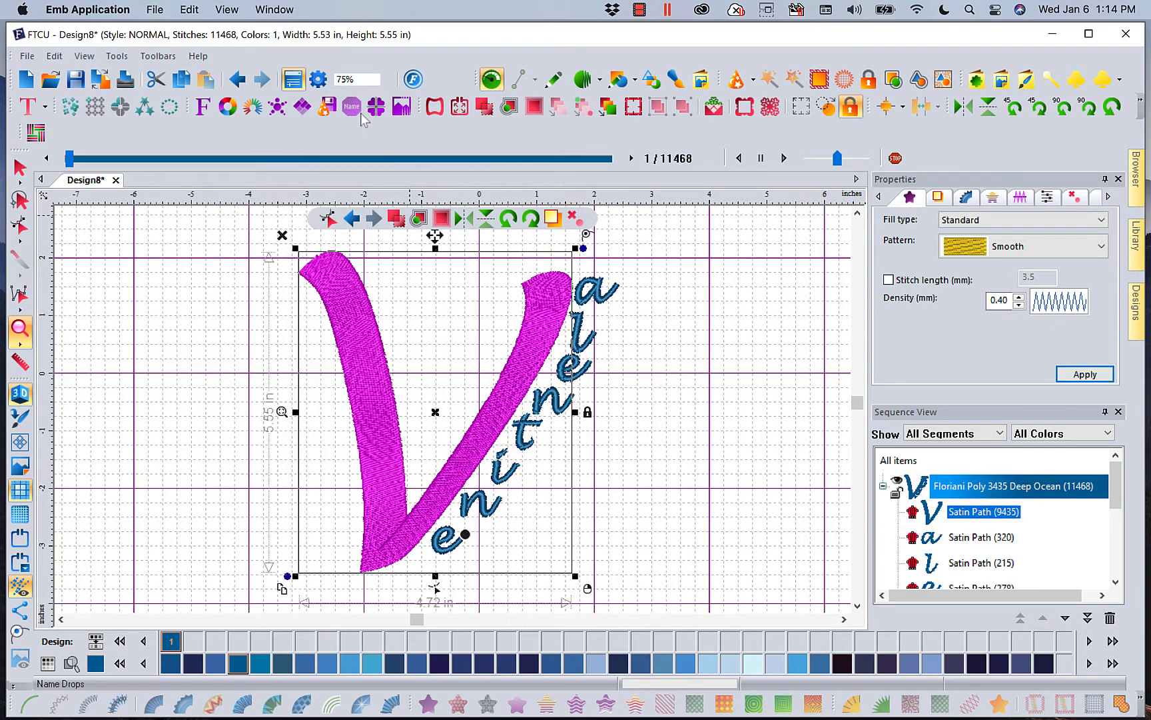
{"action": "left_click", "coordinate": [213, 377]}
{"action": "left_click", "coordinate": [212, 378]}
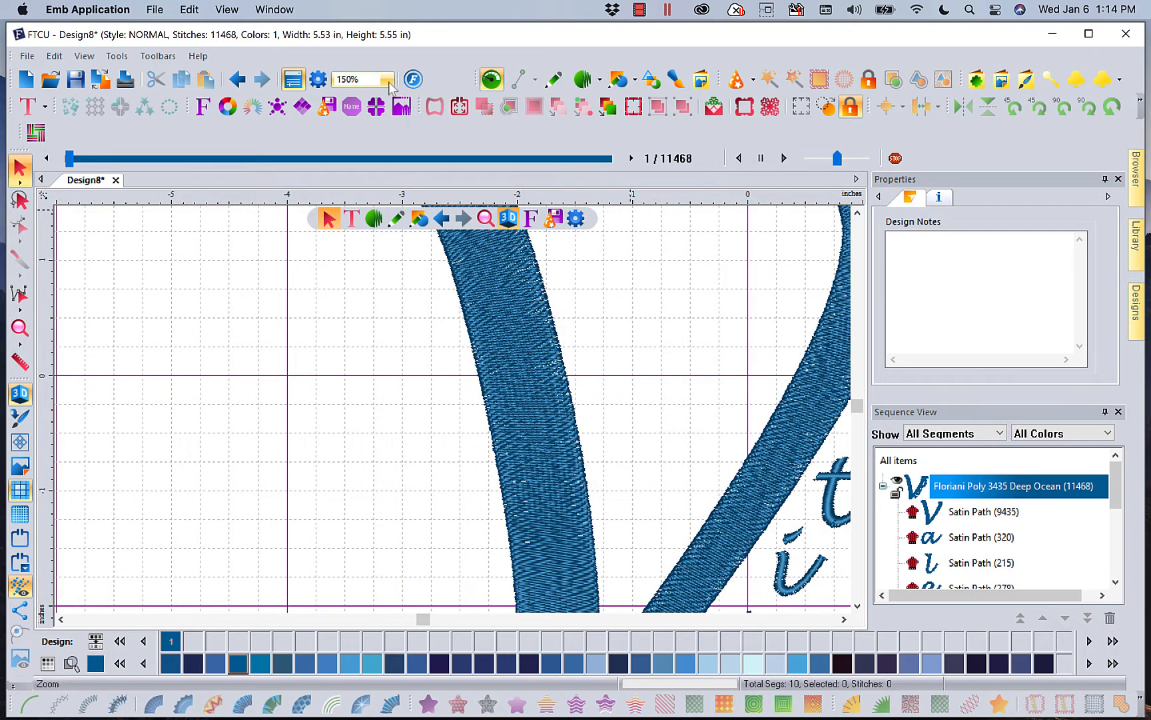
{"action": "left_click", "coordinate": [374, 79]}
{"action": "left_click", "coordinate": [366, 114]}
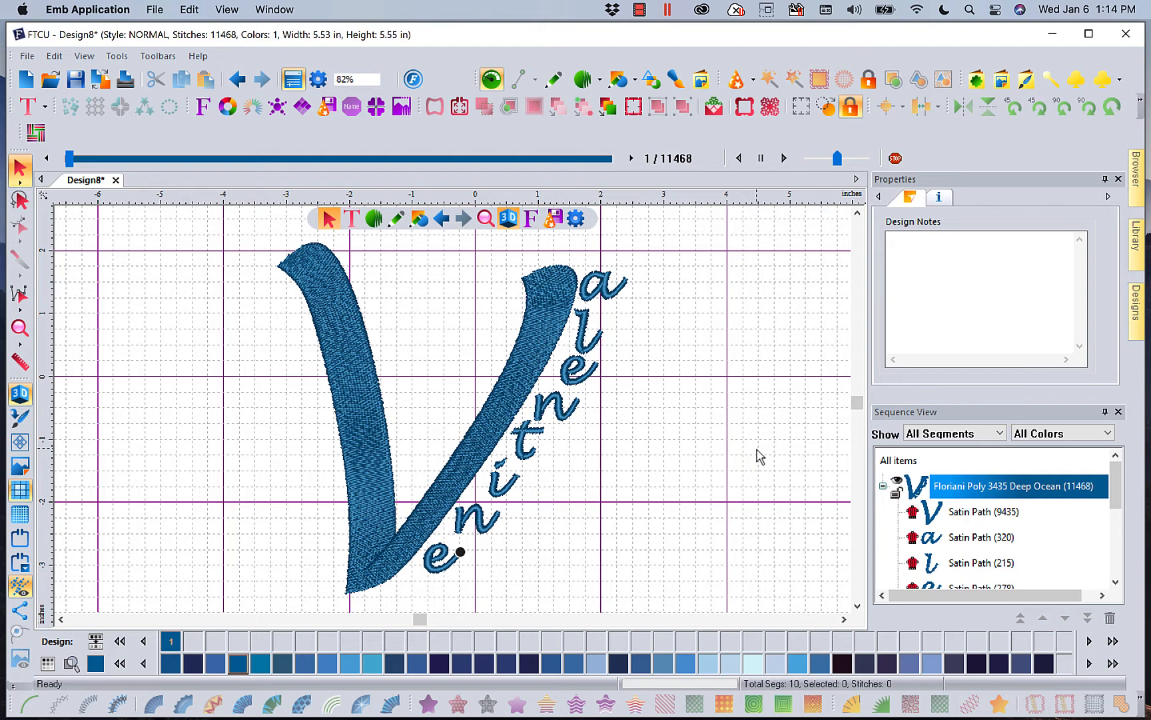
{"action": "left_click", "coordinate": [369, 447]}
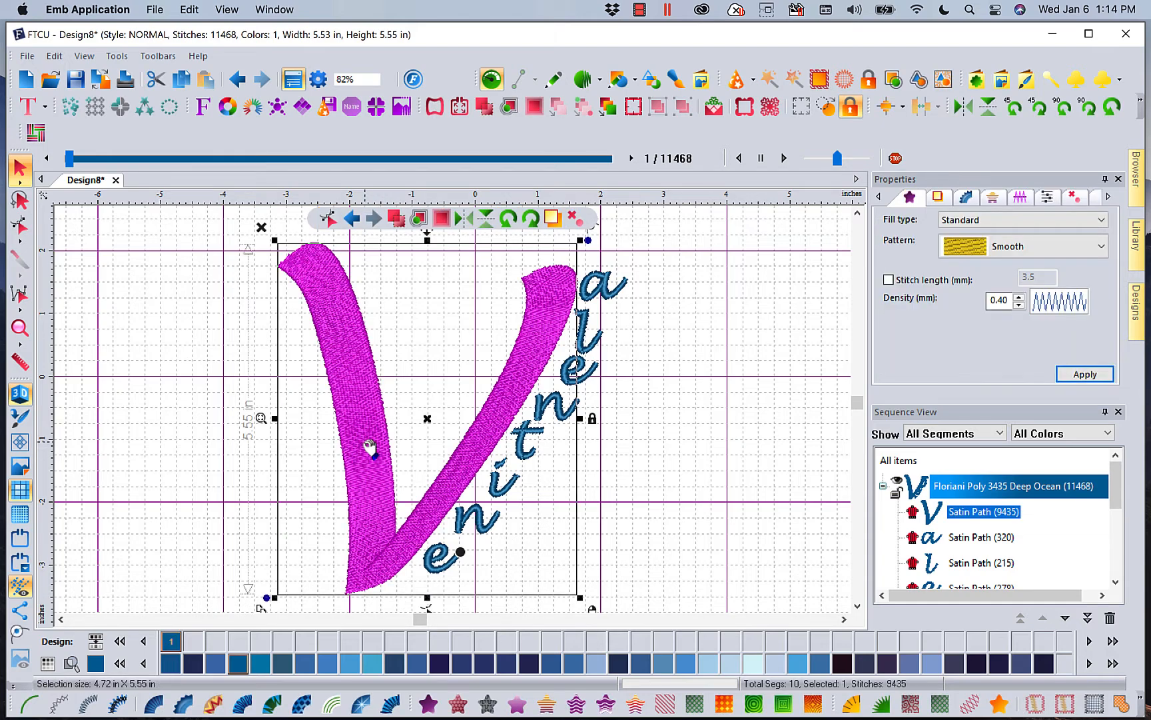
{"action": "left_click", "coordinate": [1093, 251]}
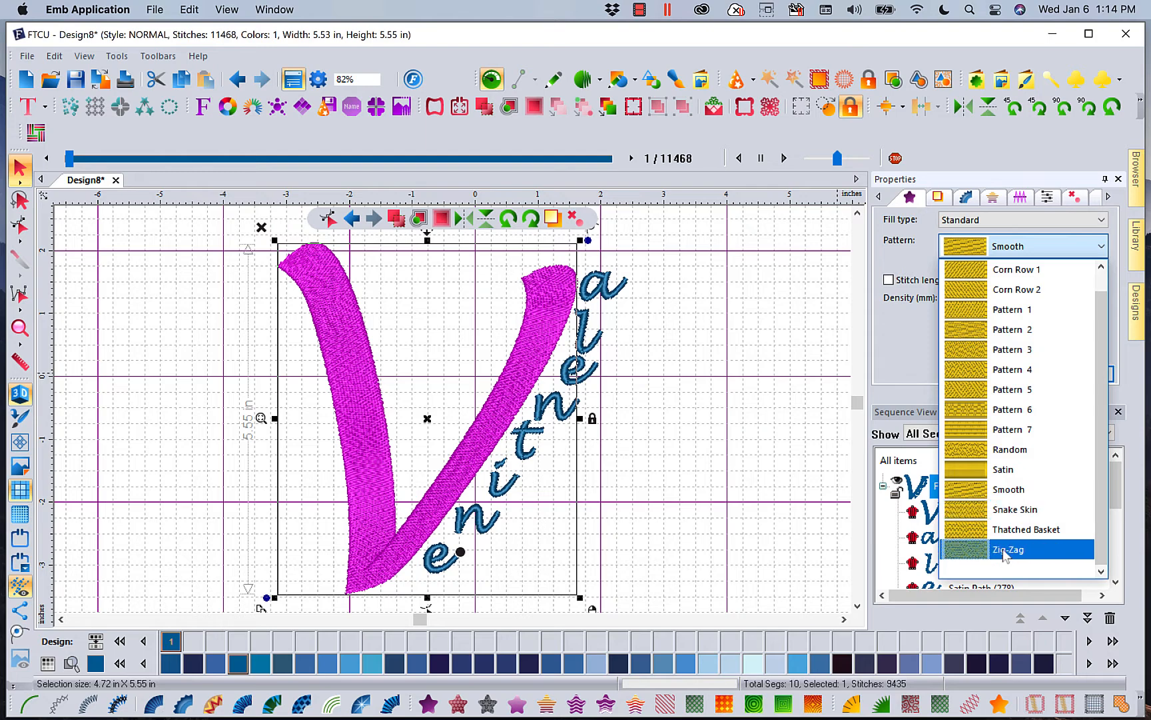
{"action": "left_click", "coordinate": [1011, 511]}
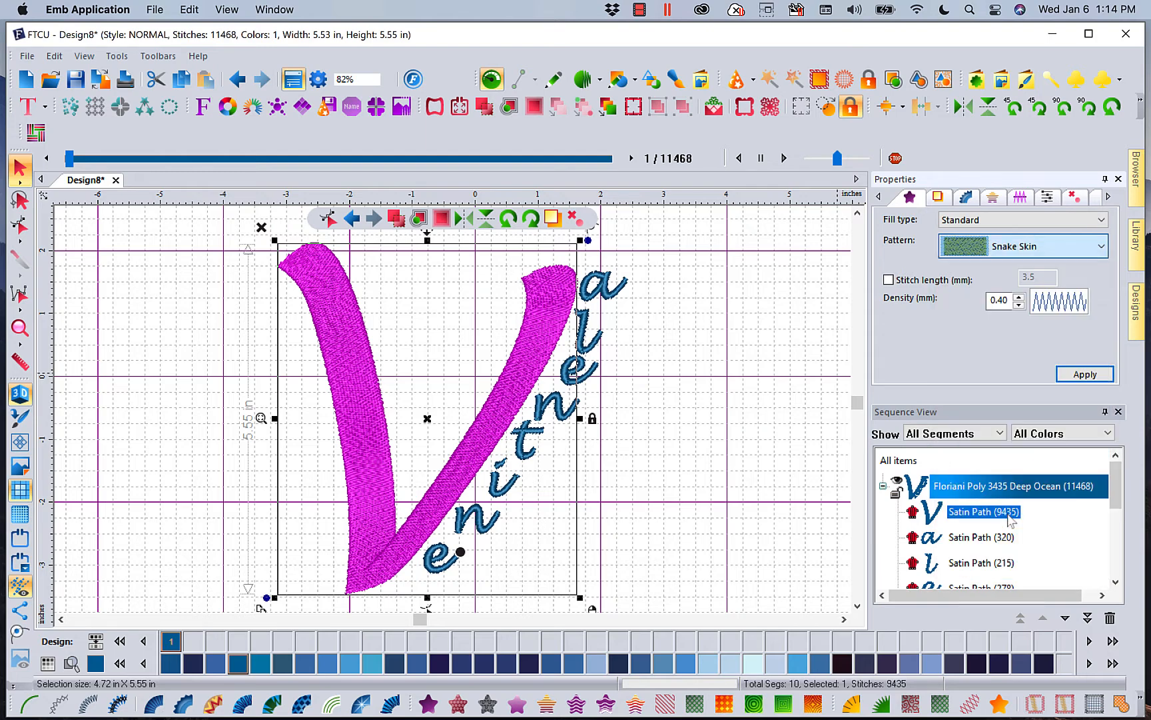
{"action": "left_click", "coordinate": [1072, 378]}
{"action": "left_click", "coordinate": [818, 453]}
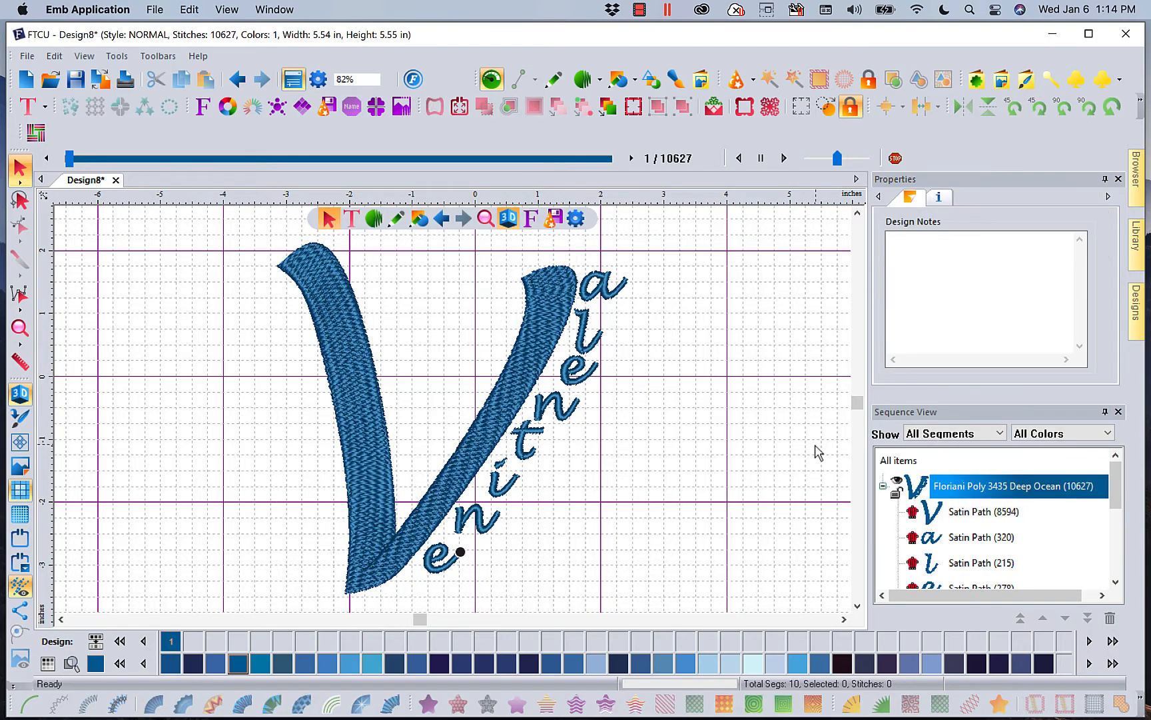
Step: Apply the Spiral fill type to the large V, keeping the spiral density at 4.0 mm
{"action": "left_click", "coordinate": [394, 546]}
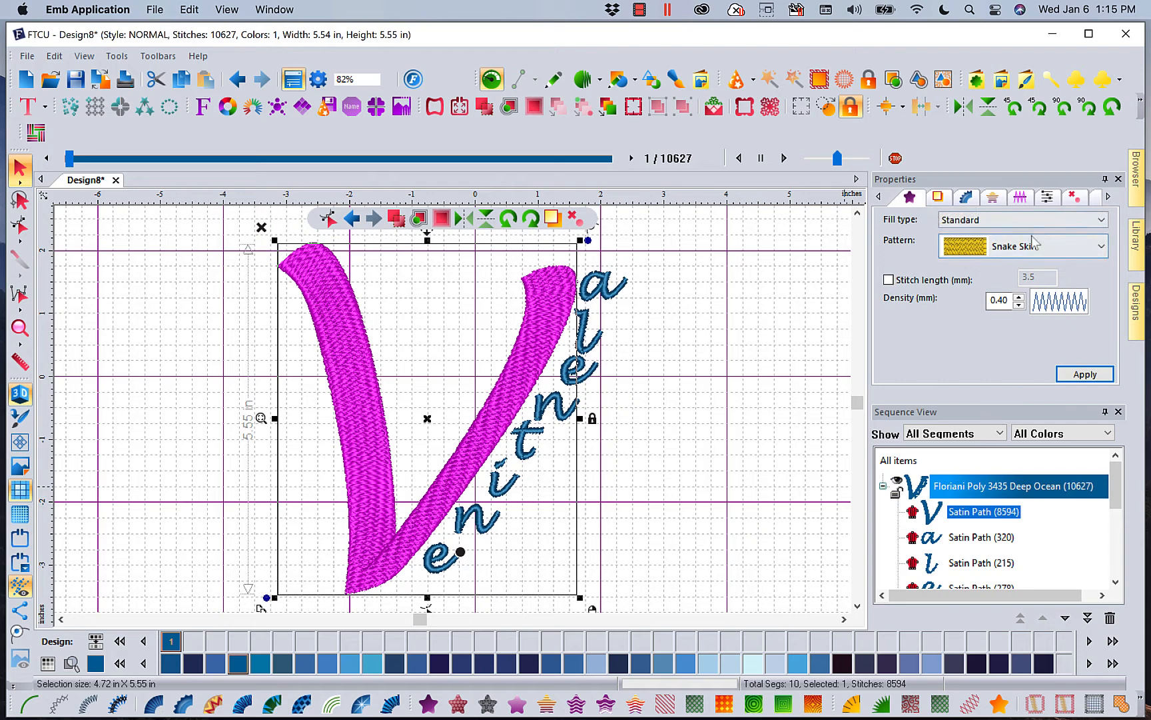
{"action": "left_click", "coordinate": [1105, 221]}
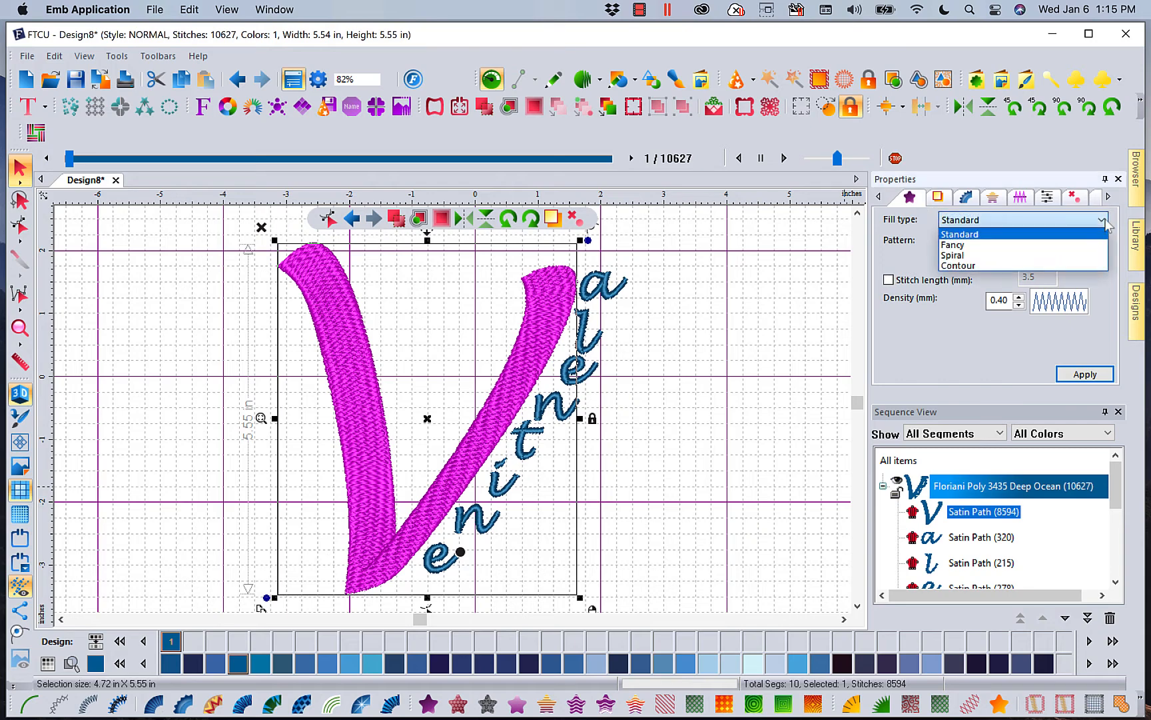
{"action": "left_click", "coordinate": [971, 256]}
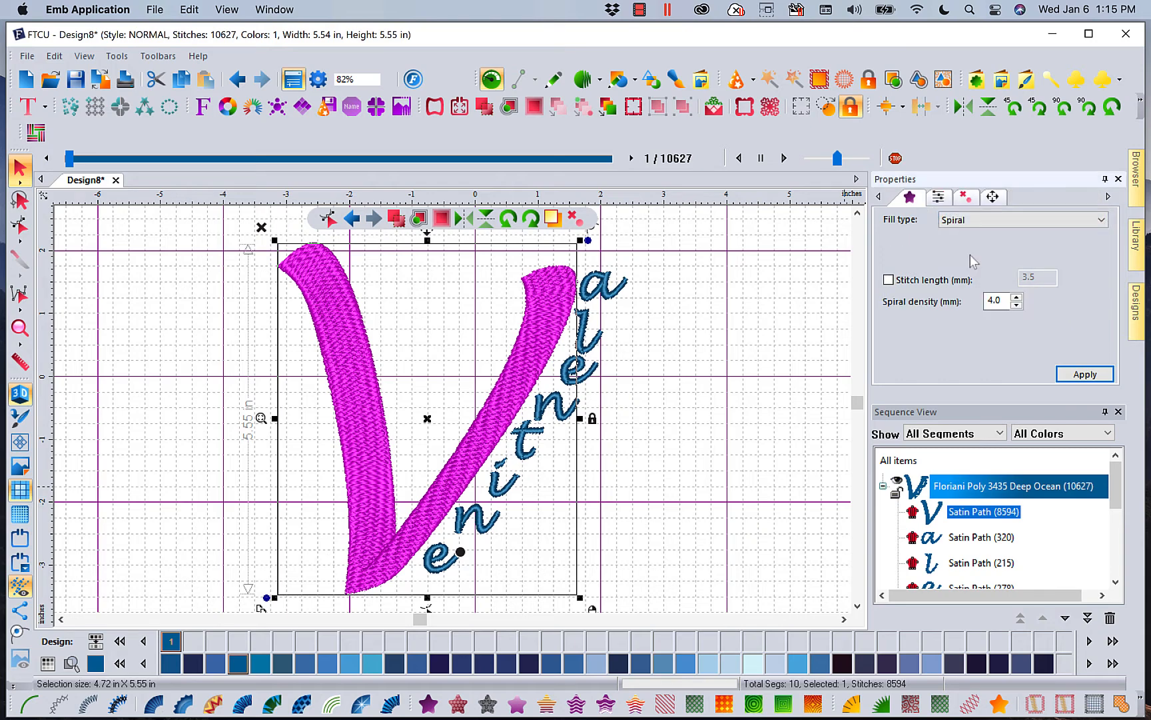
{"action": "left_click", "coordinate": [1065, 381]}
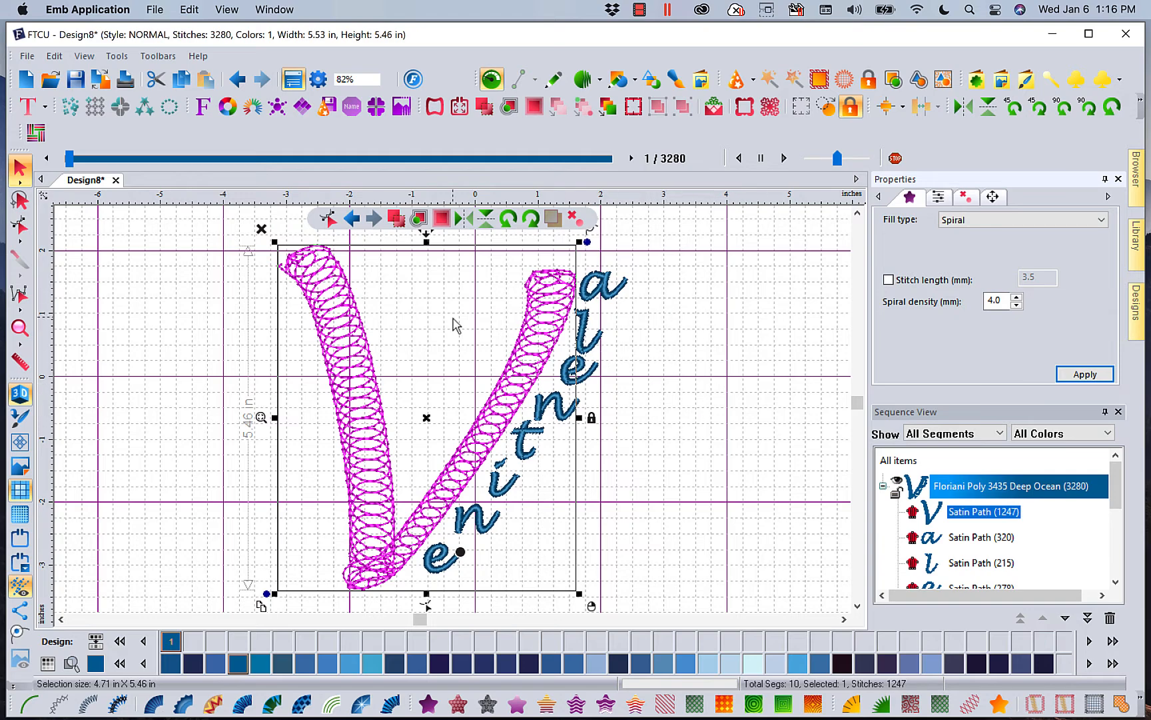
Step: Create a new blank design and open the November2020 folder in the design library
{"action": "left_click", "coordinate": [26, 80]}
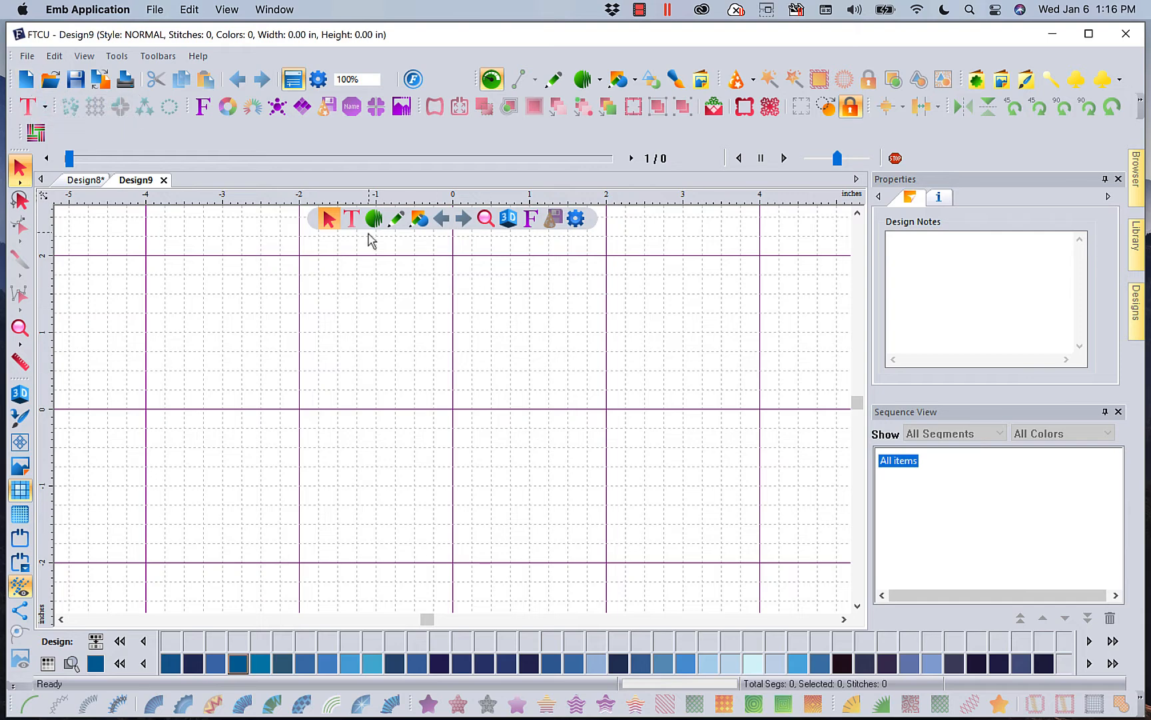
{"action": "left_click", "coordinate": [336, 229]}
{"action": "mouse_move", "coordinate": [1138, 314]}
{"action": "mouse_move", "coordinate": [1120, 388]}
{"action": "left_mouse_down"}
{"action": "mouse_move", "coordinate": [1110, 208]}
{"action": "mouse_move", "coordinate": [1106, 385]}
{"action": "left_mouse_up"}
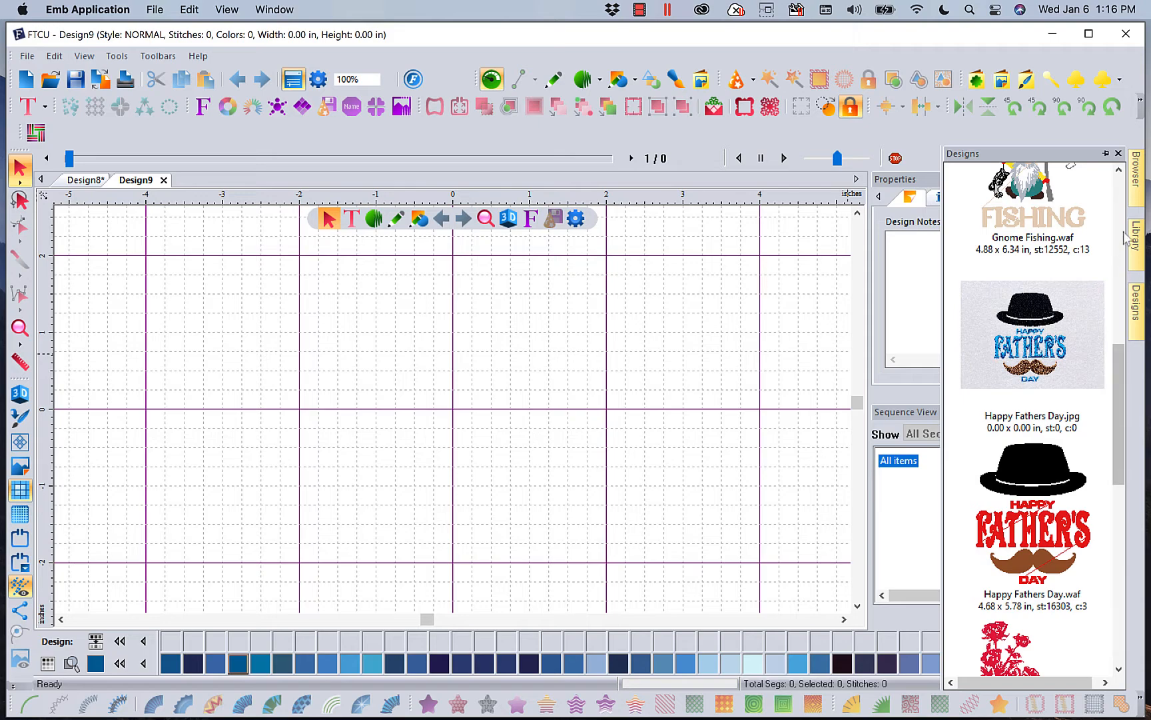
{"action": "mouse_move", "coordinate": [1137, 243]}
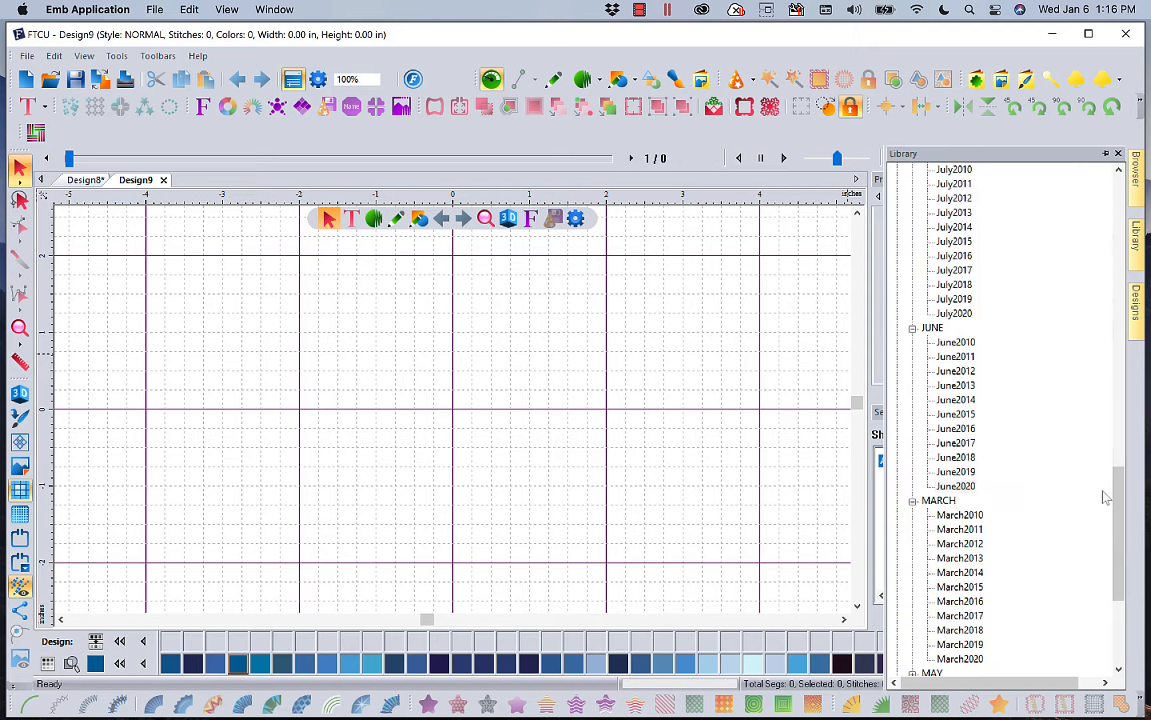
{"action": "left_click_drag", "start_coordinate": [1120, 505], "coordinate": [1121, 567]}
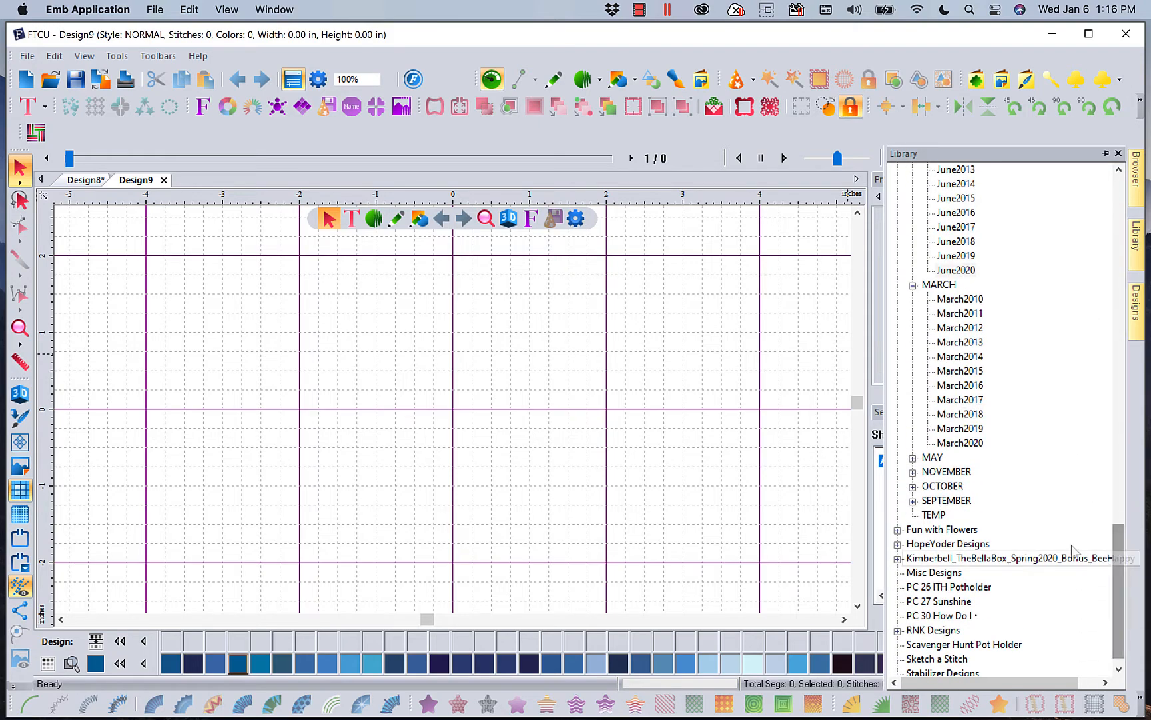
{"action": "left_click", "coordinate": [913, 473]}
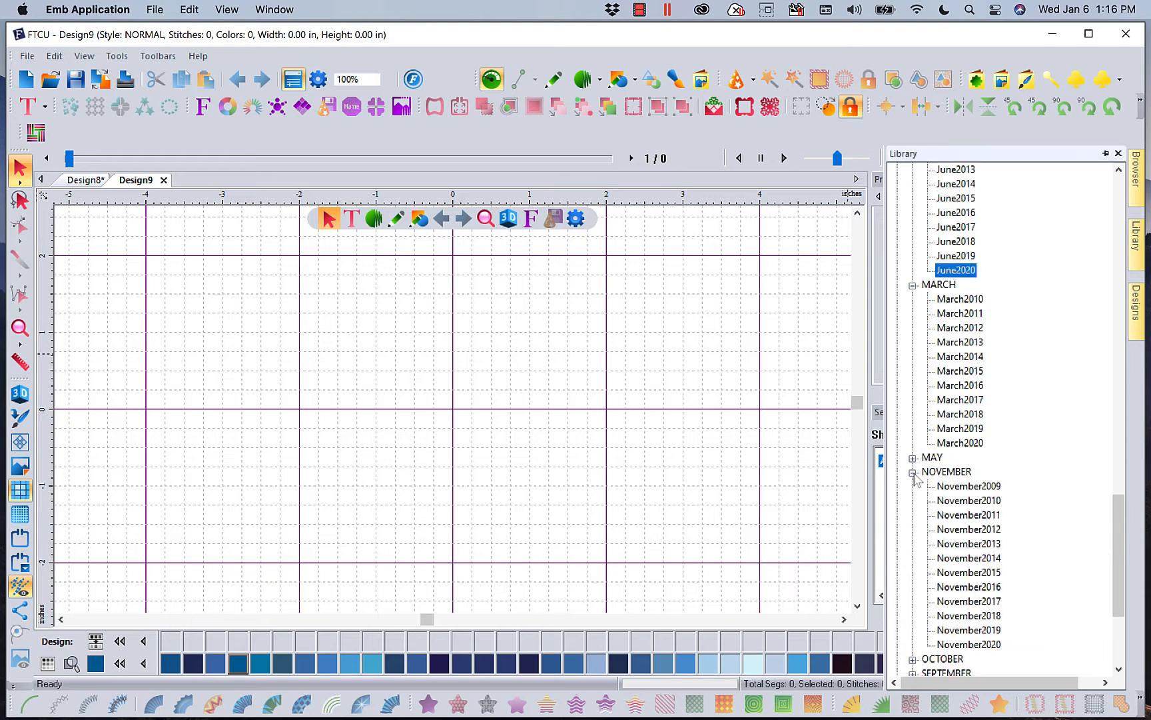
{"action": "left_click", "coordinate": [990, 643]}
Step: Place the Happy Thanksgiving Pumpkin Applique.waf design in the blank workspace
{"action": "left_click", "coordinate": [1136, 310]}
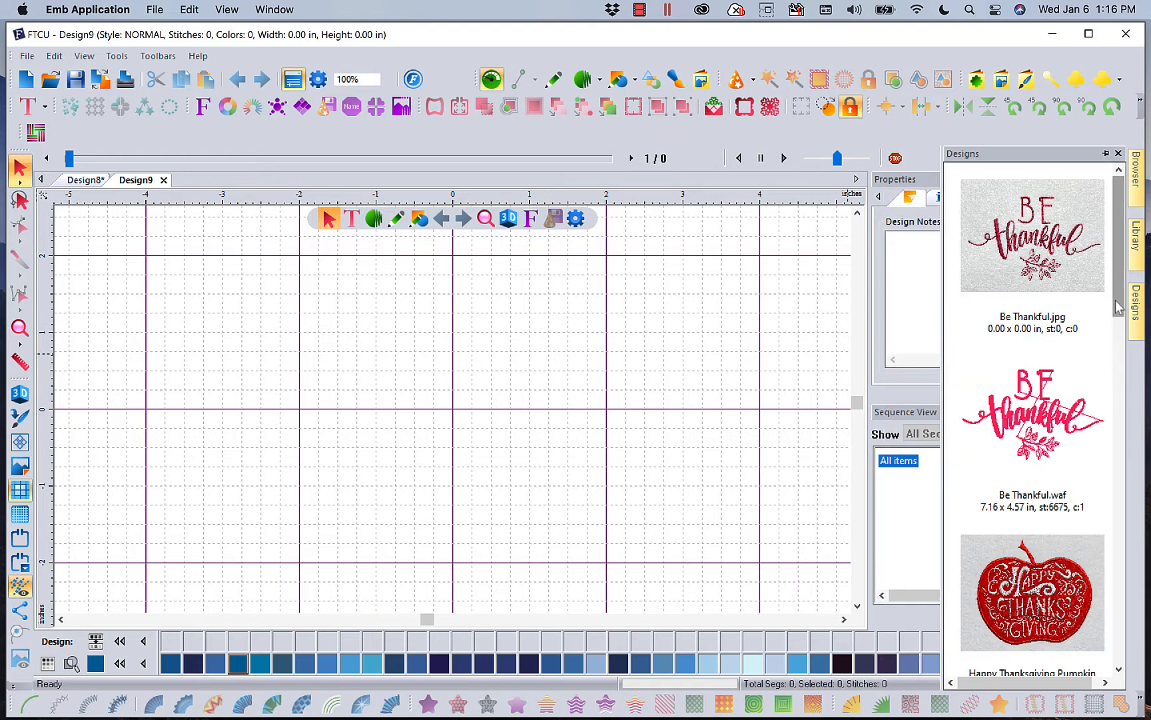
{"action": "left_click_drag", "start_coordinate": [1121, 311], "coordinate": [1121, 416]}
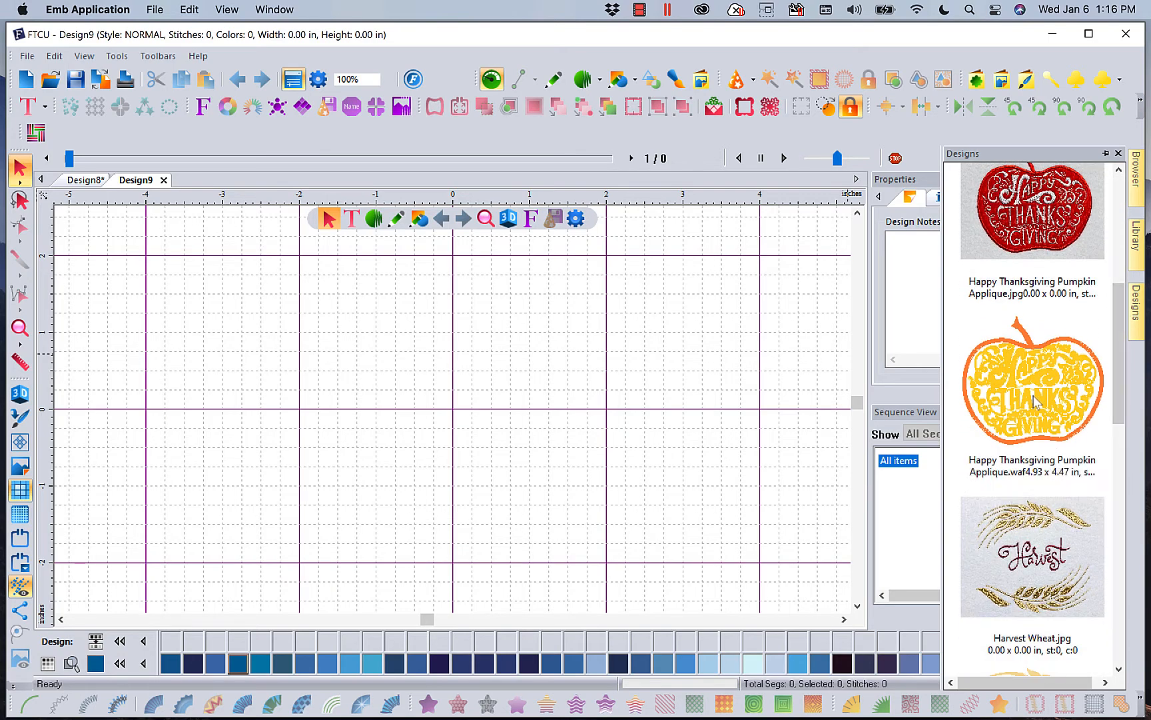
{"action": "left_click_drag", "start_coordinate": [1034, 398], "coordinate": [723, 458]}
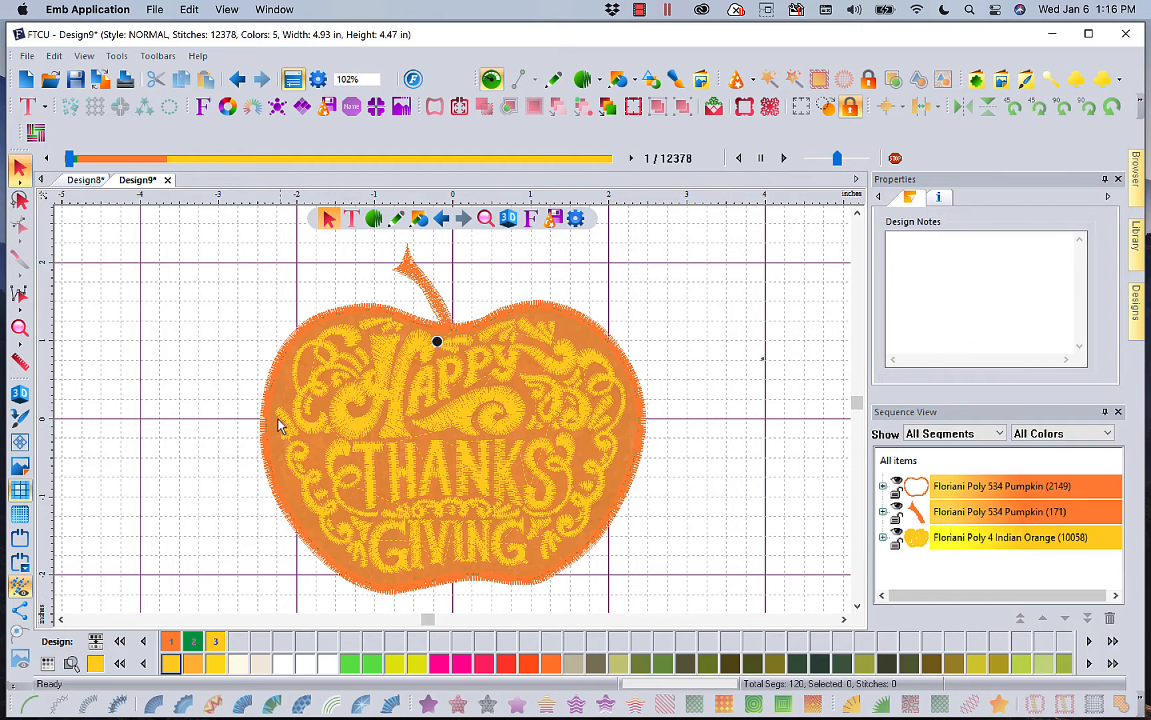
Step: Add circle text around the pumpkin with a radius of about 3.72 in
{"action": "left_click", "coordinate": [352, 219]}
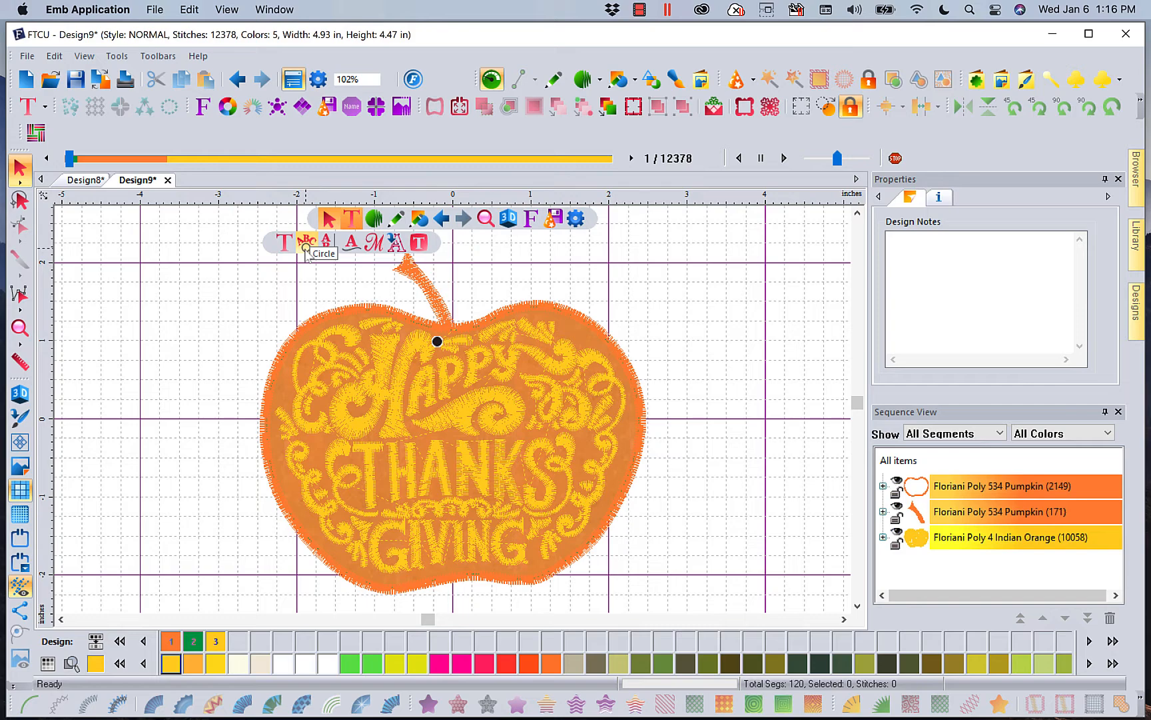
{"action": "left_click", "coordinate": [306, 247]}
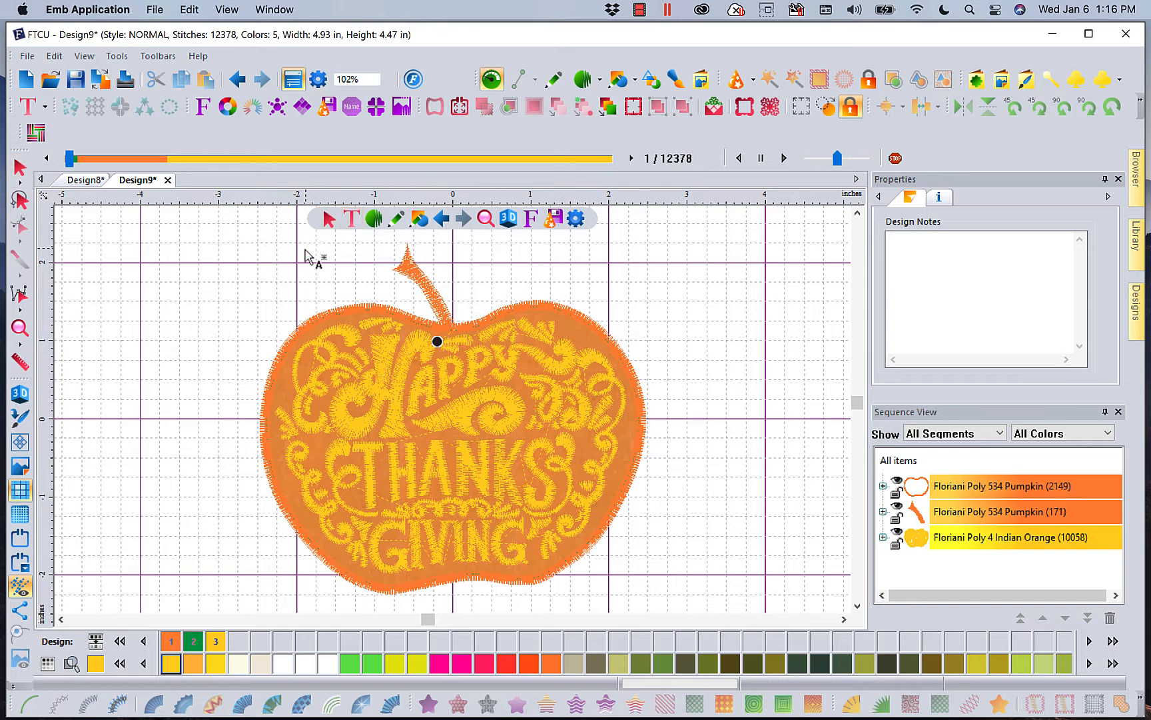
{"action": "left_click", "coordinate": [378, 284]}
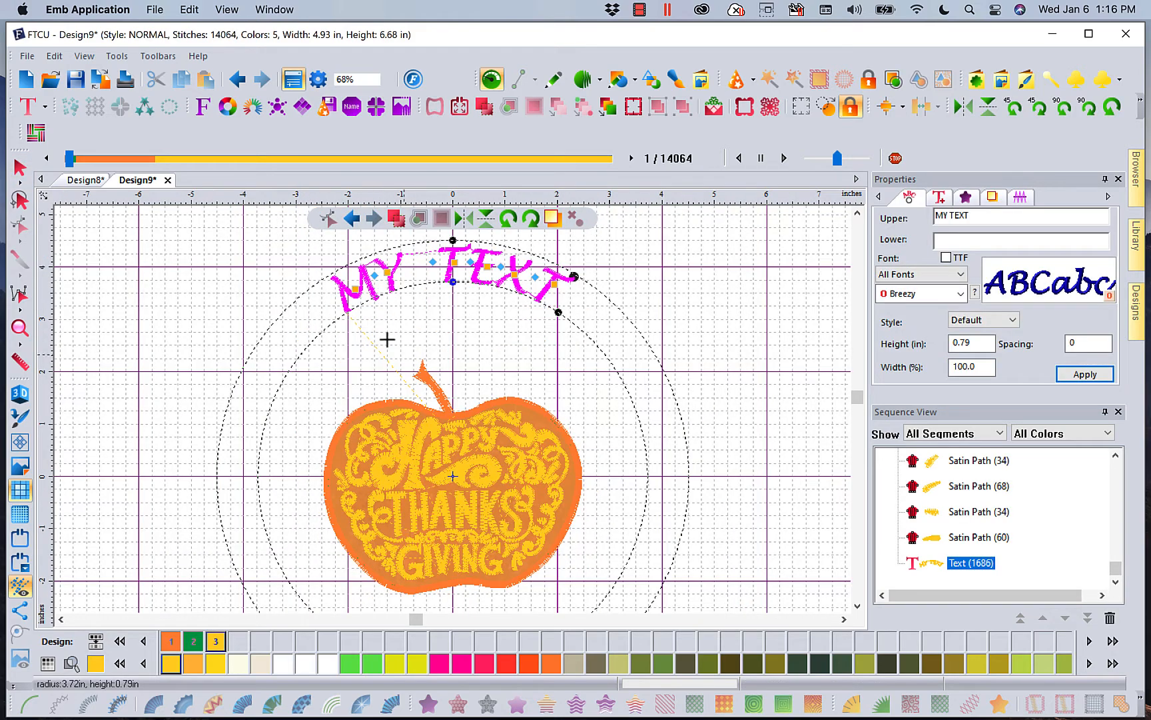
Step: Set the circle text to "I am" above and "Thankful" below, with a letter height of 0.5 in
{"action": "left_click_drag", "start_coordinate": [988, 216], "coordinate": [878, 226]}
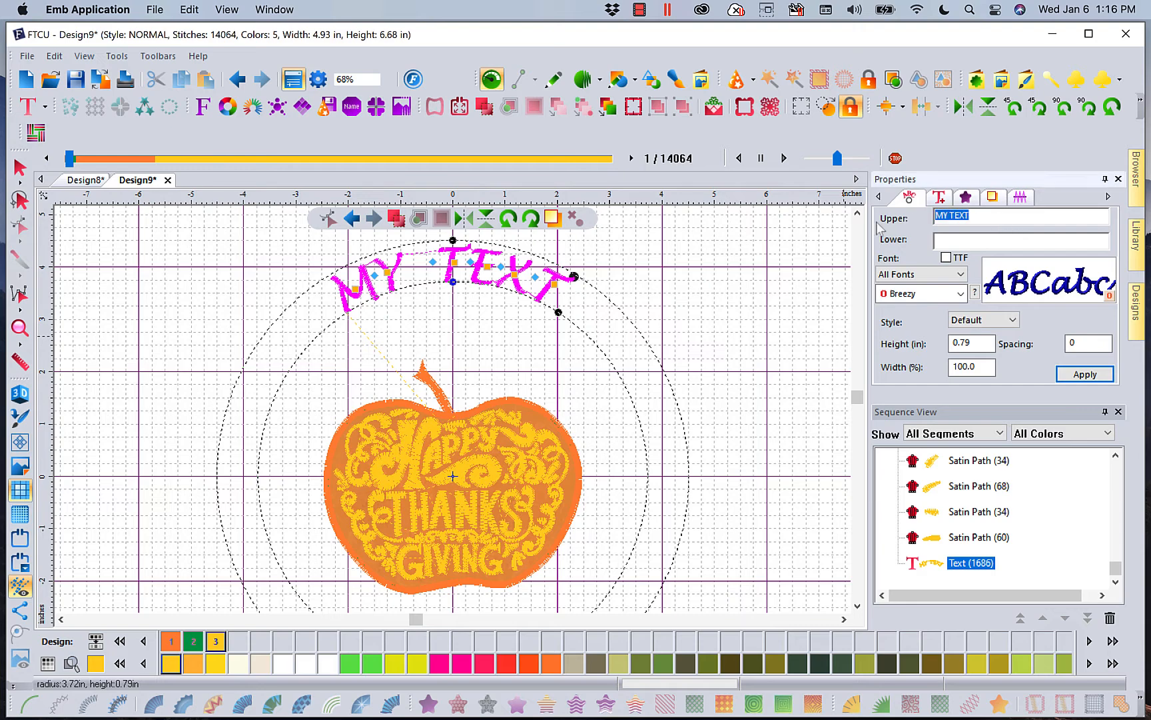
{"action": "type", "text": "I am"}
{"action": "left_click", "coordinate": [955, 241]}
{"action": "type", "text": "Thankful"}
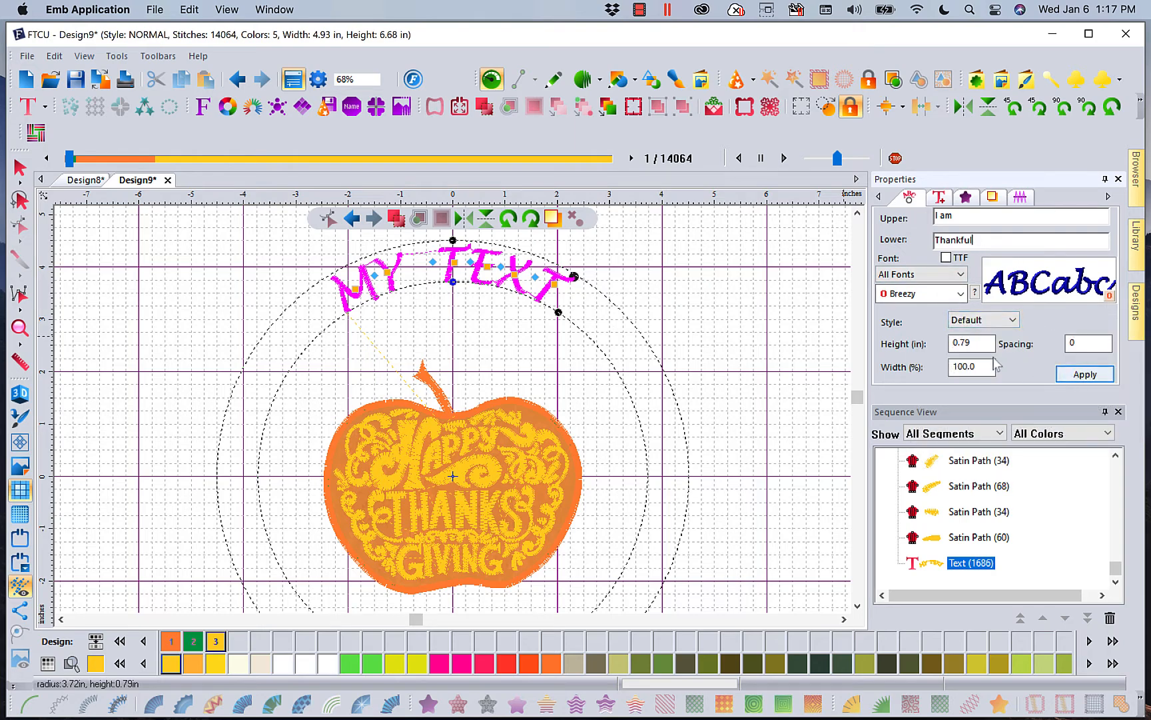
{"action": "left_click", "coordinate": [976, 343]}
{"action": "double_click", "coordinate": [976, 344]}
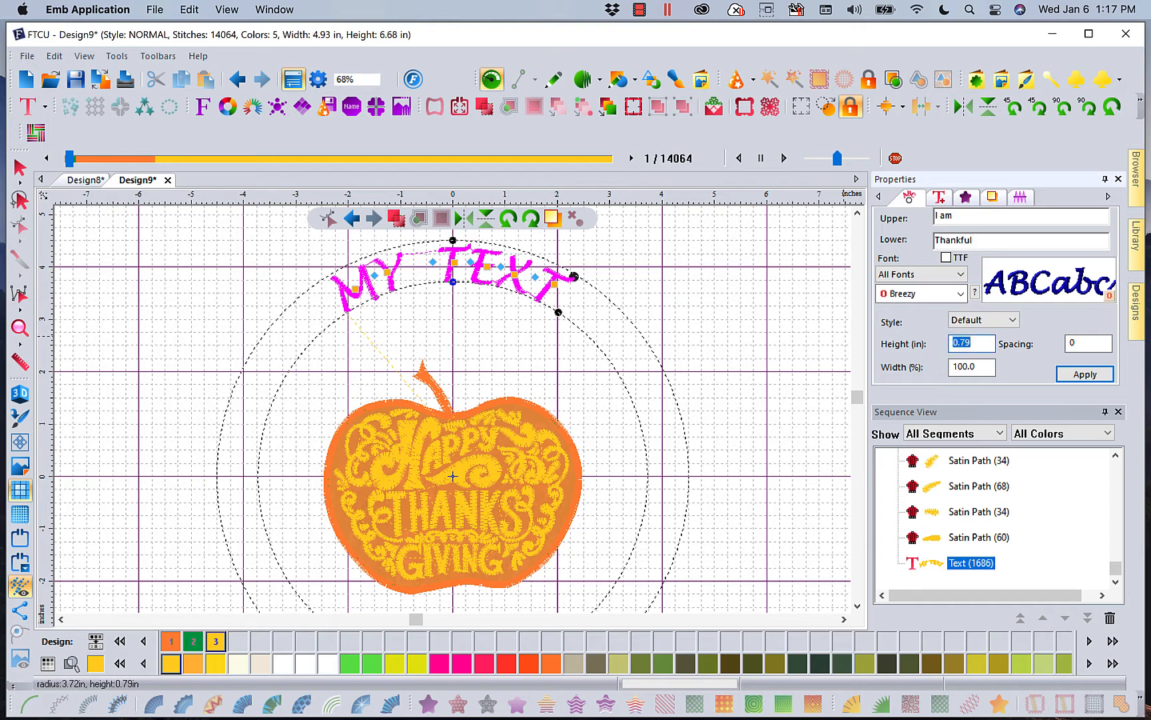
{"action": "type", "text": ".5"}
{"action": "left_click", "coordinate": [1084, 375]}
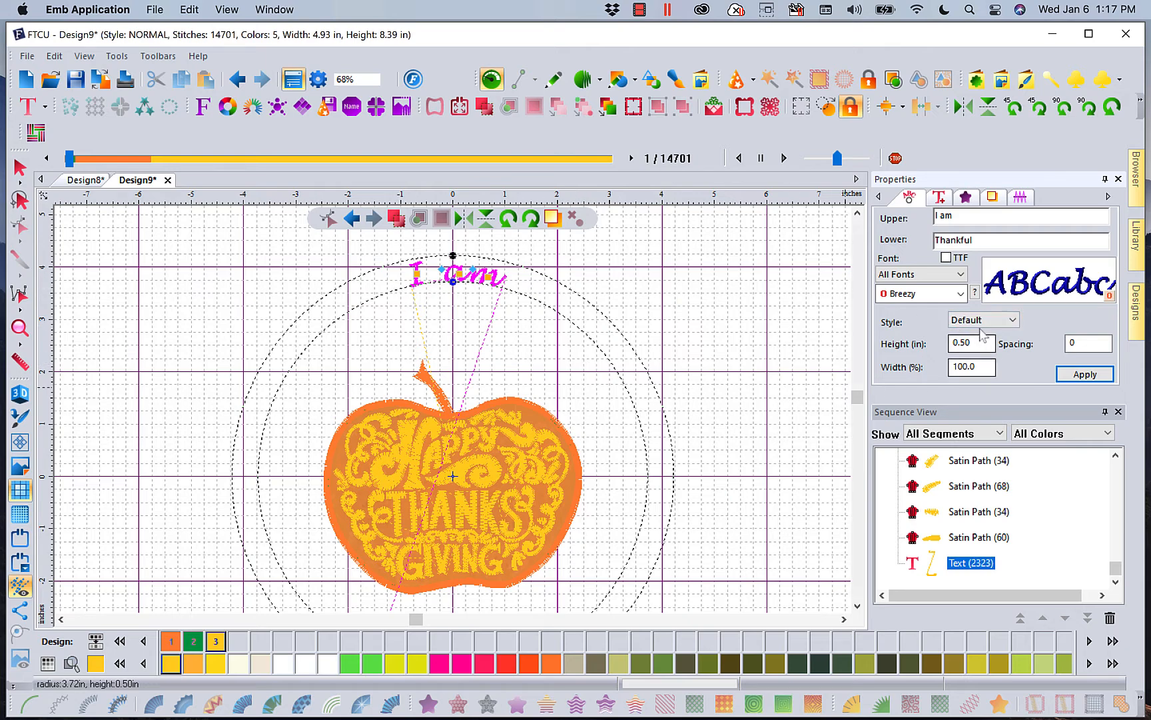
Step: Increase the circle text's letter height to 1 in
{"action": "left_click", "coordinate": [979, 343]}
{"action": "double_click", "coordinate": [979, 343]}
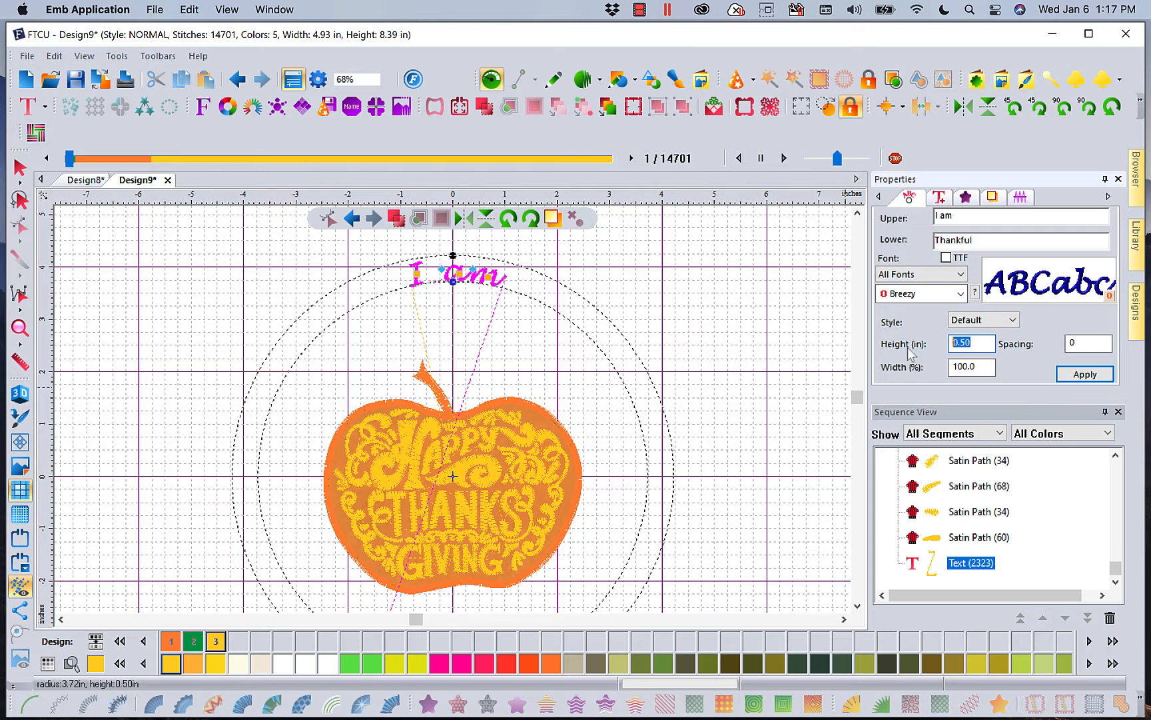
{"action": "type", "text": "1"}
{"action": "left_click", "coordinate": [1085, 375]}
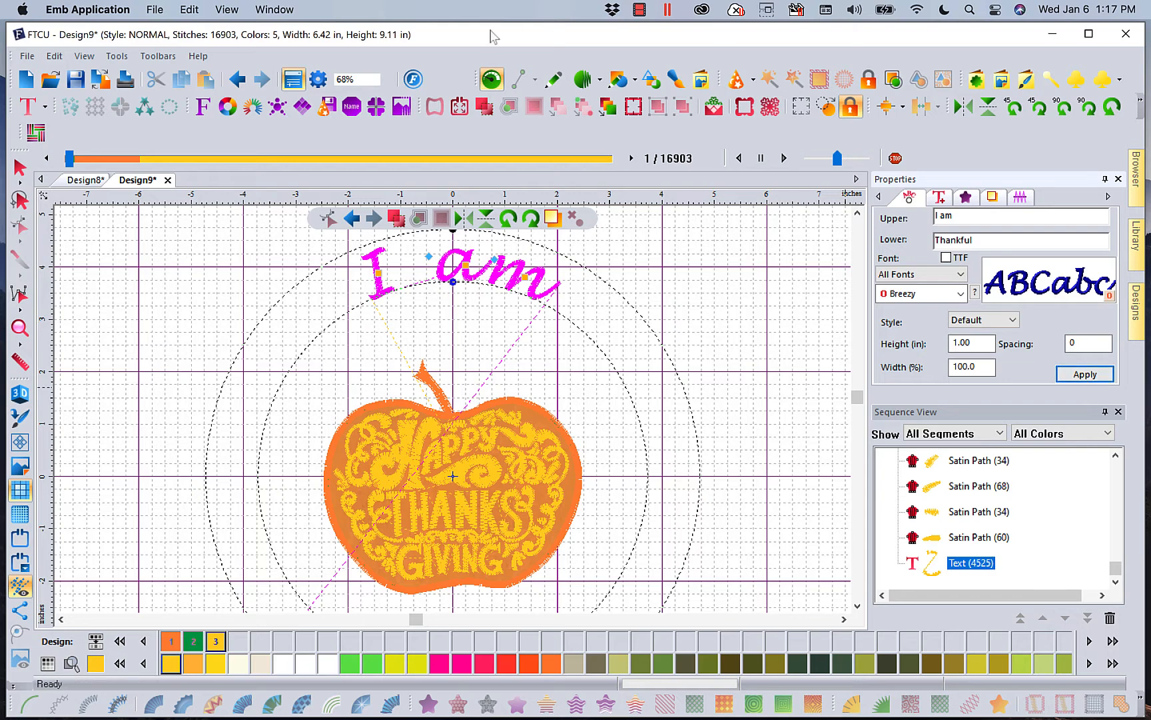
Step: Tighten the gap between "I" and "am" in the upper circle text
{"action": "left_click", "coordinate": [392, 81]}
{"action": "left_click", "coordinate": [358, 115]}
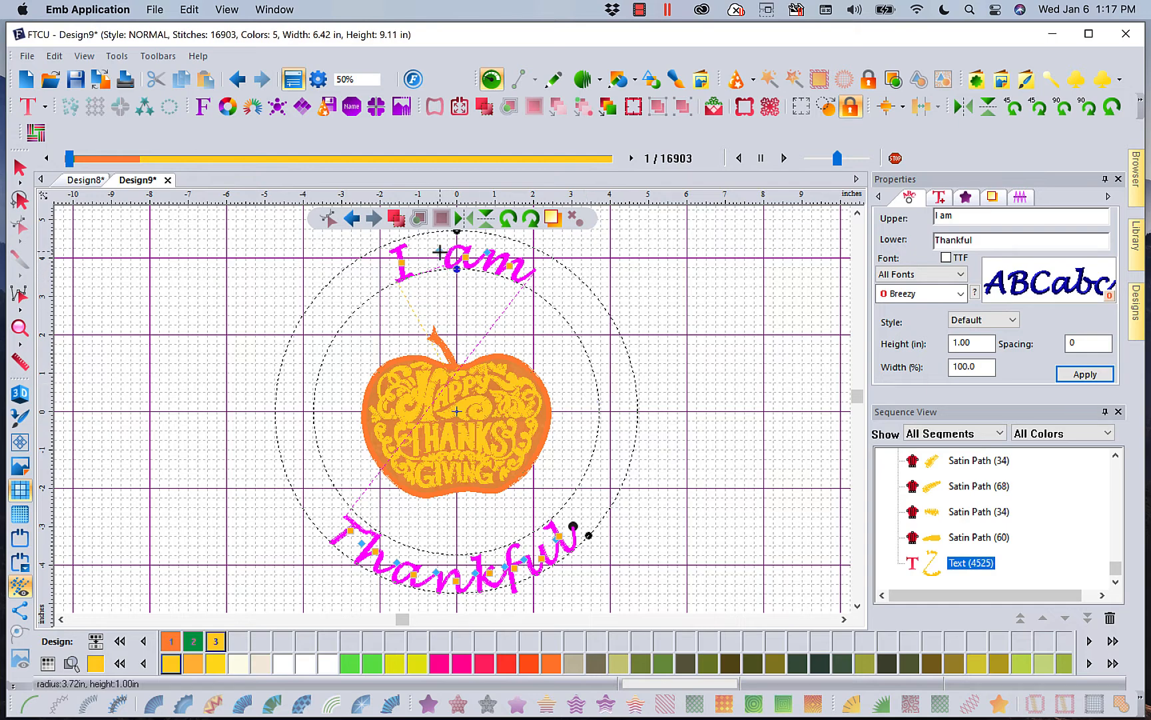
{"action": "mouse_move", "coordinate": [439, 252]}
{"action": "left_mouse_down"}
{"action": "mouse_move", "coordinate": [423, 257]}
{"action": "mouse_move", "coordinate": [435, 253]}
{"action": "left_mouse_up"}
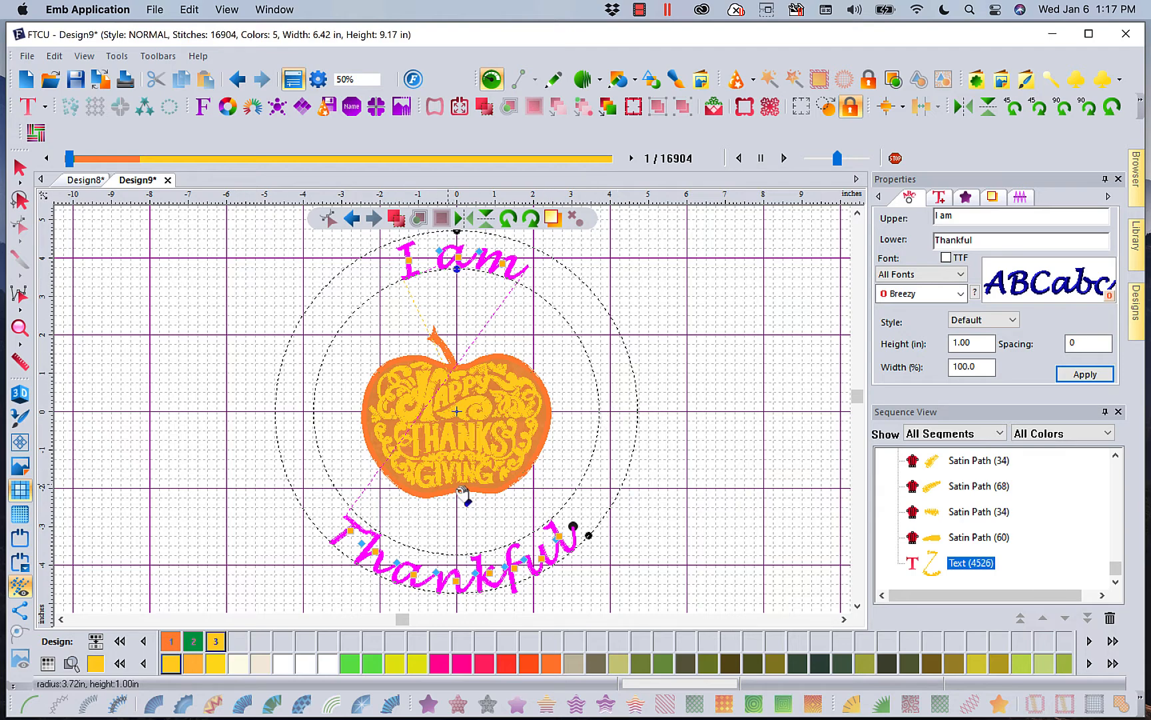
Step: Resize the circle text freehand to a height of about 1.04 in and a width of about 113.8%
{"action": "left_click", "coordinate": [857, 213]}
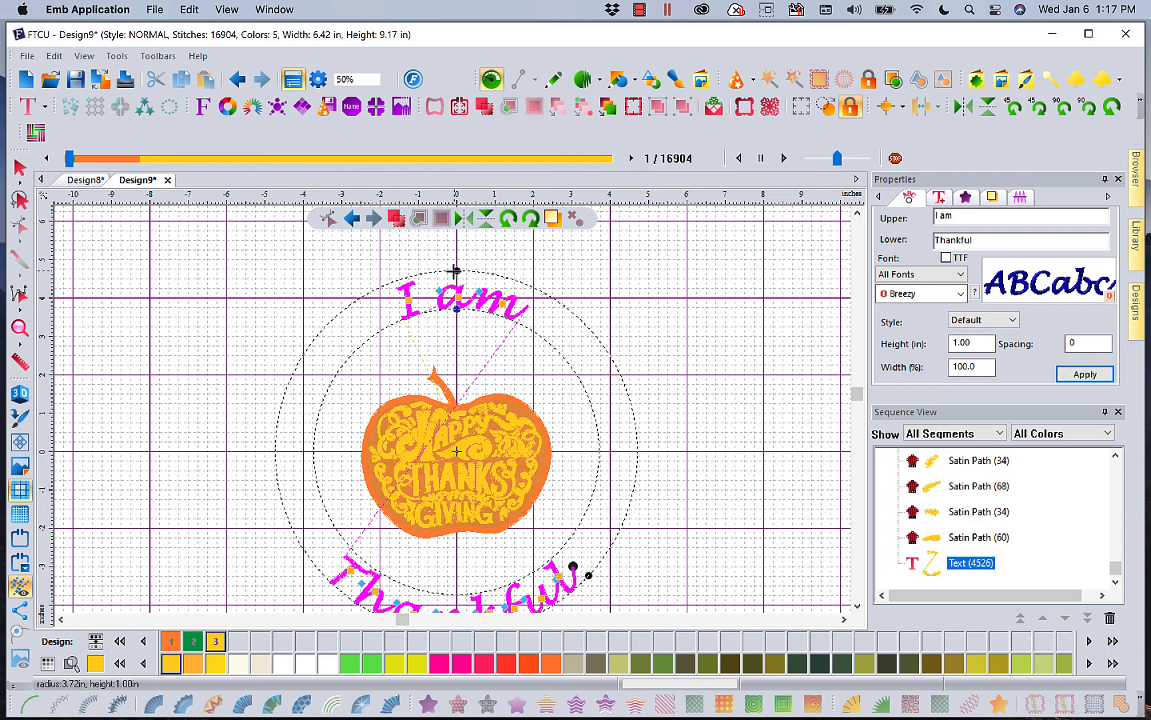
{"action": "mouse_move", "coordinate": [456, 269]}
{"action": "left_mouse_down"}
{"action": "mouse_move", "coordinate": [455, 240]}
{"action": "mouse_move", "coordinate": [457, 268]}
{"action": "left_mouse_up"}
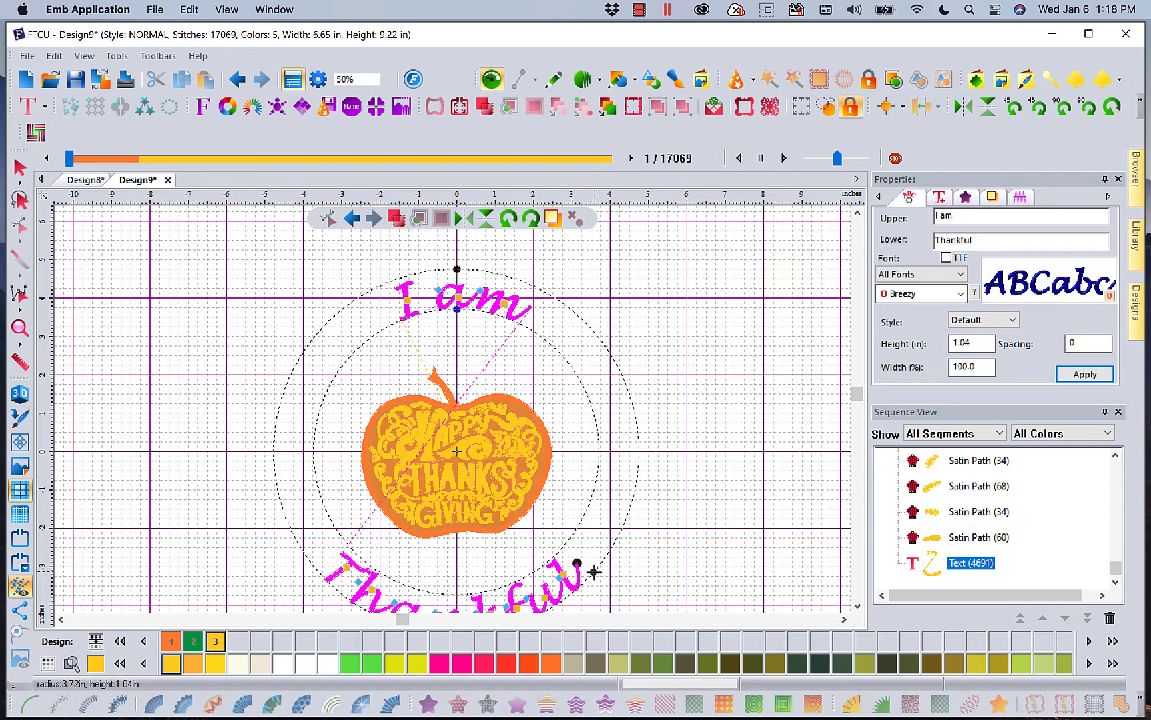
{"action": "left_click_drag", "start_coordinate": [594, 572], "coordinate": [587, 543]}
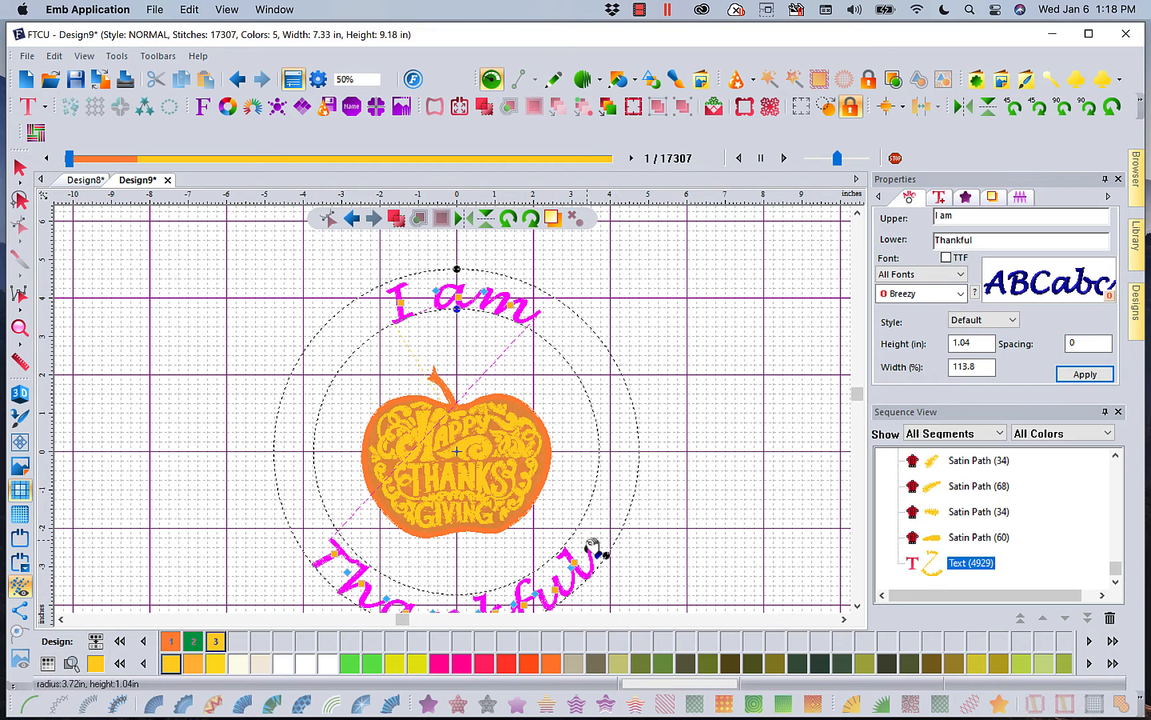
{"action": "left_click", "coordinate": [857, 214]}
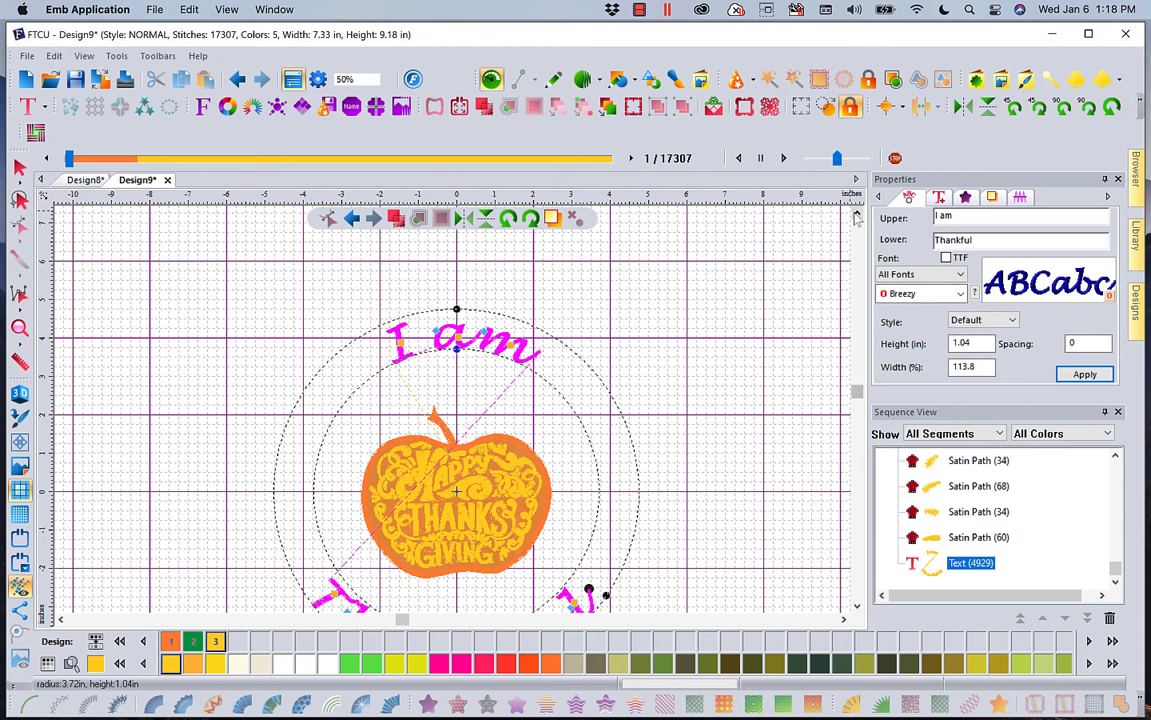
{"action": "left_click", "coordinate": [856, 606]}
{"action": "left_click", "coordinate": [856, 606]}
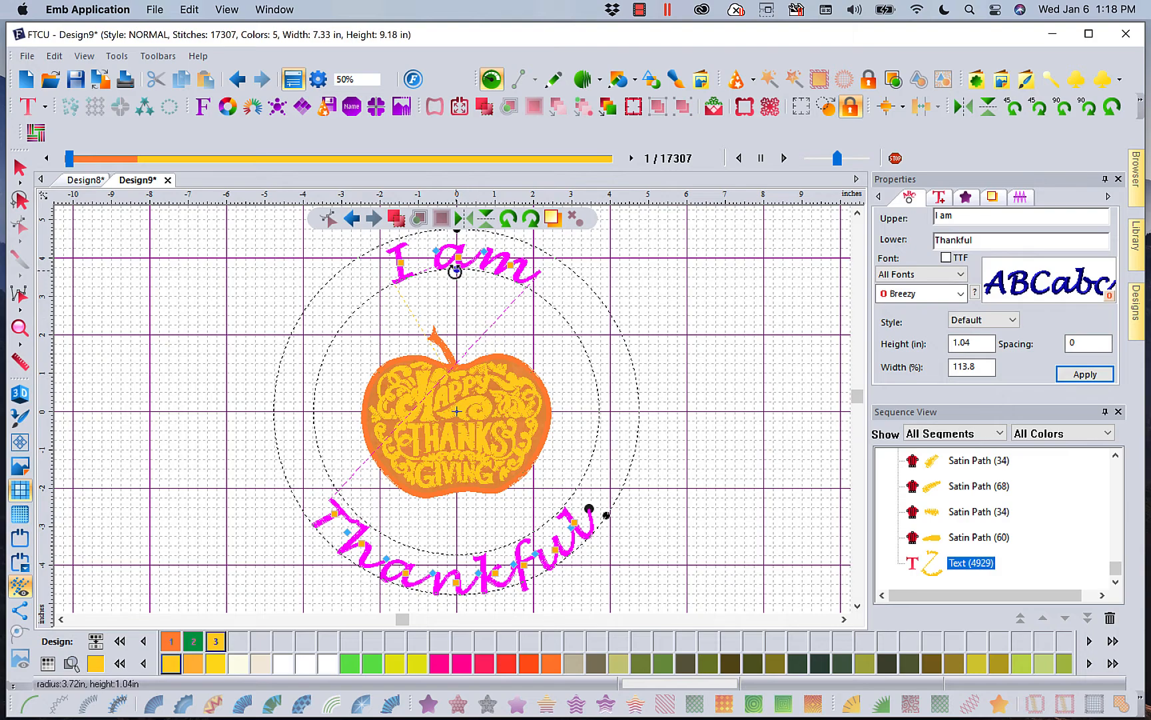
Step: Shrink the circle text freehand to a radius of about 2.62 in around the pumpkin
{"action": "left_click_drag", "start_coordinate": [454, 272], "coordinate": [445, 313]}
{"action": "left_click", "coordinate": [693, 482]}
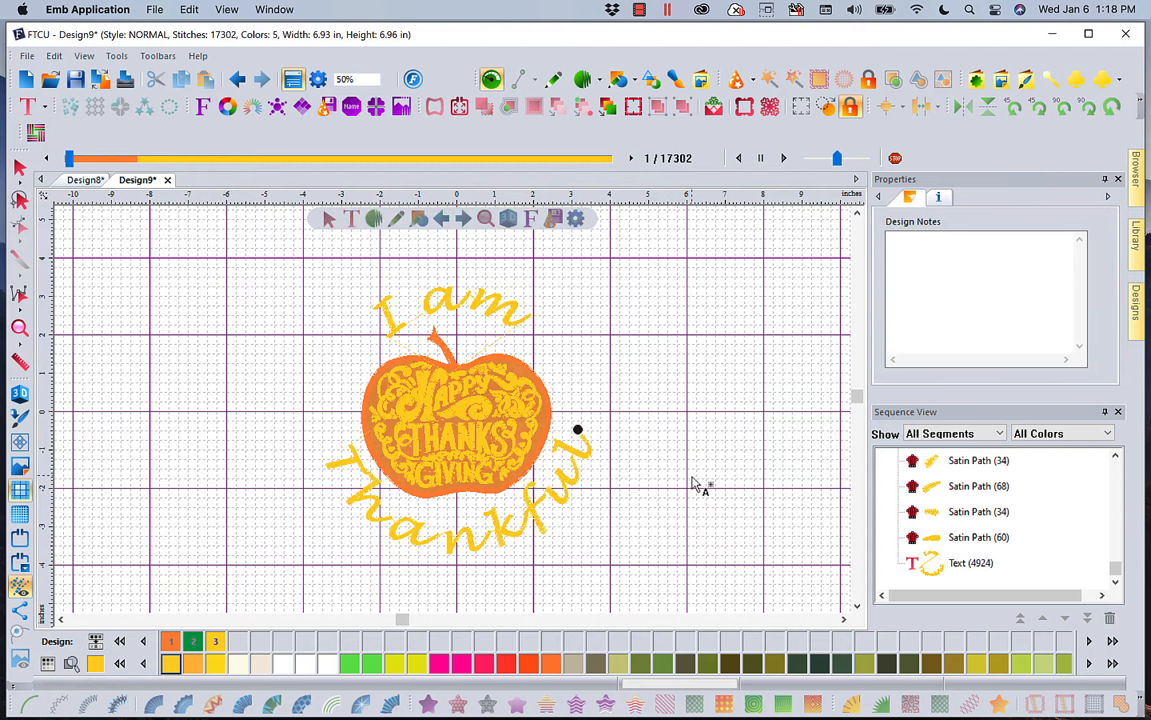
Step: Change the circle text's upper line to "Happy Thanksgiving" and clear its lower line
{"action": "left_click", "coordinate": [487, 549]}
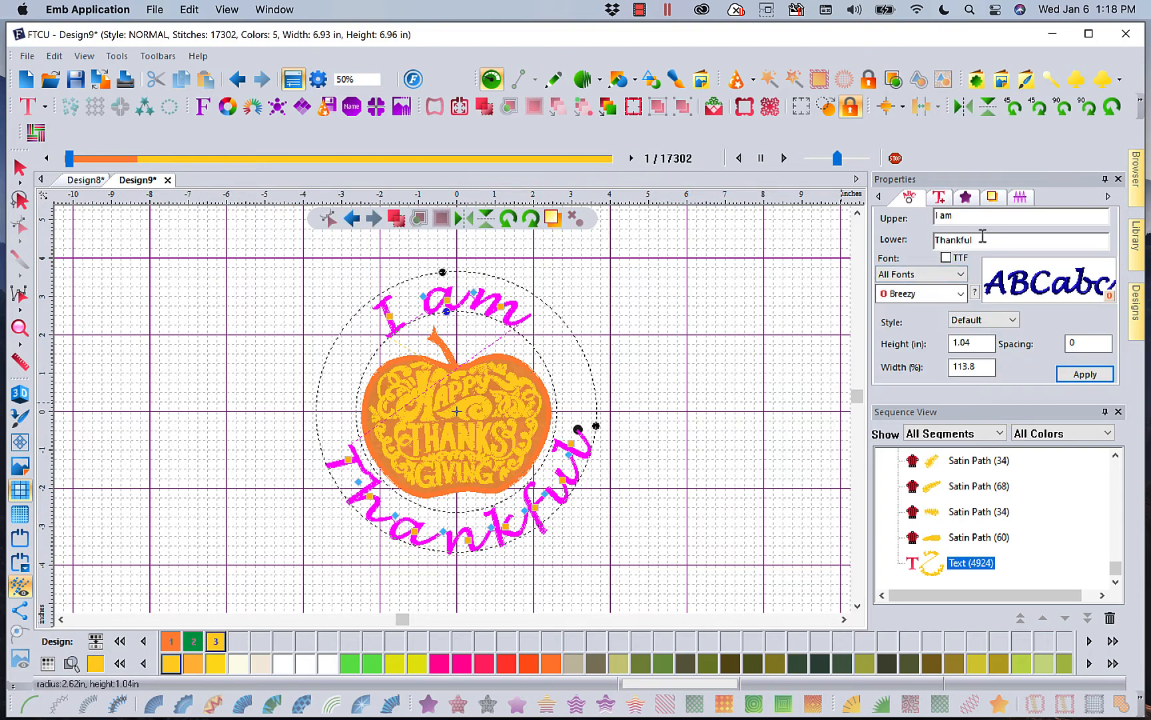
{"action": "left_click_drag", "start_coordinate": [983, 237], "coordinate": [878, 257]}
{"action": "left_click_drag", "start_coordinate": [955, 219], "coordinate": [871, 235]}
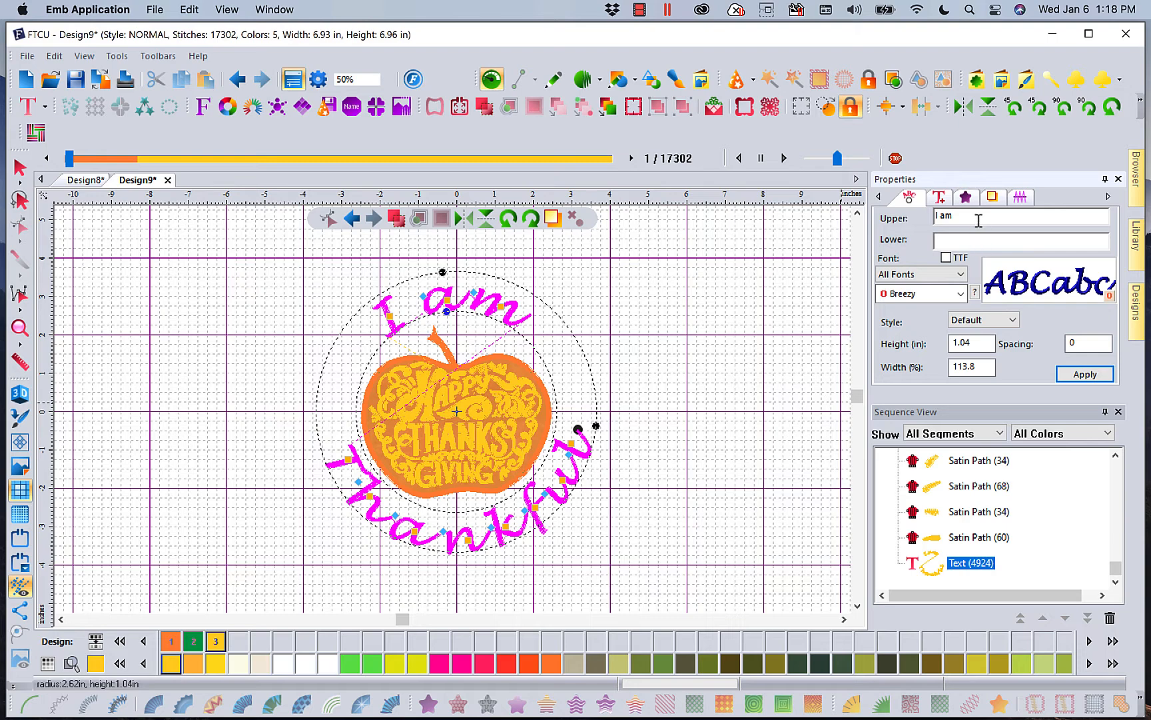
{"action": "left_click_drag", "start_coordinate": [971, 216], "coordinate": [888, 226]}
{"action": "type", "text": "Happy"}
{"action": "left_click", "coordinate": [1078, 377]}
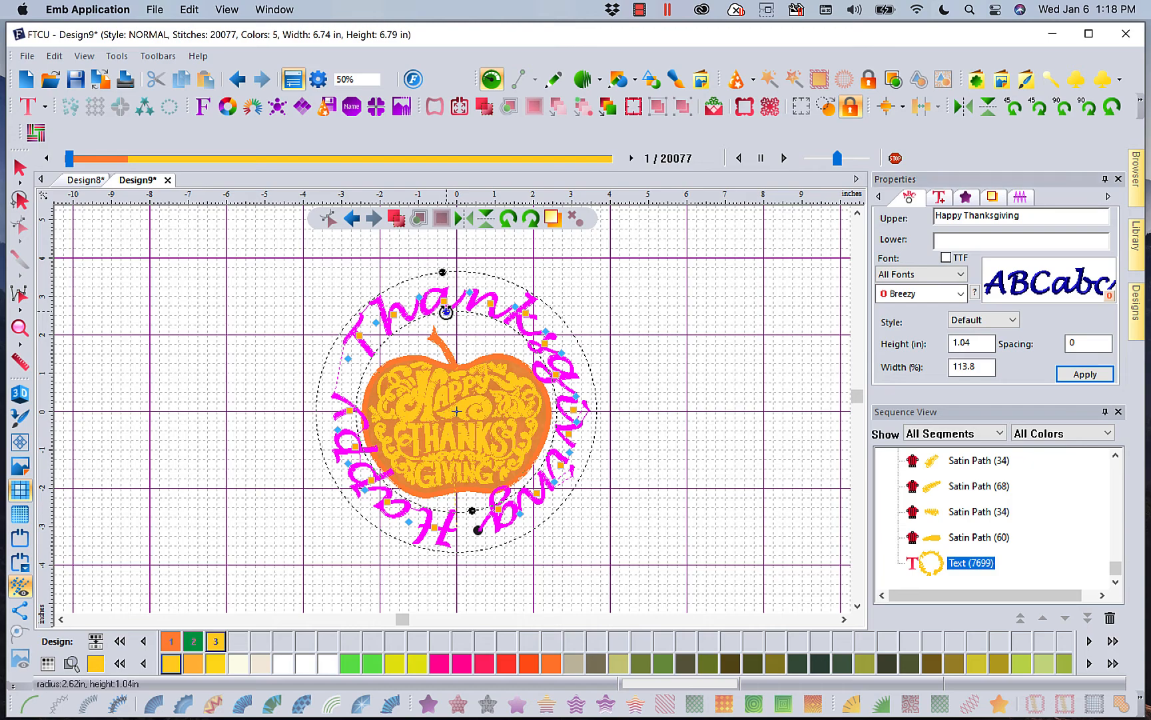
Step: Enlarge the "Happy Thanksgiving" circle text freehand to a radius of about 8.44 in and fit the design in view
{"action": "left_click_drag", "start_coordinate": [446, 311], "coordinate": [478, 87]}
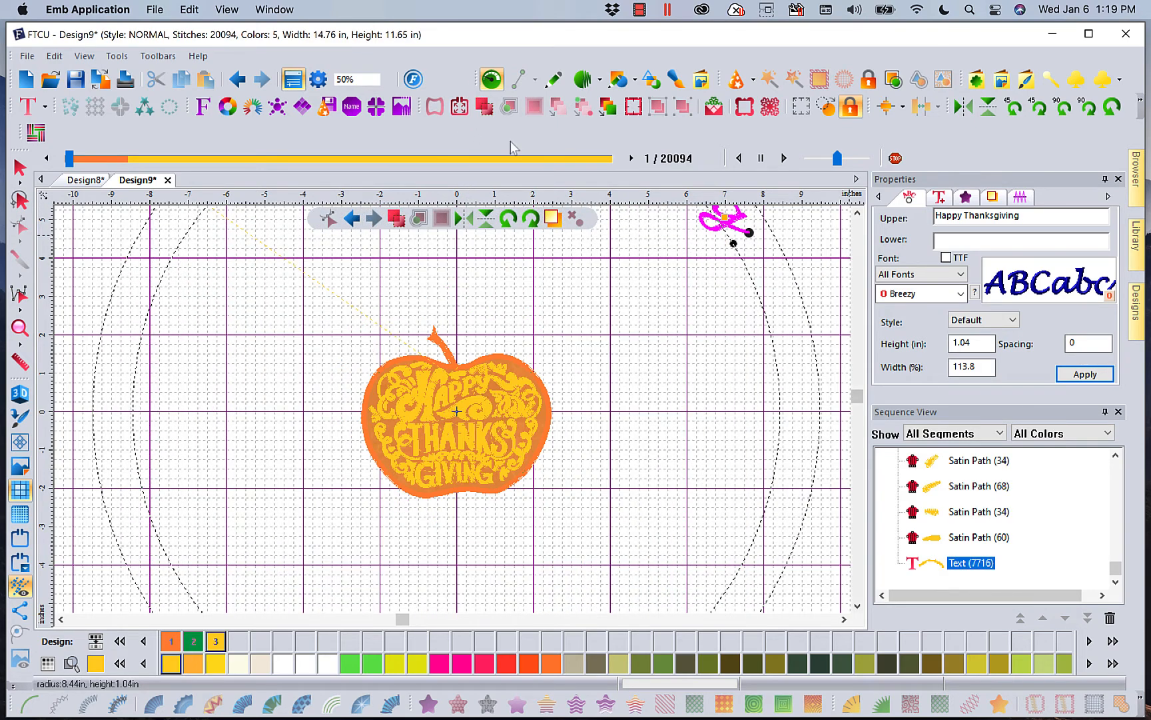
{"action": "left_click", "coordinate": [390, 79]}
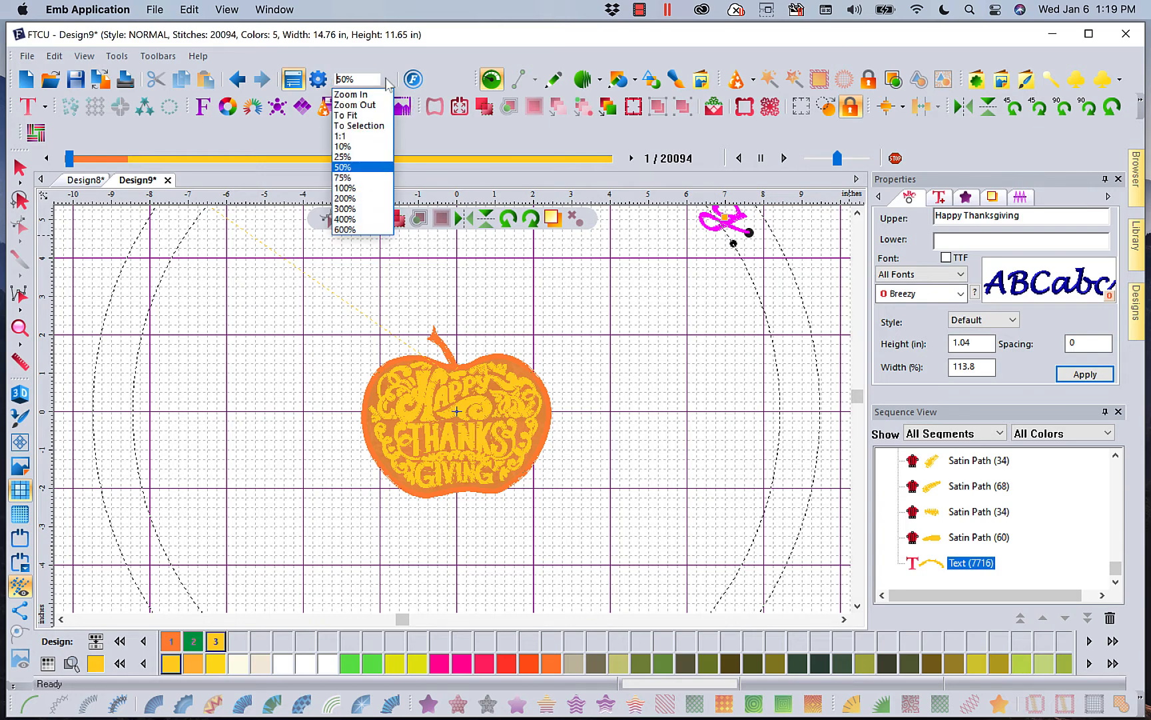
{"action": "left_click", "coordinate": [349, 116]}
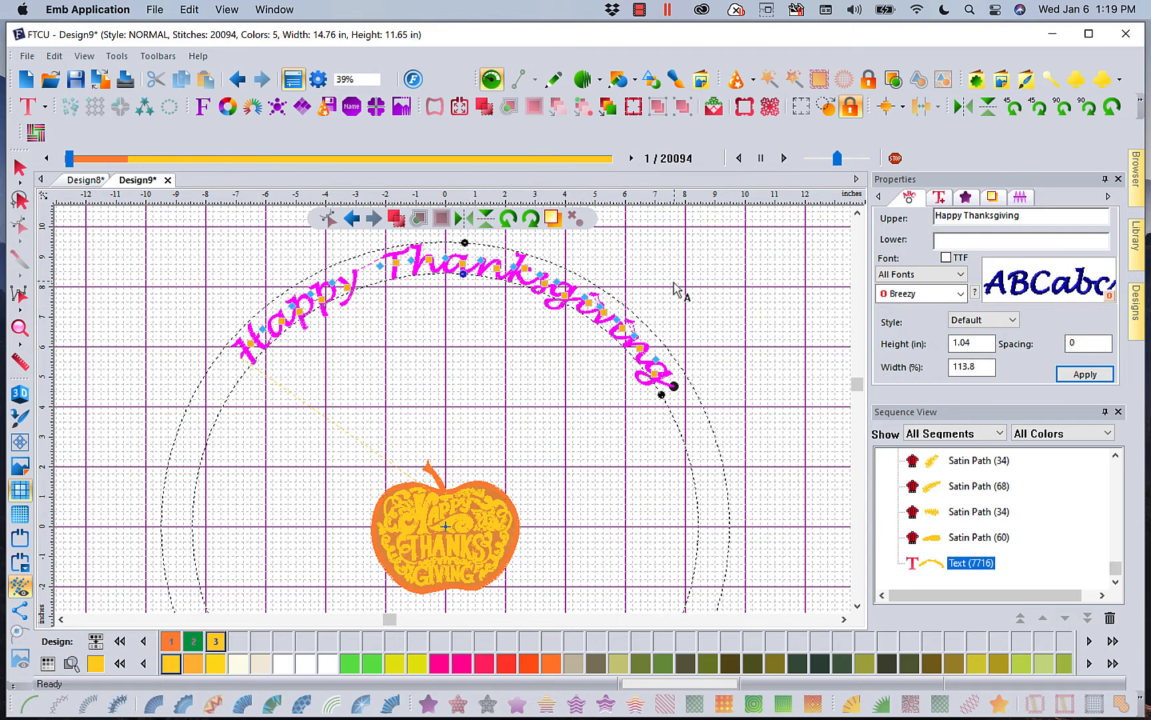
Step: Move the "Happy Thanksgiving" arc down so it sits just above the pumpkin
{"action": "left_click", "coordinate": [19, 167]}
{"action": "left_click", "coordinate": [320, 321]}
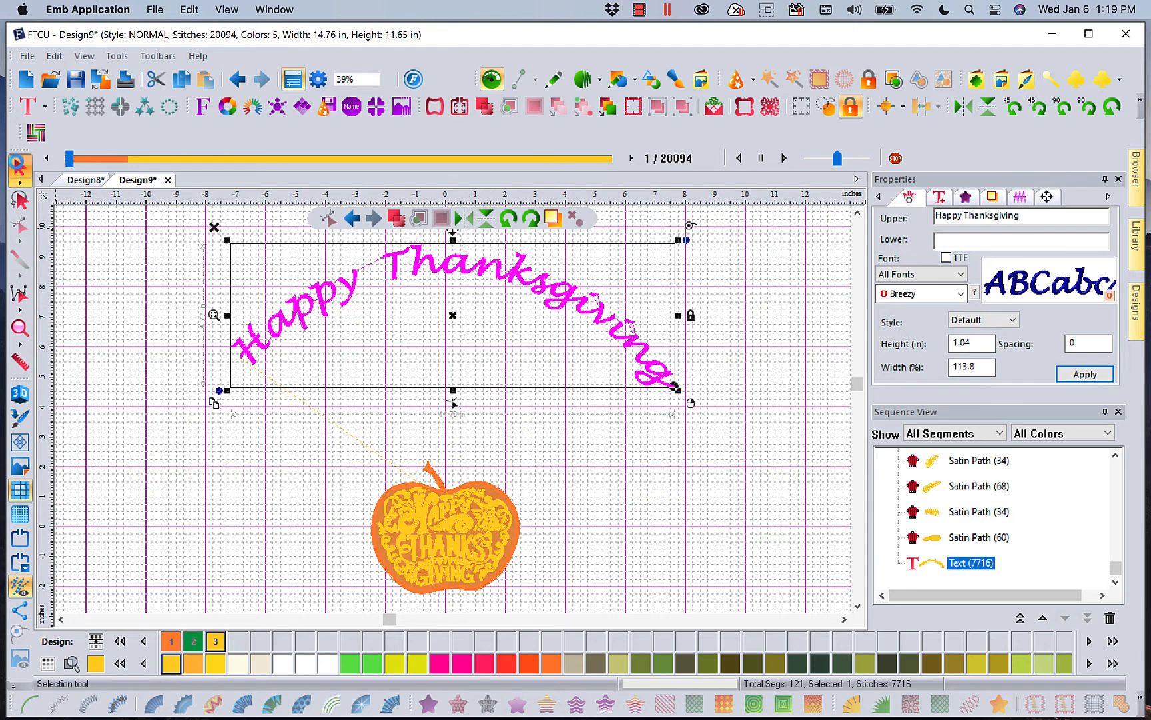
{"action": "left_click_drag", "start_coordinate": [458, 321], "coordinate": [453, 490]}
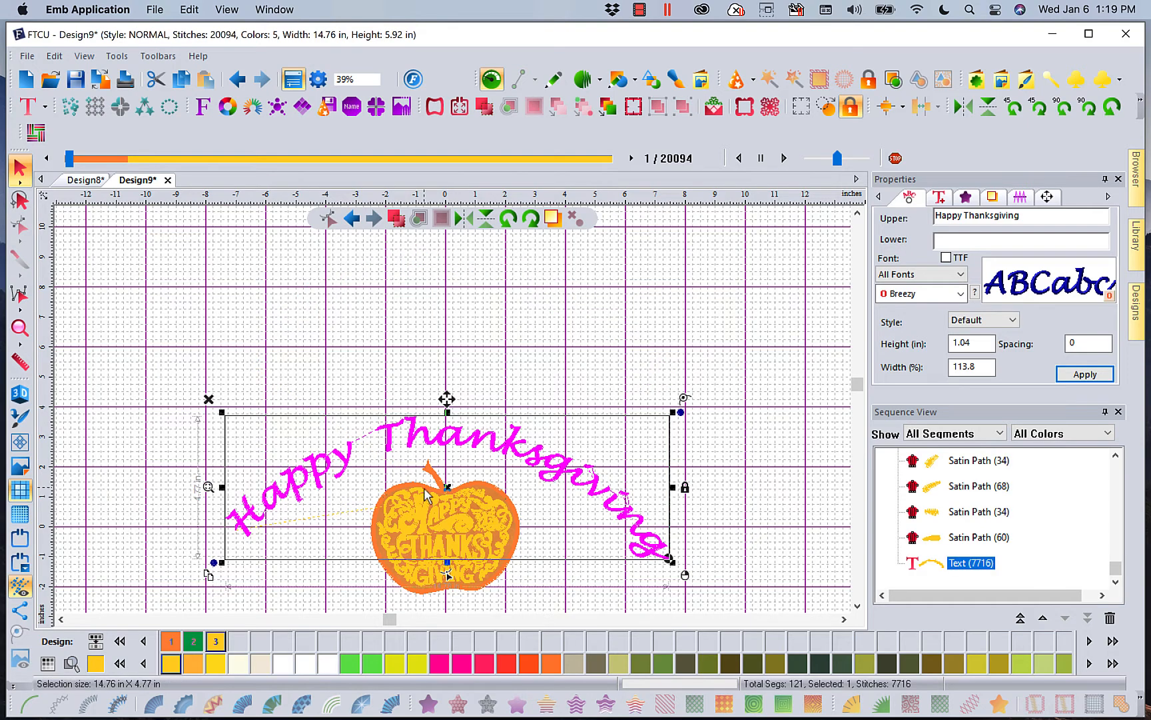
Step: Reduce the arc text's radius freehand to about 5.46 in and move it back up over the pumpkin
{"action": "left_click", "coordinate": [45, 107]}
{"action": "left_click", "coordinate": [50, 130]}
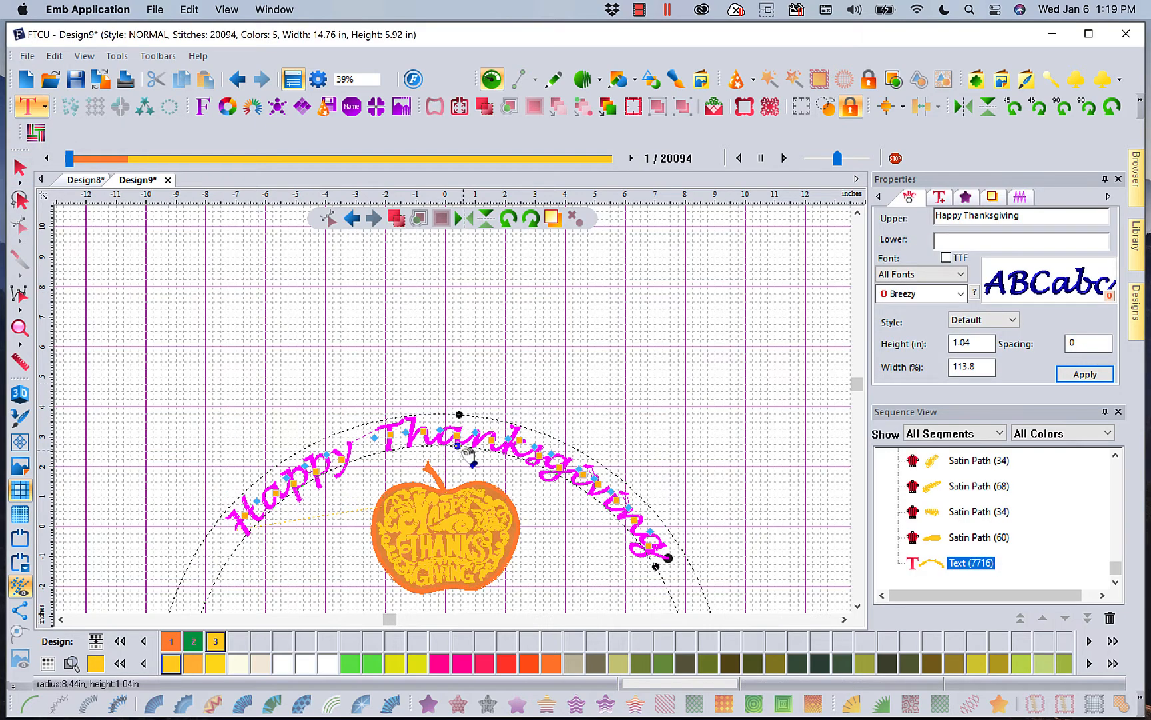
{"action": "left_click_drag", "start_coordinate": [457, 449], "coordinate": [445, 535]}
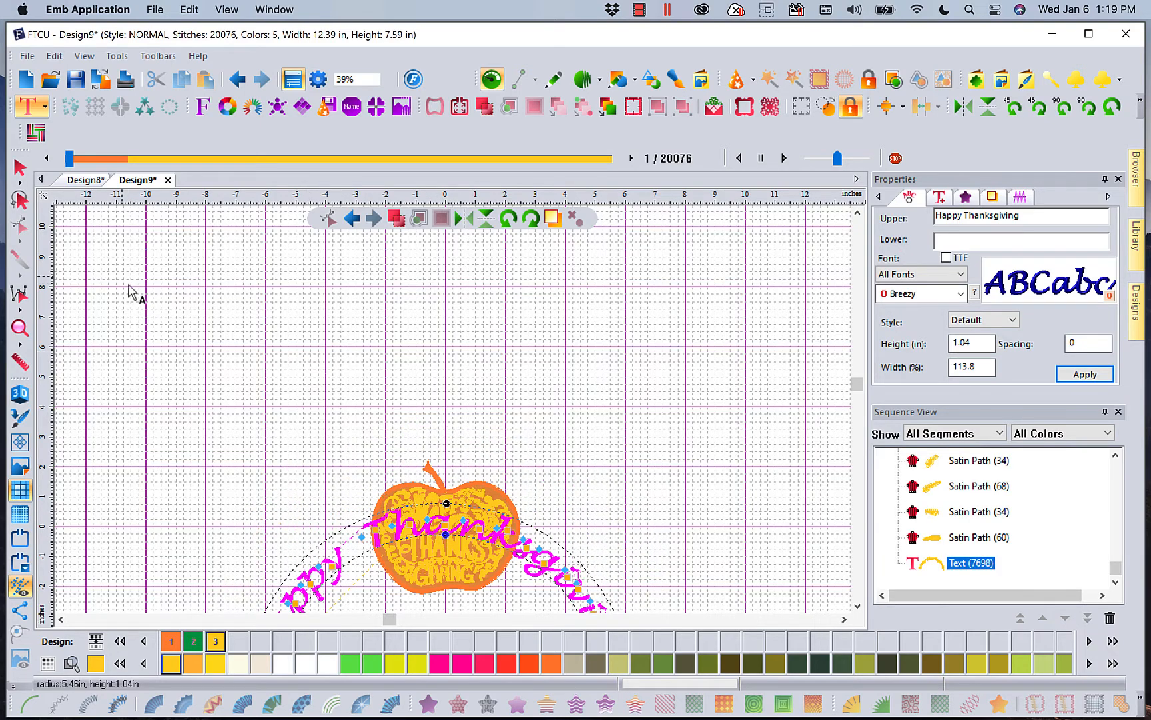
{"action": "left_click", "coordinate": [20, 168]}
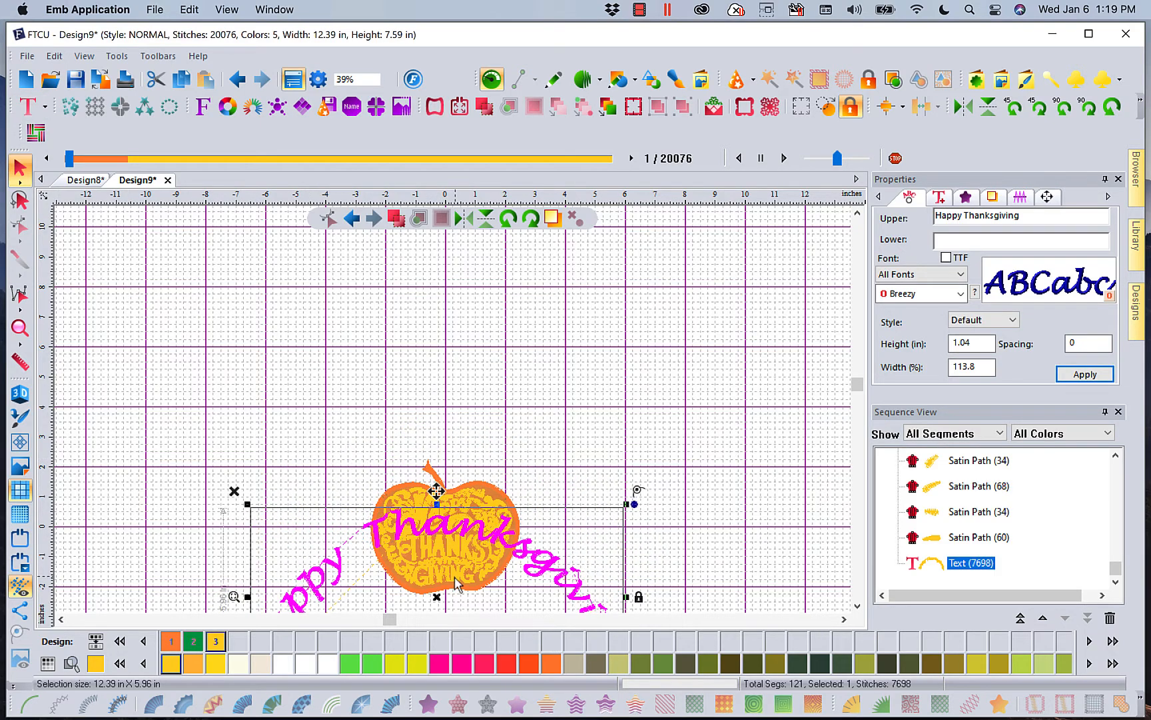
{"action": "left_click_drag", "start_coordinate": [444, 601], "coordinate": [445, 512]}
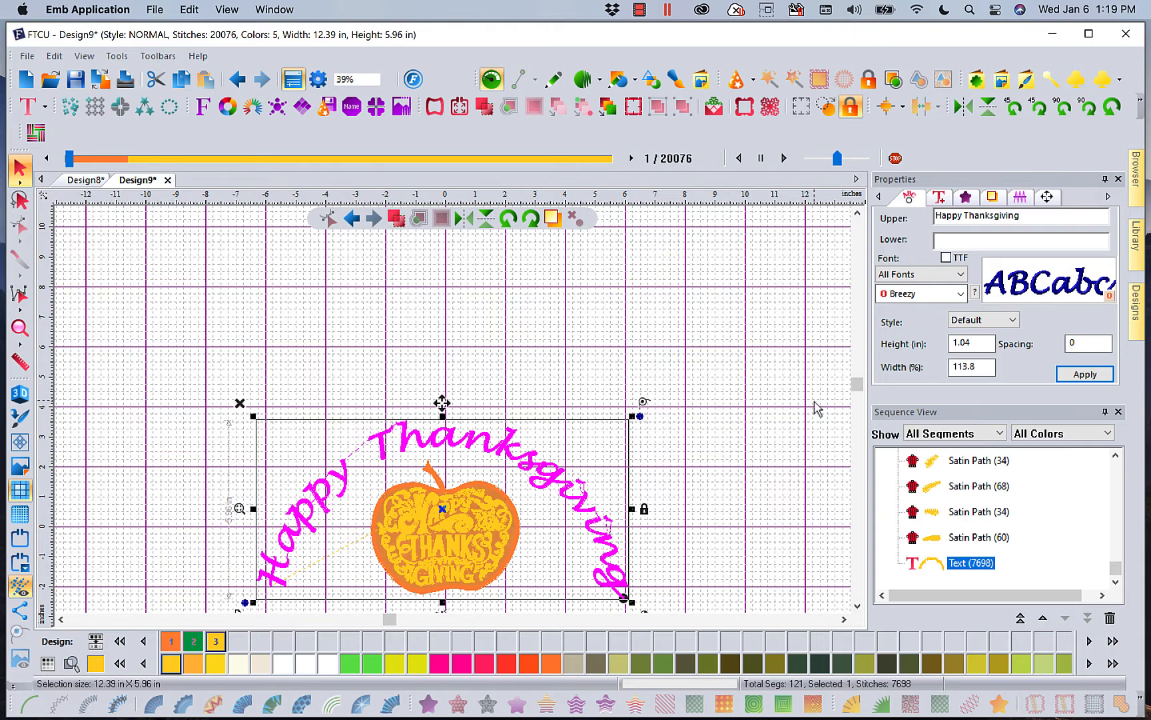
Step: Set the "Happy Thanksgiving" arc text's width to 80%
{"action": "left_click", "coordinate": [985, 367]}
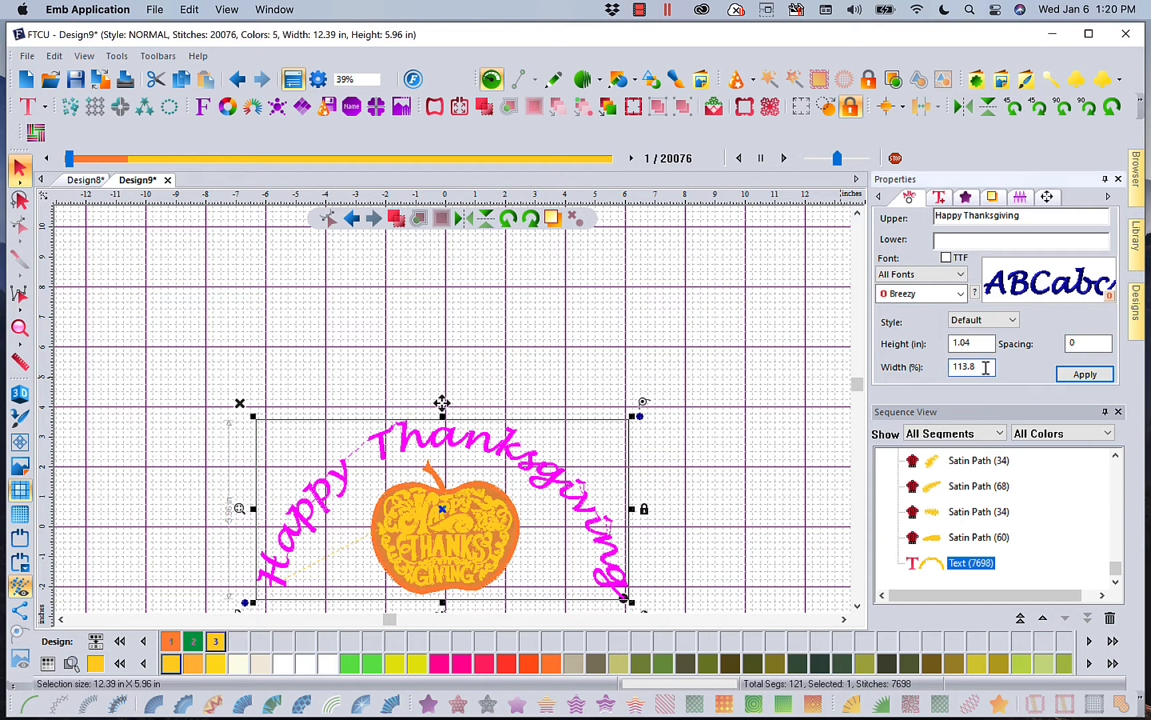
{"action": "double_click", "coordinate": [985, 367]}
{"action": "type", "text": "80"}
{"action": "left_click", "coordinate": [1090, 368]}
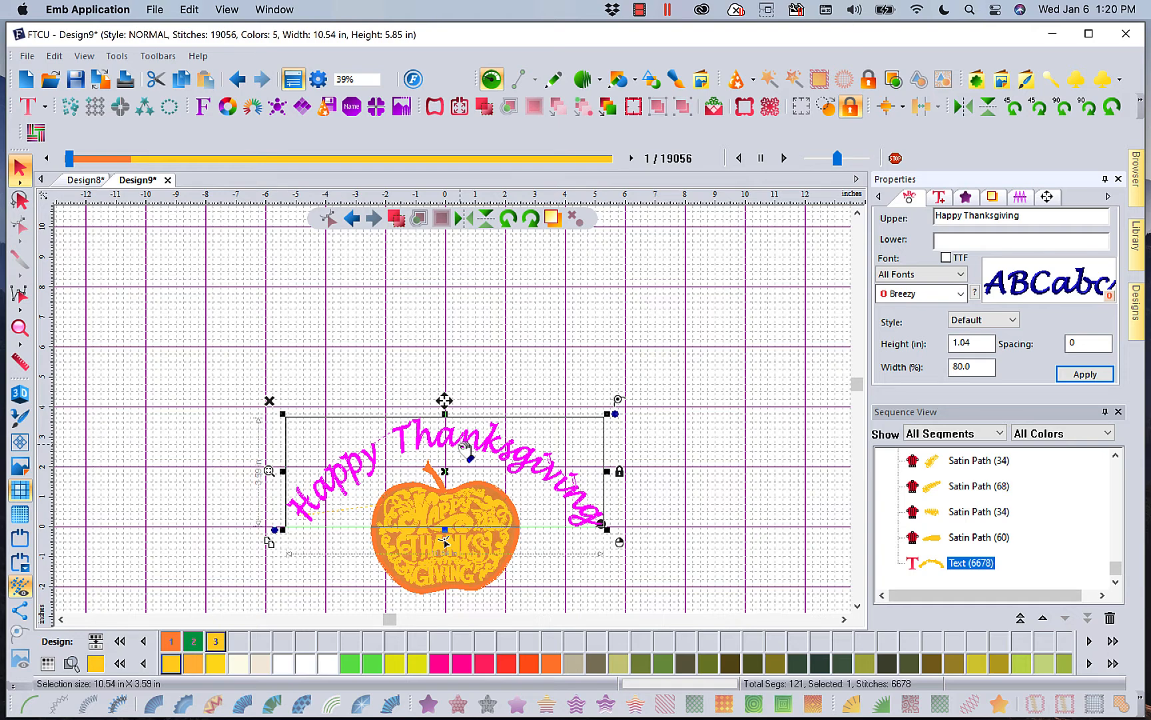
Step: Create a new design and place a vertical text object near the centre of the page
{"action": "left_click", "coordinate": [29, 84]}
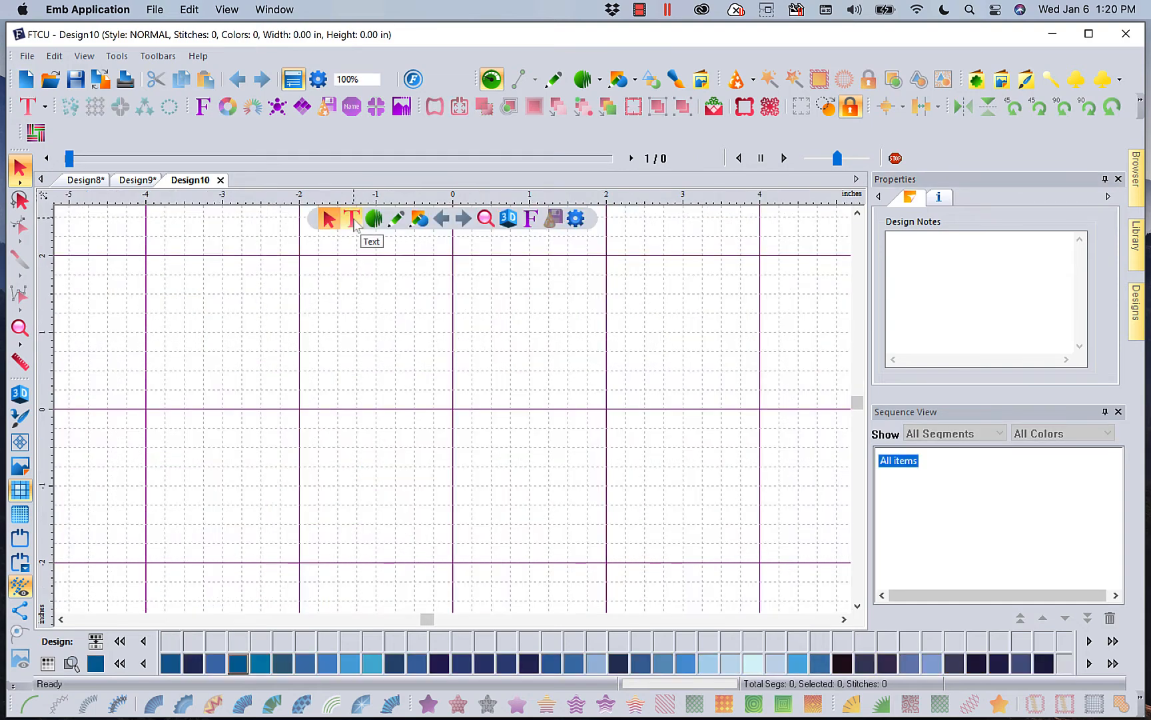
{"action": "left_click", "coordinate": [353, 220]}
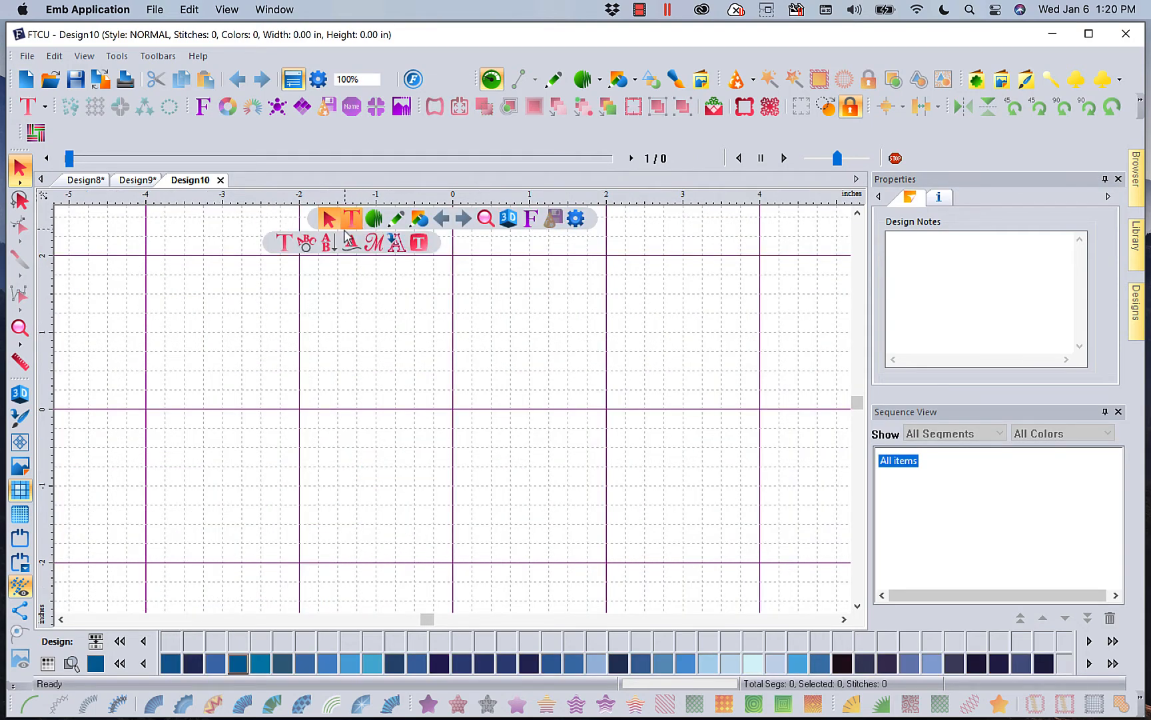
{"action": "left_click", "coordinate": [326, 243]}
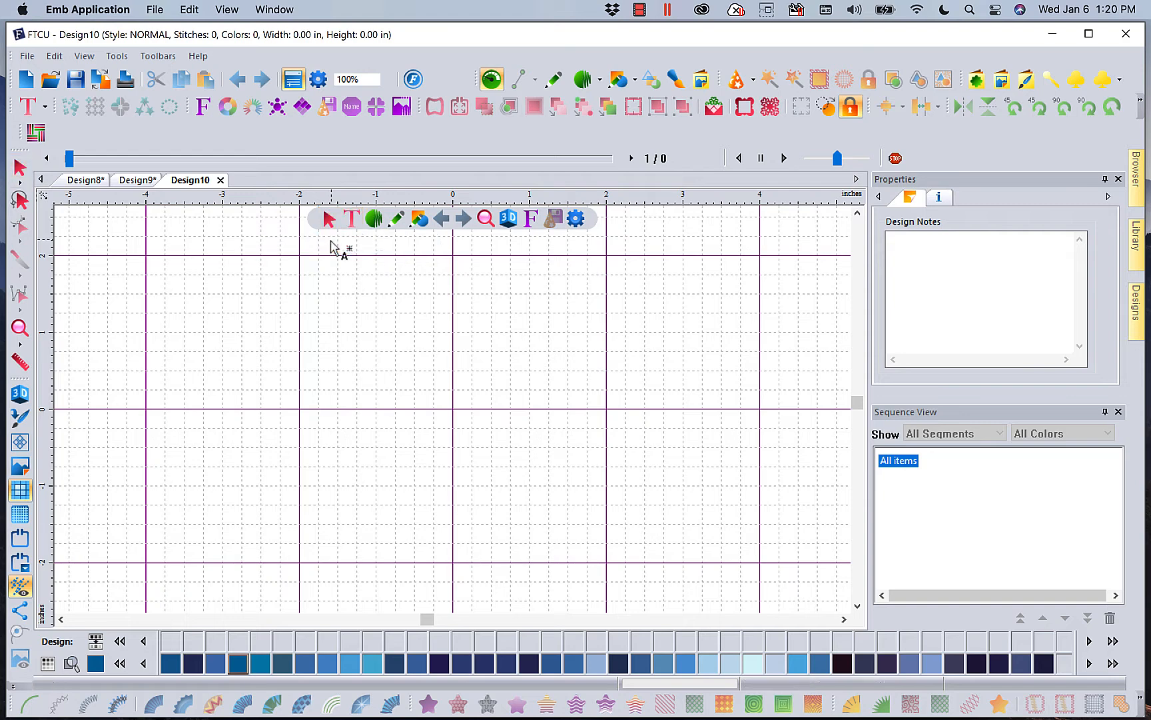
{"action": "left_click", "coordinate": [407, 376]}
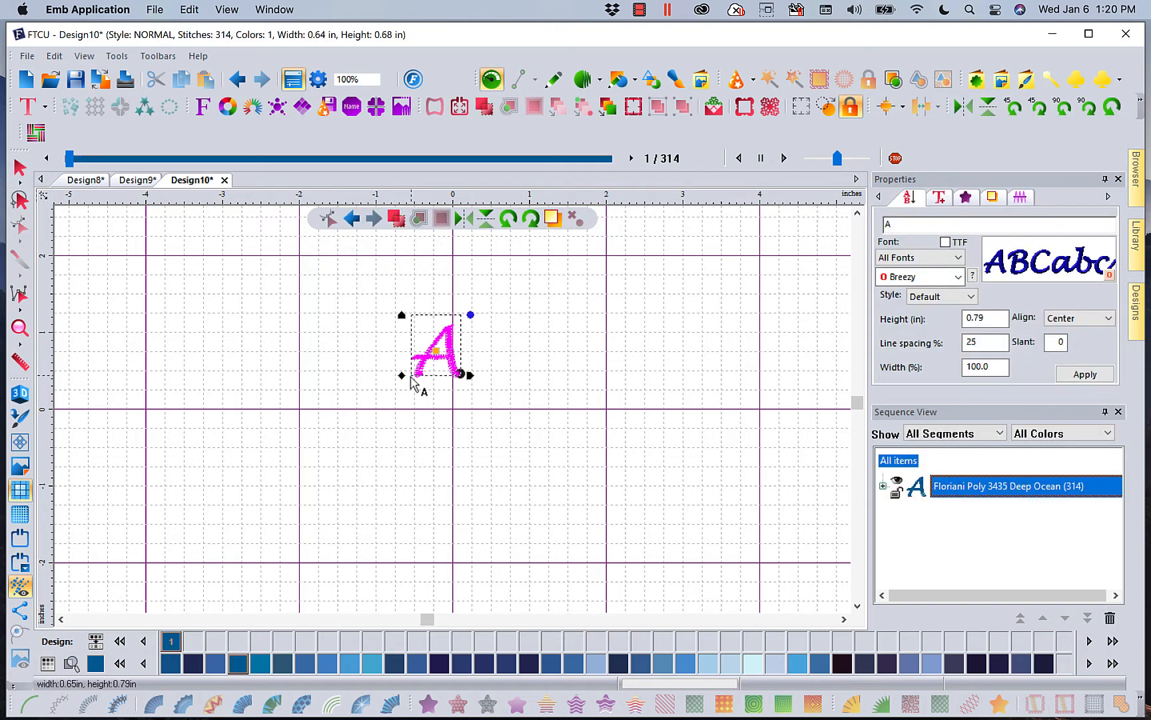
Step: Set the vertical text to a first name in the Compact Block font with a height of 0.5 in
{"action": "left_click_drag", "start_coordinate": [908, 228], "coordinate": [860, 229]}
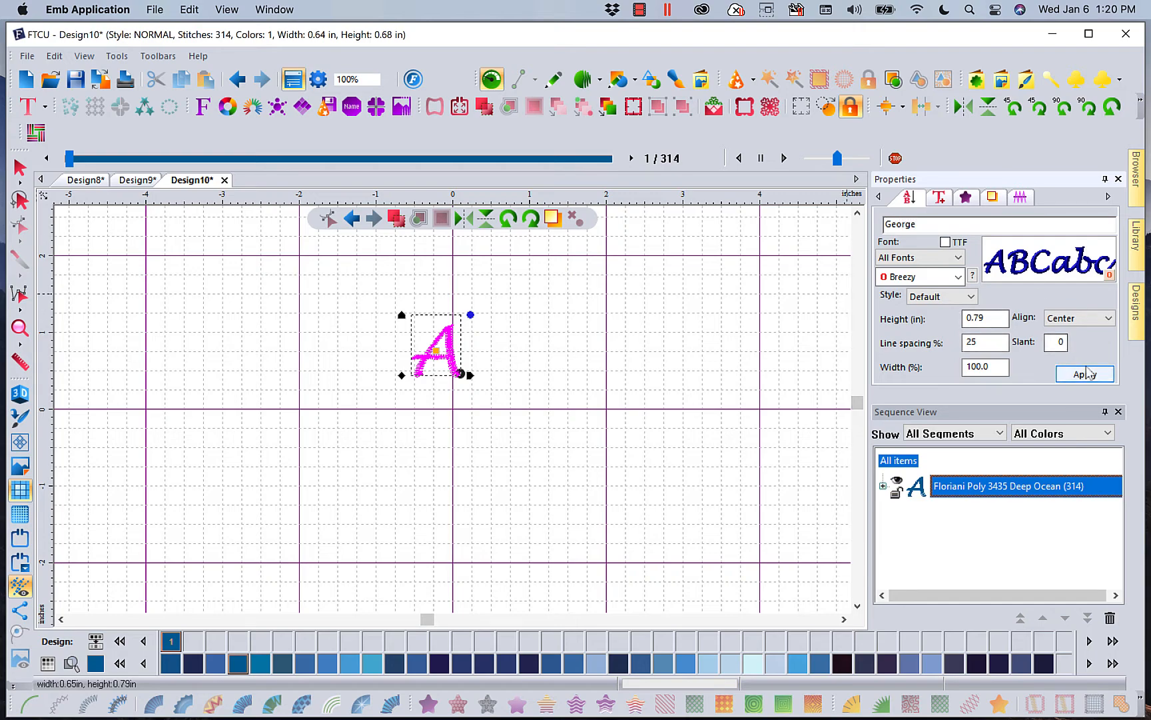
{"action": "left_click", "coordinate": [958, 277]}
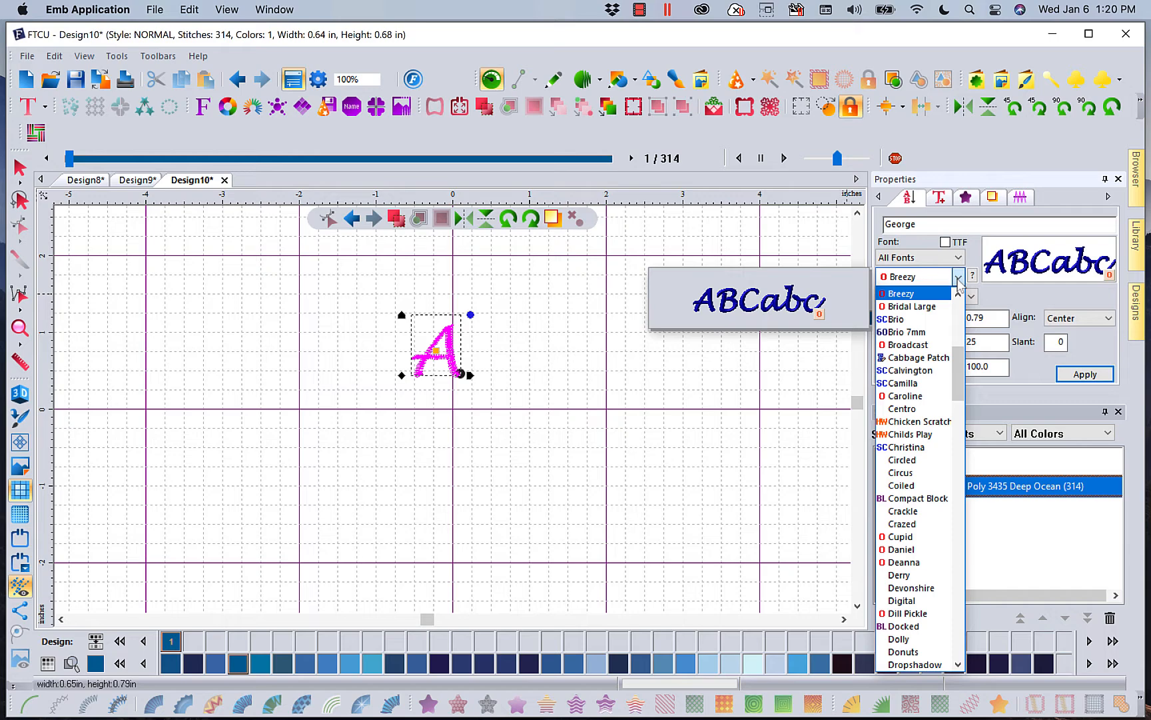
{"action": "left_click", "coordinate": [939, 500]}
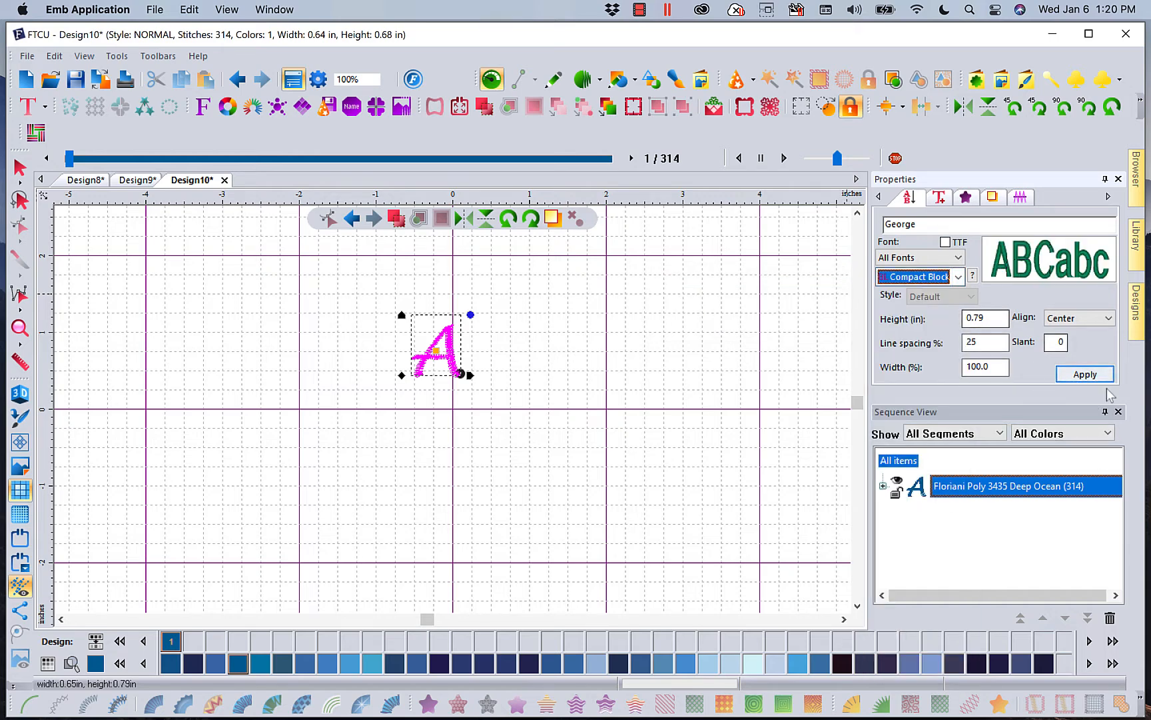
{"action": "left_click", "coordinate": [988, 318]}
{"action": "left_click_drag", "start_coordinate": [988, 318], "coordinate": [928, 322]}
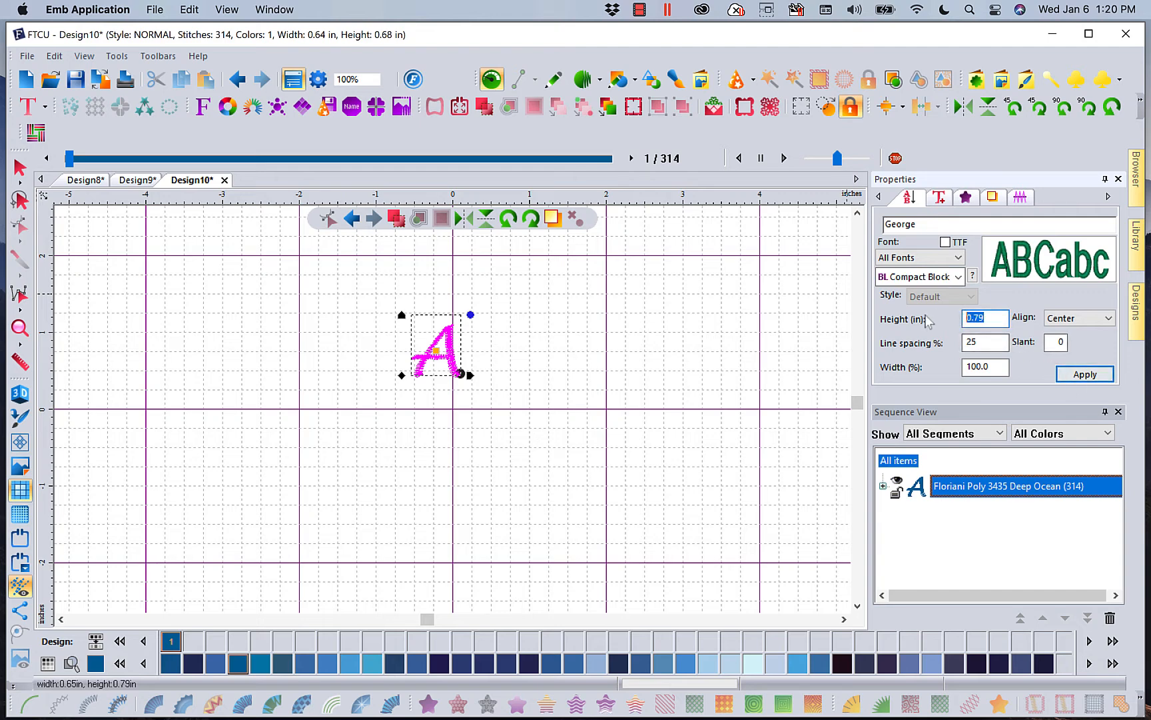
{"action": "type", "text": ".5"}
{"action": "left_click", "coordinate": [1085, 374]}
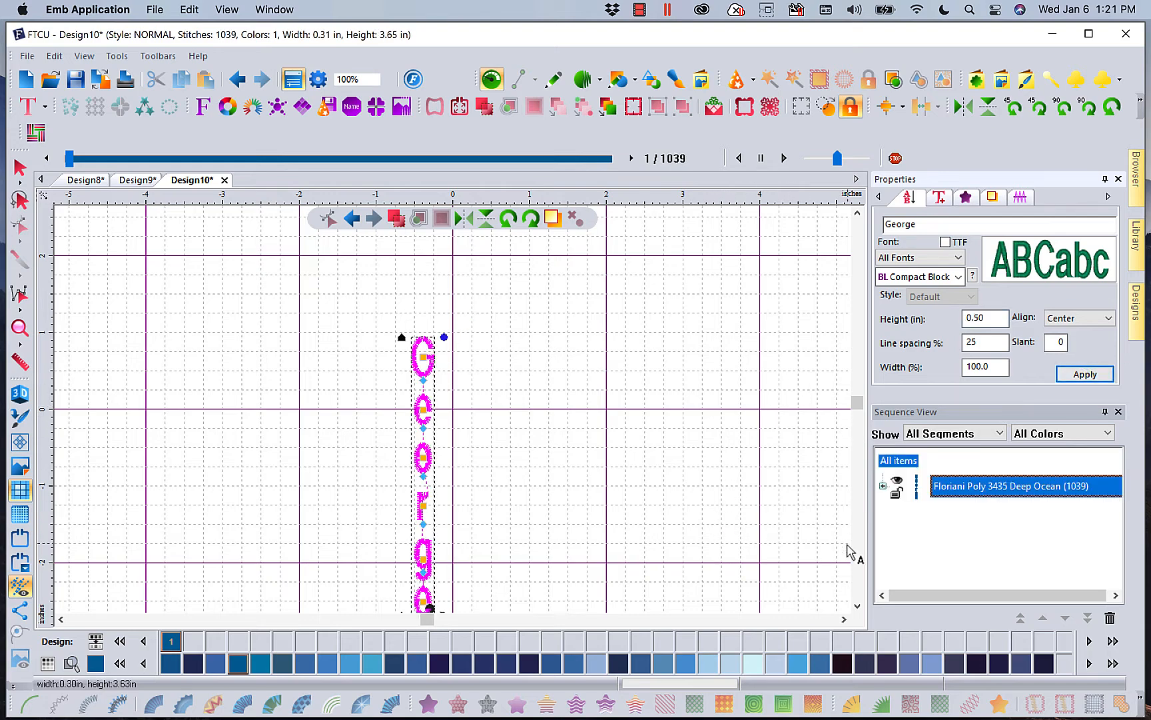
Step: Resize the vertical text freehand to a width of about 82.9% and a letter height of about 0.45 in
{"action": "left_click", "coordinate": [857, 605]}
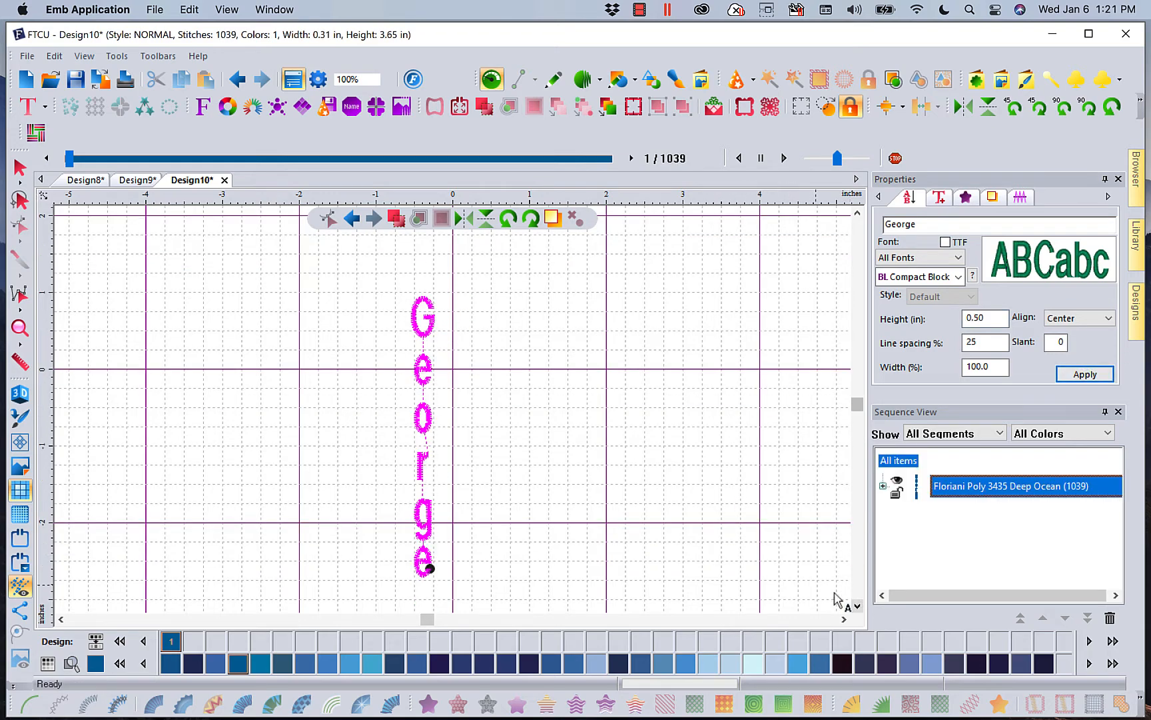
{"action": "left_click", "coordinate": [436, 337]}
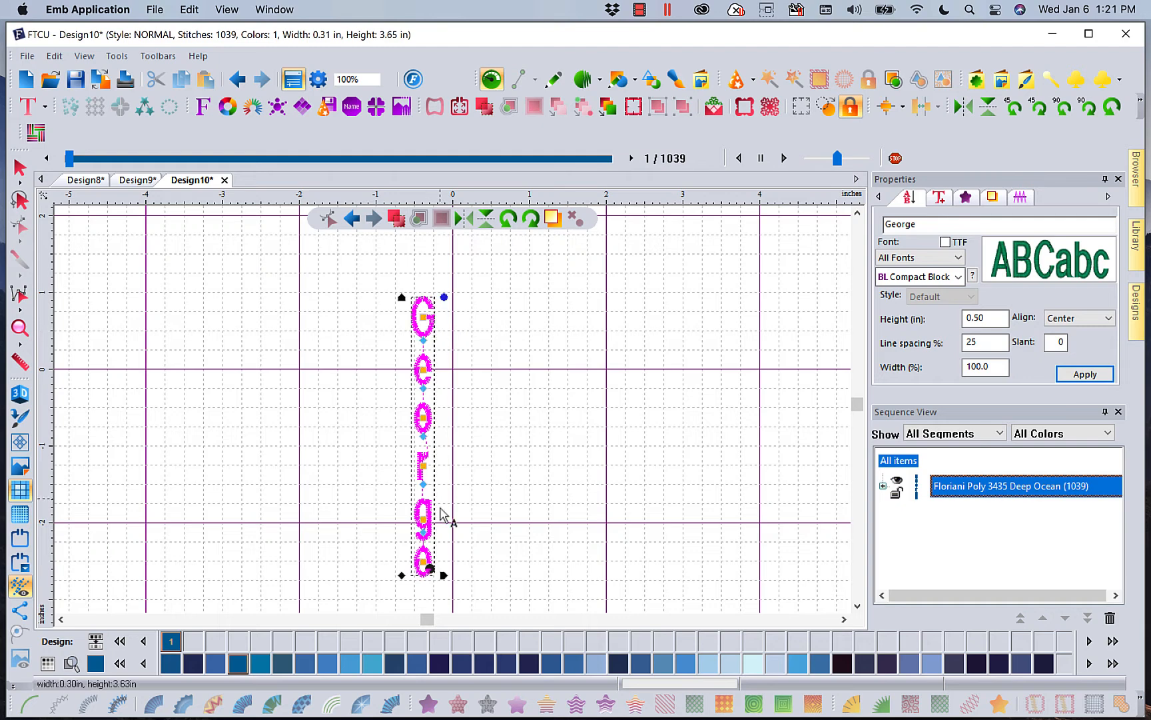
{"action": "left_click_drag", "start_coordinate": [444, 576], "coordinate": [439, 553]}
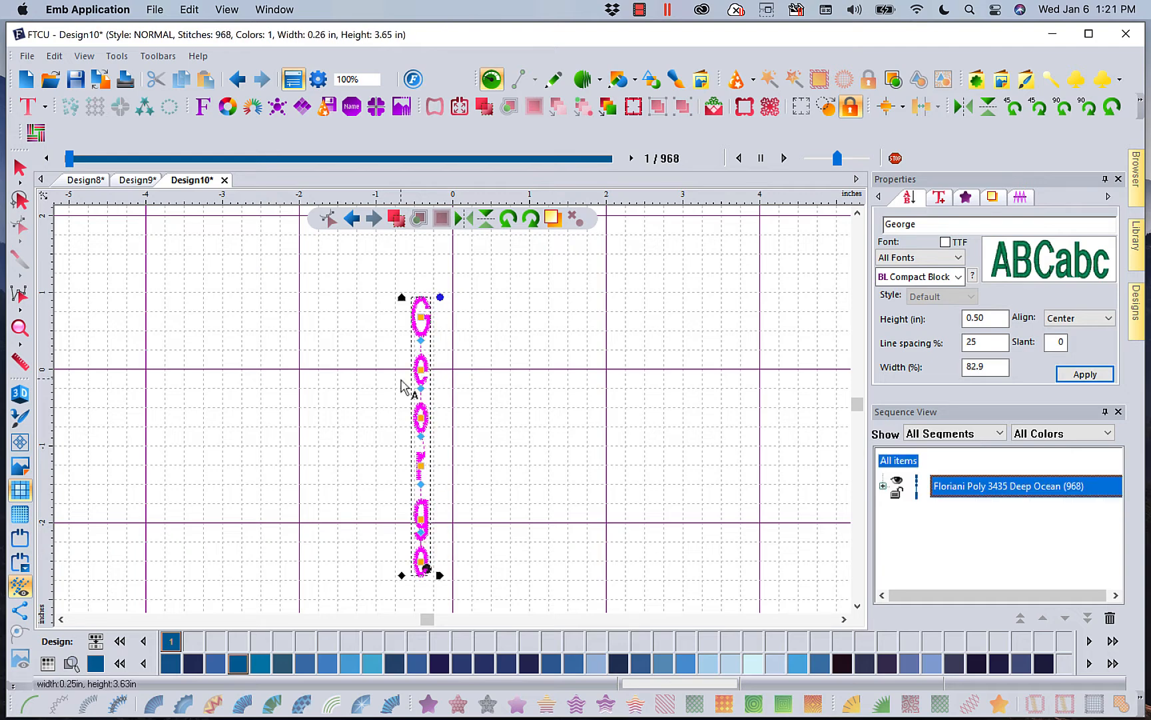
{"action": "left_click_drag", "start_coordinate": [401, 299], "coordinate": [402, 324]}
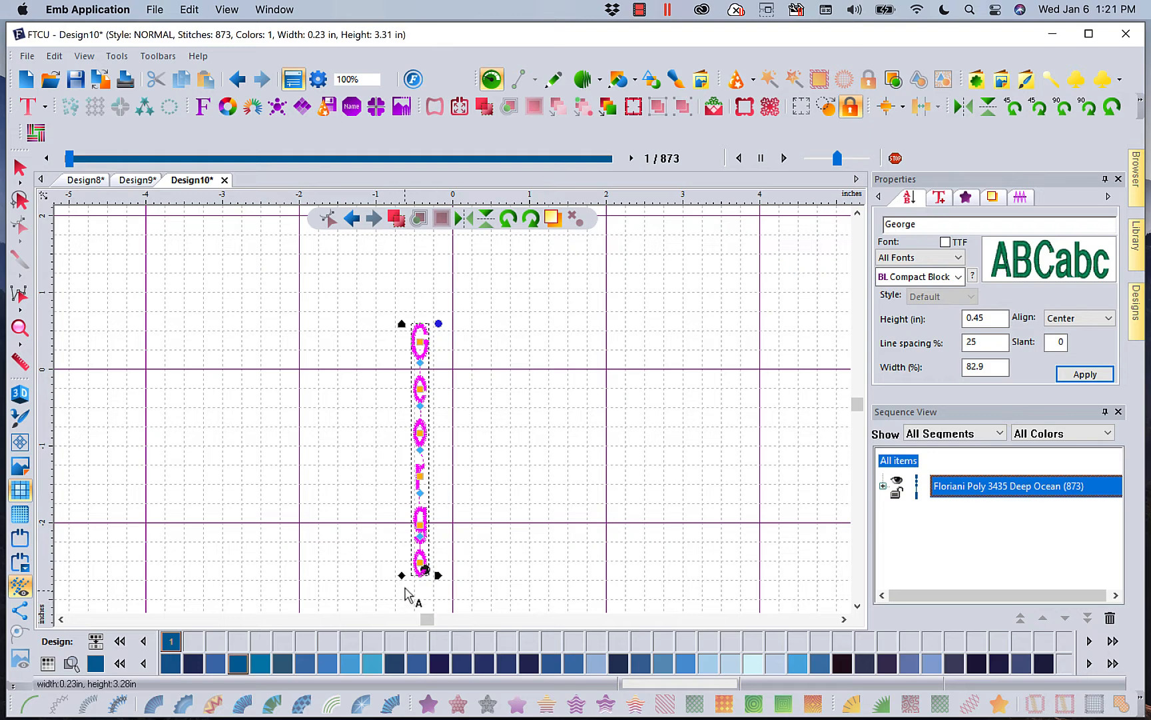
{"action": "mouse_move", "coordinate": [400, 576]}
{"action": "left_mouse_down"}
{"action": "mouse_move", "coordinate": [373, 581]}
{"action": "mouse_move", "coordinate": [422, 574]}
{"action": "mouse_move", "coordinate": [401, 572]}
{"action": "left_mouse_up"}
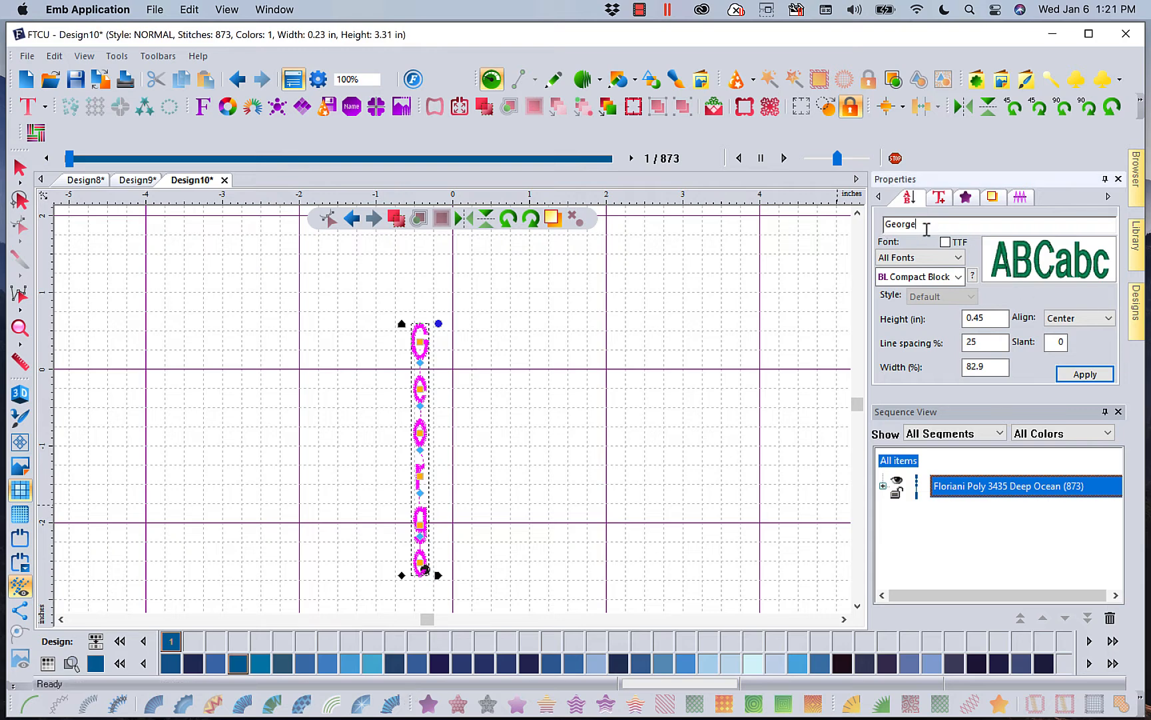
Step: Replace the vertical text with "GOLF" and deselect it
{"action": "left_click_drag", "start_coordinate": [927, 226], "coordinate": [834, 230]}
{"action": "type", "text": "GOLF"}
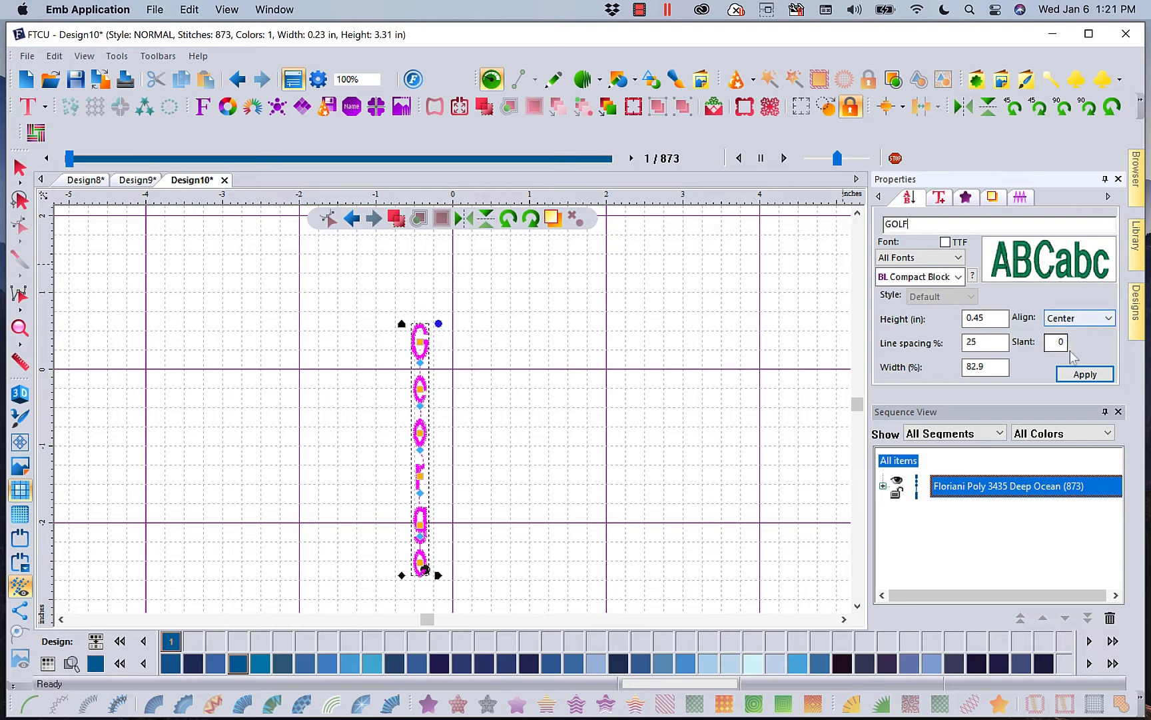
{"action": "left_click", "coordinate": [1080, 374]}
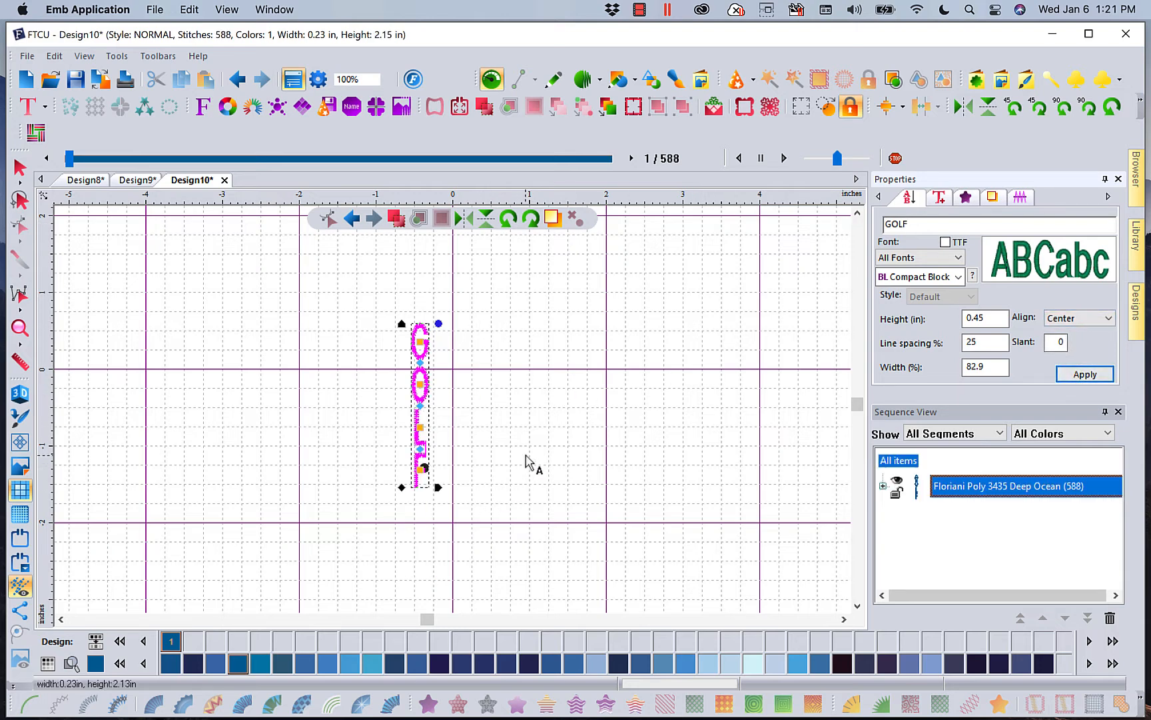
{"action": "left_click", "coordinate": [525, 464]}
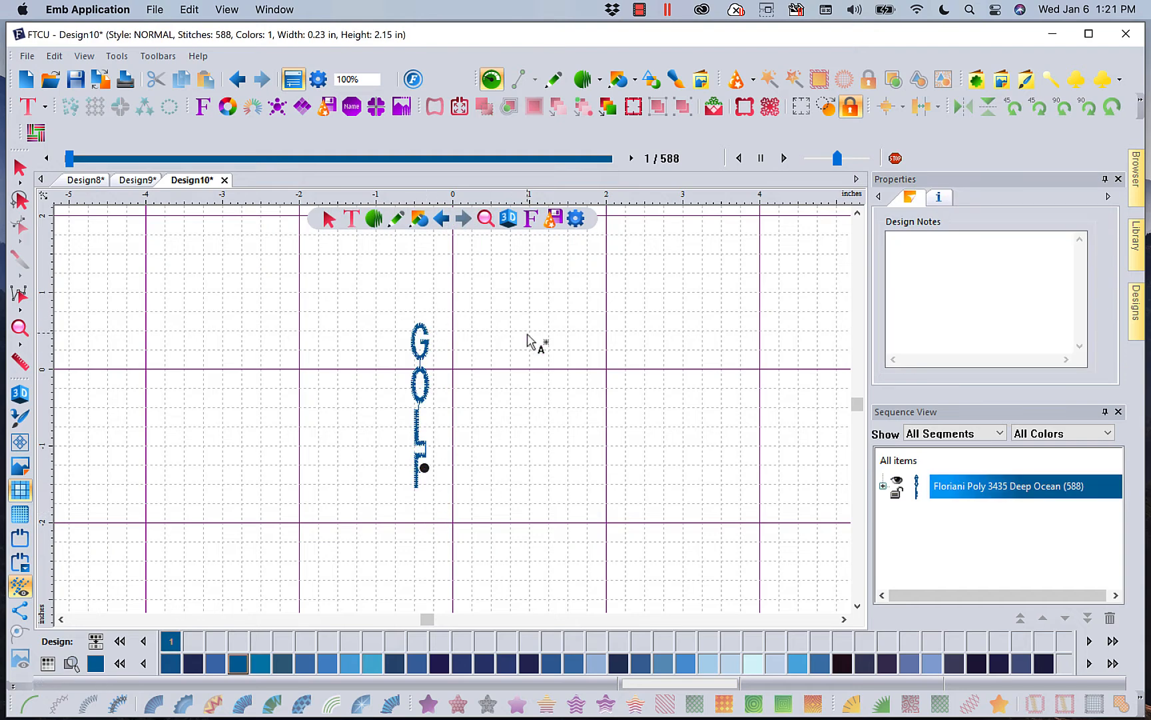
{"action": "left_click", "coordinate": [424, 400]}
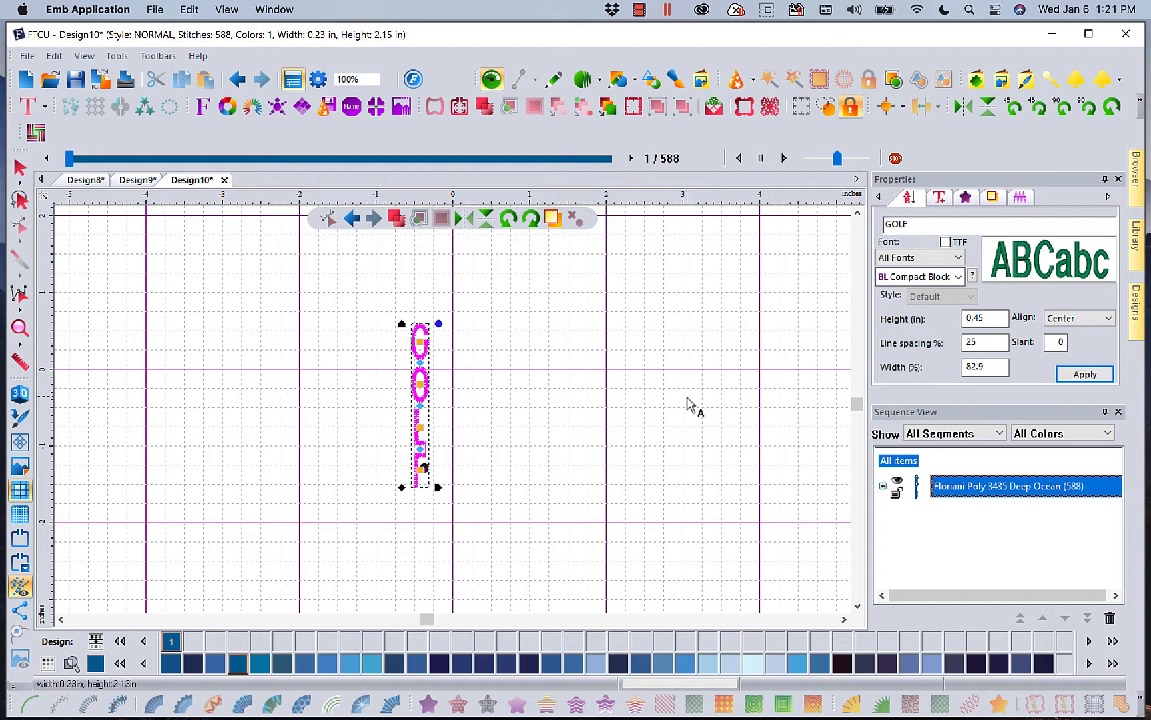
{"action": "left_click", "coordinate": [643, 352]}
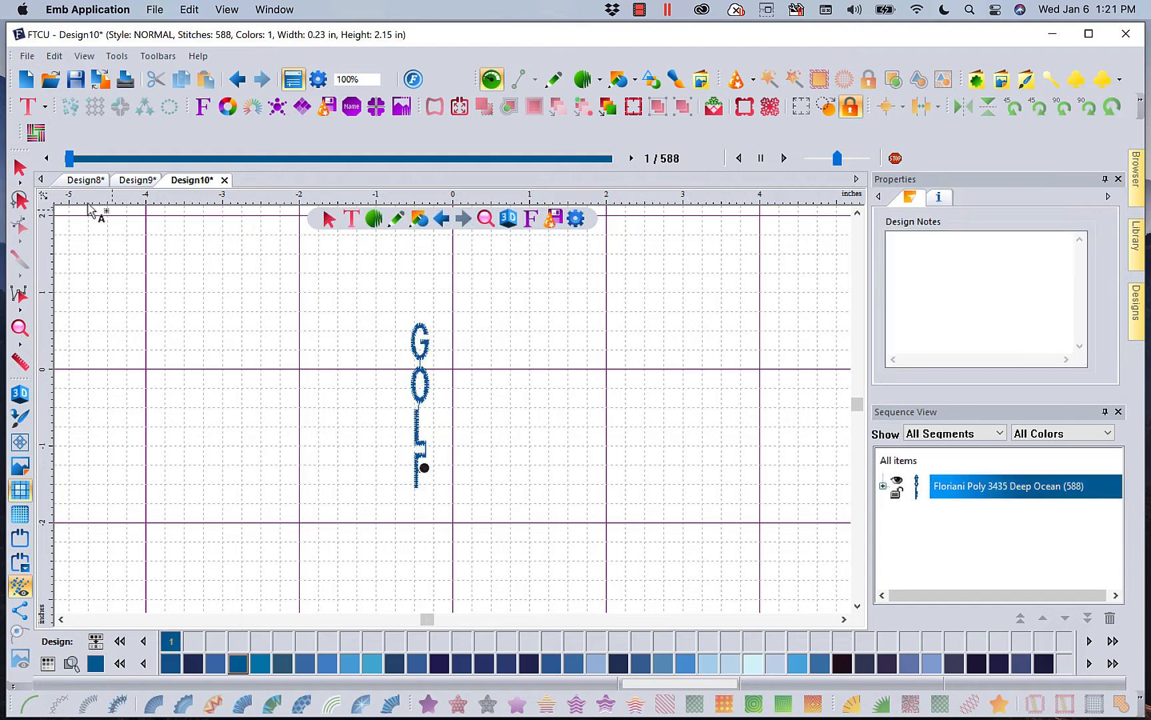
Step: Close the vertical text, Thanksgiving pumpkin and Valentine designs without saving their changes
{"action": "left_click", "coordinate": [224, 180]}
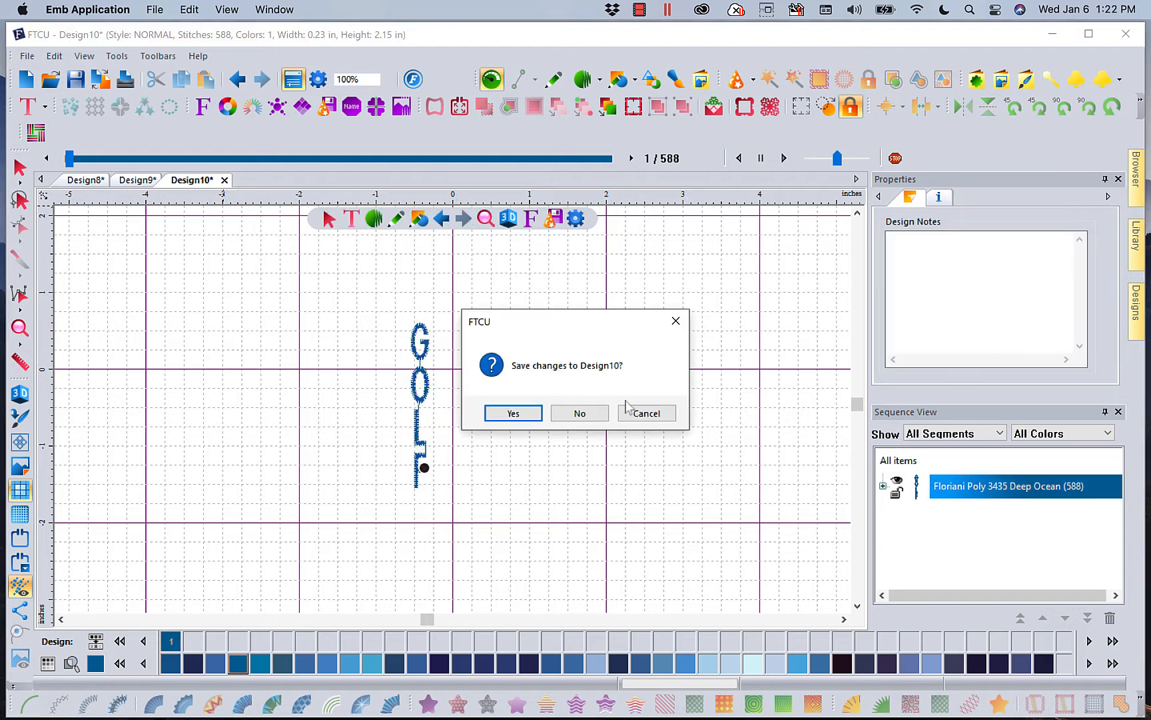
{"action": "left_click", "coordinate": [591, 413]}
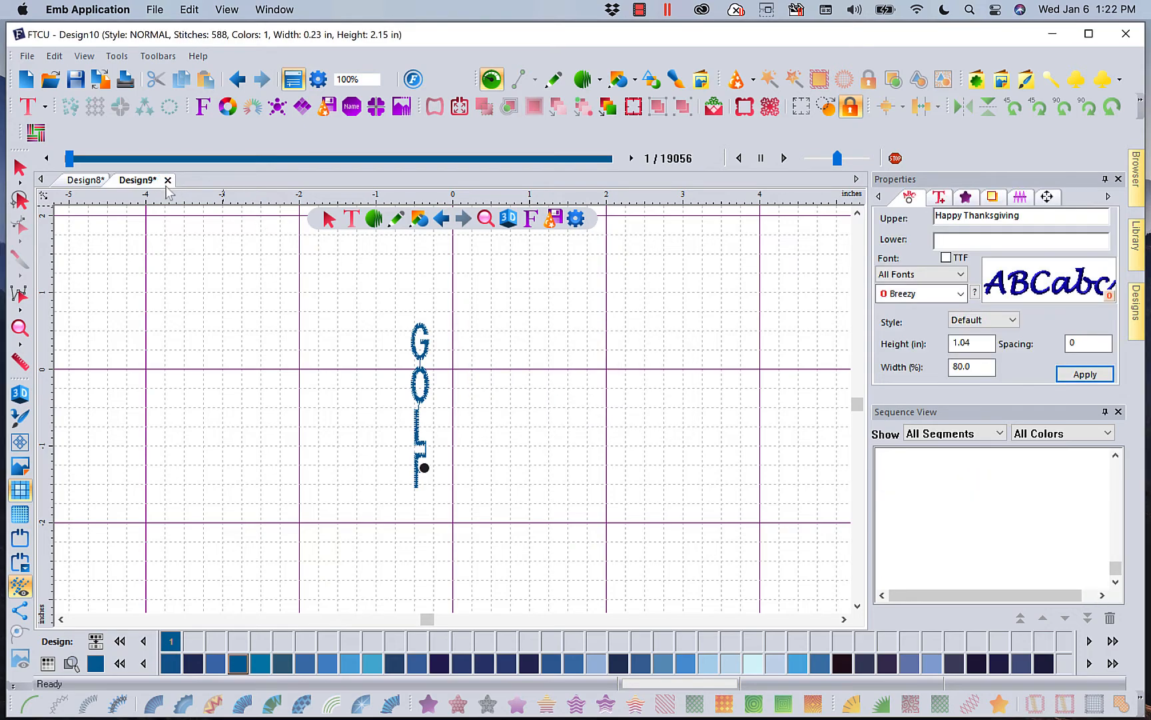
{"action": "left_click", "coordinate": [168, 180]}
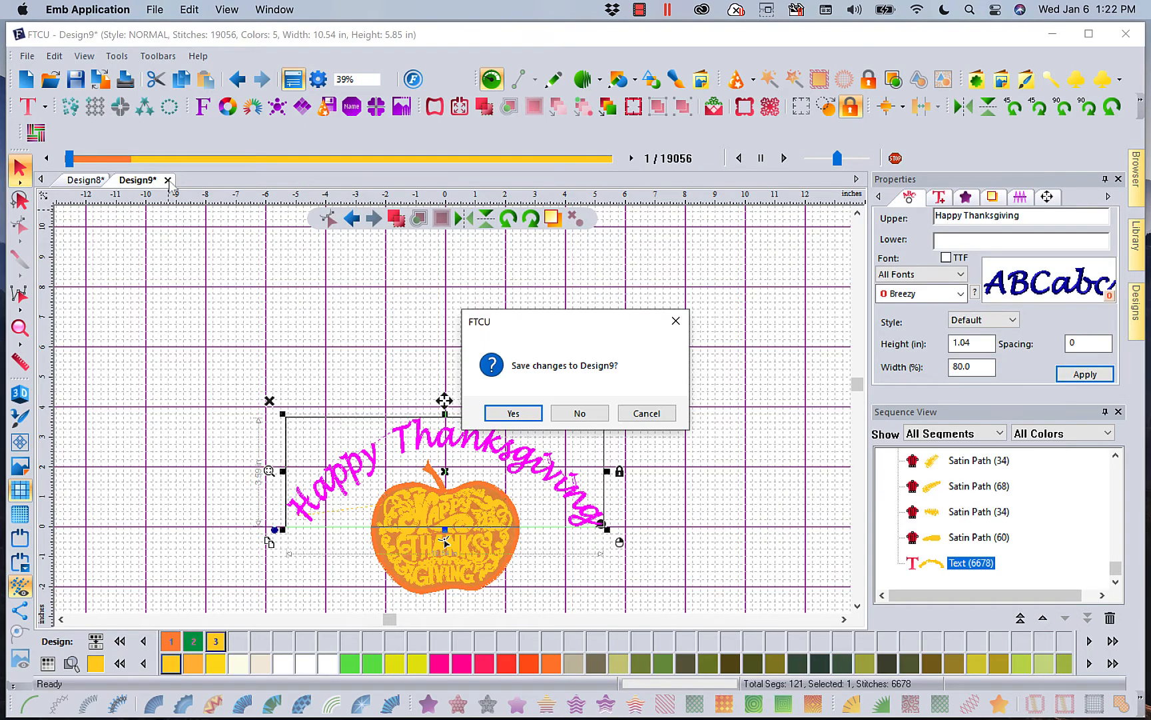
{"action": "left_click", "coordinate": [577, 413]}
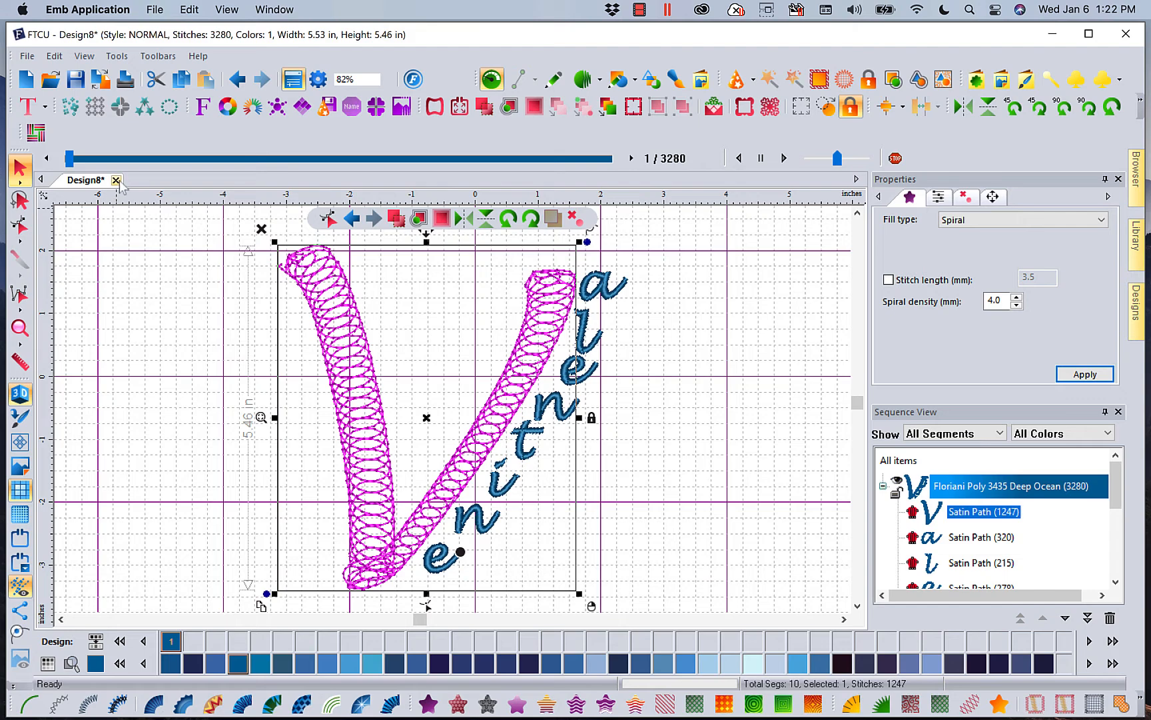
{"action": "left_click", "coordinate": [116, 179]}
{"action": "left_click", "coordinate": [577, 413]}
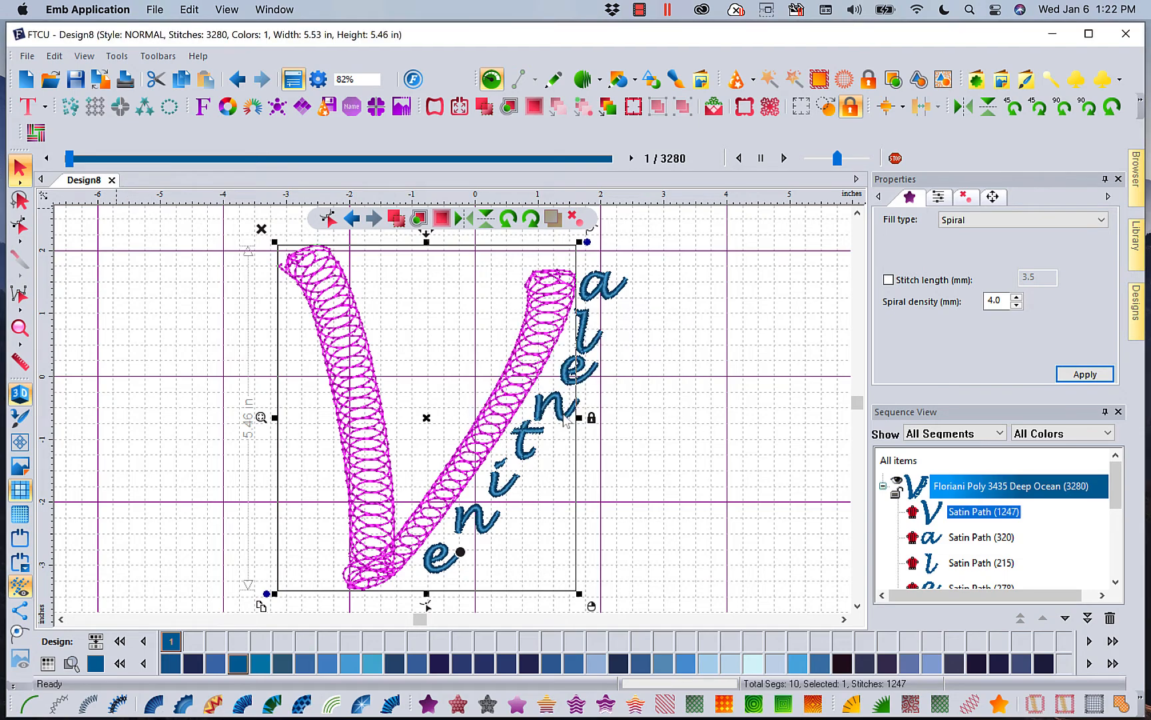
Step: Create a new design and browse the March2020 library folder to the shamrock truck designs
{"action": "left_click", "coordinate": [34, 83]}
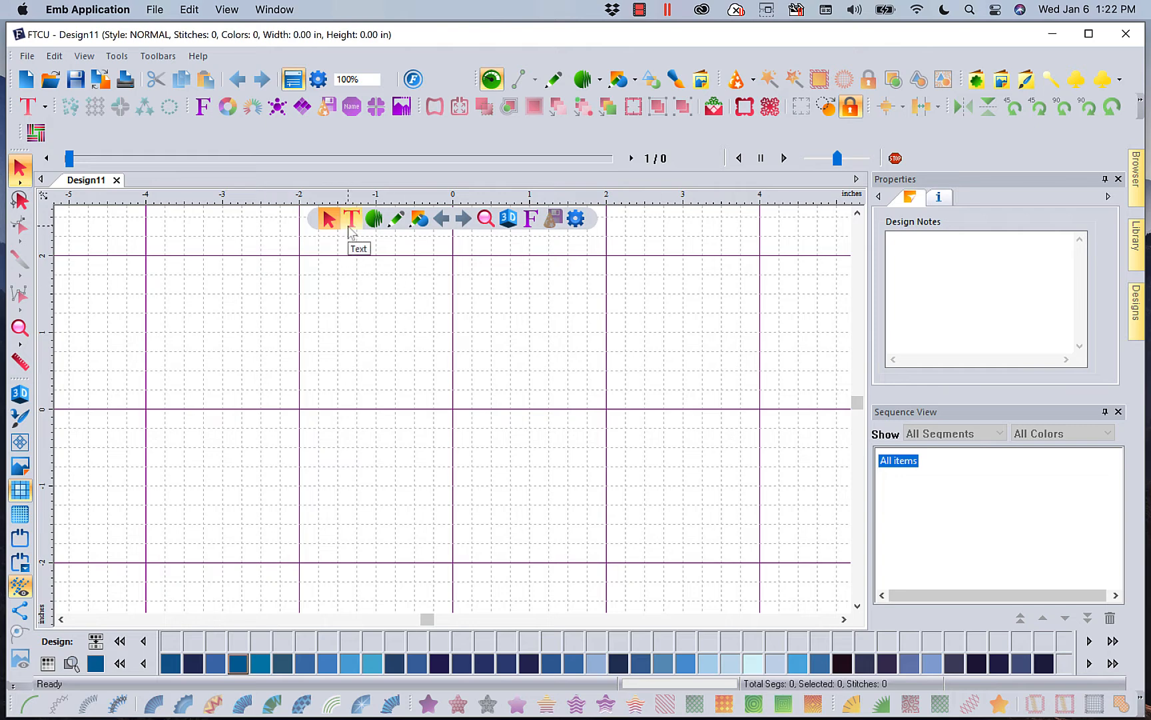
{"action": "left_click", "coordinate": [351, 227]}
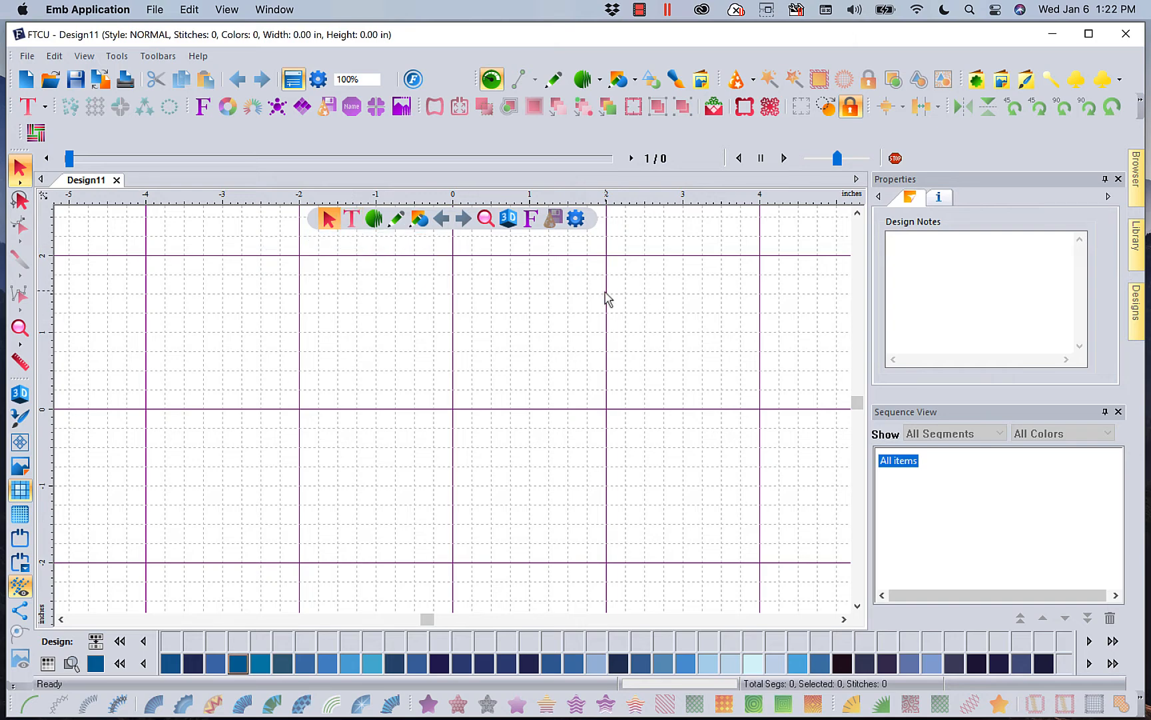
{"action": "mouse_move", "coordinate": [1137, 251]}
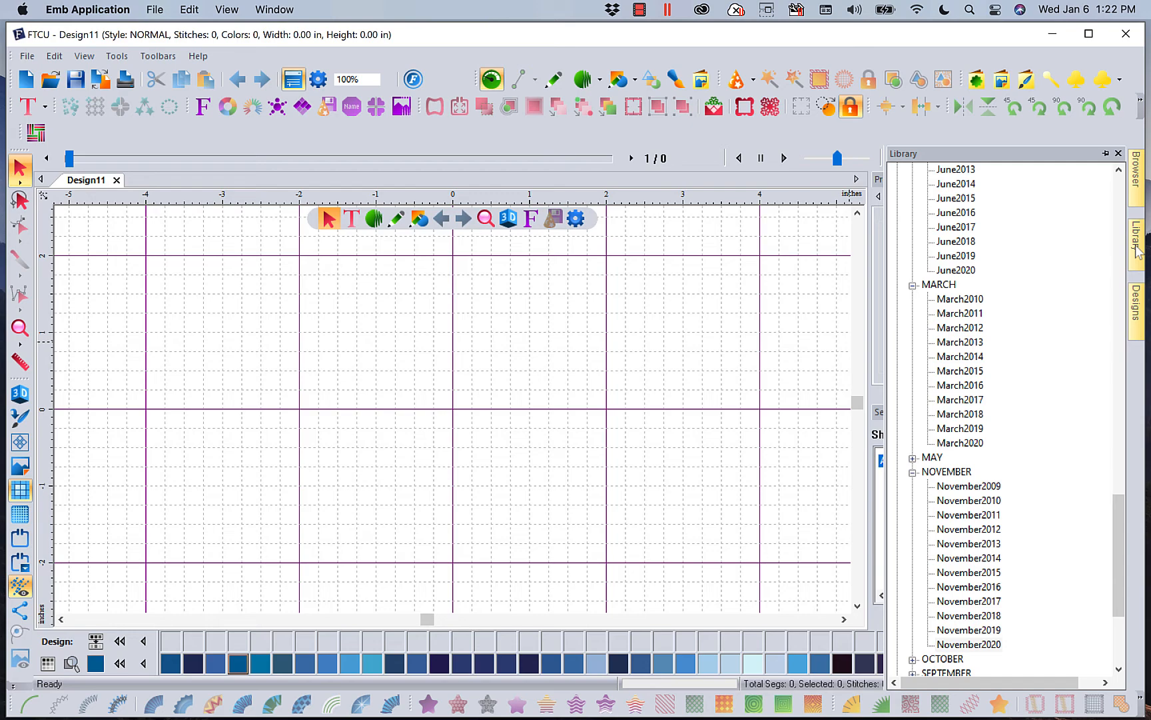
{"action": "left_click", "coordinate": [982, 445]}
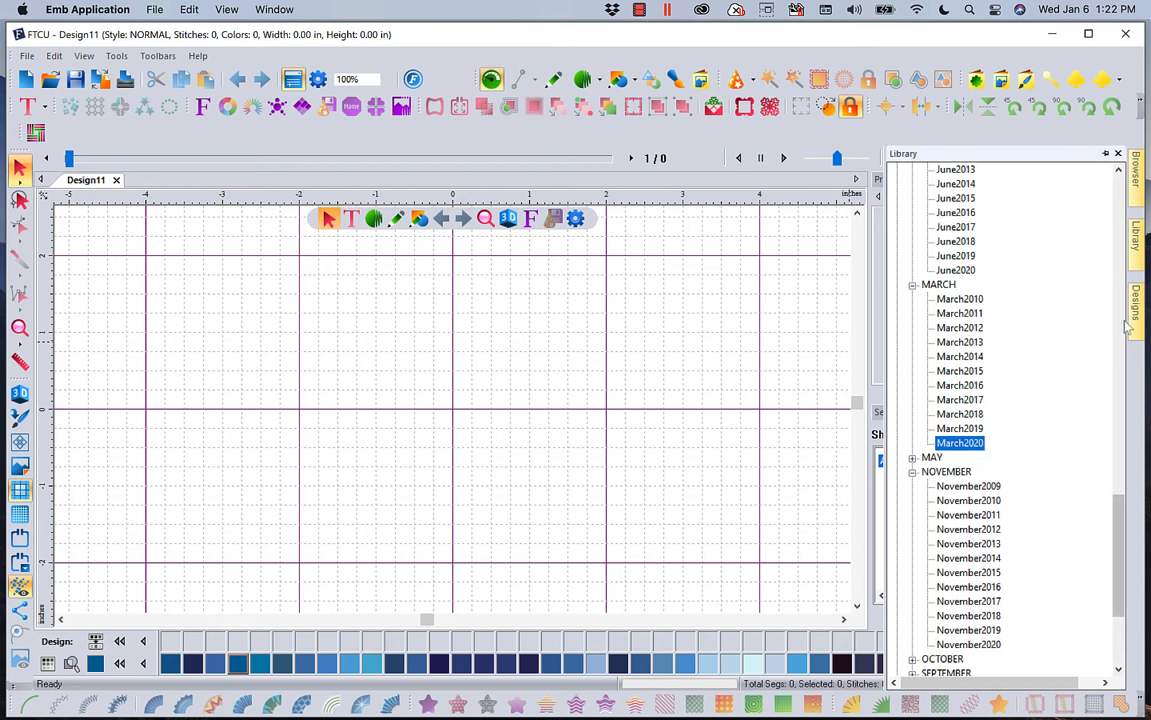
{"action": "mouse_move", "coordinate": [1145, 315]}
{"action": "scroll", "coordinate": [1096, 519], "scroll_direction": "down", "scroll_amount": 10}
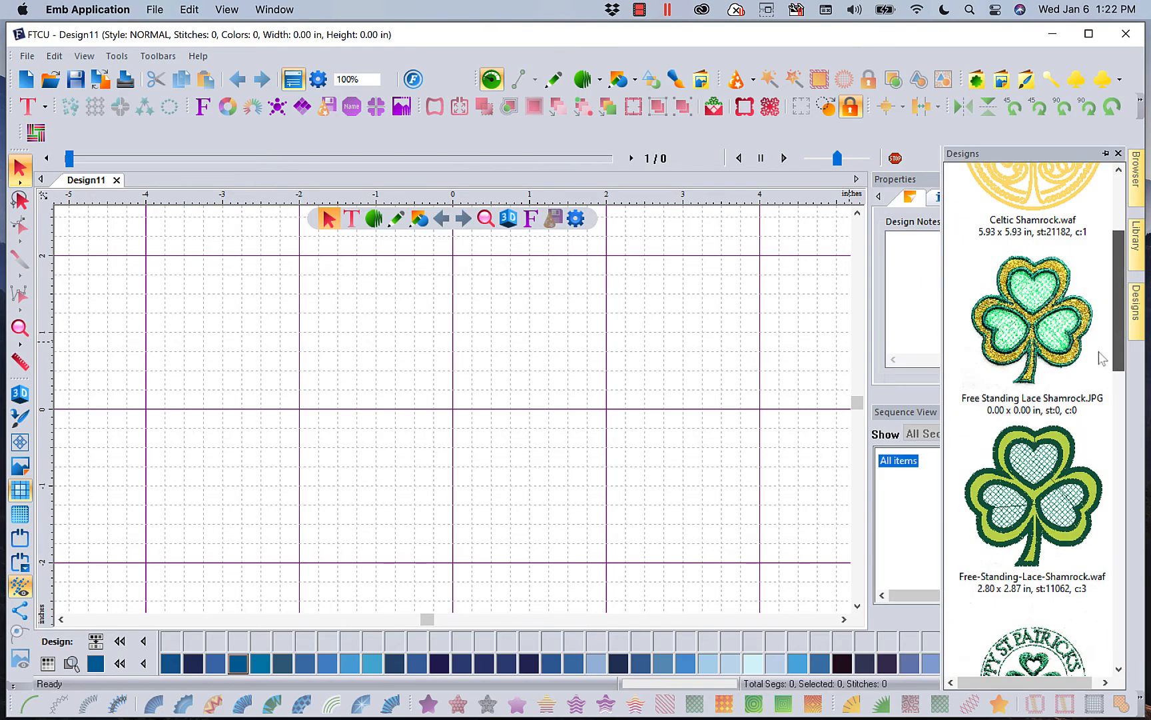
{"action": "left_click_drag", "start_coordinate": [1093, 512], "coordinate": [1074, 615]}
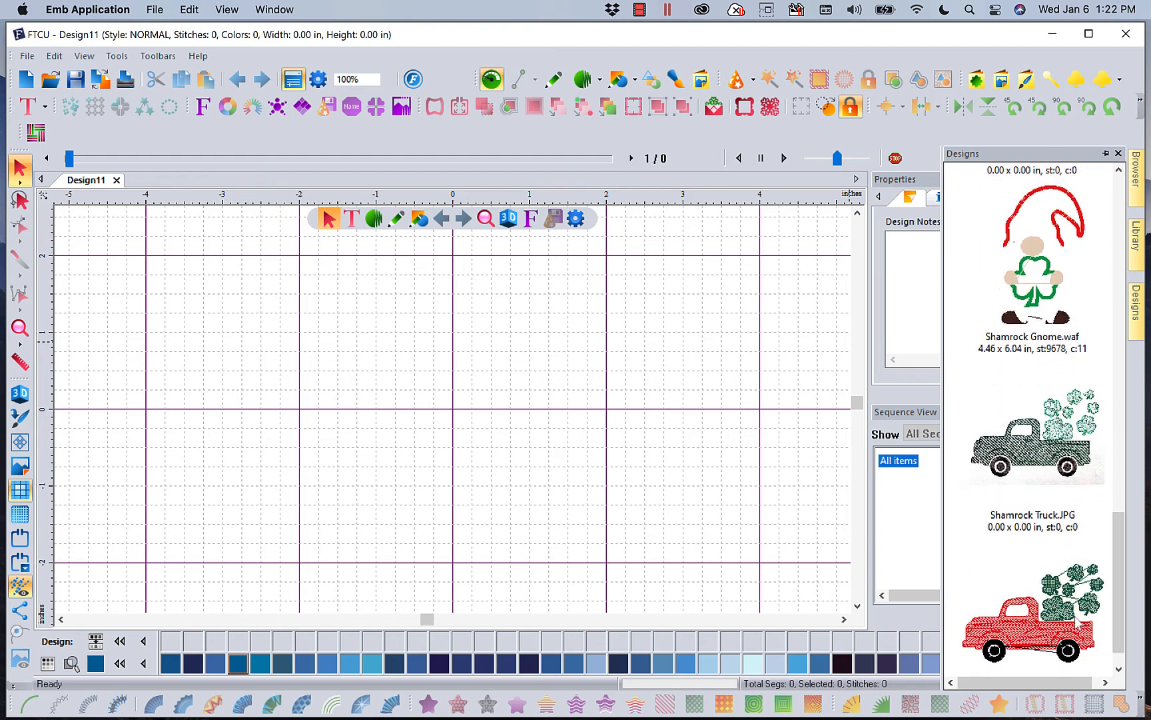
{"action": "left_click_drag", "start_coordinate": [1027, 453], "coordinate": [612, 481]}
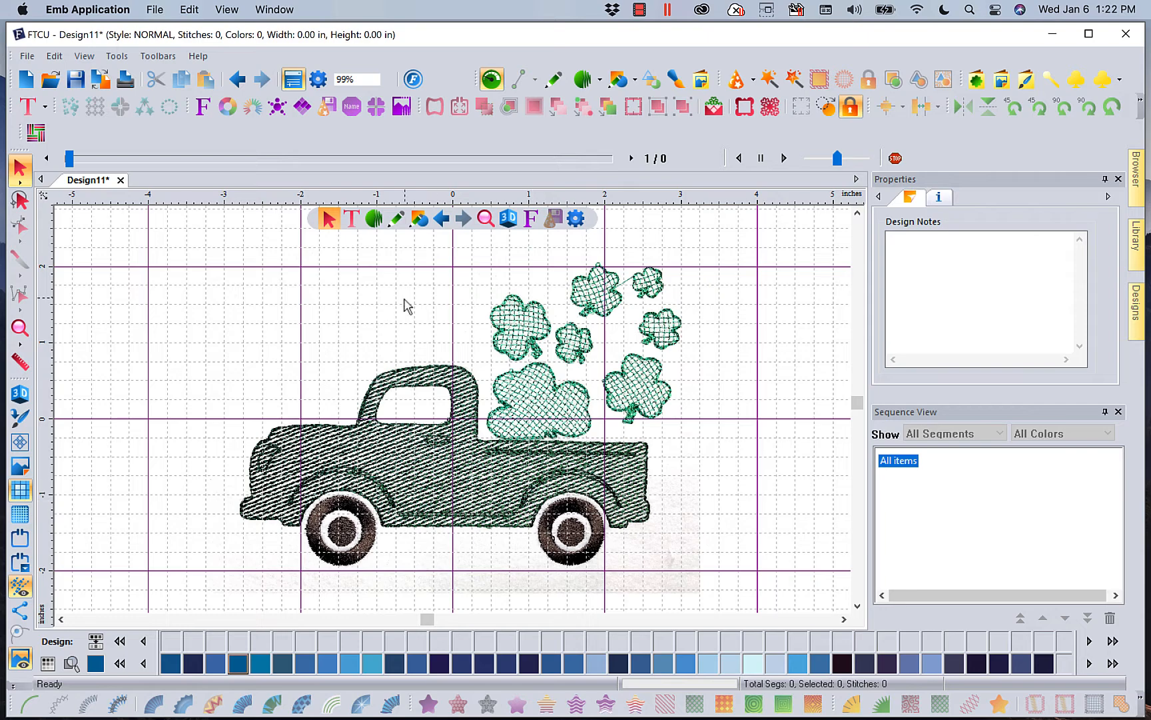
{"action": "left_click", "coordinate": [121, 181]}
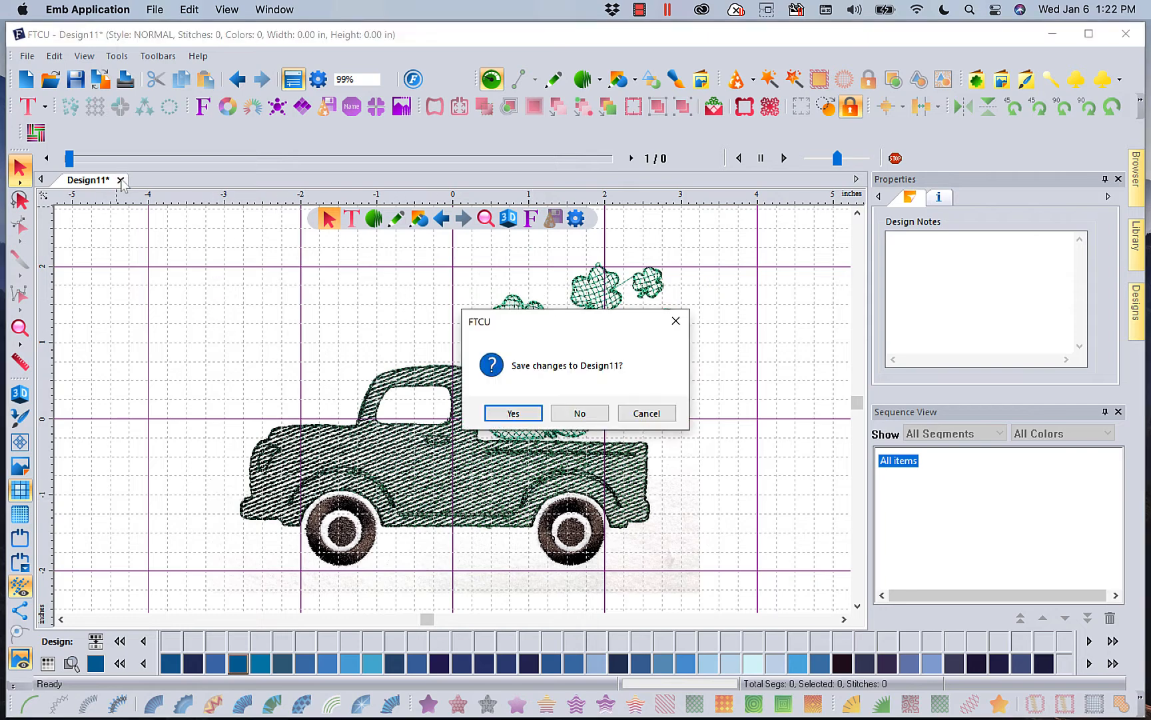
{"action": "left_click", "coordinate": [581, 411]}
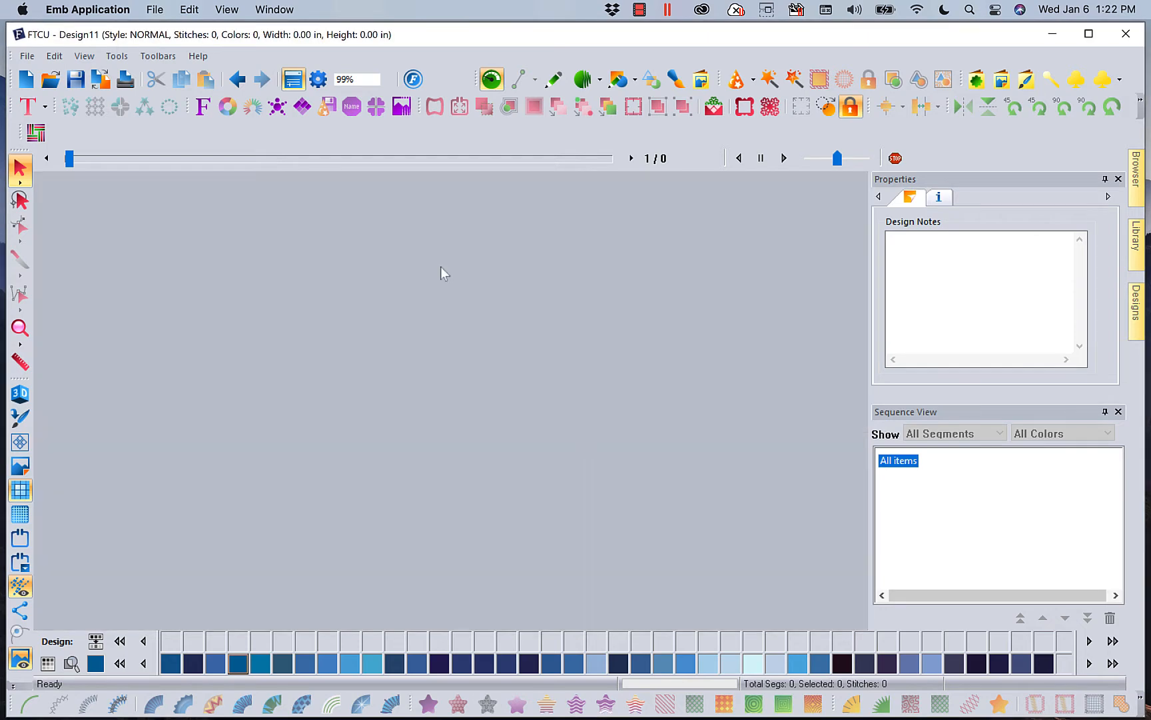
Step: Create a new design and place the red shamrock truck embroidery from the March2020 library folder on the page
{"action": "left_click", "coordinate": [27, 78]}
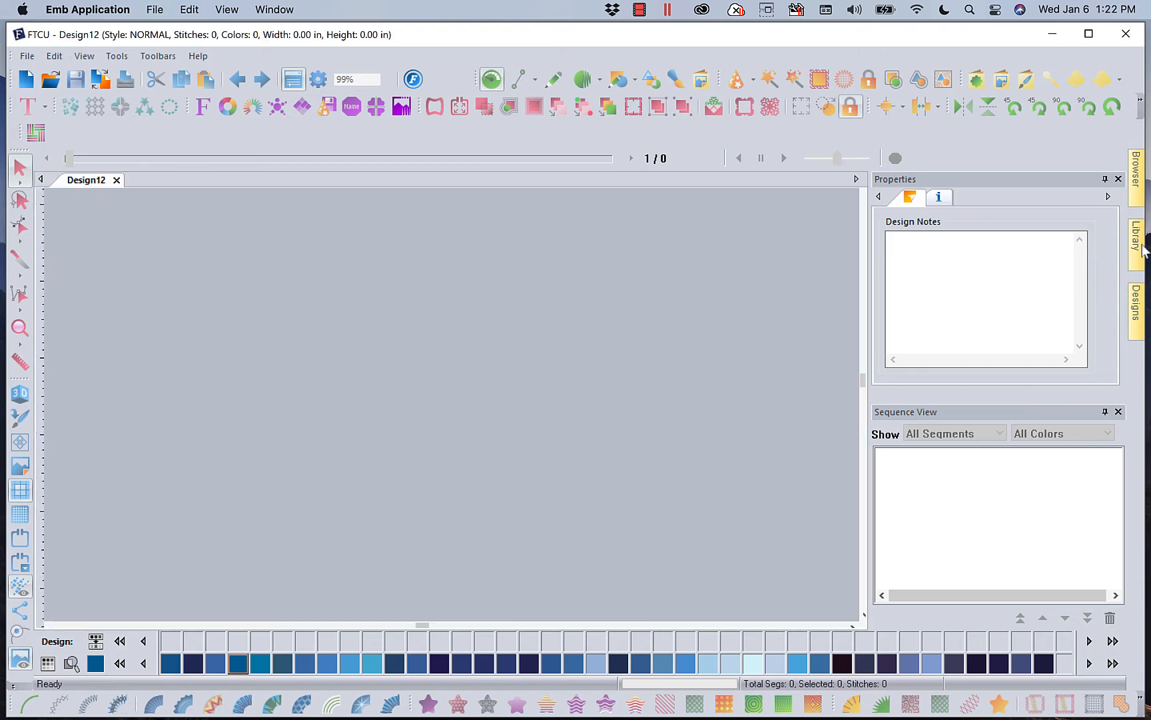
{"action": "mouse_move", "coordinate": [1138, 250]}
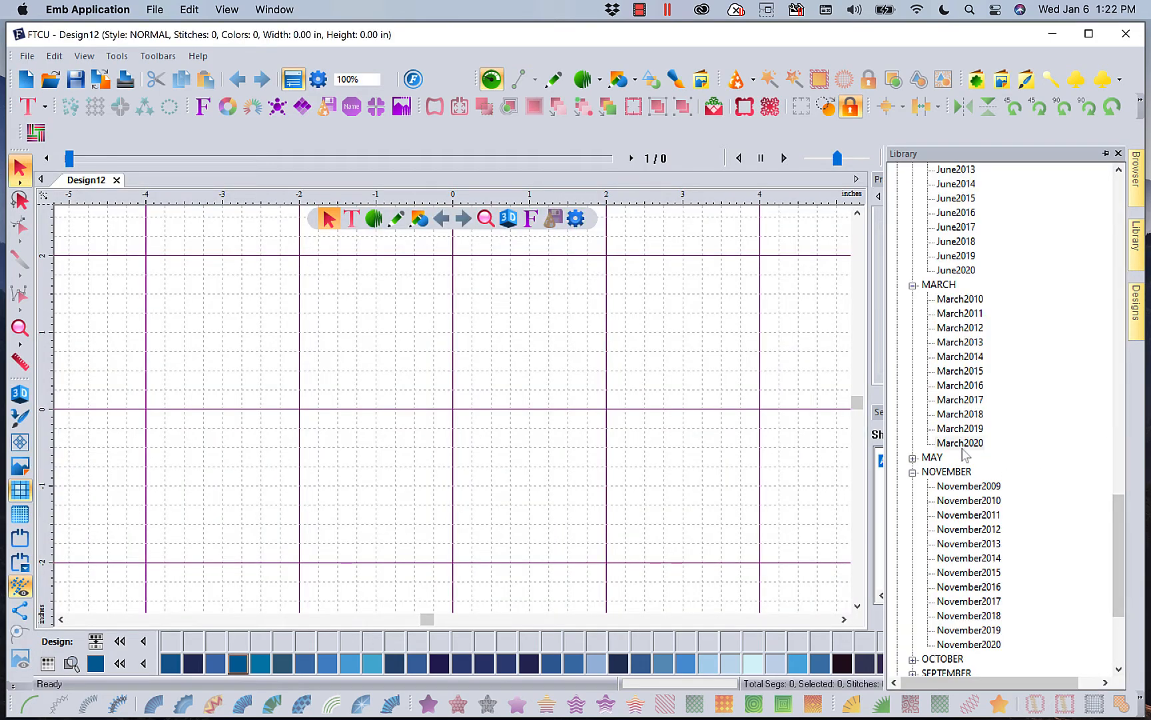
{"action": "mouse_move", "coordinate": [1140, 306]}
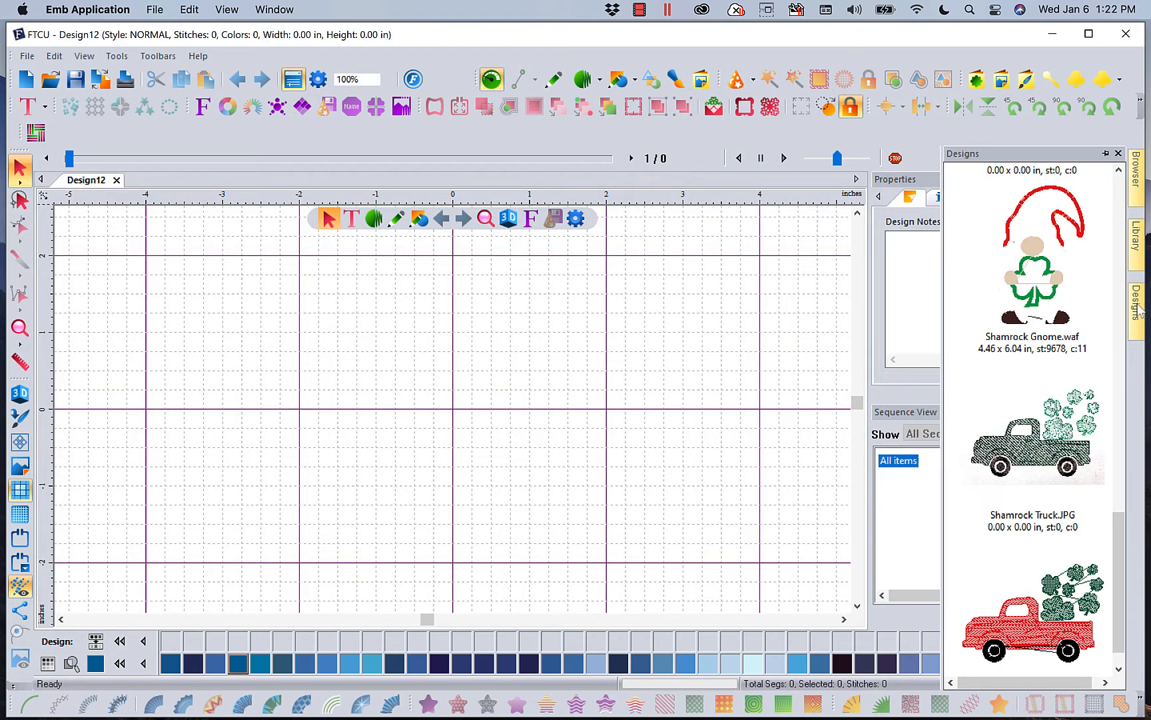
{"action": "left_click_drag", "start_coordinate": [1058, 627], "coordinate": [700, 505]}
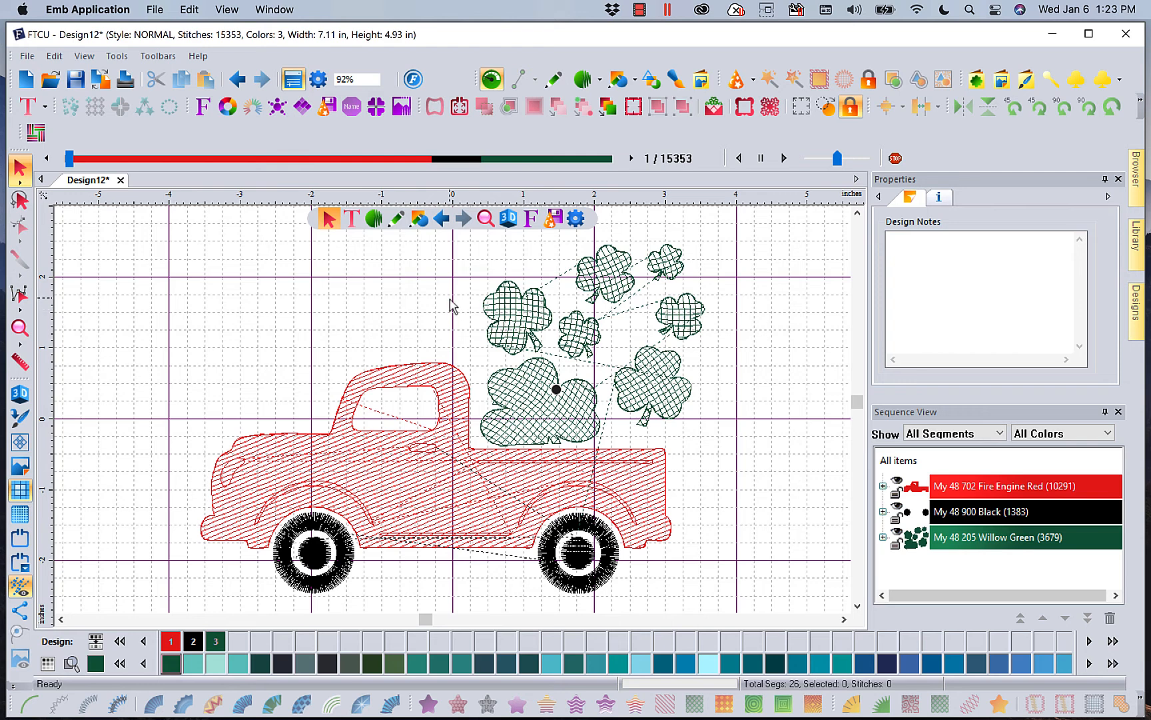
Step: Add a text-on-path object over the truck using the arched Path 16 shape
{"action": "left_click", "coordinate": [354, 229]}
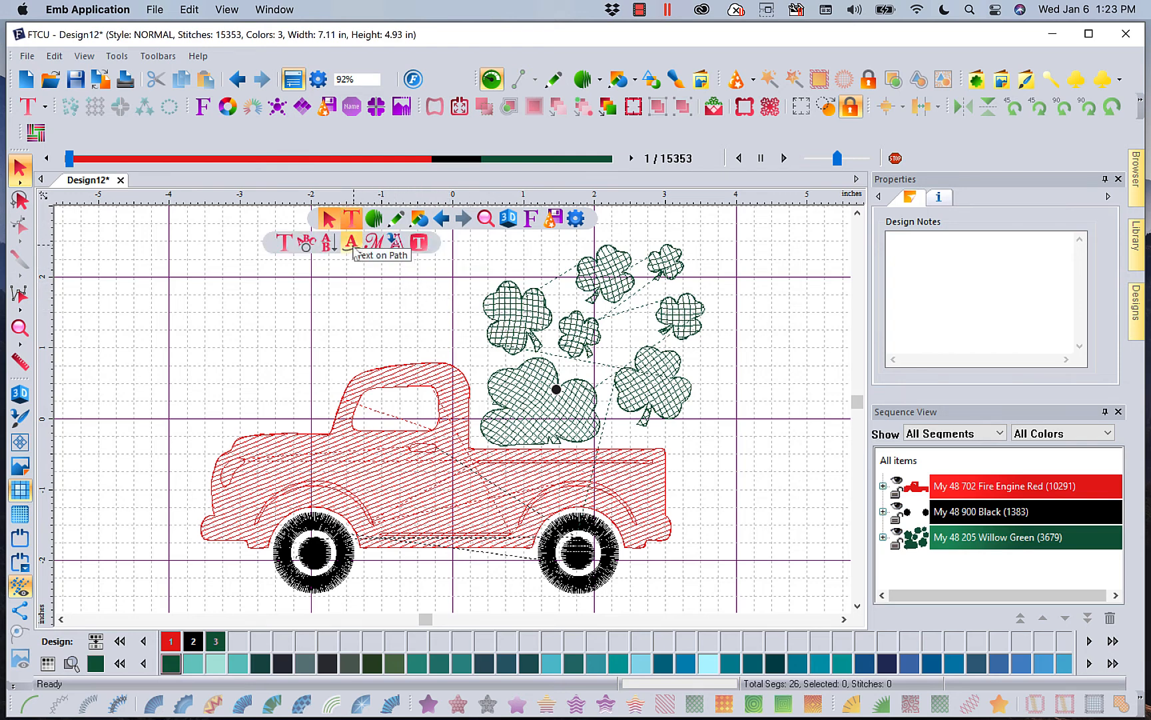
{"action": "left_click", "coordinate": [354, 244]}
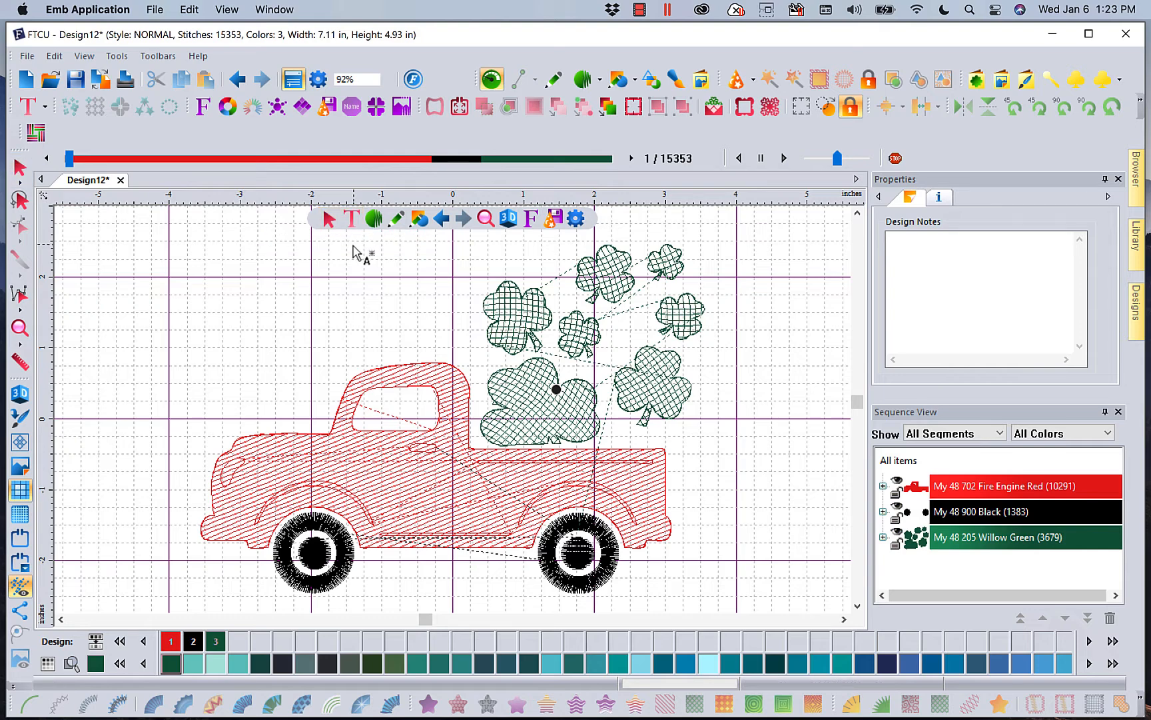
{"action": "left_click", "coordinate": [365, 296]}
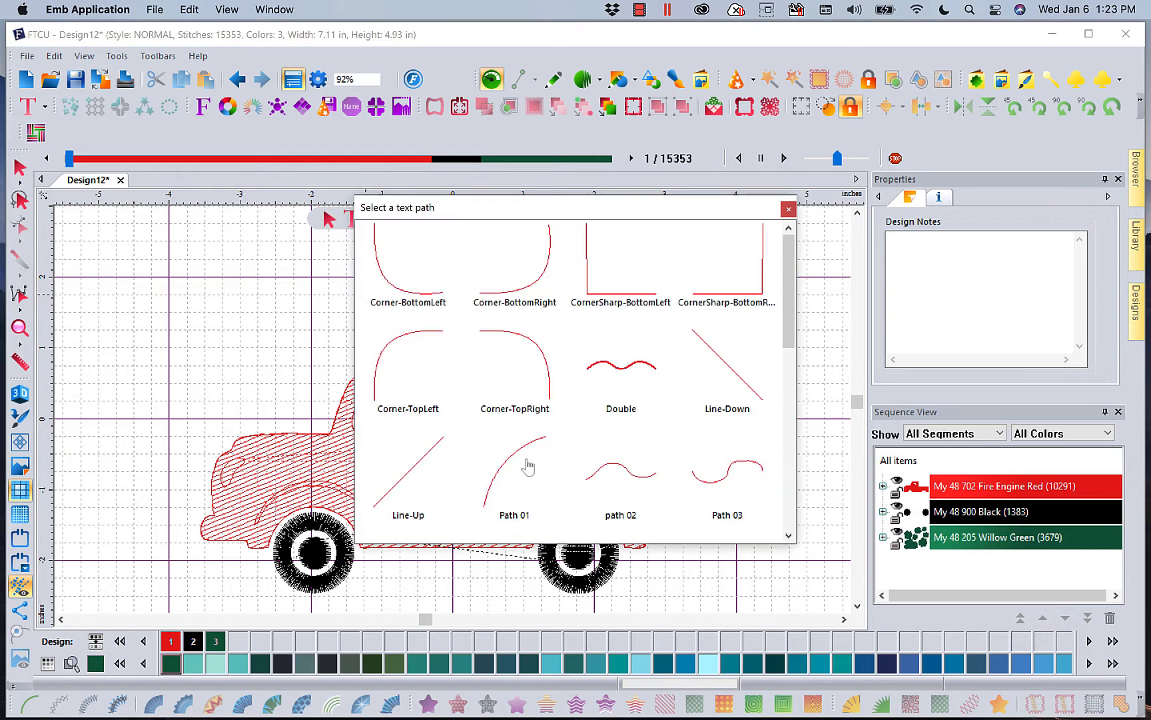
{"action": "left_click_drag", "start_coordinate": [790, 319], "coordinate": [783, 517]}
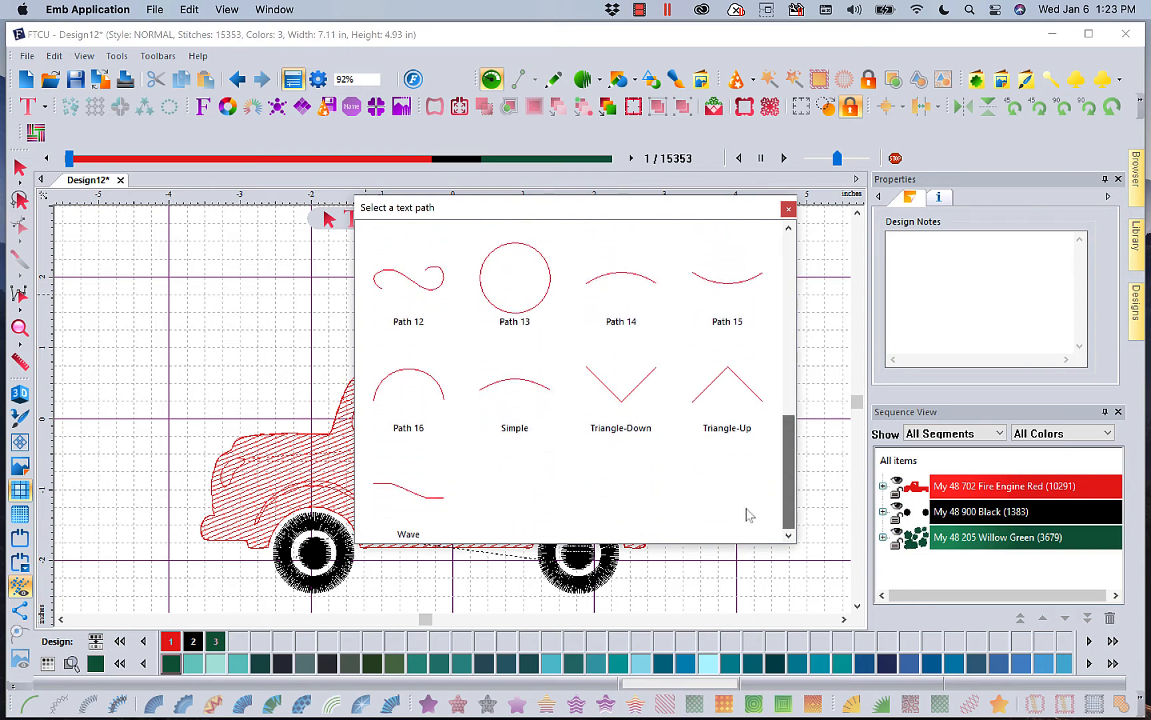
{"action": "left_click", "coordinate": [420, 380]}
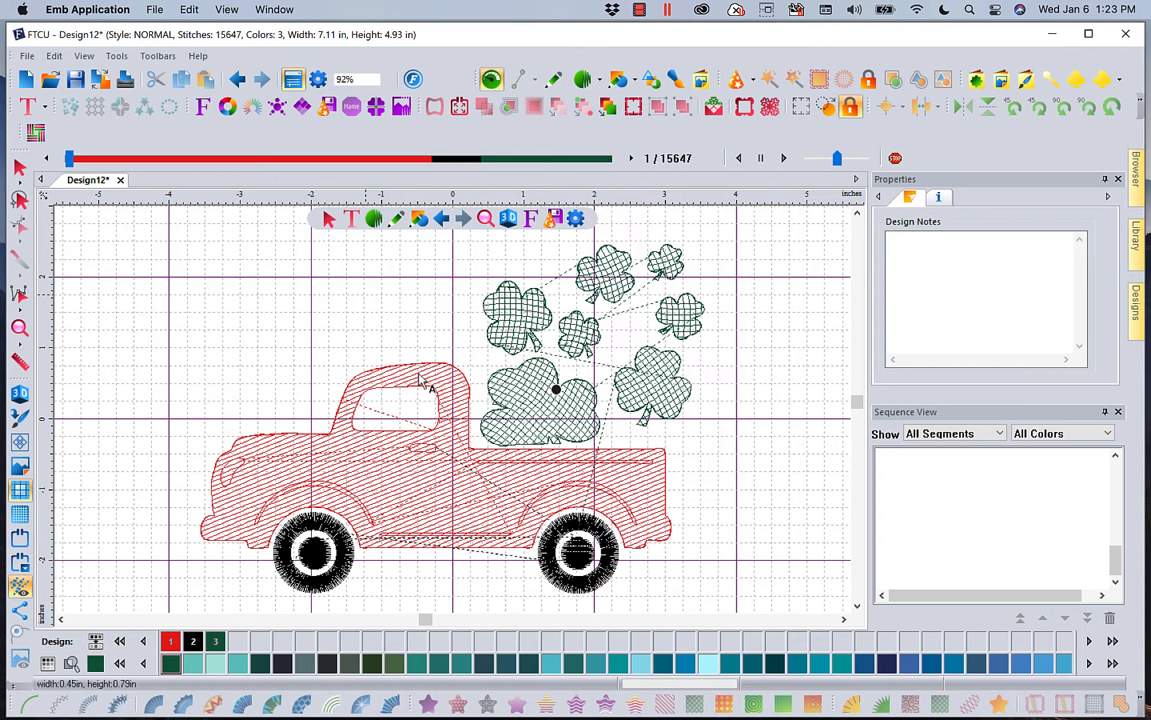
Step: Set the arched text to "Gold at the end of the Rainbow" with a height of 1 in
{"action": "double_click", "coordinate": [904, 227]}
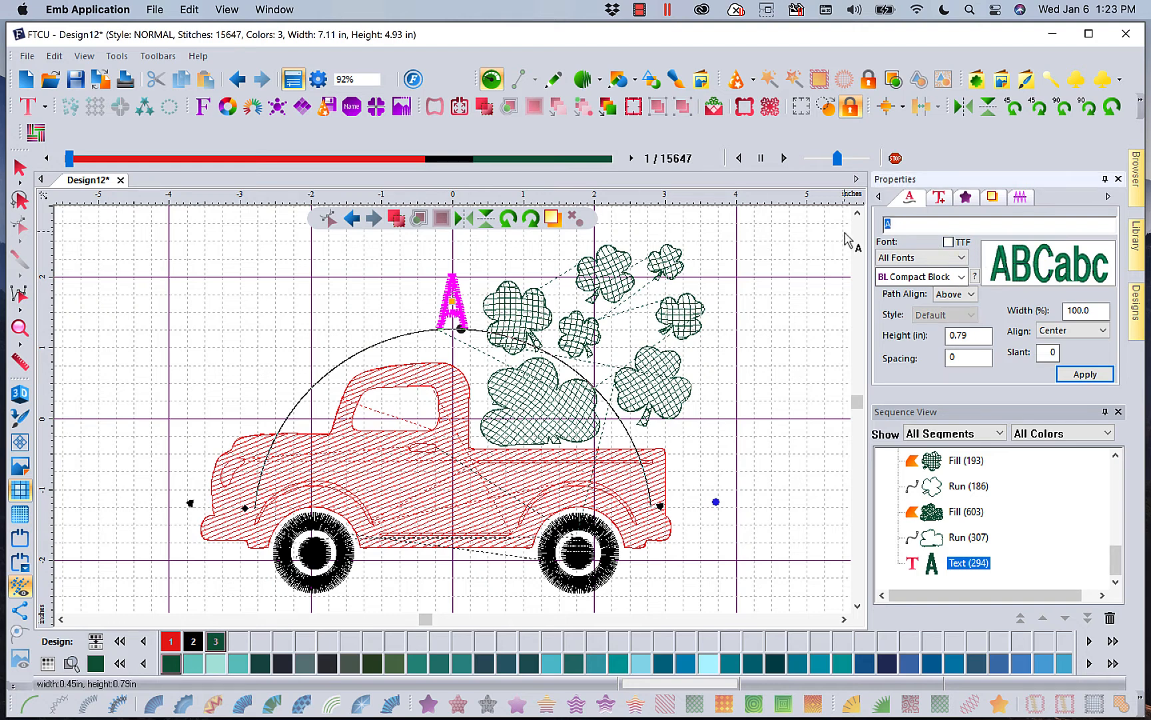
{"action": "type", "text": "Gold at the end of the Rainbow"}
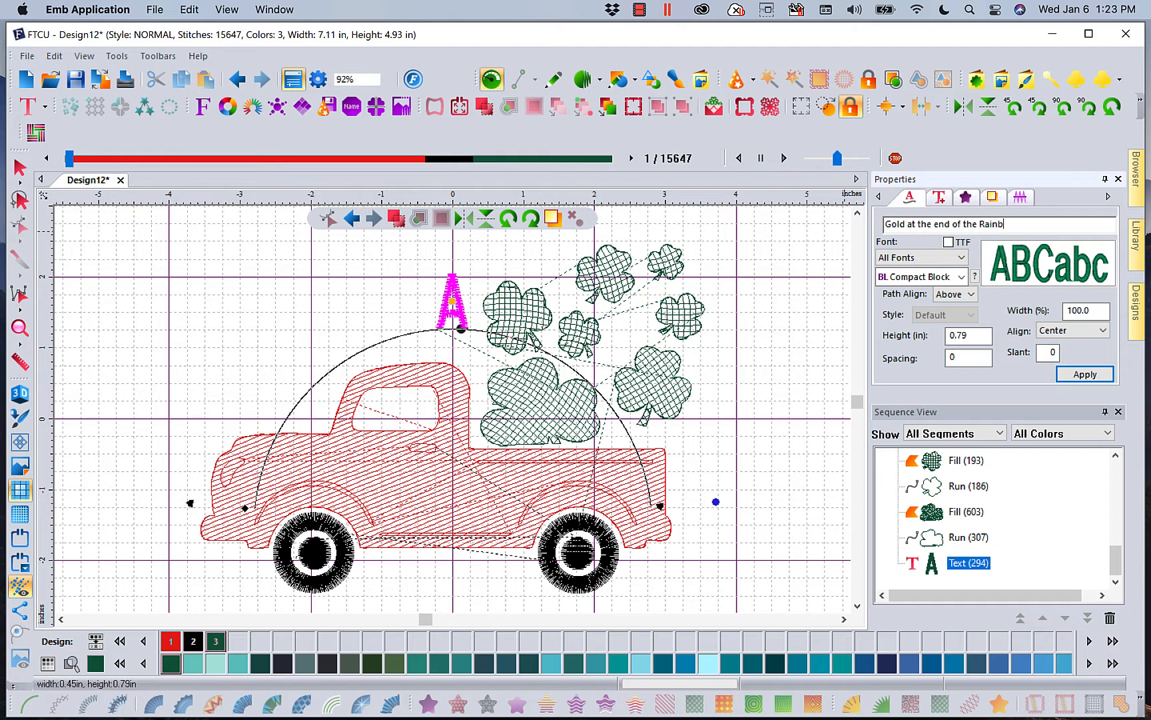
{"action": "left_click", "coordinate": [1093, 375]}
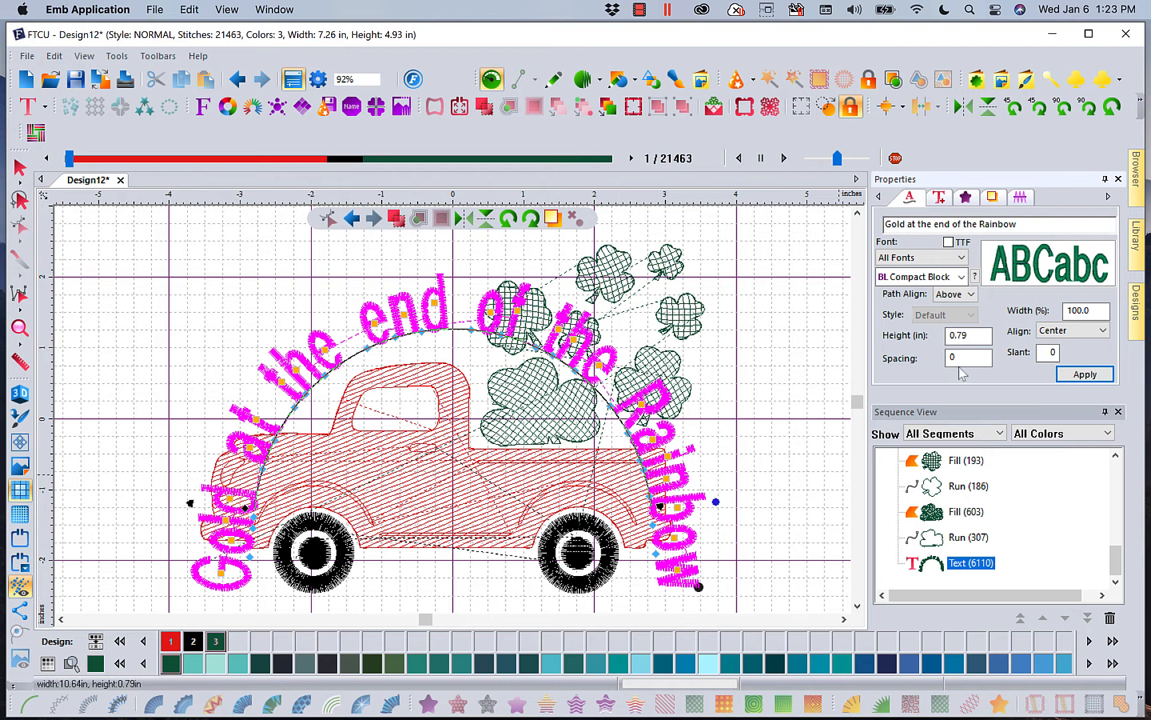
{"action": "left_click_drag", "start_coordinate": [974, 335], "coordinate": [924, 335]}
{"action": "type", "text": "1"}
{"action": "left_click", "coordinate": [1085, 374]}
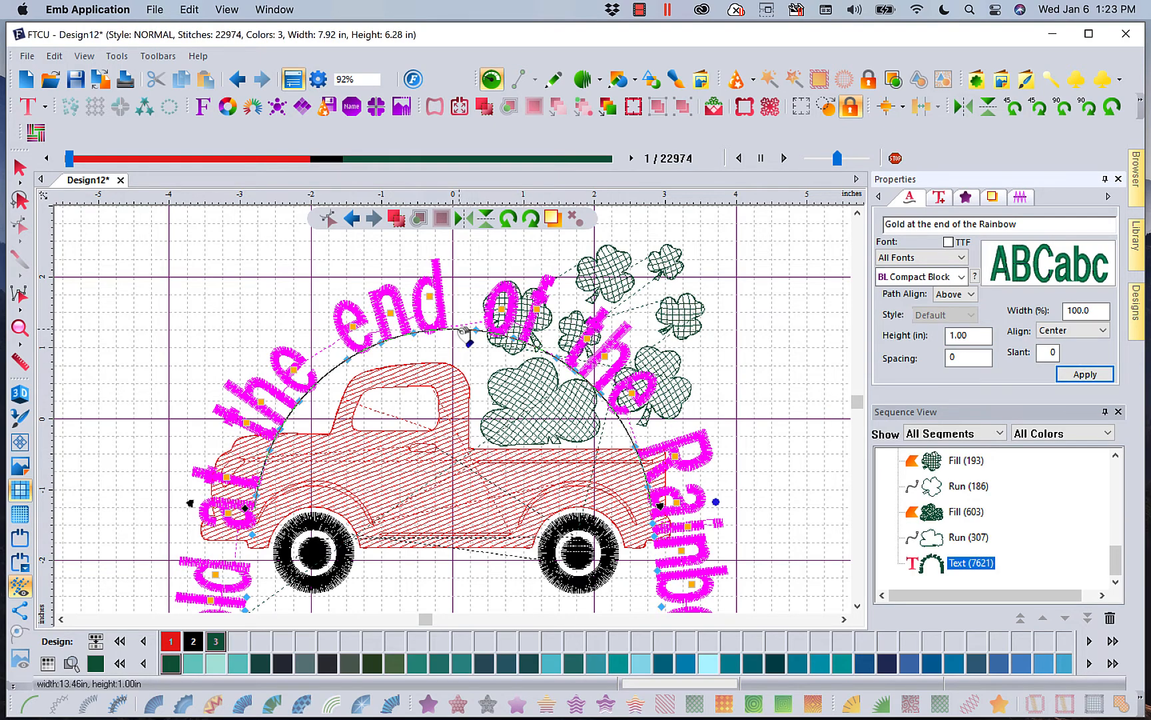
Step: Move the arched text and its path up about 2 in so it arcs higher above the truck
{"action": "left_click_drag", "start_coordinate": [464, 335], "coordinate": [469, 194]}
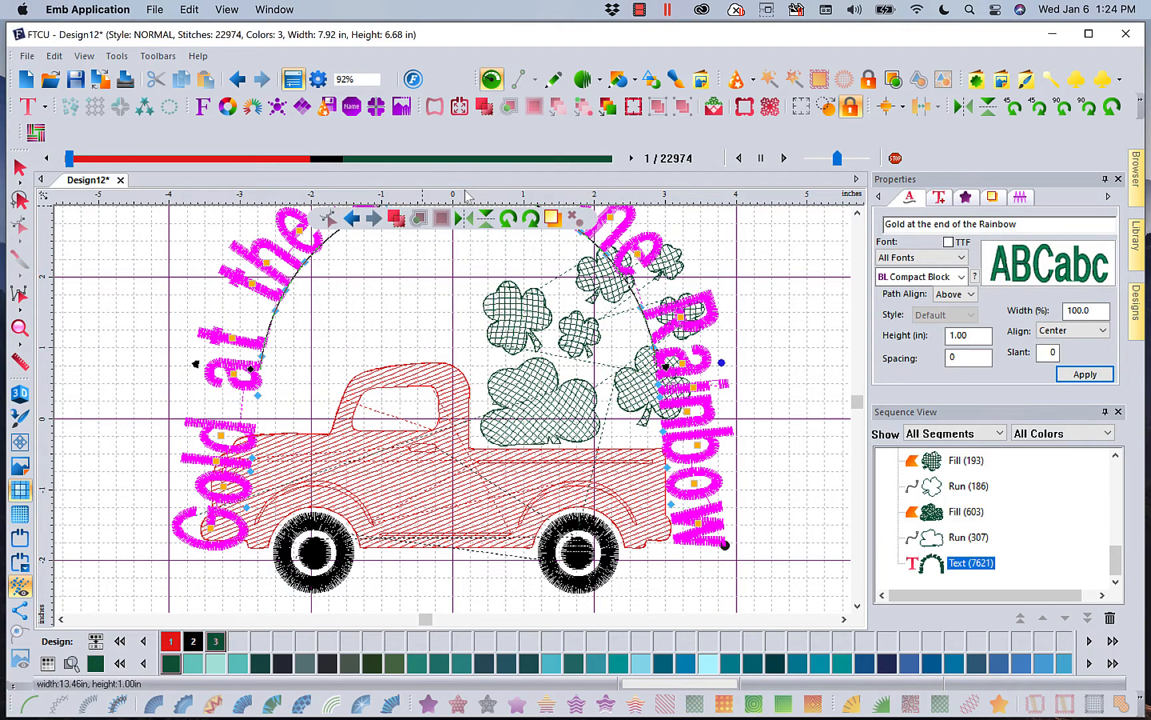
{"action": "left_click", "coordinate": [857, 213]}
{"action": "left_click", "coordinate": [857, 213]}
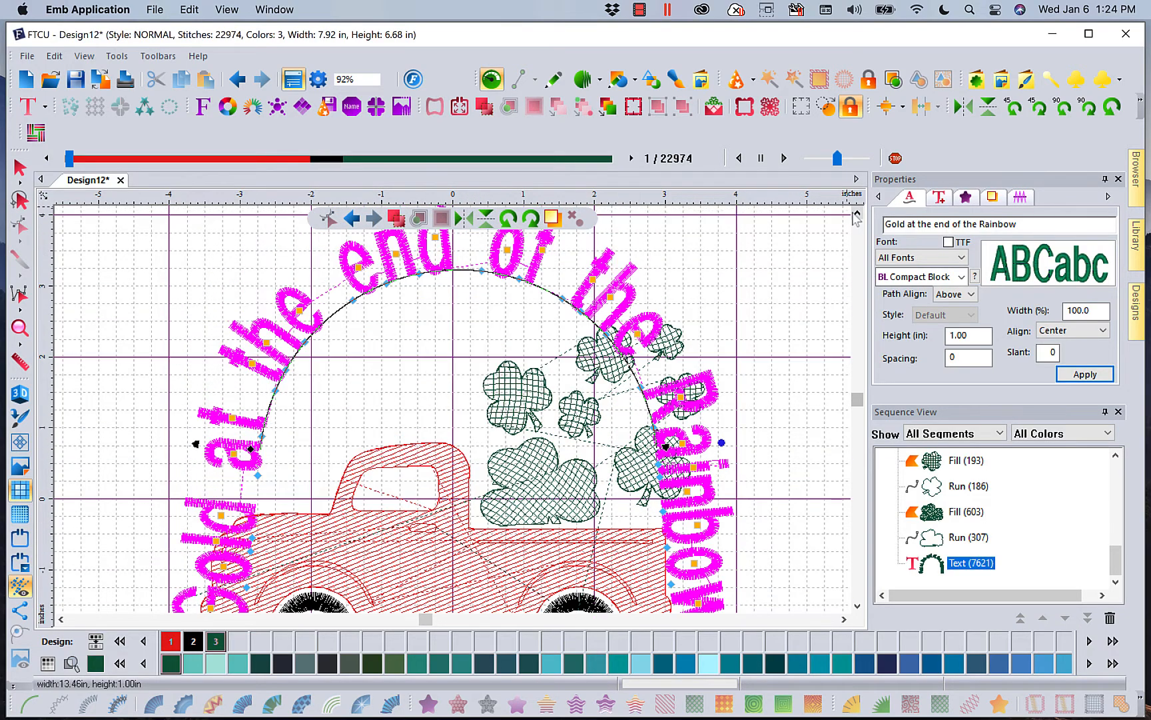
Step: Edit the text path's shape by pulling its top node down about 0.4 in and slightly left to flatten the arch
{"action": "right_click", "coordinate": [475, 273]}
{"action": "left_click", "coordinate": [513, 375]}
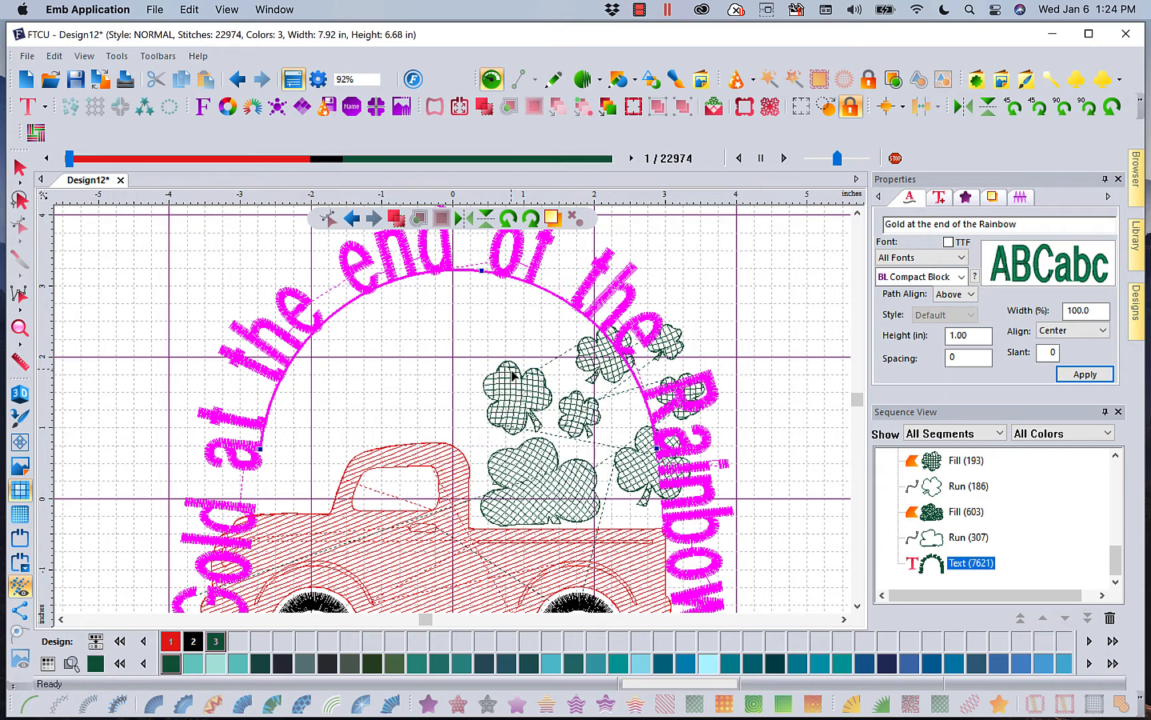
{"action": "left_click_drag", "start_coordinate": [482, 276], "coordinate": [468, 302]}
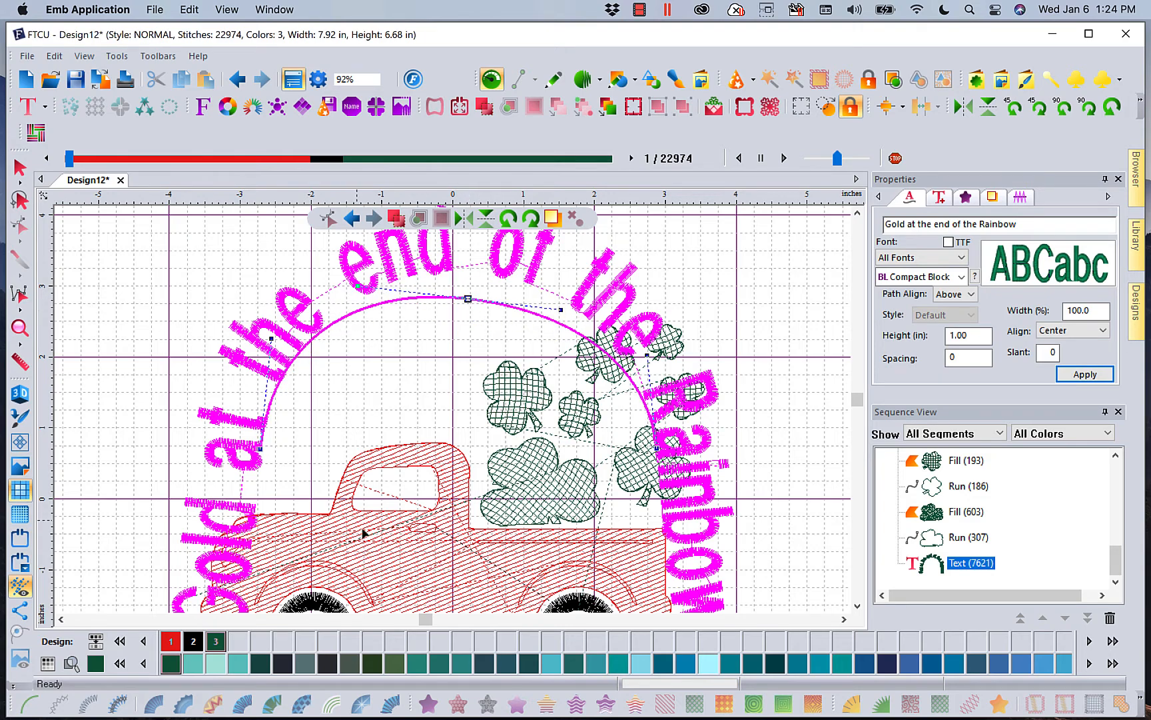
Step: Edit the base line of the "Gold at the end of the Rainbow" text, pulling its start point outward beyond the truck's hood
{"action": "left_click", "coordinate": [857, 604]}
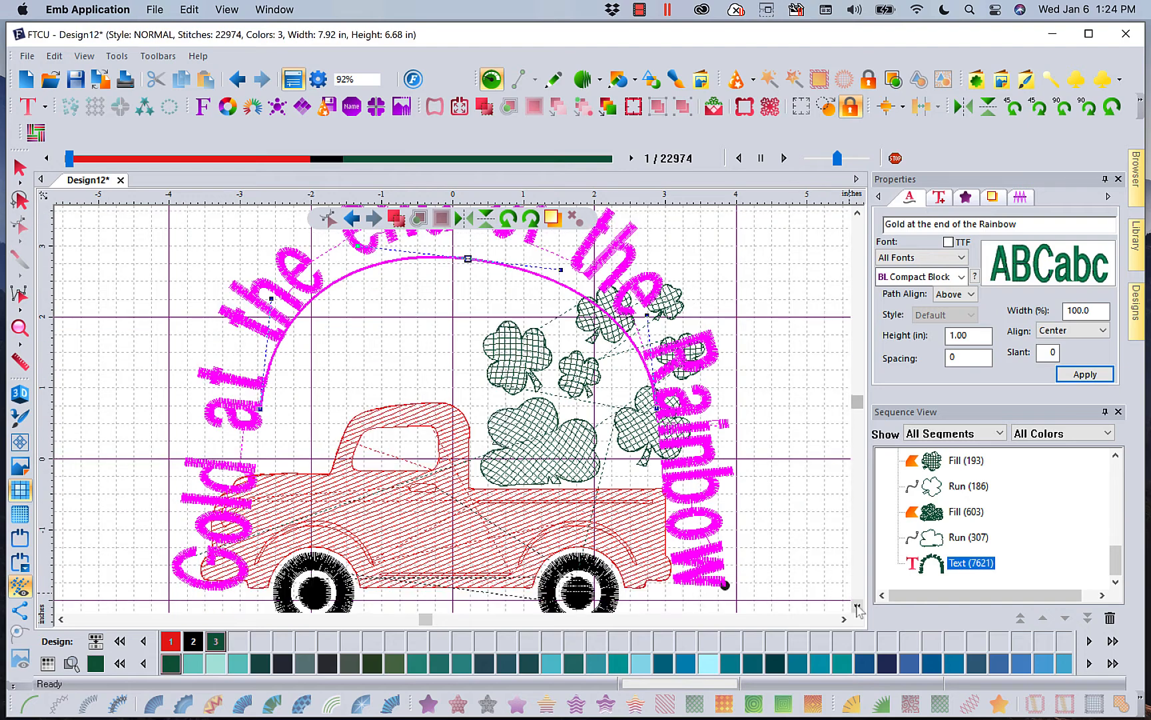
{"action": "left_click", "coordinate": [857, 604]}
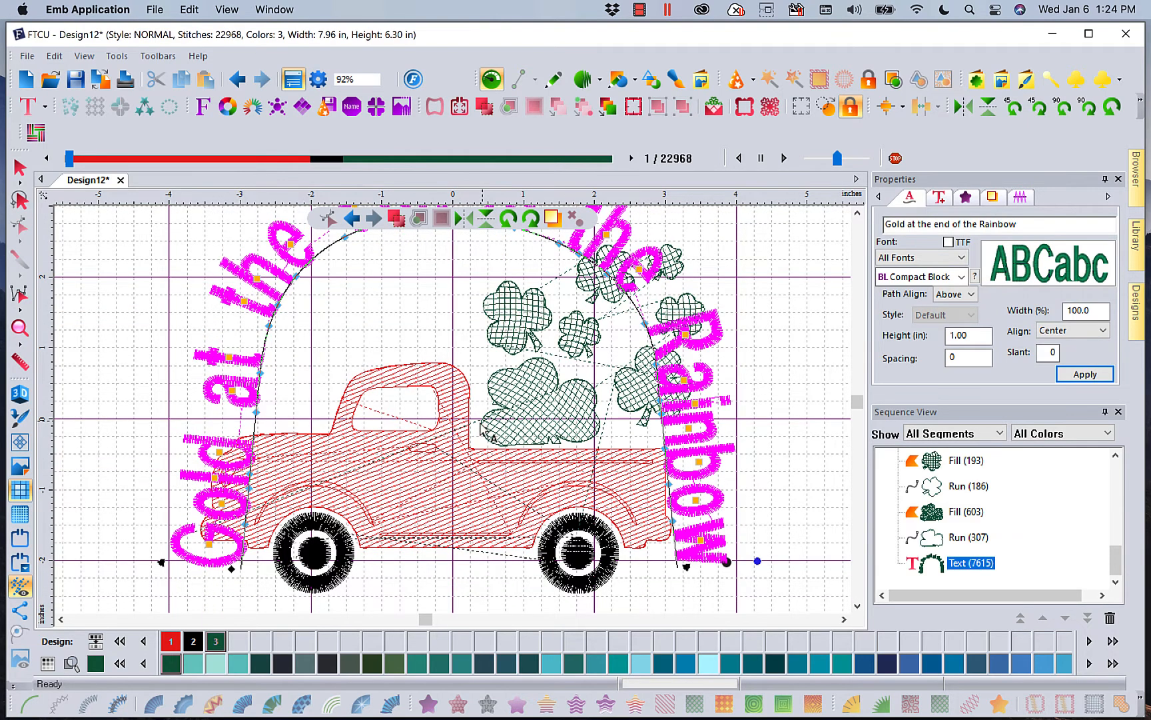
{"action": "right_click", "coordinate": [246, 565]}
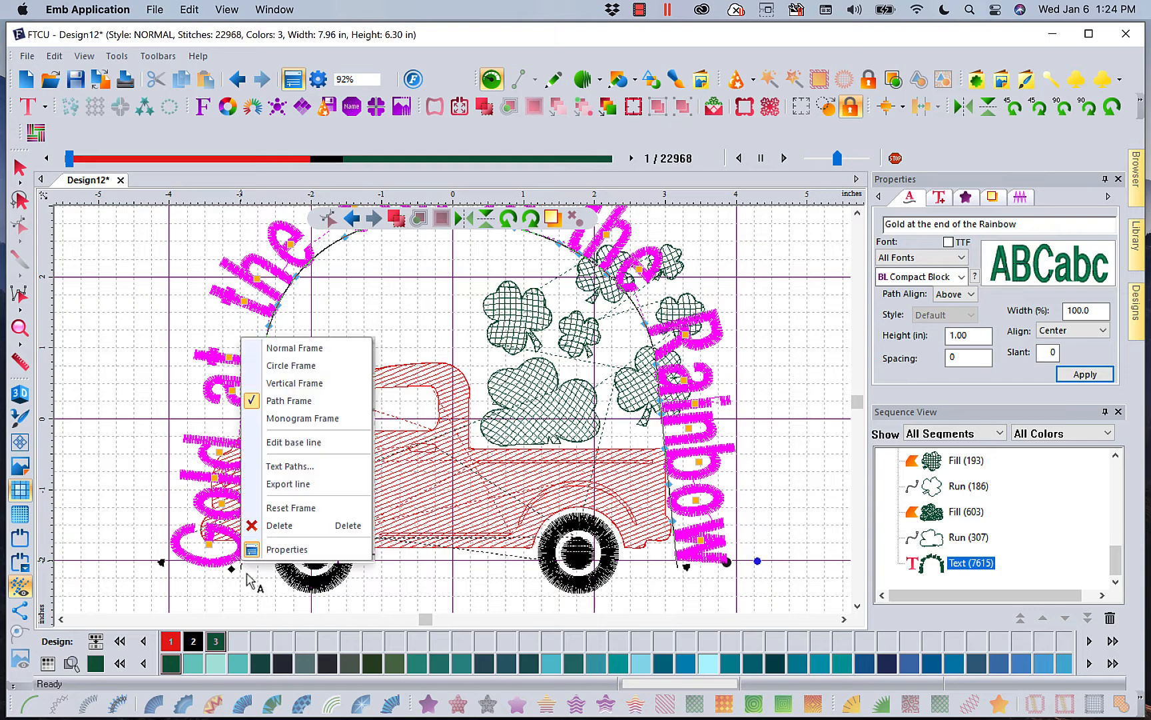
{"action": "left_click", "coordinate": [312, 445]}
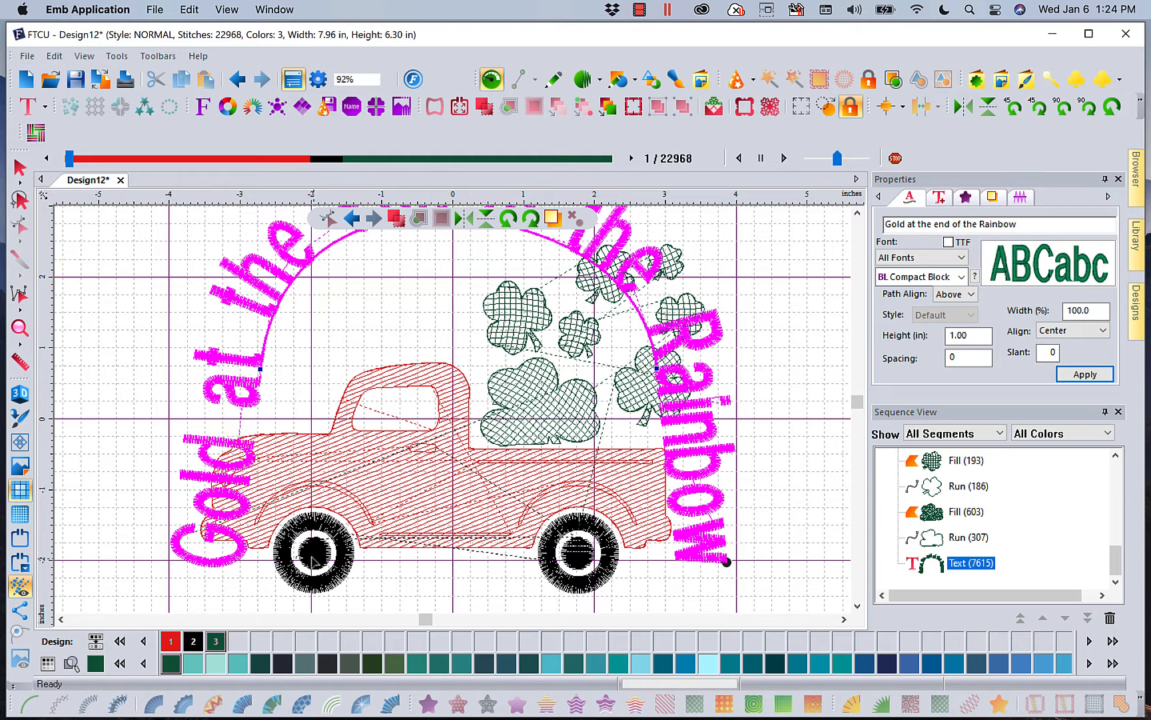
{"action": "left_click_drag", "start_coordinate": [261, 373], "coordinate": [160, 456]}
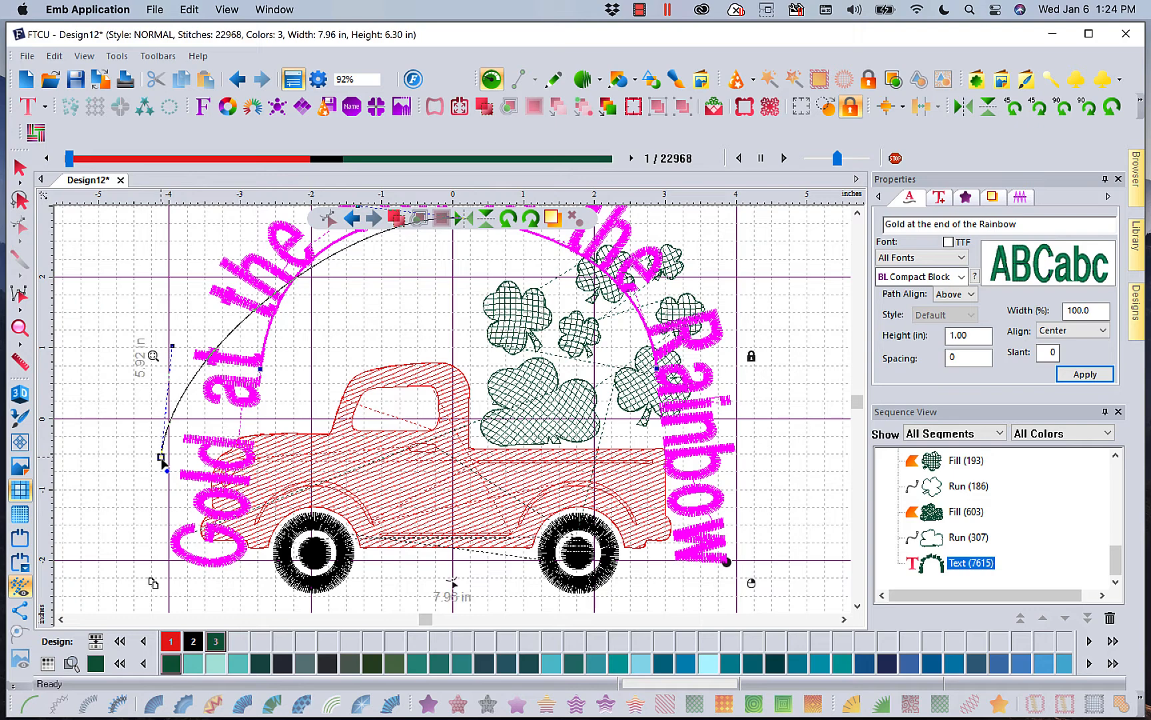
{"action": "right_click", "coordinate": [803, 476]}
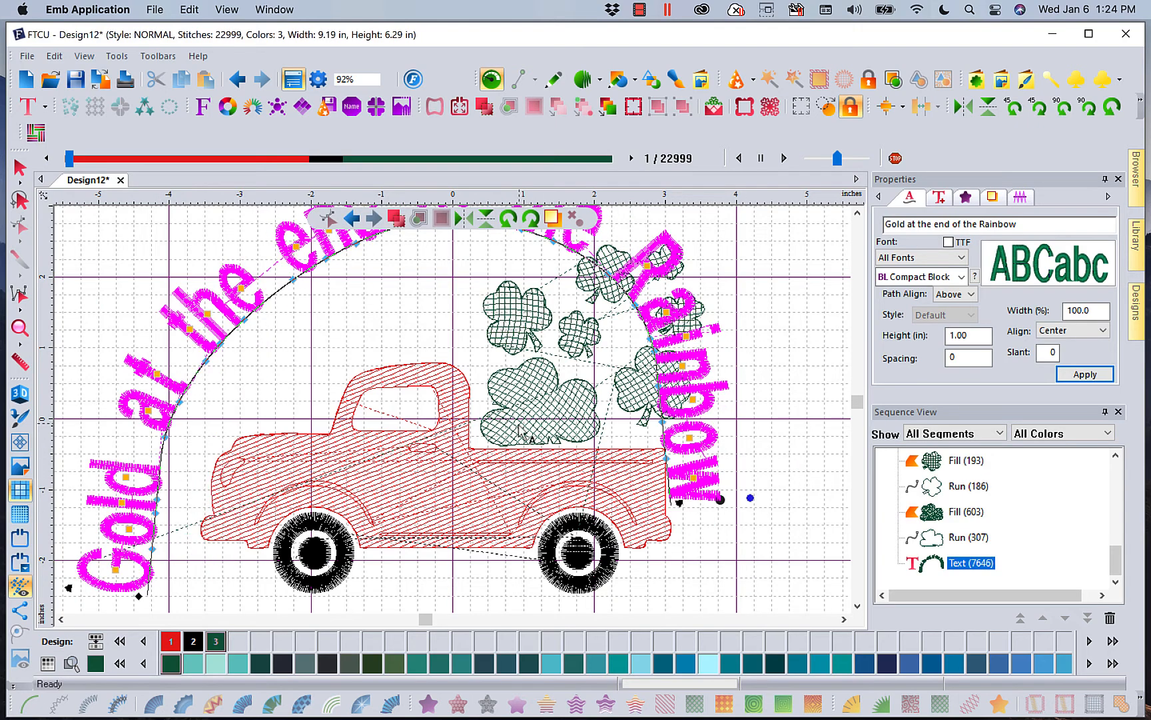
{"action": "left_click", "coordinate": [857, 213]}
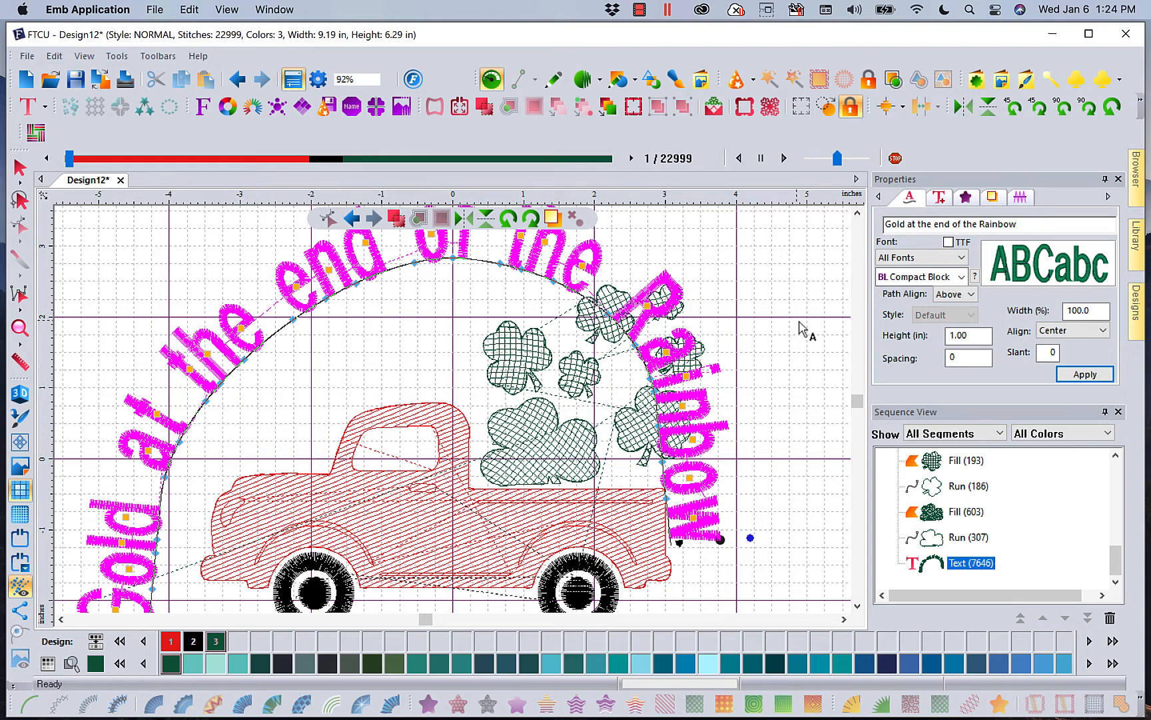
{"action": "left_click", "coordinate": [746, 315]}
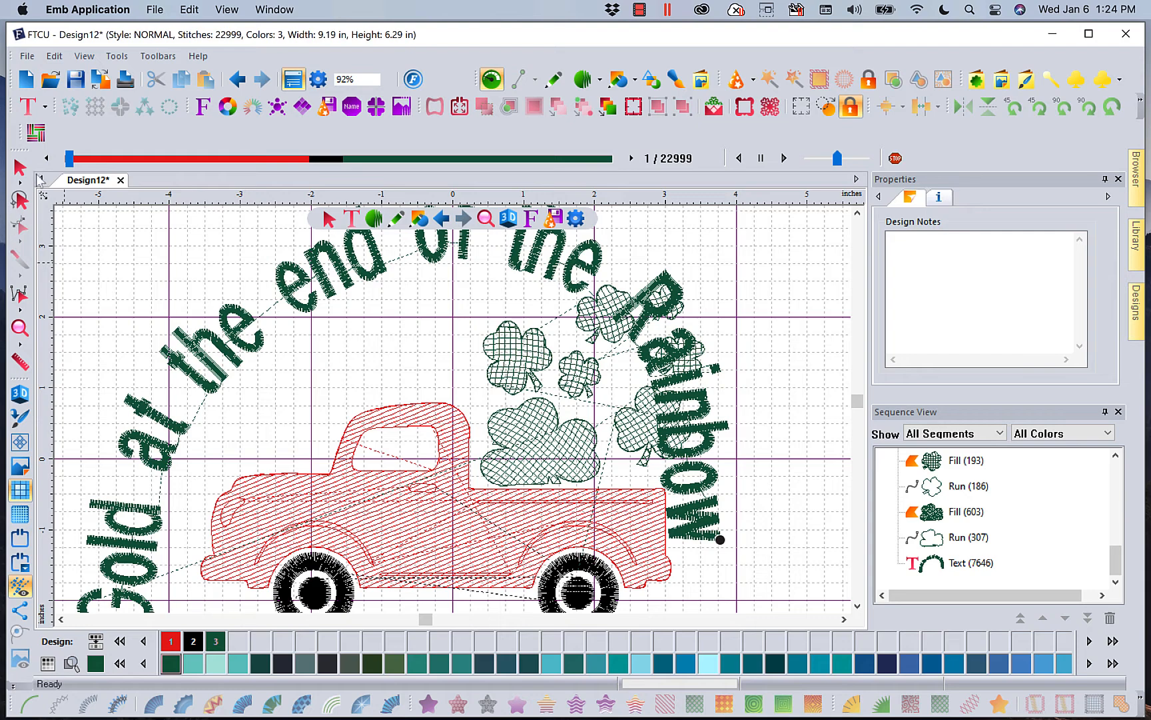
Step: Apply the Candy rainbow theme to the arched "Gold at the end of the Rainbow" text
{"action": "left_click", "coordinate": [349, 268]}
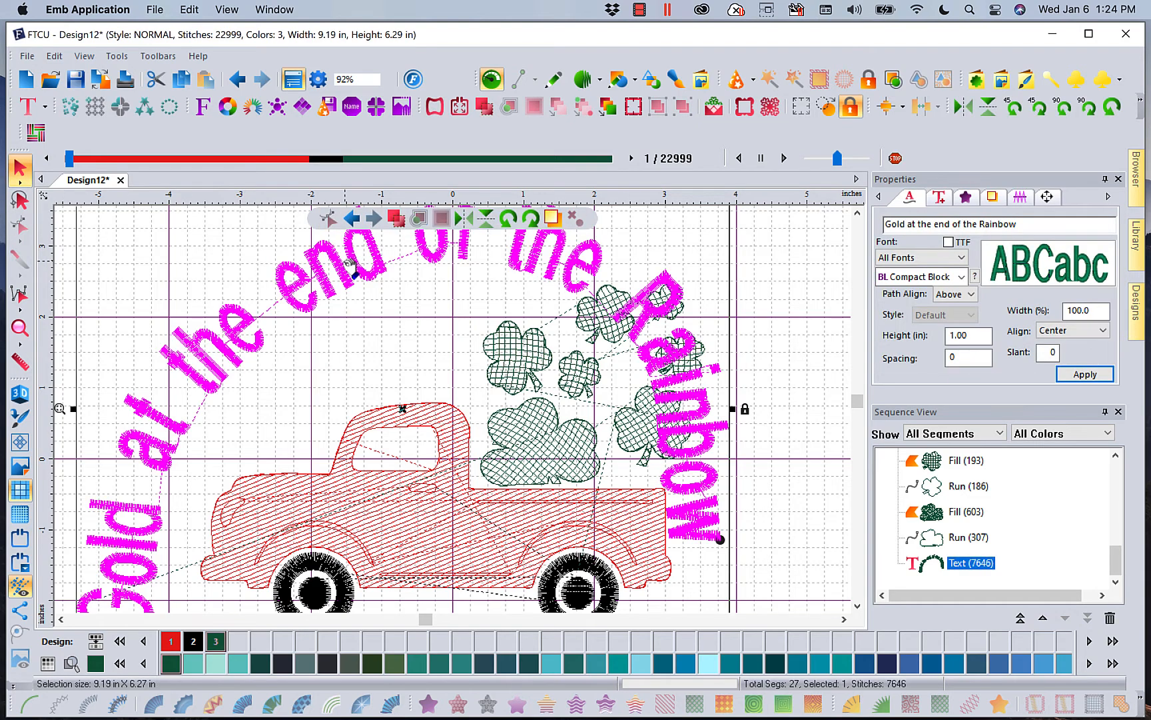
{"action": "left_click", "coordinate": [253, 107]}
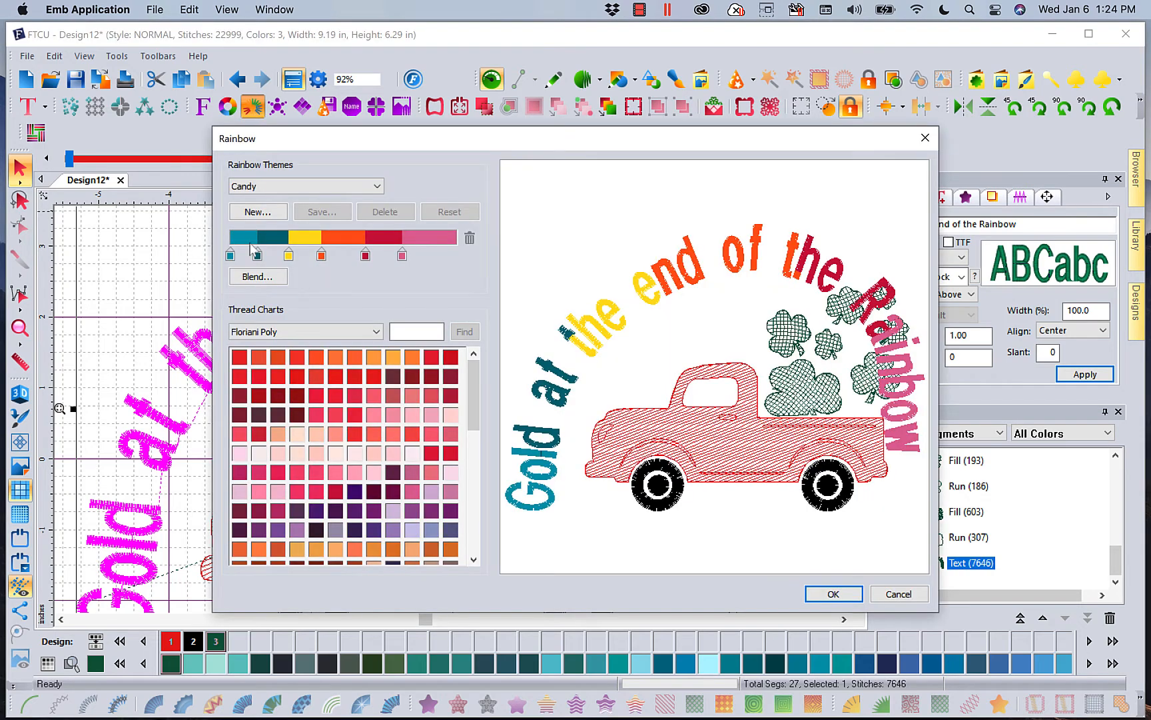
{"action": "left_click", "coordinate": [834, 593]}
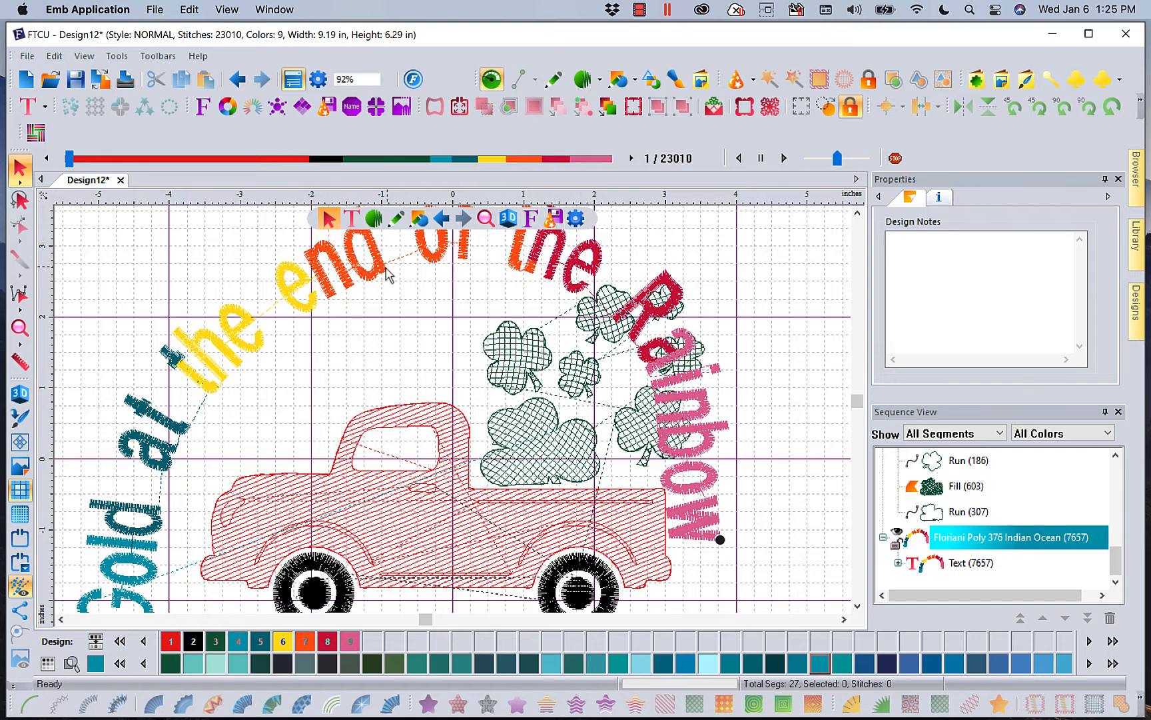
Step: Create a new design and place the default ABC monogram just above and beside the grid's centre
{"action": "left_click", "coordinate": [25, 79]}
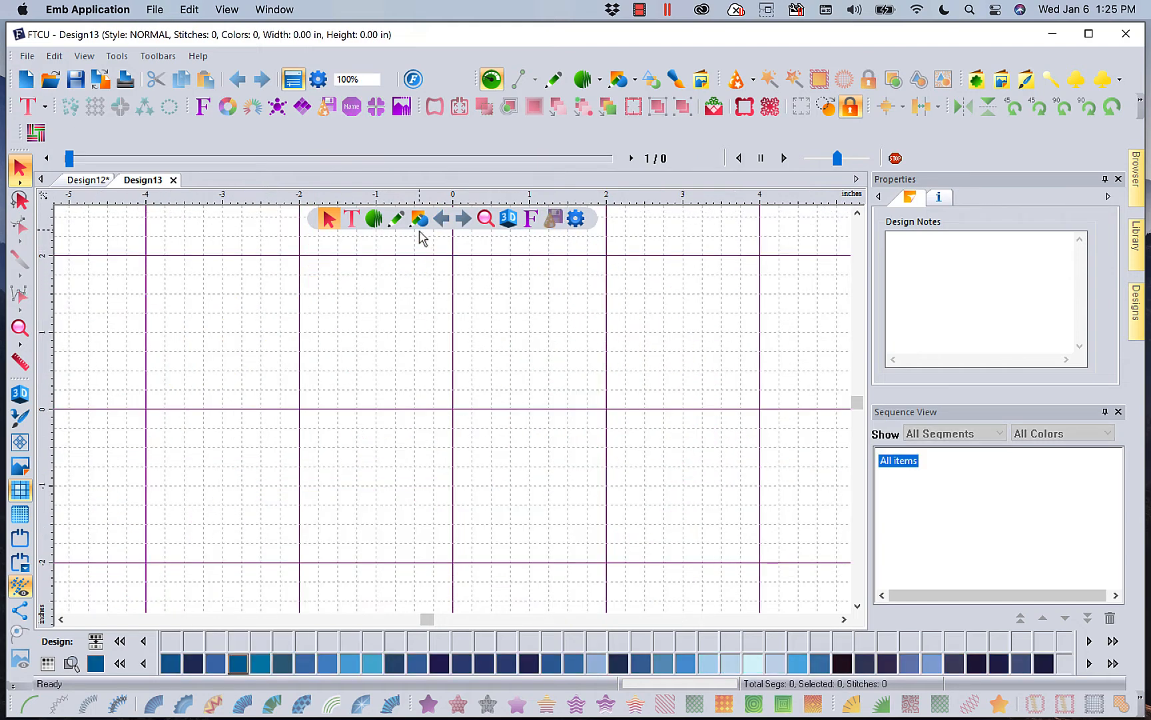
{"action": "mouse_move", "coordinate": [353, 232]}
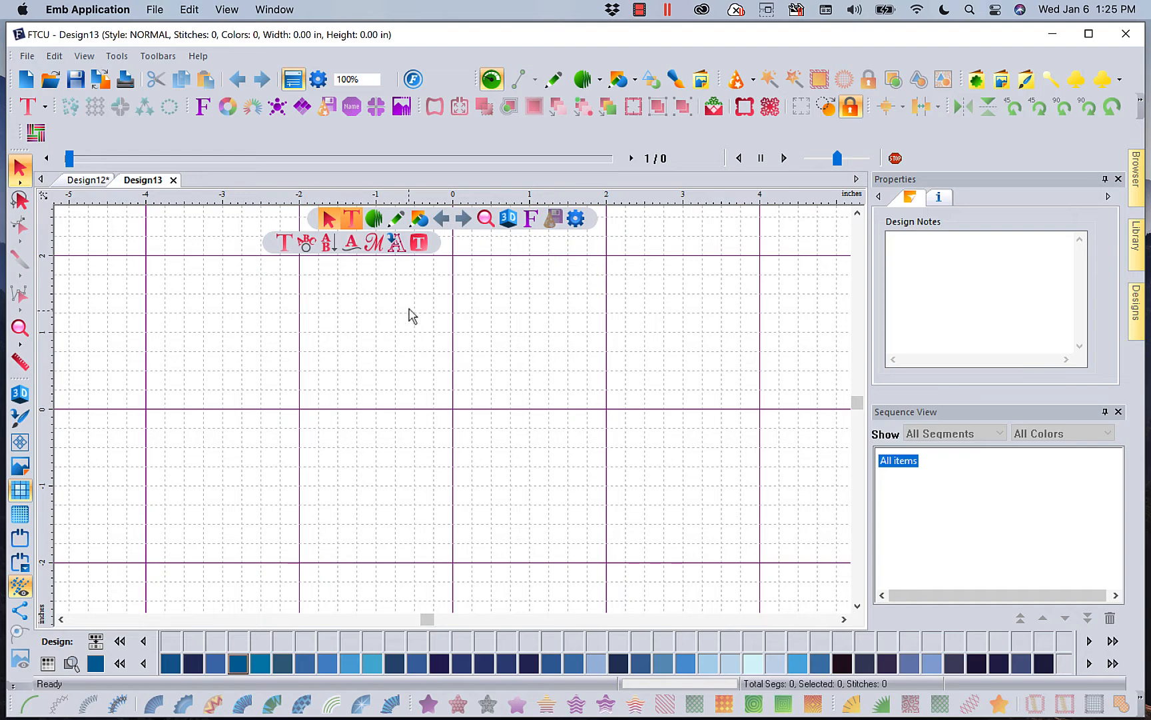
{"action": "left_click", "coordinate": [378, 250]}
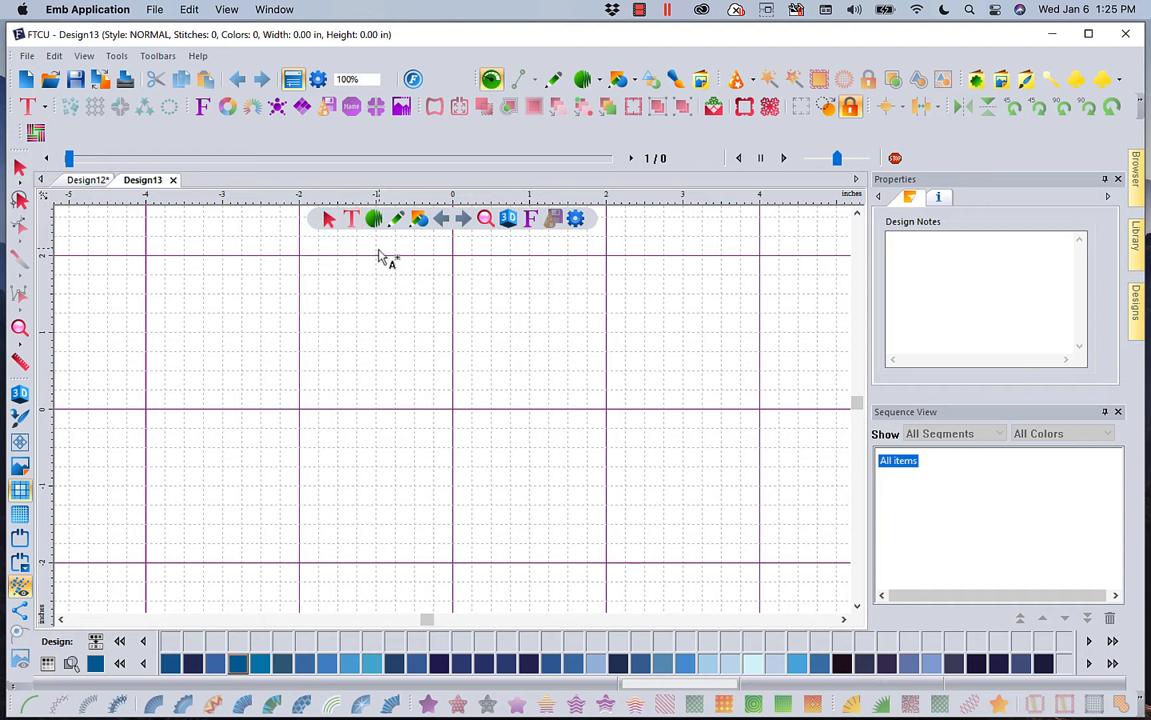
{"action": "left_click", "coordinate": [498, 401]}
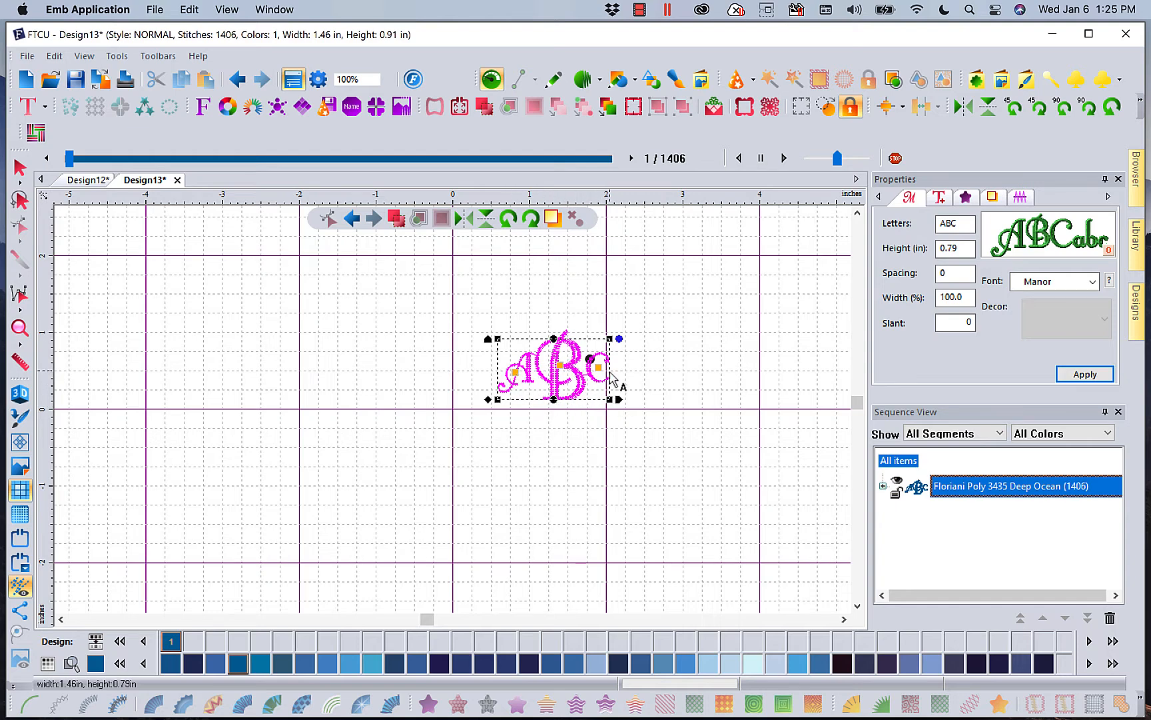
Step: Apply the Garden Monogram font to the ABC monogram with the laurel branch decoration curving beneath the letters
{"action": "mouse_move", "coordinate": [985, 251]}
{"action": "mouse_move", "coordinate": [1109, 254]}
{"action": "left_click", "coordinate": [1092, 282]}
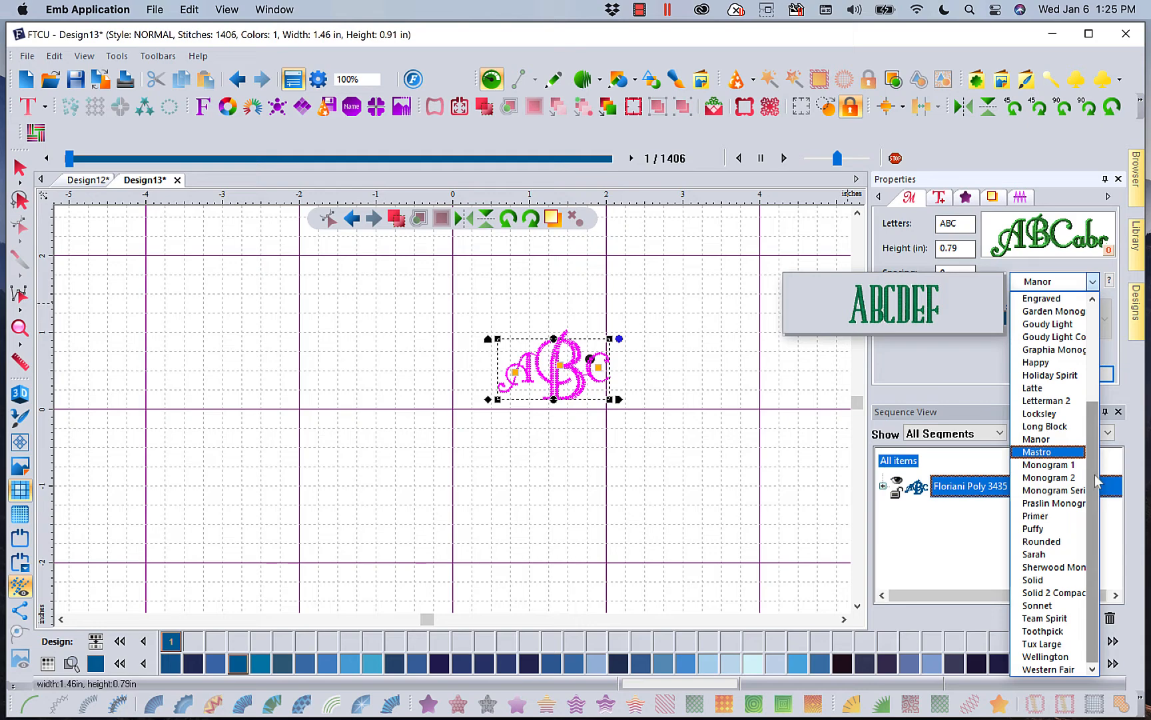
{"action": "left_click", "coordinate": [1055, 311]}
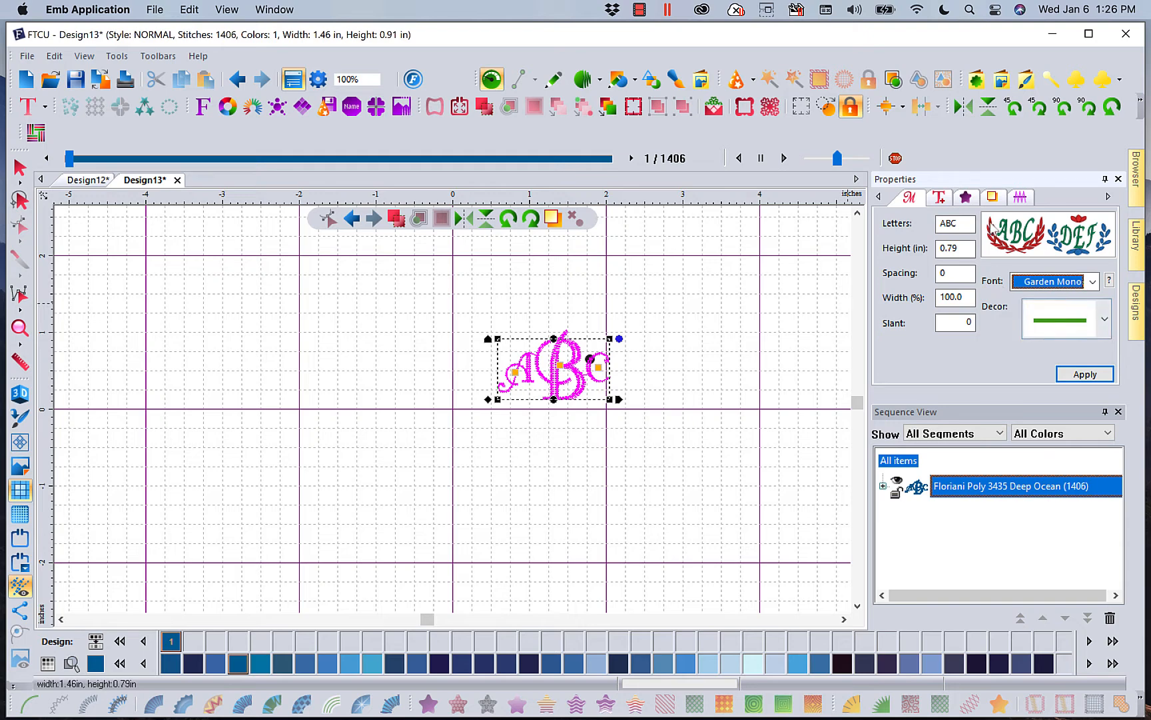
{"action": "mouse_move", "coordinate": [1035, 245]}
{"action": "left_click", "coordinate": [1104, 319]}
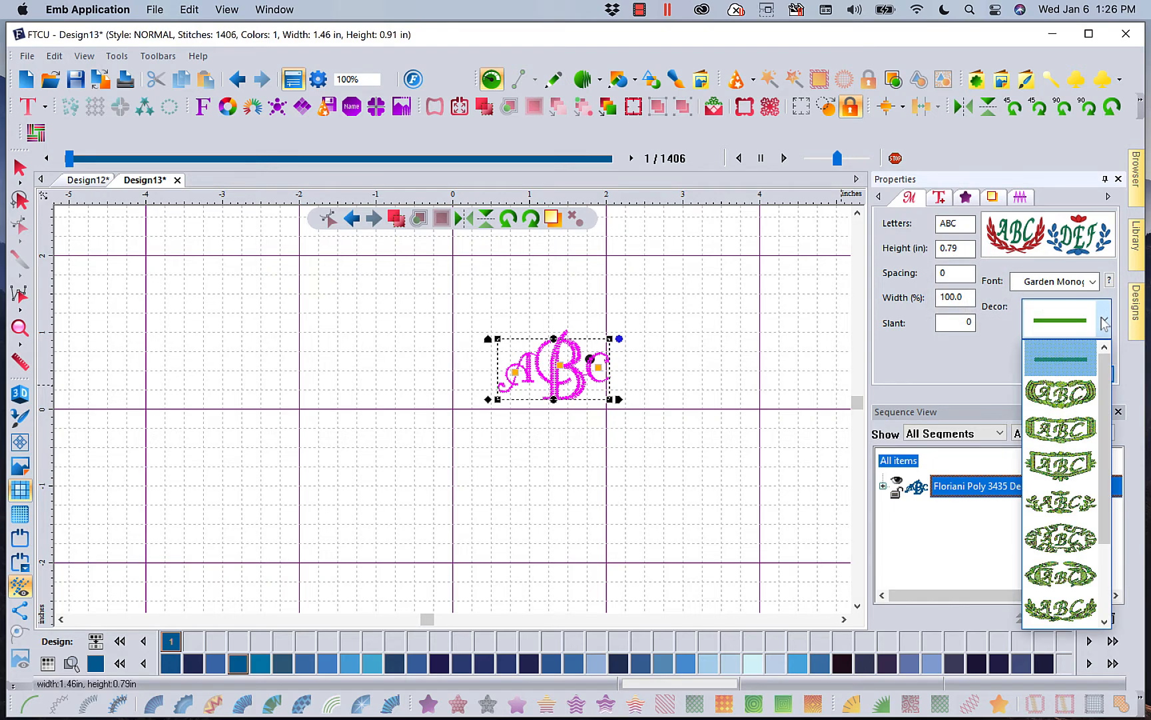
{"action": "left_click", "coordinate": [1064, 607]}
{"action": "left_click", "coordinate": [1084, 375]}
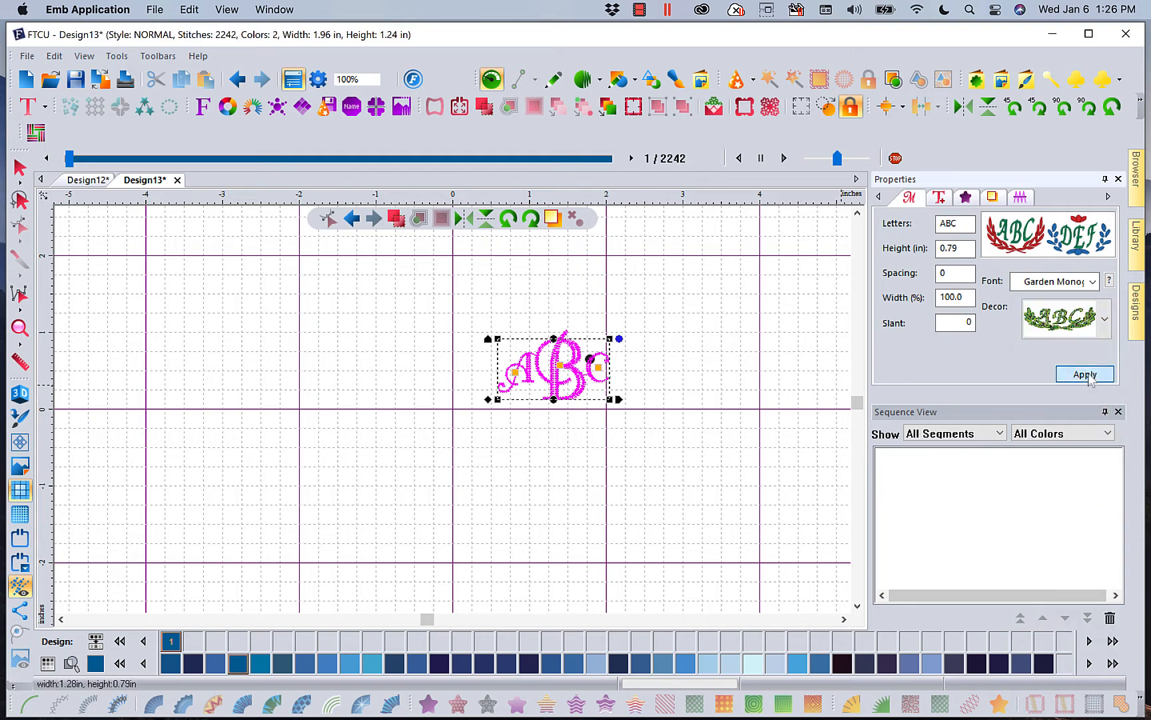
{"action": "left_click", "coordinate": [773, 447]}
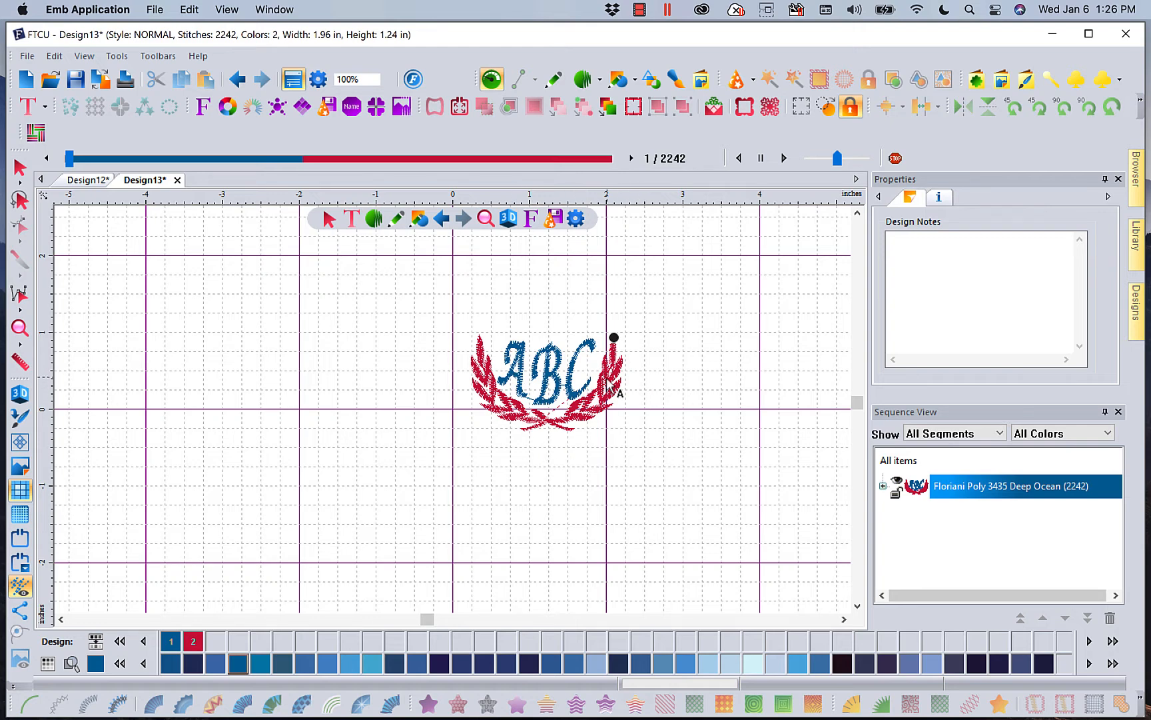
Step: Change the ABC monogram's font to Rounded and deselect the monogram
{"action": "left_click", "coordinate": [556, 414]}
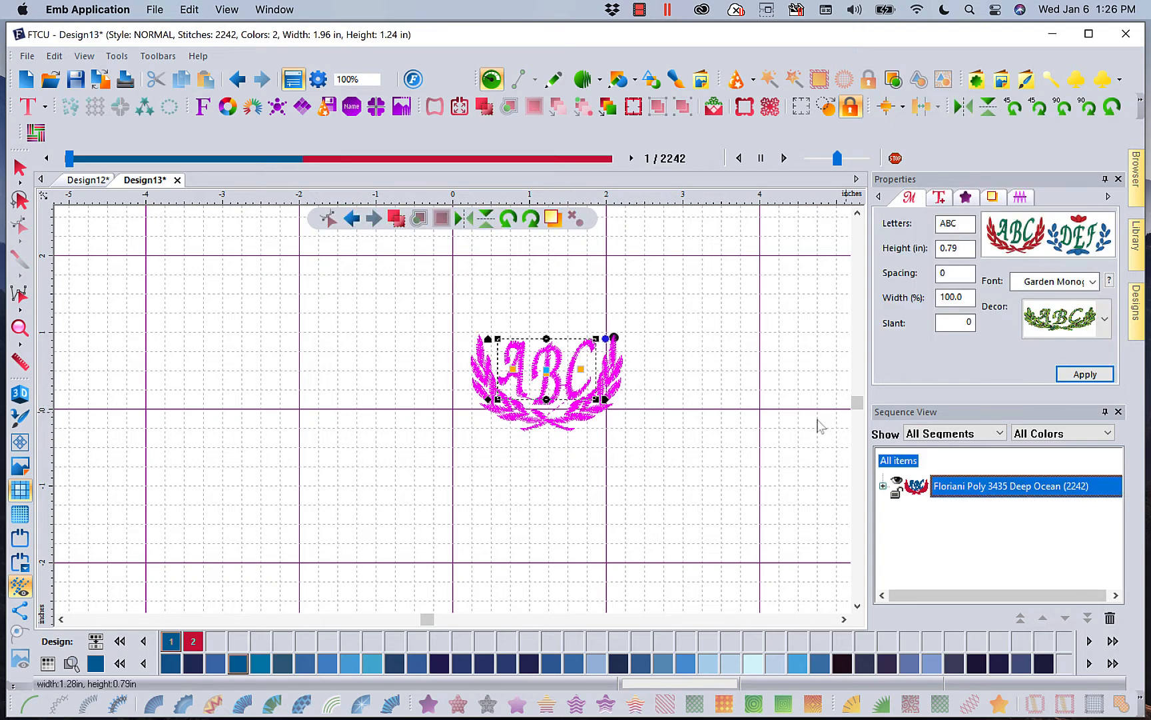
{"action": "left_click", "coordinate": [1093, 283]}
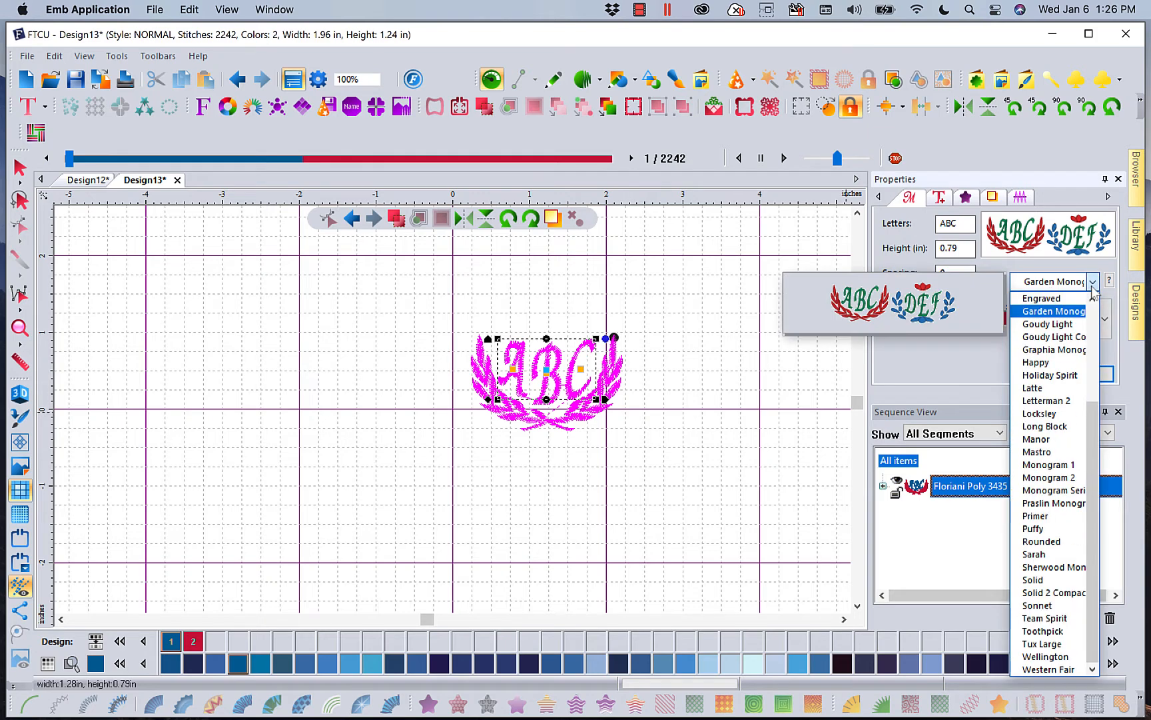
{"action": "left_click", "coordinate": [1062, 542]}
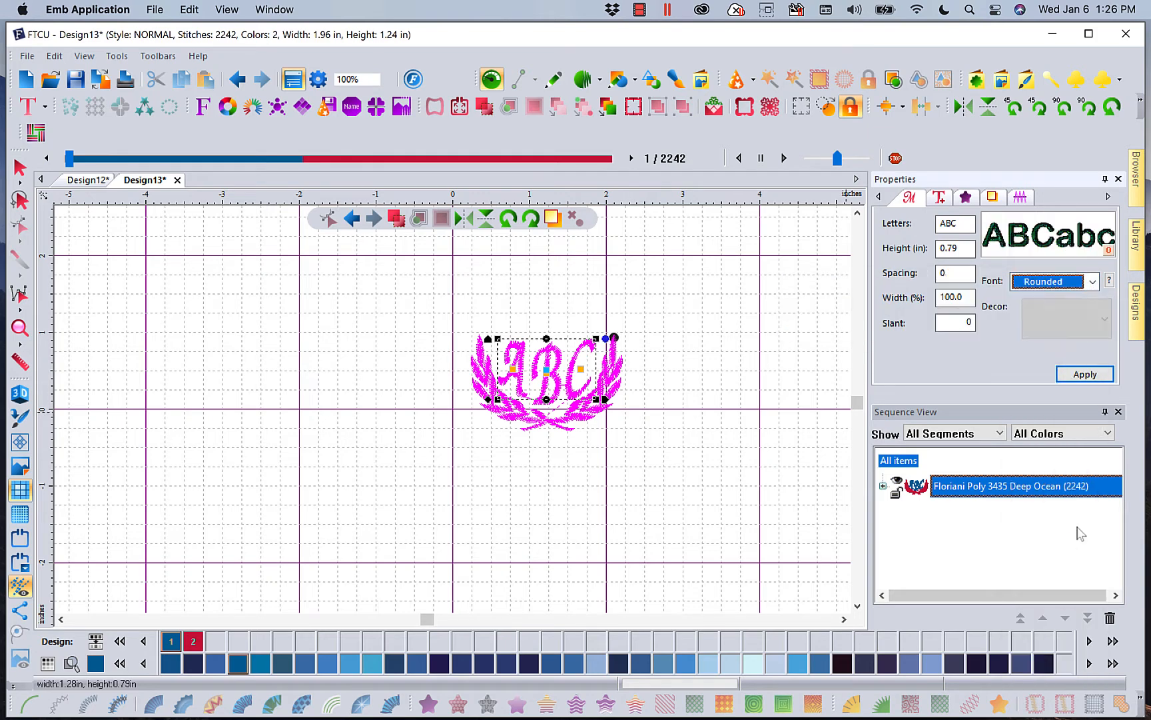
{"action": "left_click", "coordinate": [1084, 375]}
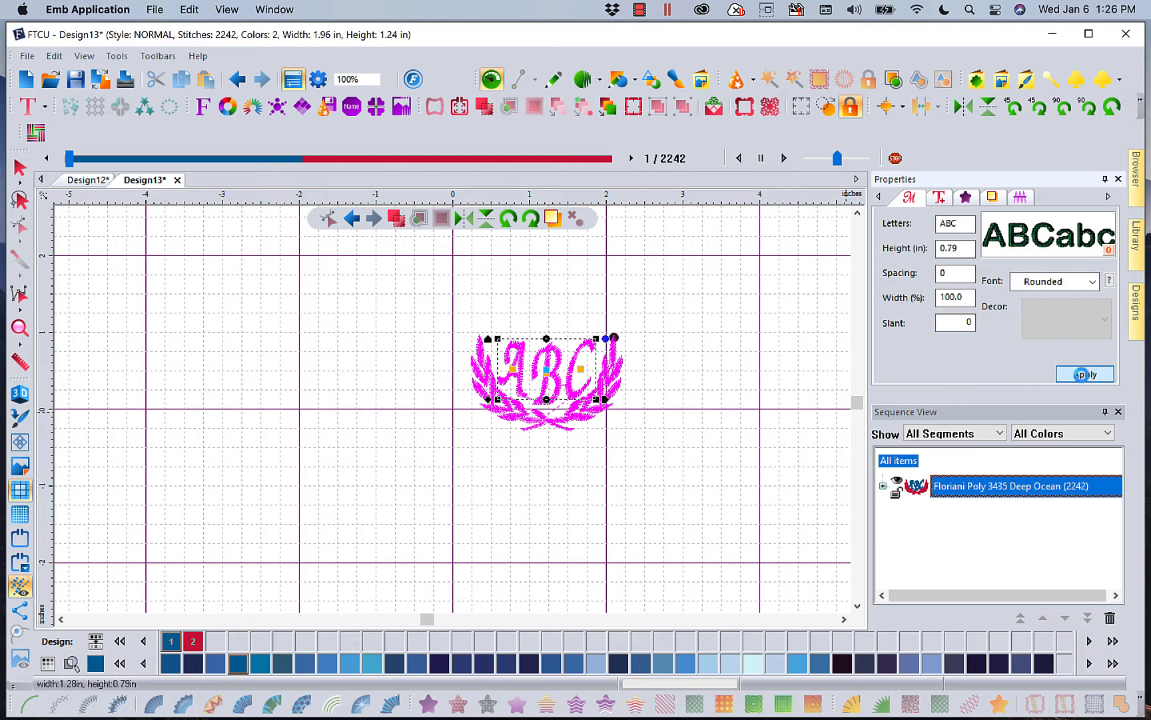
{"action": "left_click", "coordinate": [747, 399]}
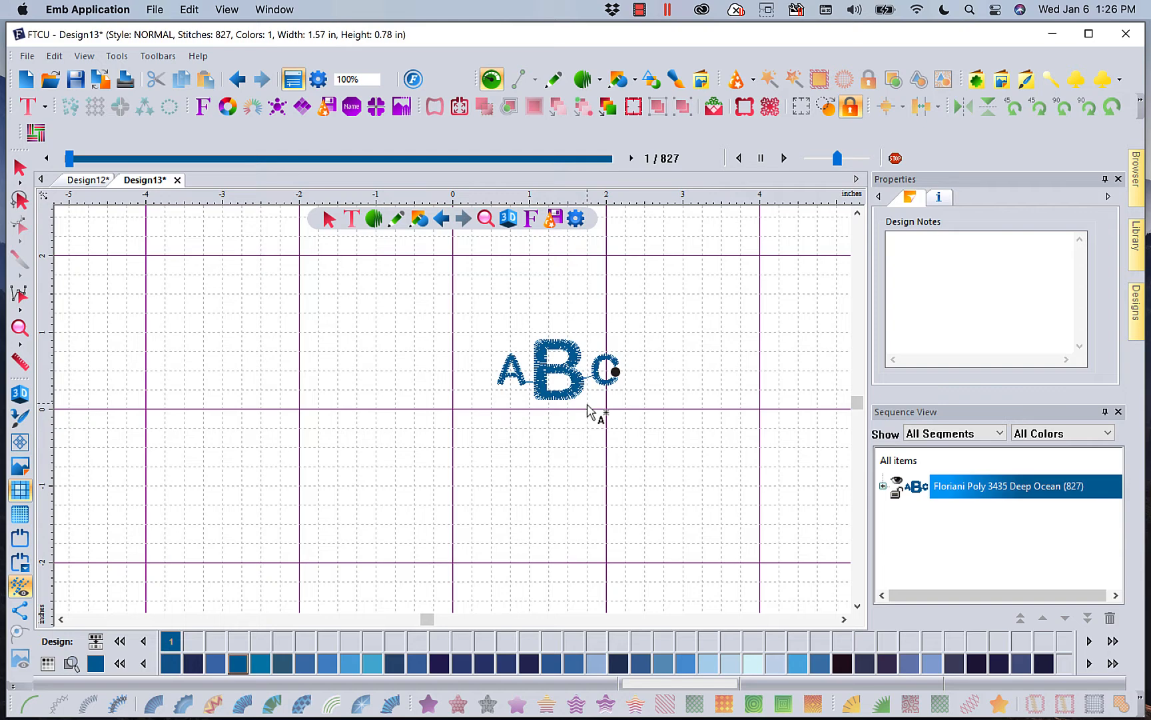
Step: Stagger the monogram's letters diagonally by moving the A above the B and the C below it
{"action": "left_click", "coordinate": [515, 377]}
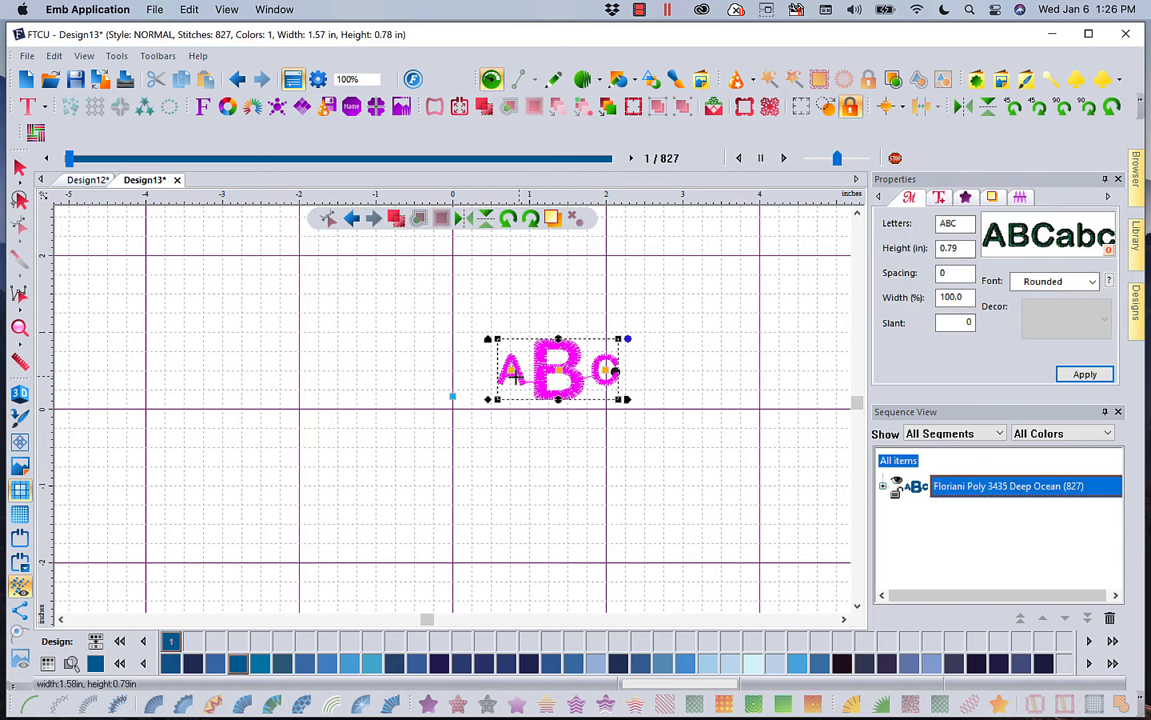
{"action": "left_click_drag", "start_coordinate": [511, 368], "coordinate": [513, 319]}
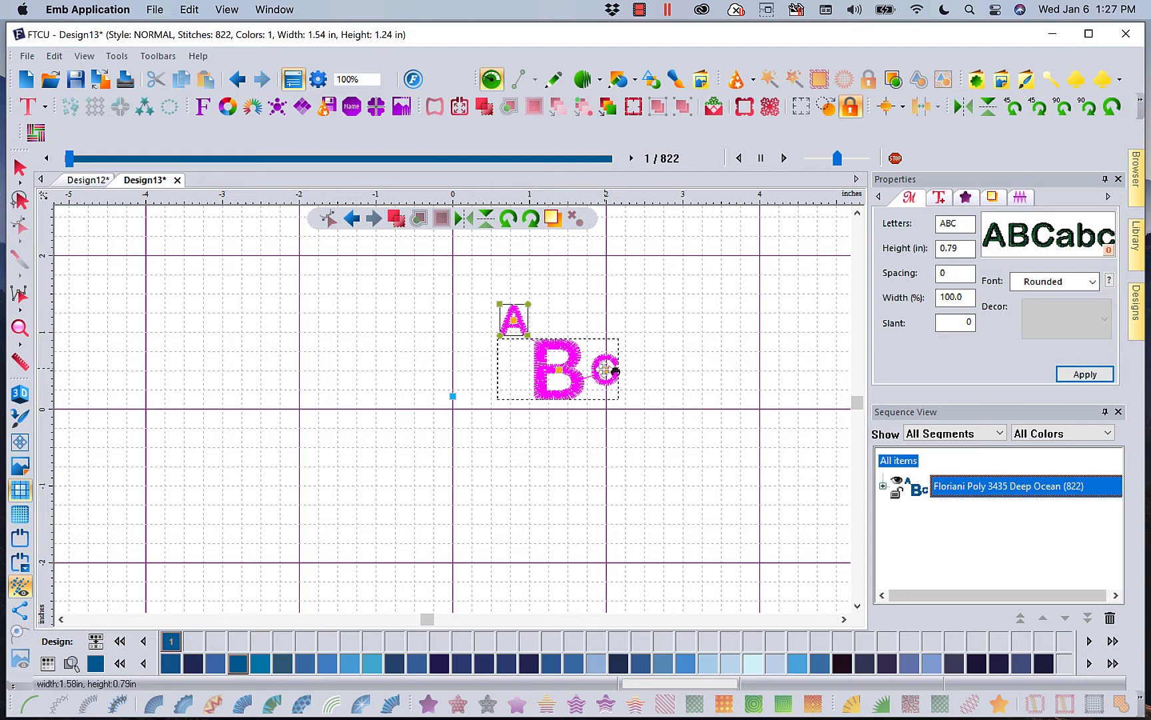
{"action": "left_click_drag", "start_coordinate": [604, 368], "coordinate": [603, 405]}
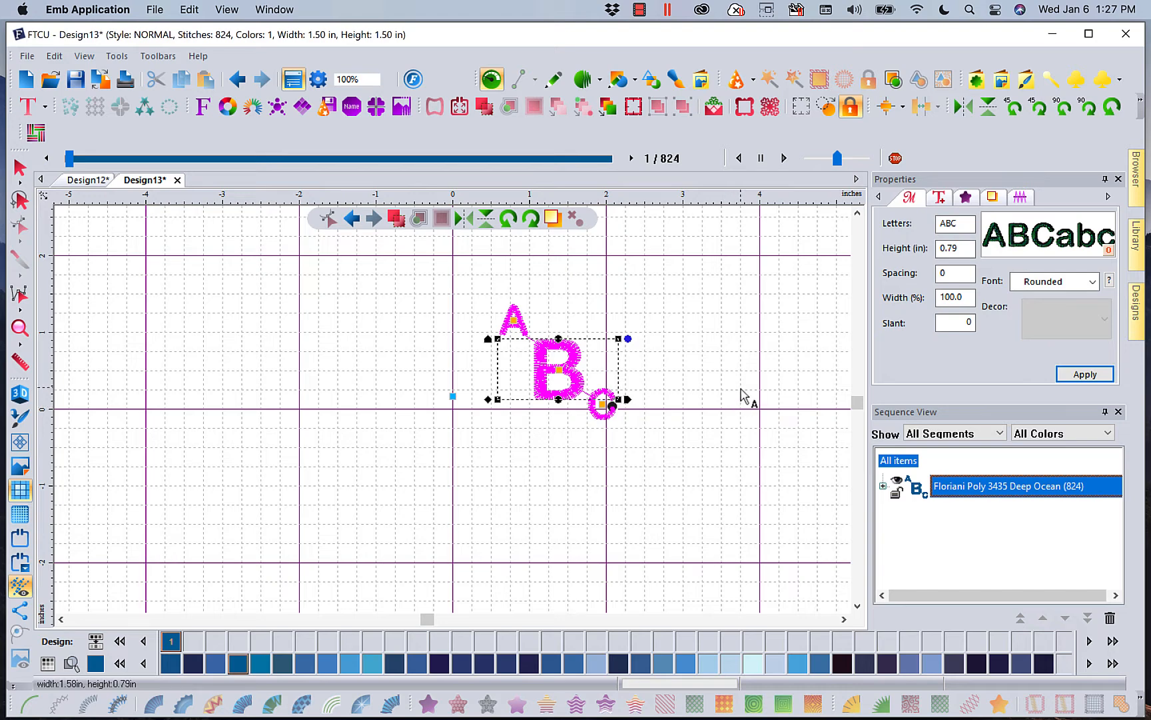
Step: Create a new design and start a TTF artwork import with the text "Floriani"
{"action": "left_click", "coordinate": [26, 78]}
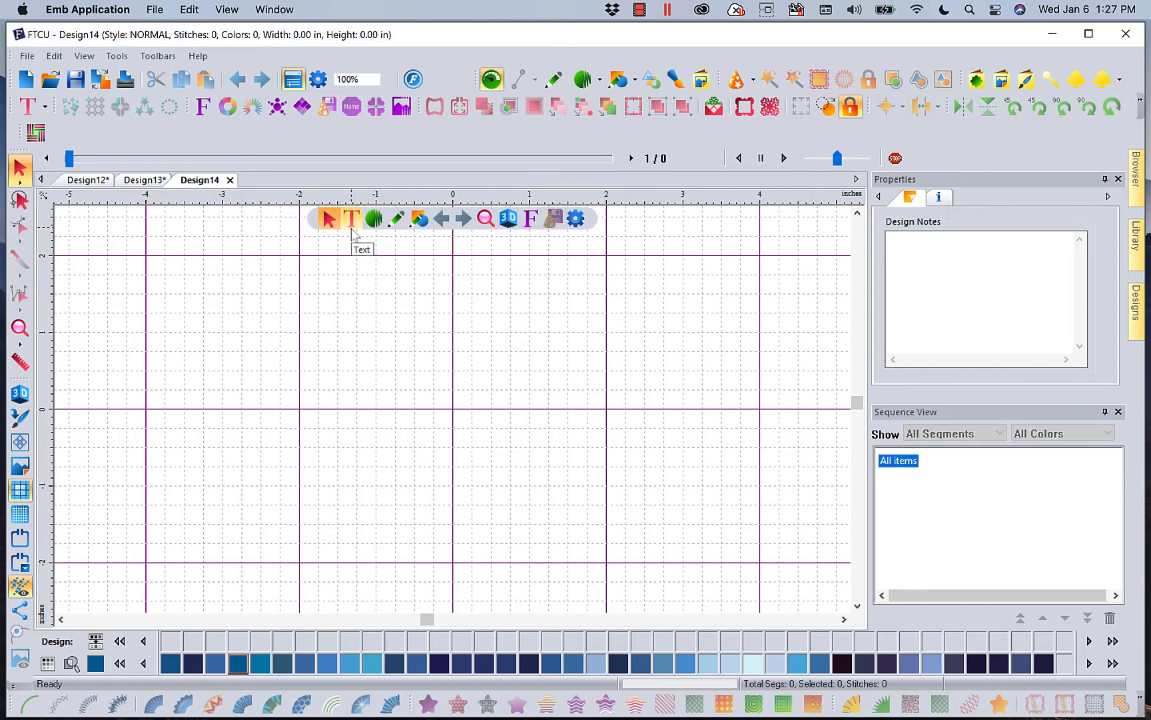
{"action": "left_click", "coordinate": [352, 221]}
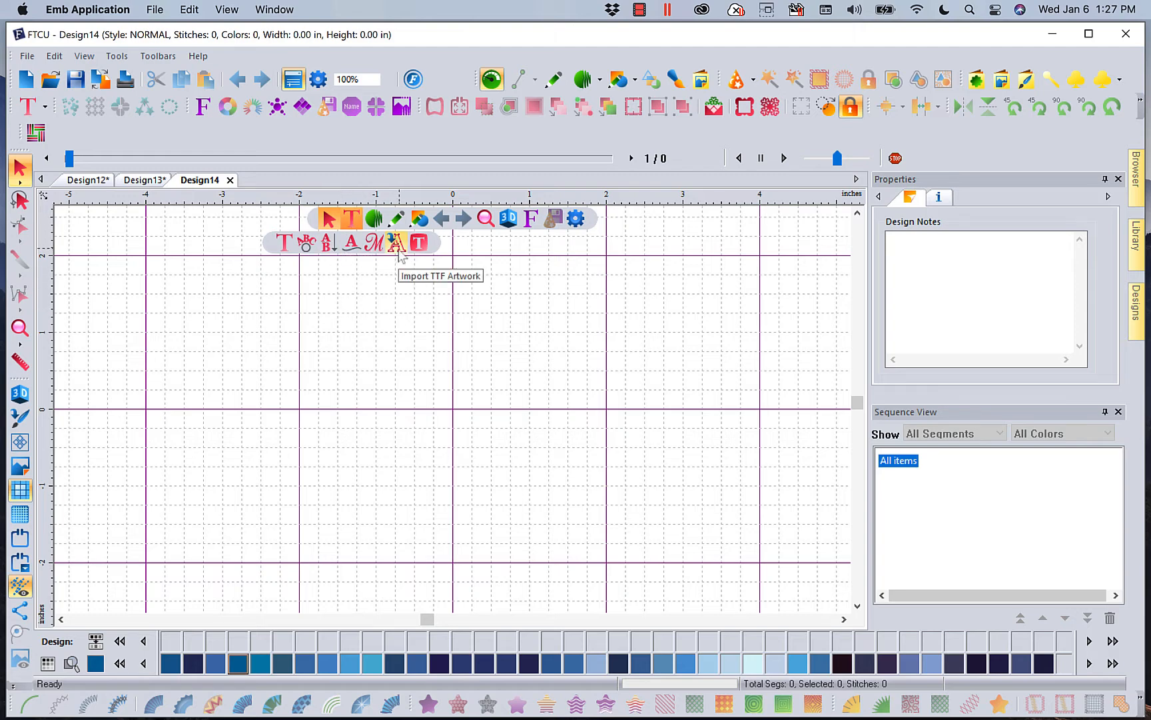
{"action": "left_click", "coordinate": [397, 244]}
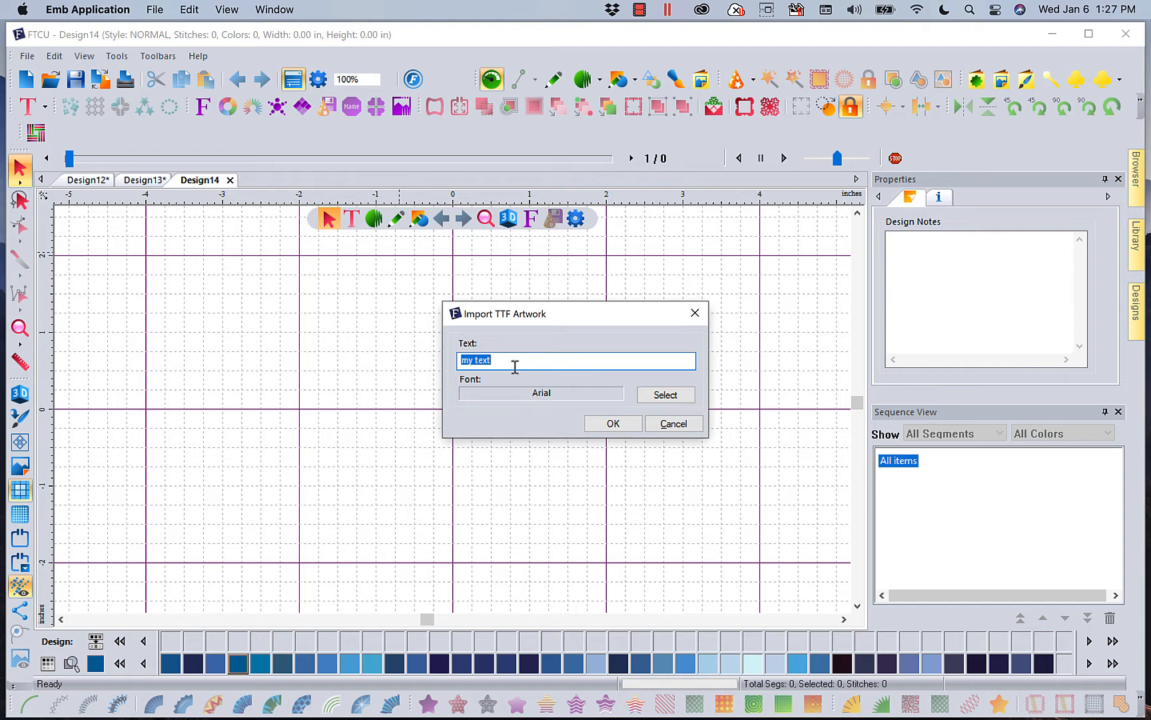
{"action": "left_click_drag", "start_coordinate": [511, 361], "coordinate": [390, 358]}
{"action": "type", "text": "Floriani"}
Step: Set the TTF artwork font to Lucida Sans in the Demibold Roman style
{"action": "left_click", "coordinate": [653, 396]}
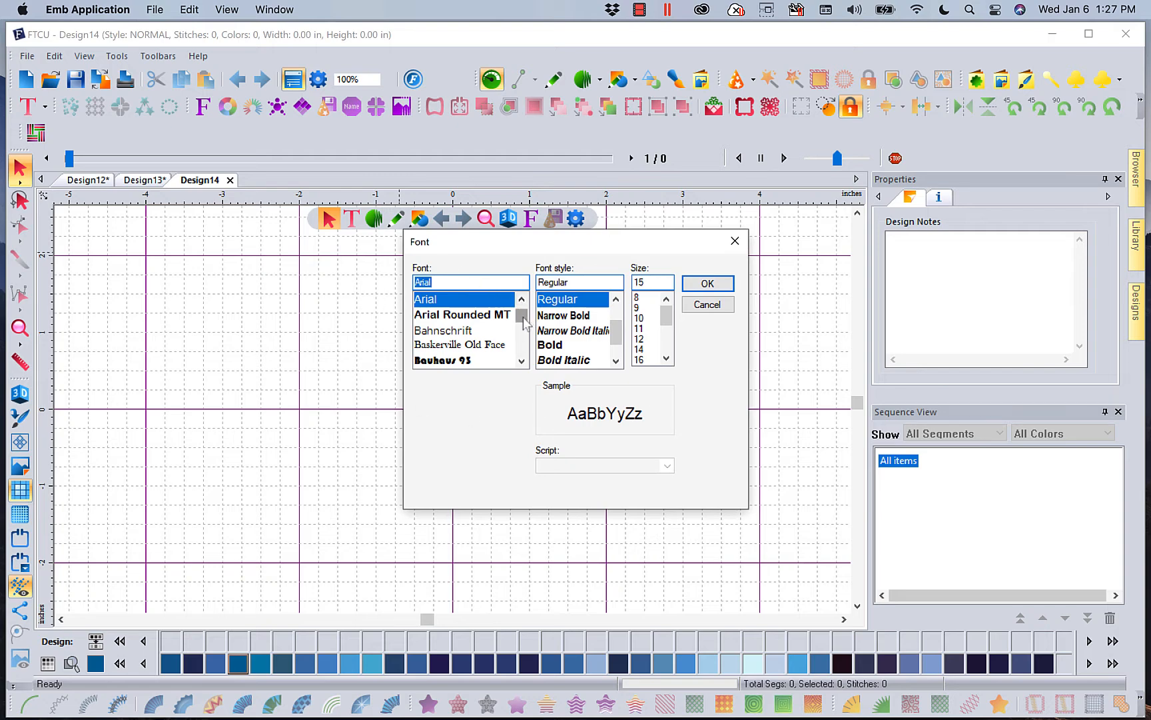
{"action": "mouse_move", "coordinate": [522, 317]}
{"action": "left_mouse_down"}
{"action": "mouse_move", "coordinate": [524, 363]}
{"action": "mouse_move", "coordinate": [524, 324]}
{"action": "left_mouse_up"}
{"action": "scroll", "coordinate": [525, 318], "scroll_direction": "down", "scroll_amount": 6}
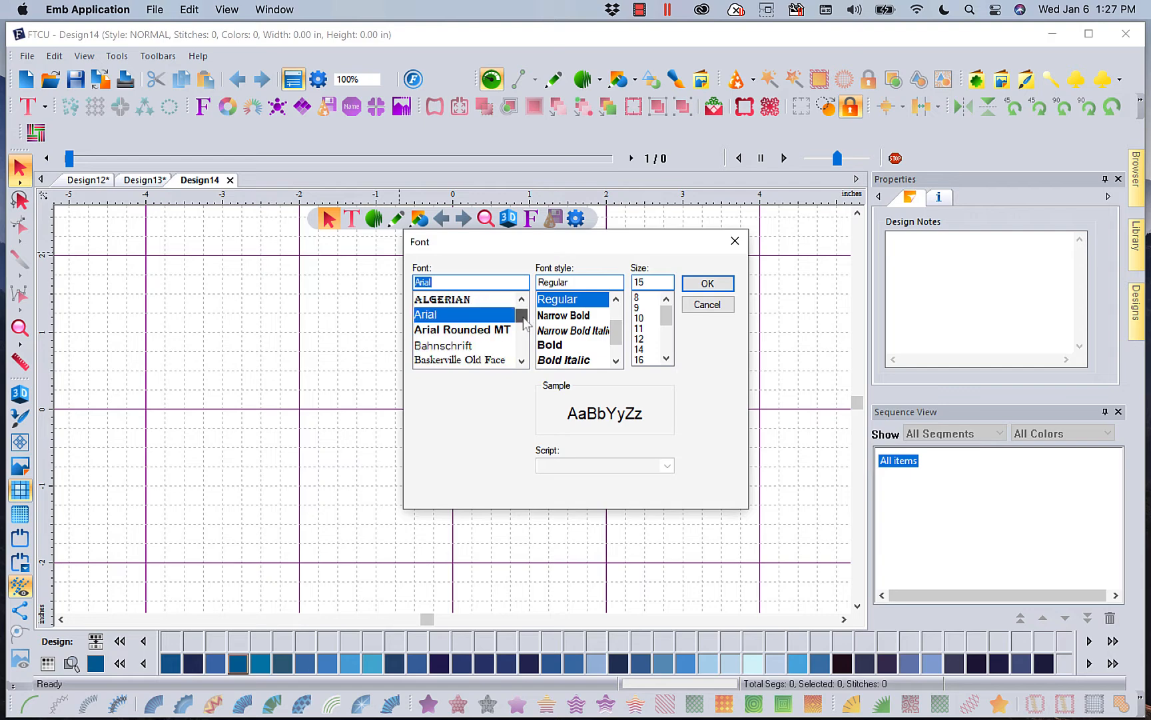
{"action": "scroll", "coordinate": [524, 318], "scroll_direction": "down", "scroll_amount": 2}
{"action": "scroll", "coordinate": [524, 319], "scroll_direction": "up", "scroll_amount": 2}
{"action": "scroll", "coordinate": [524, 318], "scroll_direction": "up", "scroll_amount": 2}
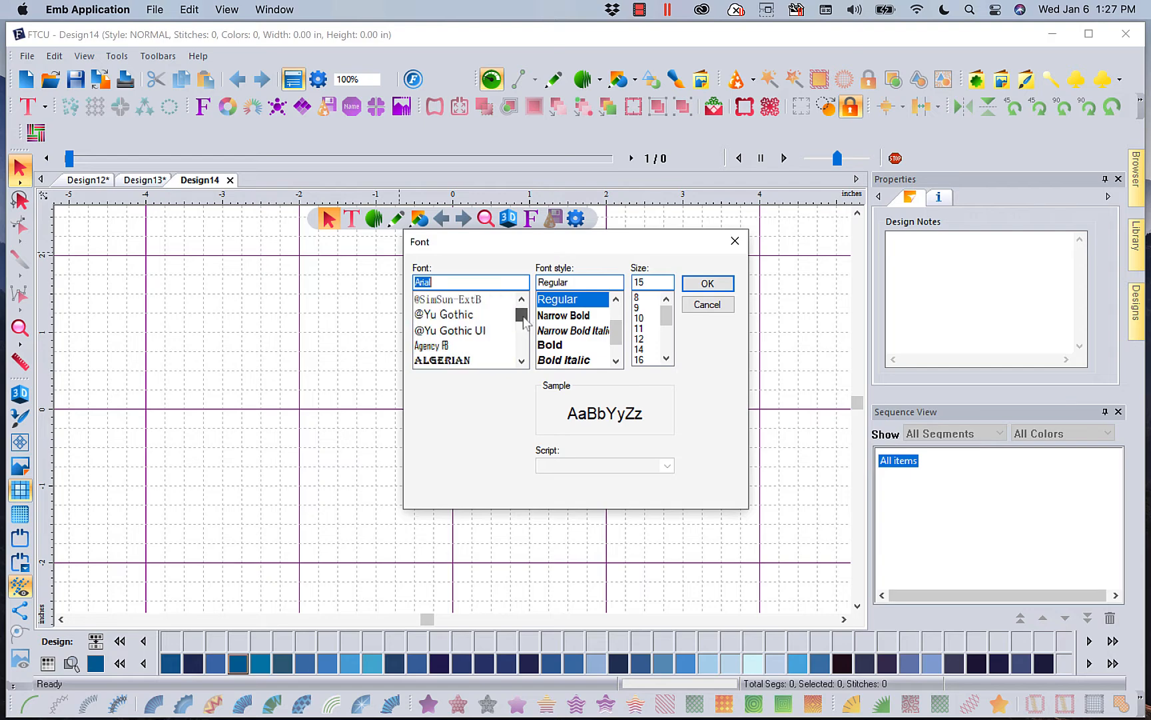
{"action": "scroll", "coordinate": [524, 320], "scroll_direction": "up", "scroll_amount": 5}
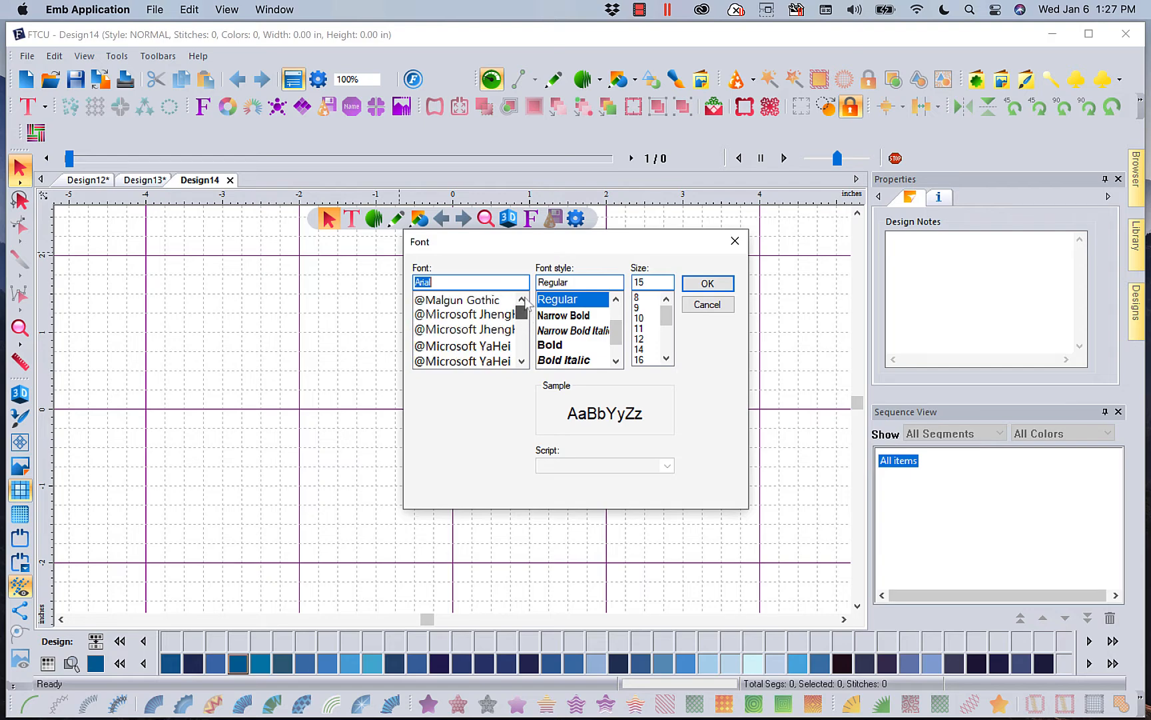
{"action": "left_click_drag", "start_coordinate": [525, 304], "coordinate": [525, 338]}
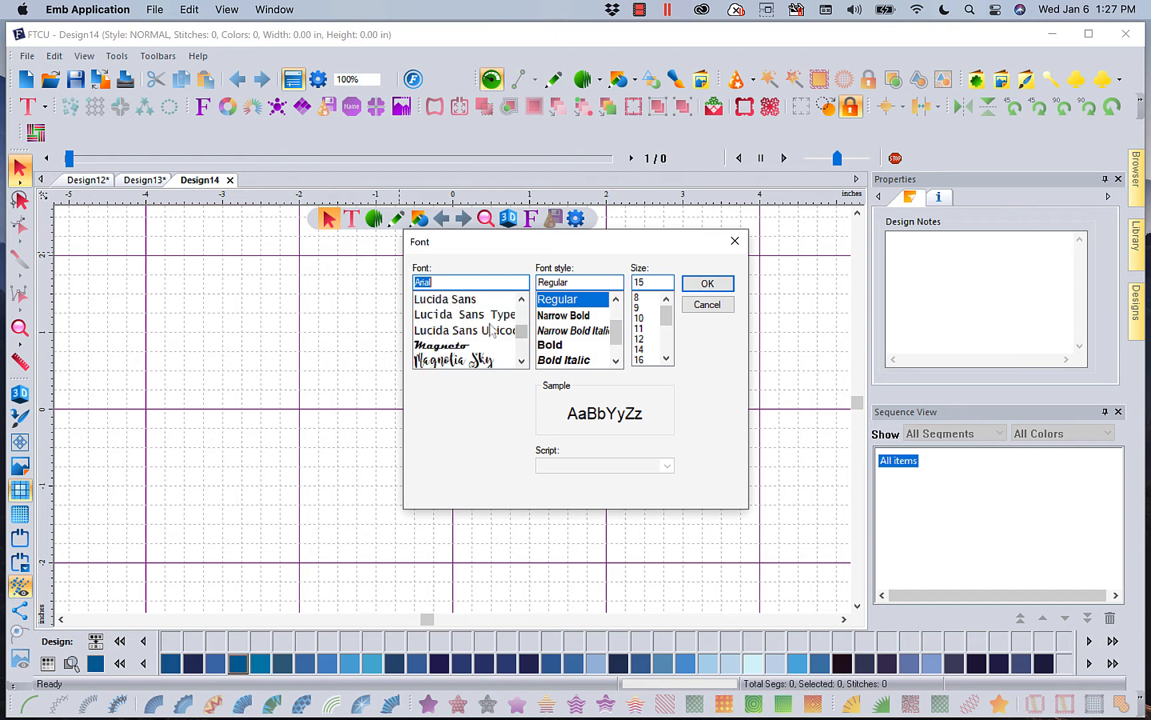
{"action": "left_click", "coordinate": [435, 304]}
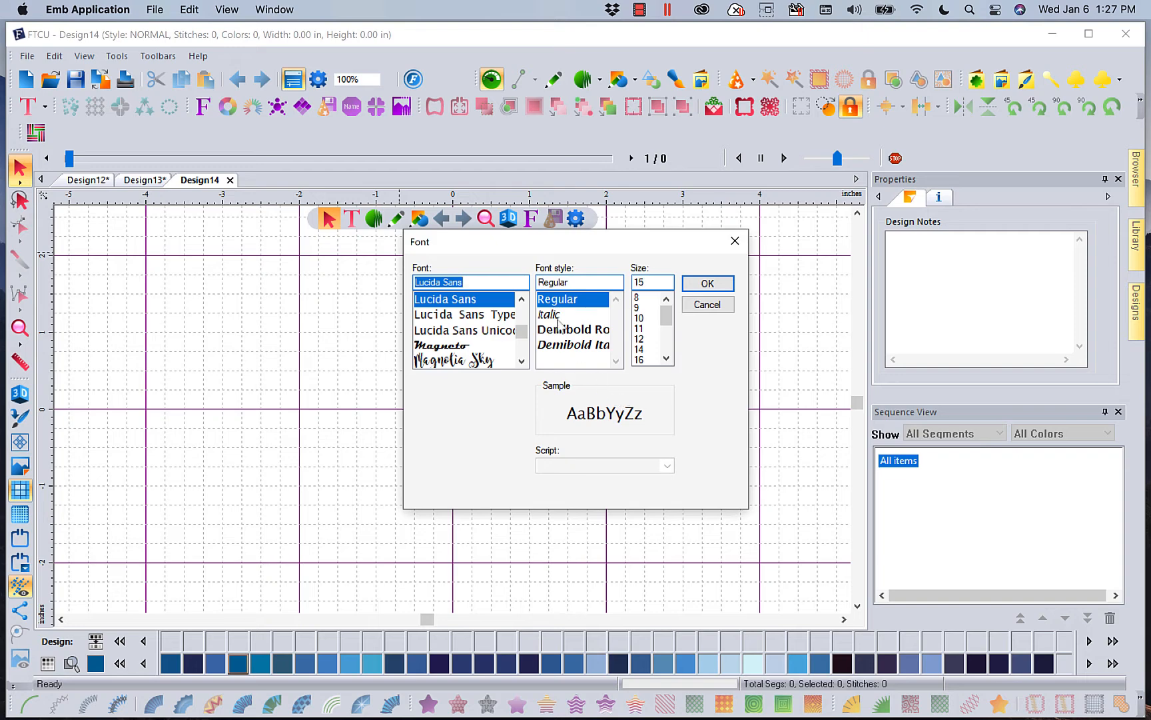
{"action": "left_click", "coordinate": [559, 337]}
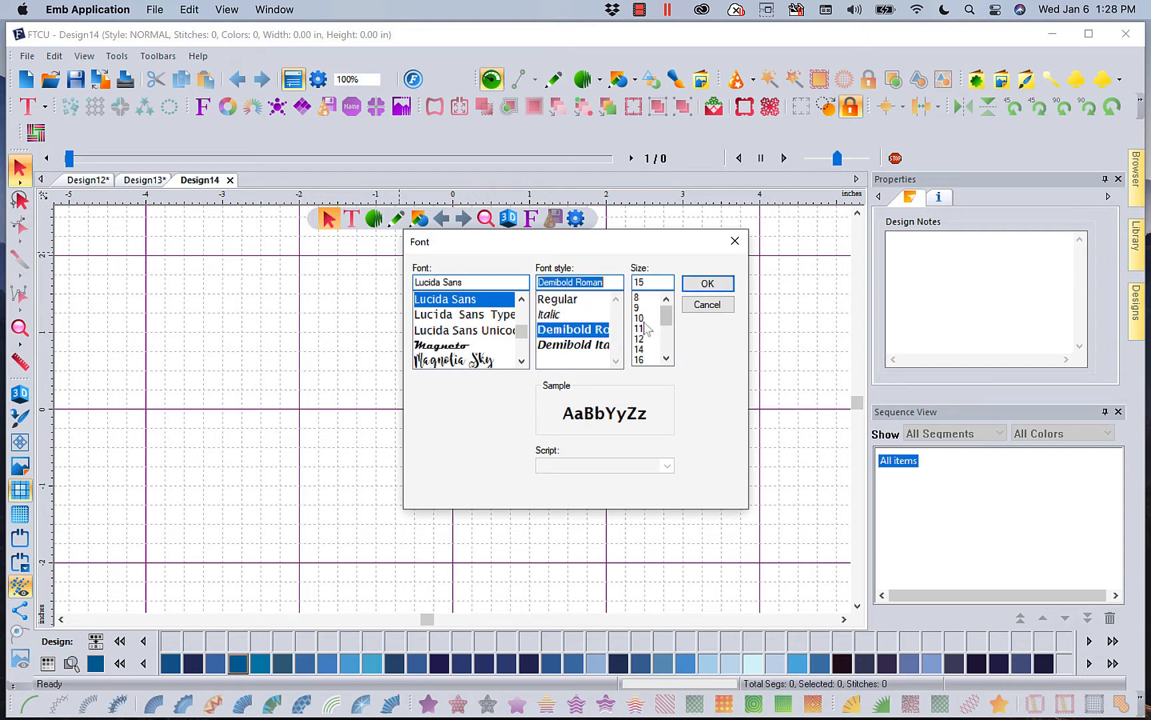
{"action": "left_click", "coordinate": [703, 289]}
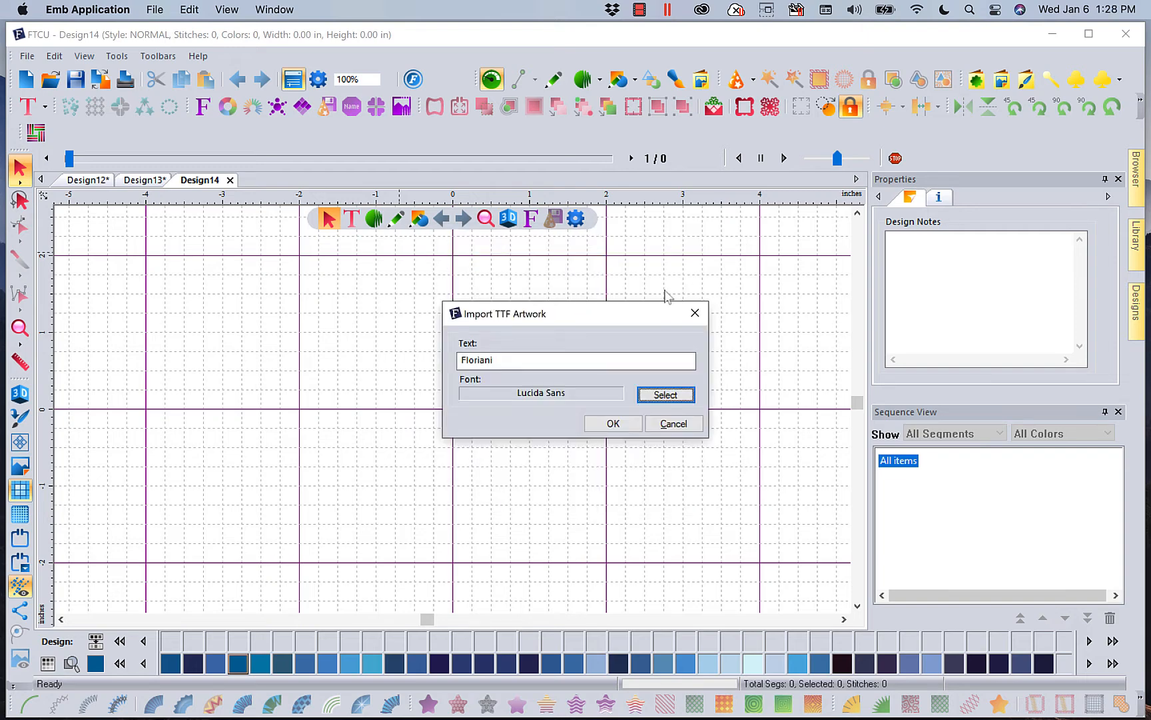
Step: Import the "Floriani" text as artwork and enlarge it proportionally to about 6.29 in wide by 1.34 in high
{"action": "left_click", "coordinate": [666, 396]}
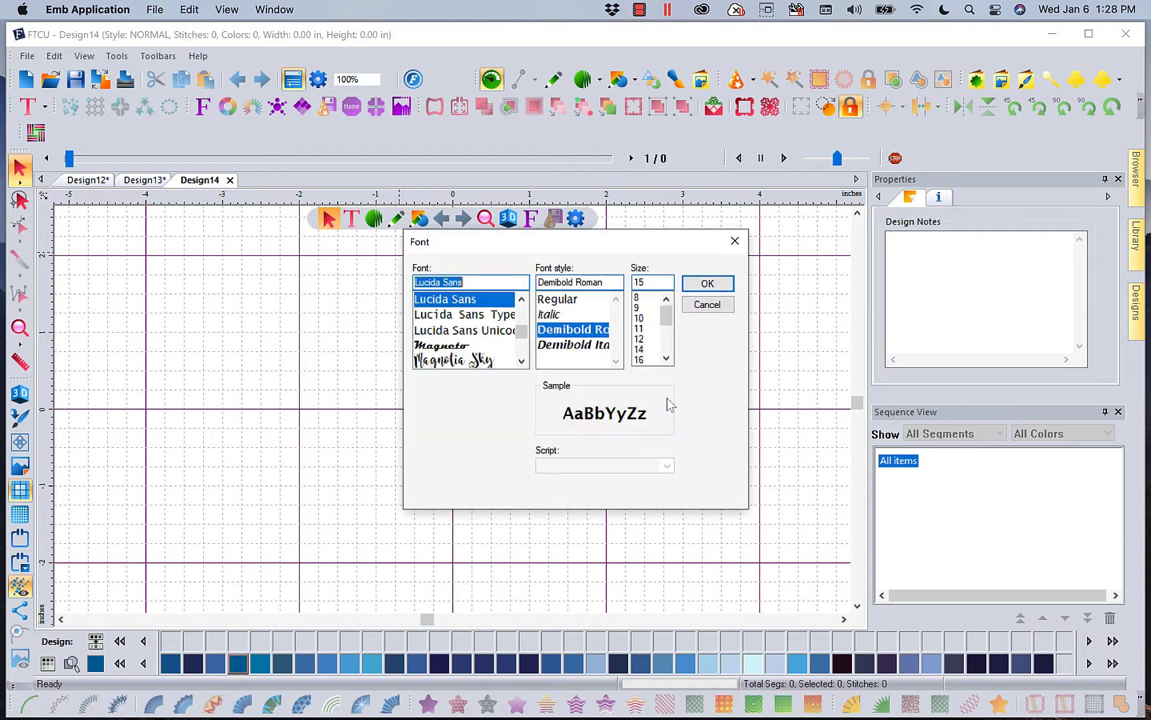
{"action": "left_click", "coordinate": [709, 284]}
{"action": "left_click", "coordinate": [612, 421]}
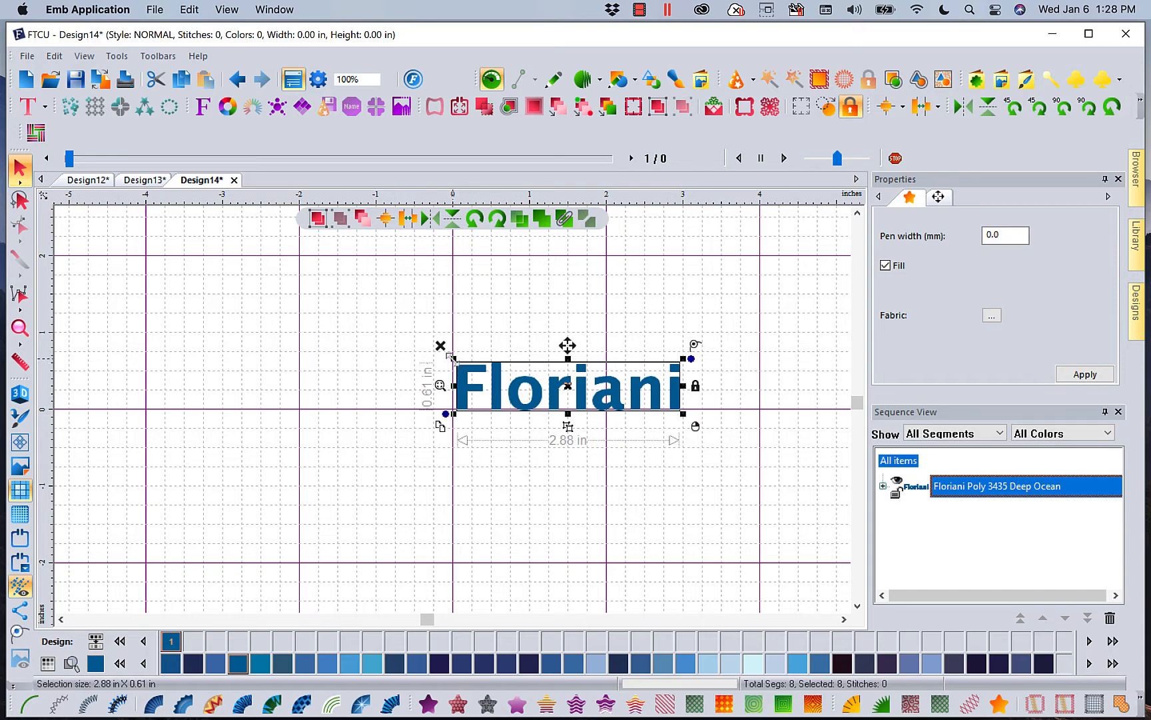
{"action": "left_click_drag", "start_coordinate": [451, 358], "coordinate": [306, 314]}
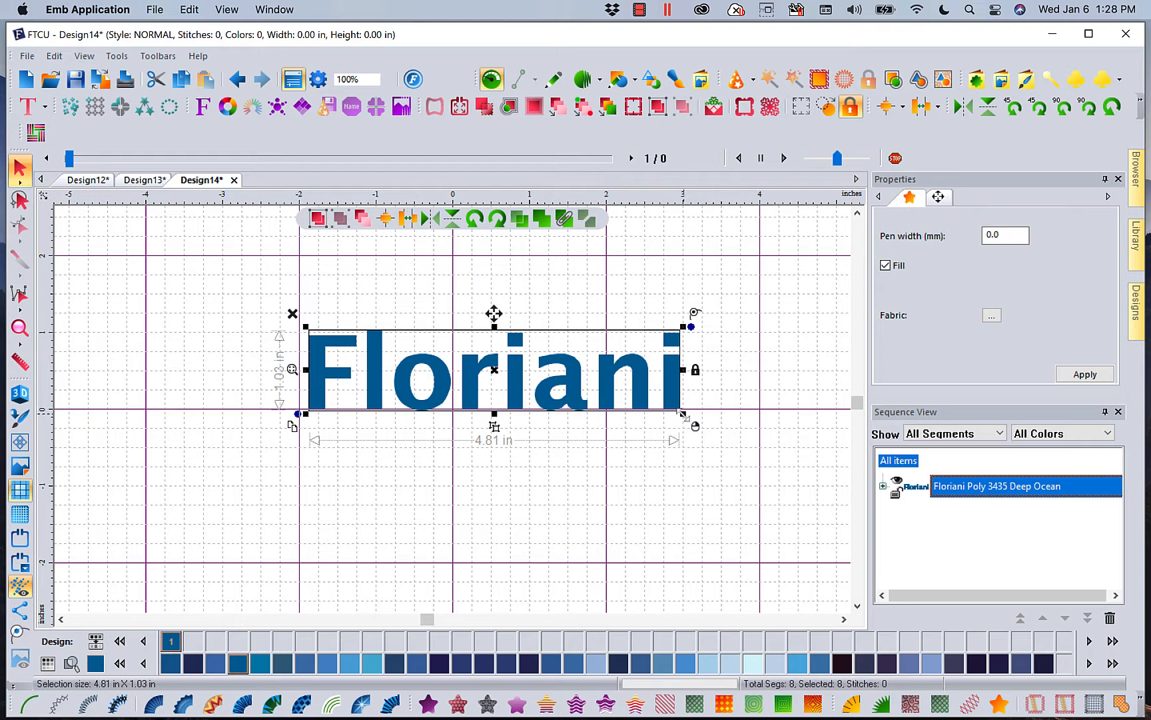
{"action": "left_click_drag", "start_coordinate": [682, 414], "coordinate": [793, 471]}
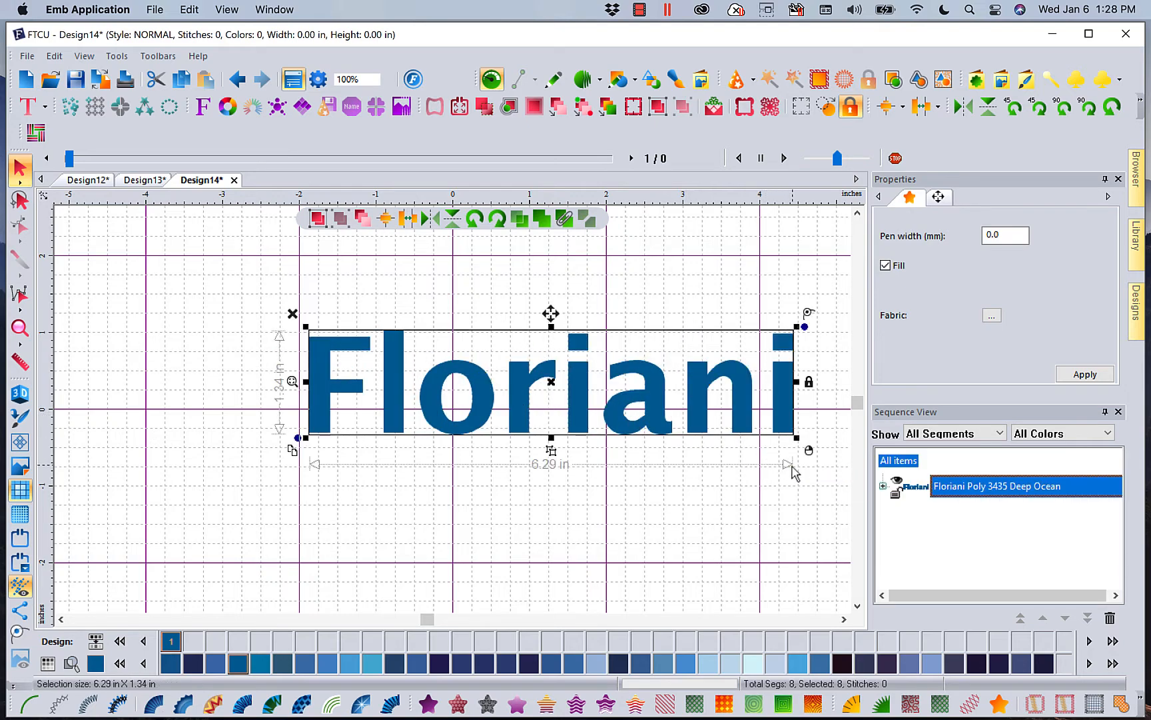
Step: Select the whole Floriani color group and convert its letters to a run stitch, switching from plain Run to Run (Motif)
{"action": "left_click", "coordinate": [882, 487]}
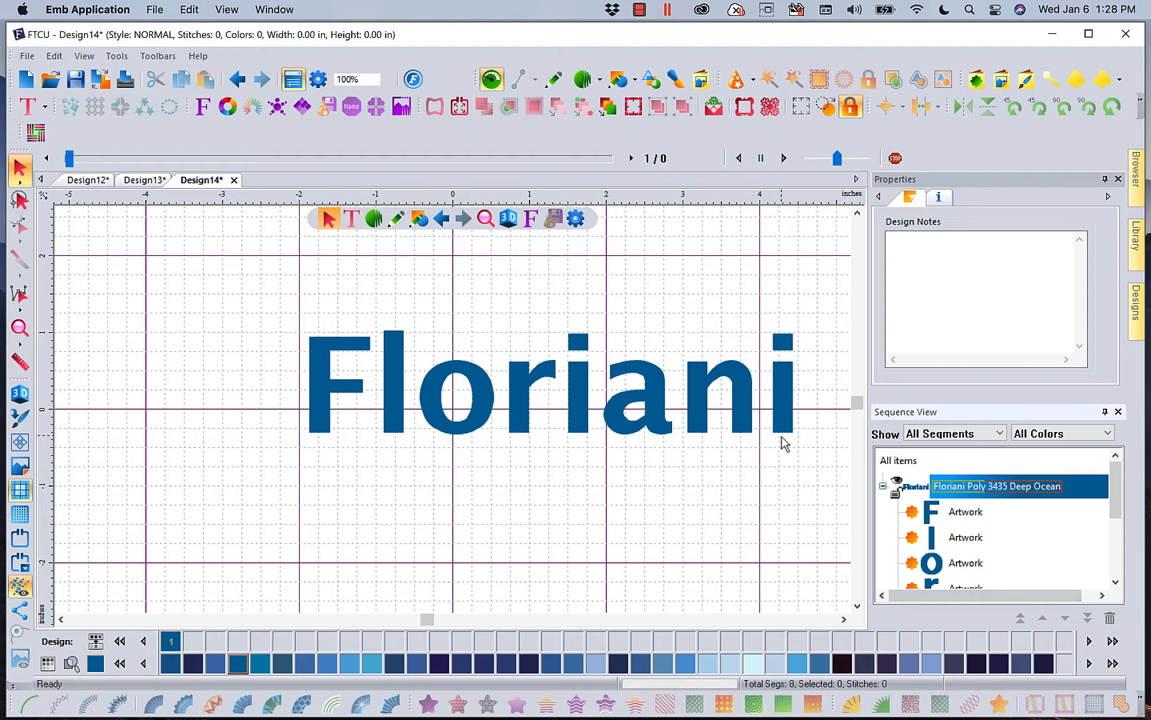
{"action": "left_click", "coordinate": [920, 492]}
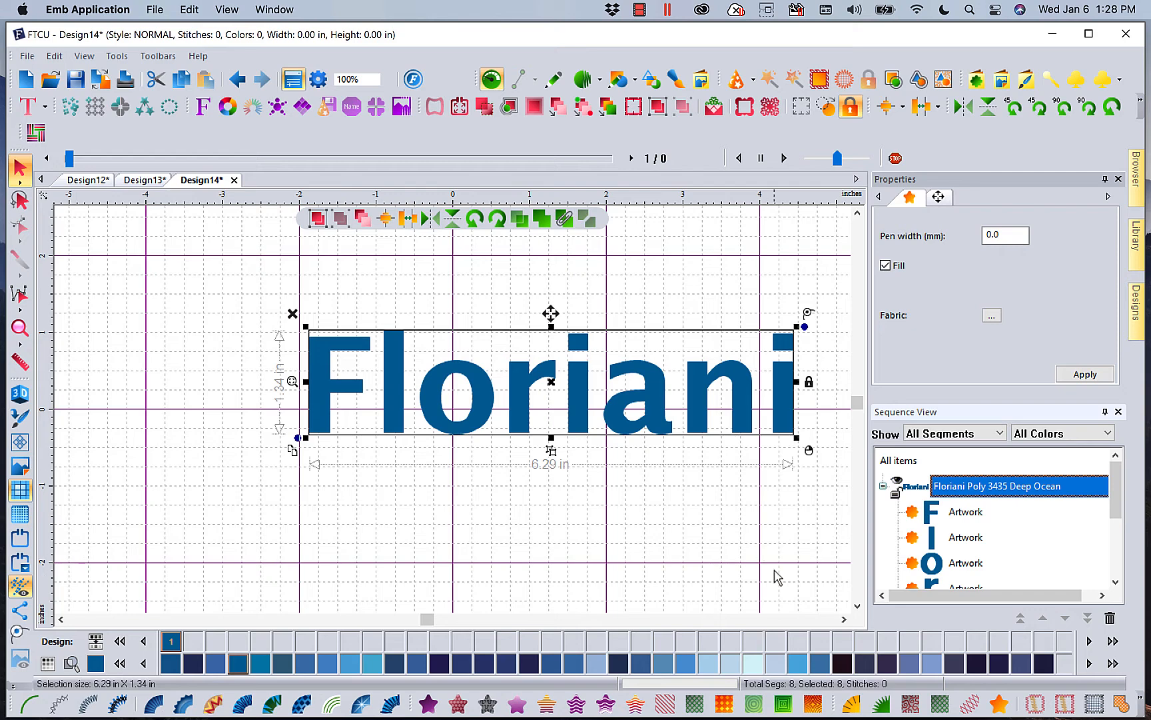
{"action": "left_click", "coordinate": [843, 620]}
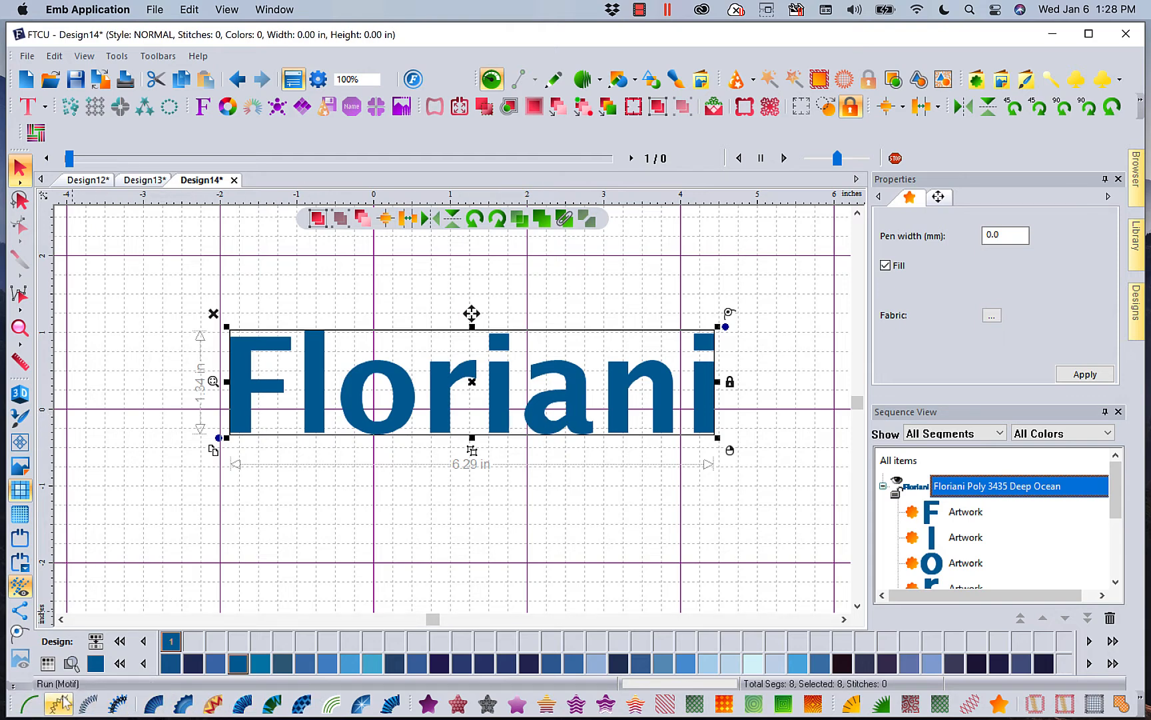
{"action": "left_click", "coordinate": [28, 704]}
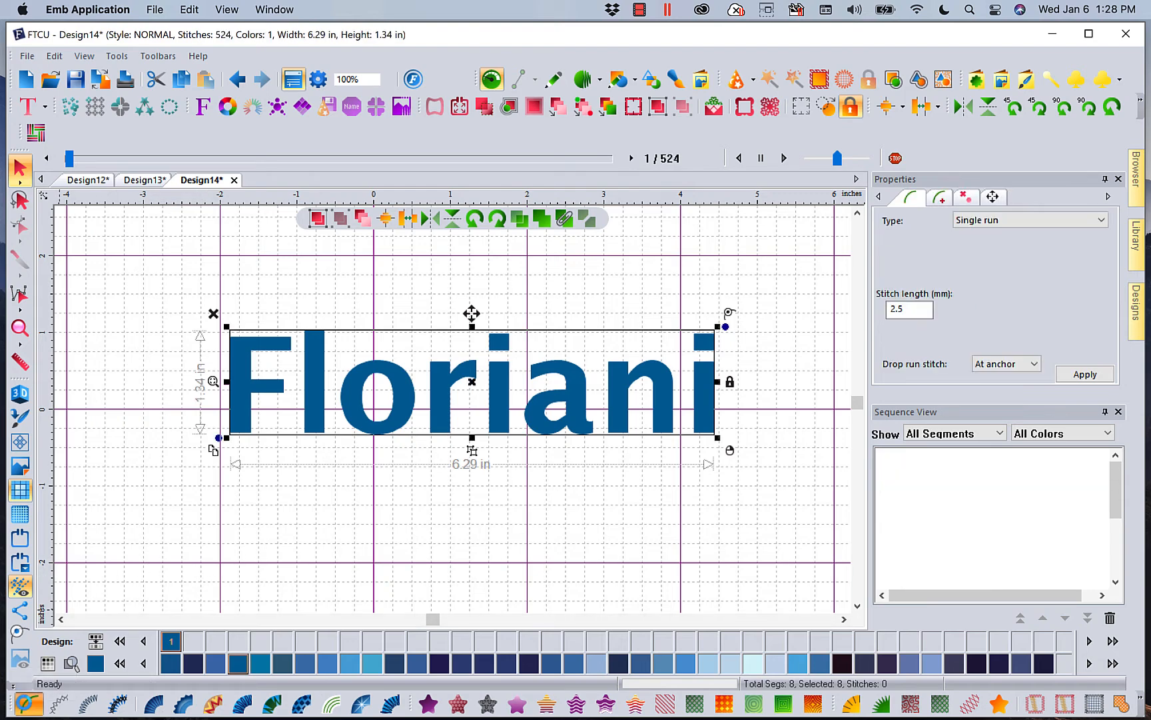
{"action": "left_click", "coordinate": [53, 705]}
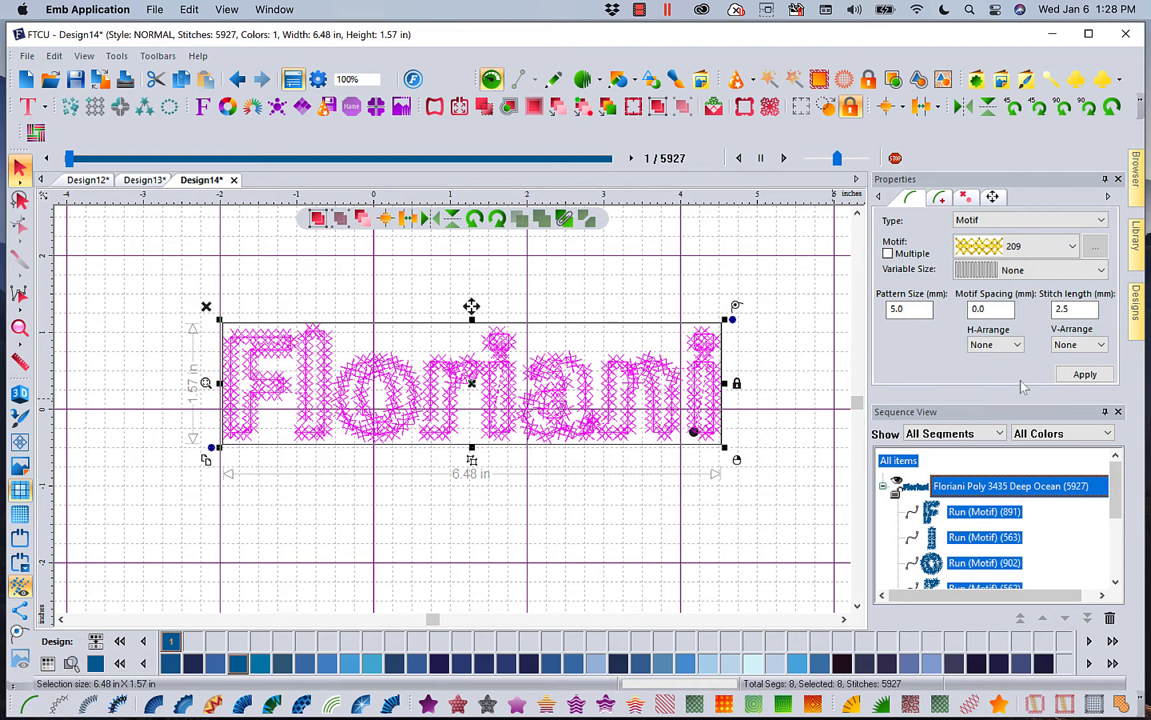
Step: Set the motif run's pattern size to 3 mm and apply it to the lettering
{"action": "left_click_drag", "start_coordinate": [915, 310], "coordinate": [851, 313]}
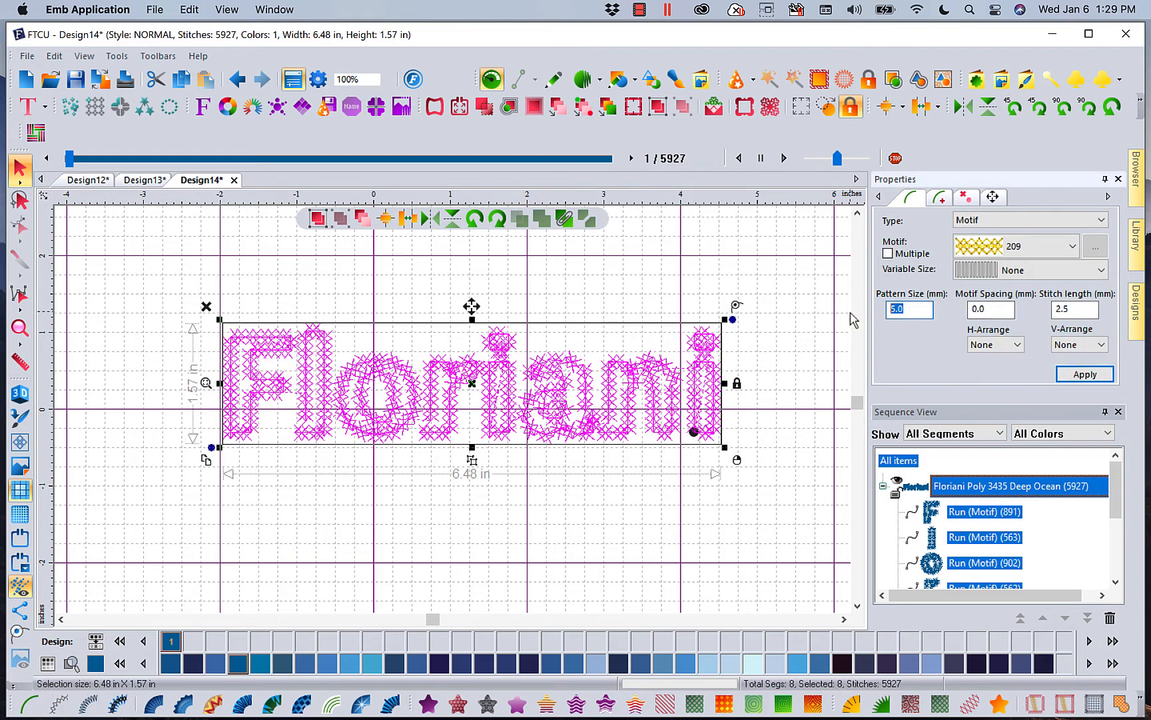
{"action": "type", "text": "3"}
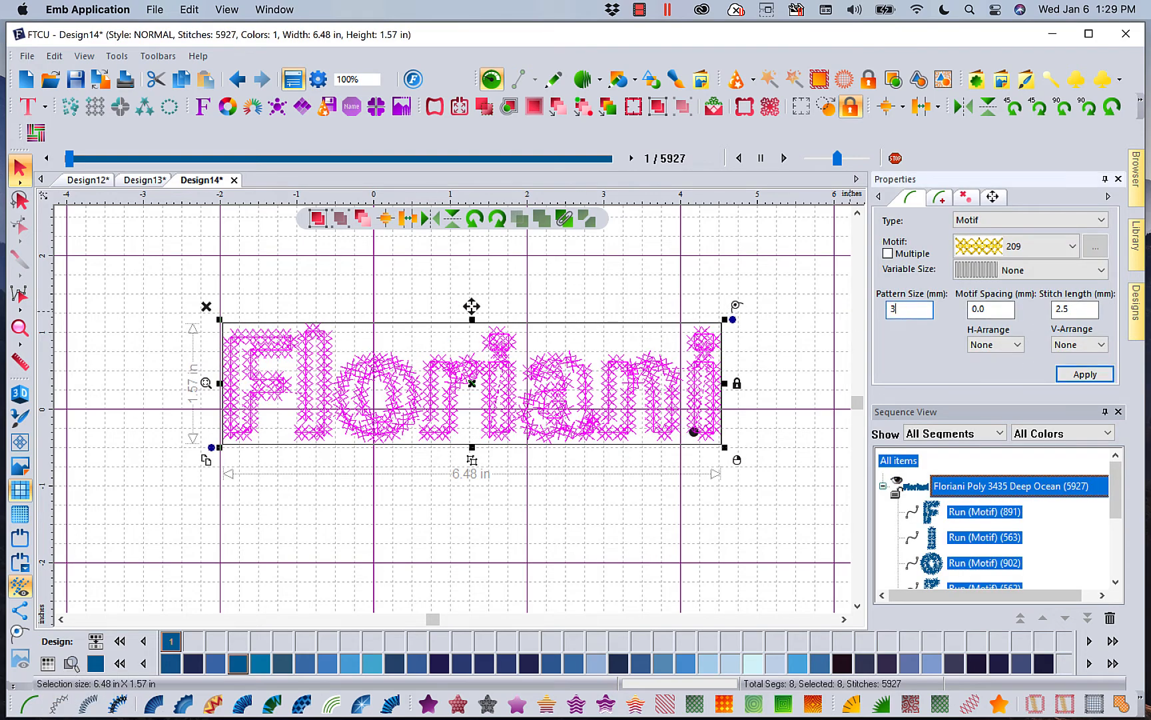
{"action": "left_click", "coordinate": [1086, 374]}
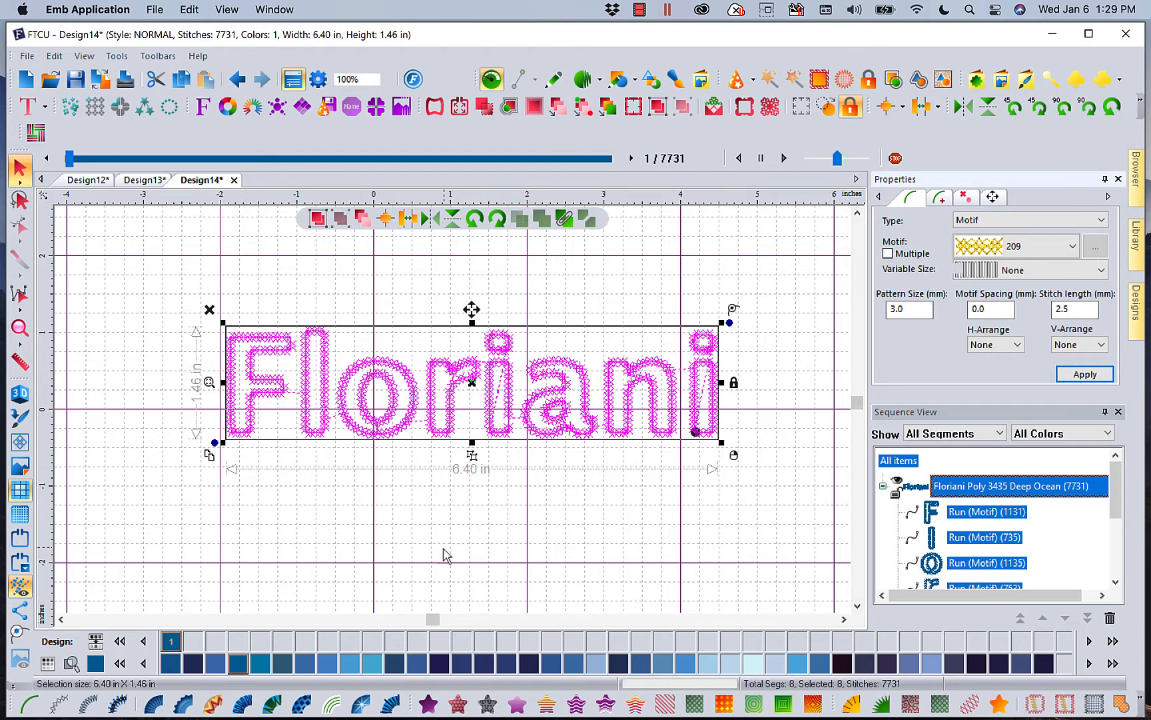
Step: Convert the lettering to Steil-Run, trying plain Steil first, and set its run type to Motif with motif 209
{"action": "left_click", "coordinate": [91, 705]}
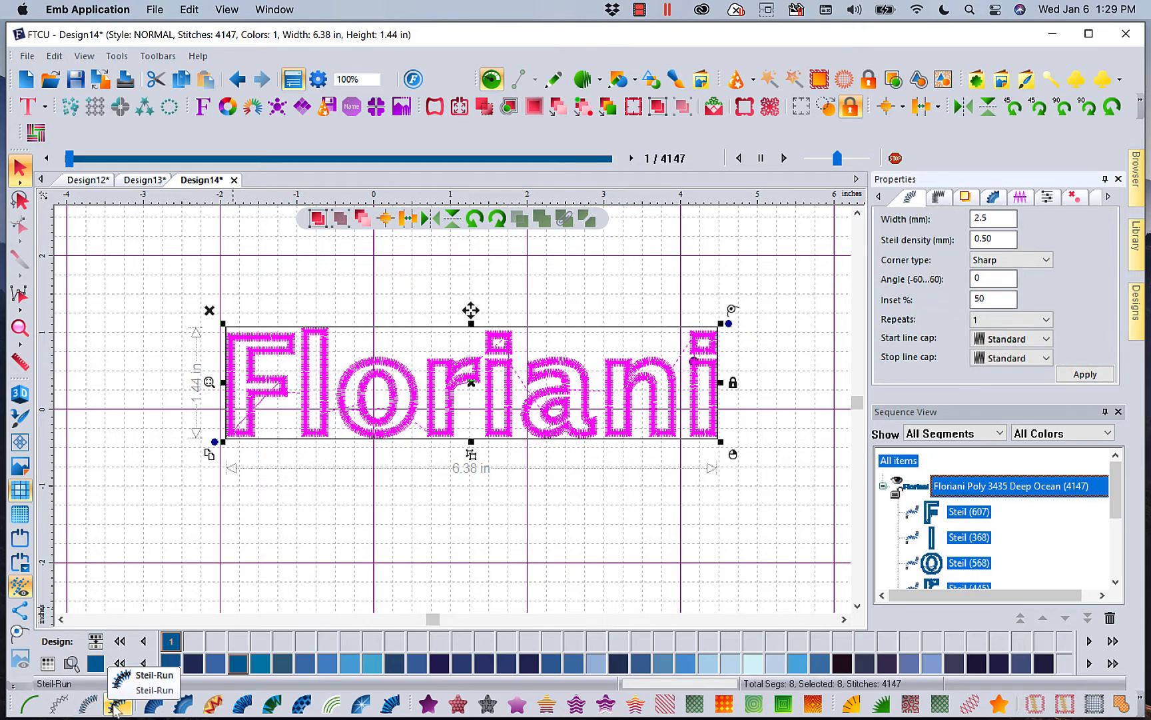
{"action": "left_click", "coordinate": [116, 704]}
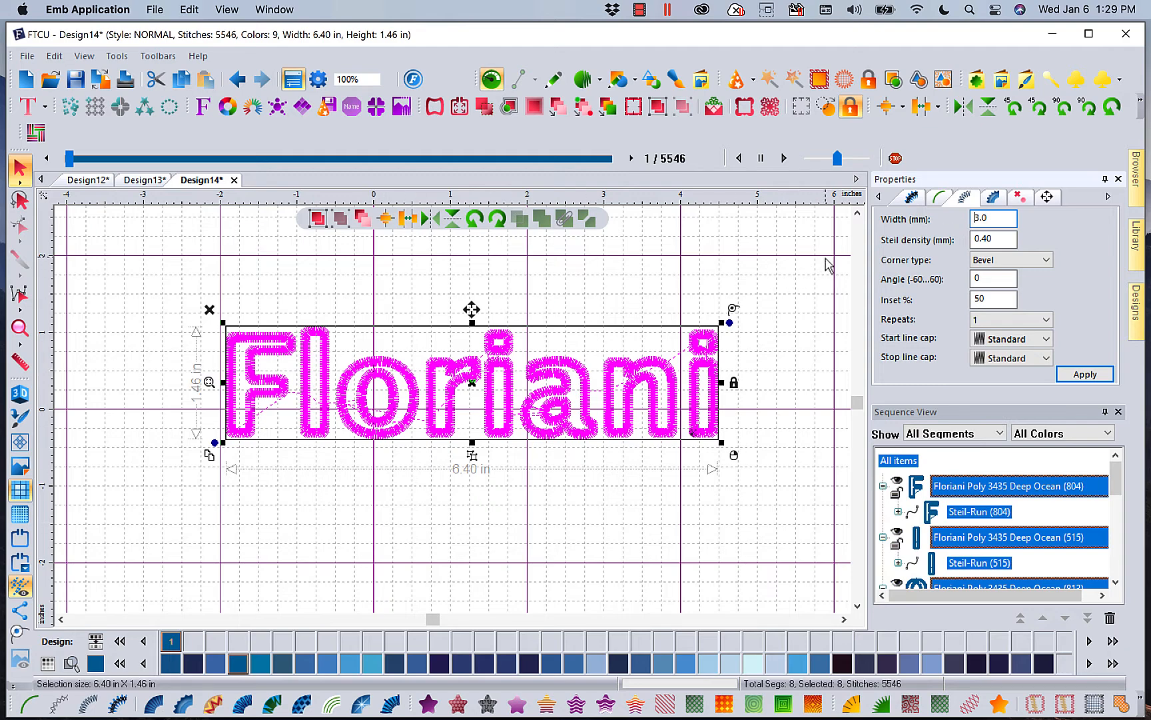
{"action": "left_click", "coordinate": [910, 198]}
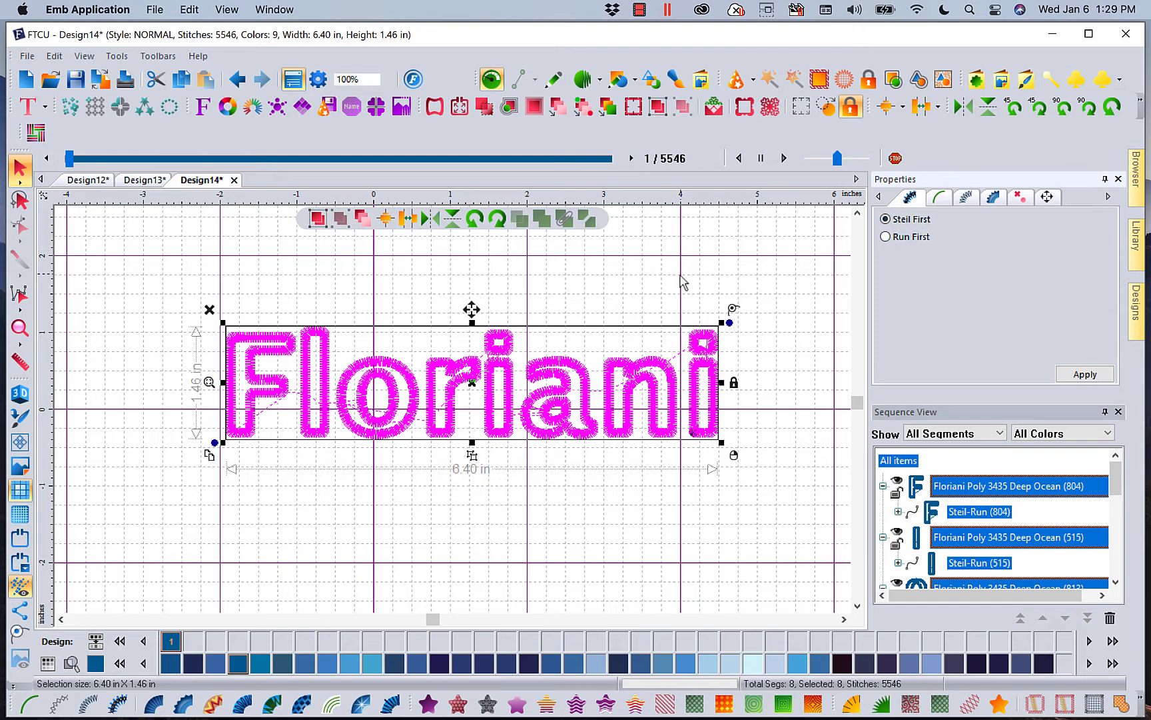
{"action": "left_click", "coordinate": [940, 197]}
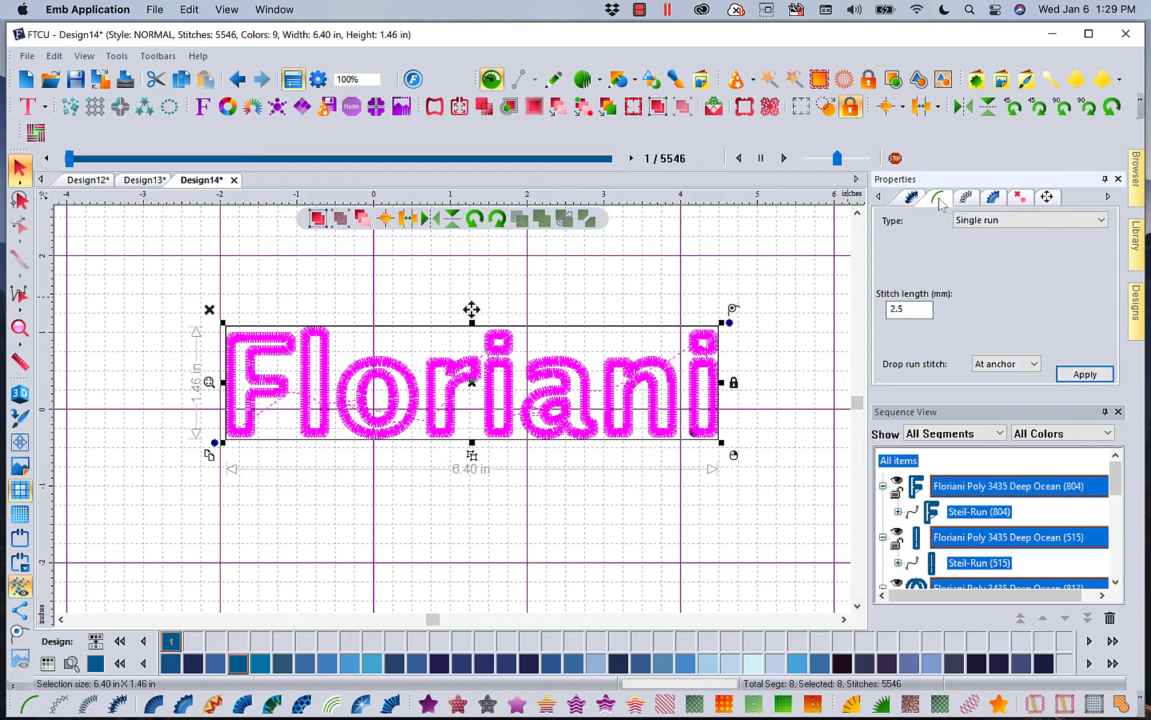
{"action": "left_click", "coordinate": [1098, 220]}
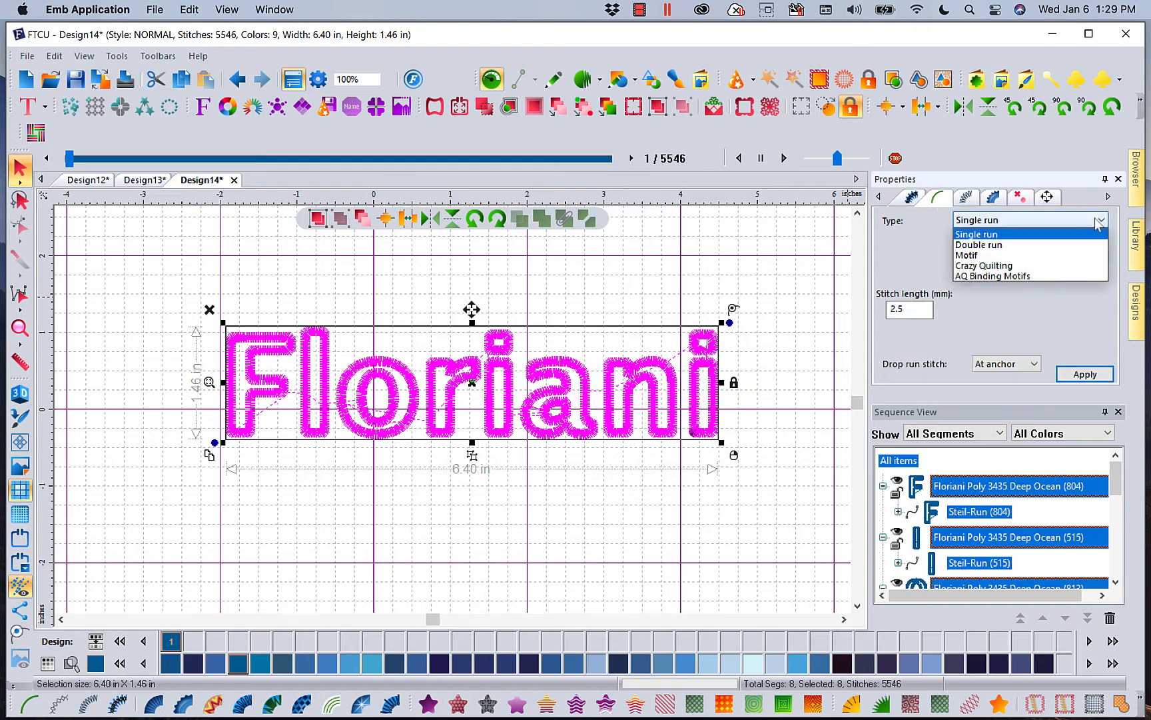
{"action": "left_click", "coordinate": [997, 256]}
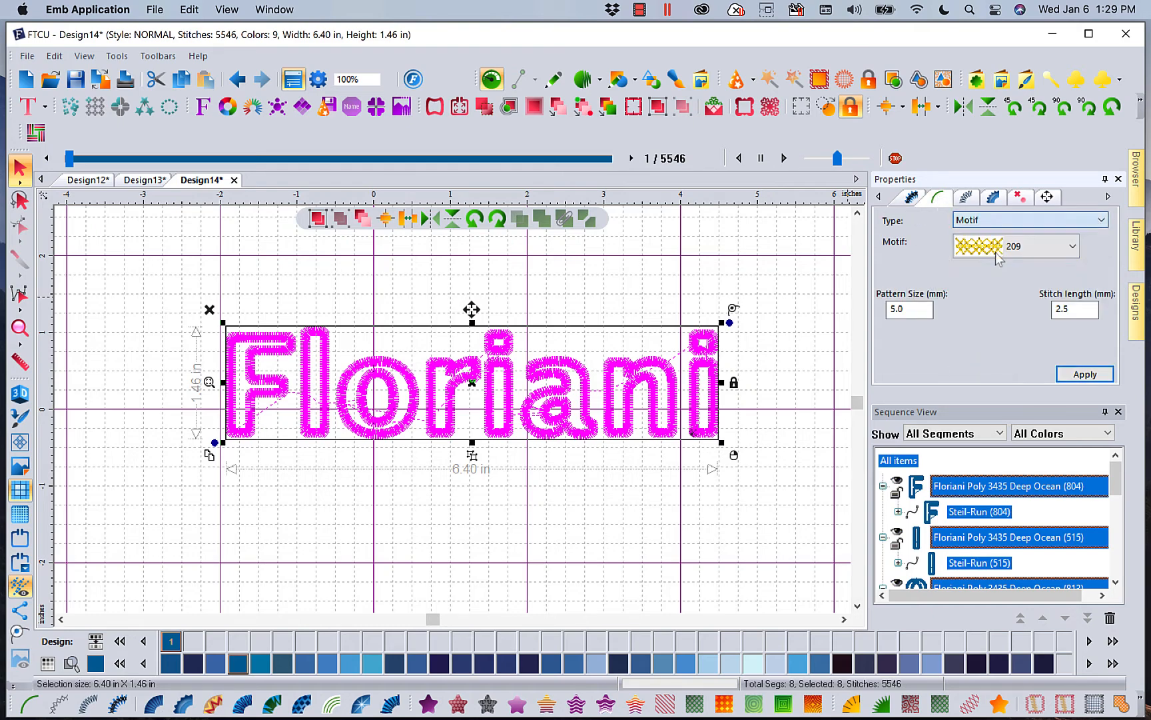
{"action": "left_click", "coordinate": [1084, 375]}
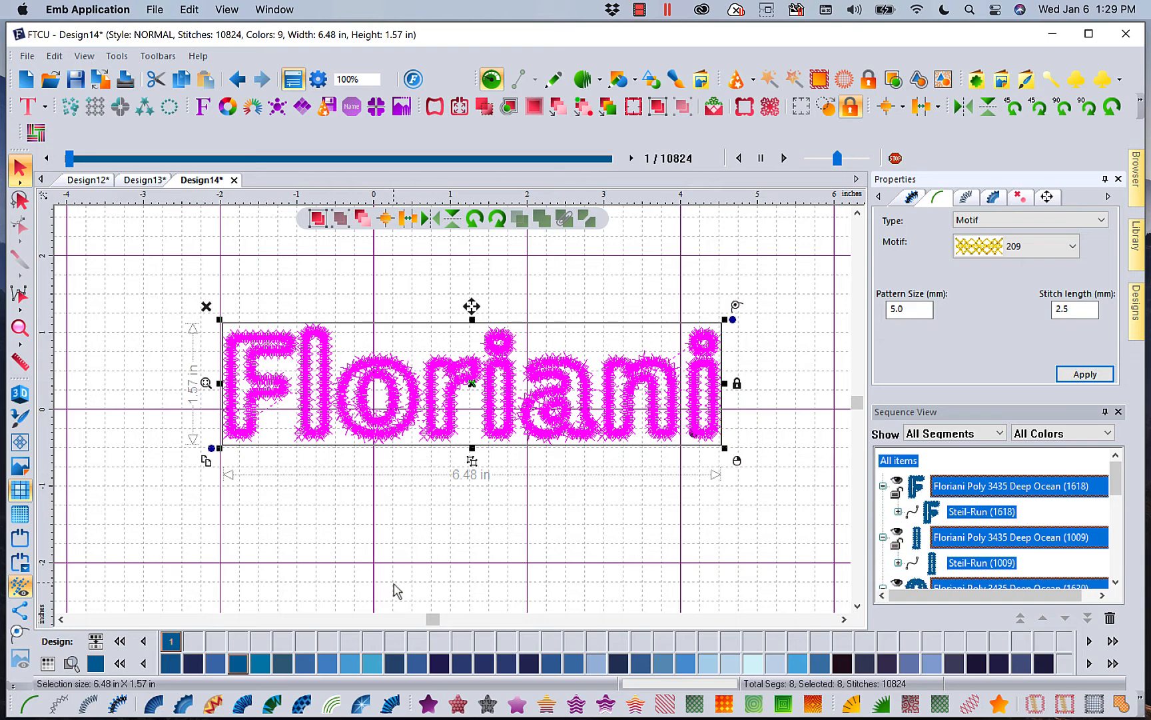
Step: Try a Standard fill with the Satin pattern, Radial Satin, Contour Satin and Fancy Satin on the Floriani letters
{"action": "left_click", "coordinate": [390, 701]}
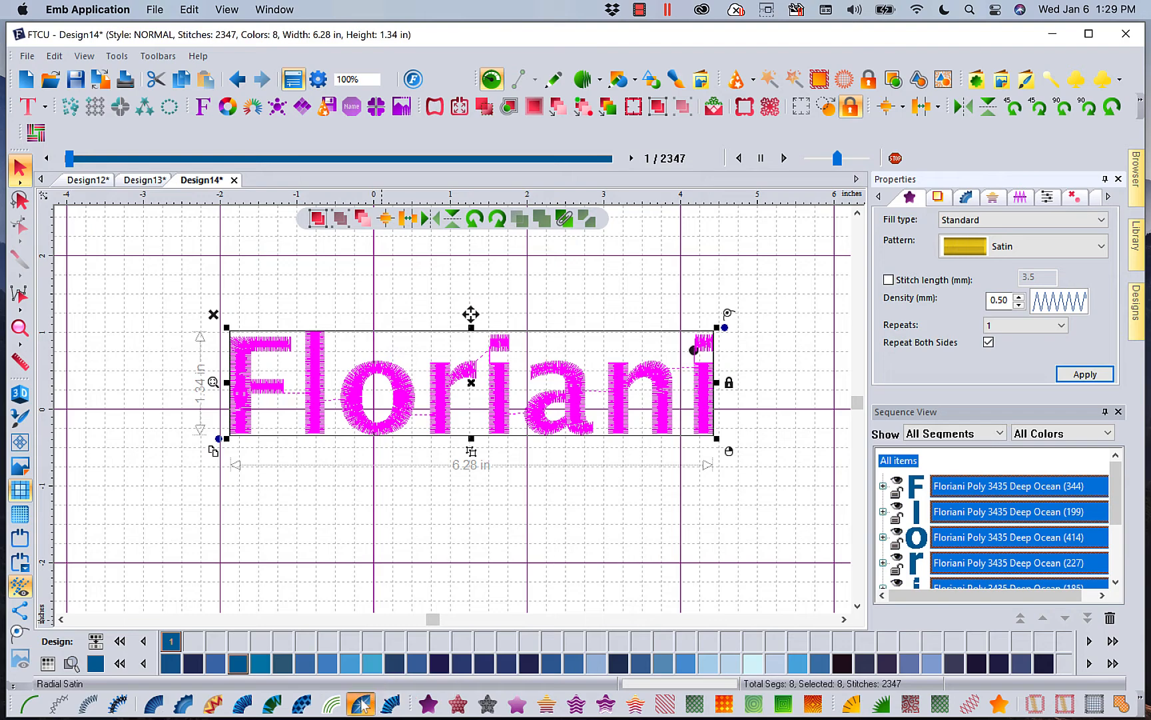
{"action": "left_click", "coordinate": [360, 703]}
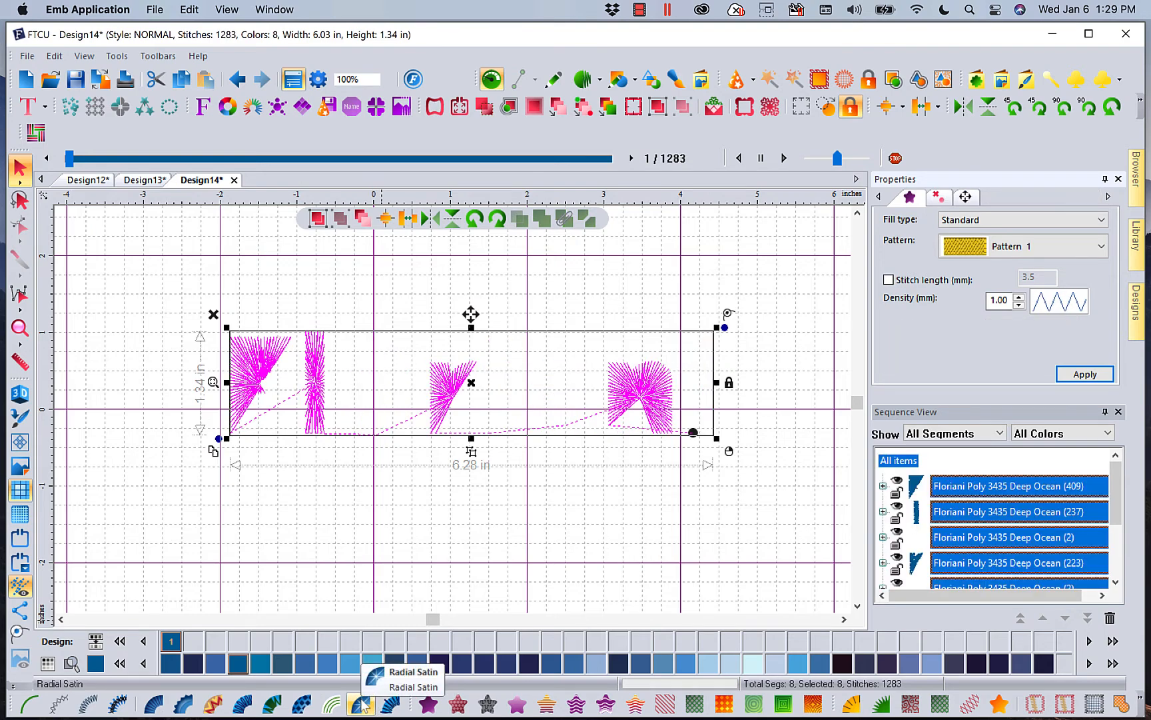
{"action": "left_click", "coordinate": [331, 703]}
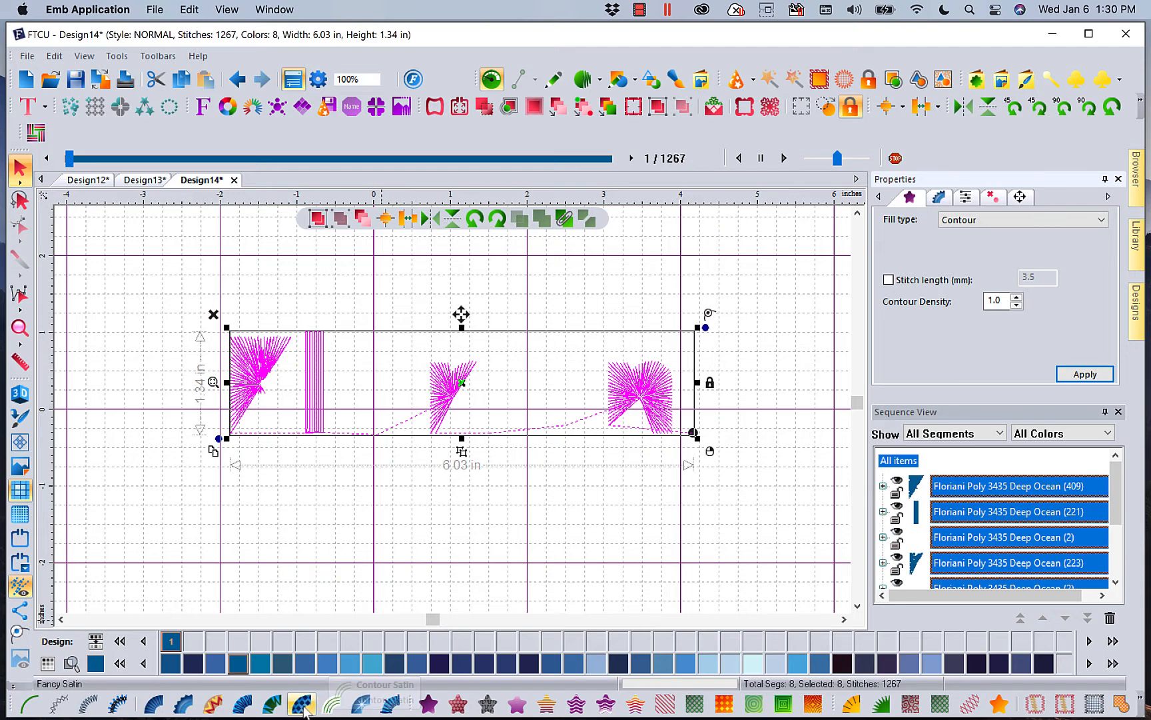
{"action": "left_click", "coordinate": [302, 706]}
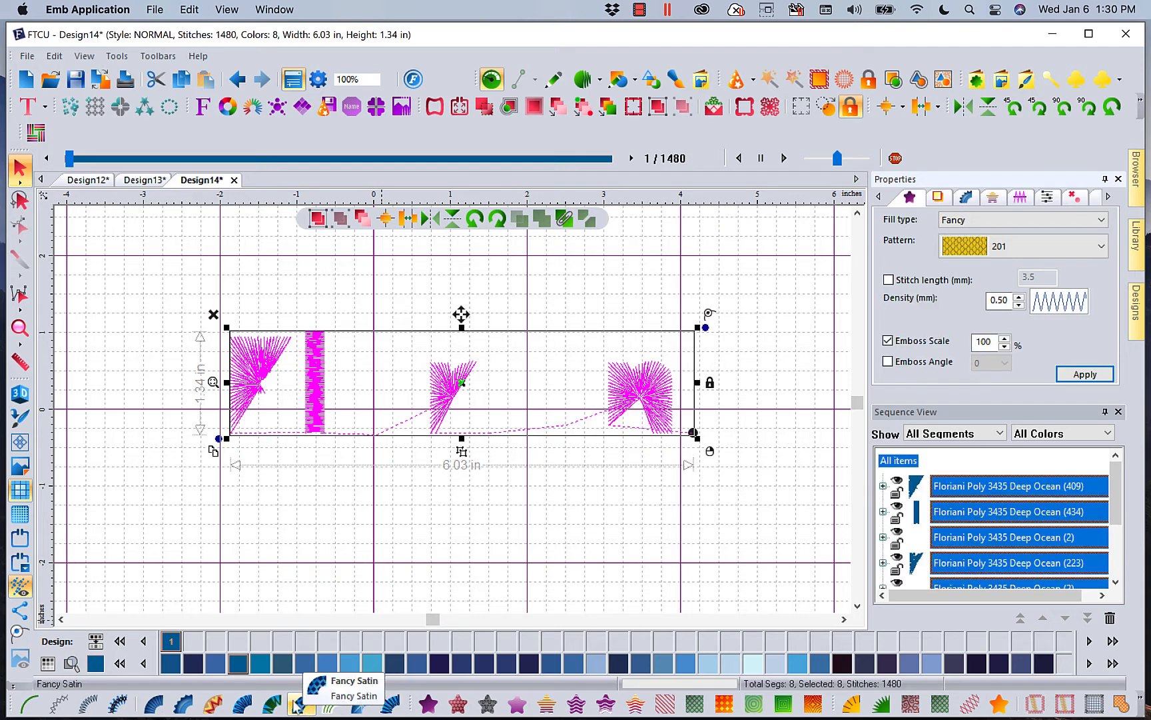
Step: Preview the stitches in 3D and try Spiral Satin before converting the lettering to a Standard fill with the Satin pattern
{"action": "left_click", "coordinate": [25, 394]}
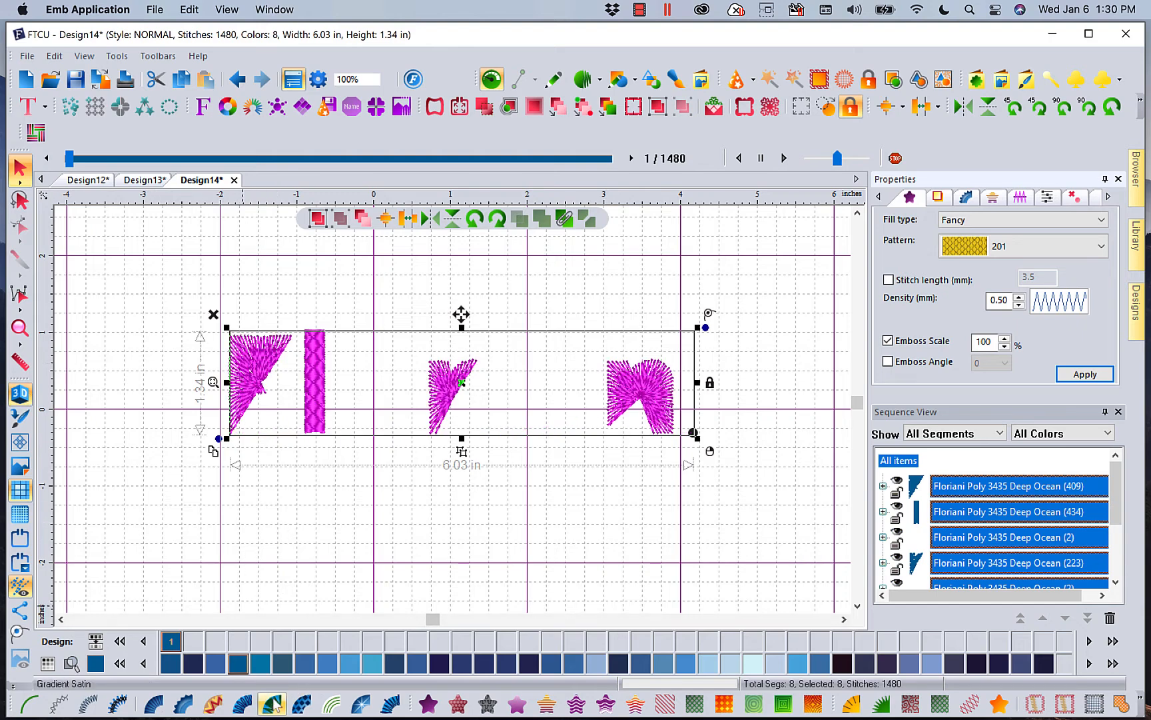
{"action": "left_click", "coordinate": [242, 705]}
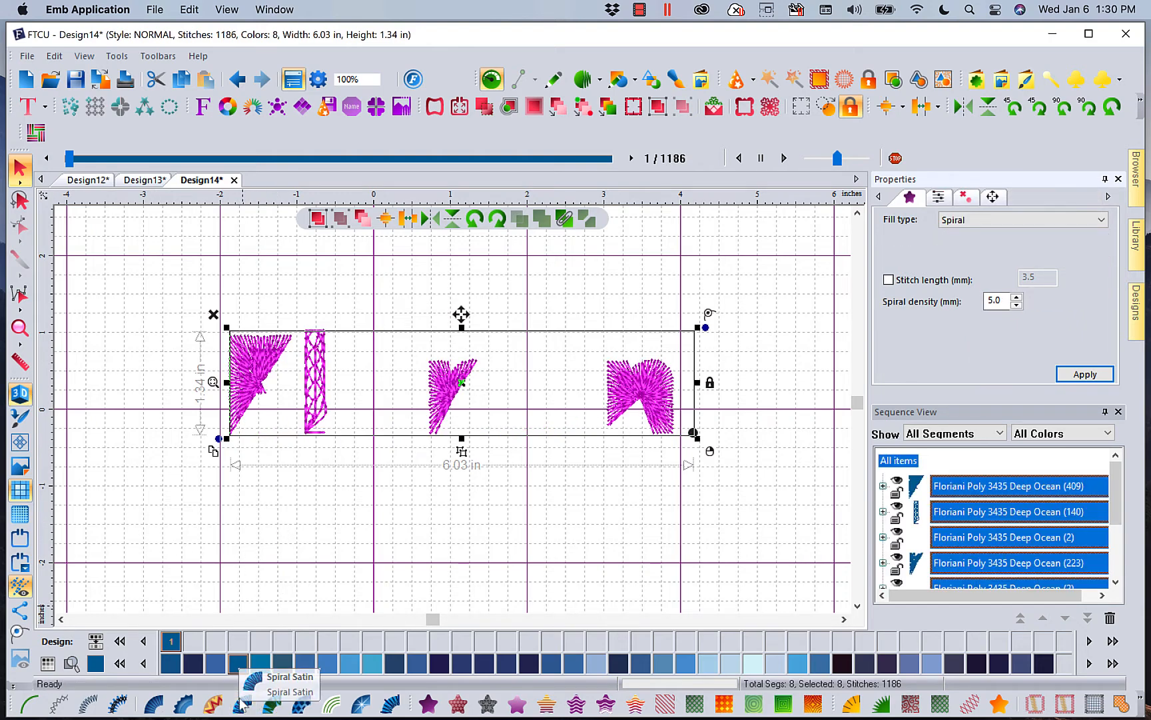
{"action": "left_click", "coordinate": [184, 705]}
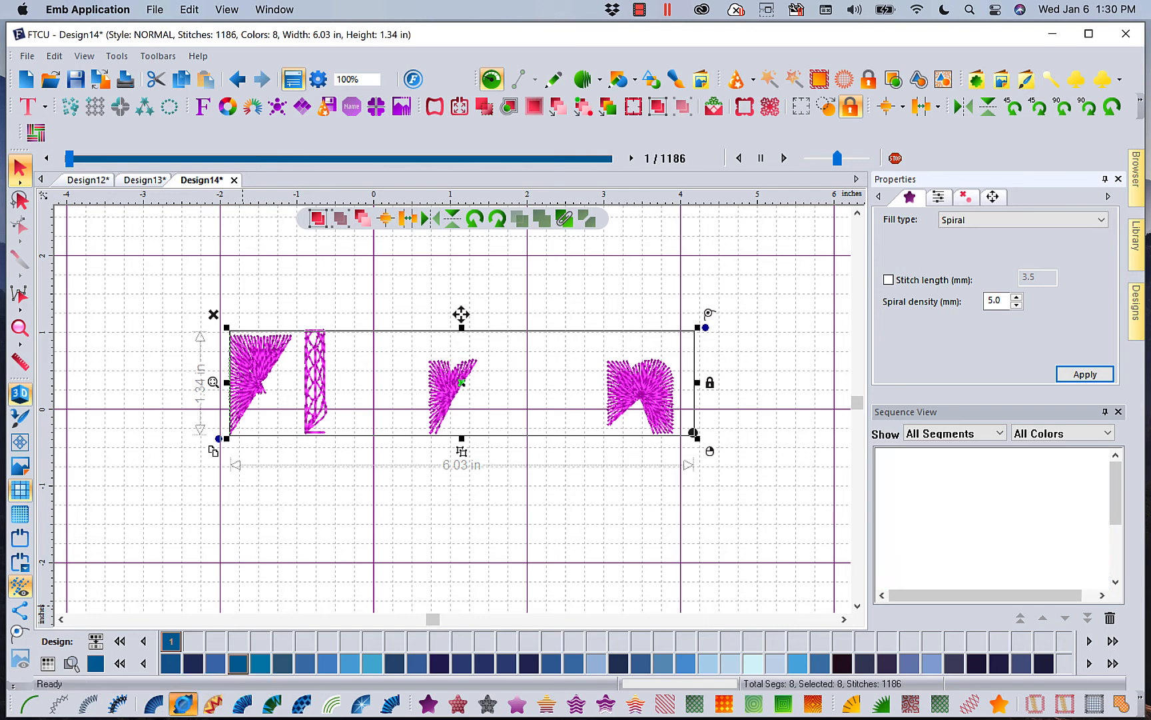
{"action": "left_click", "coordinate": [392, 702]}
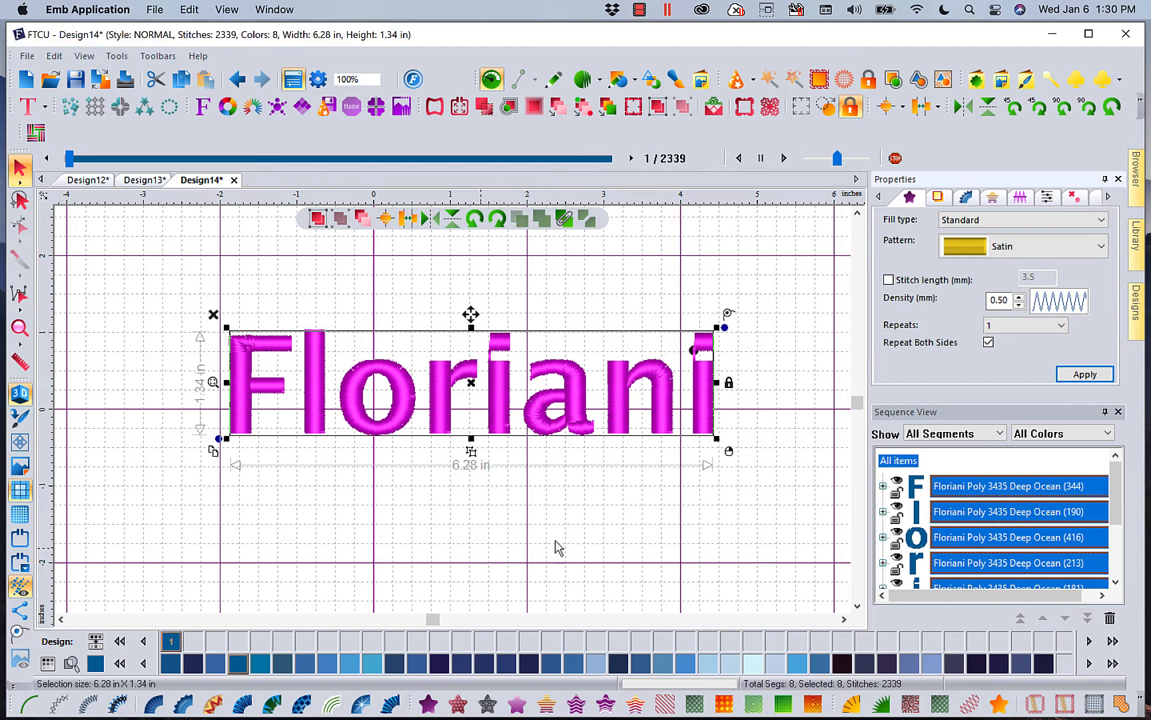
Step: Try Standard and Fancy fills on the Floriani lettering, then convert it to a Wave motif fill with a density of 4 mm
{"action": "left_click", "coordinate": [428, 704]}
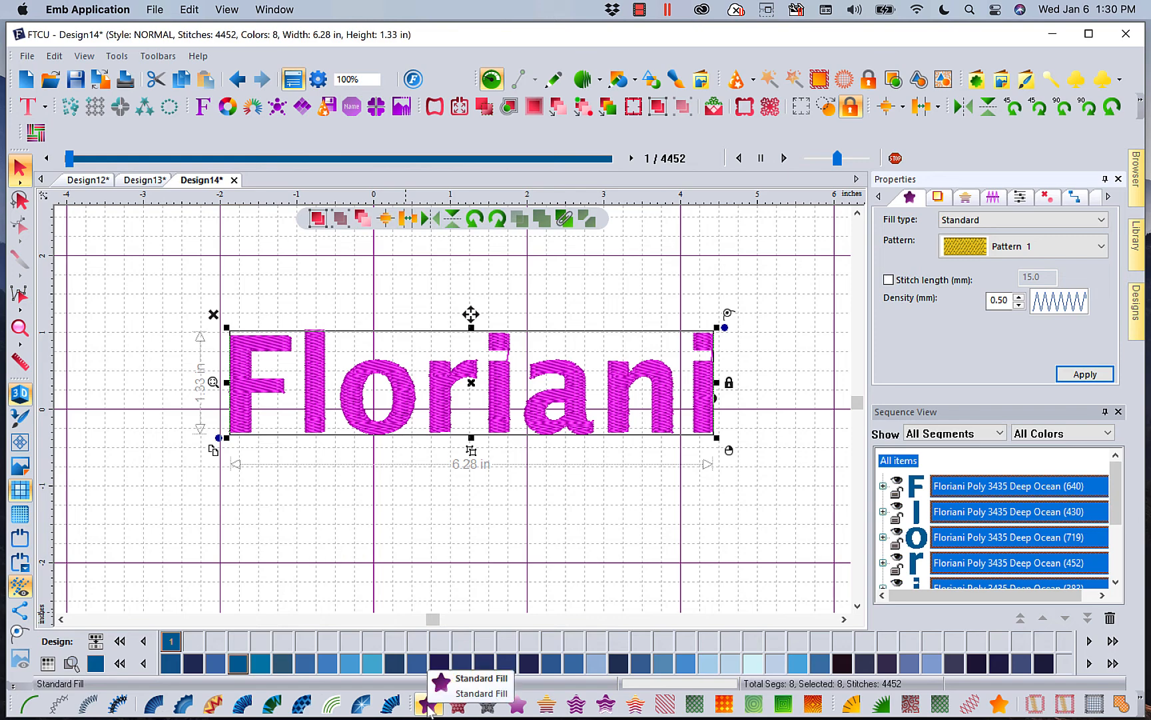
{"action": "left_click", "coordinate": [456, 704]}
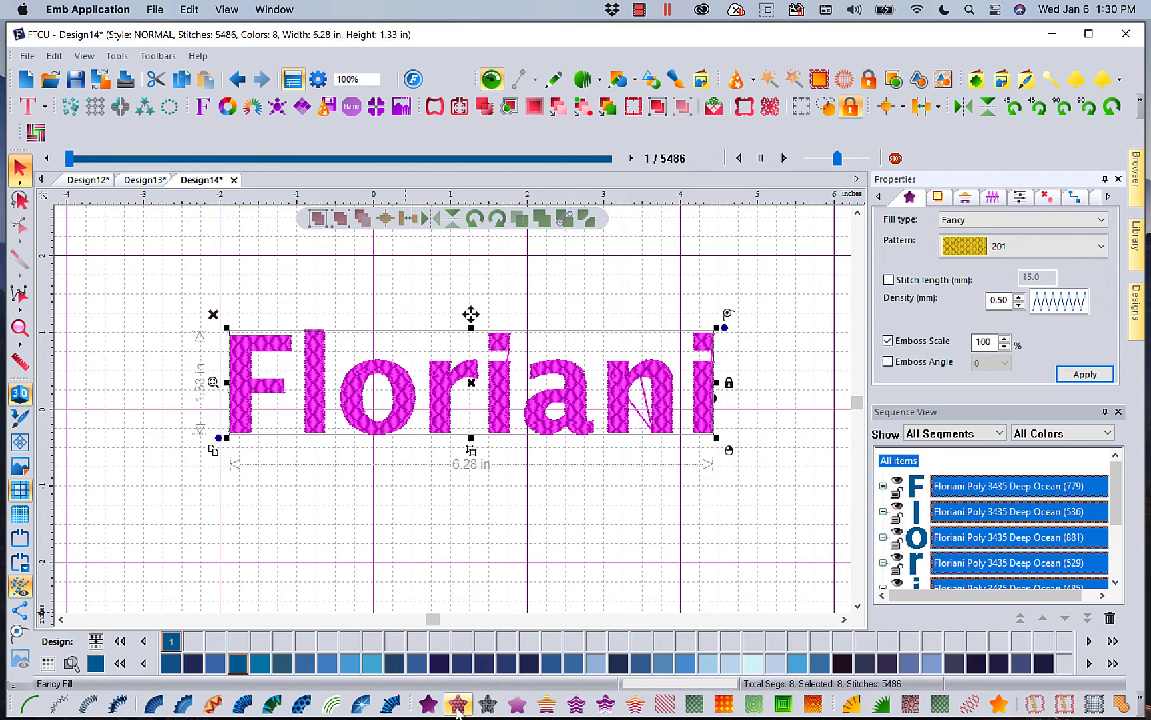
{"action": "left_click", "coordinate": [577, 705]}
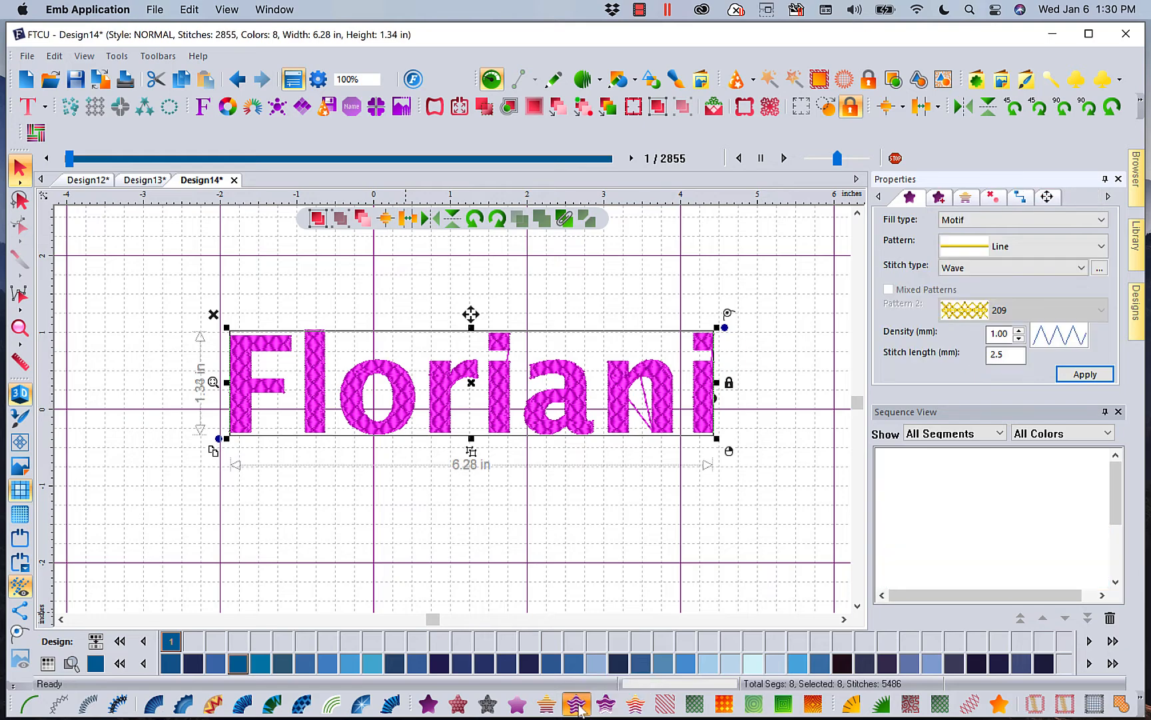
{"action": "double_click", "coordinate": [999, 333]}
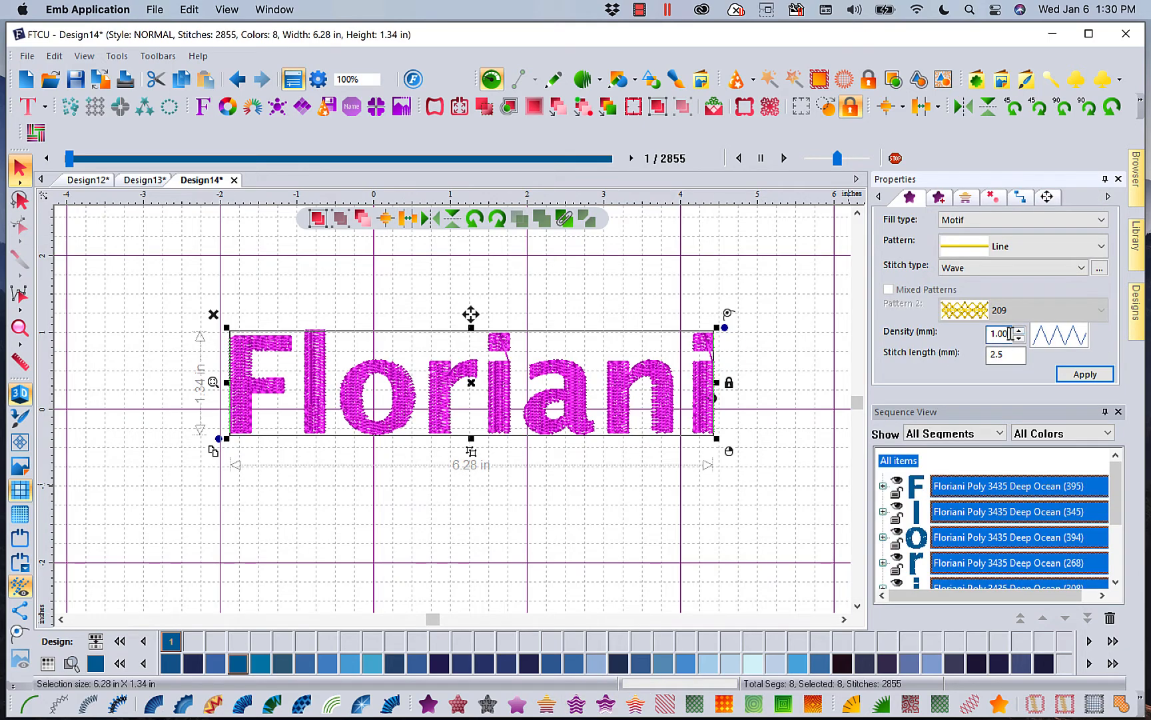
{"action": "type", "text": "4"}
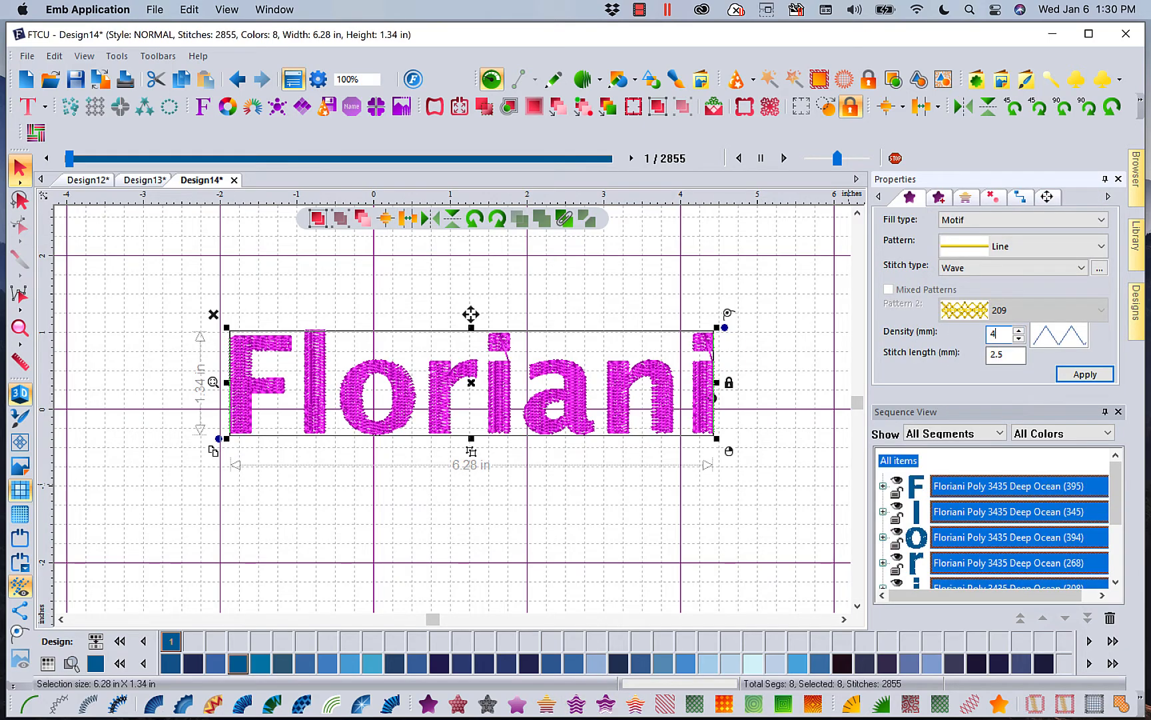
{"action": "left_click", "coordinate": [1085, 374]}
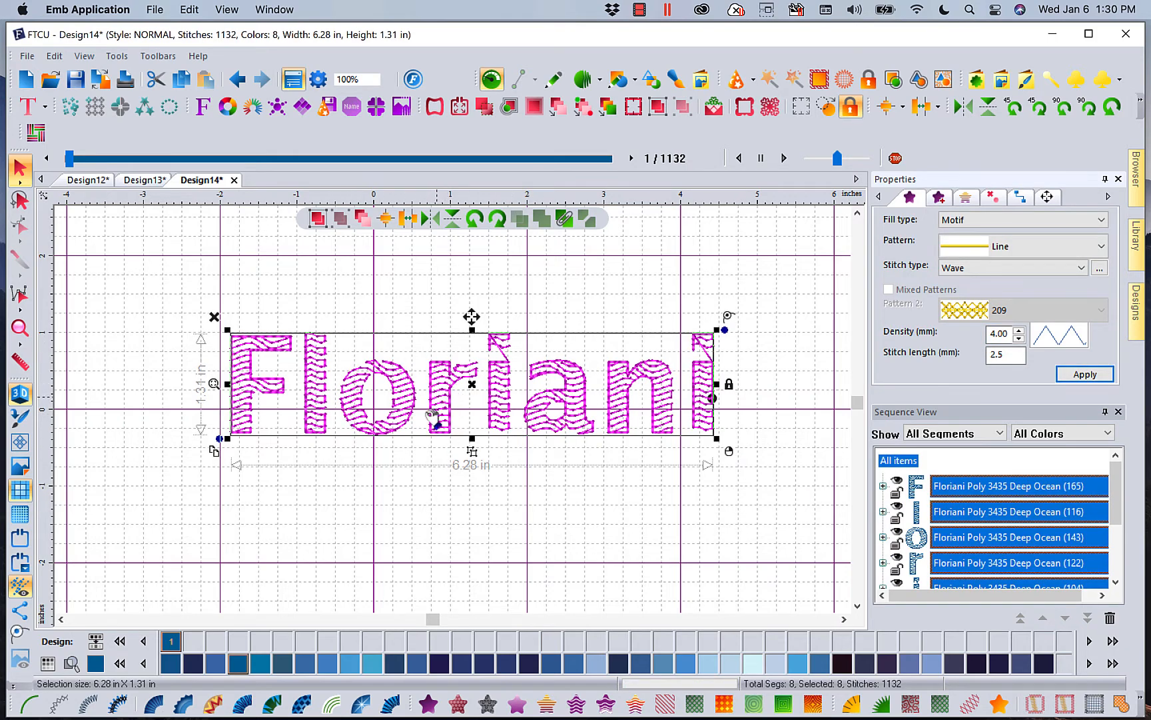
Step: Duplicate the wave-filled lettering in place and convert the copy to a run stitch outline
{"action": "right_click", "coordinate": [352, 404]}
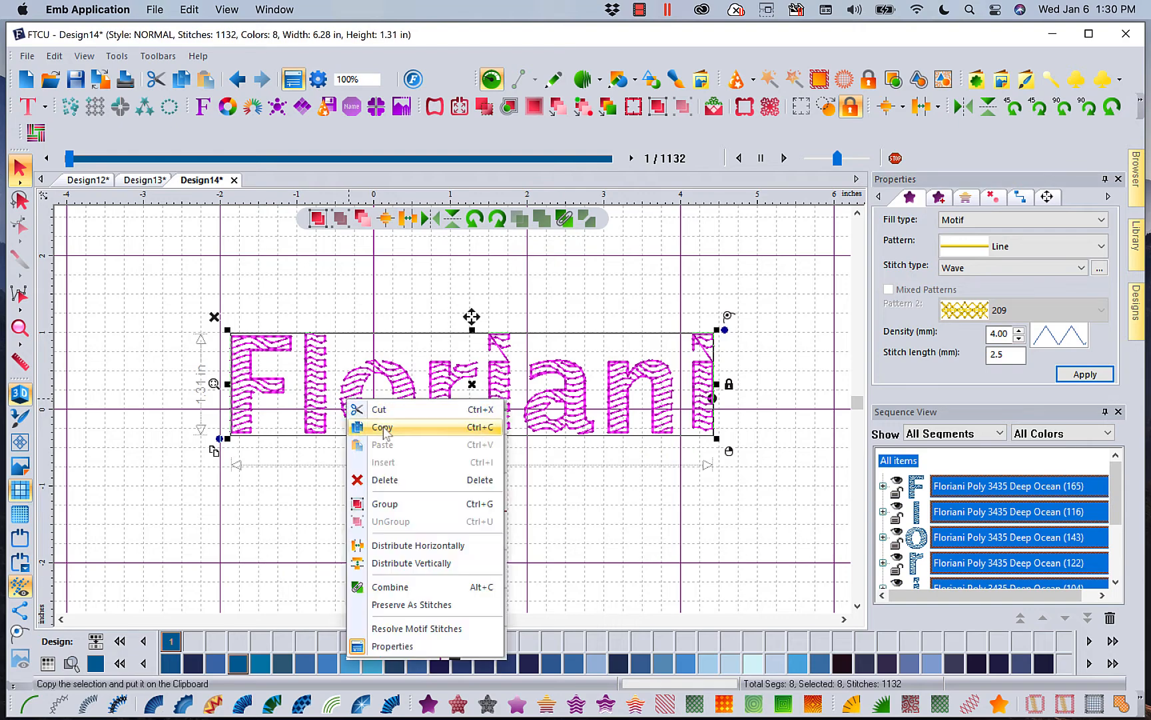
{"action": "left_click", "coordinate": [374, 427]}
{"action": "right_click", "coordinate": [342, 404]}
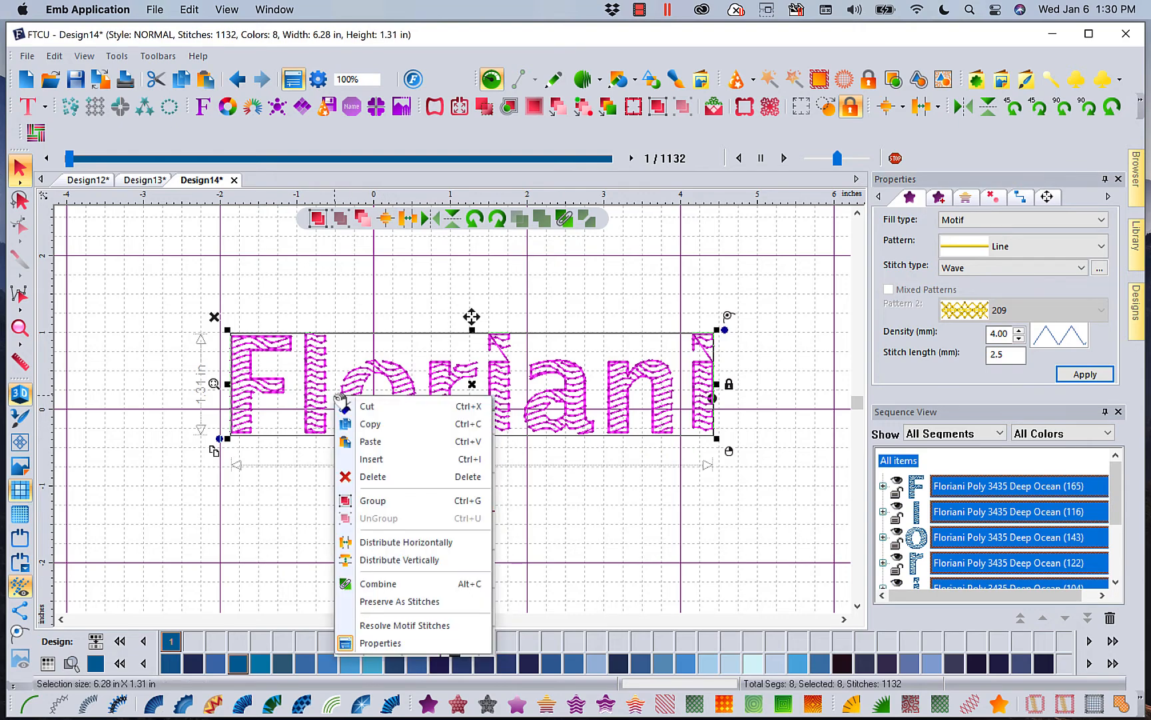
{"action": "left_click", "coordinate": [371, 440]}
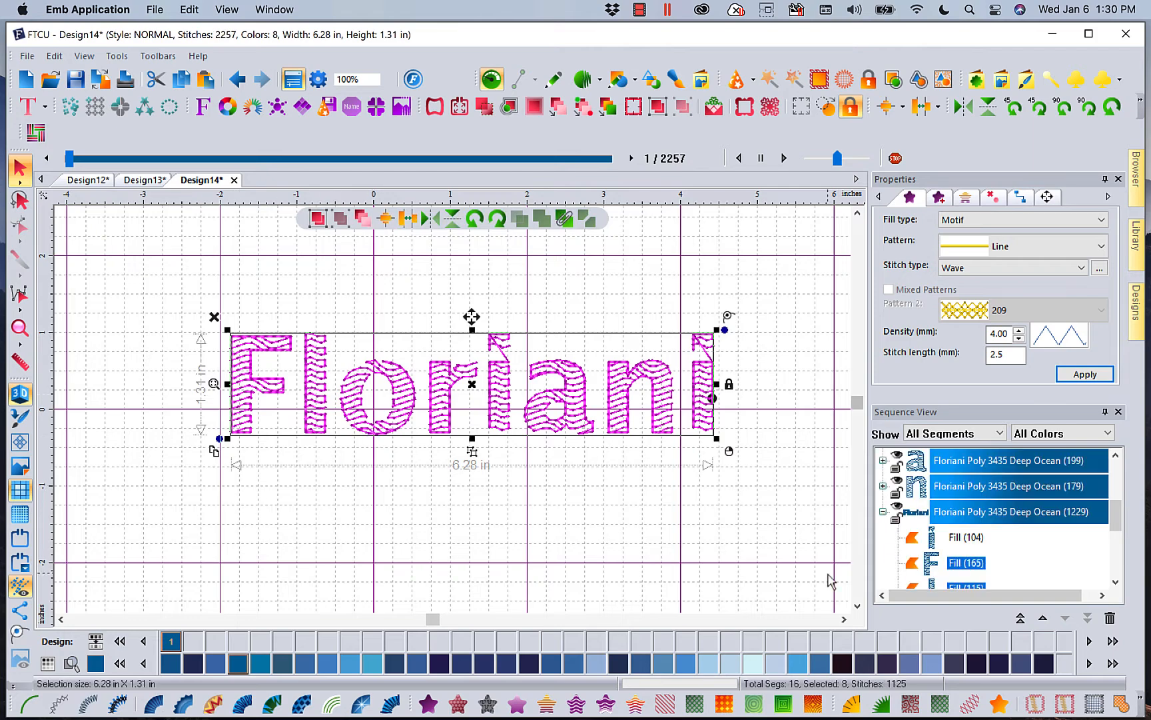
{"action": "left_click", "coordinate": [28, 702]}
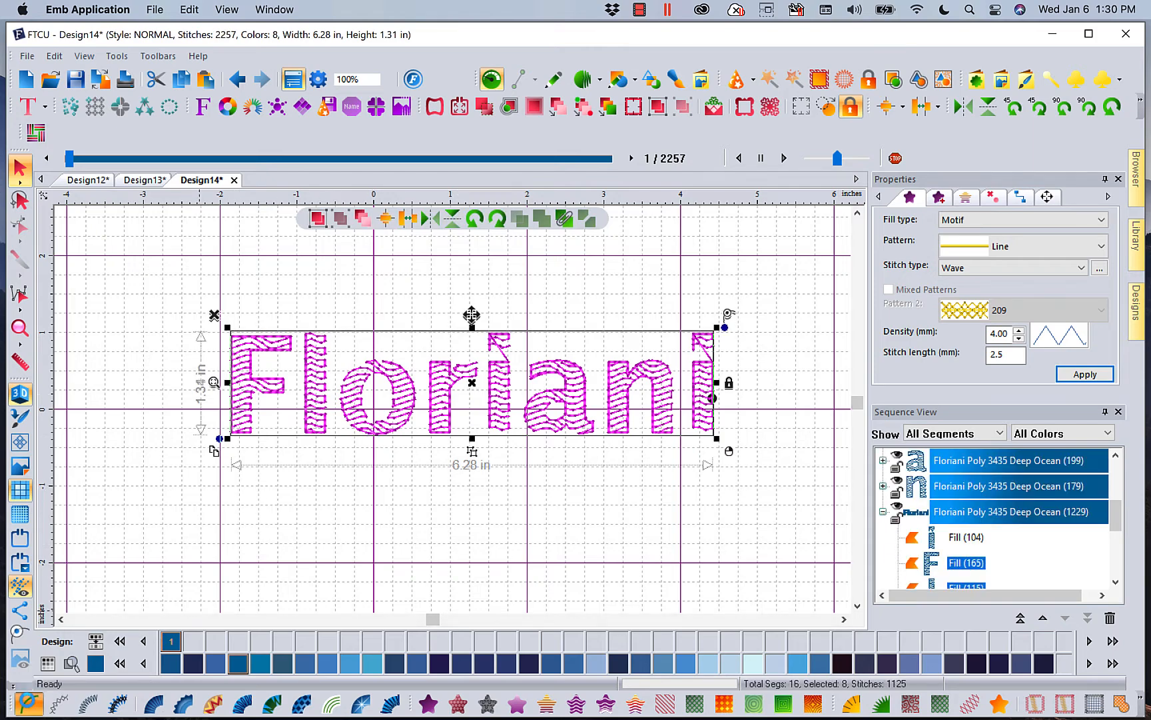
{"action": "left_click", "coordinate": [497, 557]}
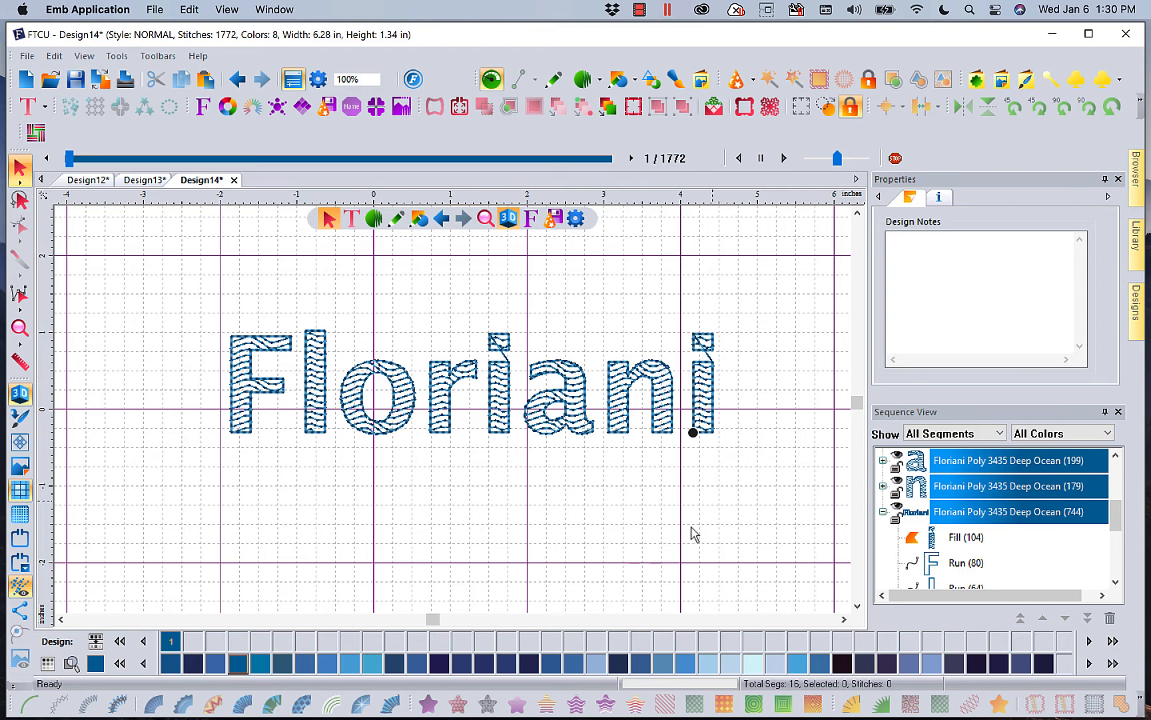
Step: Select all of the Floriani letters and their outlines, try Appliqué, and convert everything to artwork
{"action": "left_click", "coordinate": [563, 433]}
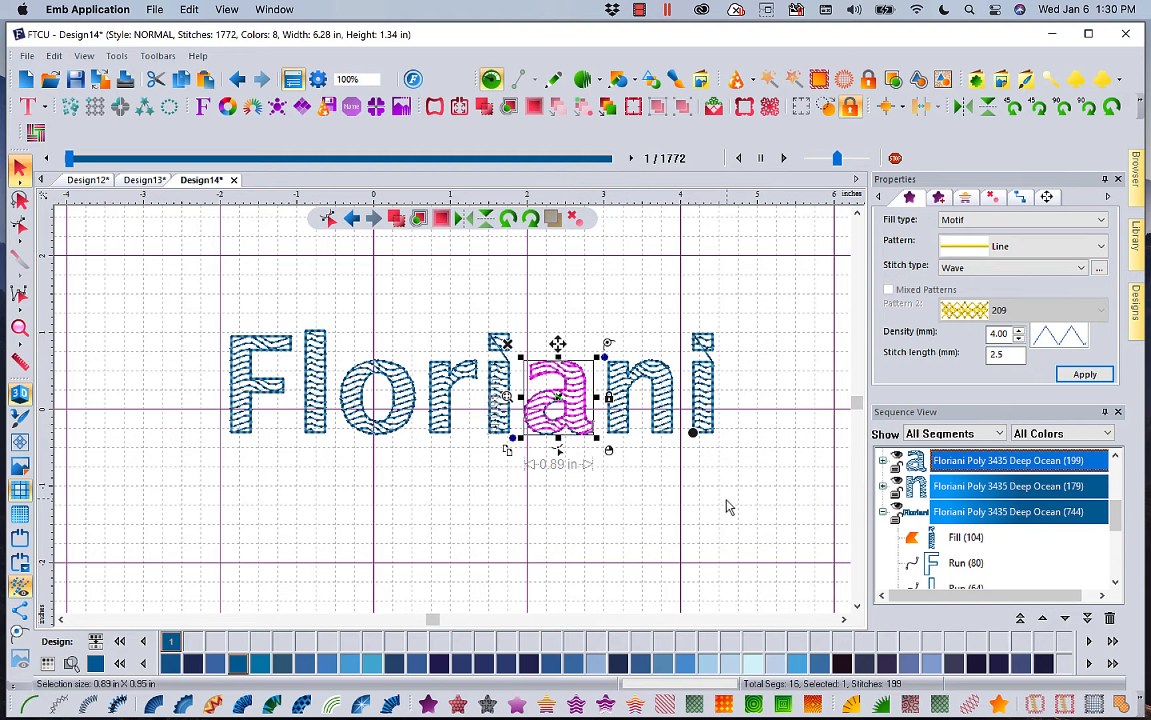
{"action": "left_click_drag", "start_coordinate": [181, 292], "coordinate": [771, 451]}
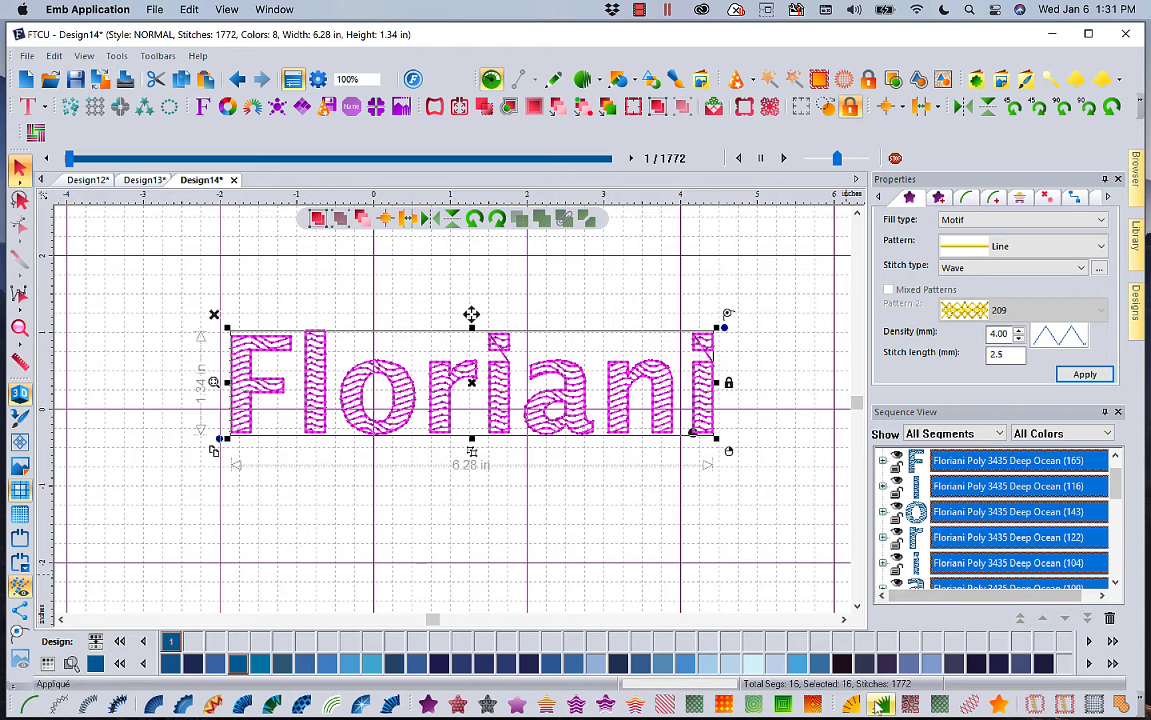
{"action": "left_click", "coordinate": [882, 706]}
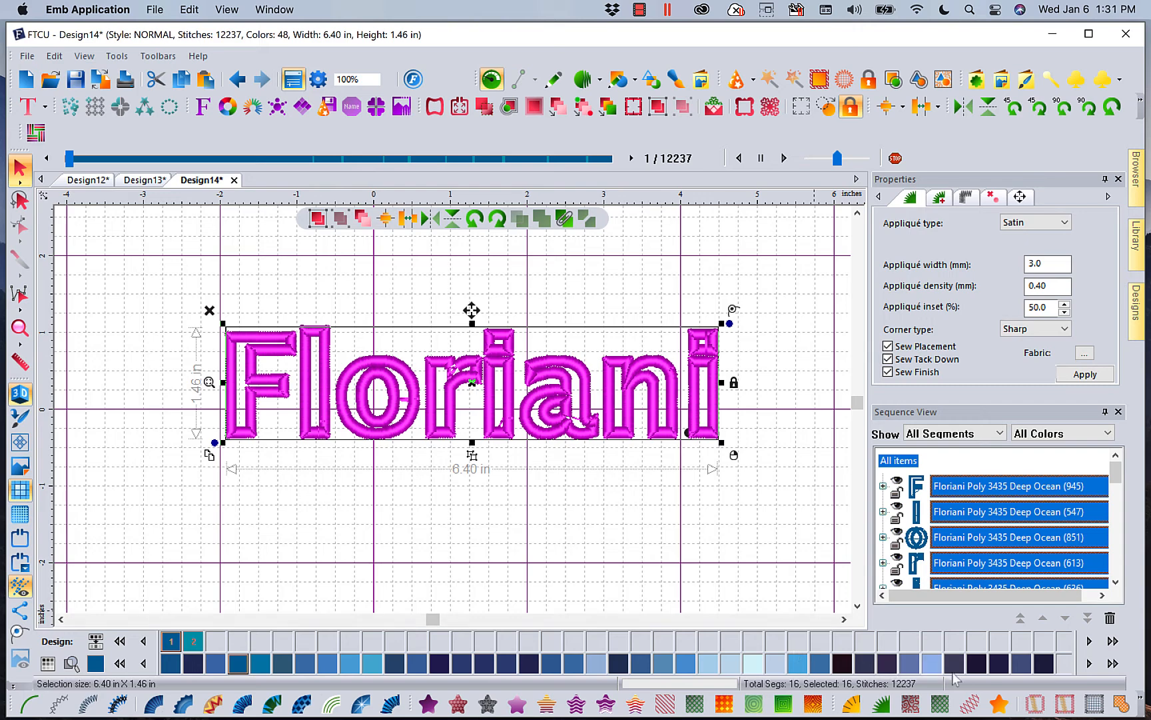
{"action": "left_click", "coordinate": [1000, 704]}
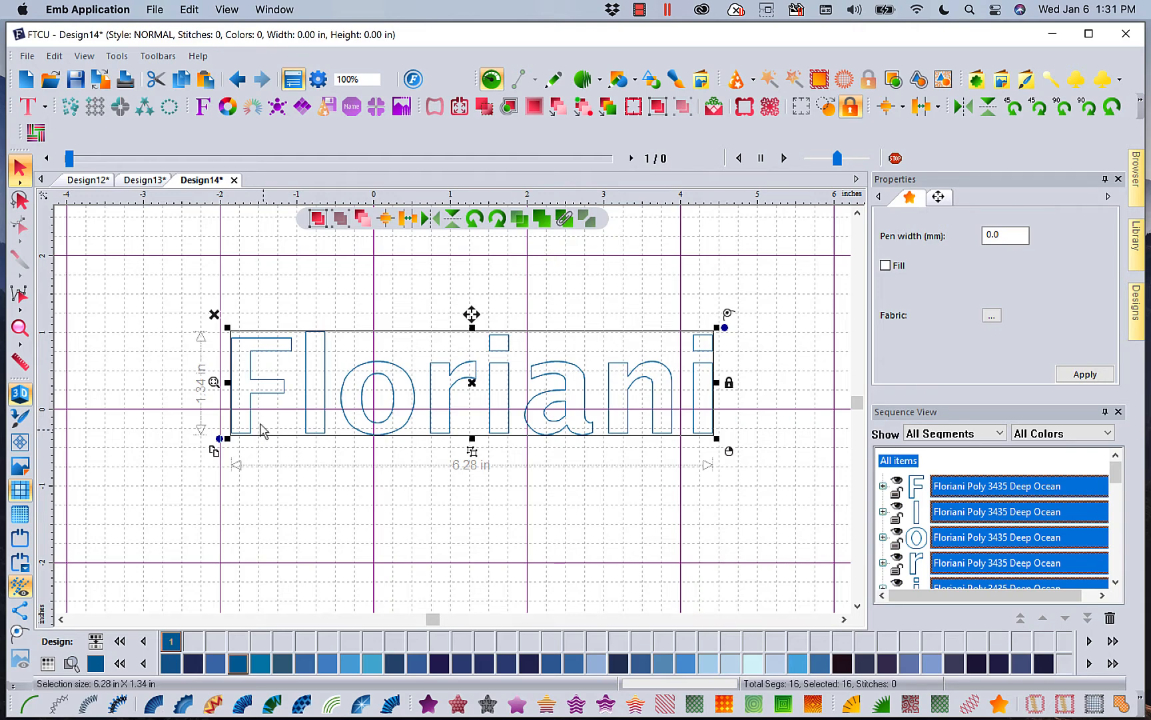
Step: Create a new blank design, return to Design14, and convert the artwork lettering to a Standard fill
{"action": "left_click", "coordinate": [29, 80]}
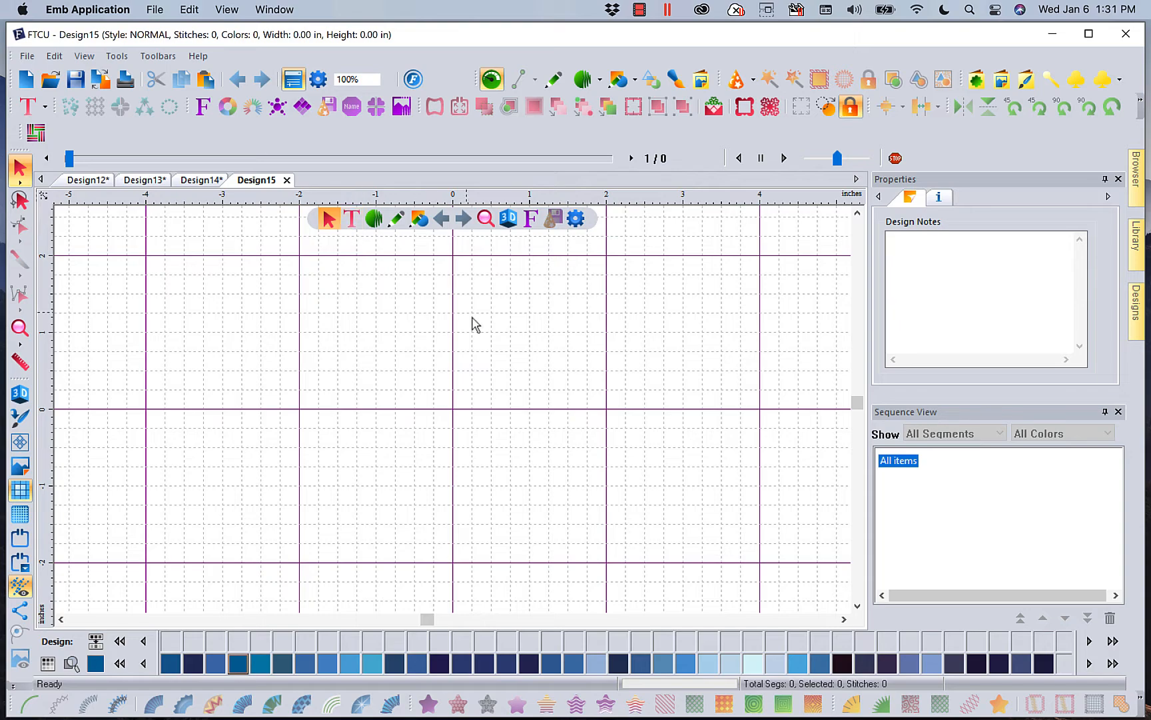
{"action": "left_click", "coordinate": [203, 179]}
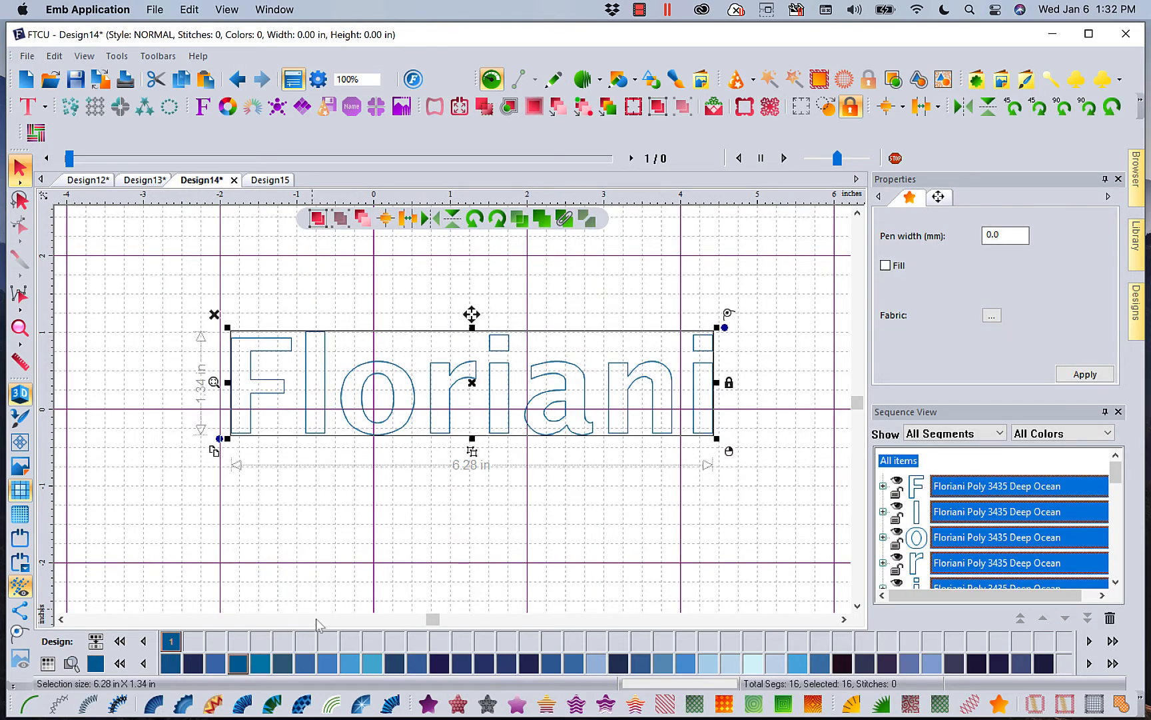
{"action": "left_click", "coordinate": [428, 704]}
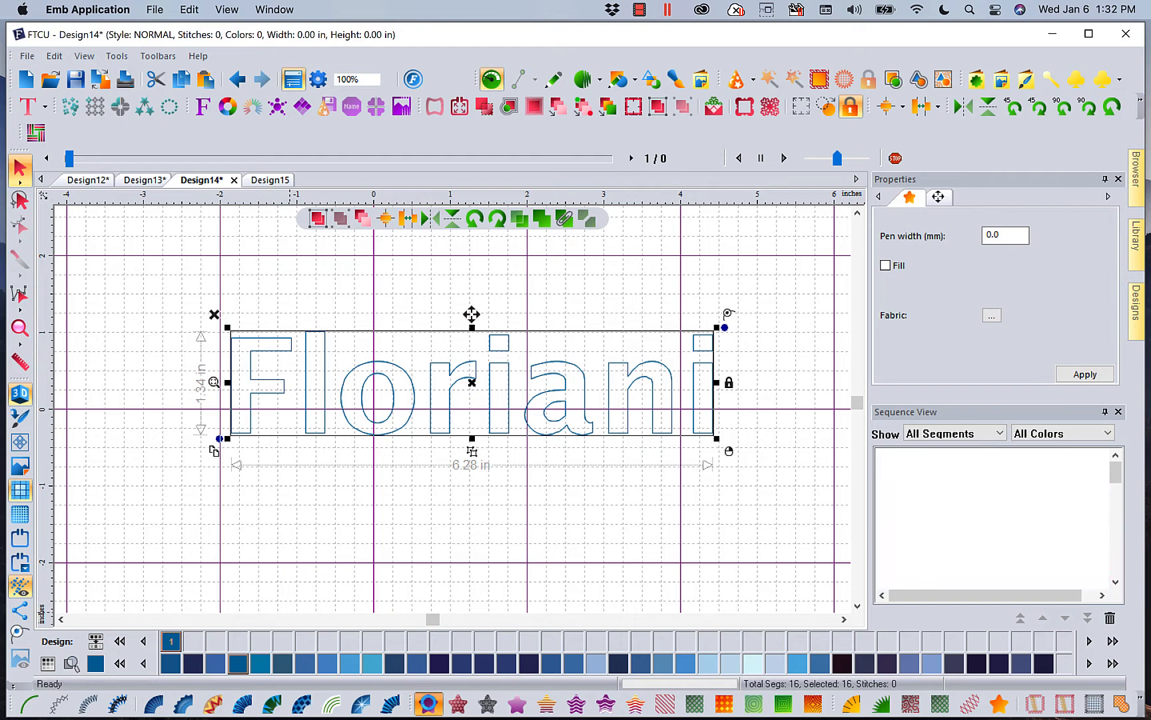
{"action": "left_click", "coordinate": [331, 545]}
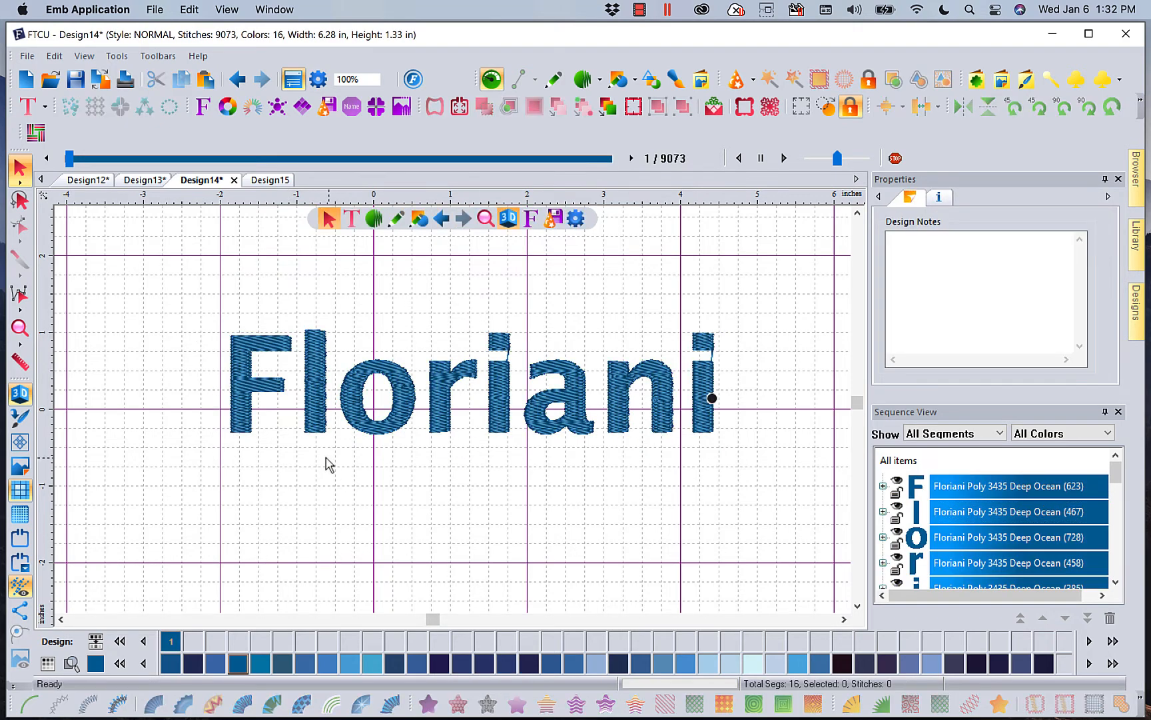
Step: Open the letter l in Floriani for editing its outline, inclinations and entry/exit points
{"action": "left_click", "coordinate": [319, 417]}
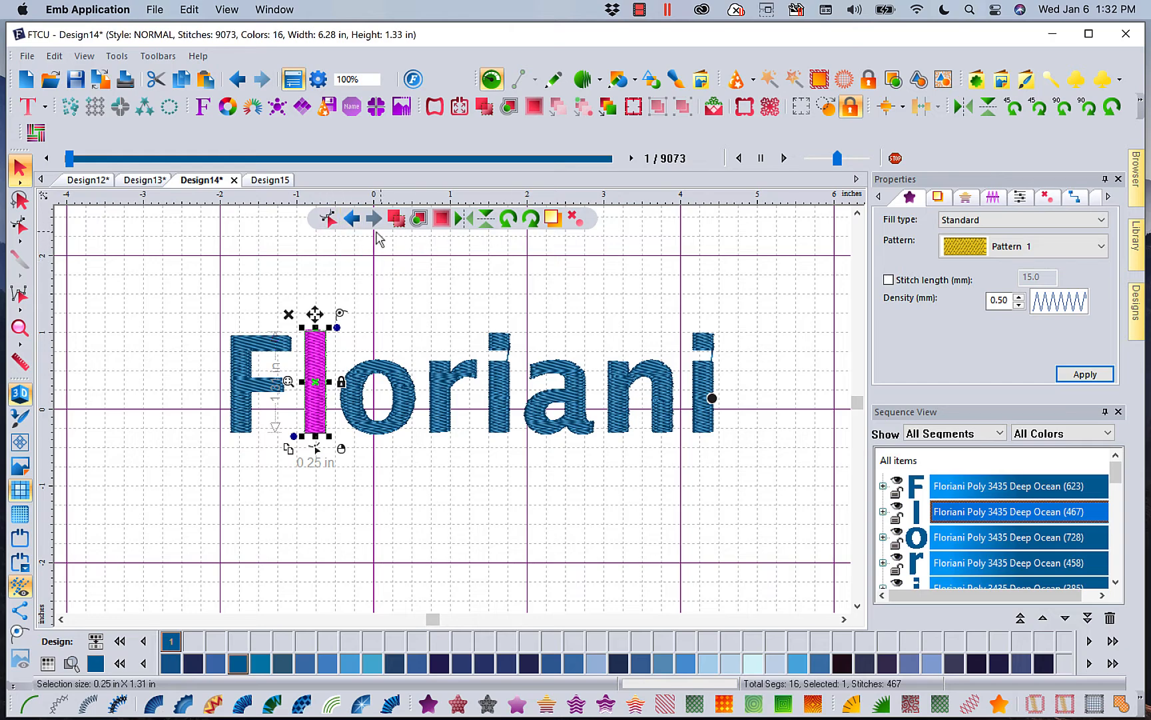
{"action": "left_click", "coordinate": [332, 223]}
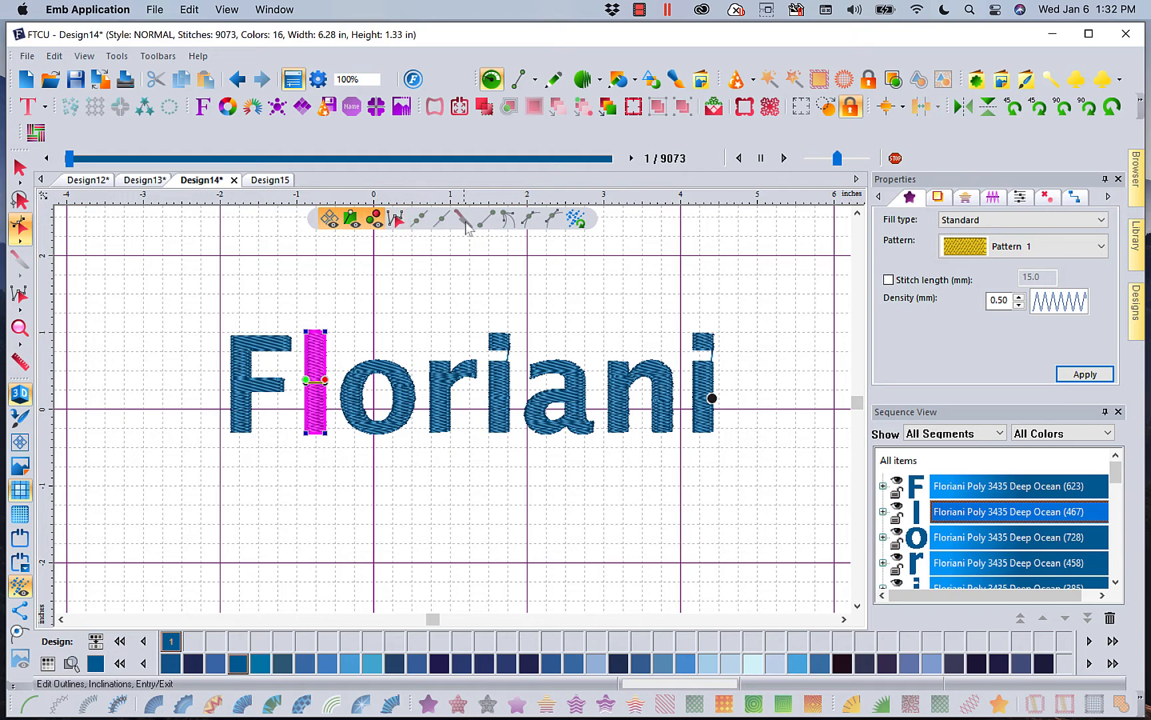
{"action": "left_click", "coordinate": [493, 267]}
Step: Open Font Play in the blank Design15 and preview the True Type font Broadway
{"action": "left_click", "coordinate": [275, 181]}
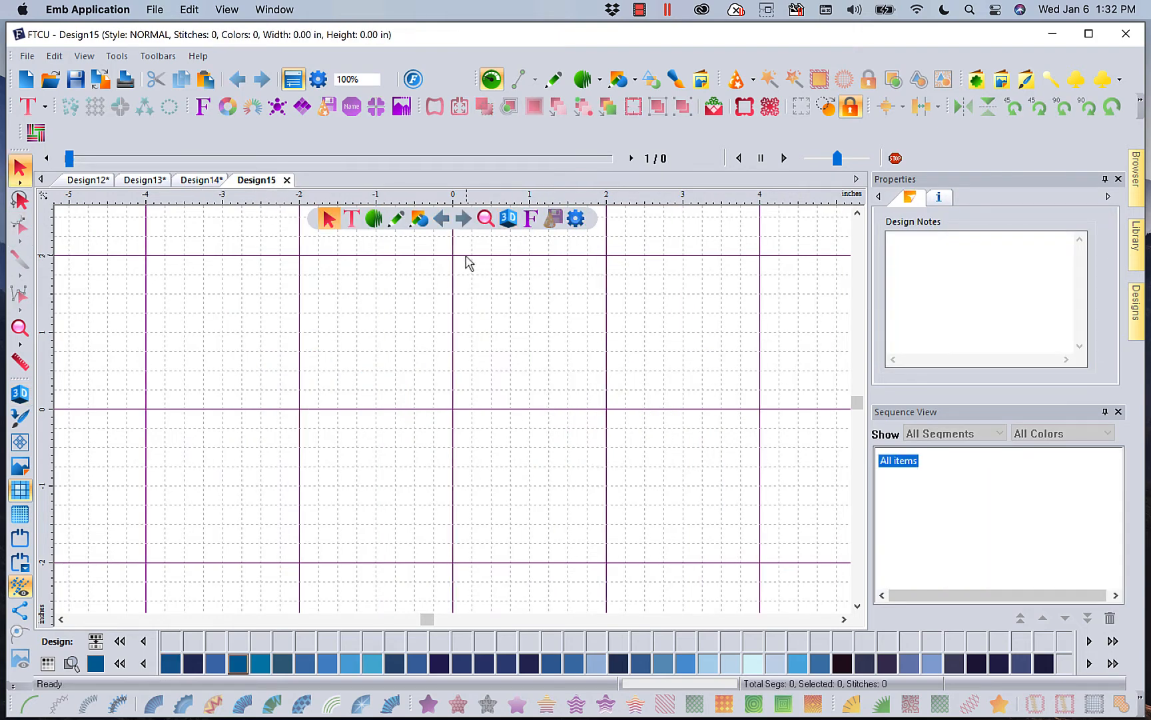
{"action": "left_click", "coordinate": [529, 218]}
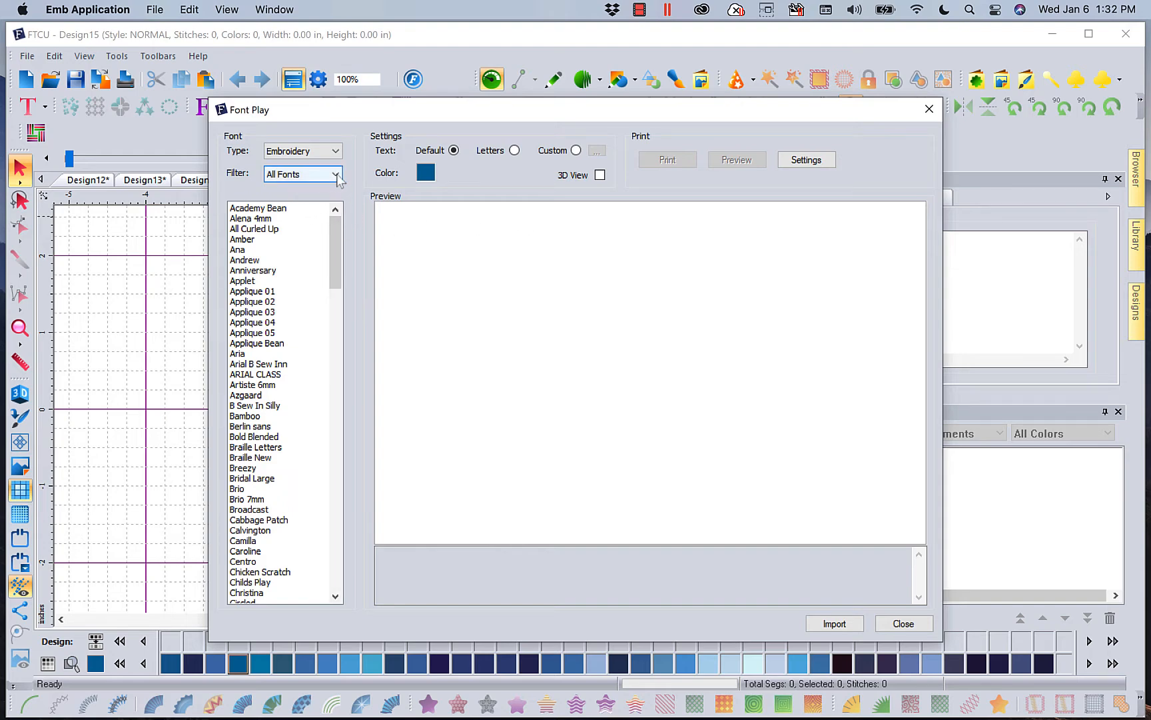
{"action": "left_click", "coordinate": [336, 151]}
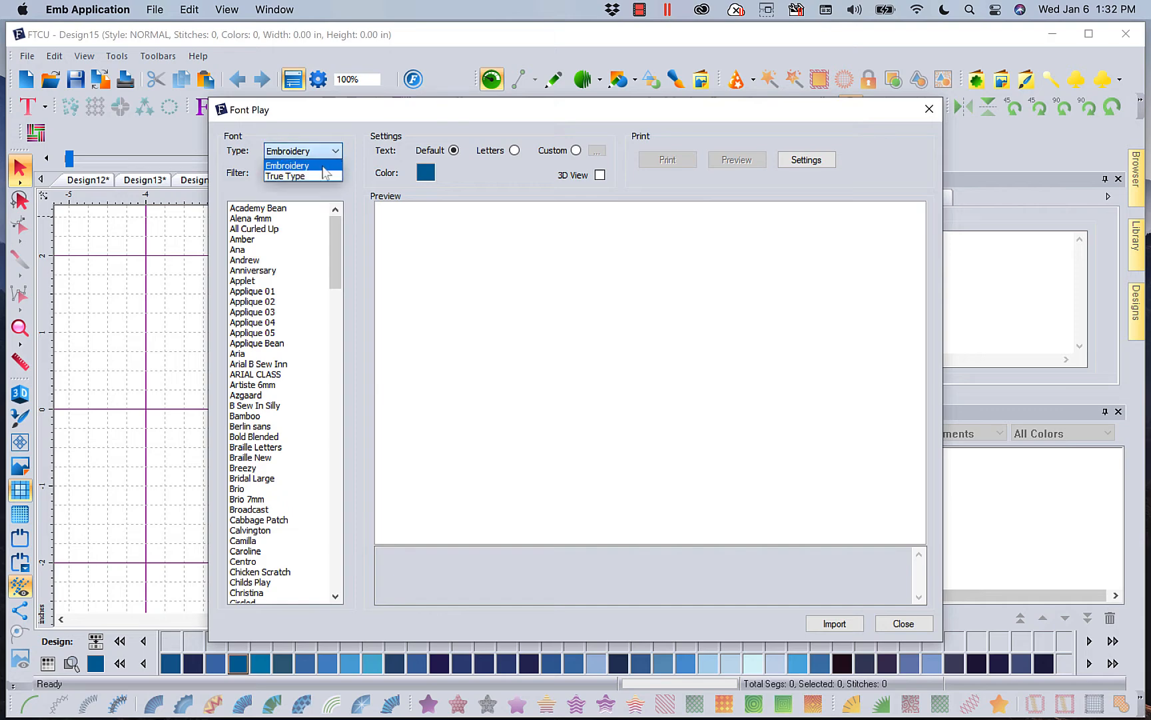
{"action": "left_click", "coordinate": [325, 175]}
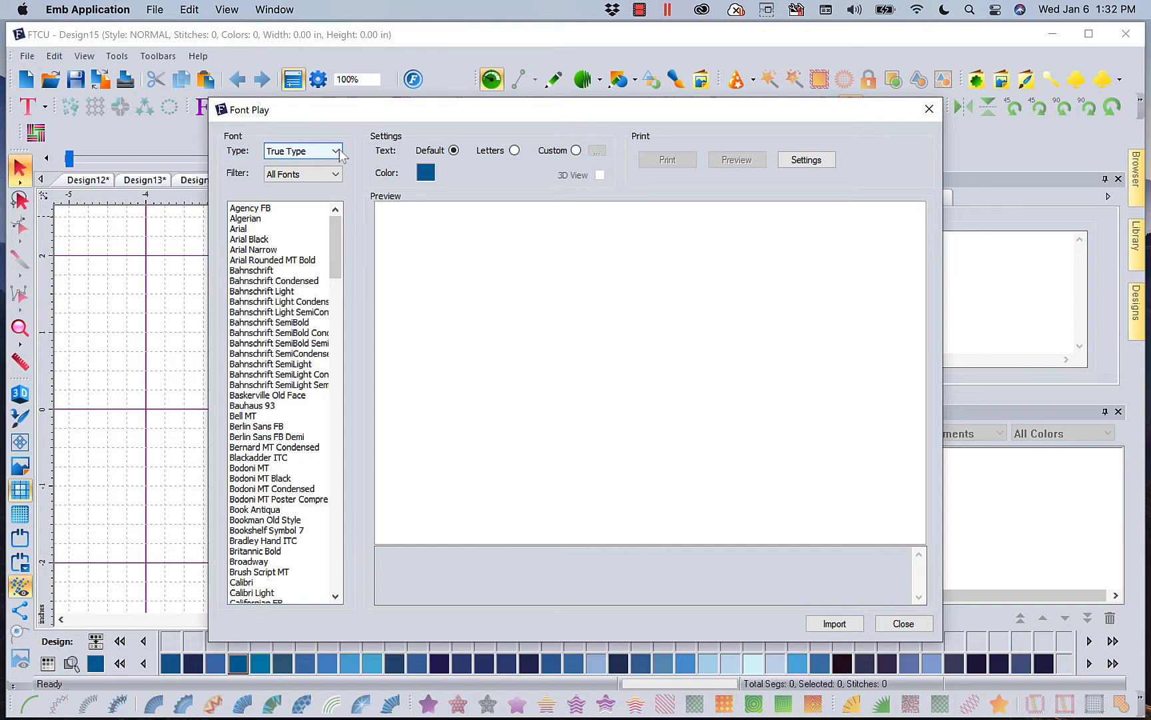
{"action": "left_click", "coordinate": [249, 561]}
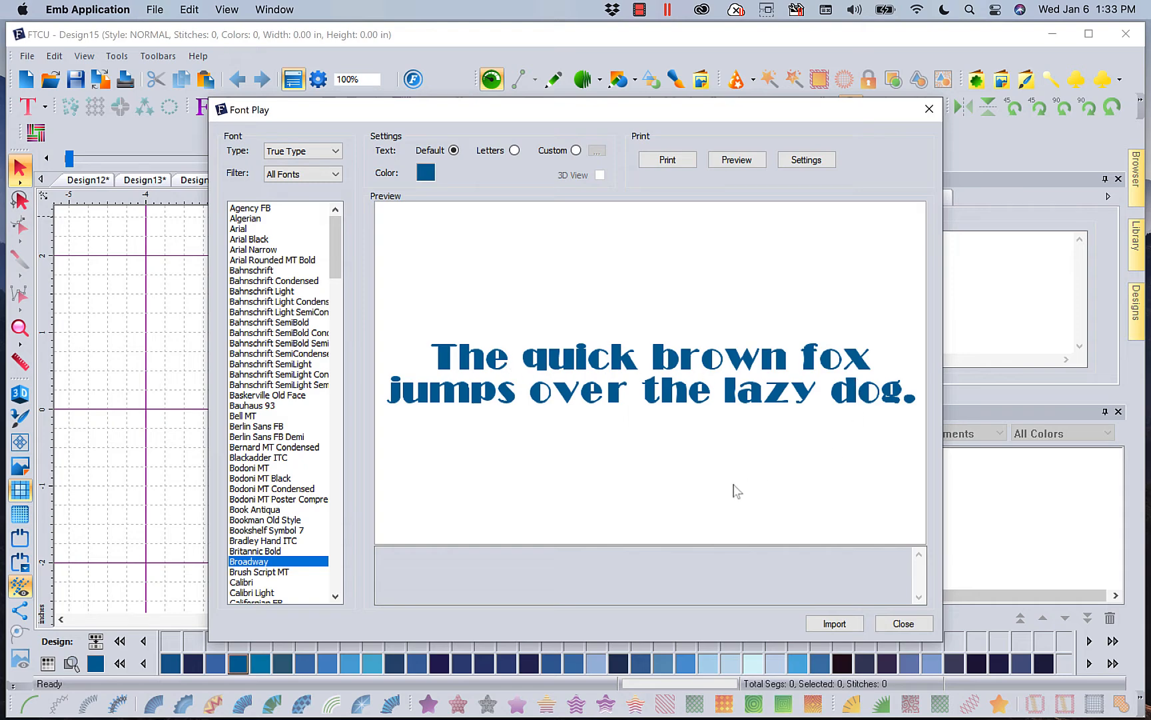
Step: Switch Font Play to Embroidery fonts with Letters as the sample text and preview Azgaard, Bamboo and Berlin sans
{"action": "left_click", "coordinate": [326, 151]}
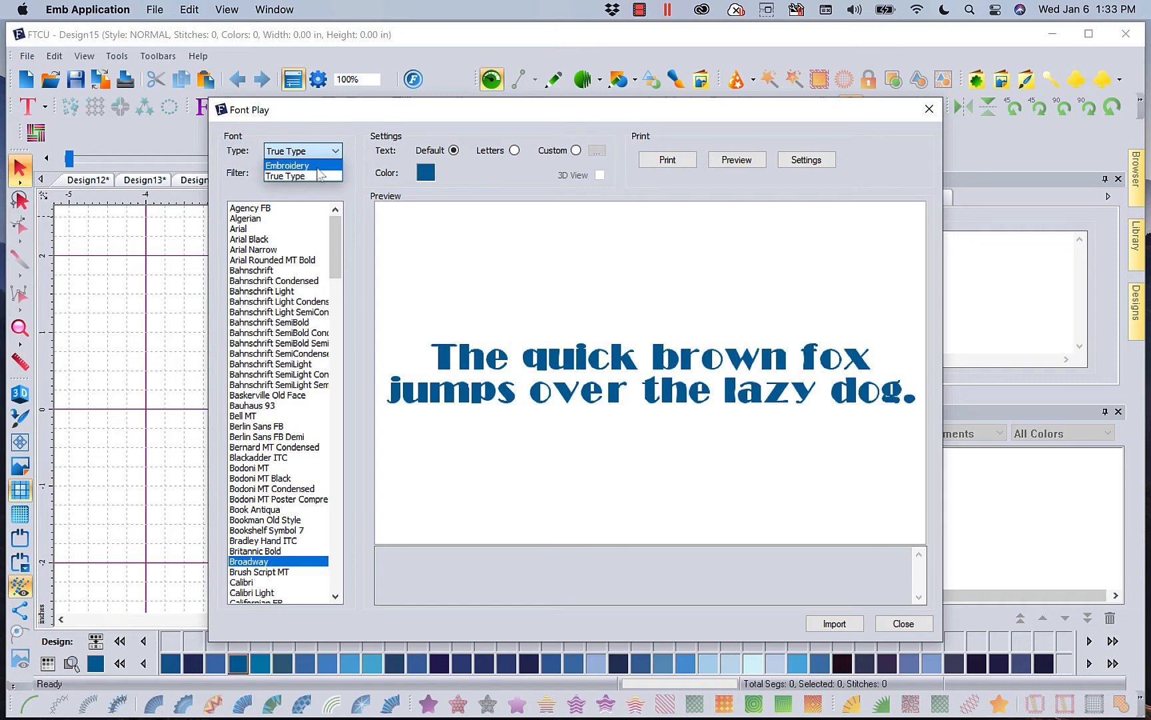
{"action": "left_click", "coordinate": [317, 168]}
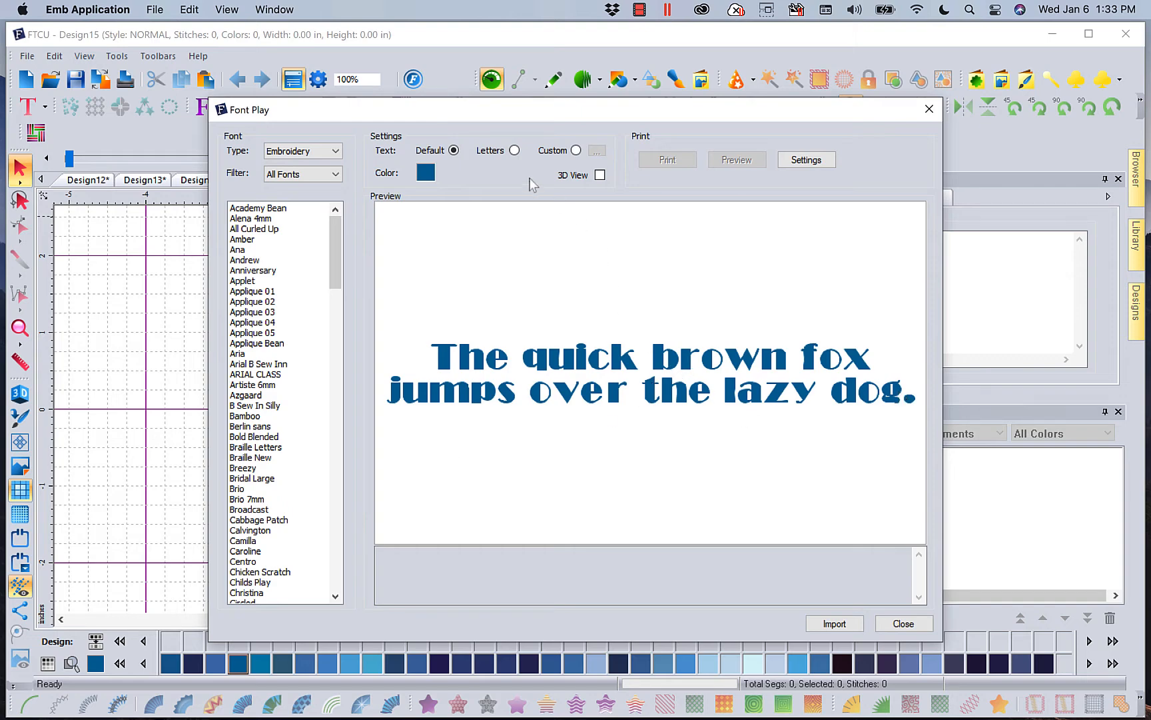
{"action": "left_click", "coordinate": [515, 151]}
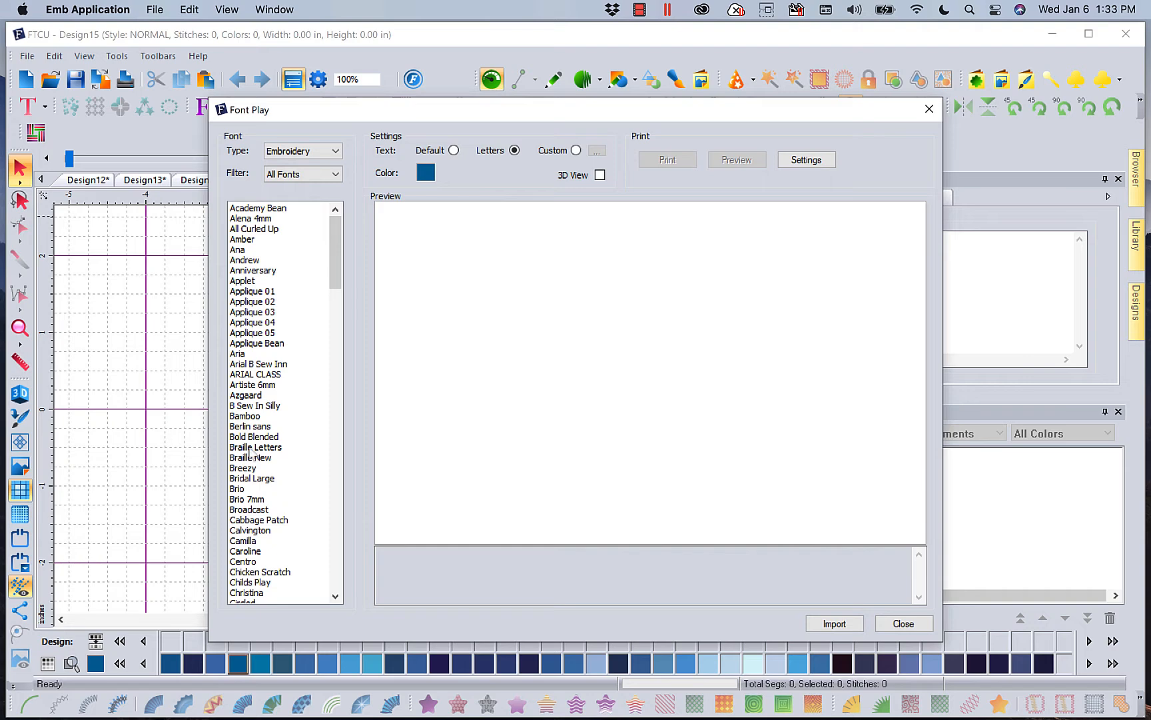
{"action": "left_click", "coordinate": [245, 395]}
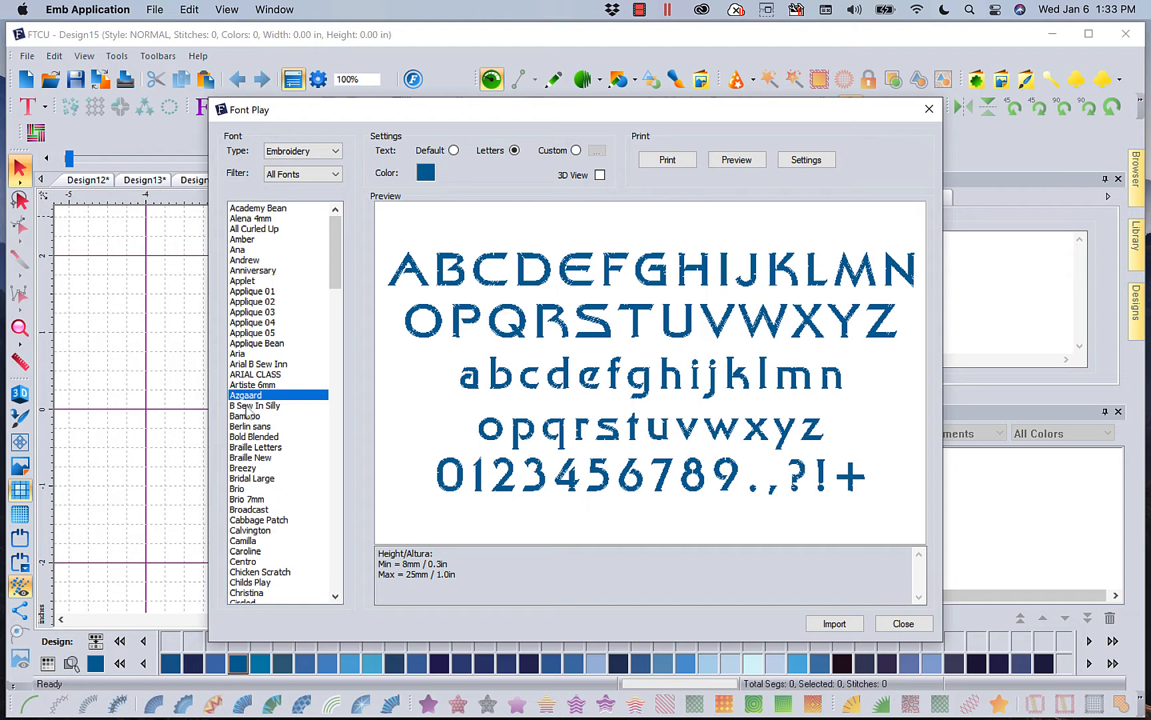
{"action": "left_click", "coordinate": [246, 416]}
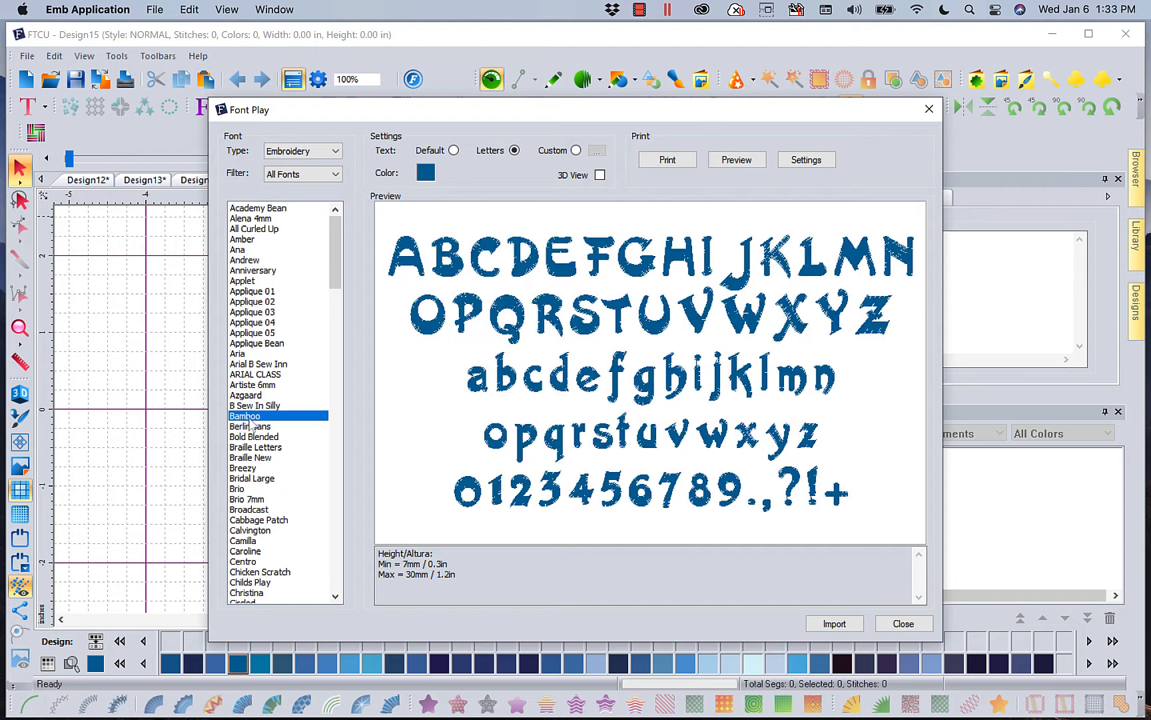
{"action": "left_click", "coordinate": [249, 422]}
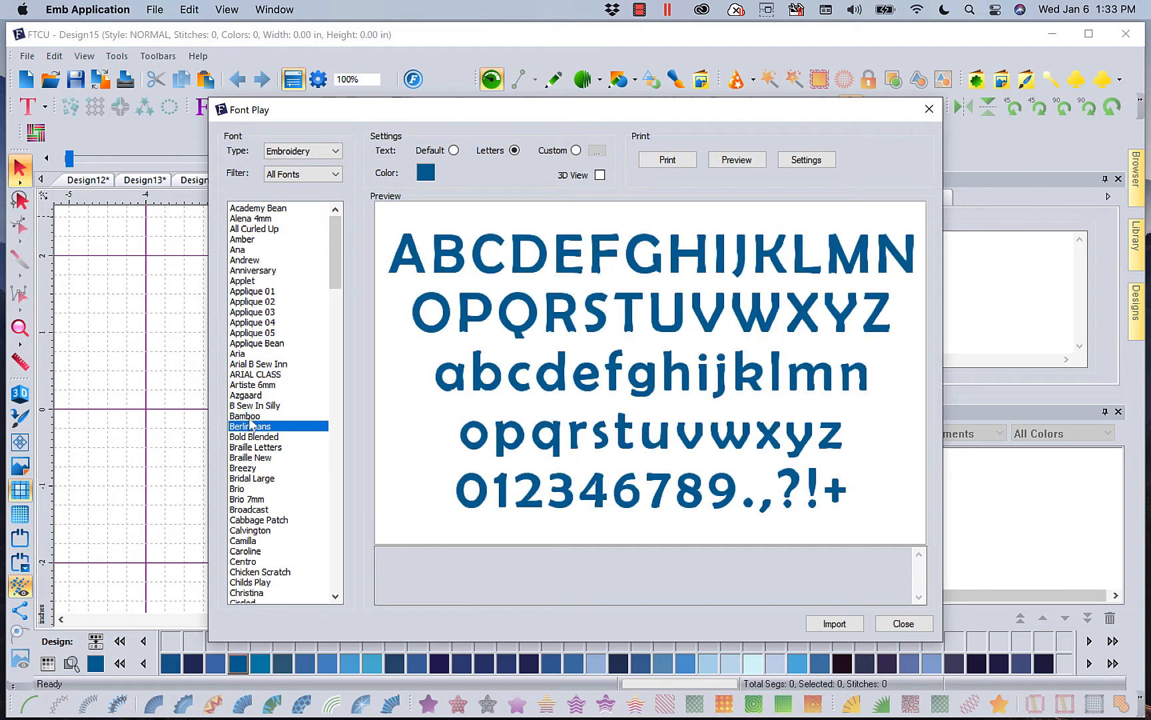
Step: Preview the embroidery fonts from Bold Blended through Bridal Large and check their recommended heights
{"action": "key", "text": "Down"}
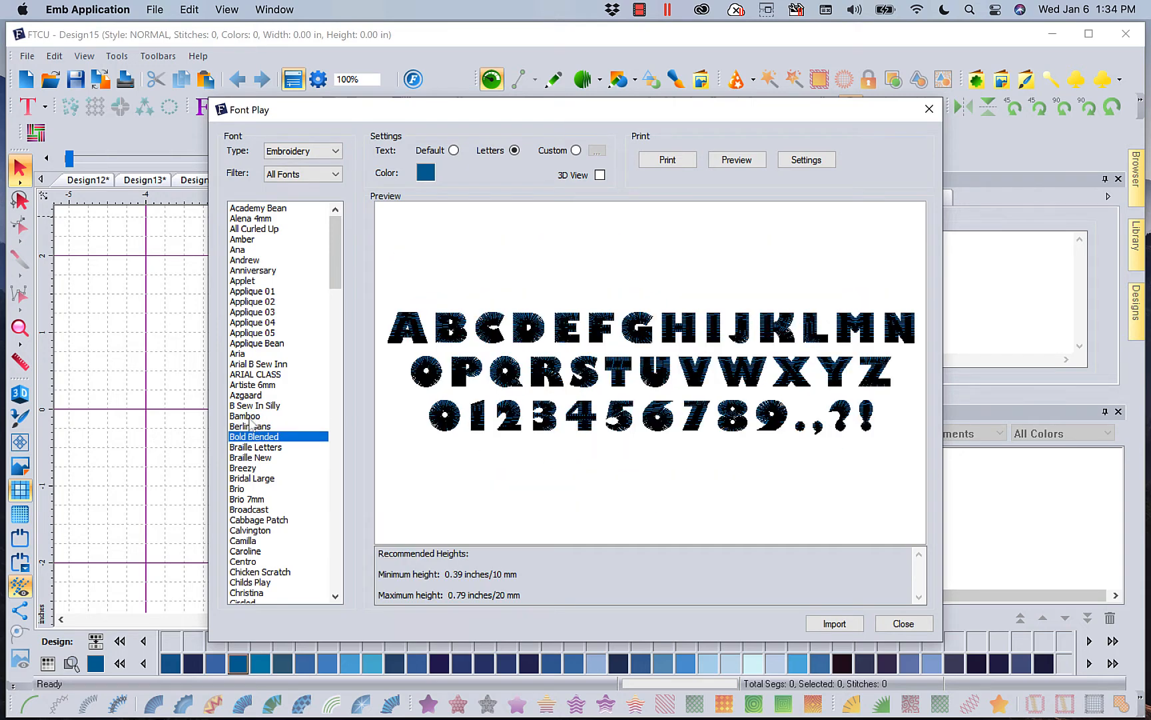
{"action": "key", "text": "Down"}
{"action": "key", "text": "Down"}
{"action": "key", "text": "Down"}
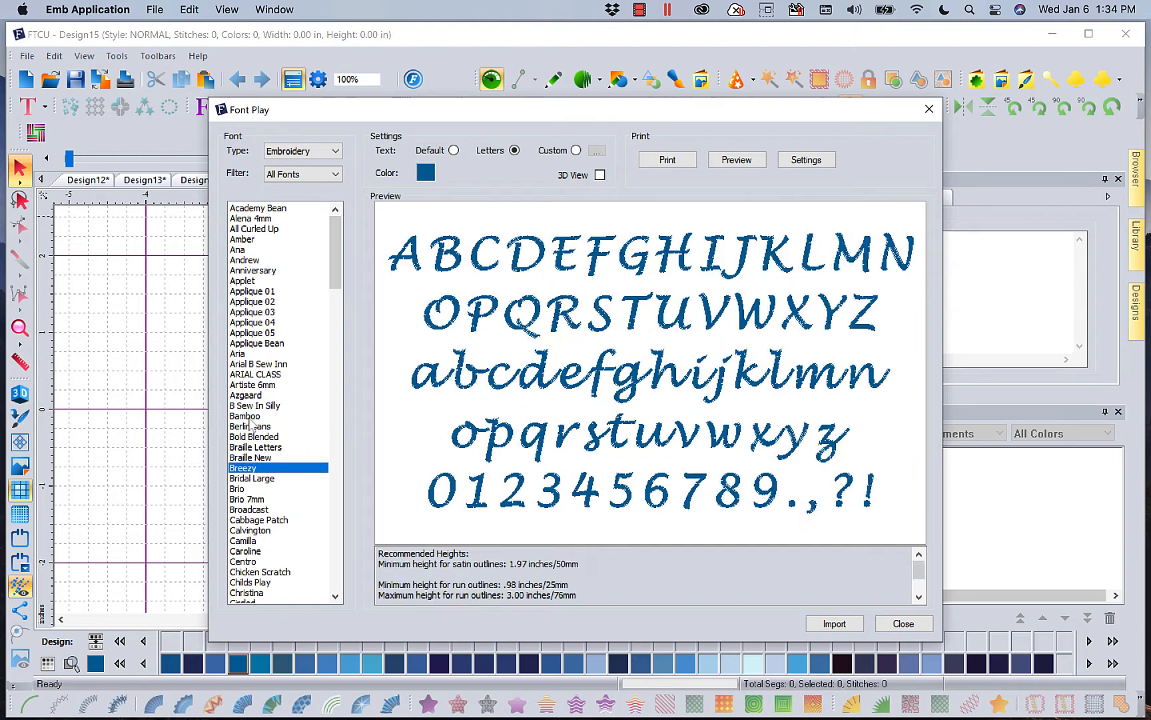
{"action": "key", "text": "Down"}
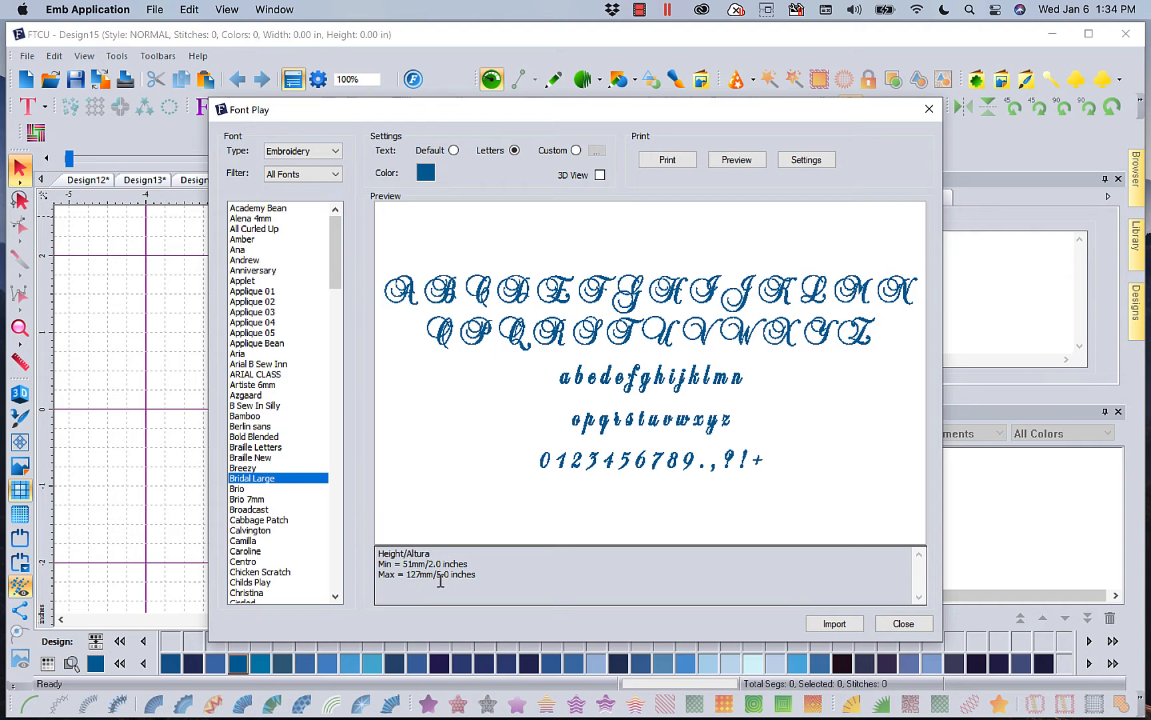
Step: Set Font Play's custom preview text to "Floriani is great", with a second line saying that a named person said so
{"action": "left_click", "coordinate": [576, 151]}
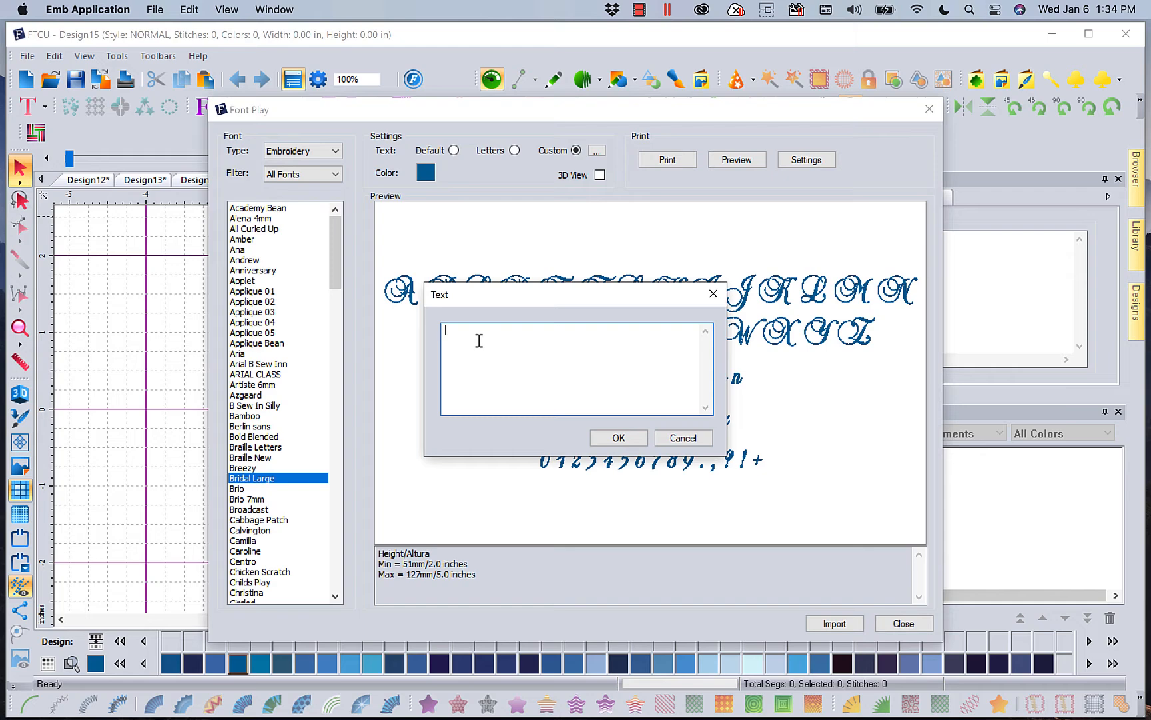
{"action": "type", "text": "Floriani is great"}
{"action": "key", "text": "Return"}
{"action": "type", "text": "Kathi said "}
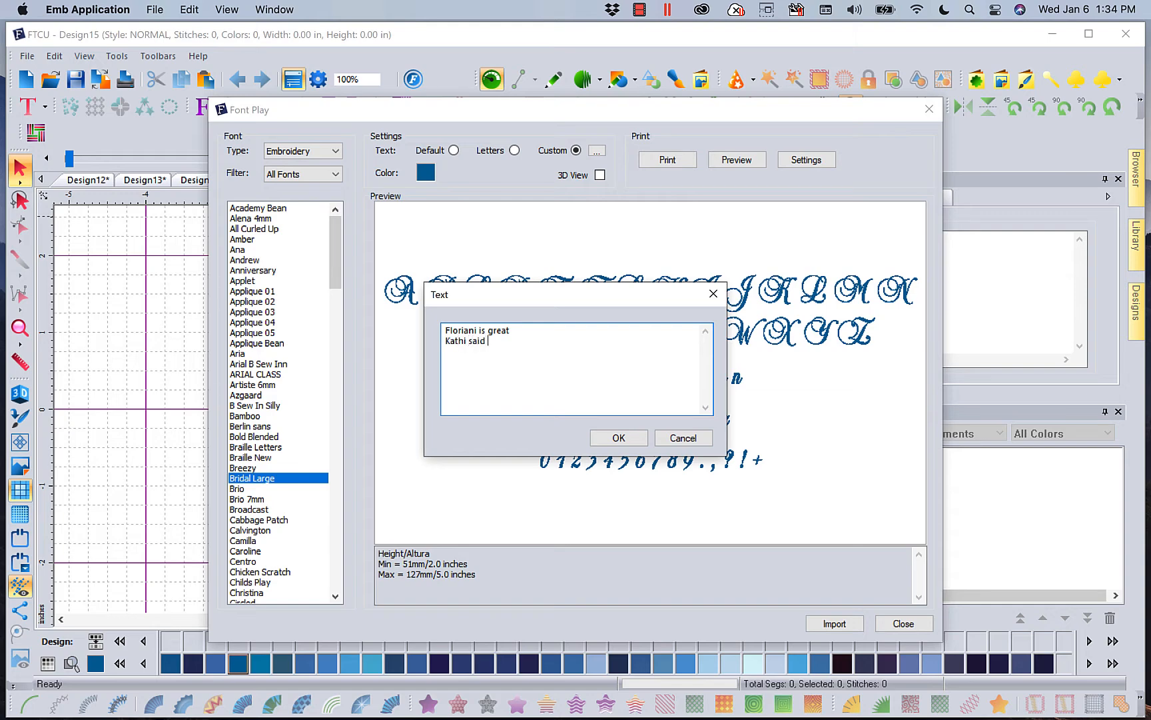
{"action": "type", "text": "so"}
{"action": "left_click", "coordinate": [621, 437]}
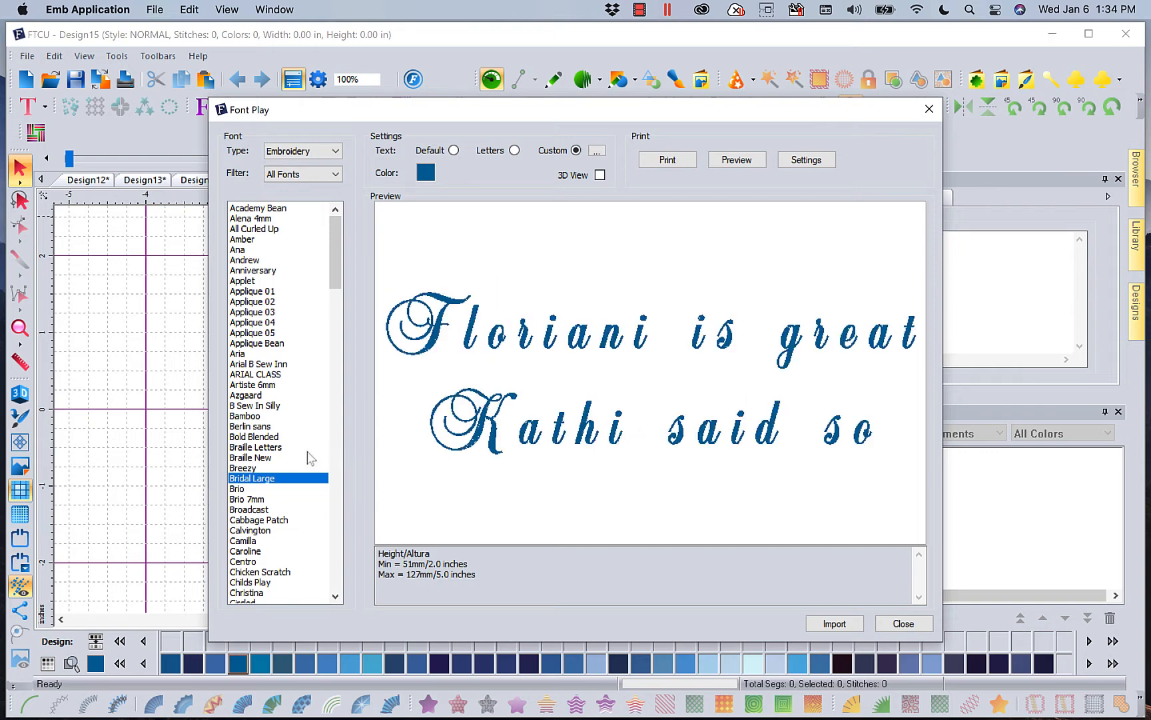
Step: Preview the custom text in the embroidery fonts Caroline, Centro and Chicken Scratch
{"action": "left_click", "coordinate": [241, 552]}
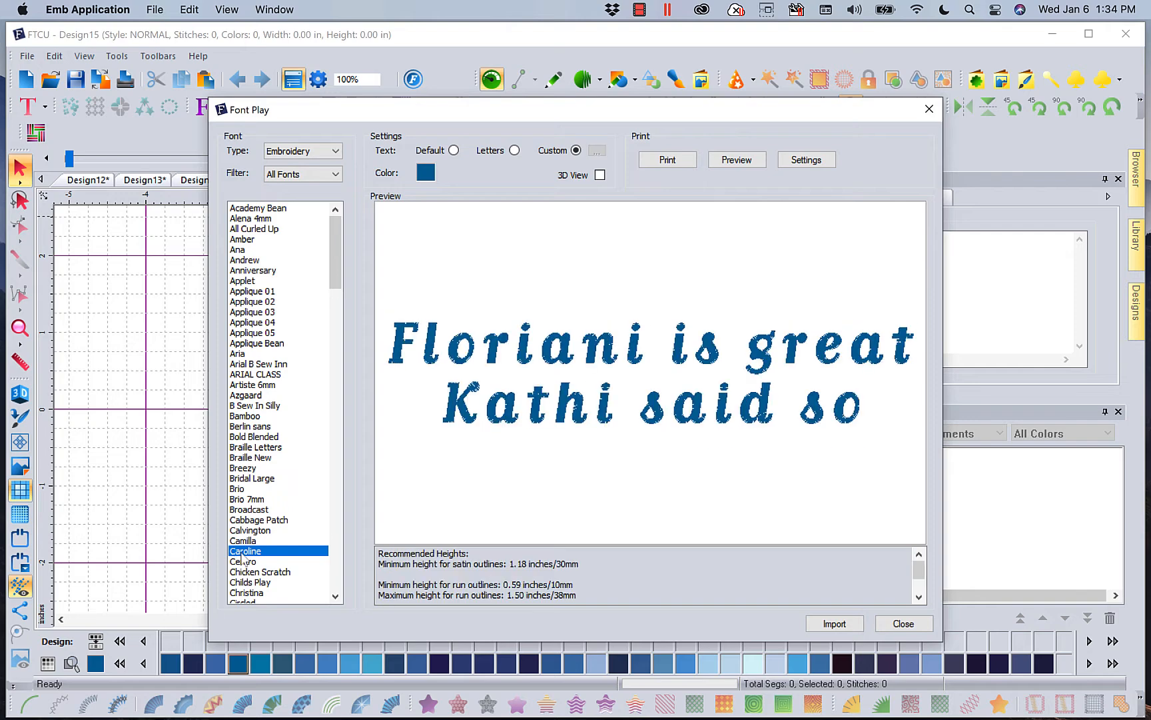
{"action": "left_click", "coordinate": [243, 561]}
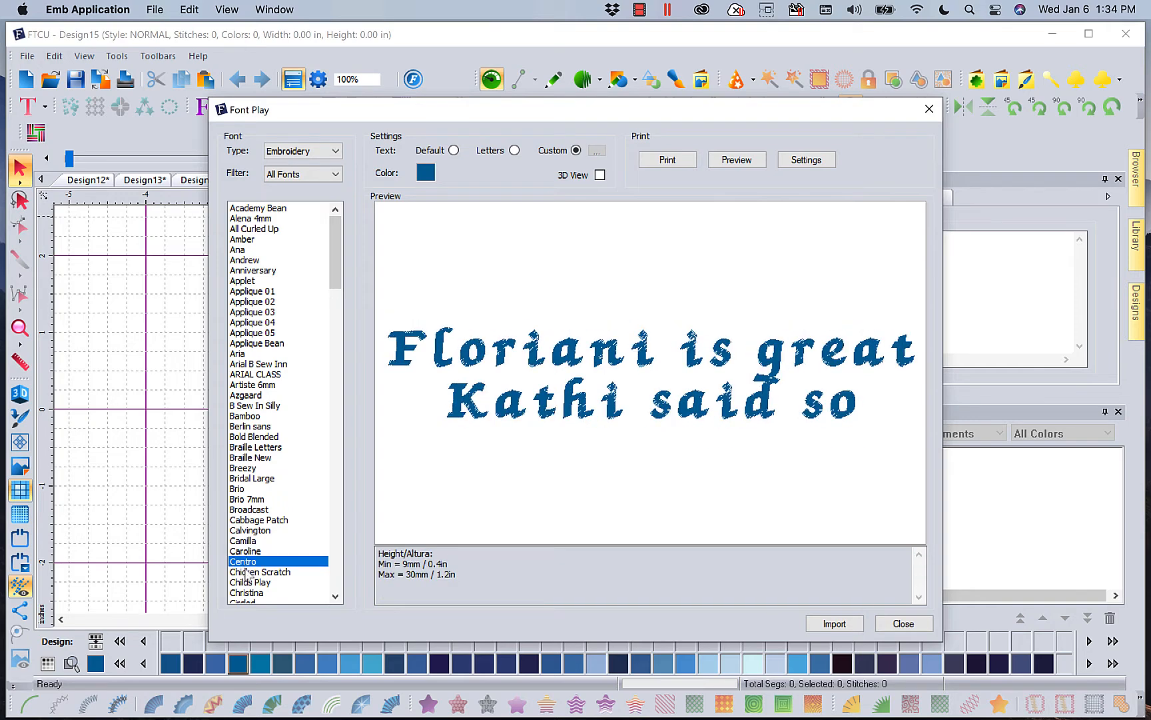
{"action": "left_click", "coordinate": [244, 571]}
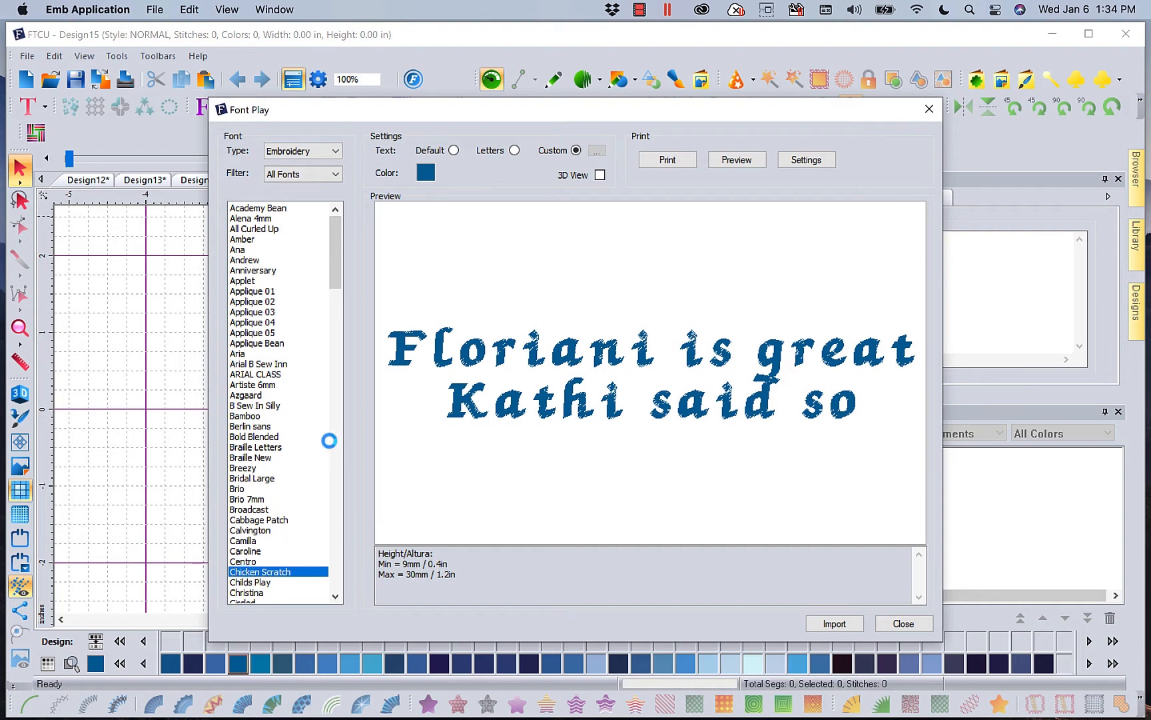
Step: Choose the Effie font further down the list and import the custom text into the design
{"action": "scroll", "coordinate": [338, 260], "scroll_direction": "down", "scroll_amount": 4}
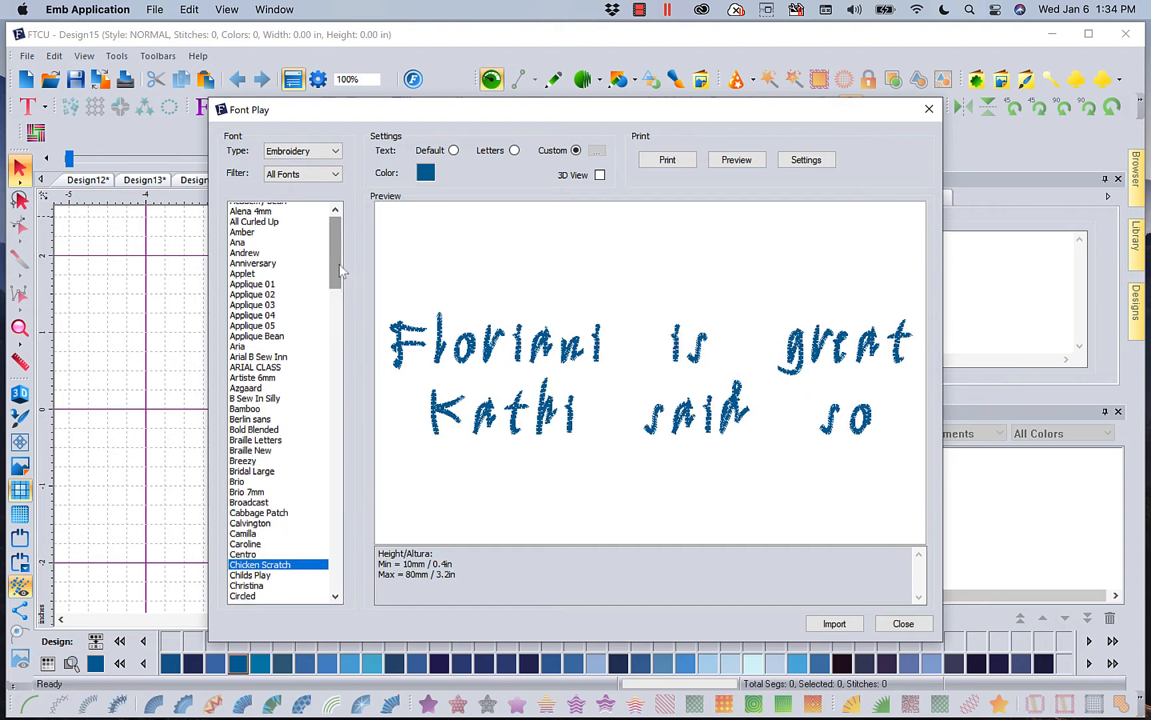
{"action": "scroll", "coordinate": [341, 283], "scroll_direction": "down", "scroll_amount": 6}
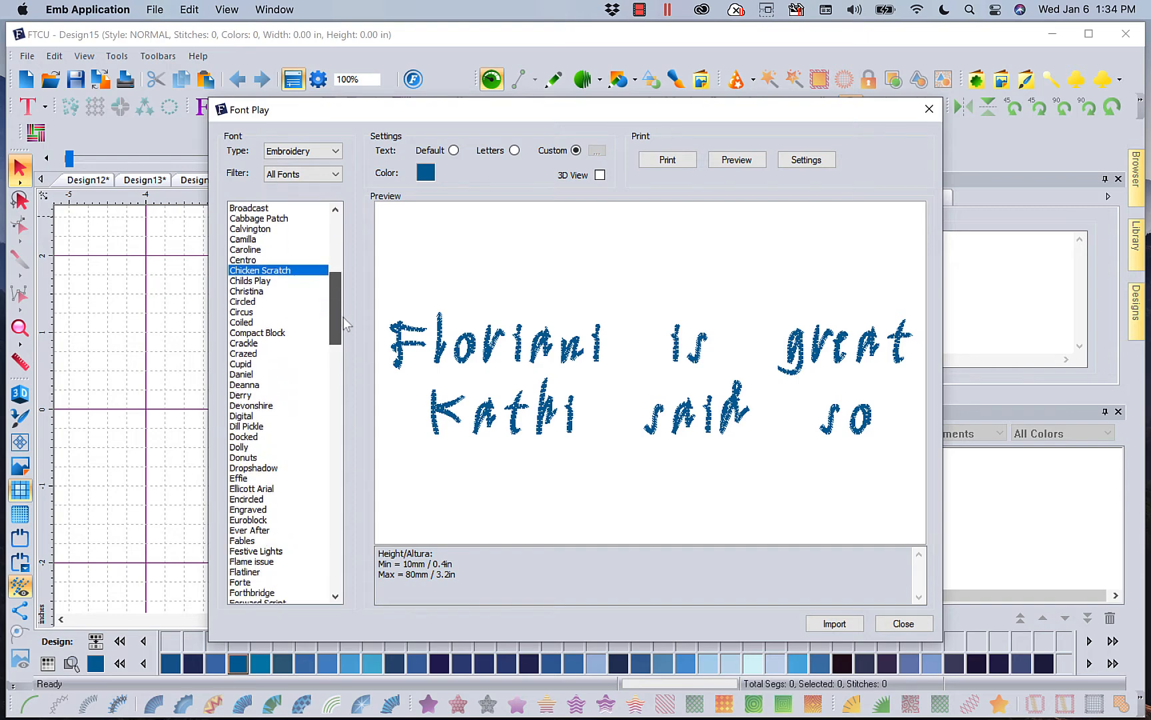
{"action": "left_click", "coordinate": [234, 479]}
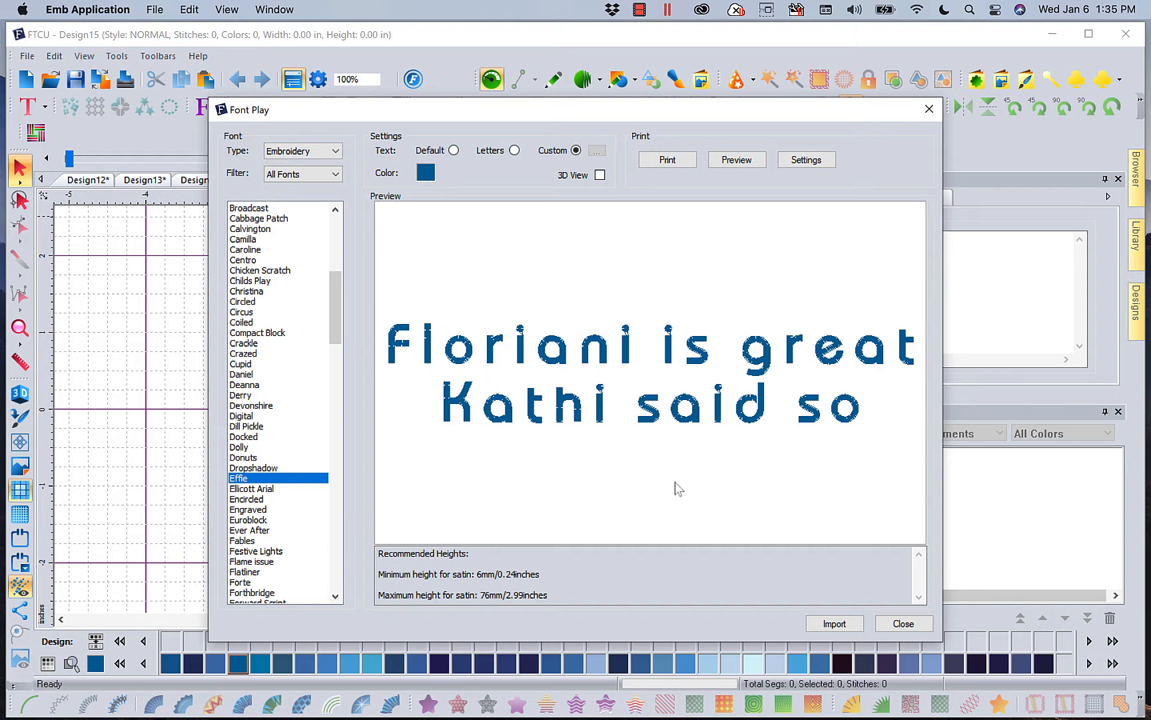
{"action": "left_click", "coordinate": [832, 627]}
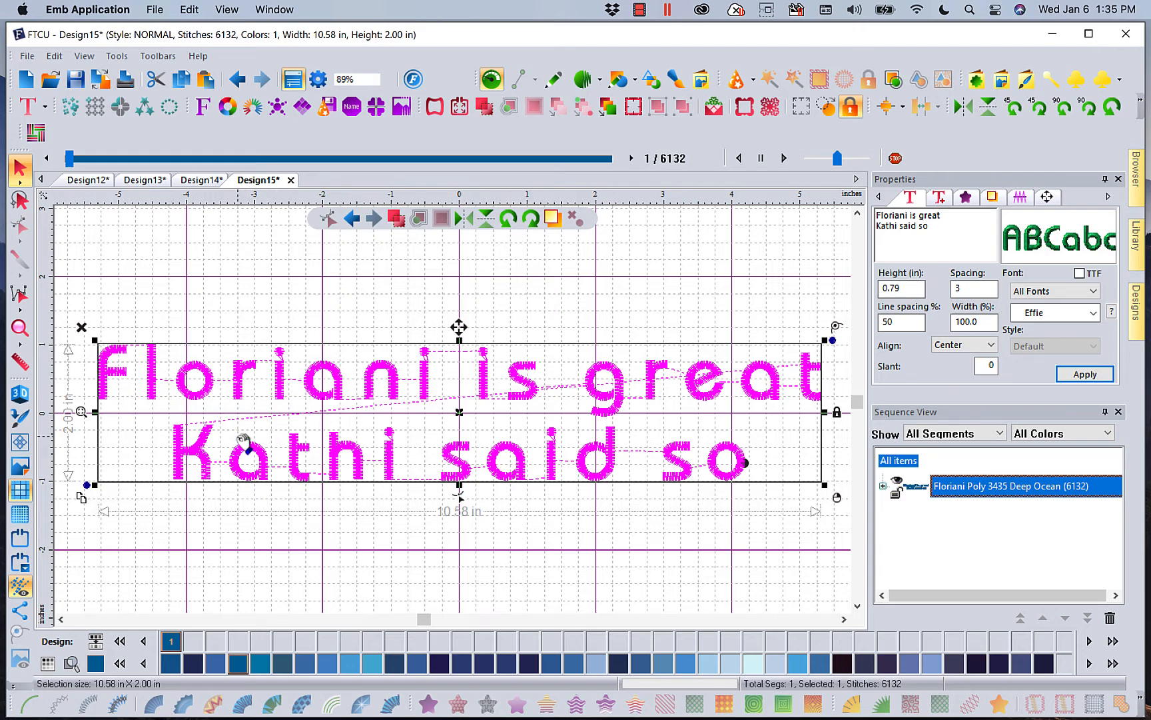
Step: Open the imported Effie lettering for text editing and apply a letter spacing of 0
{"action": "left_click", "coordinate": [29, 115]}
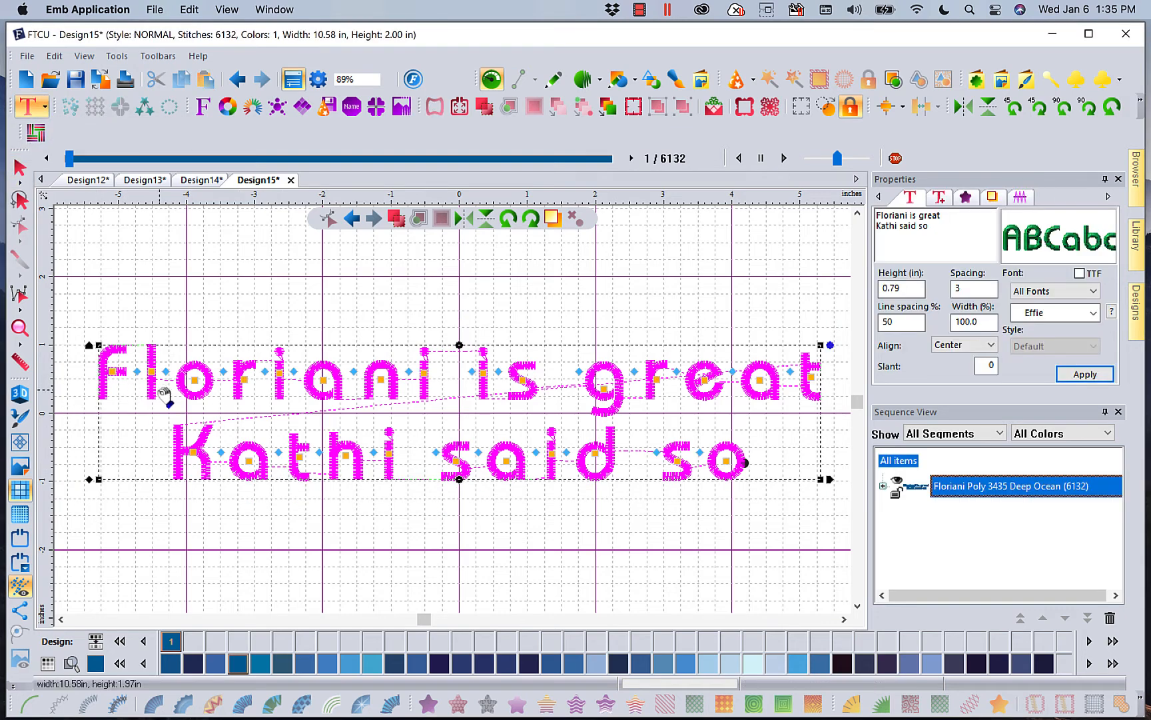
{"action": "double_click", "coordinate": [960, 288]}
{"action": "type", "text": "0"}
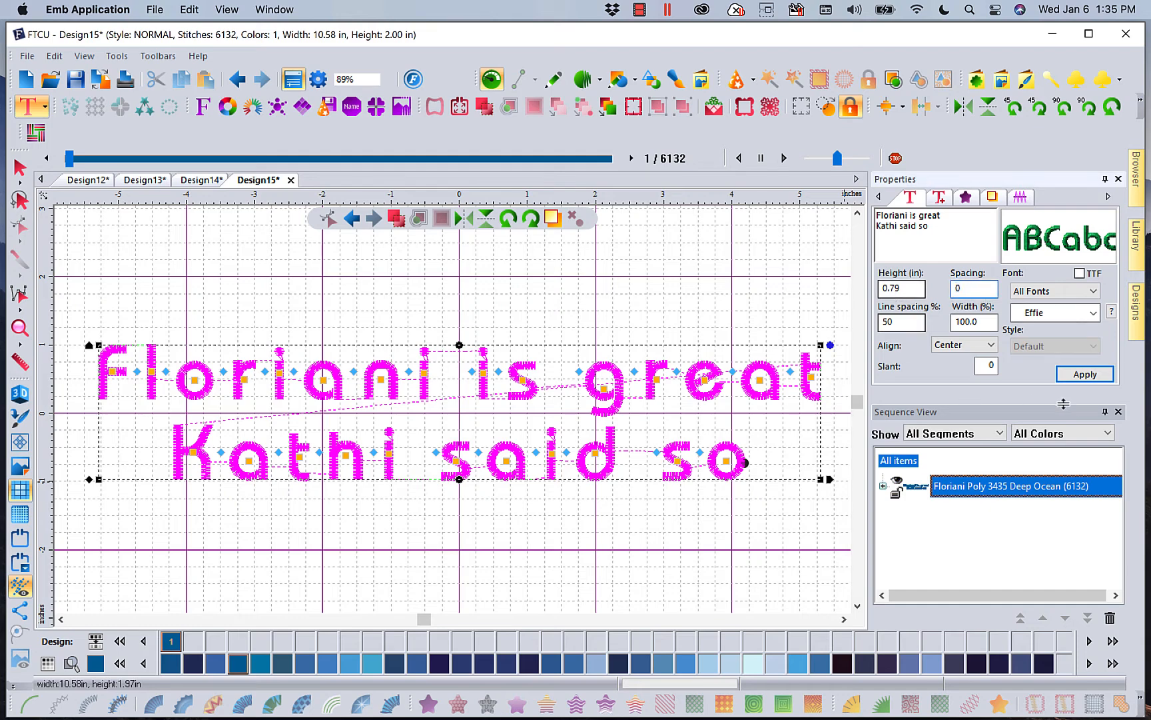
{"action": "left_click", "coordinate": [1077, 375]}
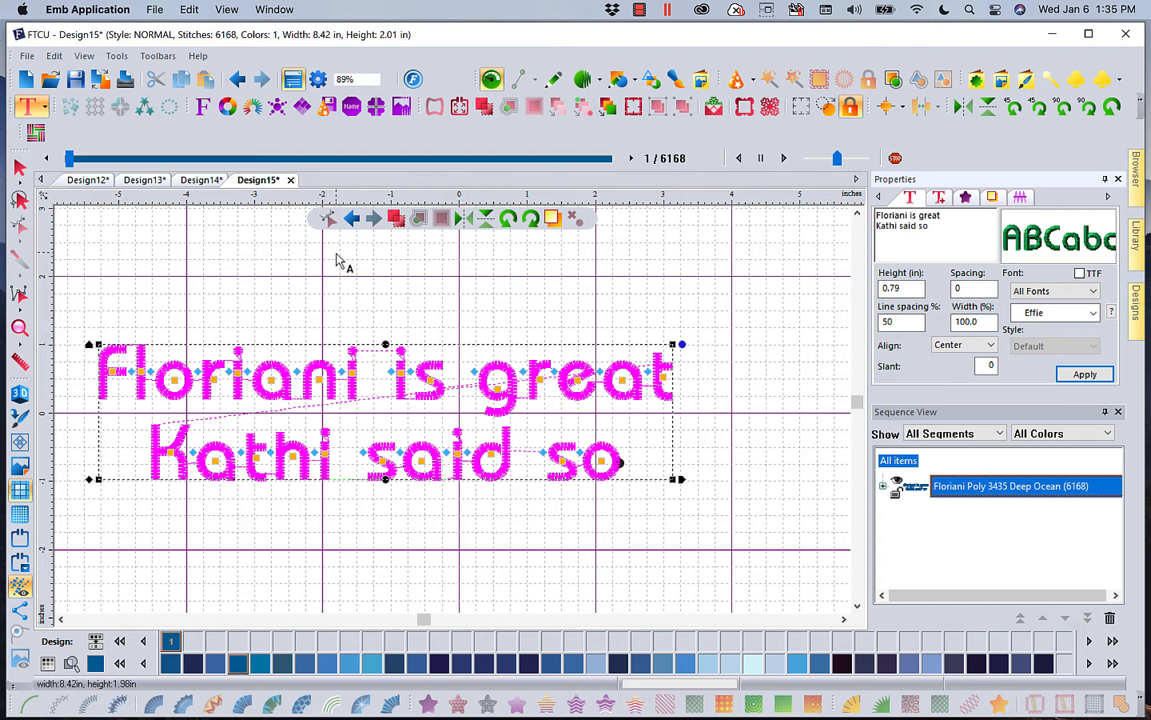
Step: Reopen Font Play, filter the embroidery fonts to Run, and preview Flatliner, Line Block, Line Script and Plain Print
{"action": "left_click", "coordinate": [202, 108]}
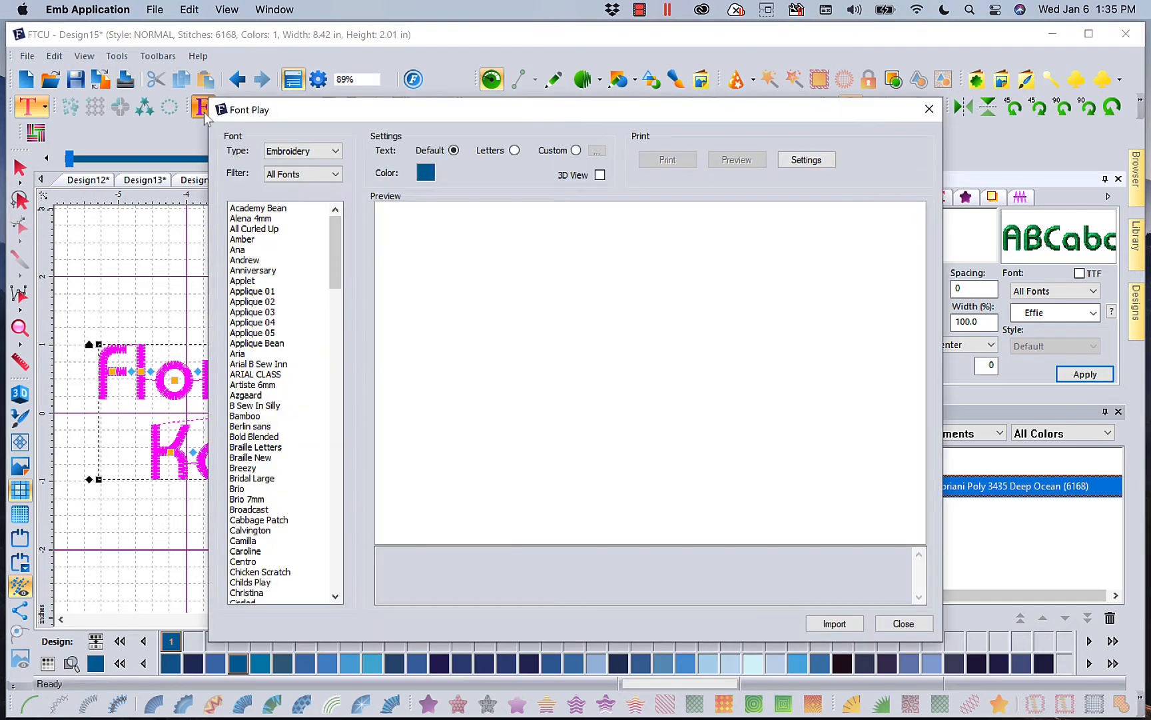
{"action": "left_click", "coordinate": [338, 176]}
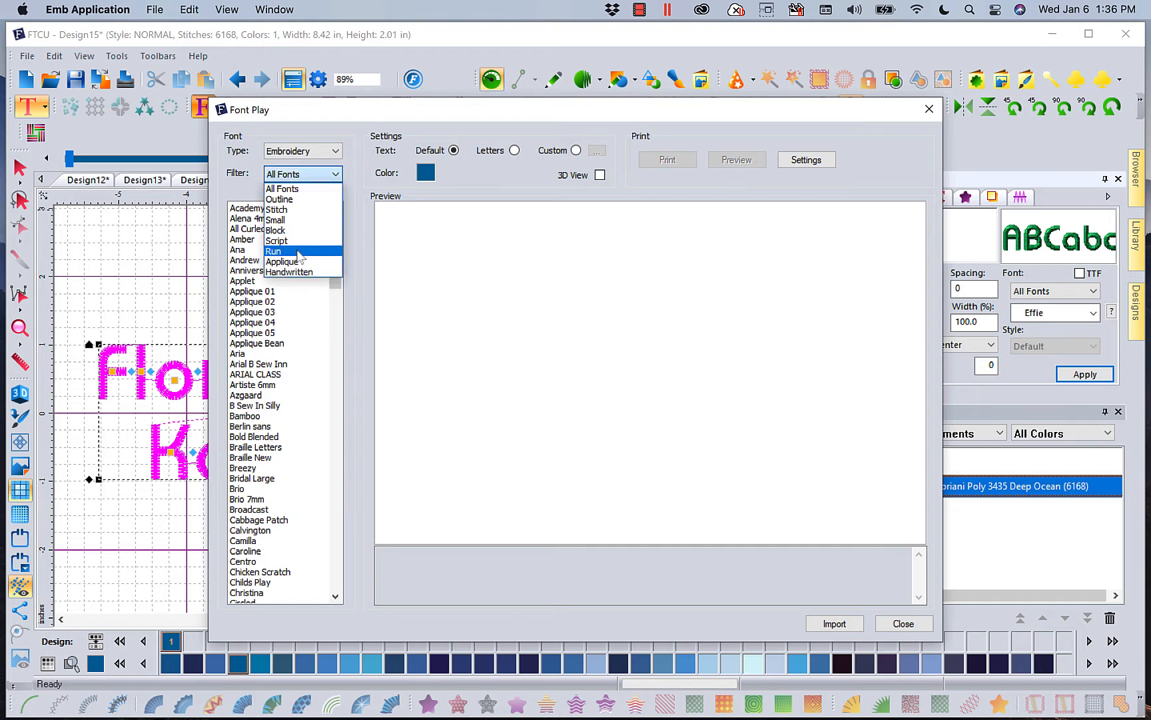
{"action": "left_click", "coordinate": [299, 252]}
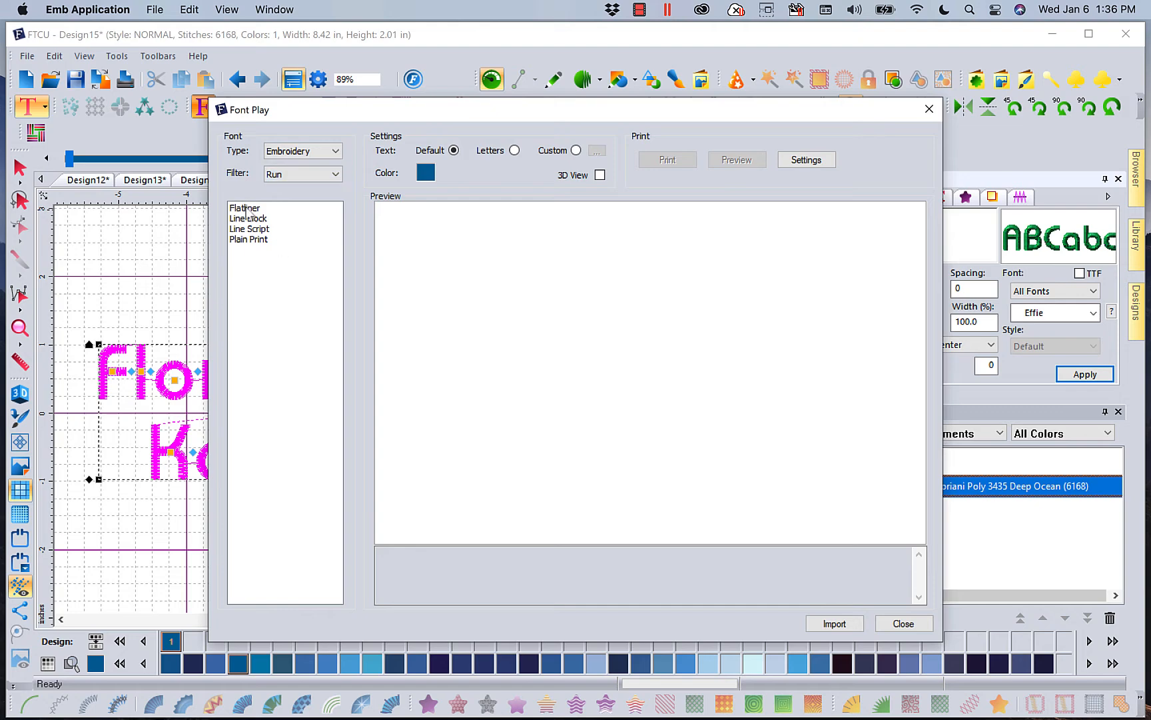
{"action": "left_click", "coordinate": [248, 208]}
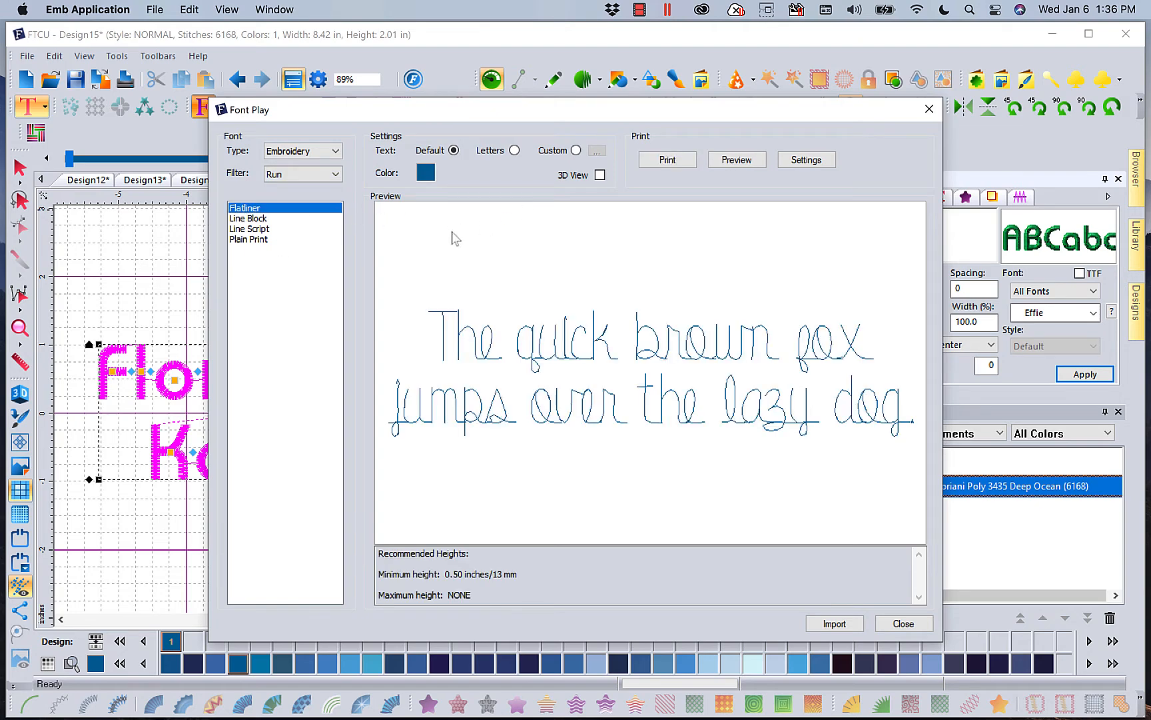
{"action": "left_click", "coordinate": [258, 219]}
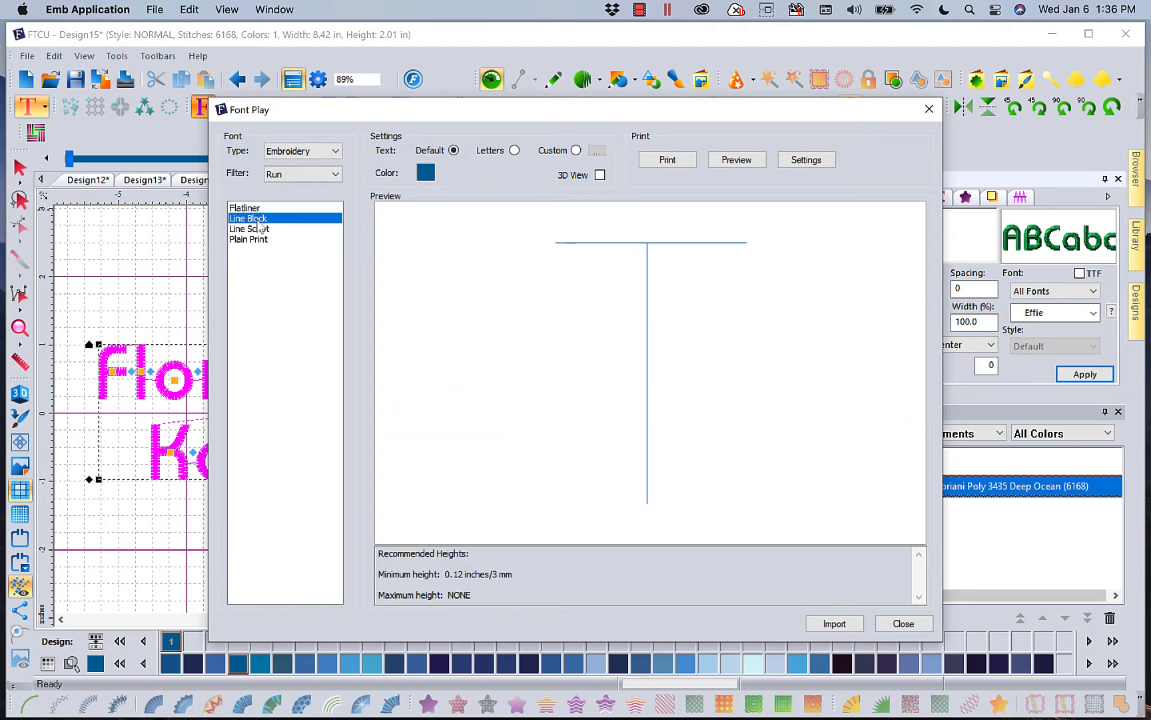
{"action": "left_click", "coordinate": [260, 229]}
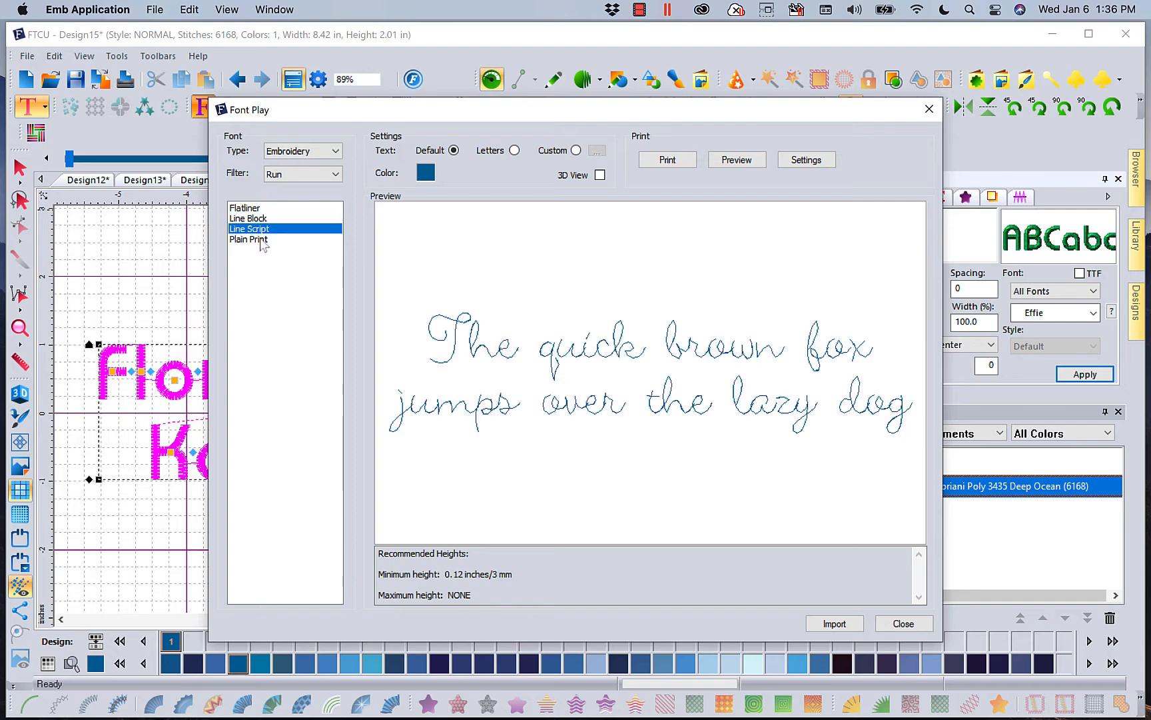
{"action": "left_click", "coordinate": [262, 241]}
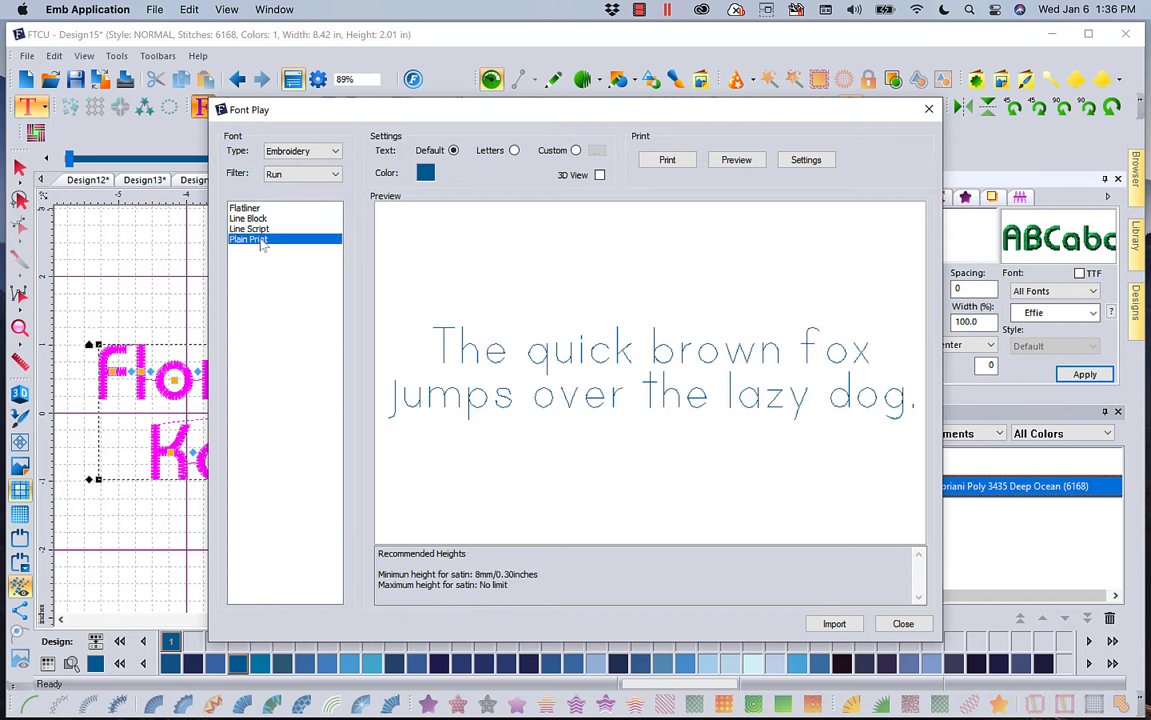
Step: Filter the embroidery fonts to Script, preview them from Anniversary through Margaret, and close Font Play without importing
{"action": "left_click", "coordinate": [336, 174]}
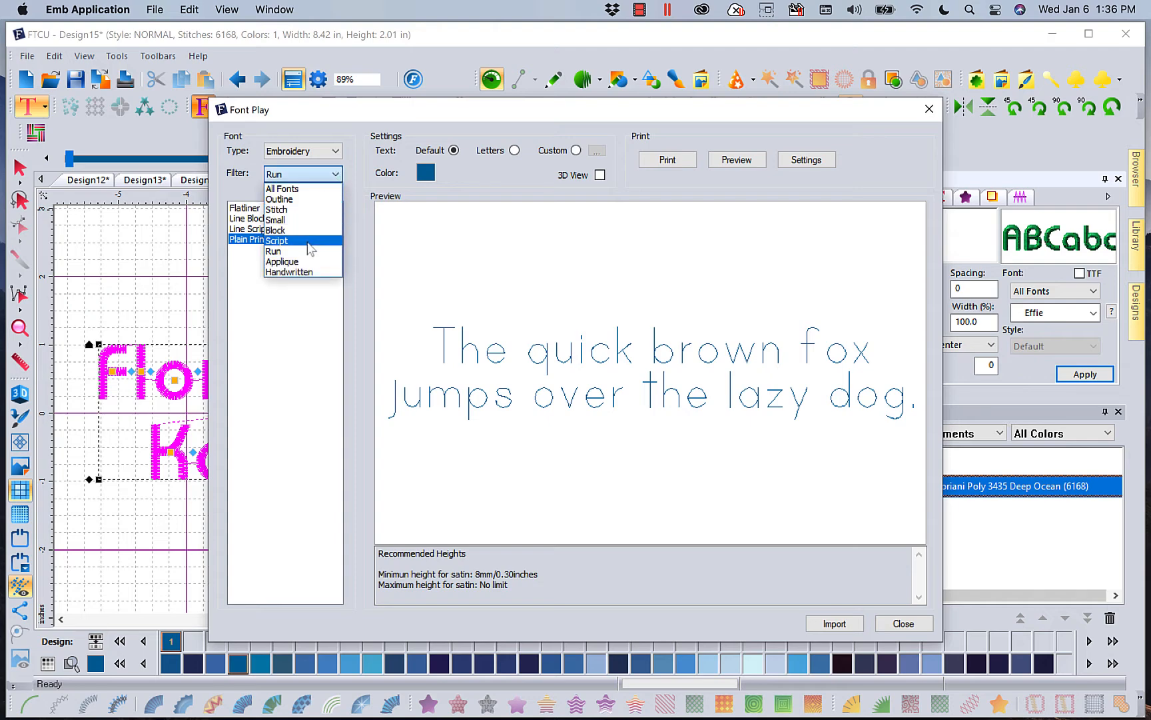
{"action": "left_click", "coordinate": [307, 241]}
{"action": "left_click", "coordinate": [243, 209]}
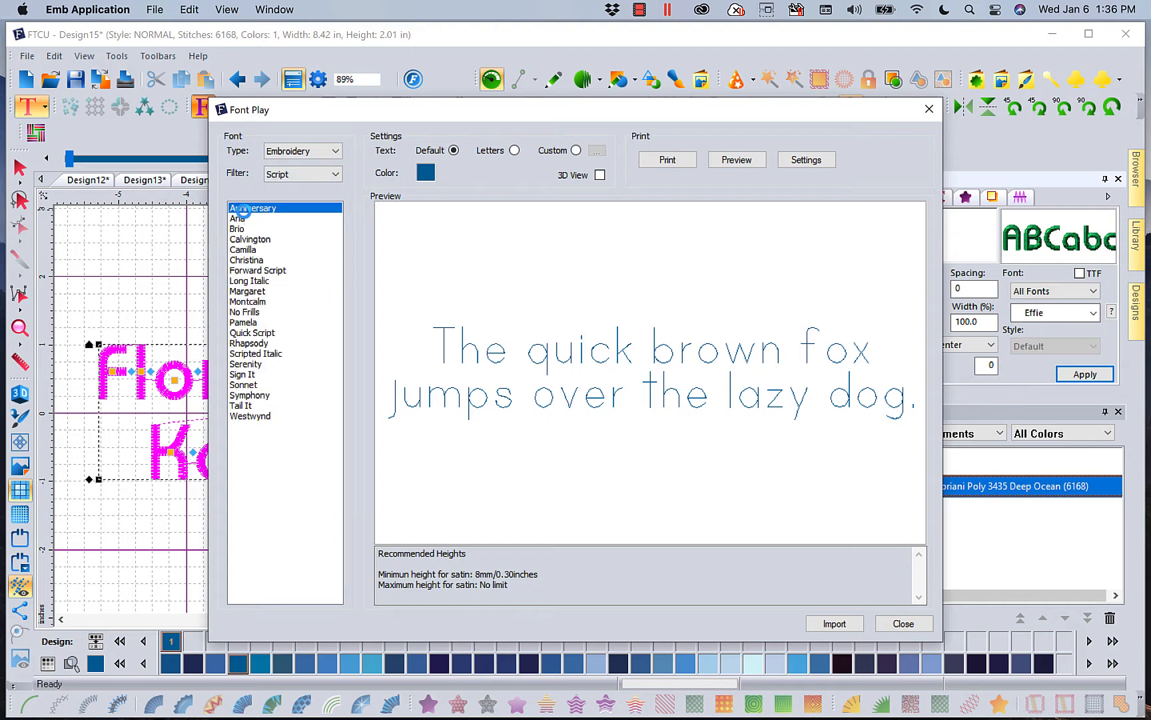
{"action": "key", "text": "Down"}
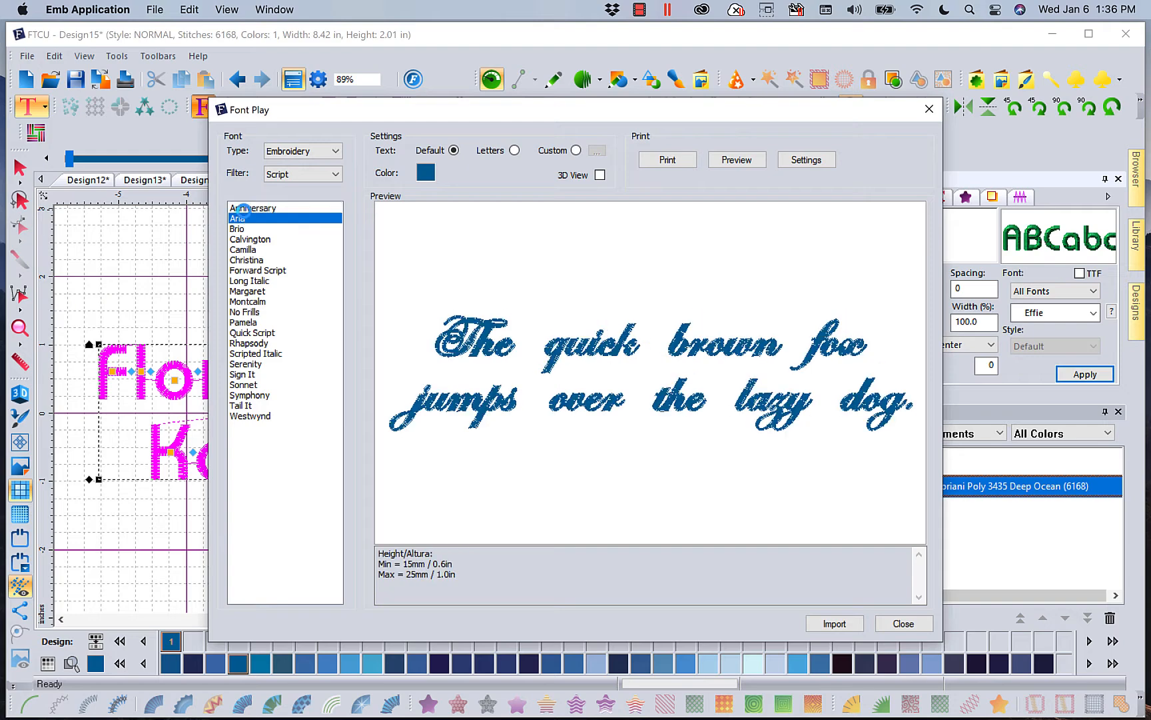
{"action": "key", "text": "Down"}
{"action": "key", "text": "Down"}
{"action": "key", "text": "Down"}
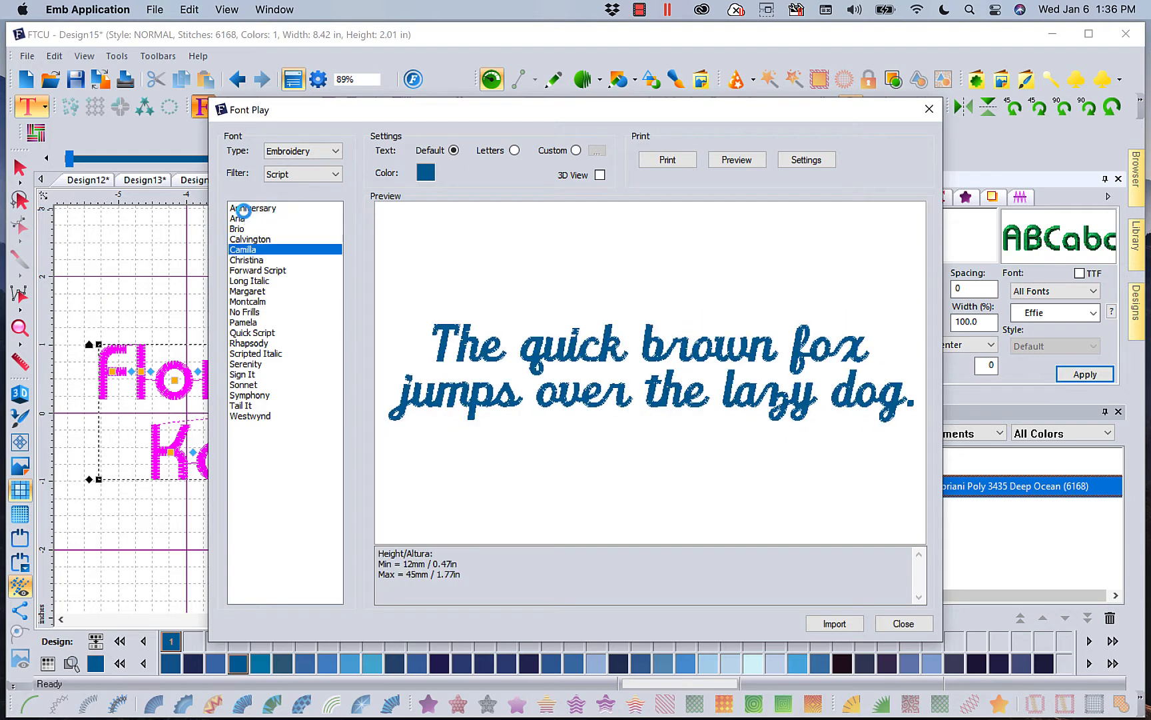
{"action": "key", "text": "Down"}
{"action": "key", "text": "Down"}
{"action": "key", "text": "Down"}
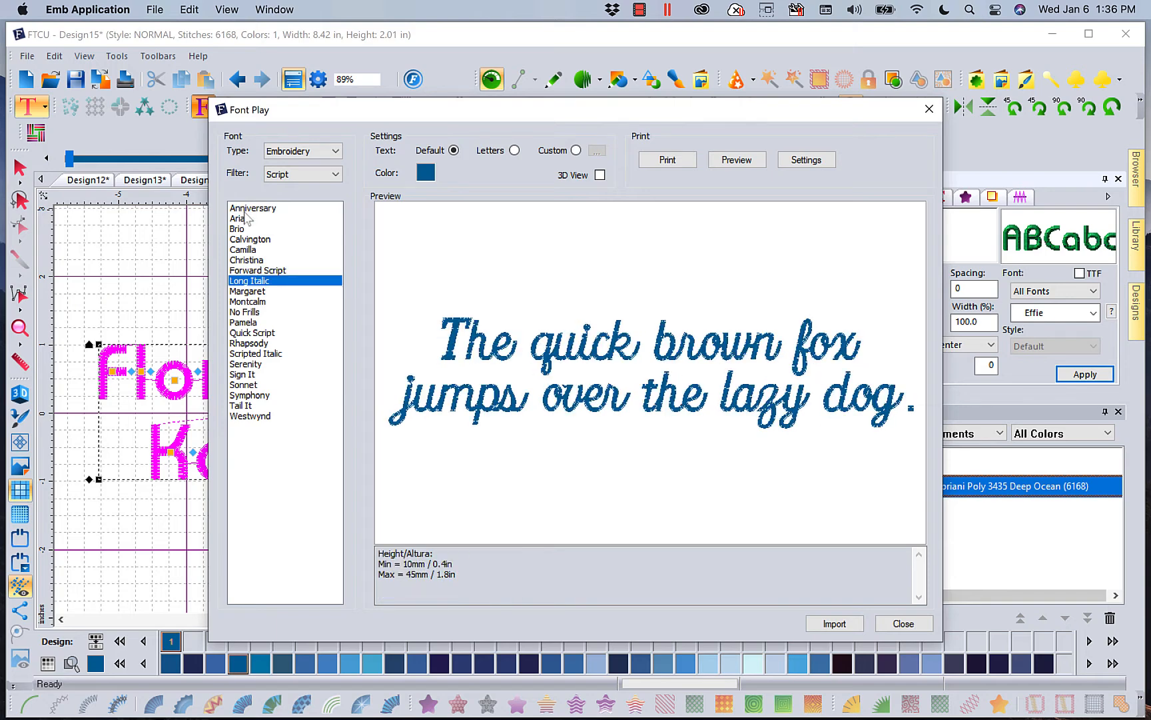
{"action": "key", "text": "Down"}
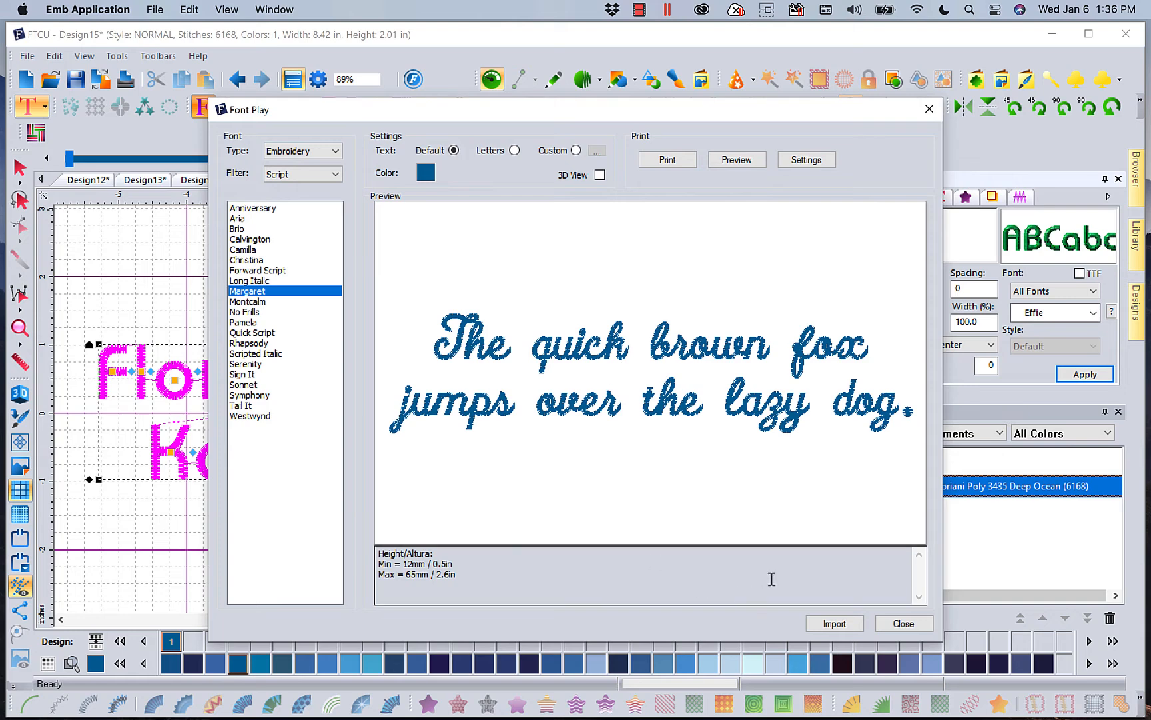
{"action": "left_click", "coordinate": [903, 624]}
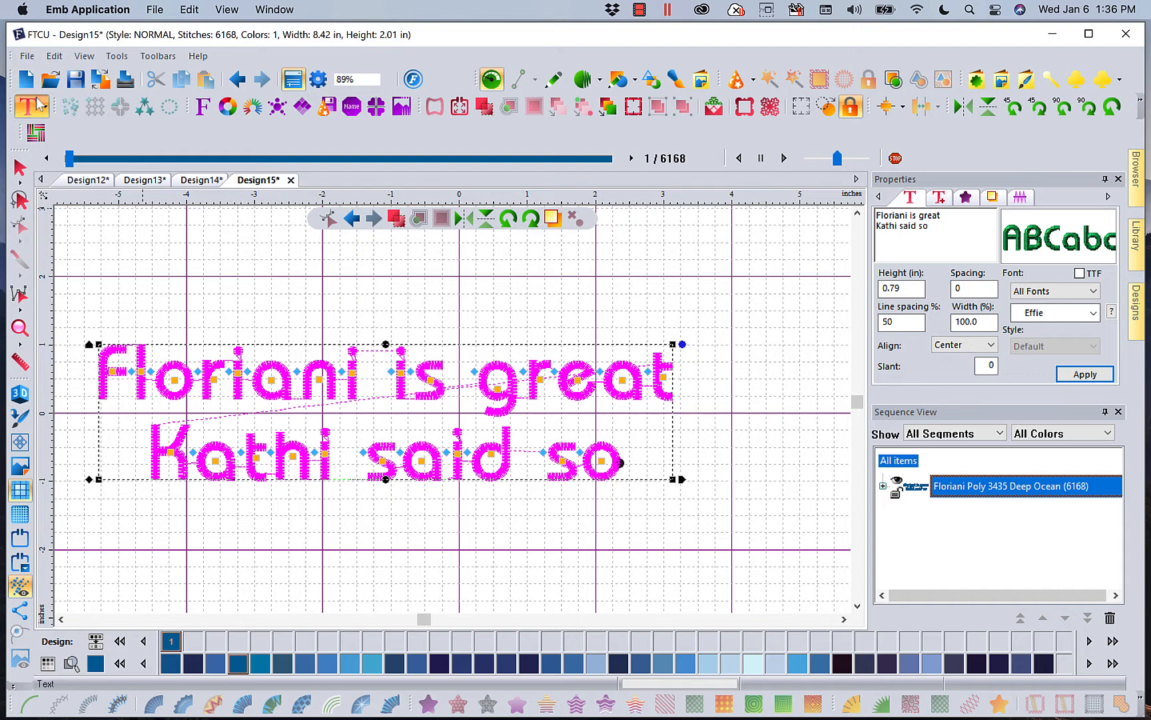
Step: Deselect the lettering, create a new blank design and open the Font Importer
{"action": "left_click", "coordinate": [22, 57]}
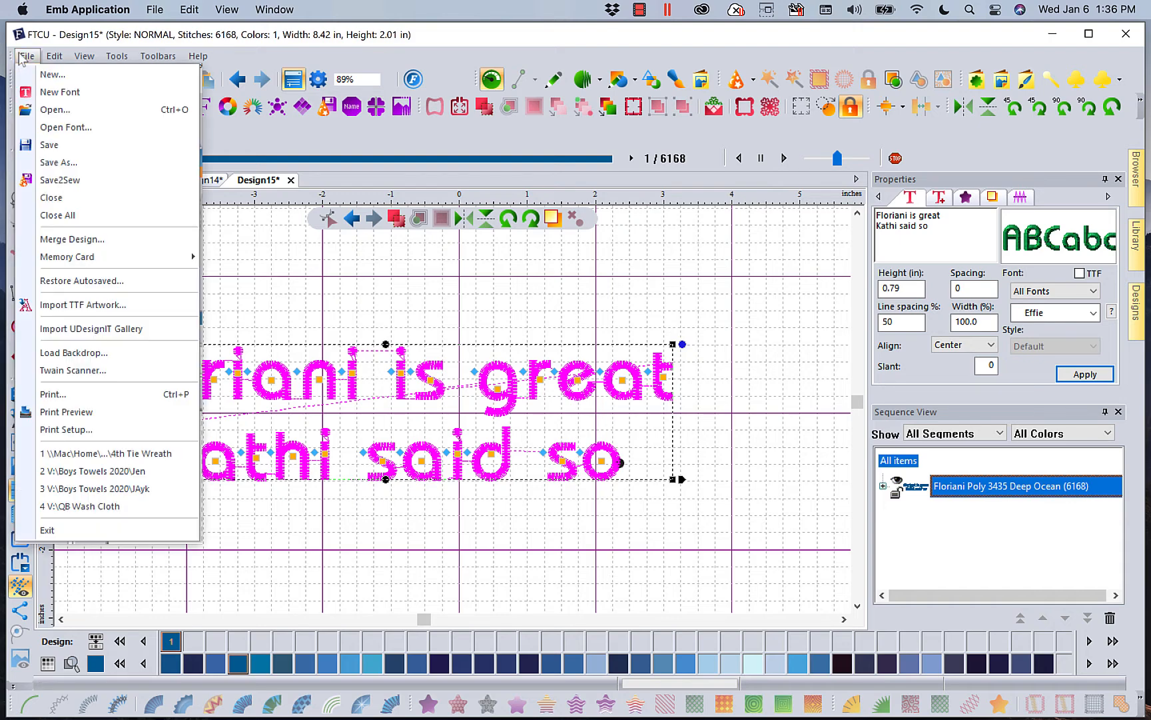
{"action": "left_click", "coordinate": [274, 284]}
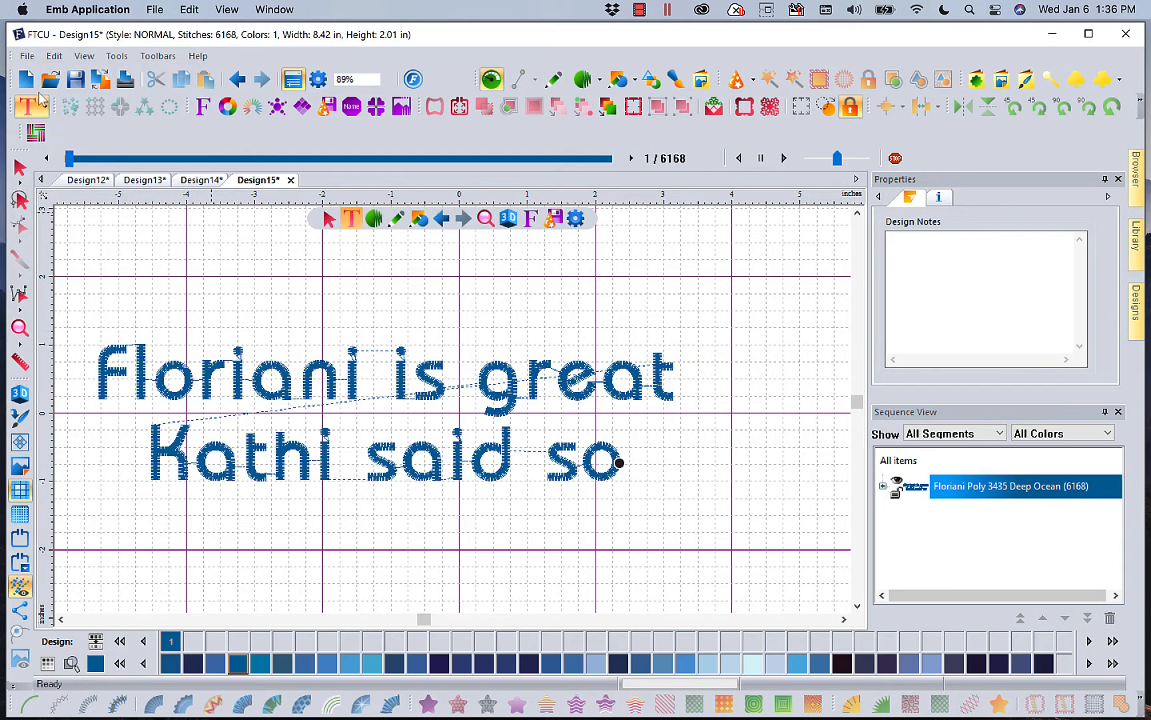
{"action": "left_click", "coordinate": [22, 80]}
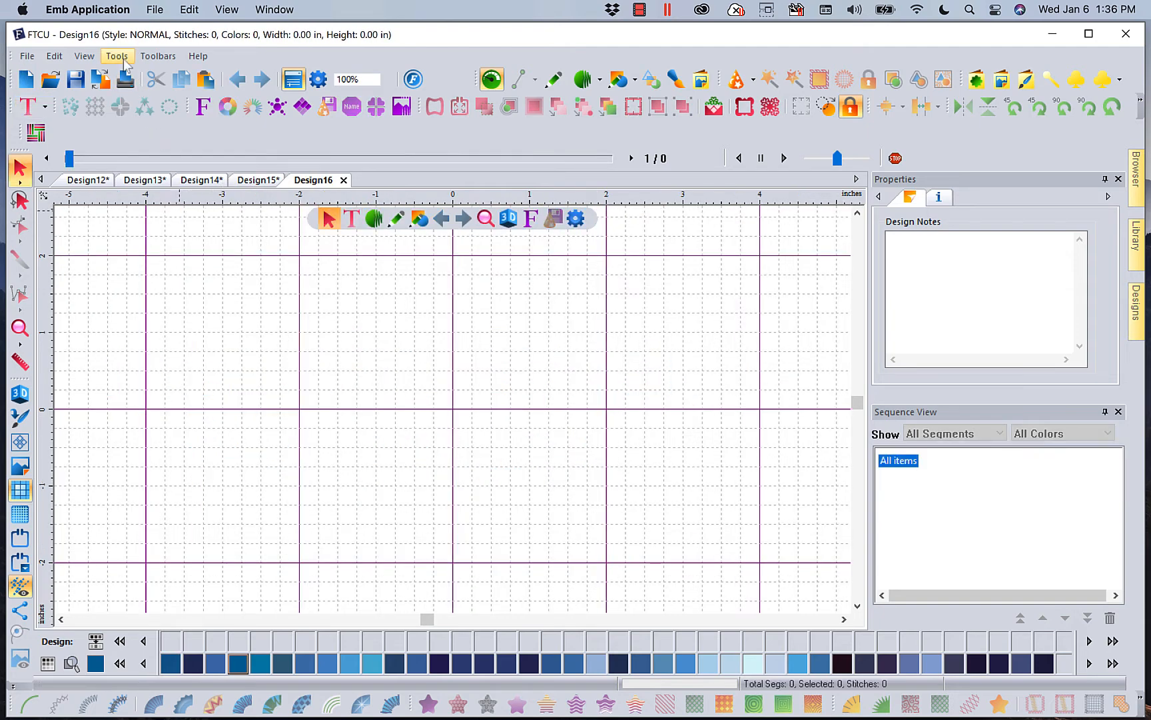
{"action": "left_click", "coordinate": [154, 59]}
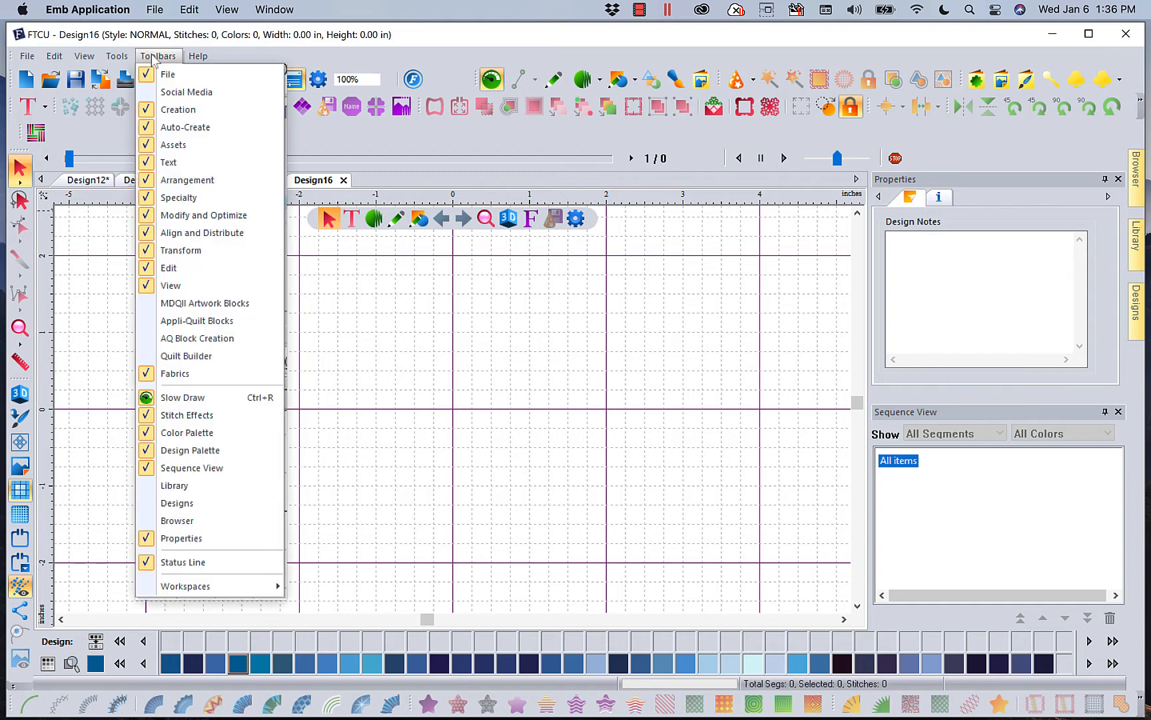
{"action": "mouse_move", "coordinate": [130, 61]}
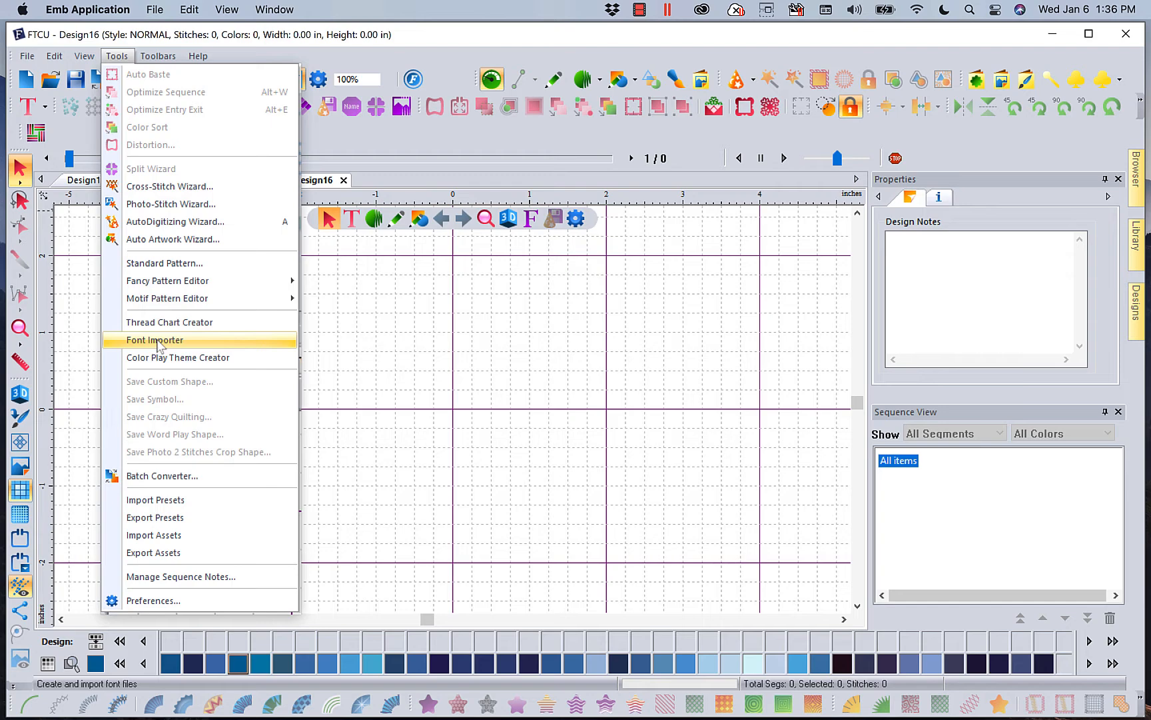
{"action": "left_click", "coordinate": [157, 341]}
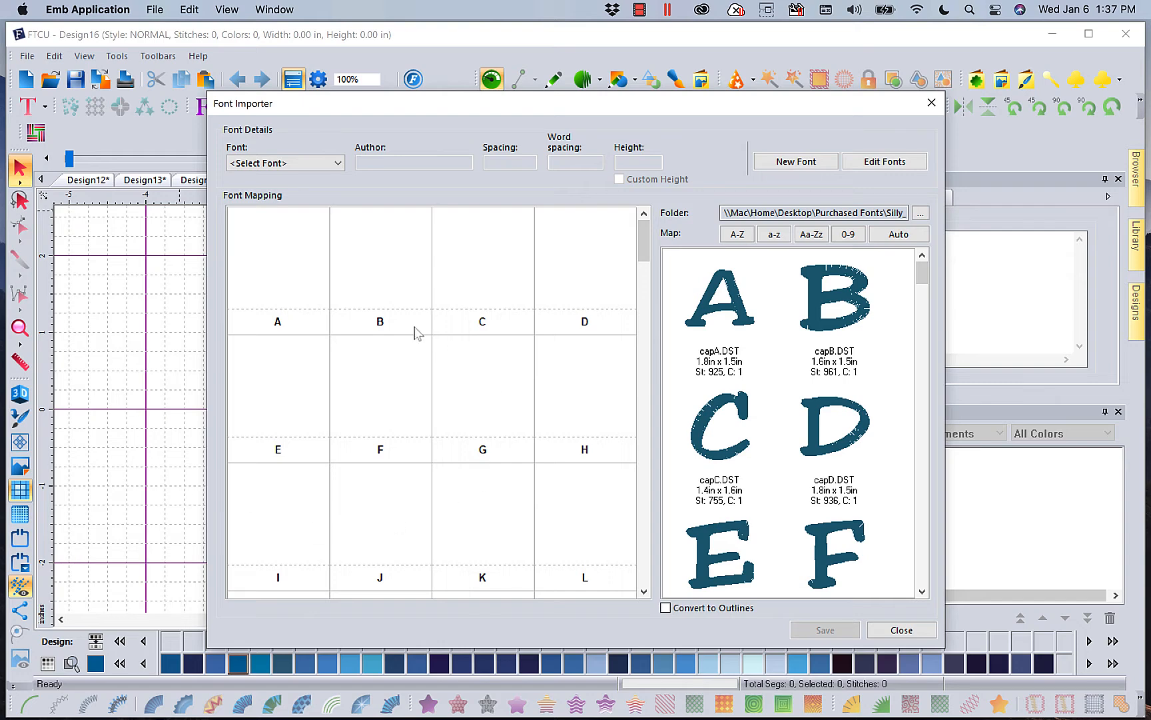
Step: Set the Font Importer's source folder to Tickle_32mm_dst inside Desktop > Purchased Fonts
{"action": "left_click", "coordinate": [921, 213]}
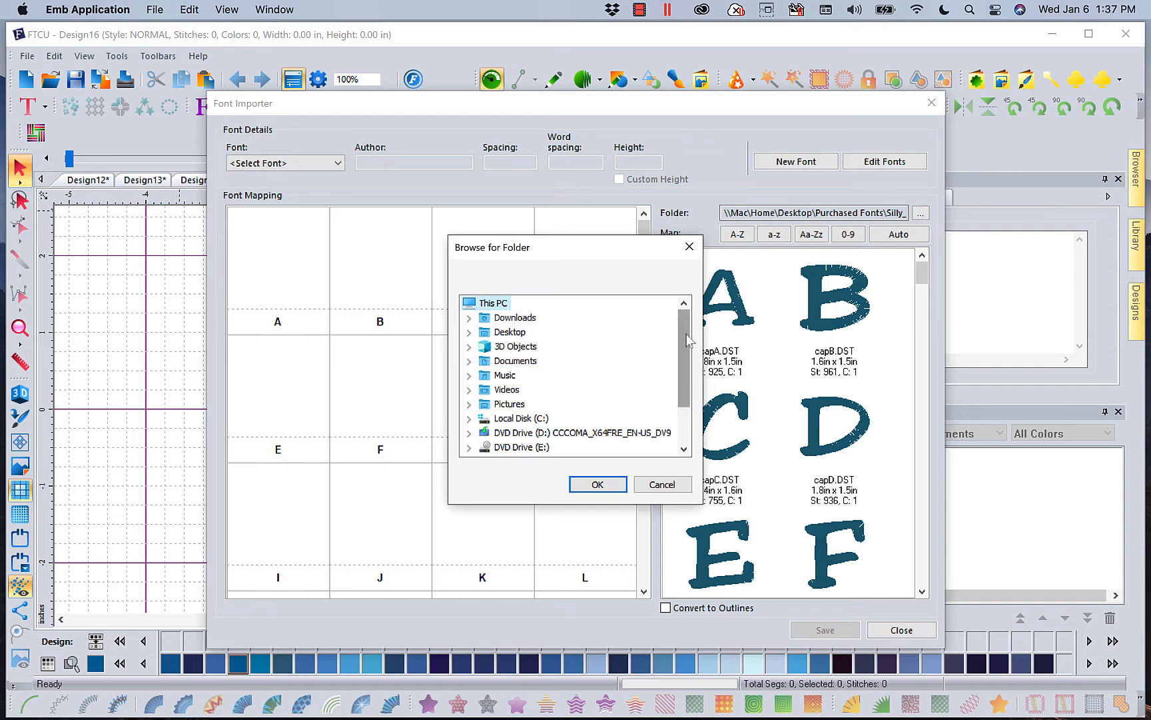
{"action": "mouse_move", "coordinate": [688, 341]}
{"action": "left_mouse_down"}
{"action": "mouse_move", "coordinate": [690, 413]}
{"action": "mouse_move", "coordinate": [678, 333]}
{"action": "left_mouse_up"}
{"action": "left_click", "coordinate": [469, 333]}
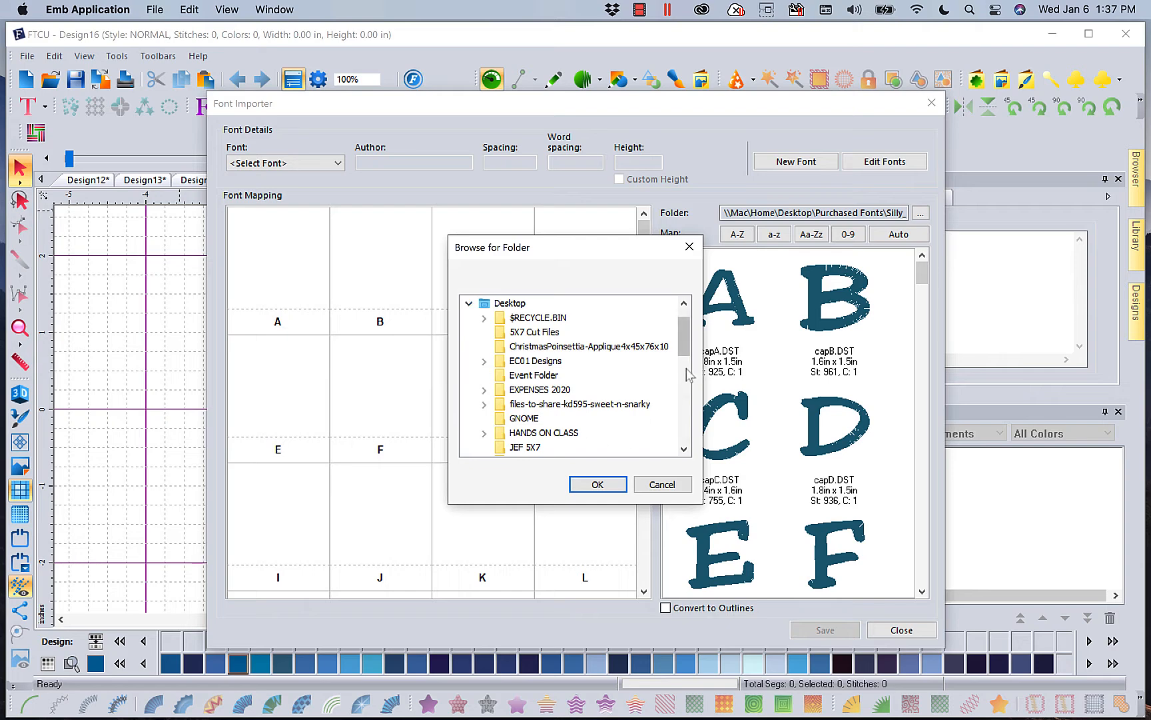
{"action": "left_click_drag", "start_coordinate": [688, 345], "coordinate": [689, 364]}
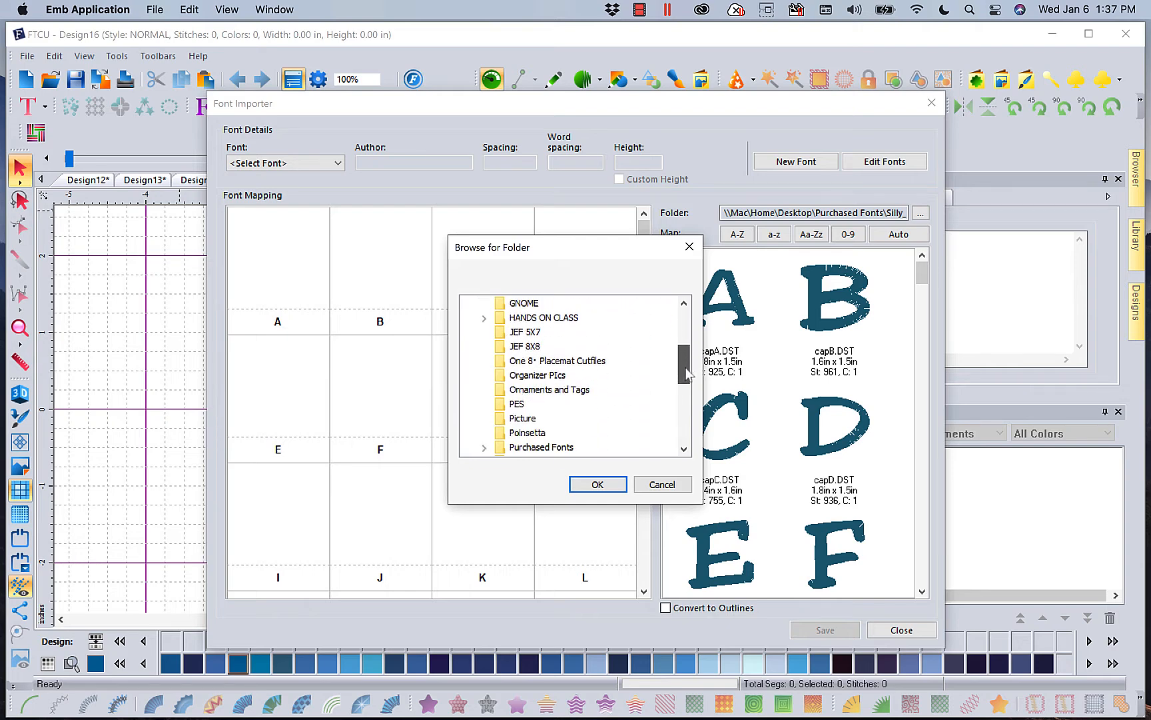
{"action": "left_click_drag", "start_coordinate": [687, 374], "coordinate": [686, 378]}
{"action": "left_click", "coordinate": [501, 435]}
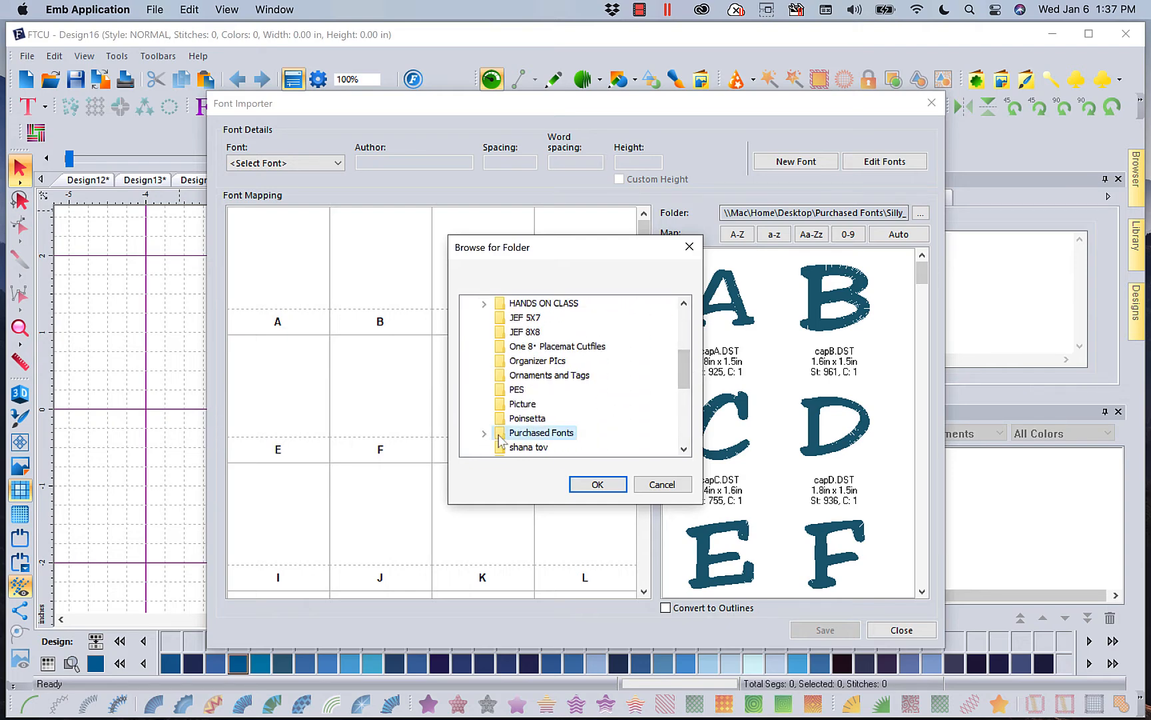
{"action": "left_click", "coordinate": [485, 433]}
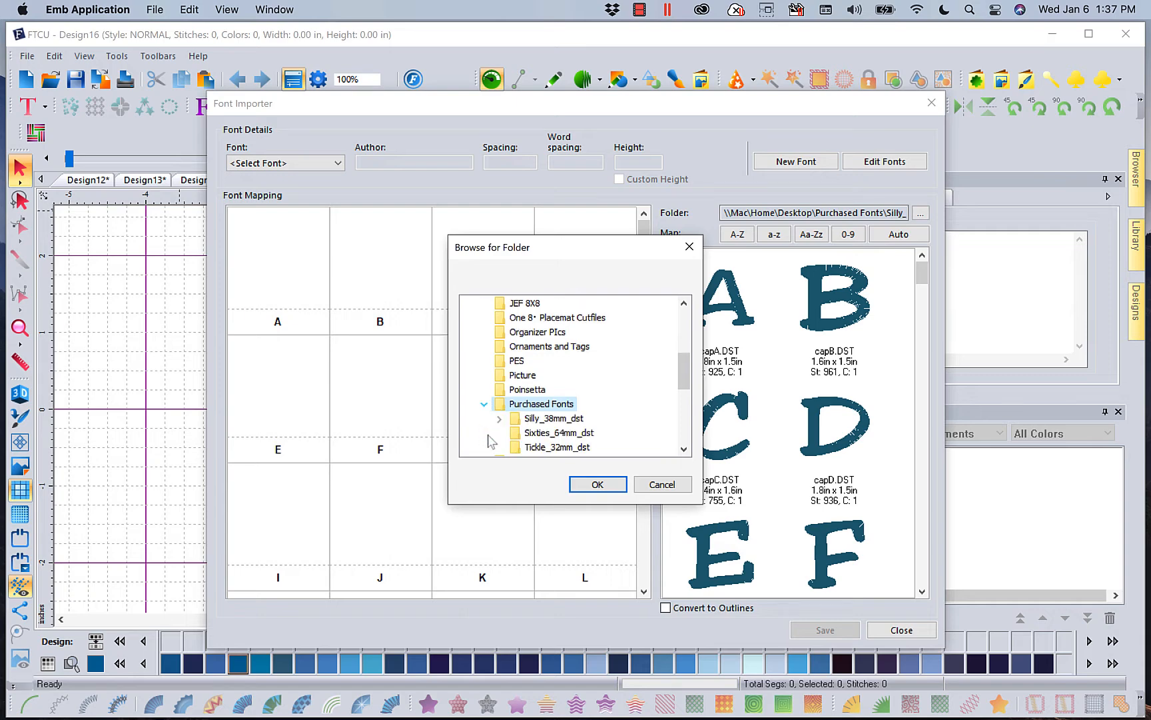
{"action": "left_click", "coordinate": [557, 451]}
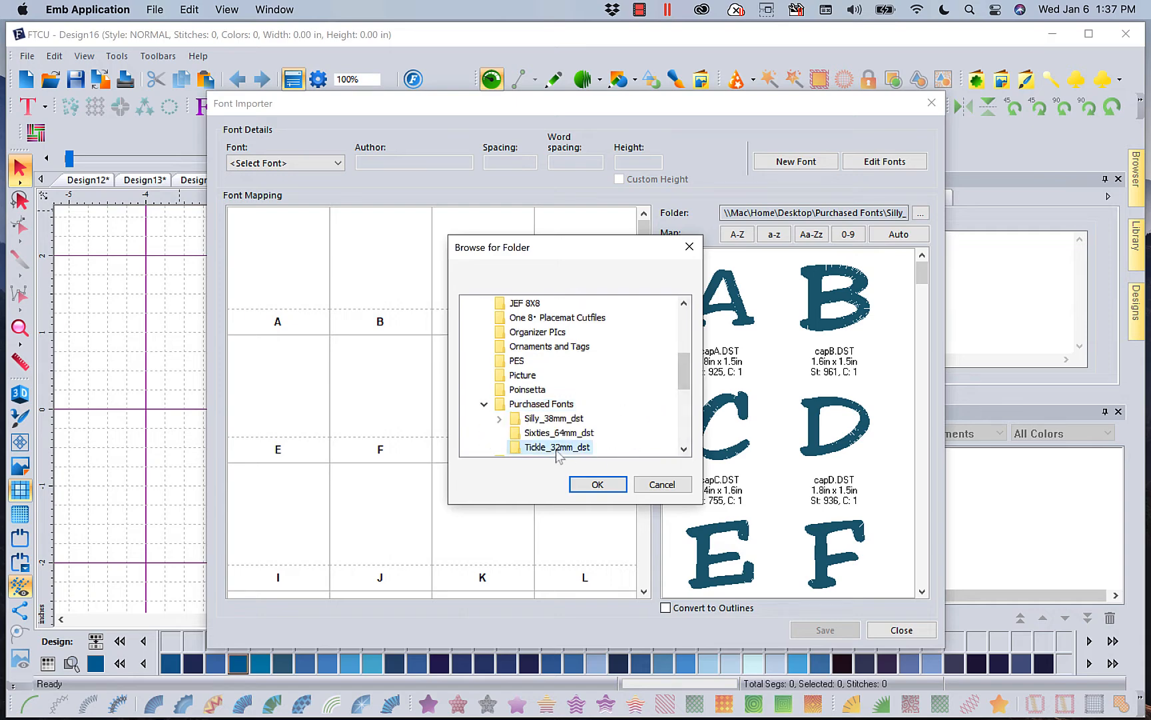
{"action": "left_click", "coordinate": [609, 491]}
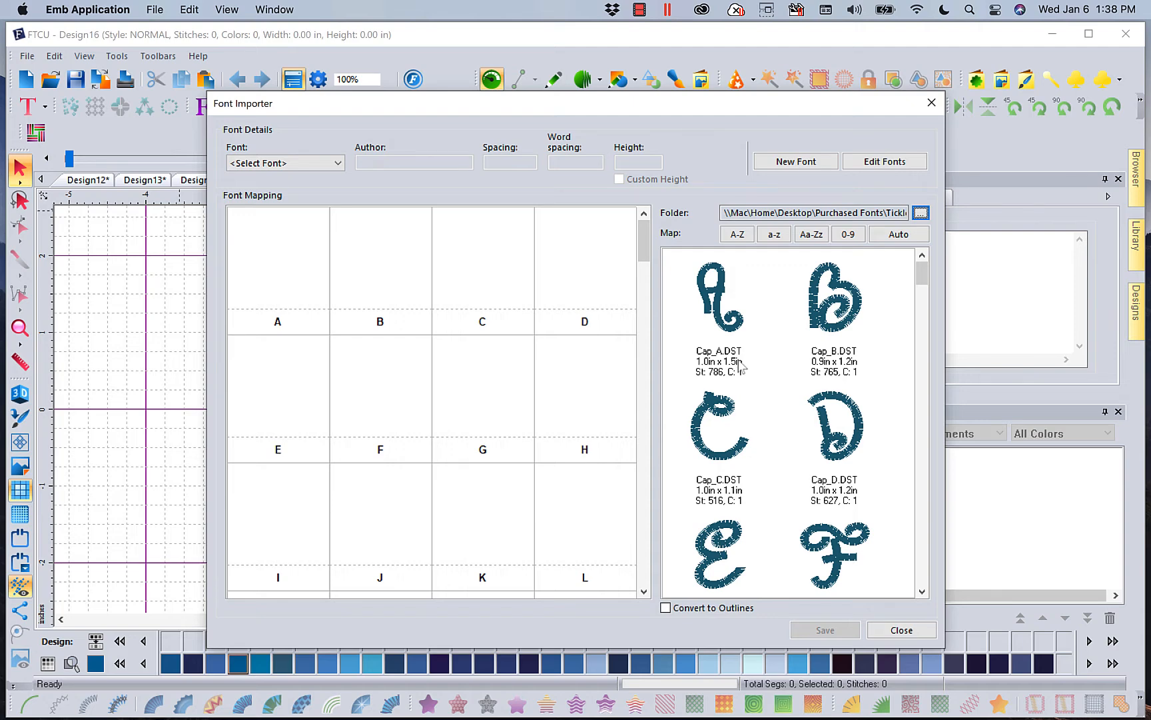
Step: Create a new font named PC 31 and map Cap_A.DST through Cap_Z.DST to A-Z, accepting M as the reference letter
{"action": "left_click", "coordinate": [714, 291]}
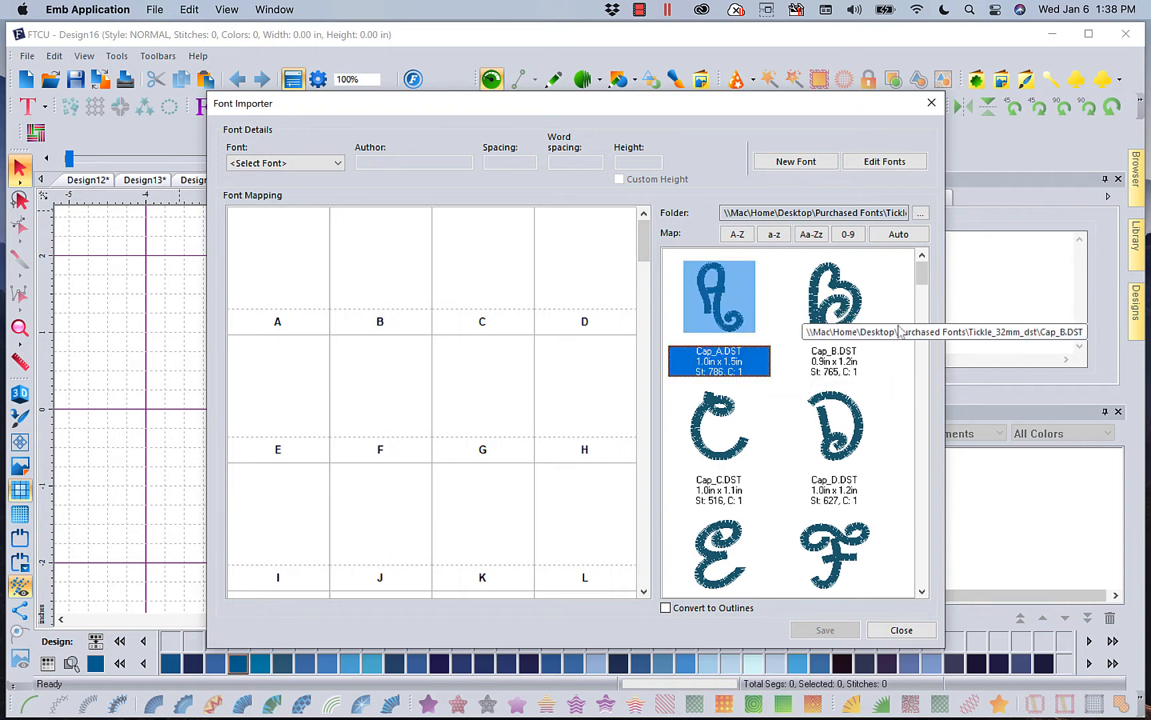
{"action": "scroll", "coordinate": [922, 291], "scroll_direction": "down", "scroll_amount": 2}
{"action": "left_click_drag", "start_coordinate": [922, 291], "coordinate": [925, 382]}
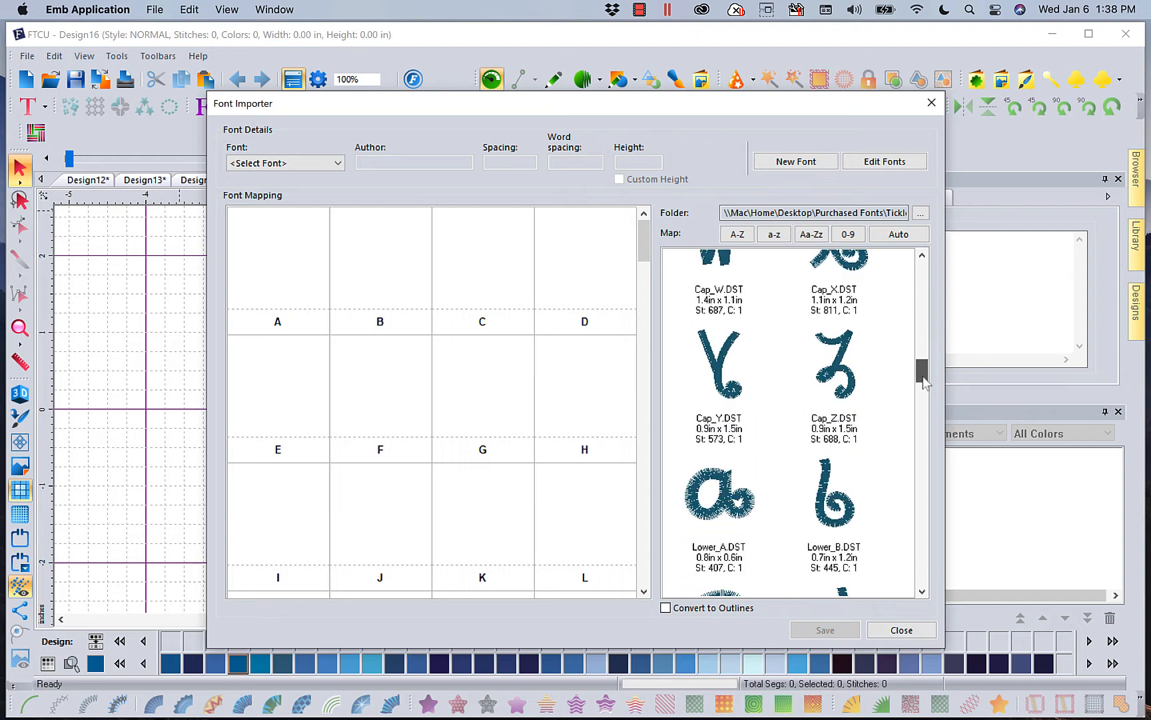
{"action": "left_click", "coordinate": [842, 377], "text": "shift"}
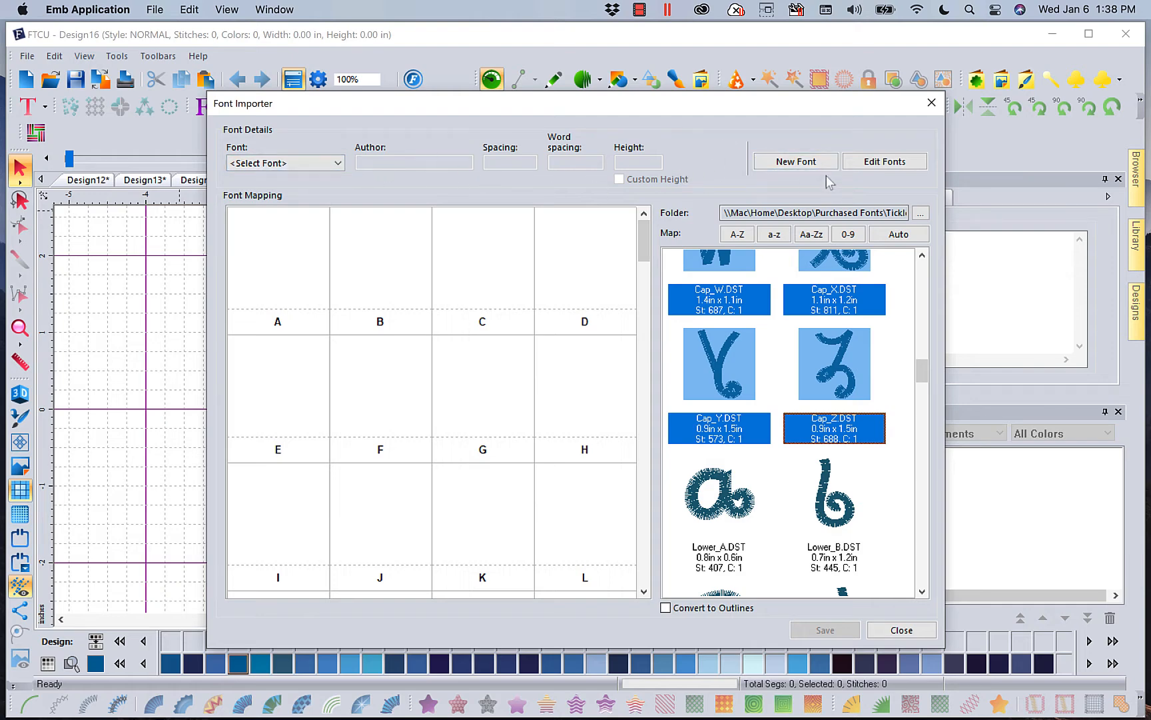
{"action": "left_click", "coordinate": [810, 163]}
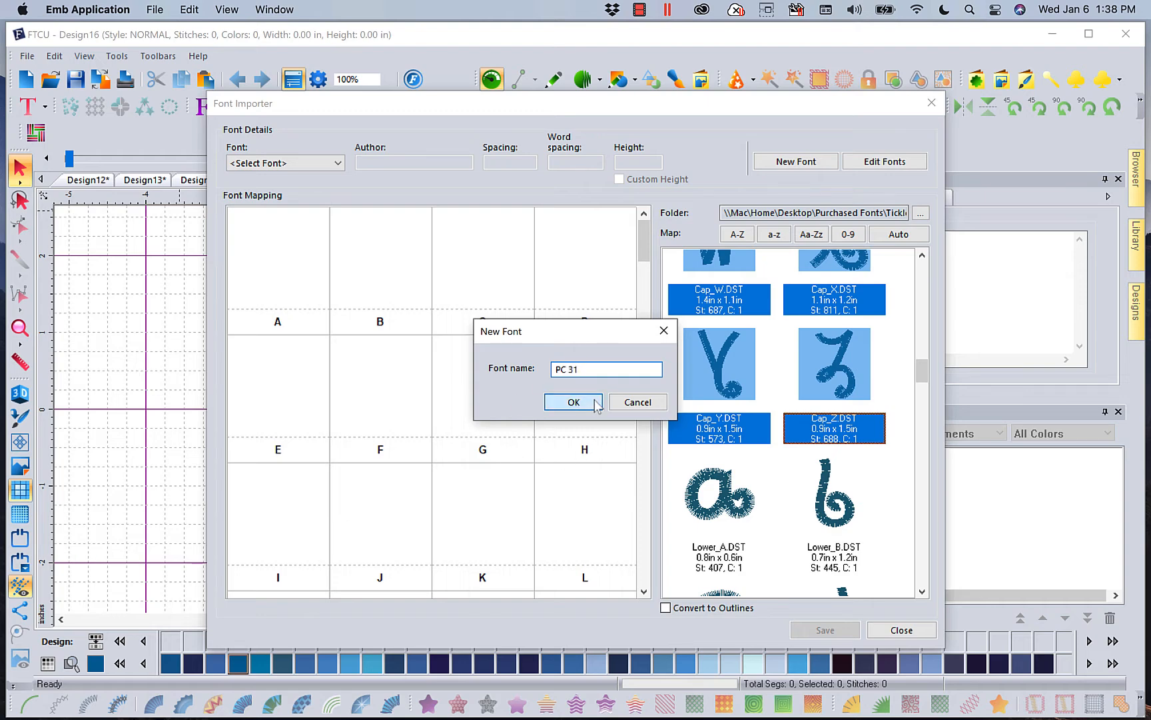
{"action": "left_click", "coordinate": [573, 402]}
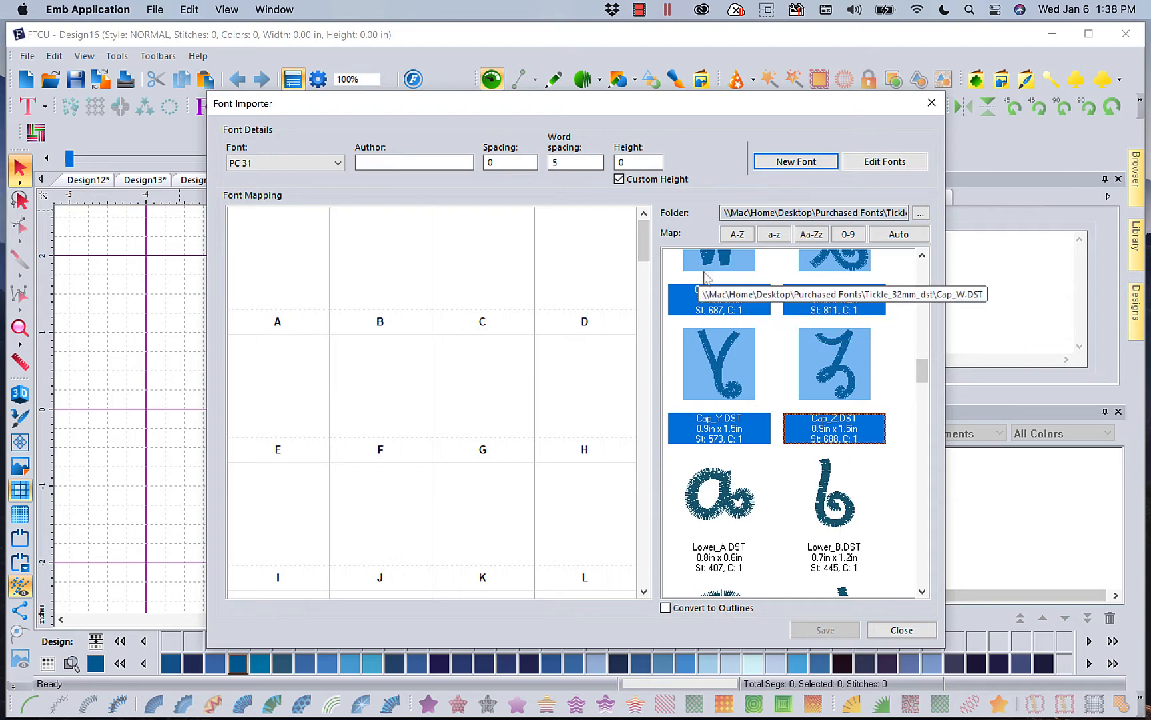
{"action": "left_click", "coordinate": [736, 235]}
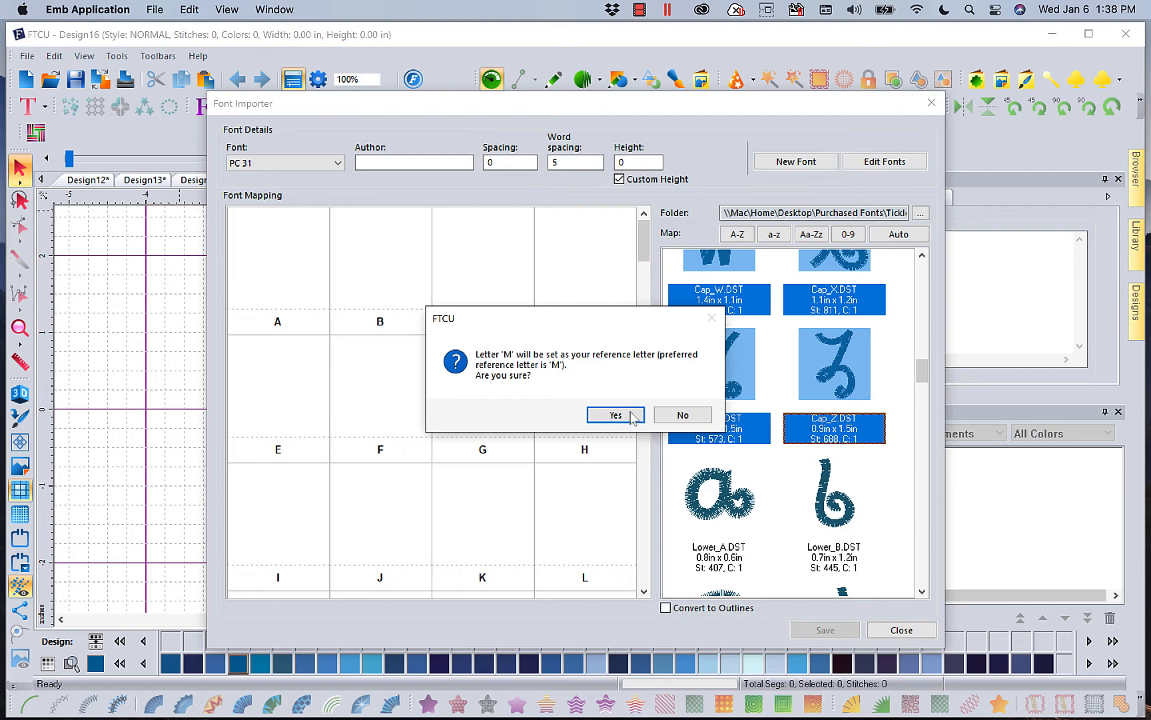
{"action": "left_click", "coordinate": [628, 416]}
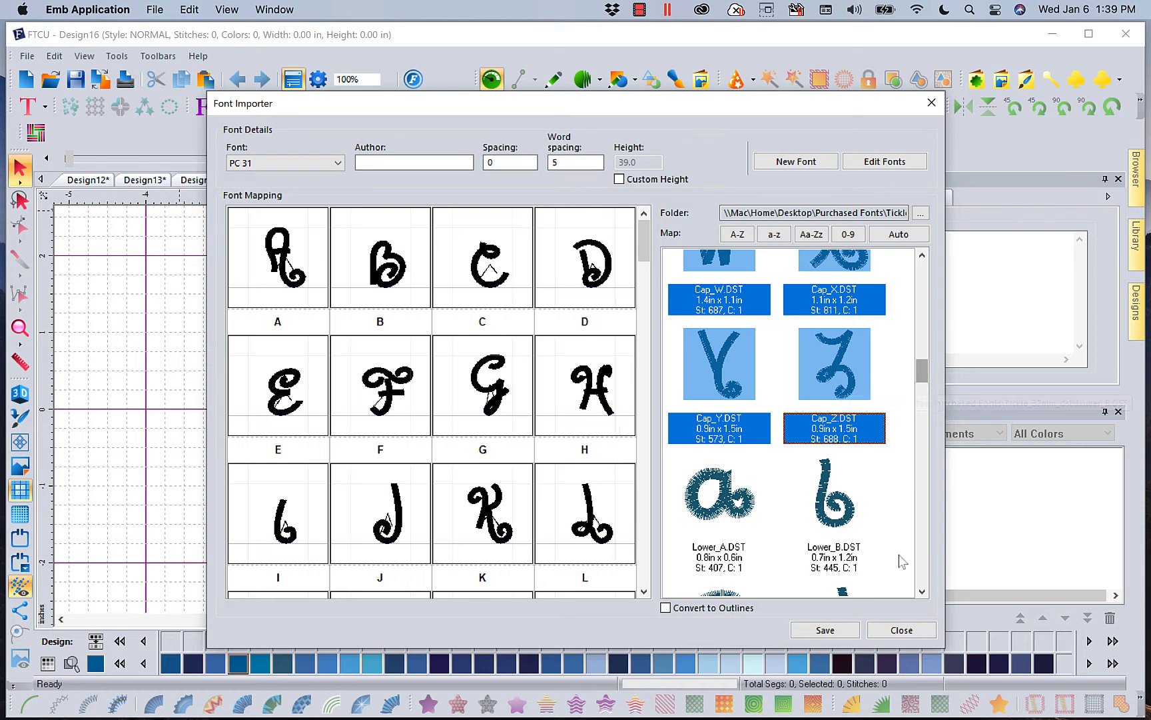
Step: Map the lowercase designs Lower_A.DST through Lower_Z.DST to the a-z slots, starting at the empty a slot
{"action": "left_click", "coordinate": [643, 591]}
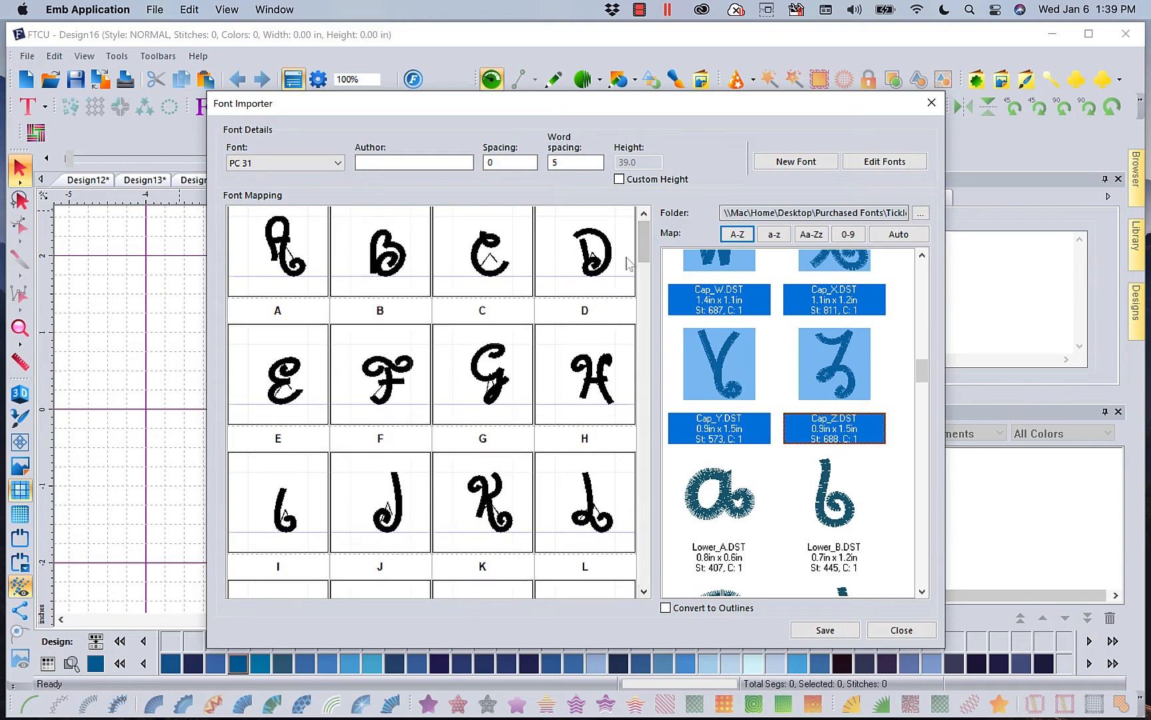
{"action": "left_click_drag", "start_coordinate": [641, 257], "coordinate": [647, 321]}
{"action": "left_click", "coordinate": [496, 443]}
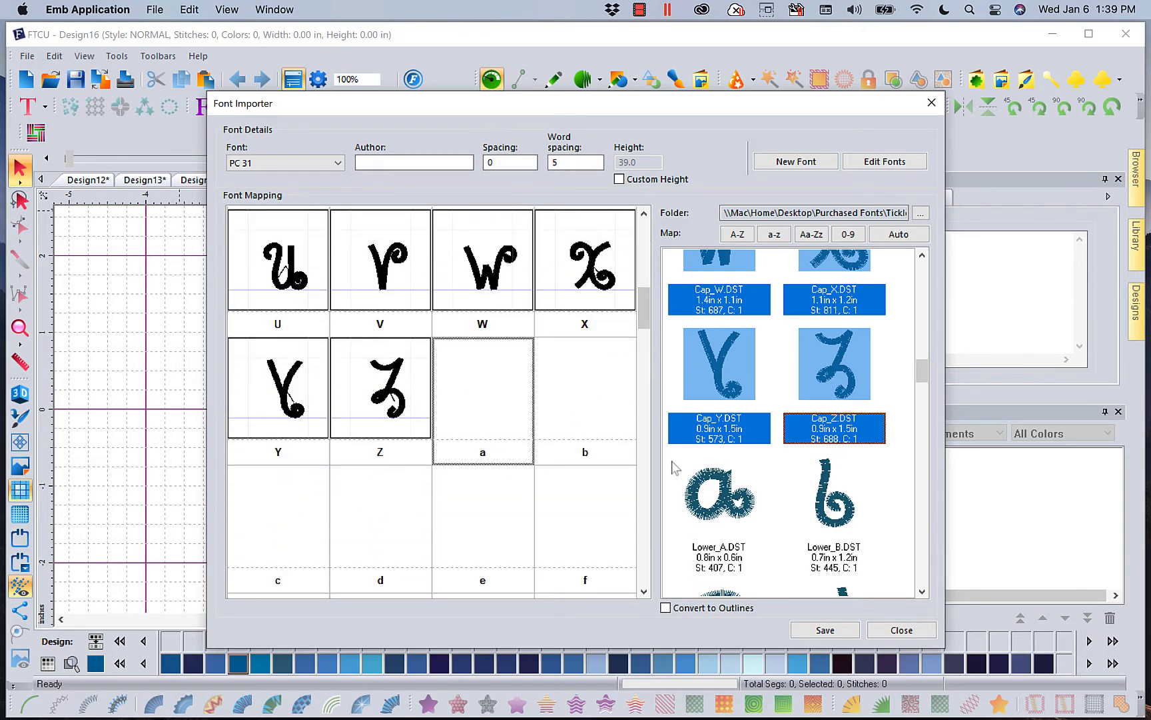
{"action": "left_click", "coordinate": [718, 499]}
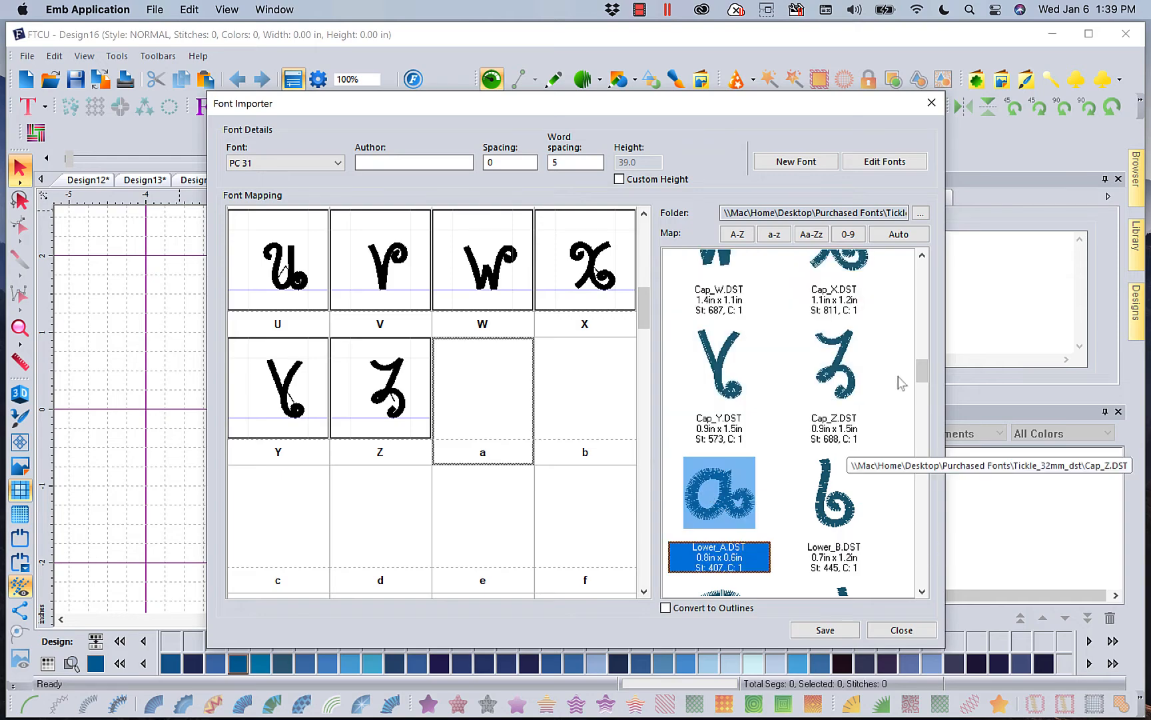
{"action": "left_click_drag", "start_coordinate": [922, 375], "coordinate": [920, 485]}
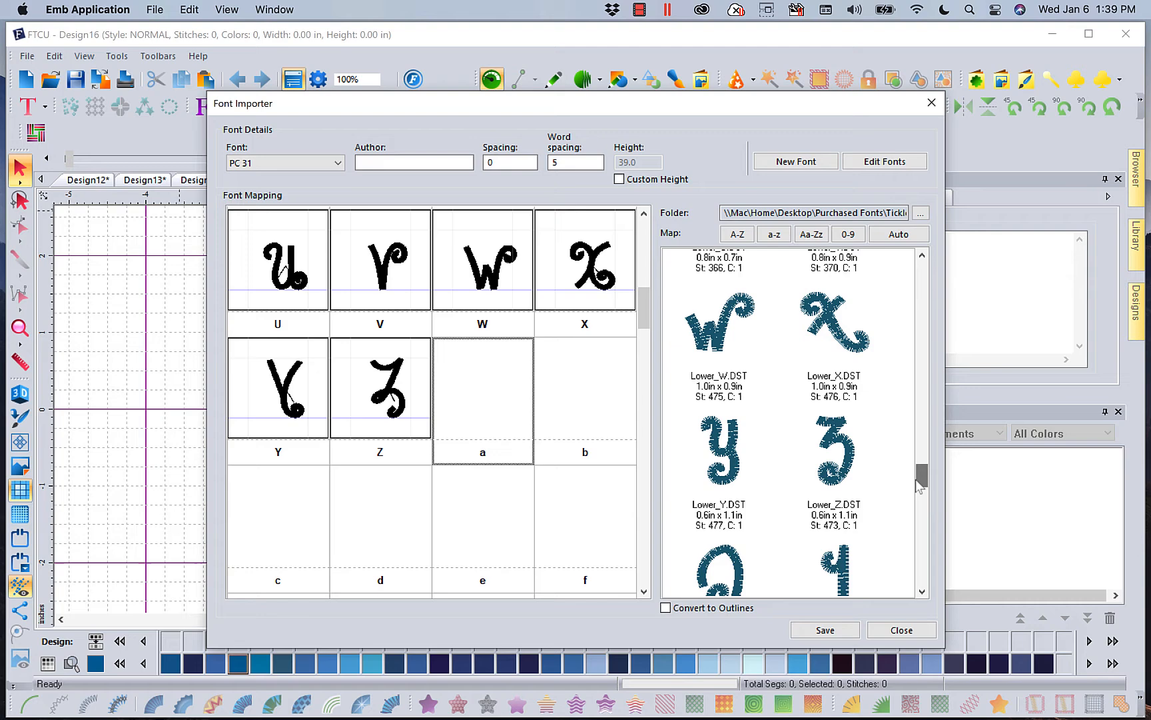
{"action": "left_click", "coordinate": [838, 463], "text": "shift"}
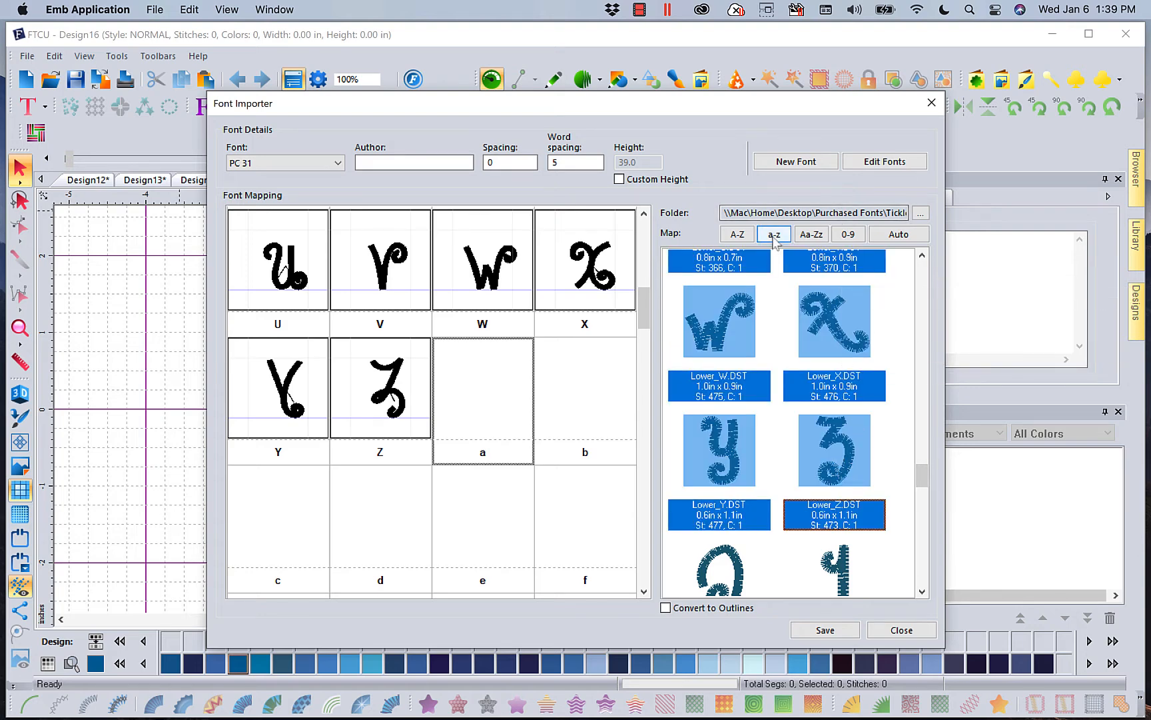
{"action": "left_click", "coordinate": [772, 236]}
{"action": "left_click", "coordinate": [773, 236]}
{"action": "left_click", "coordinate": [773, 238]}
{"action": "left_click", "coordinate": [772, 235]}
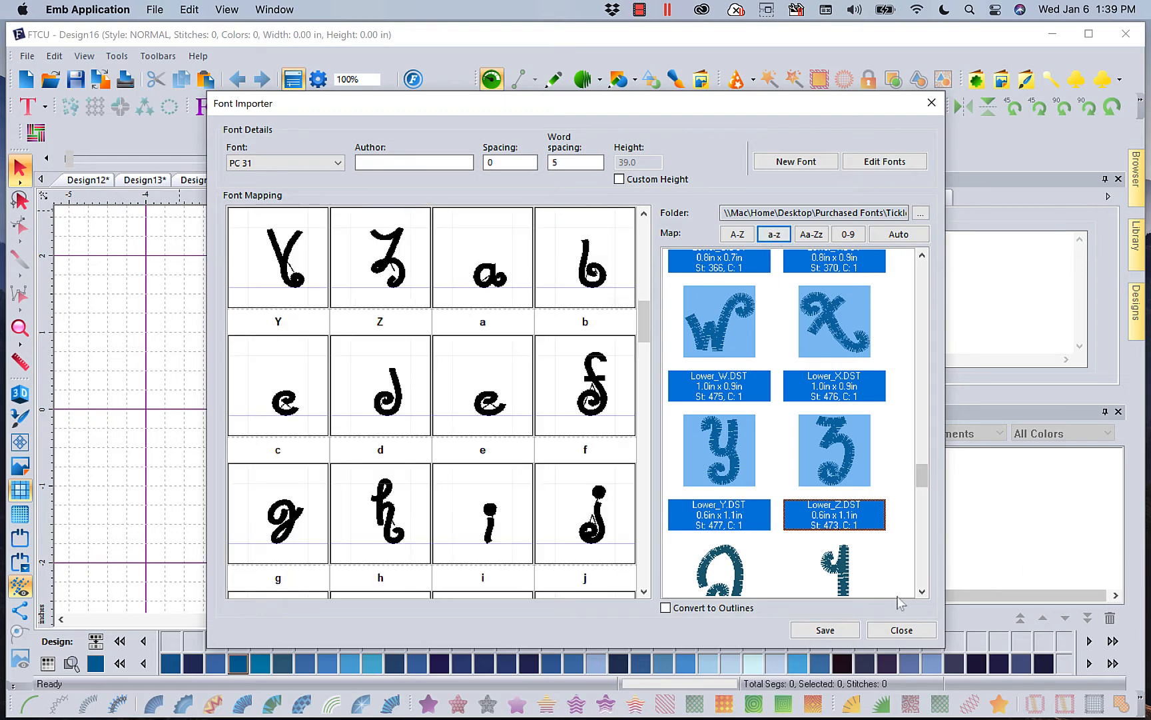
Step: Map the number designs Number0.DST through Number9.DST to the 0-9 slots, starting at the empty 0 slot
{"action": "left_click", "coordinate": [643, 590]}
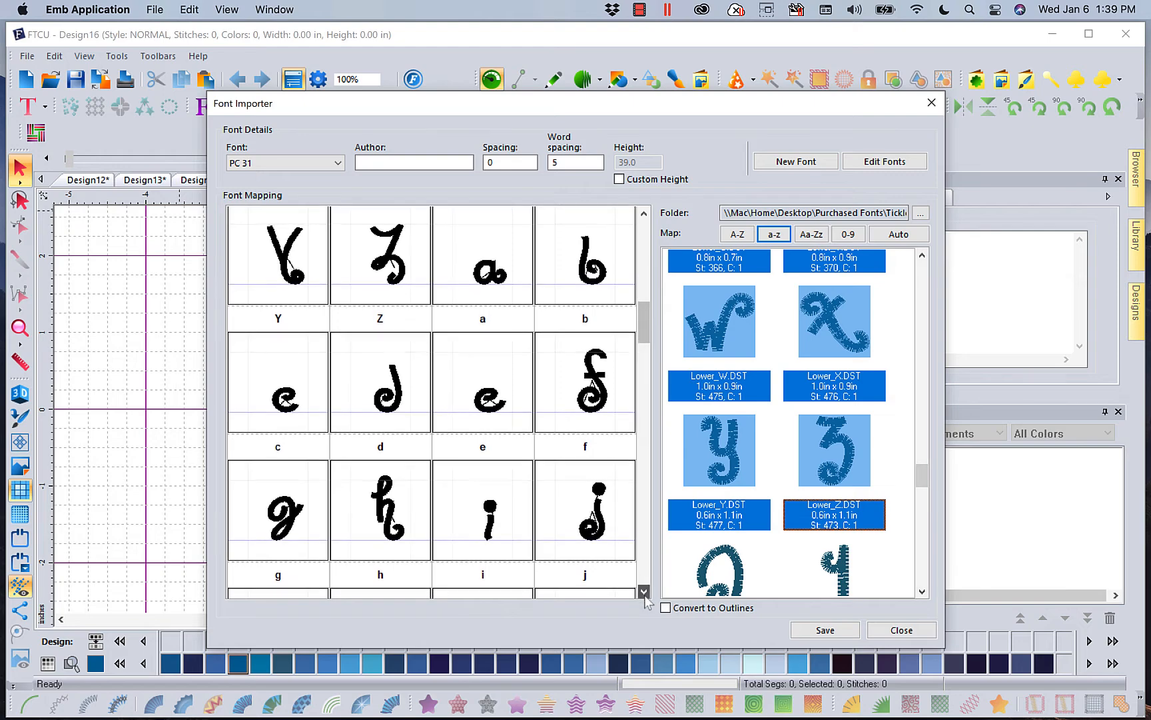
{"action": "left_click_drag", "start_coordinate": [644, 315], "coordinate": [639, 446]}
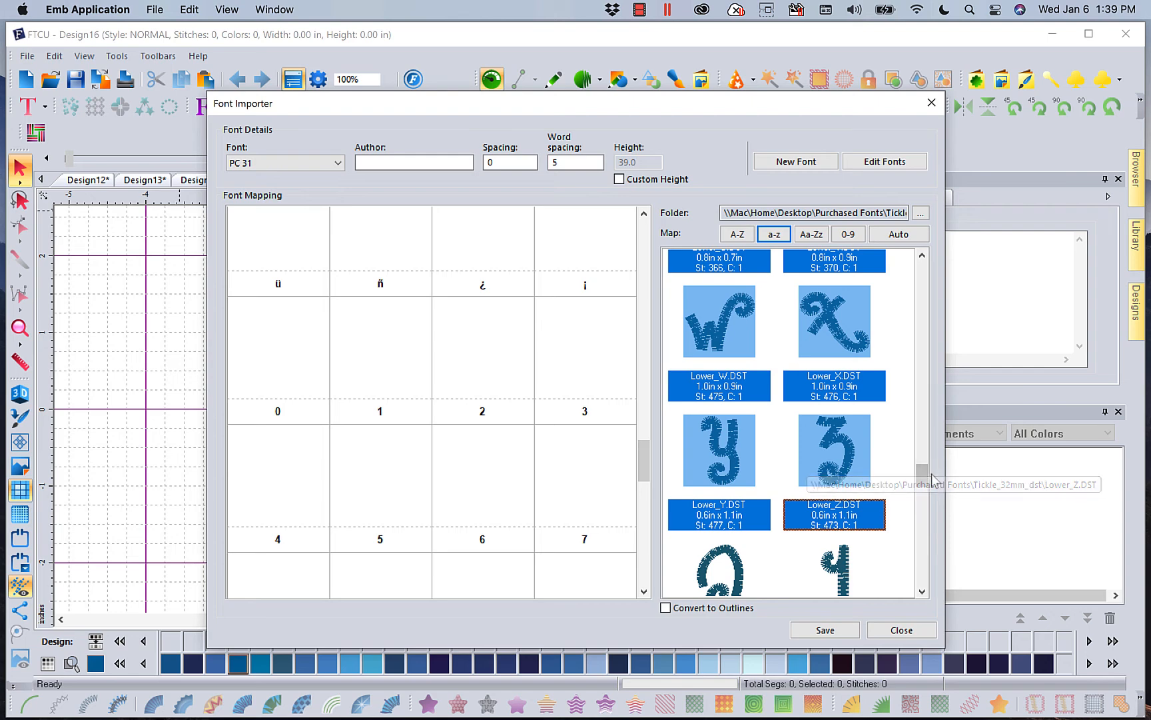
{"action": "left_click", "coordinate": [921, 590]}
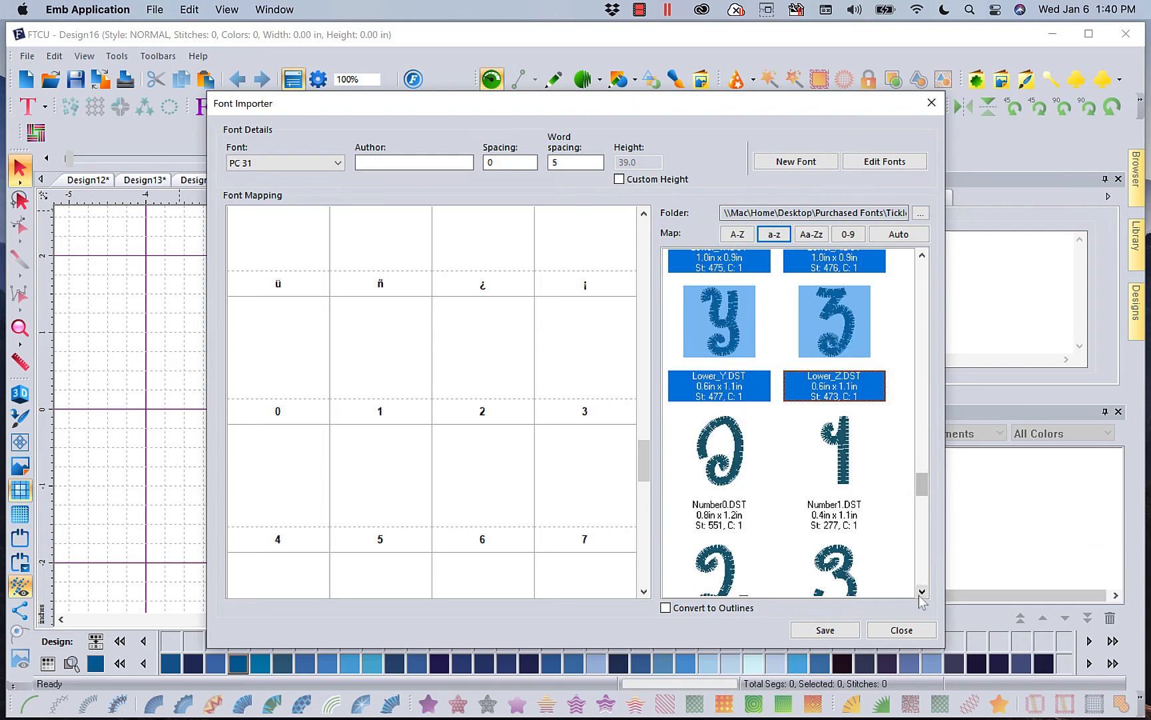
{"action": "left_click", "coordinate": [922, 591]}
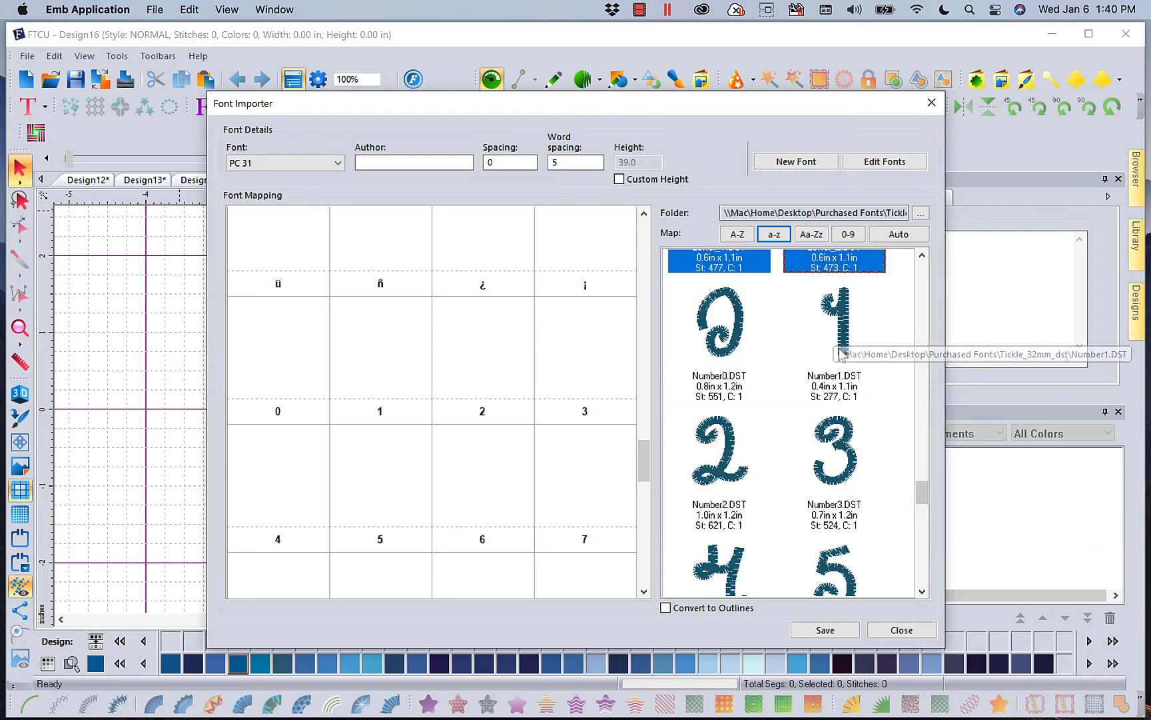
{"action": "left_click", "coordinate": [737, 347]}
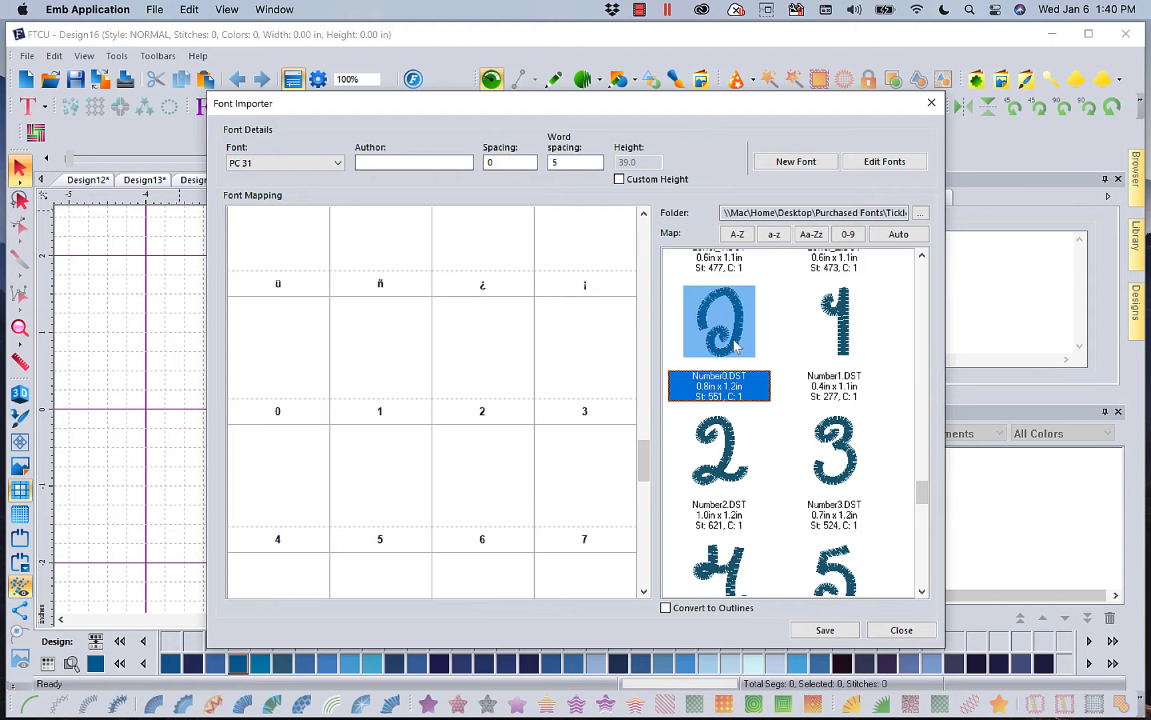
{"action": "left_click", "coordinate": [922, 591]}
{"action": "left_click", "coordinate": [921, 591]}
{"action": "left_click", "coordinate": [922, 591]}
{"action": "left_click", "coordinate": [922, 591]}
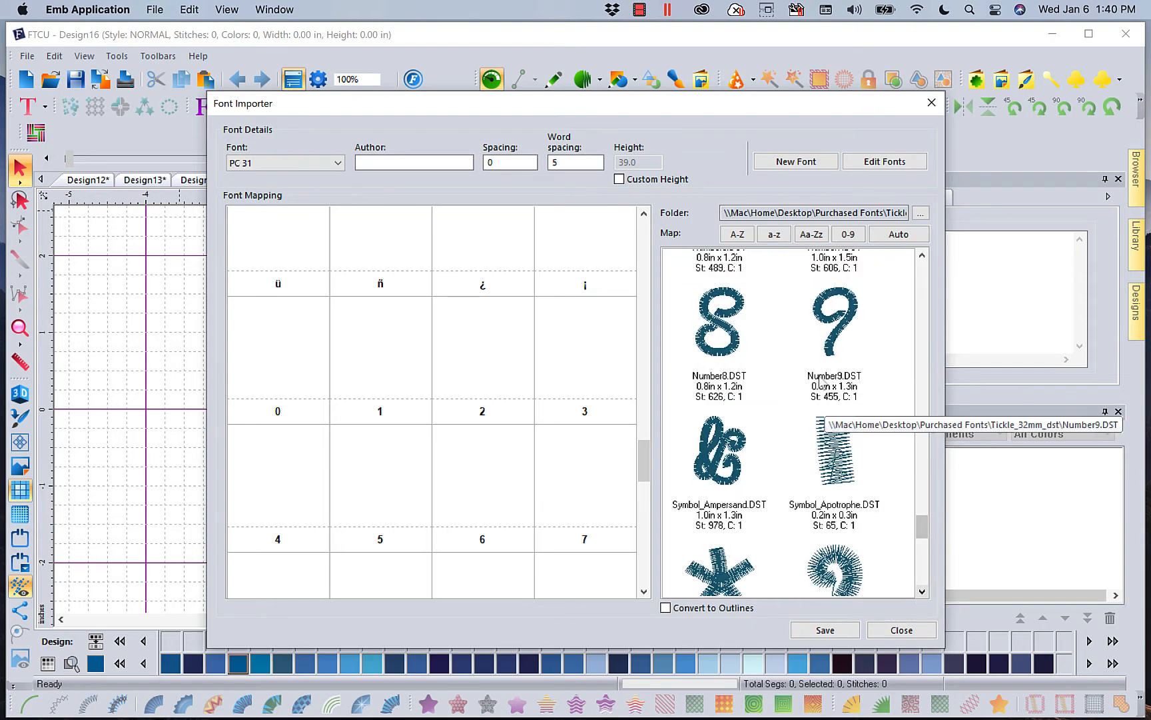
{"action": "left_click", "coordinate": [819, 327], "text": "shift"}
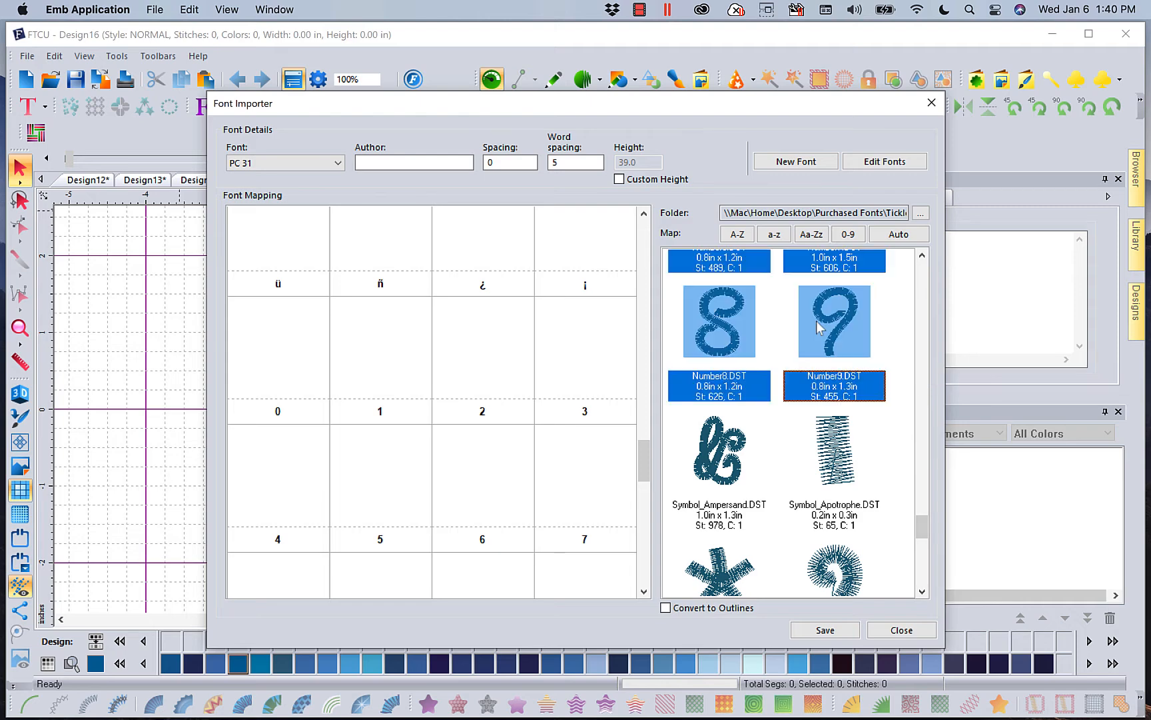
{"action": "left_click", "coordinate": [294, 405]}
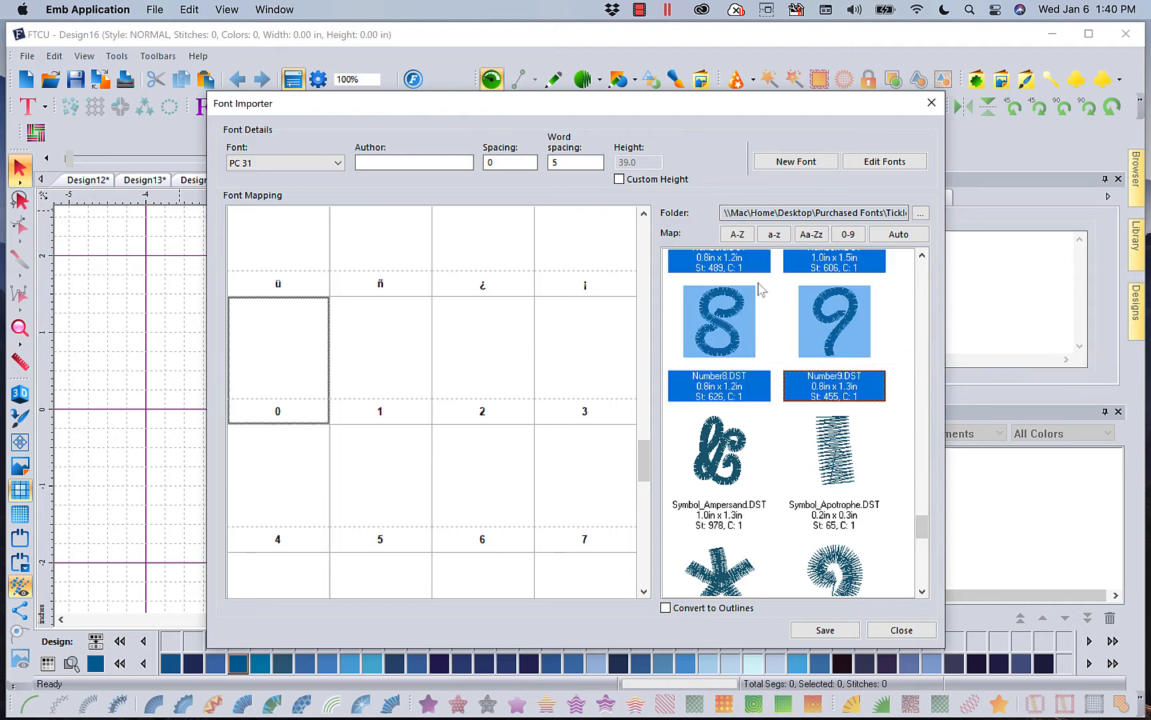
{"action": "left_click", "coordinate": [846, 234]}
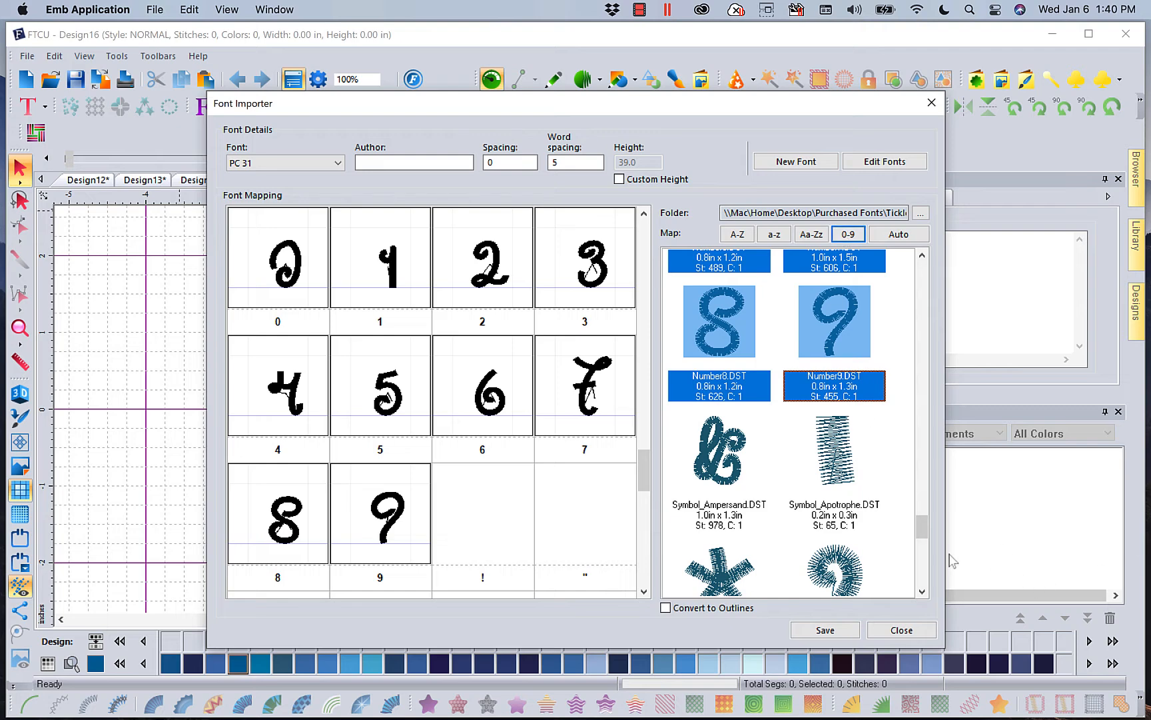
Step: Map Symbol_Exclamation.DST to the exclamation mark slot and look through the remaining symbol designs
{"action": "scroll", "coordinate": [924, 595], "scroll_direction": "down", "scroll_amount": 5}
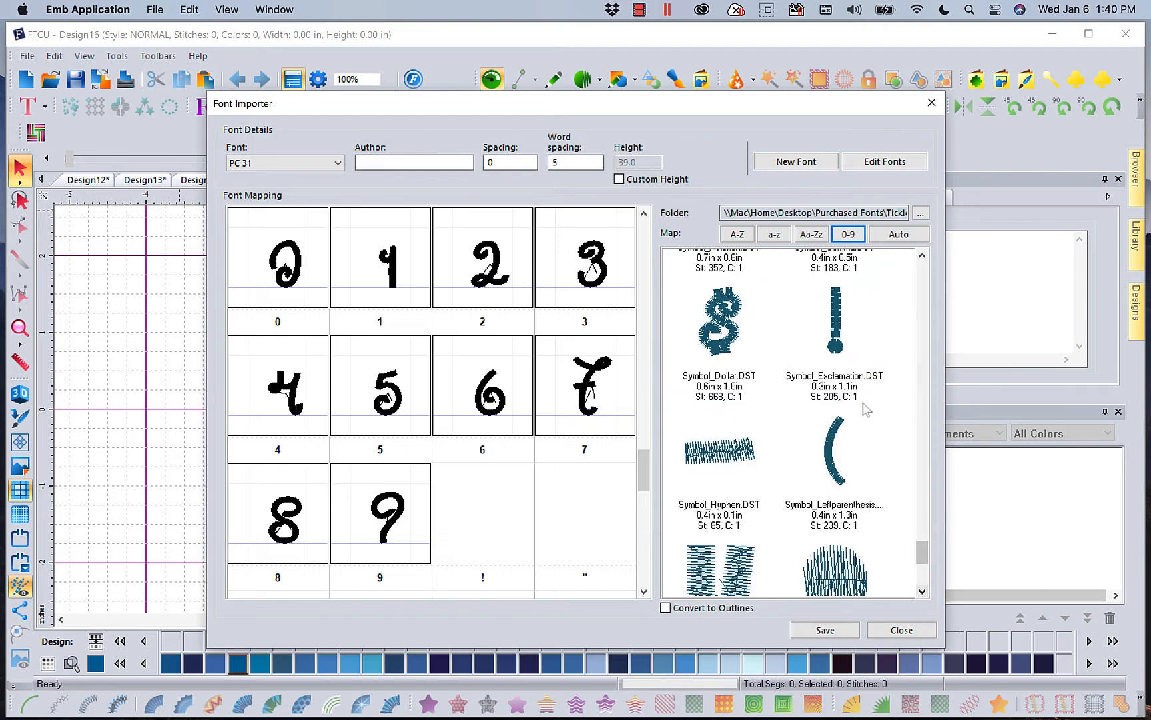
{"action": "left_click_drag", "start_coordinate": [832, 323], "coordinate": [490, 521]}
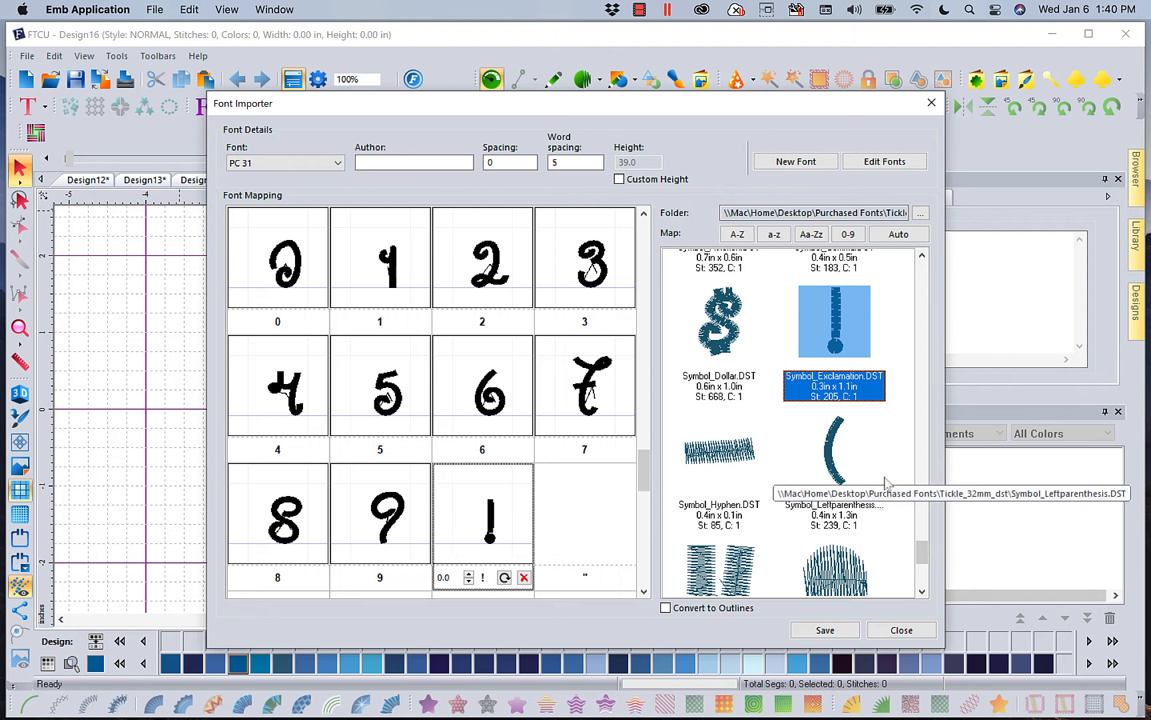
{"action": "left_click", "coordinate": [923, 591]}
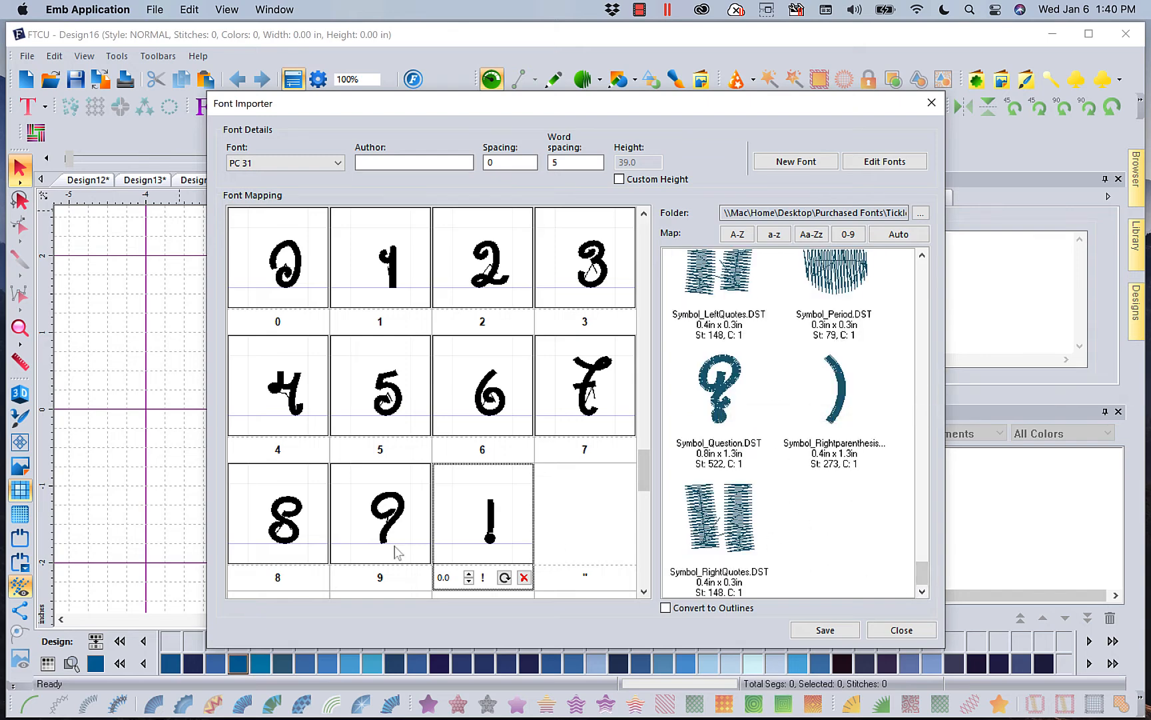
Step: Lower the capital A design to a baseline offset of -100.0 and the capital H to about -36.3
{"action": "left_click", "coordinate": [644, 591]}
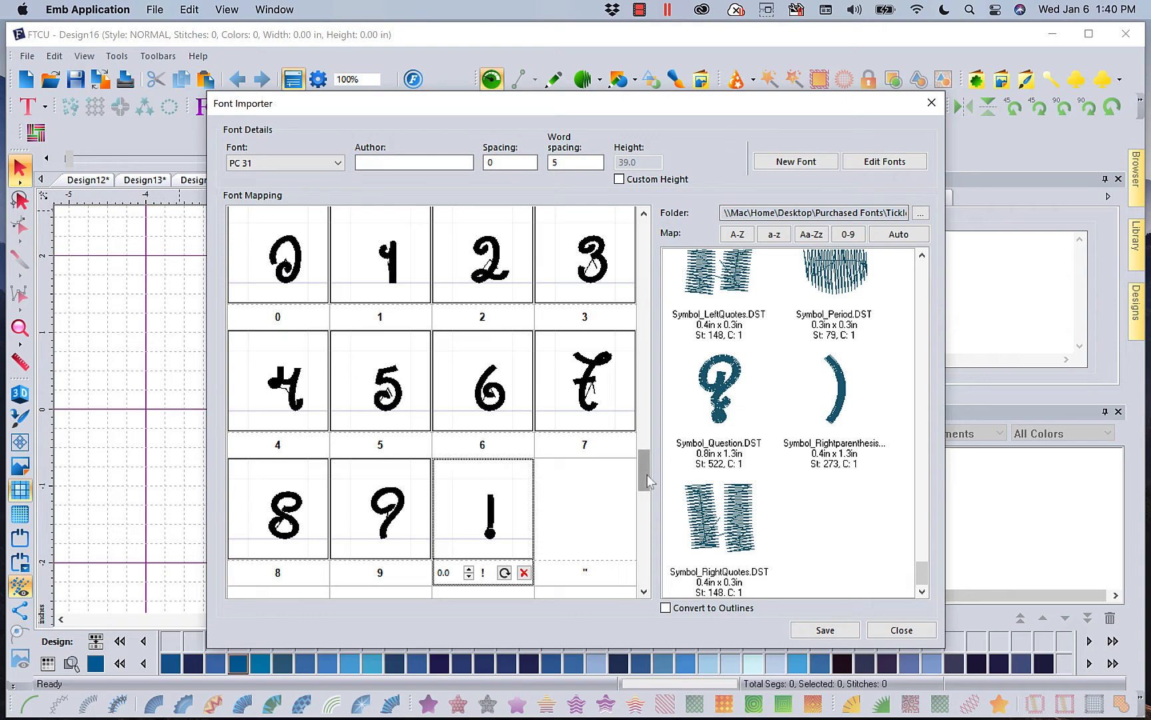
{"action": "left_click_drag", "start_coordinate": [647, 481], "coordinate": [633, 248]}
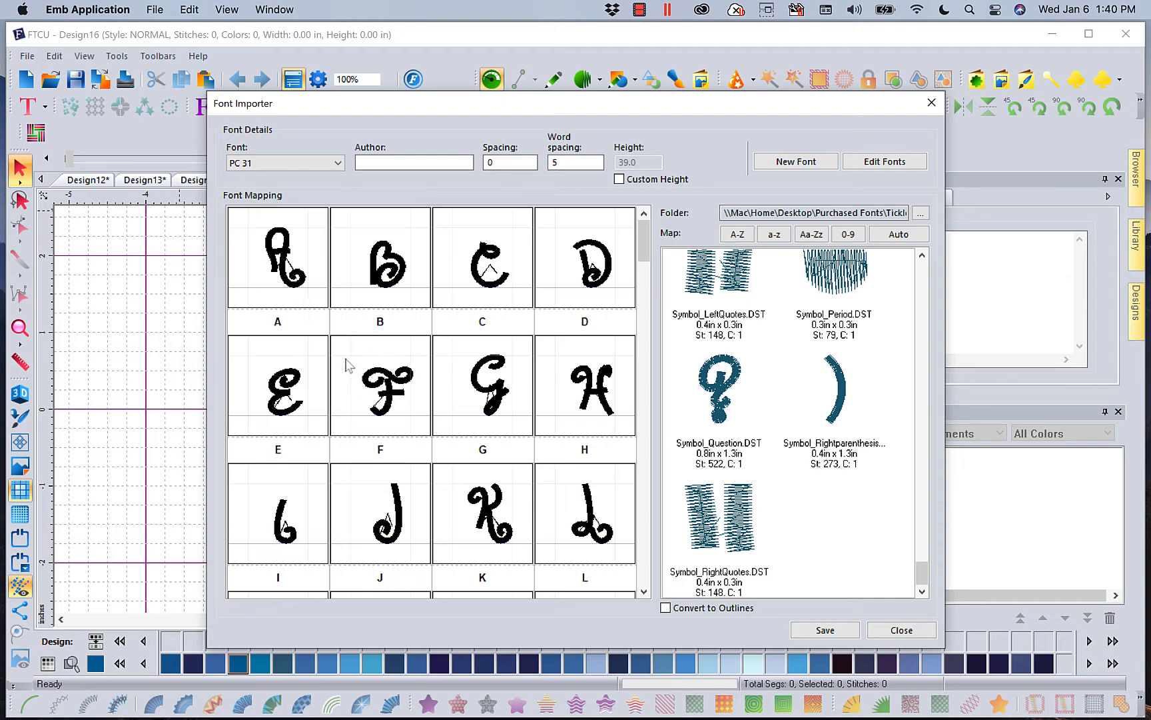
{"action": "left_click", "coordinate": [286, 263]}
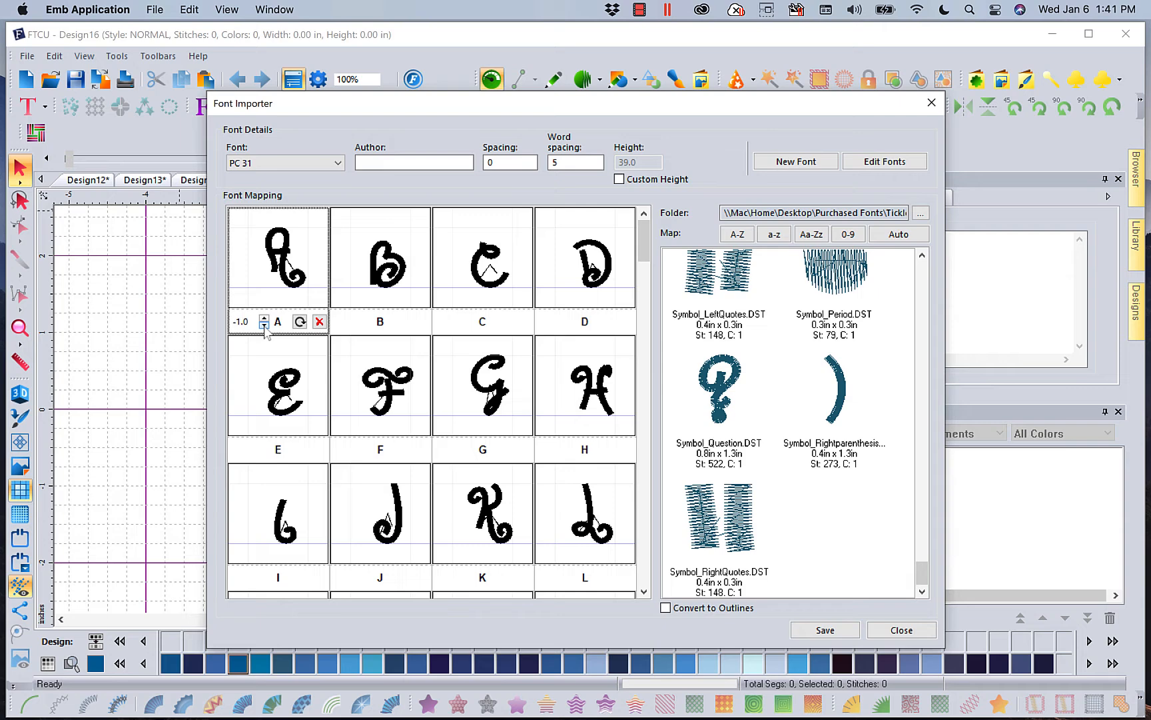
{"action": "left_click", "coordinate": [264, 325]}
{"action": "left_click_drag", "start_coordinate": [283, 251], "coordinate": [283, 267]}
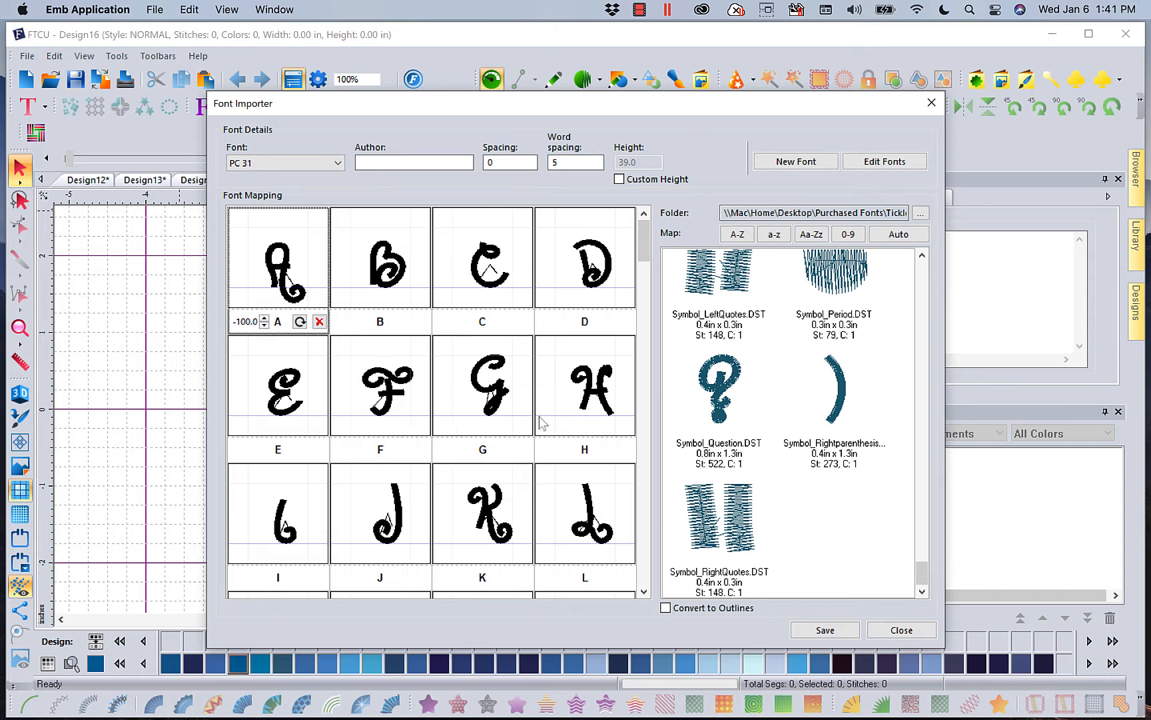
{"action": "left_click", "coordinate": [593, 391]}
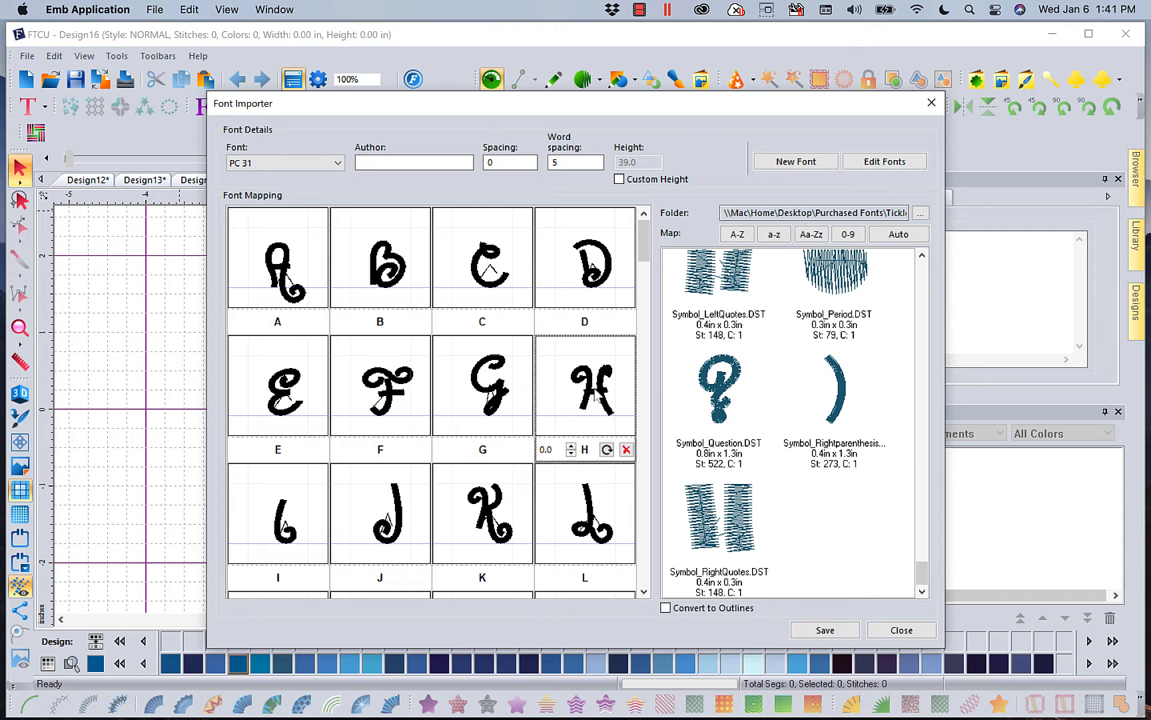
{"action": "left_click_drag", "start_coordinate": [593, 388], "coordinate": [593, 399]}
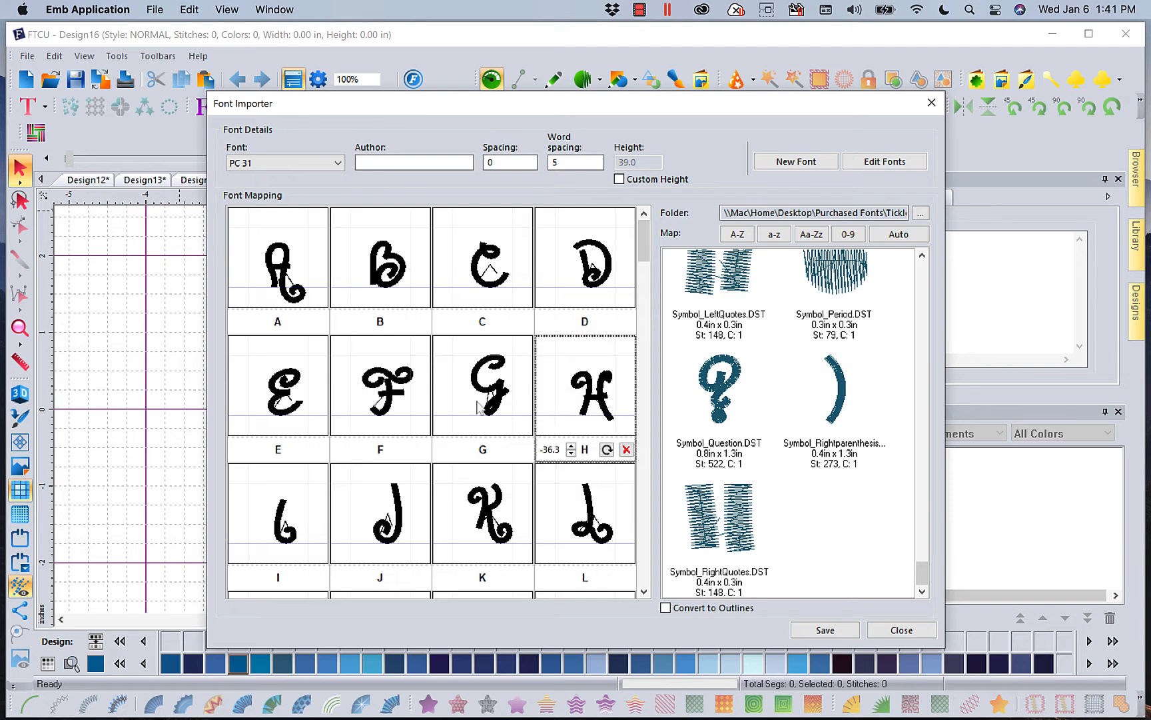
Step: Lower the capital G design to a baseline offset of about -135.1 and the capital K to about -98.7
{"action": "left_click", "coordinate": [493, 386]}
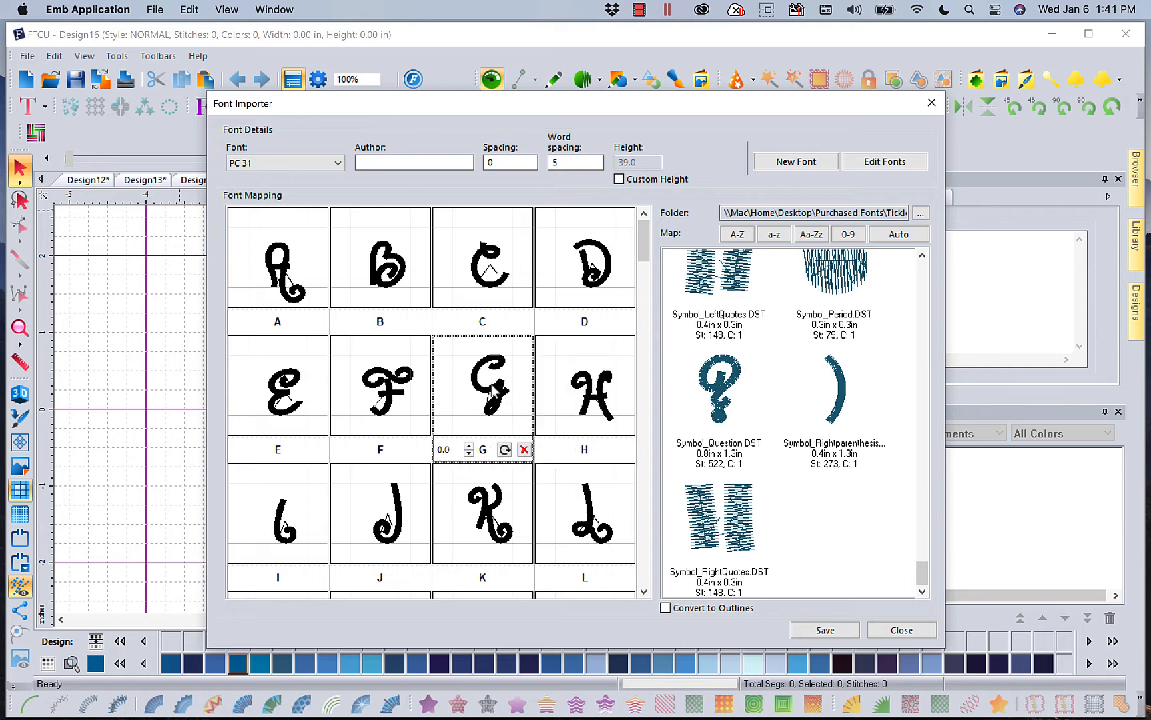
{"action": "left_click_drag", "start_coordinate": [491, 390], "coordinate": [499, 410]}
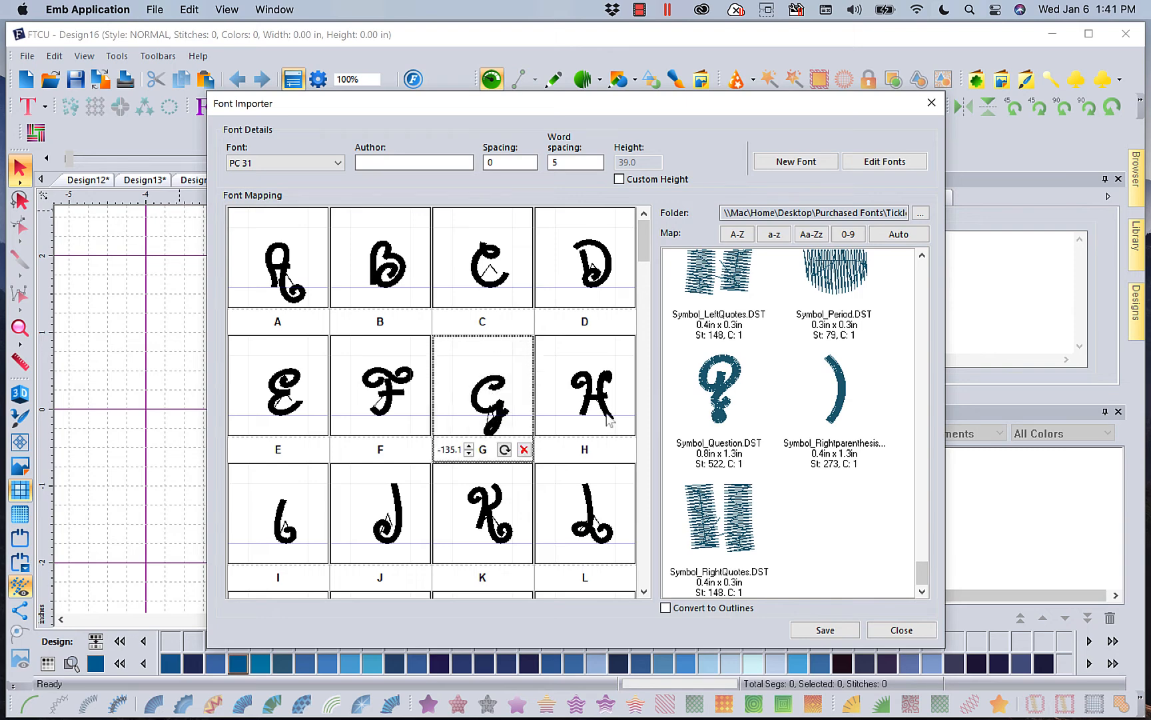
{"action": "left_click", "coordinate": [495, 507]}
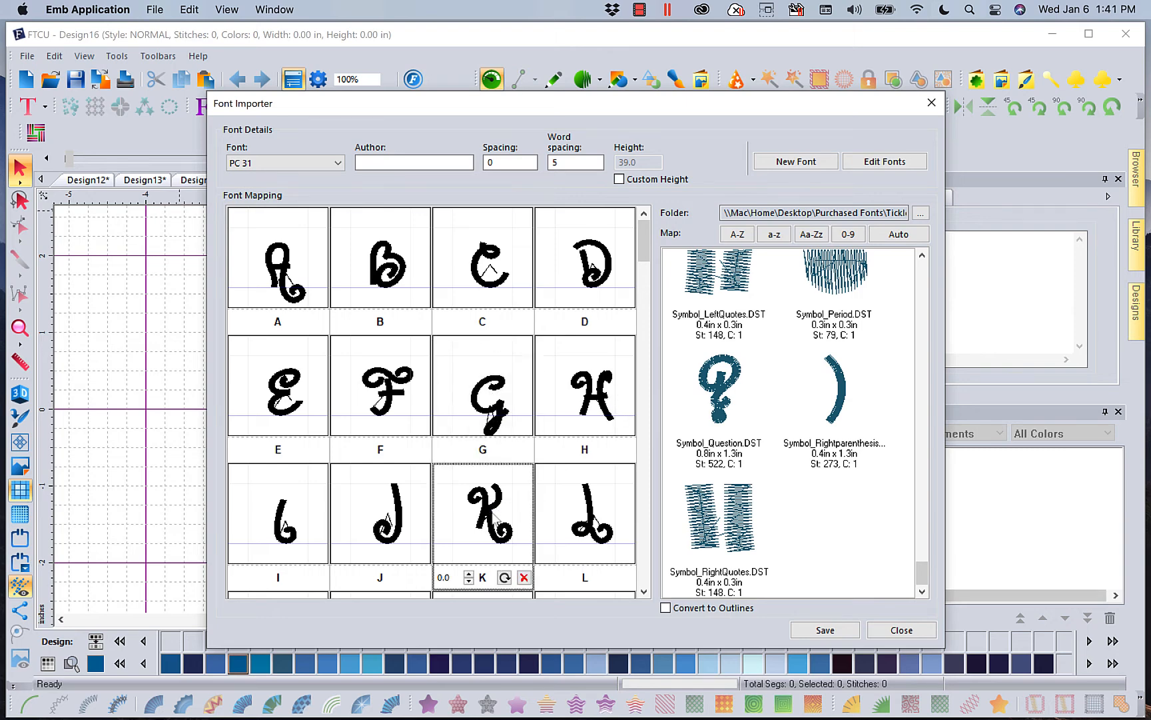
{"action": "left_click_drag", "start_coordinate": [503, 511], "coordinate": [502, 528]}
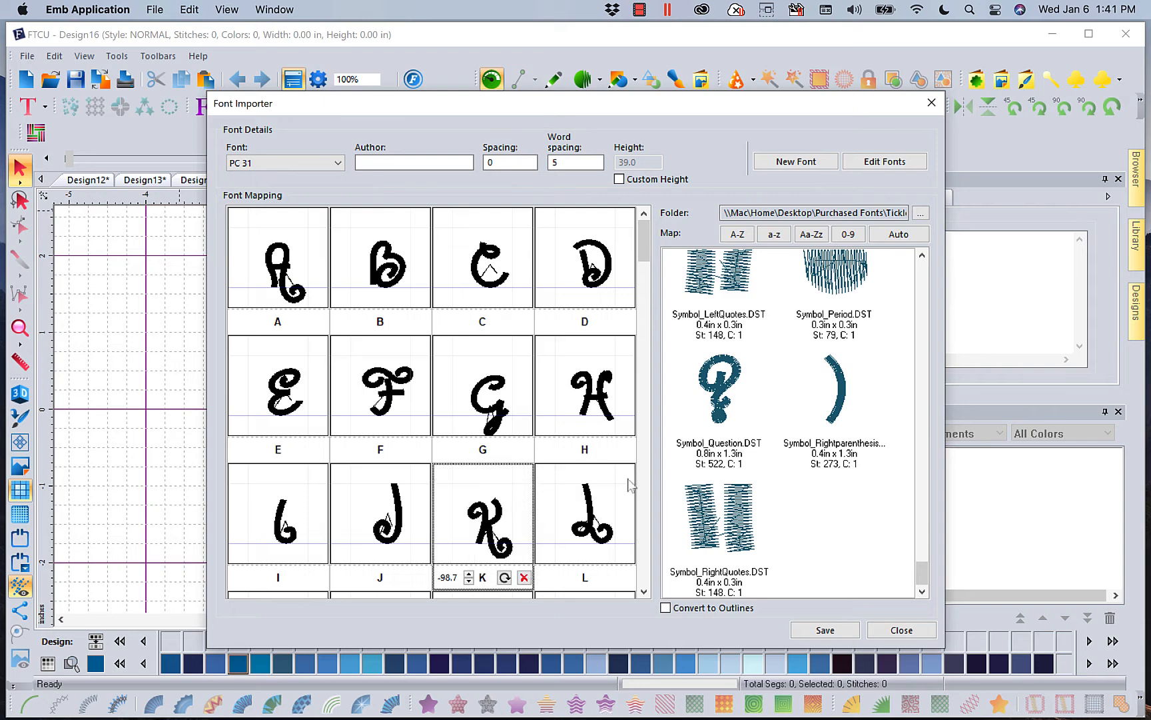
Step: Lower the capital L design to a baseline offset of about -41.5 and the capital M to about -109.1
{"action": "left_click", "coordinate": [644, 592]}
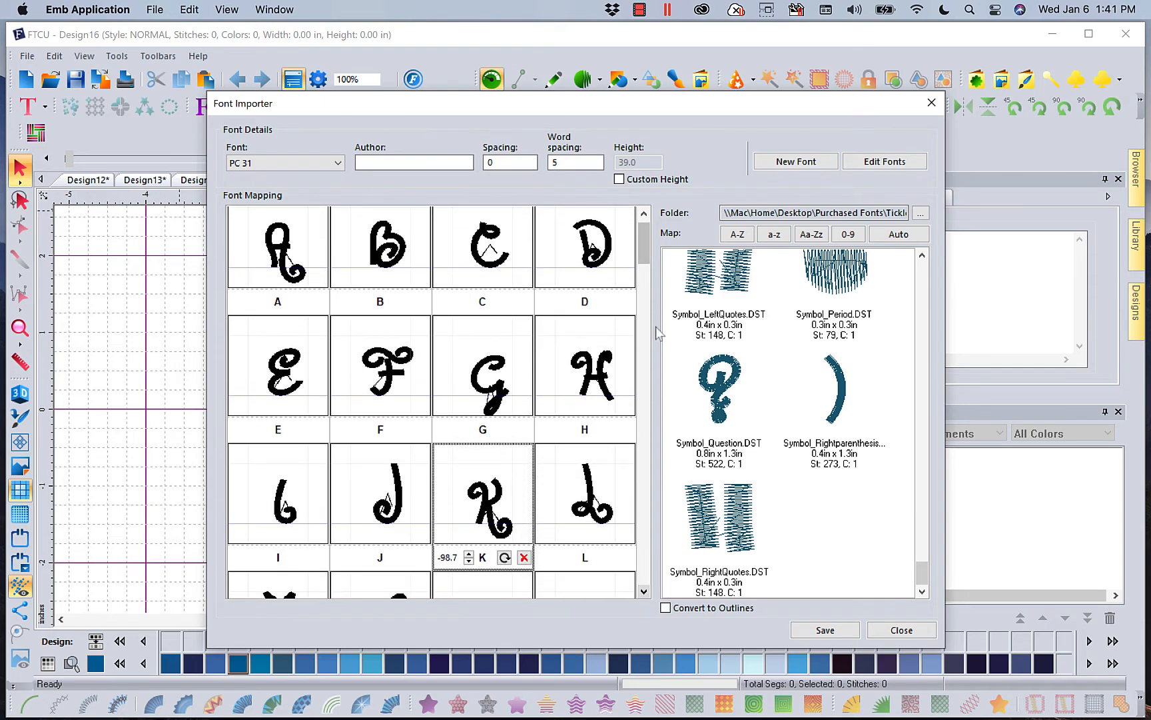
{"action": "left_click_drag", "start_coordinate": [647, 259], "coordinate": [650, 272]}
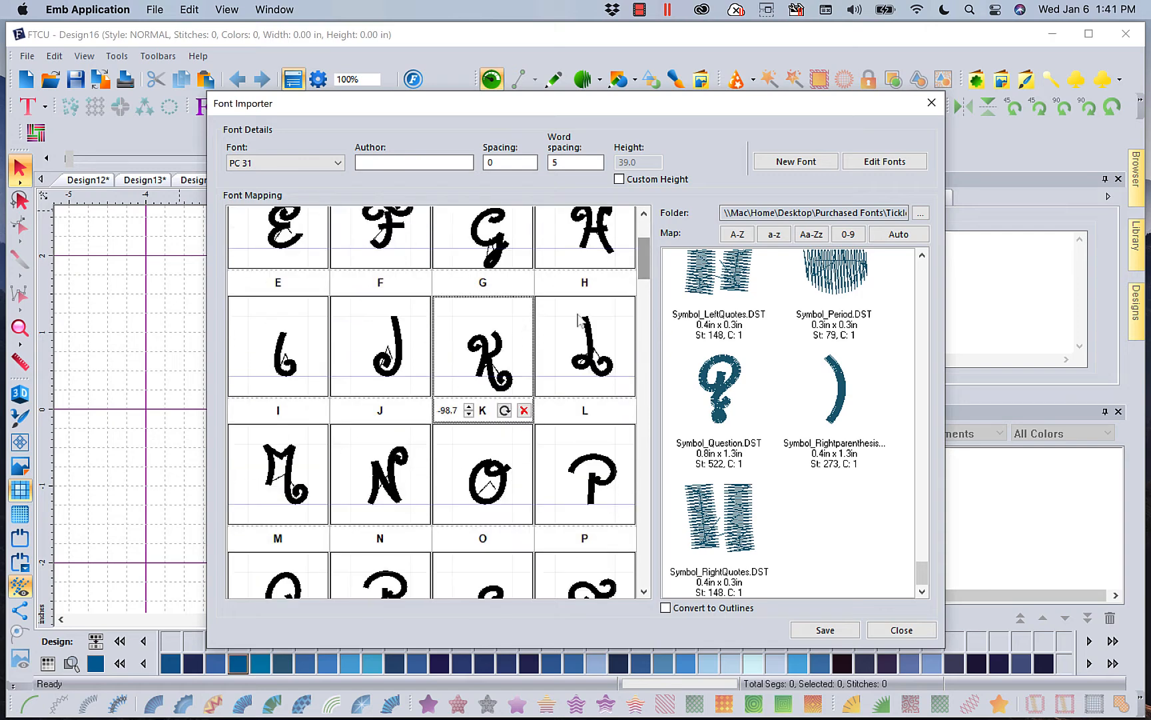
{"action": "left_click", "coordinate": [602, 363]}
{"action": "left_click_drag", "start_coordinate": [587, 360], "coordinate": [588, 369]}
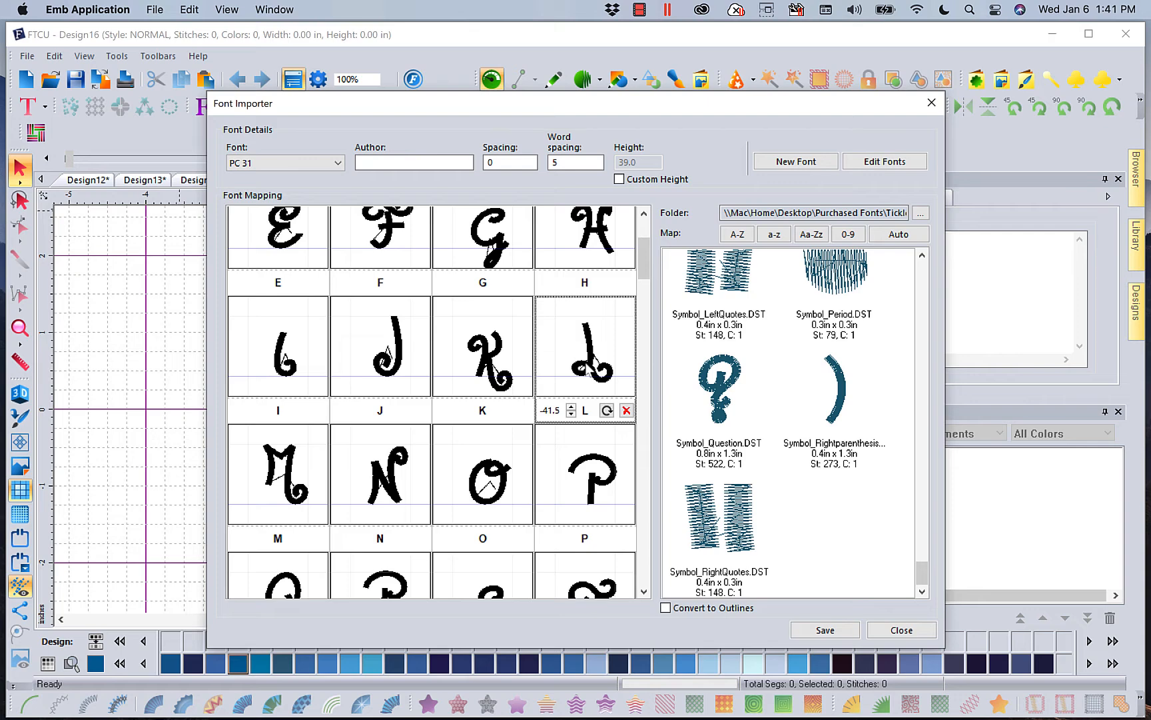
{"action": "left_click", "coordinate": [295, 473]}
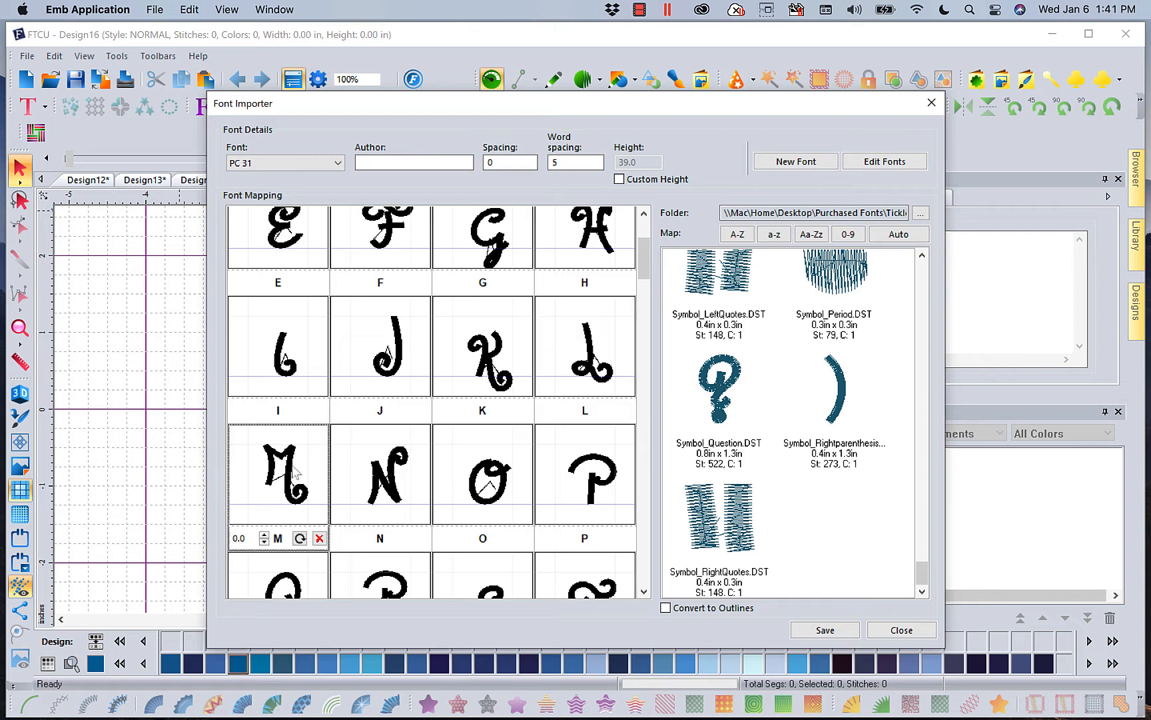
{"action": "left_click_drag", "start_coordinate": [294, 466], "coordinate": [301, 481]}
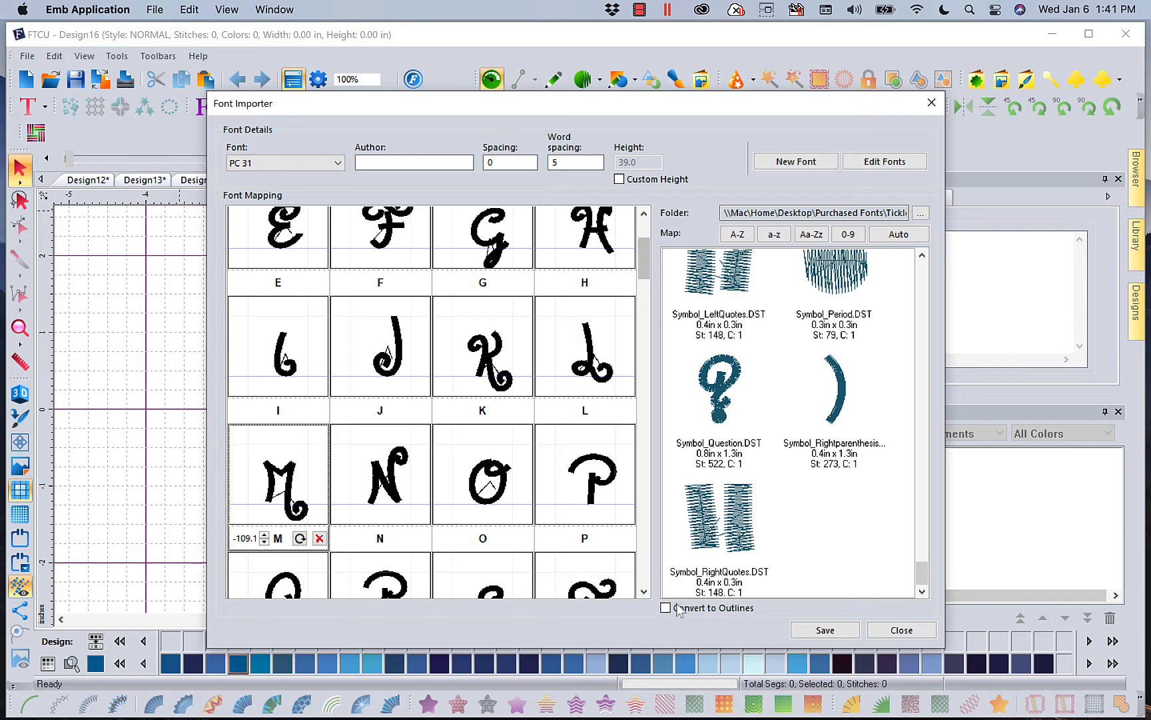
Step: Lower the capitals Q, R and Z so their tails hang below the baseline, and shift Y to an offset of about -15.5
{"action": "left_click", "coordinate": [643, 591]}
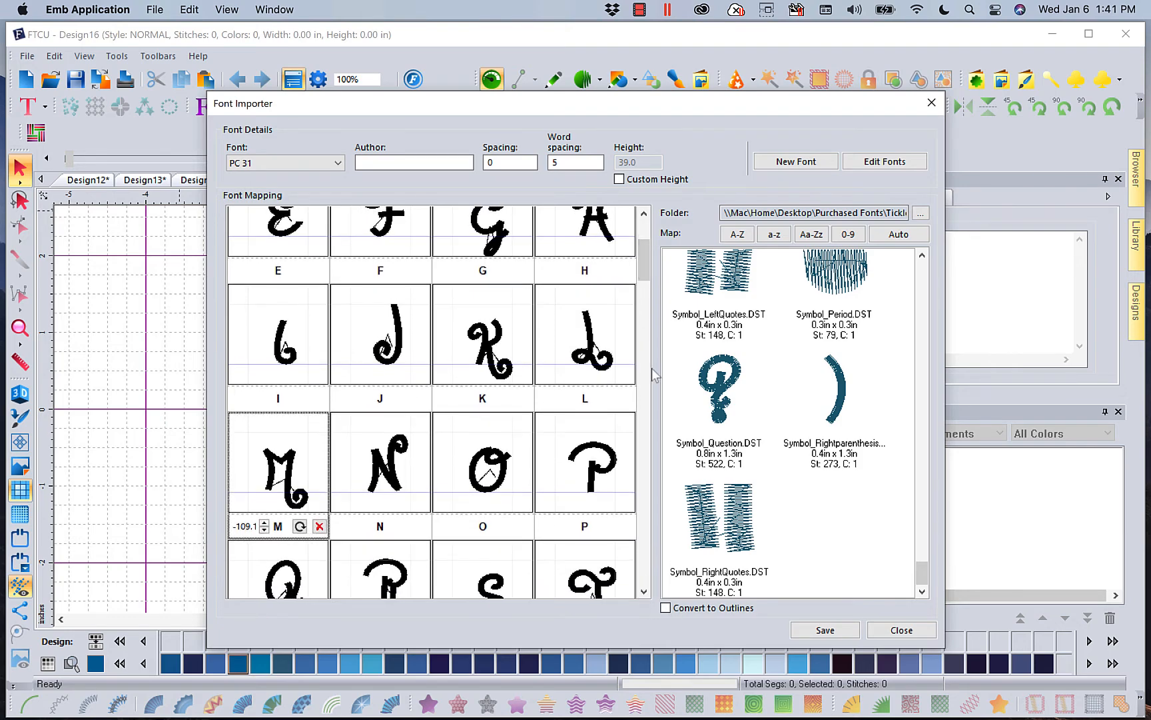
{"action": "left_click_drag", "start_coordinate": [643, 268], "coordinate": [643, 304]}
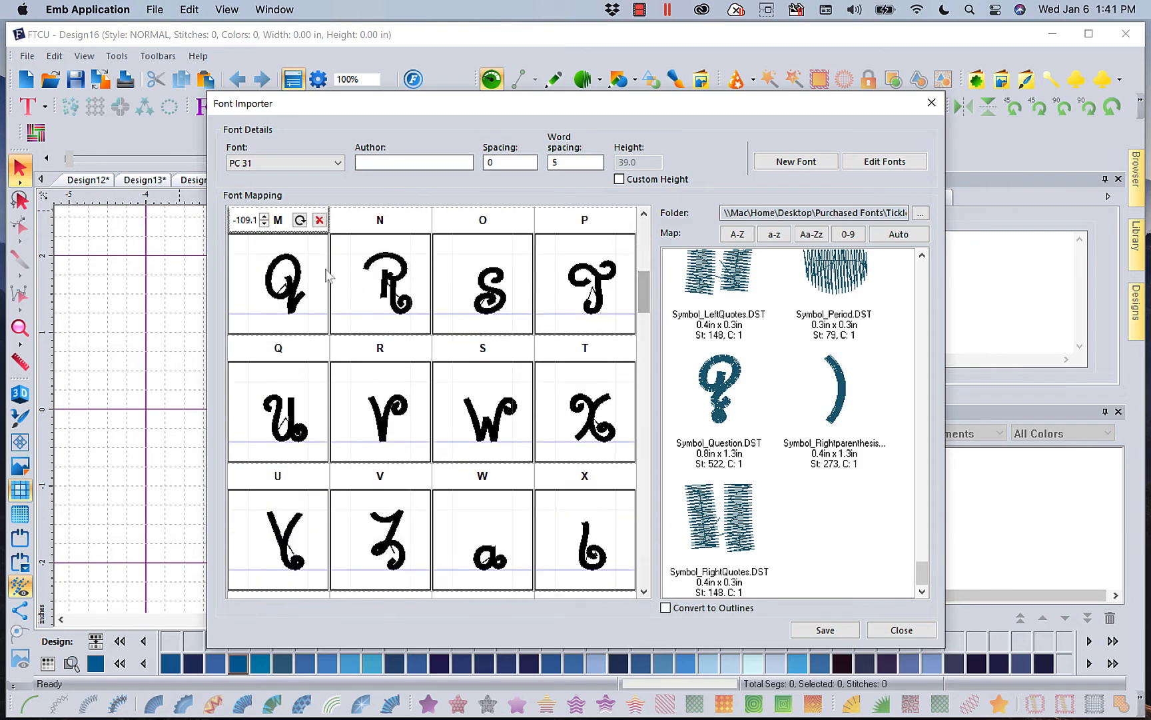
{"action": "left_click_drag", "start_coordinate": [288, 288], "coordinate": [294, 303]}
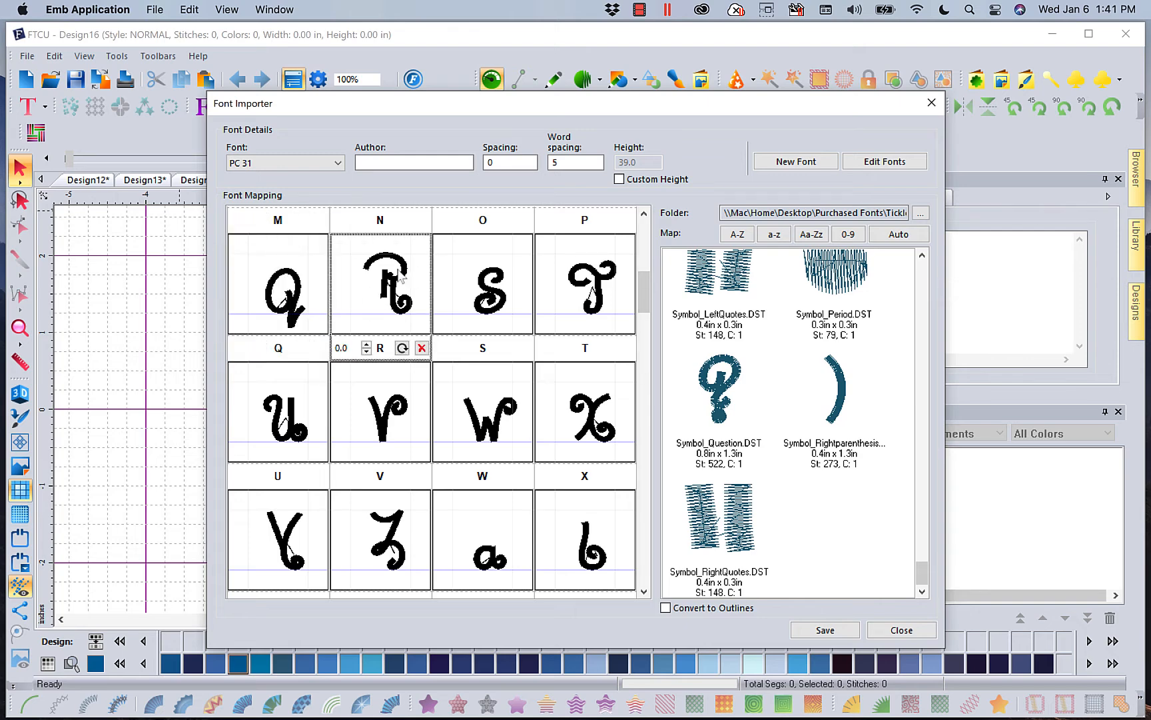
{"action": "left_click_drag", "start_coordinate": [393, 281], "coordinate": [394, 298]}
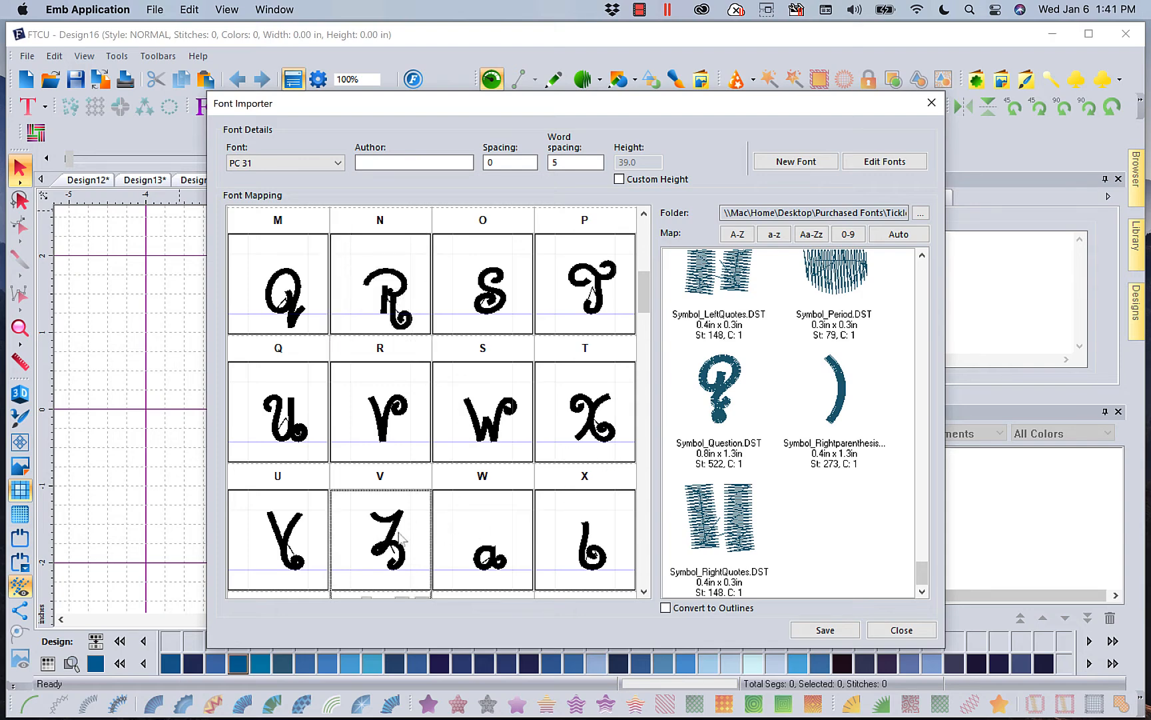
{"action": "left_click_drag", "start_coordinate": [393, 539], "coordinate": [402, 556]}
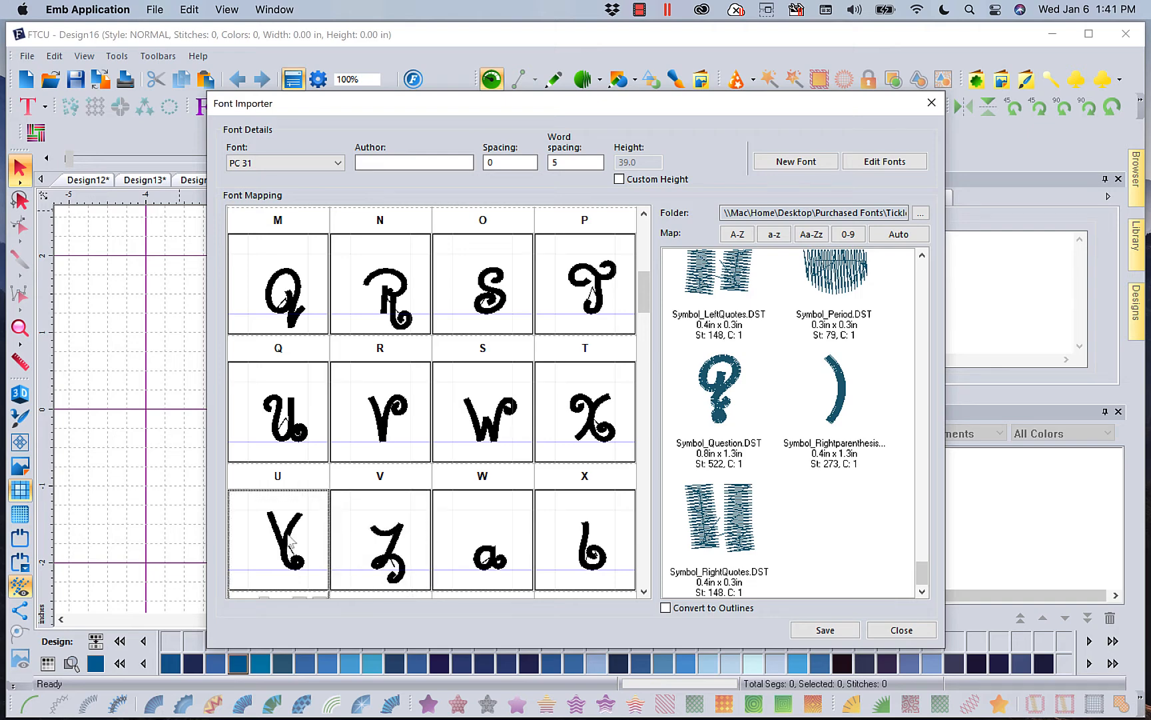
{"action": "mouse_move", "coordinate": [292, 543]}
{"action": "left_mouse_down"}
{"action": "mouse_move", "coordinate": [298, 555]}
{"action": "mouse_move", "coordinate": [293, 537]}
{"action": "left_mouse_up"}
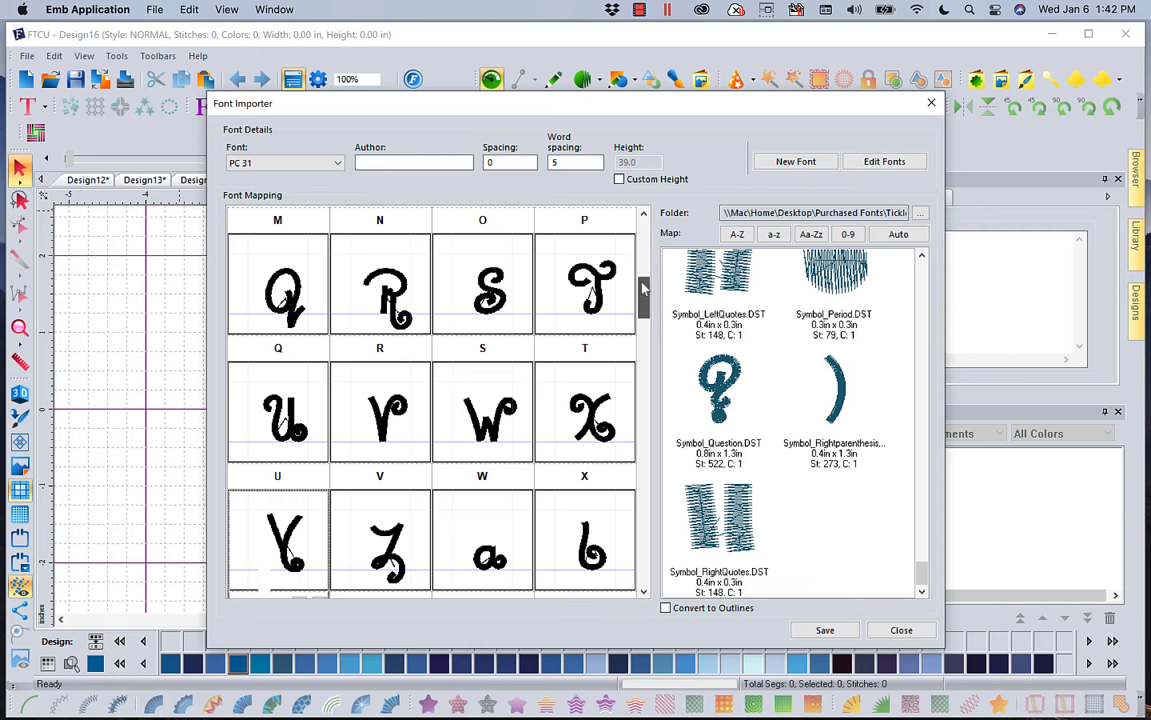
Step: Lower the lowercase h to a baseline offset of about -114.3, and save the PC 31 font before closing Font Importer
{"action": "left_click_drag", "start_coordinate": [644, 283], "coordinate": [644, 313]}
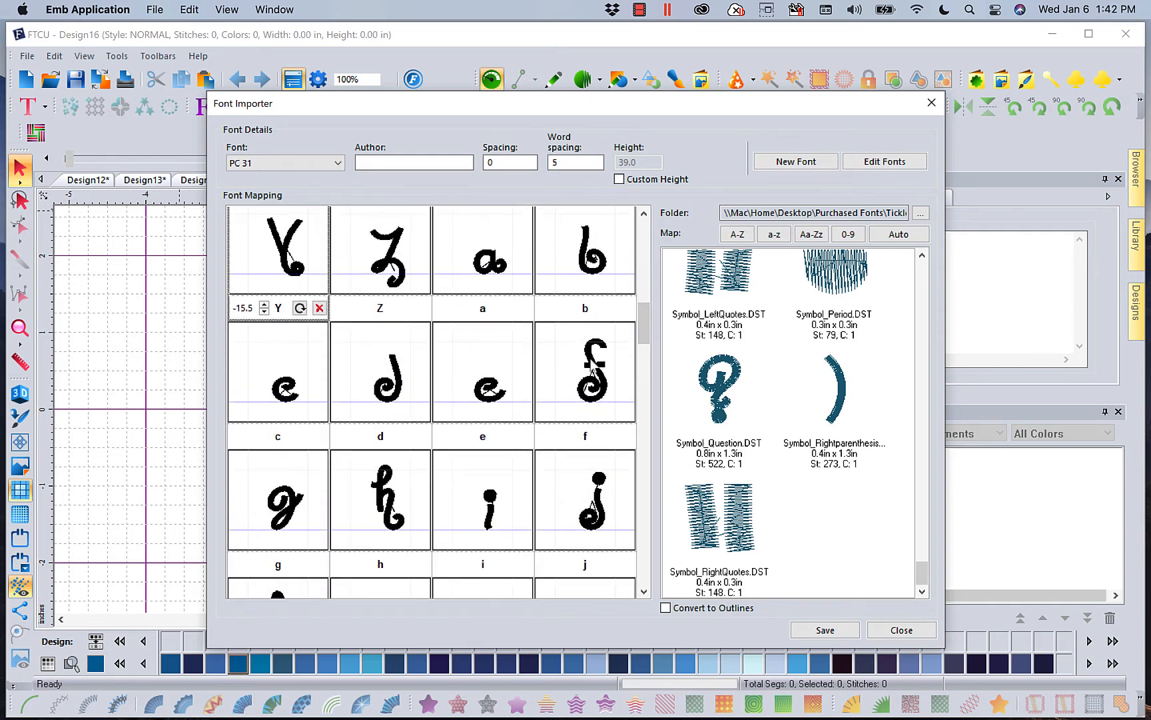
{"action": "left_click", "coordinate": [393, 508]}
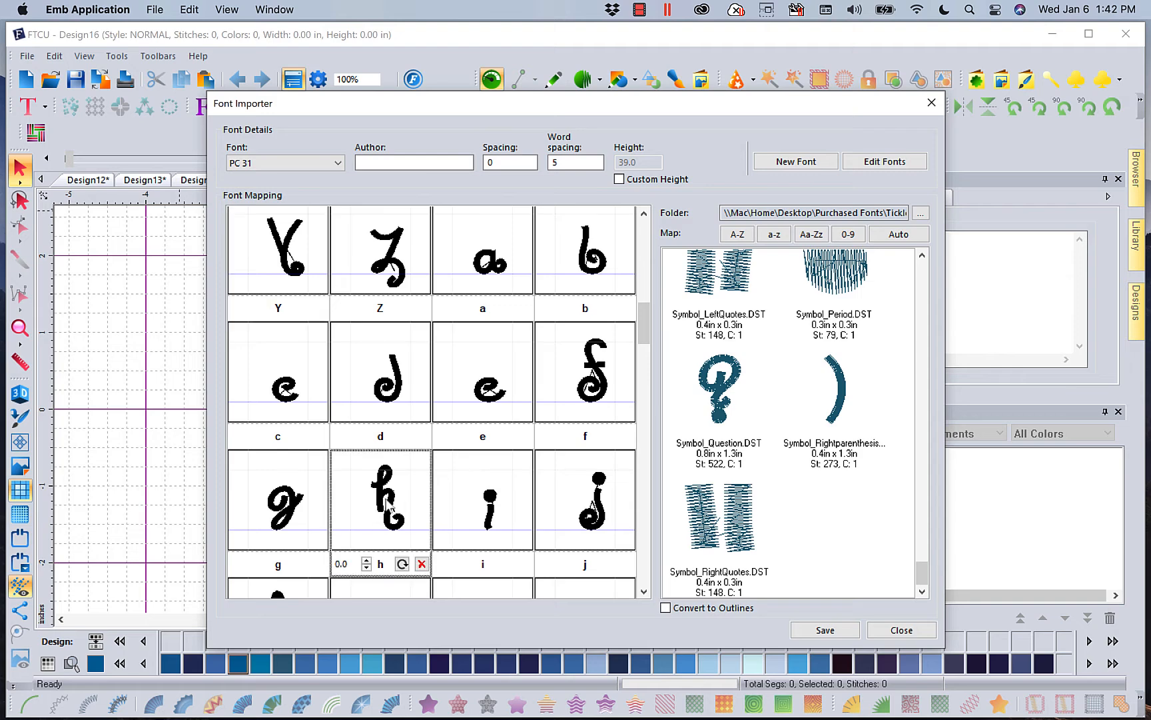
{"action": "left_click_drag", "start_coordinate": [385, 493], "coordinate": [383, 511]}
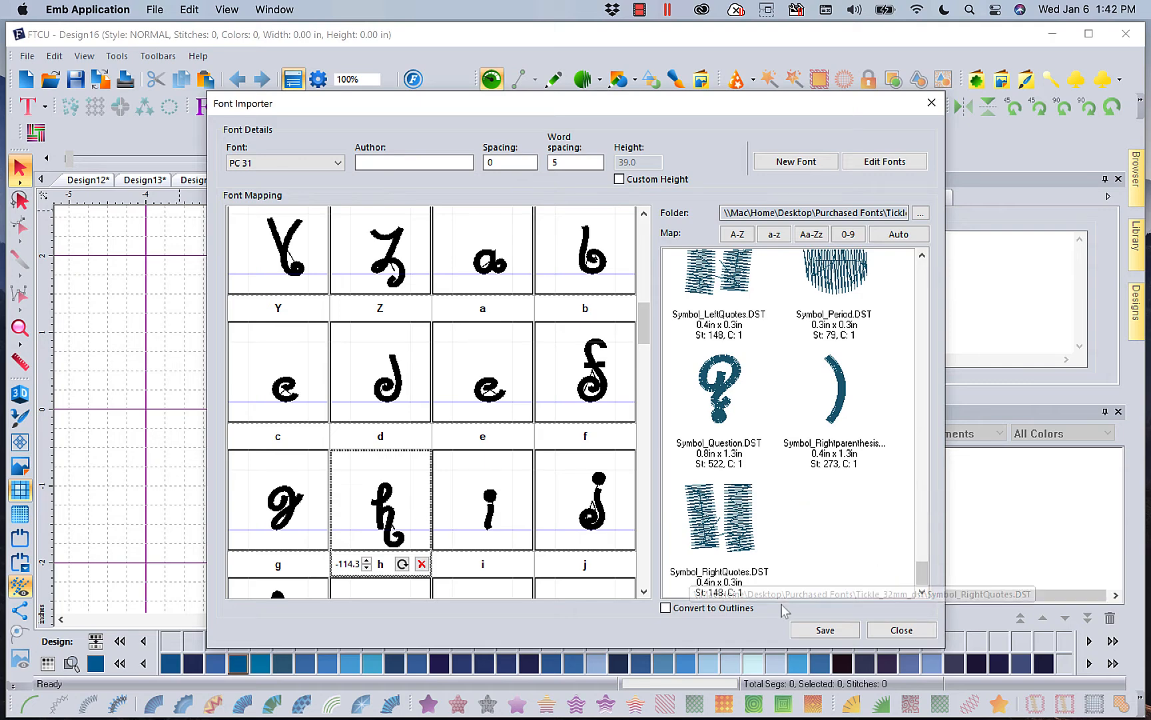
{"action": "left_click", "coordinate": [826, 631]}
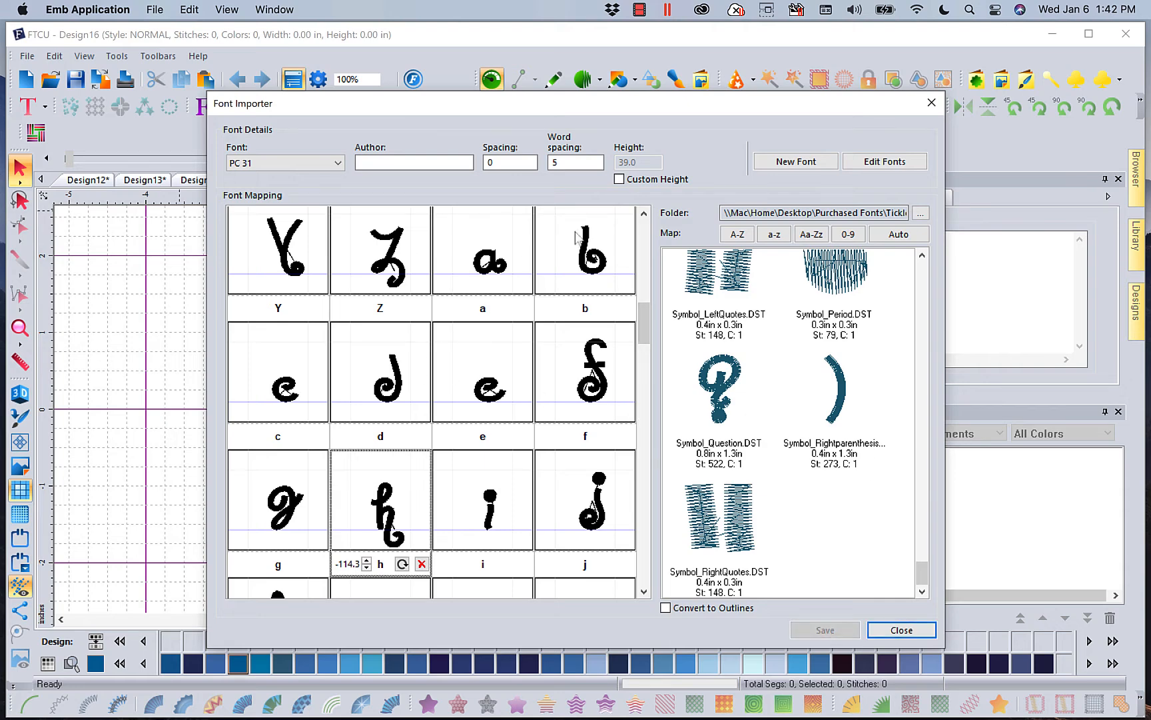
{"action": "left_click", "coordinate": [930, 105]}
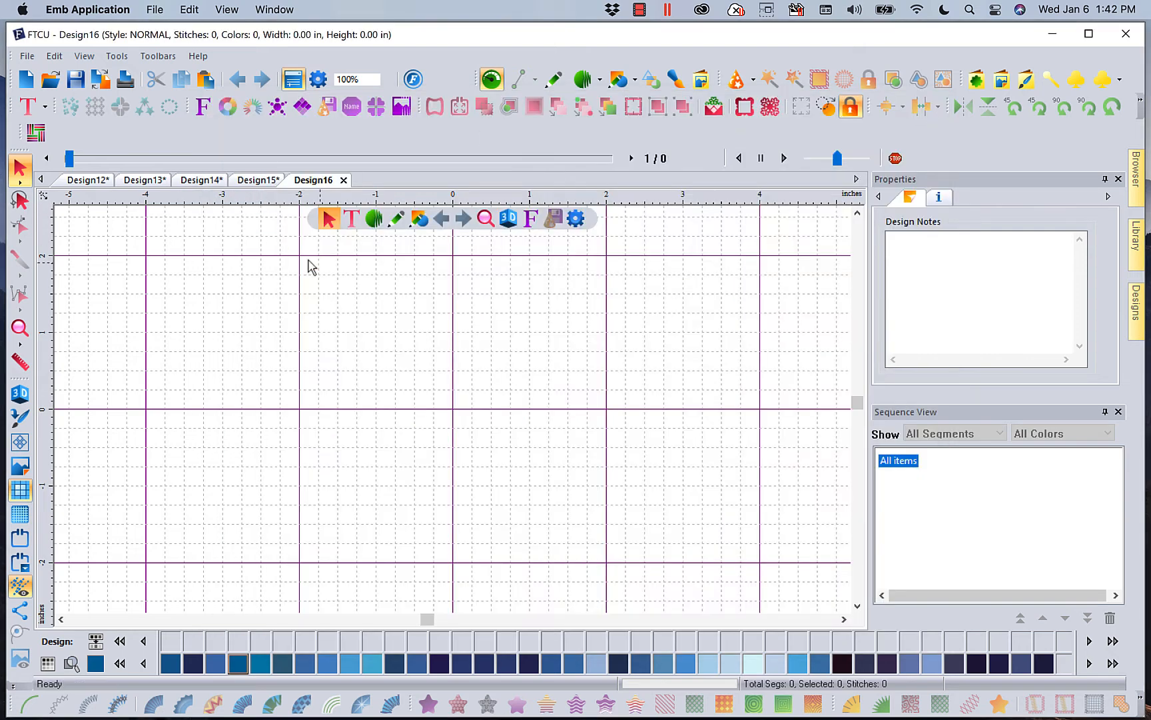
Step: Add a standard text object to the empty design and replace its wording with FLORIANI
{"action": "mouse_move", "coordinate": [355, 221]}
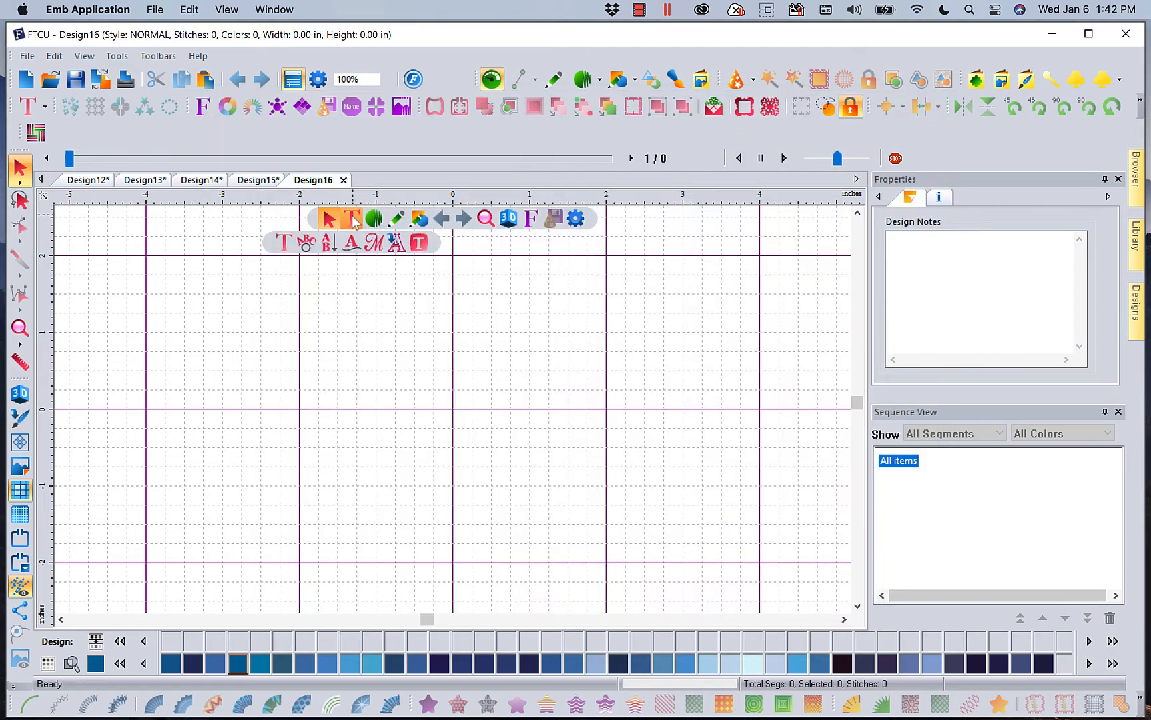
{"action": "left_click", "coordinate": [285, 243]}
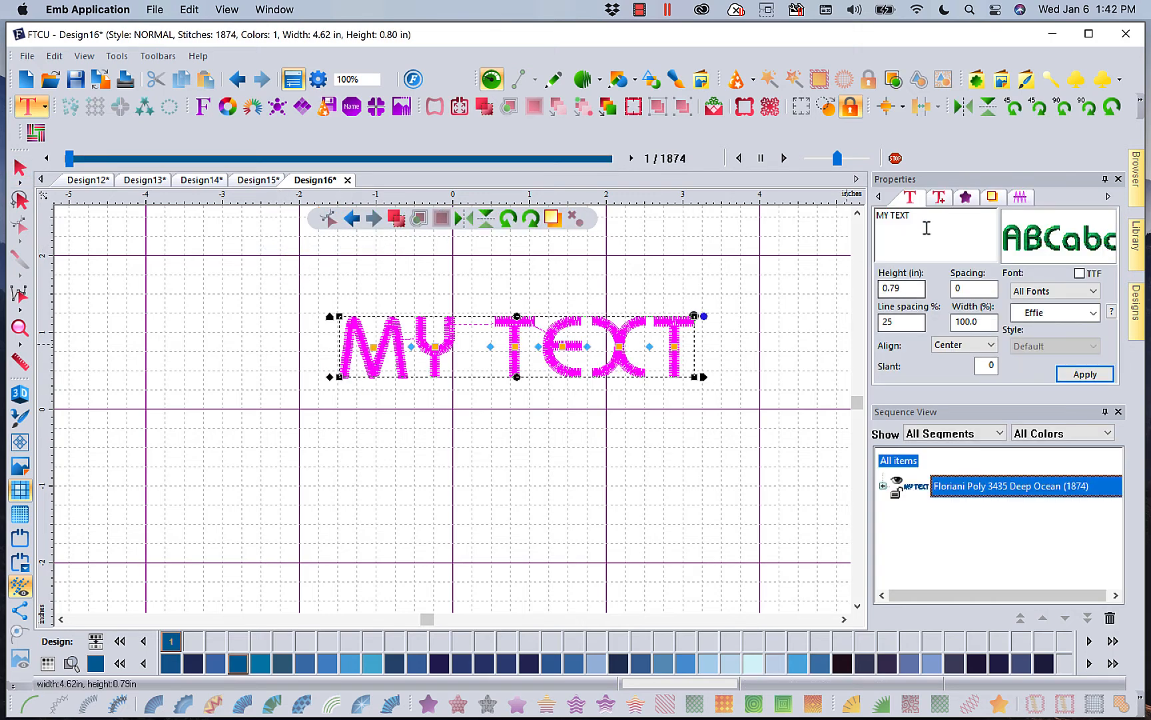
{"action": "left_click_drag", "start_coordinate": [926, 227], "coordinate": [786, 217]}
{"action": "type", "text": "F"}
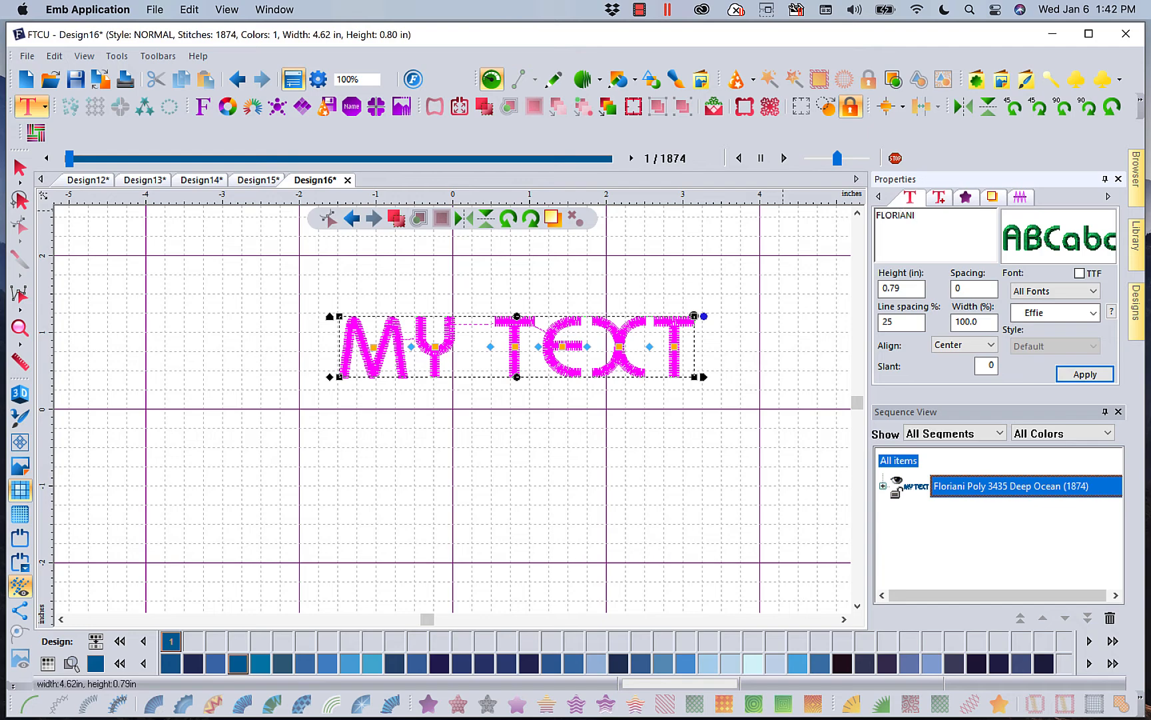
{"action": "type", "text": "LORIANI"}
Step: Apply the PC 31 font from the Stitch category to the FLORIANI lettering and bring the whole word into view
{"action": "left_click", "coordinate": [1093, 291]}
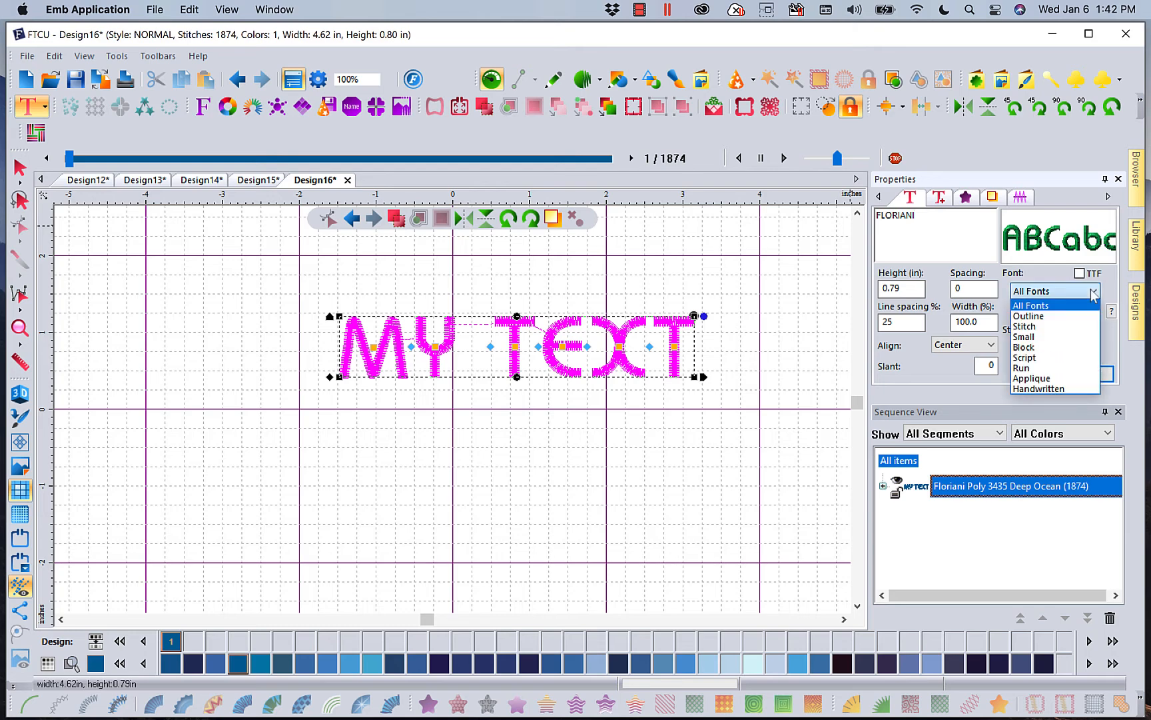
{"action": "left_click", "coordinate": [1047, 327]}
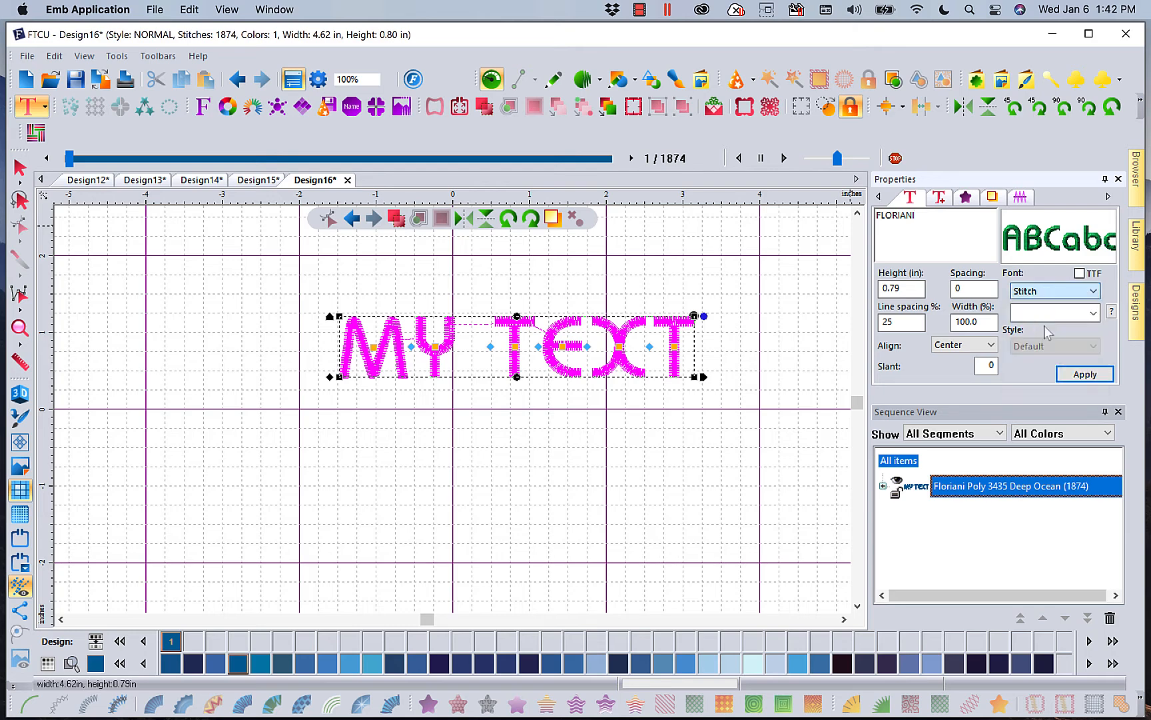
{"action": "left_click", "coordinate": [1094, 313]}
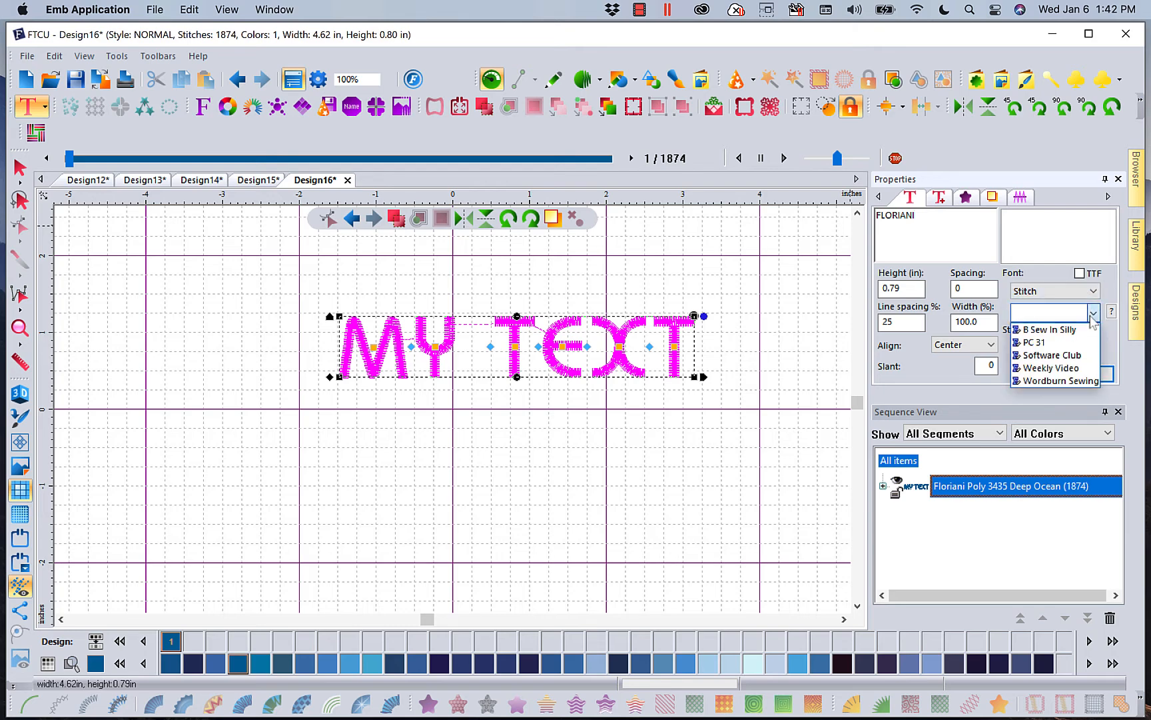
{"action": "left_click", "coordinate": [1044, 343]}
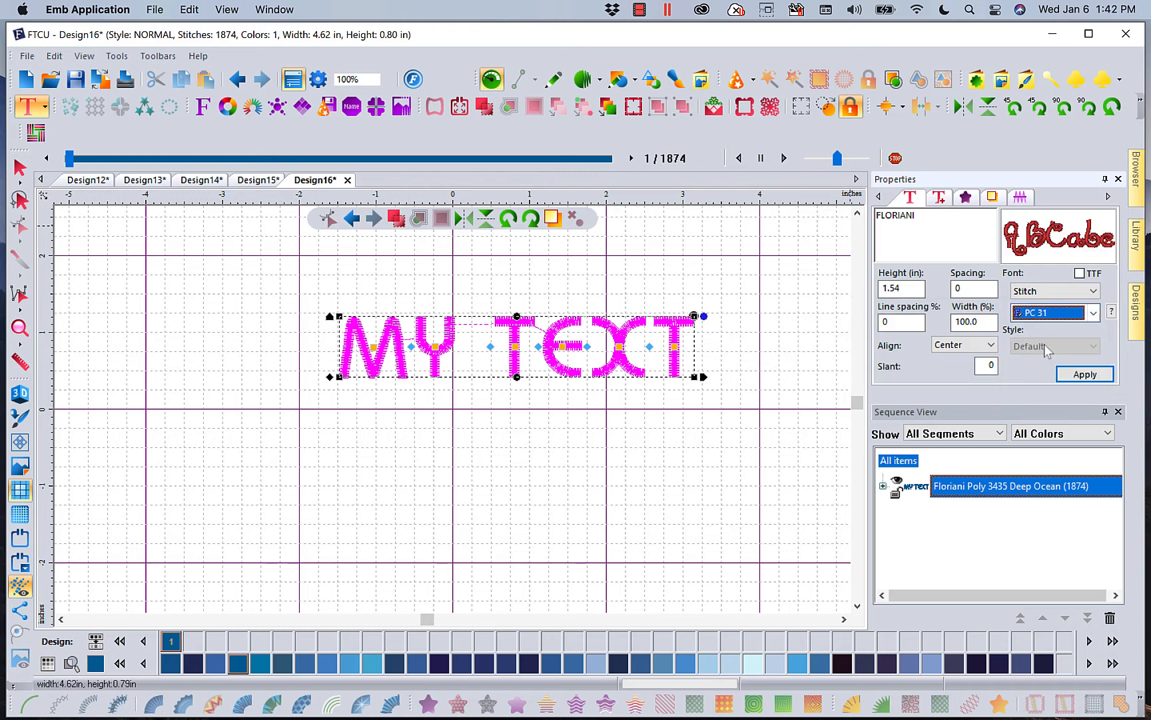
{"action": "left_click", "coordinate": [1082, 375]}
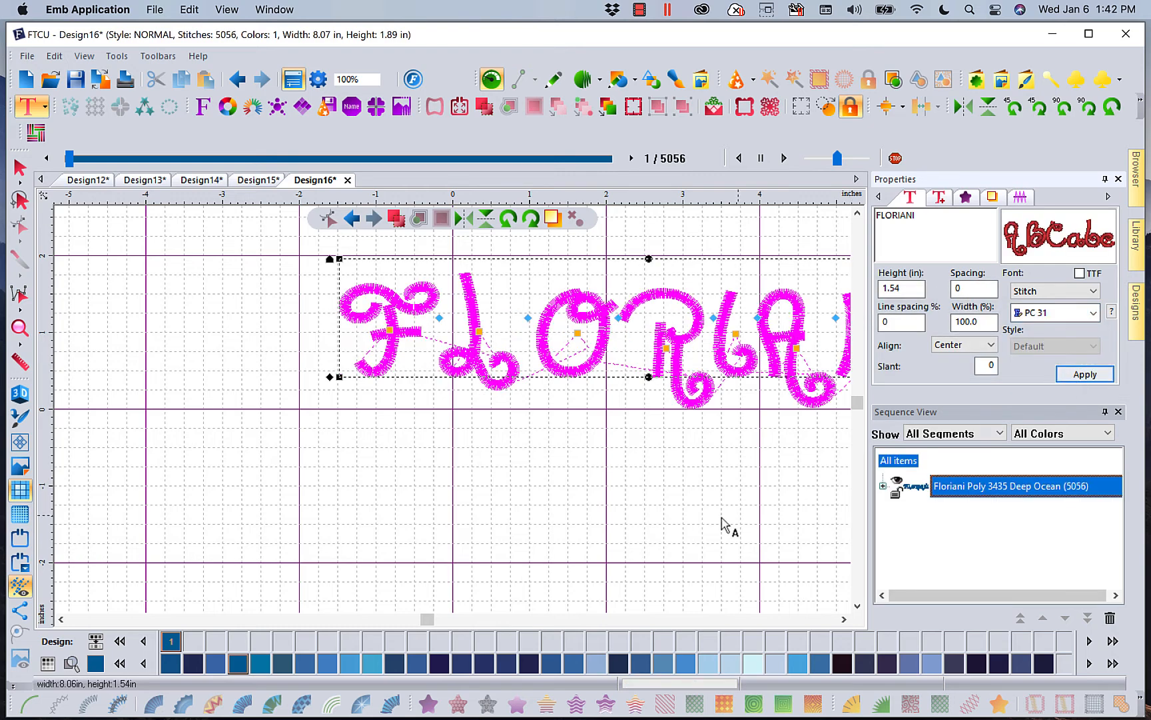
{"action": "left_click", "coordinate": [843, 619]}
{"action": "left_click", "coordinate": [843, 619]}
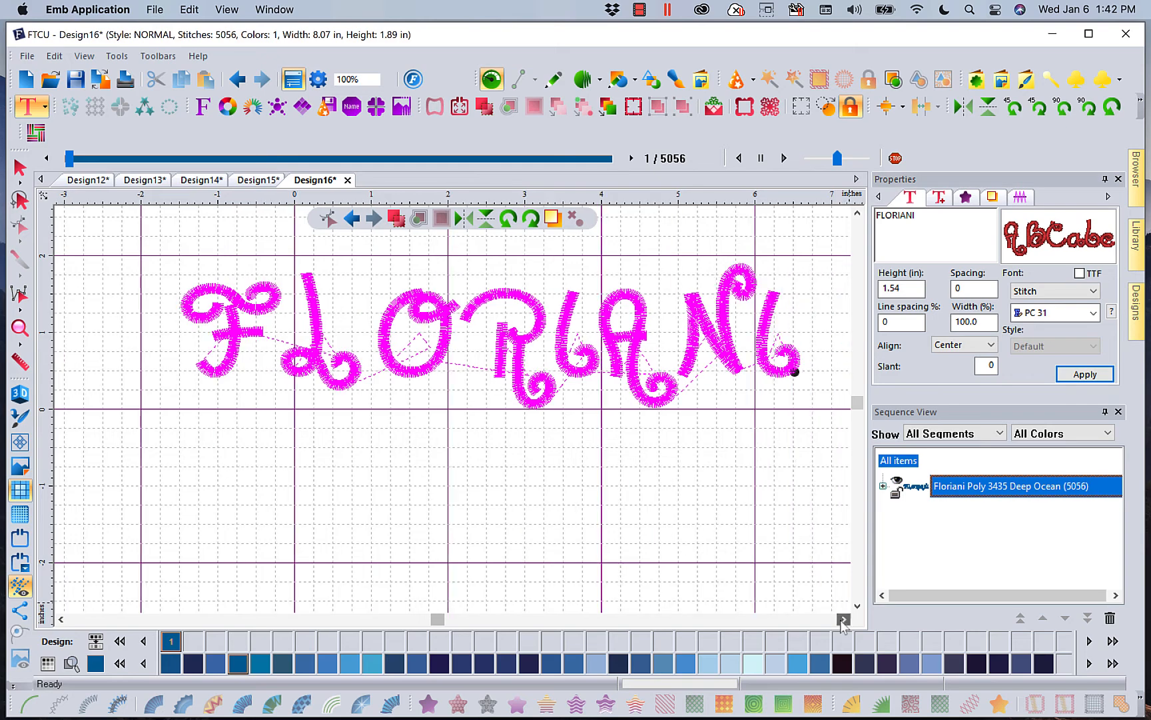
Step: Change the lettering's wording from all capitals to Floriani in mixed case and apply it
{"action": "left_click", "coordinate": [844, 619]}
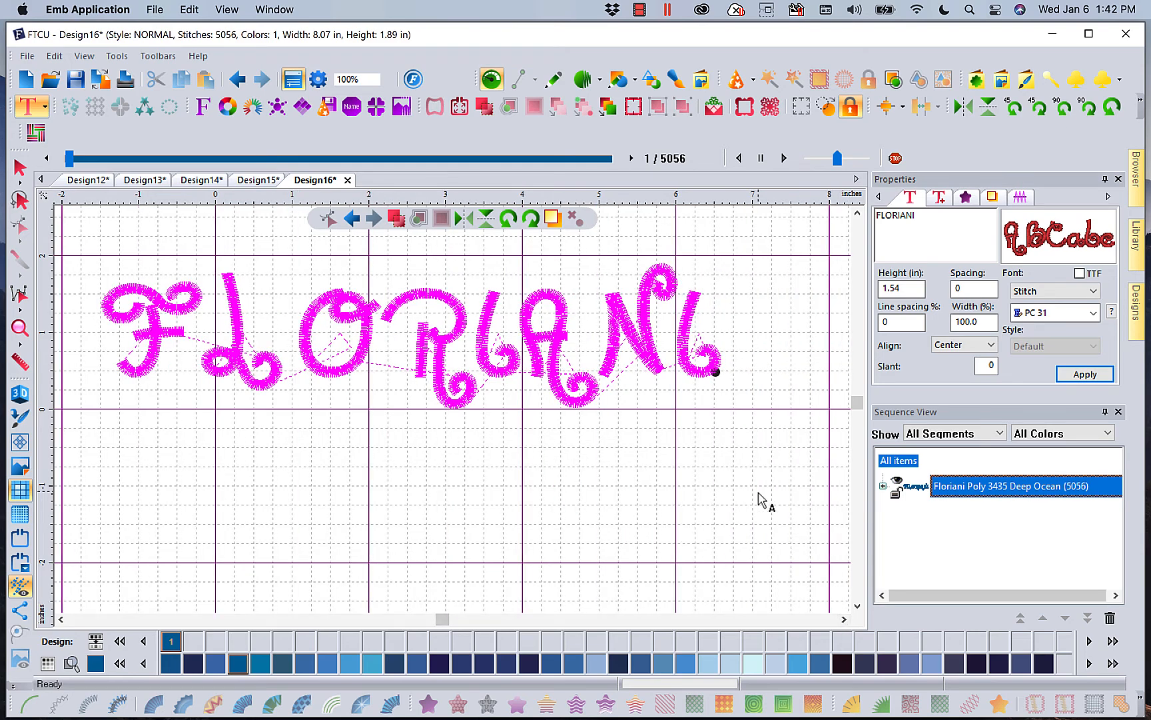
{"action": "left_click", "coordinate": [577, 397]}
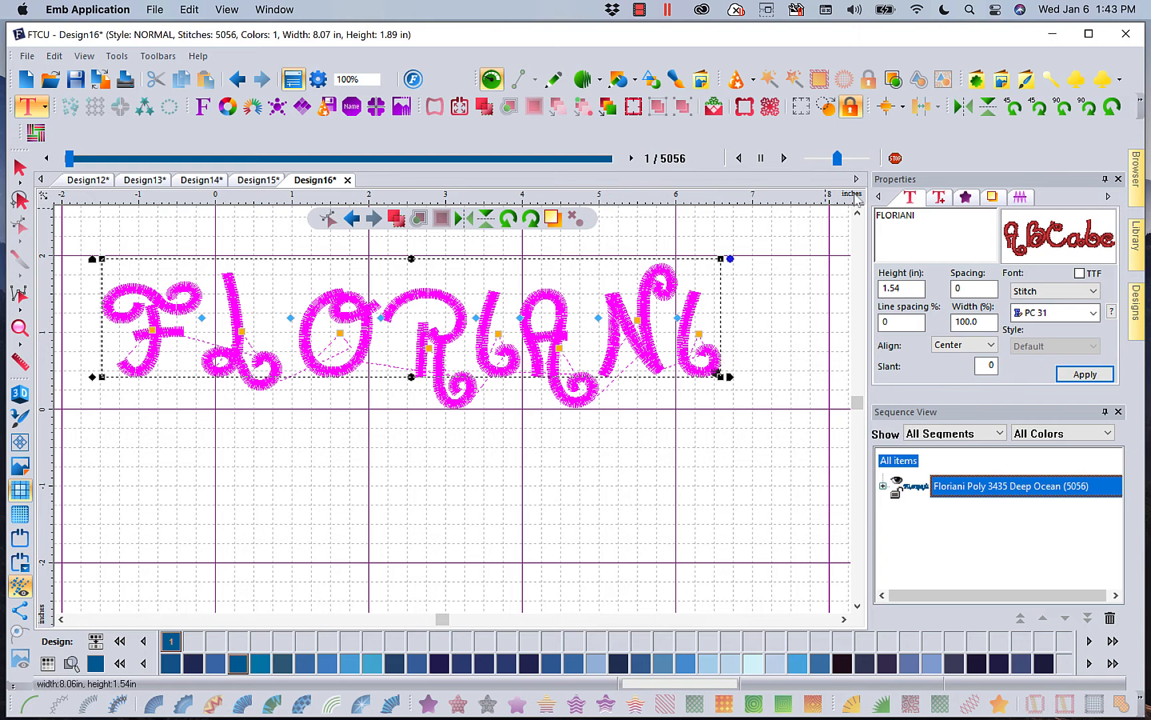
{"action": "left_click", "coordinate": [923, 217]}
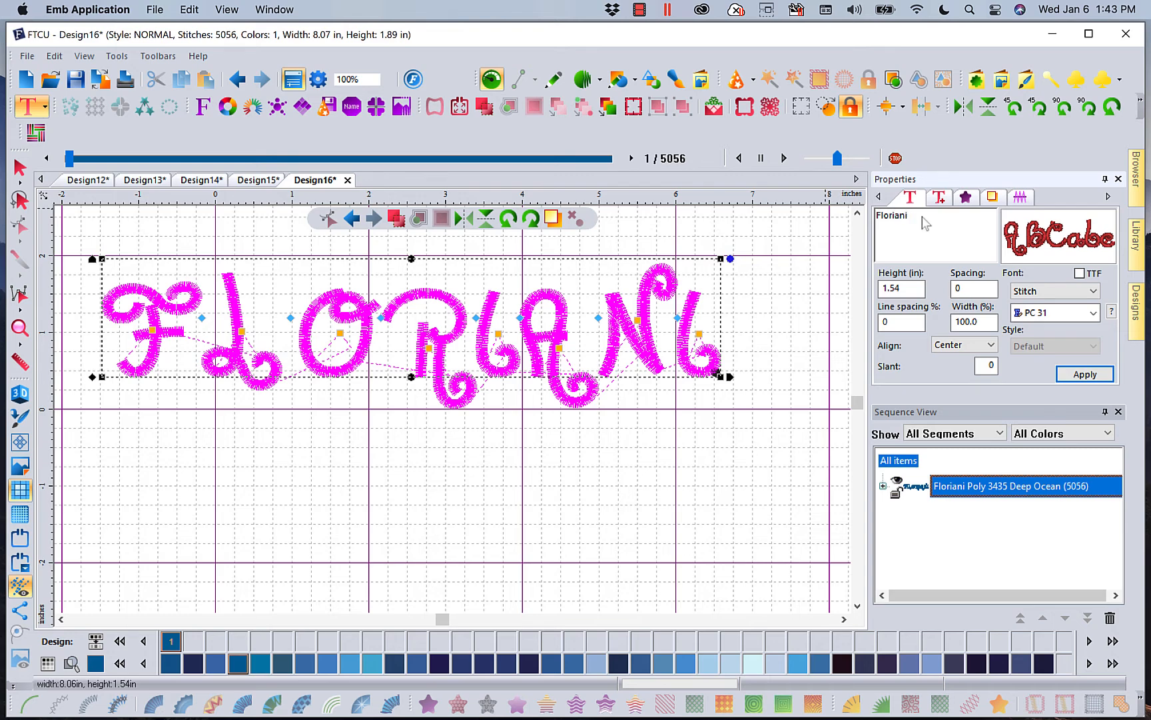
{"action": "left_click", "coordinate": [1078, 376]}
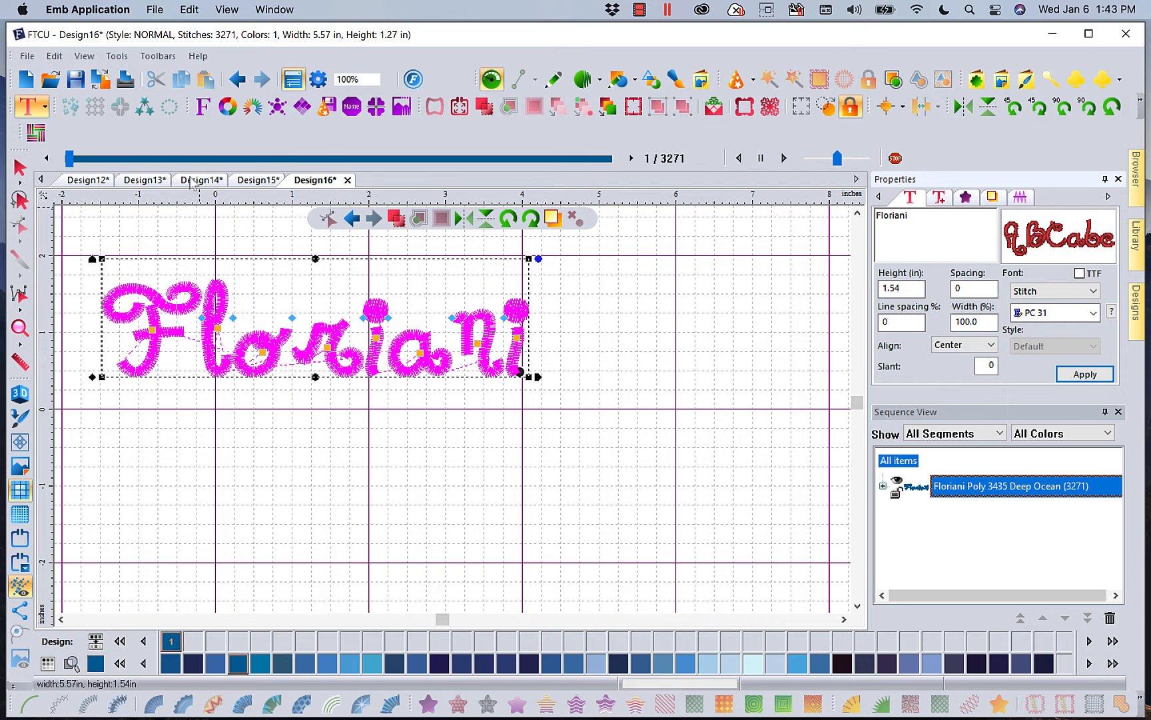
Step: Open Font Importer again
{"action": "left_click", "coordinate": [118, 56]}
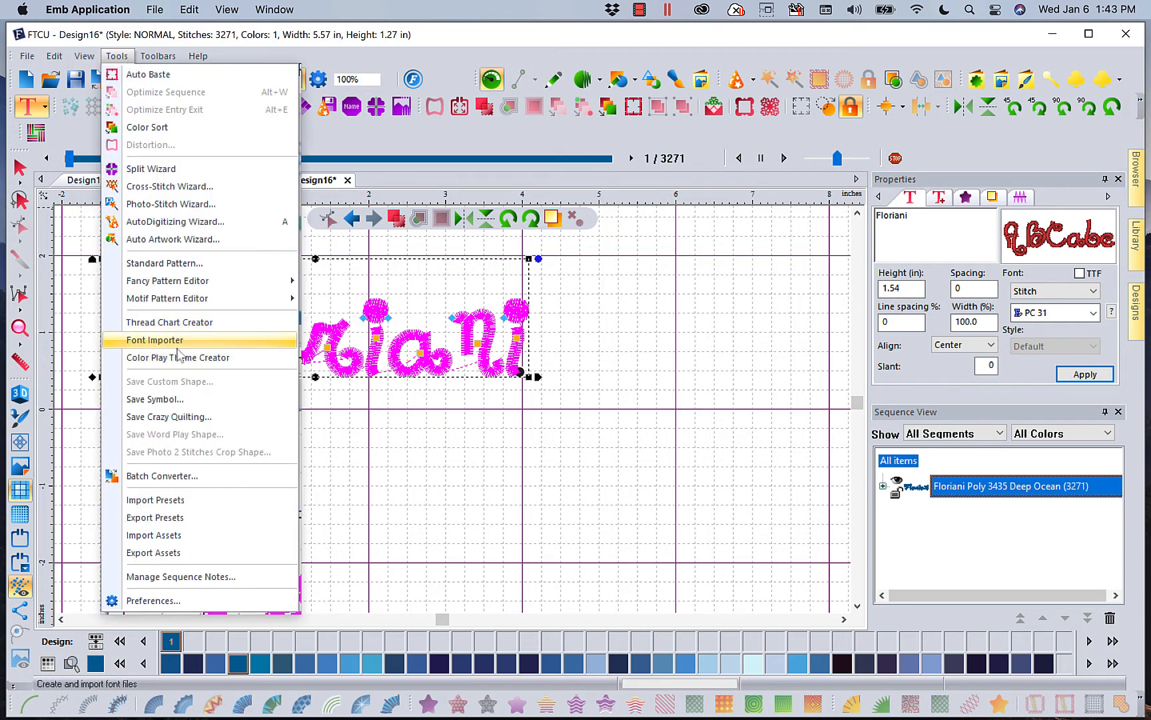
{"action": "left_click", "coordinate": [155, 341]}
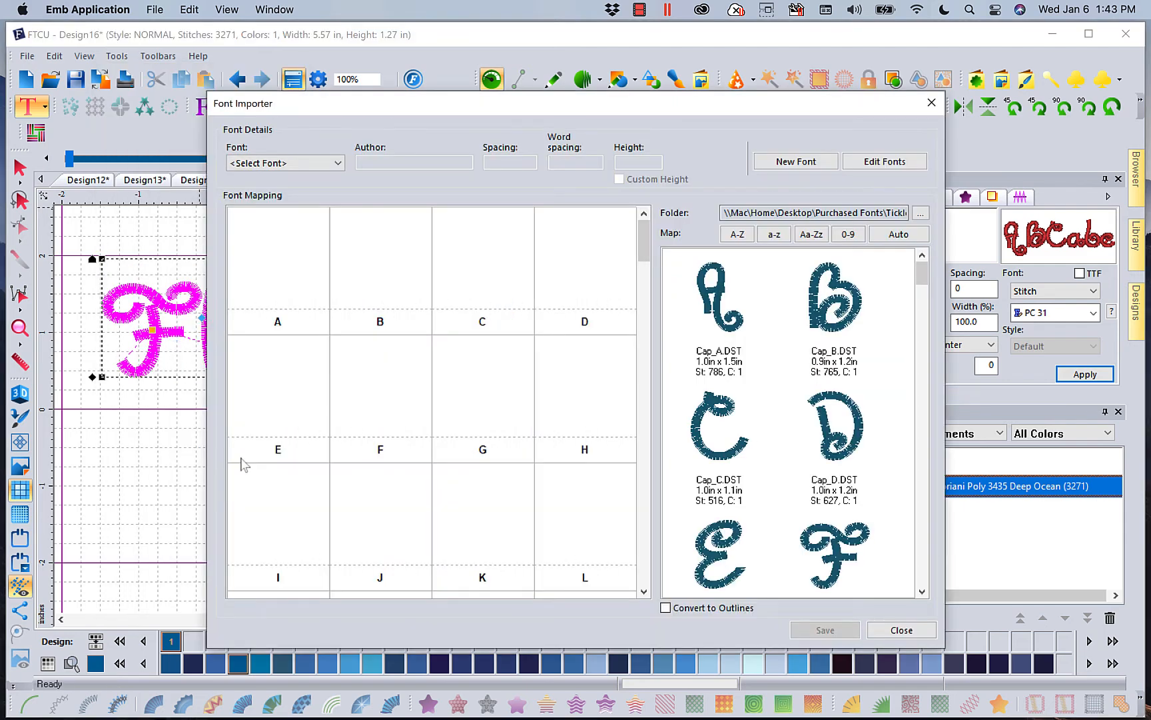
{"action": "left_click", "coordinate": [868, 164]}
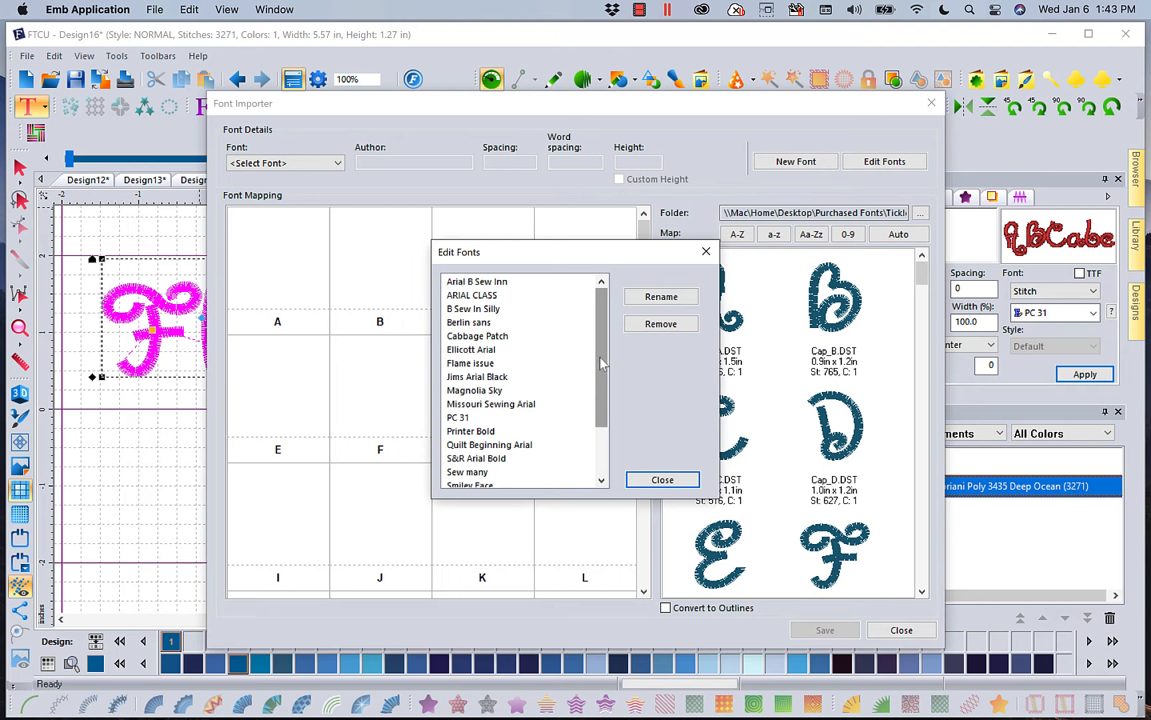
{"action": "left_click", "coordinate": [471, 421]}
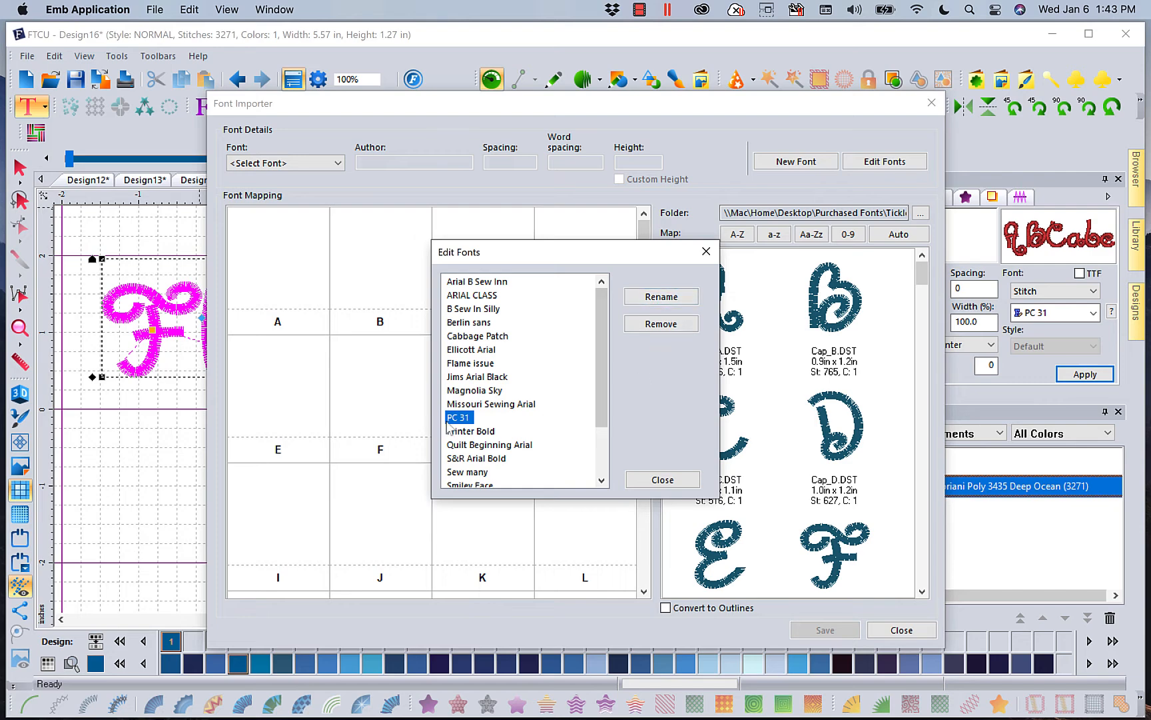
{"action": "left_click", "coordinate": [457, 417]}
{"action": "double_click", "coordinate": [457, 417]}
{"action": "left_click", "coordinate": [663, 480]}
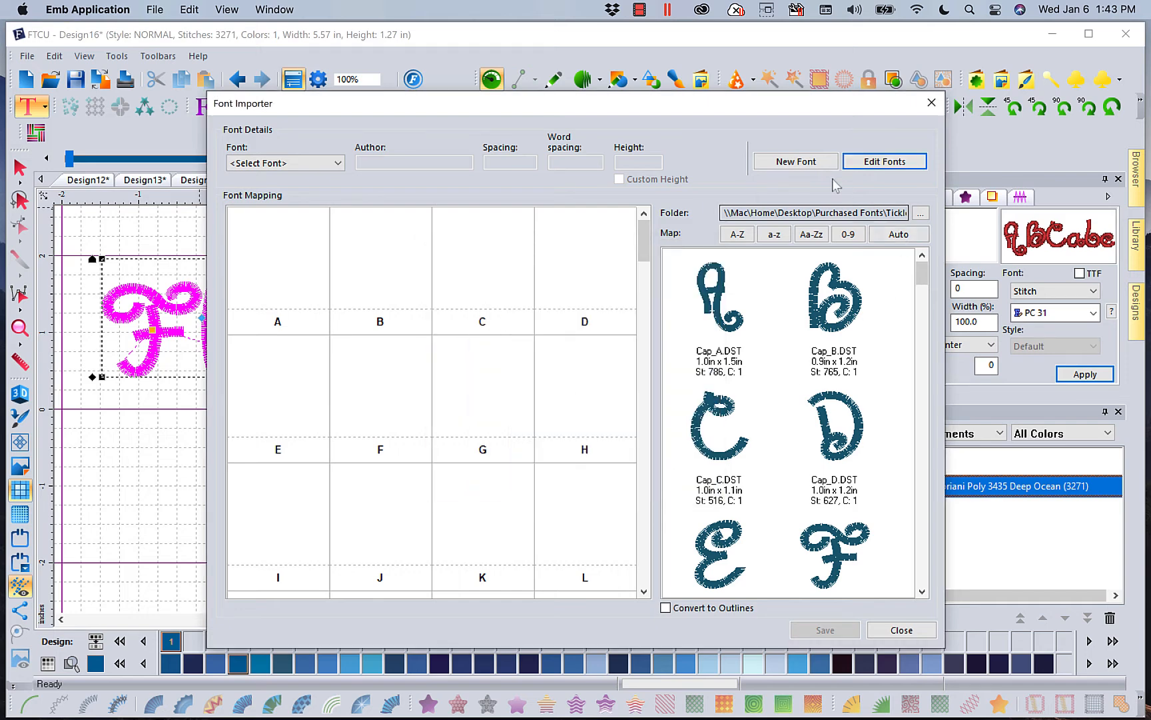
Step: Load the PC 31 font for editing and lower its lowercase n and m to a baseline offset of about -72.7 each
{"action": "left_click", "coordinate": [338, 164]}
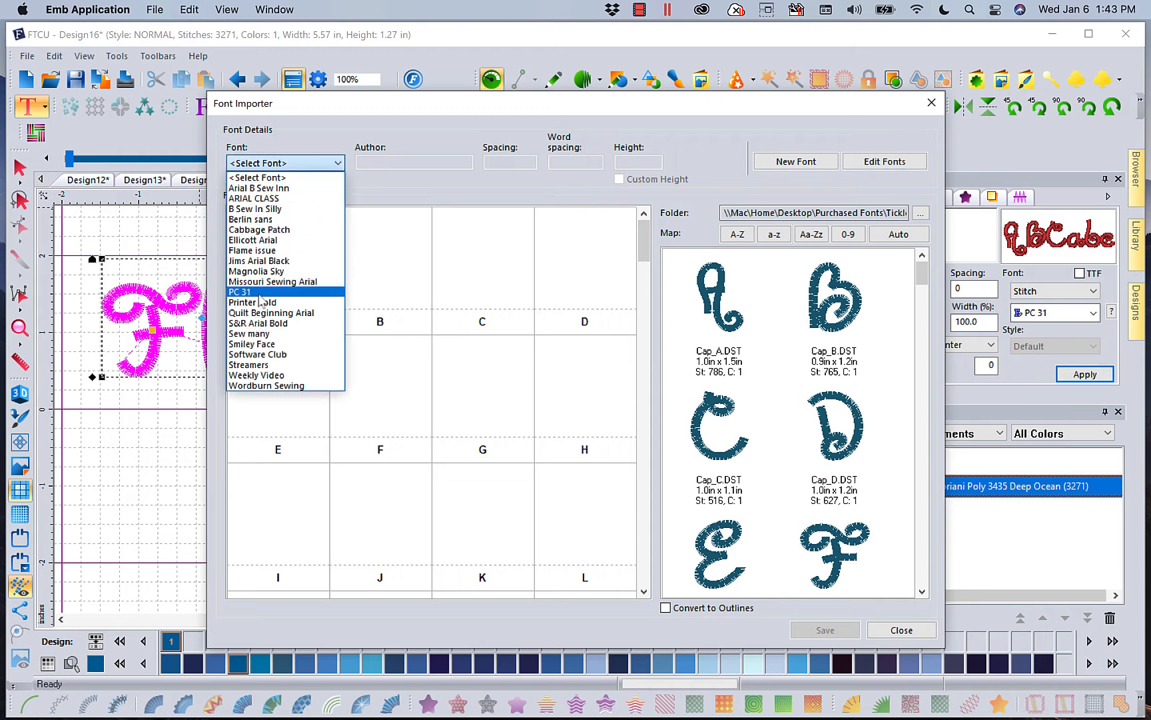
{"action": "left_click", "coordinate": [258, 292]}
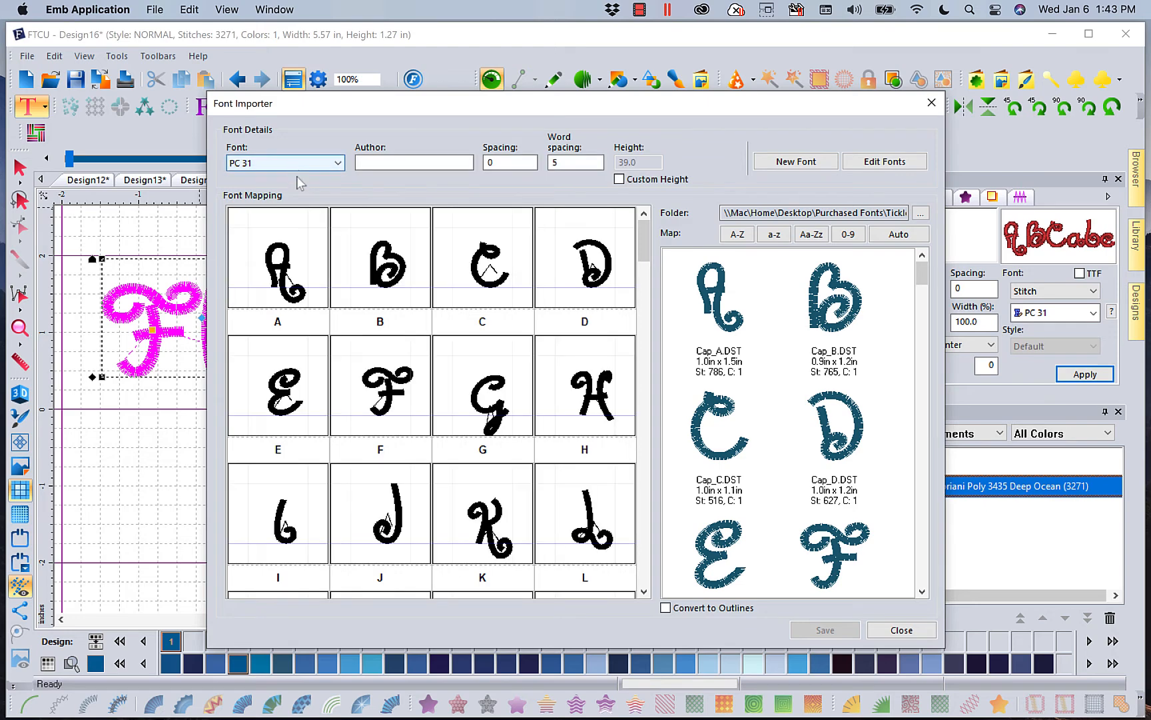
{"action": "left_click_drag", "start_coordinate": [644, 262], "coordinate": [646, 359]}
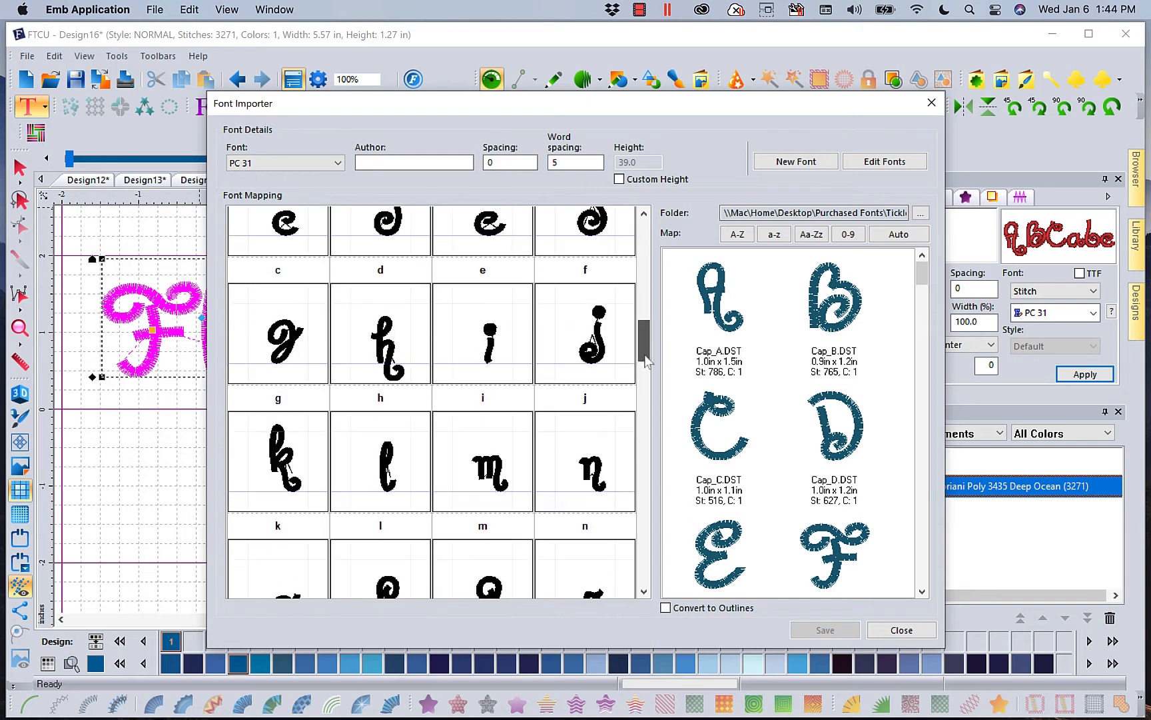
{"action": "left_click", "coordinate": [591, 476]}
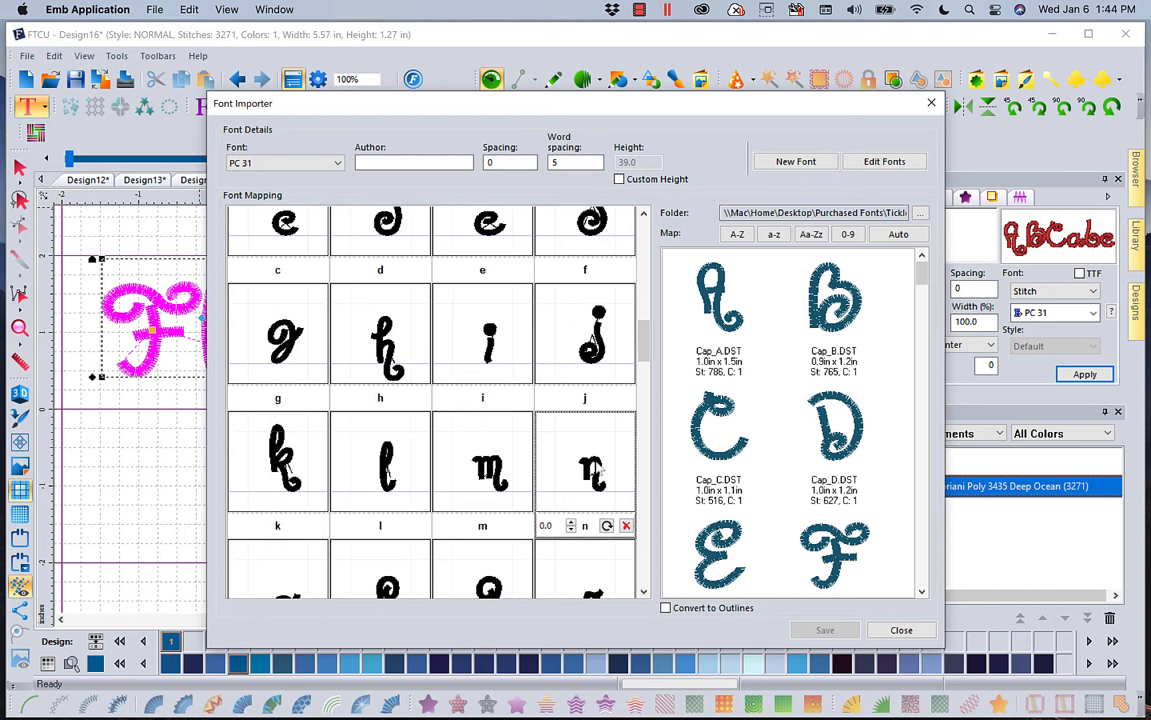
{"action": "left_click_drag", "start_coordinate": [606, 466], "coordinate": [606, 481]}
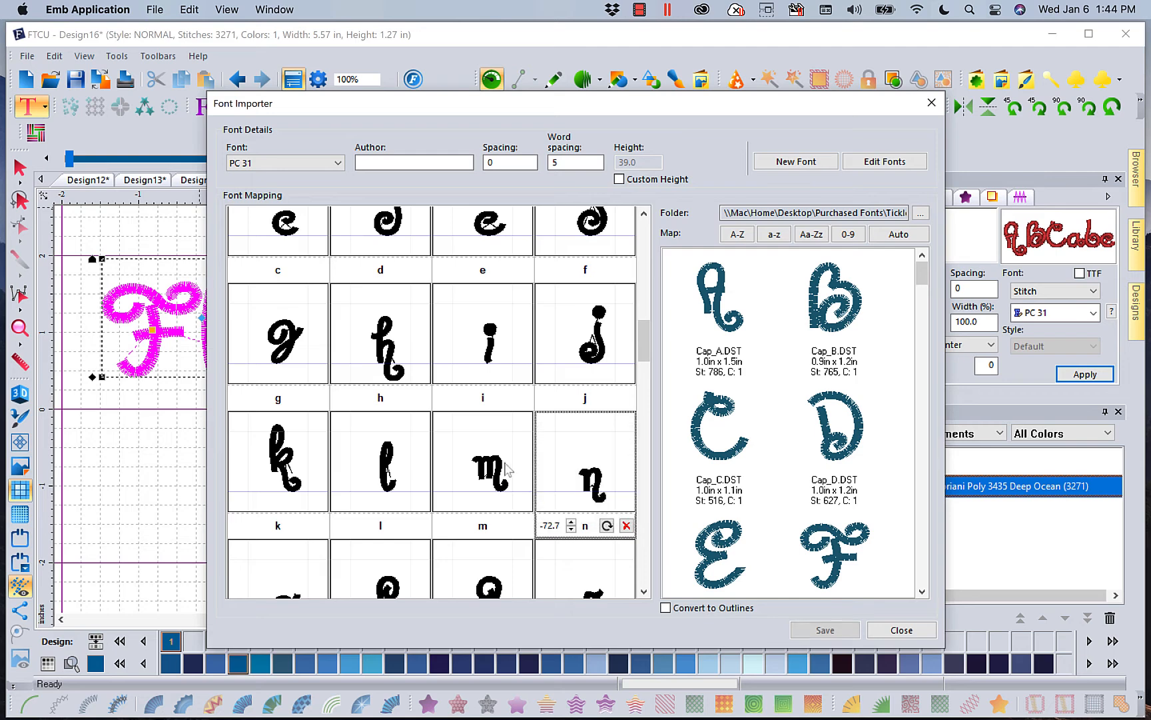
{"action": "left_click", "coordinate": [493, 474]}
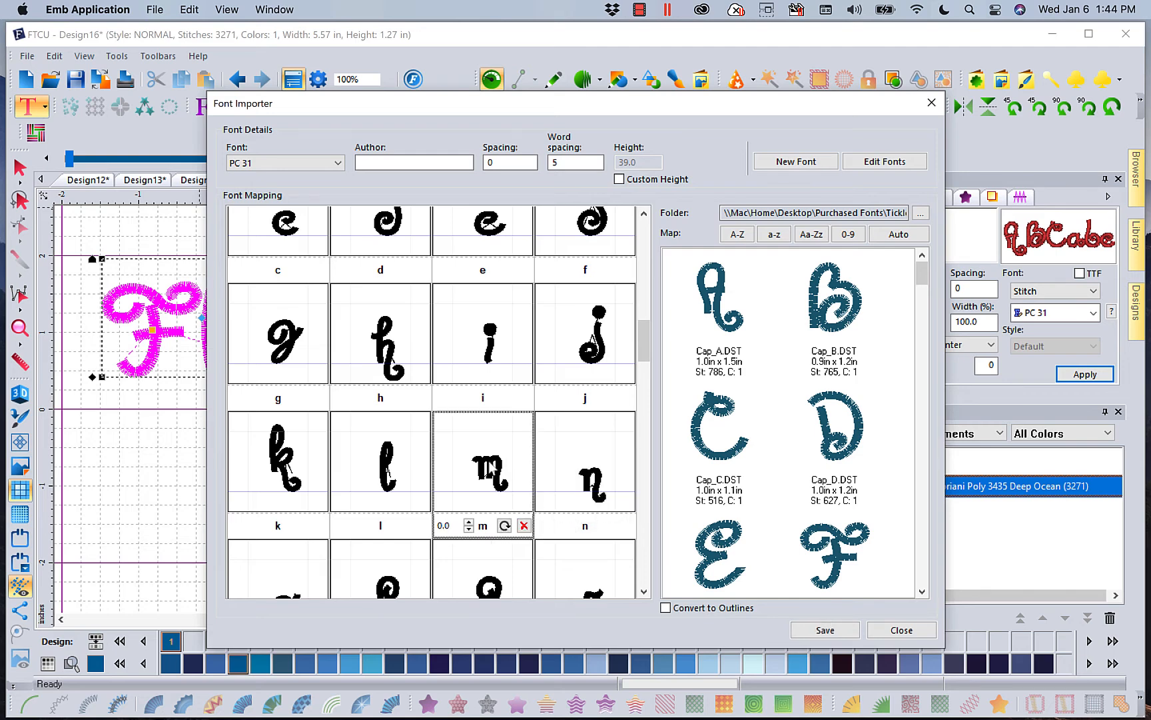
{"action": "left_click_drag", "start_coordinate": [489, 470], "coordinate": [490, 477]}
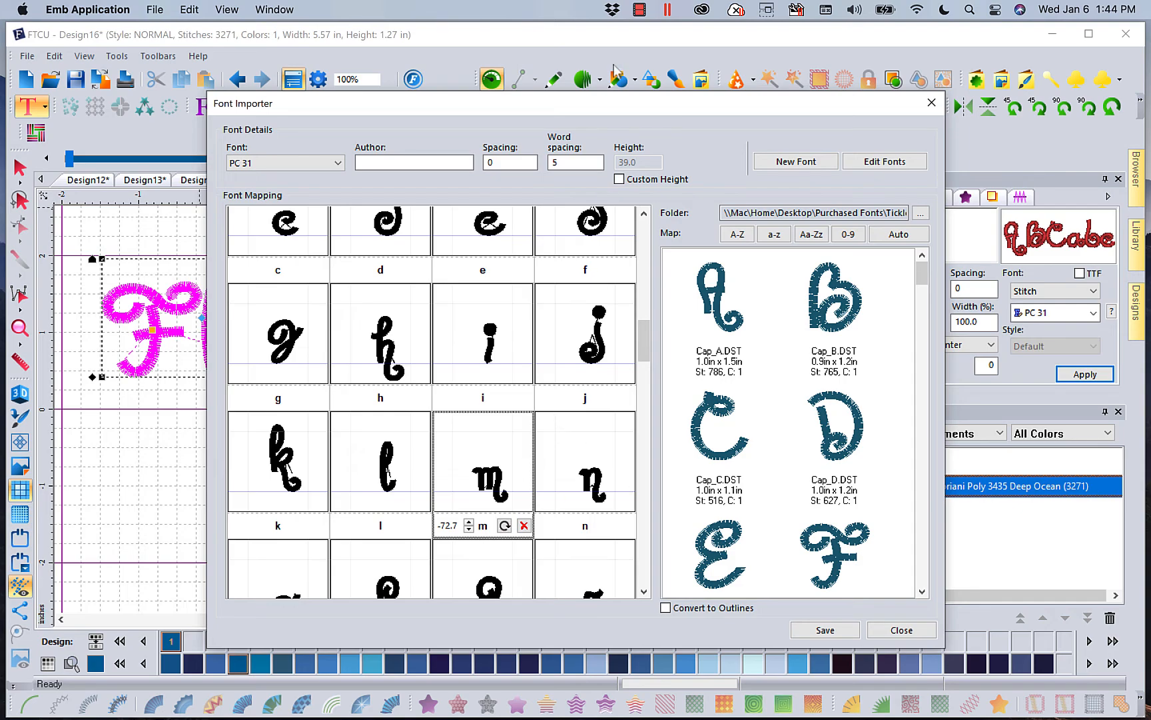
Step: Lower the lowercase r to a baseline offset of about -41.5
{"action": "left_click_drag", "start_coordinate": [596, 100], "coordinate": [539, 57]}
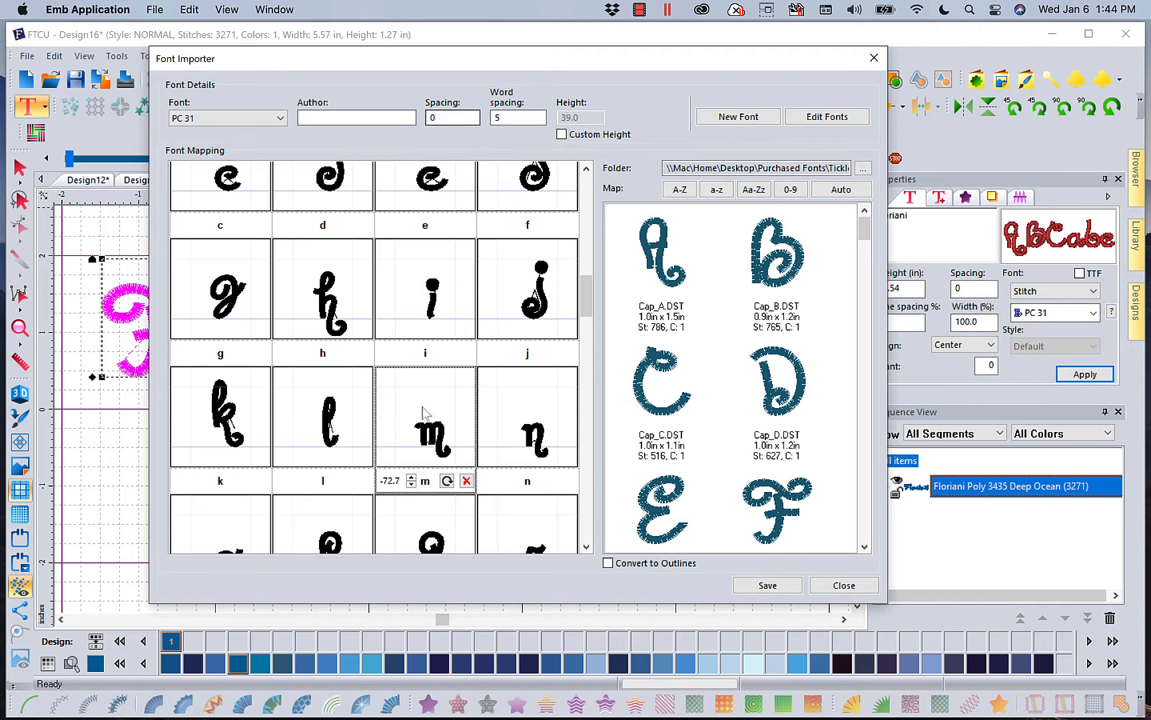
{"action": "left_click", "coordinate": [586, 547]}
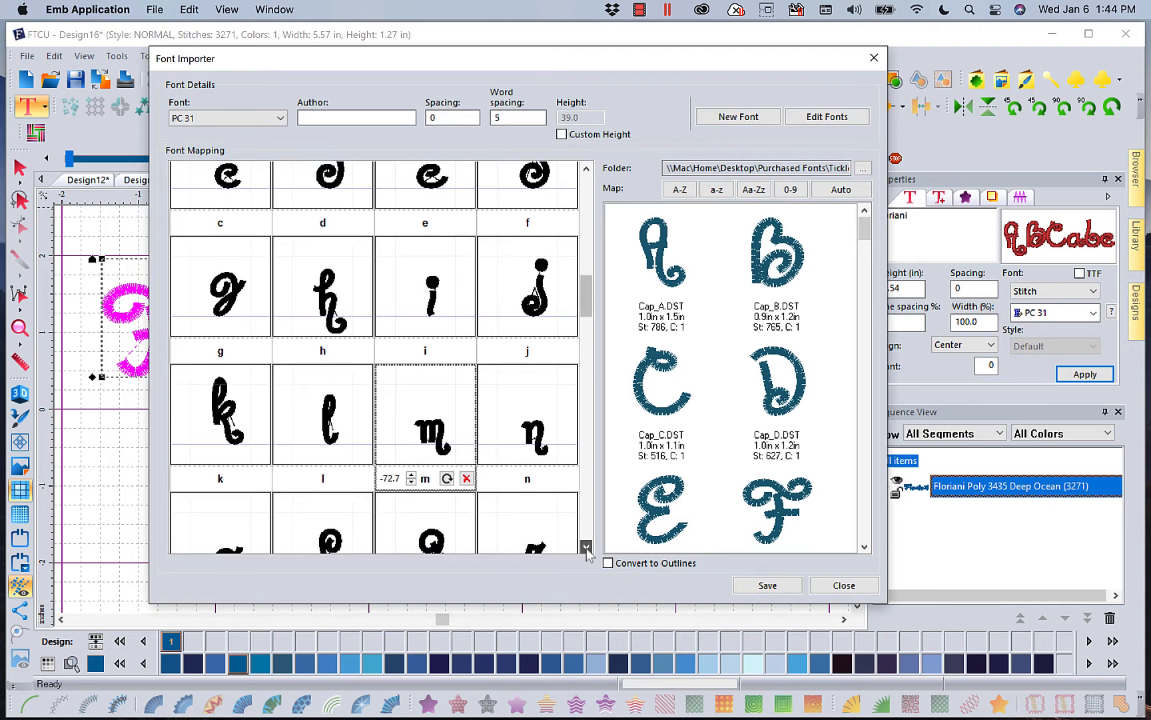
{"action": "left_click_drag", "start_coordinate": [588, 308], "coordinate": [589, 334]}
{"action": "left_click", "coordinate": [541, 253]}
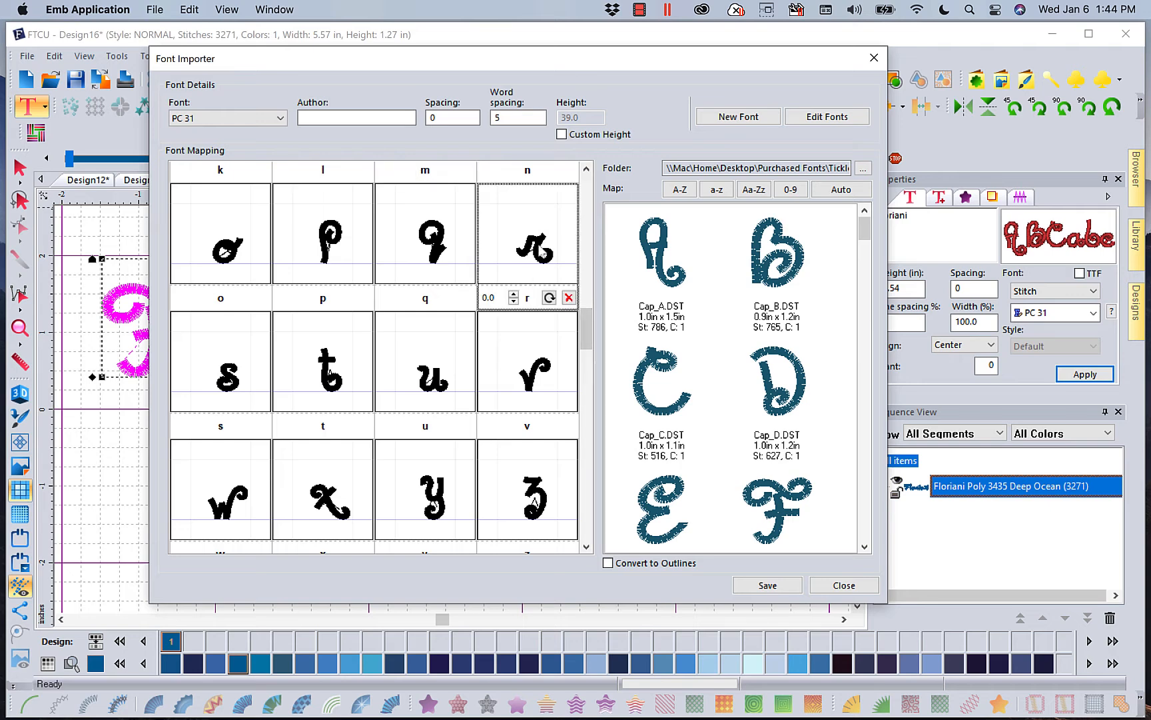
{"action": "left_click_drag", "start_coordinate": [542, 251], "coordinate": [526, 370]}
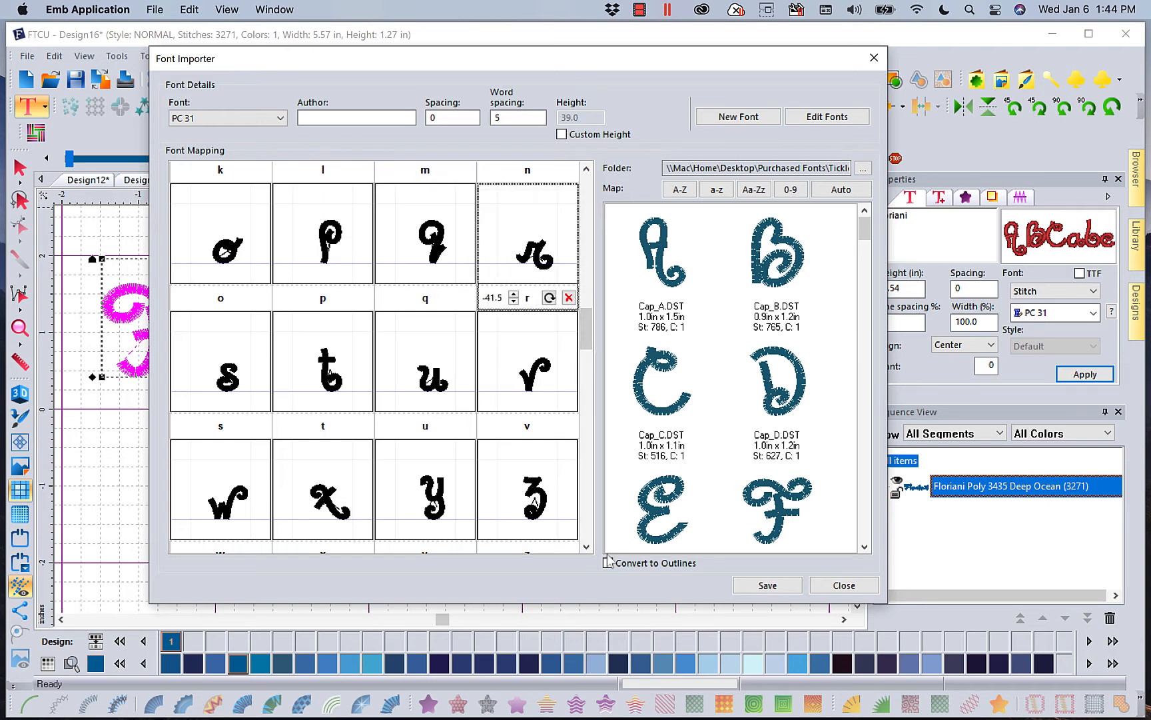
Step: Save the edited PC 31 font and regenerate the Floriani lettering with it
{"action": "left_click", "coordinate": [764, 583]}
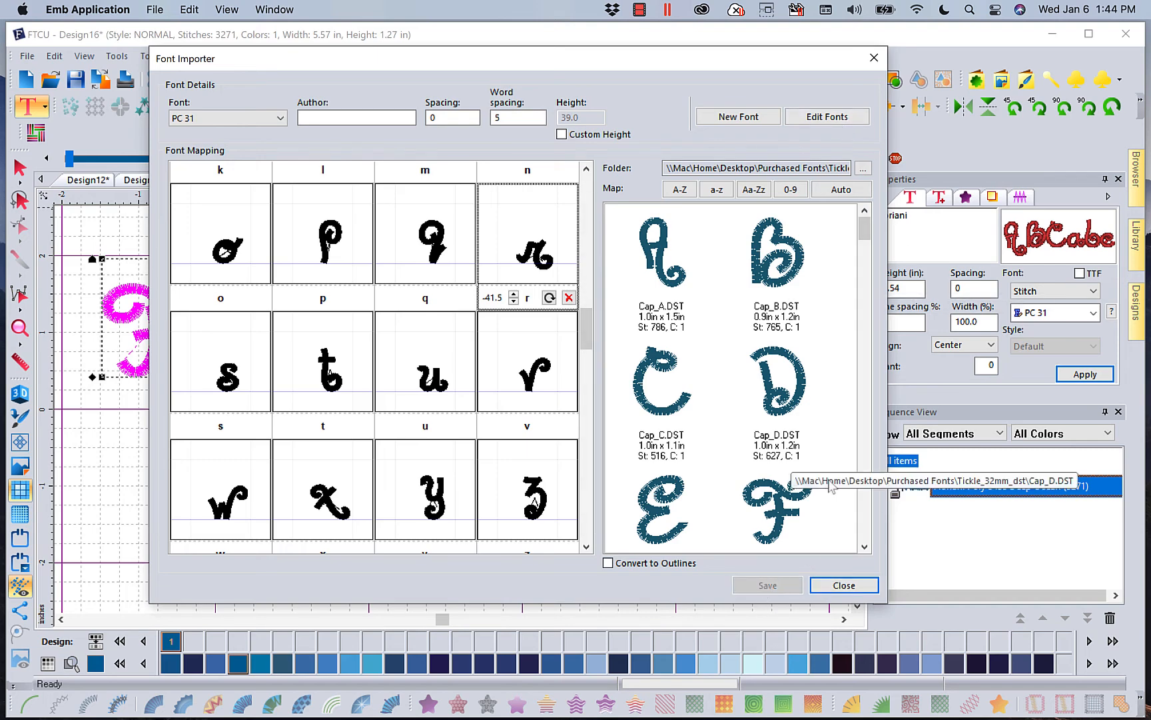
{"action": "left_click", "coordinate": [841, 585]}
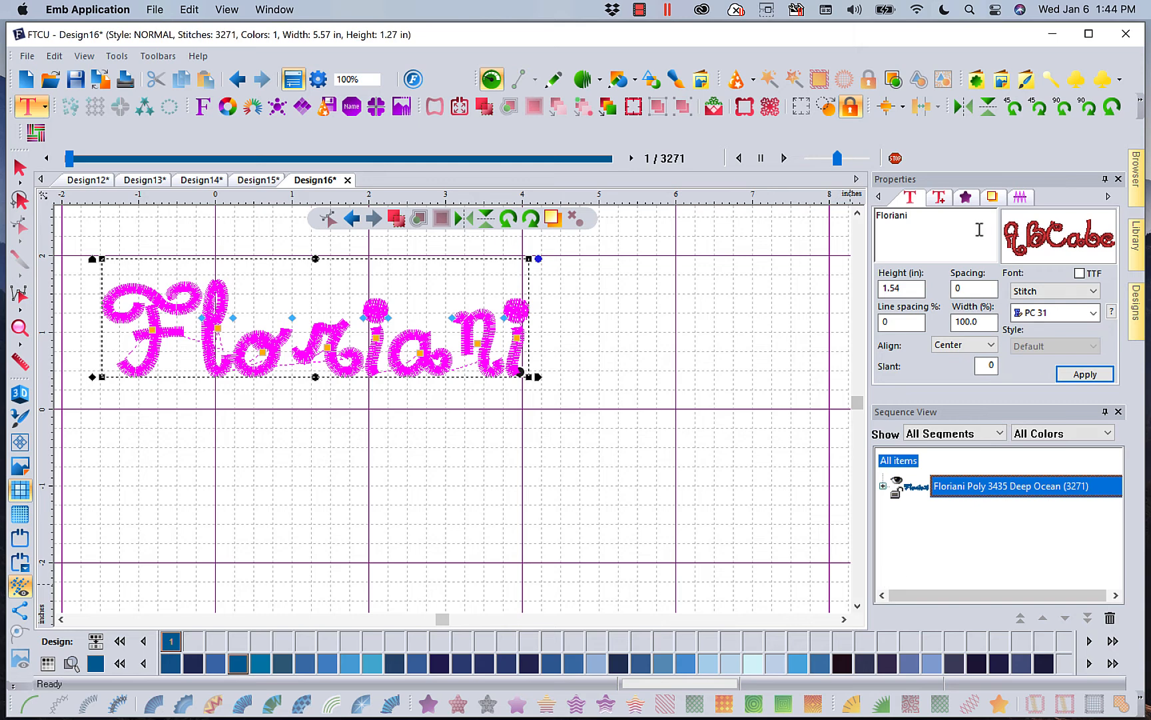
{"action": "left_click", "coordinate": [1083, 374]}
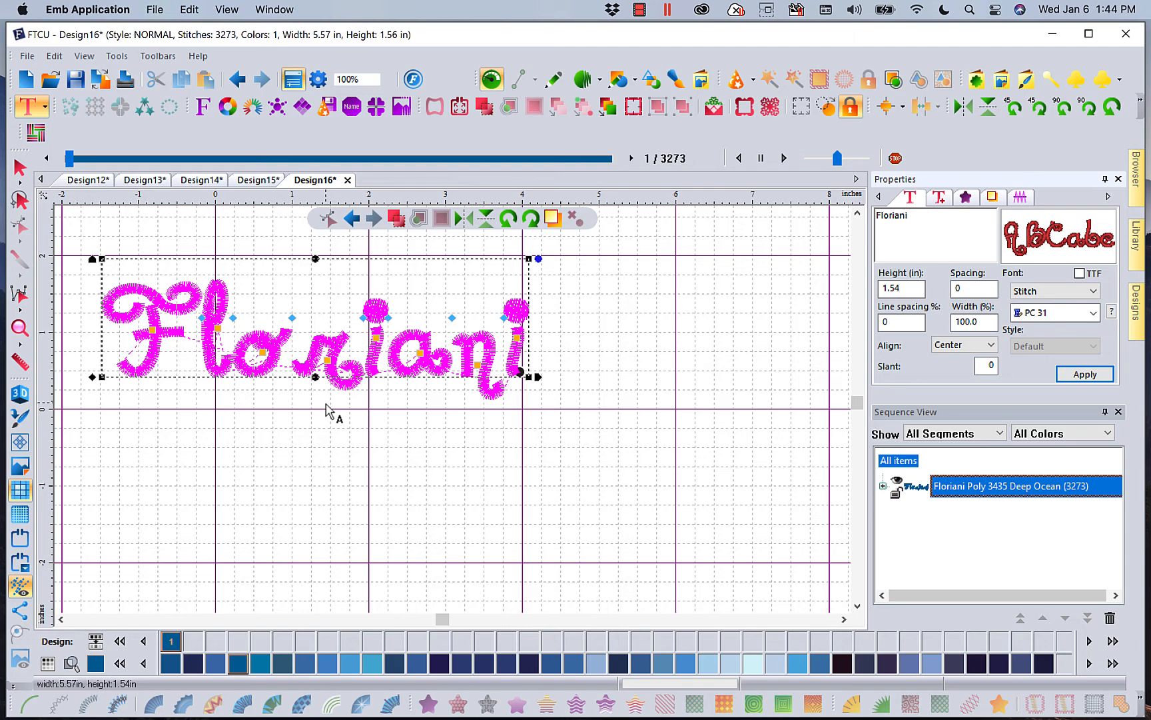
Step: Create a new design, place a text object in it and replace its wording with a capital R
{"action": "left_click", "coordinate": [26, 80]}
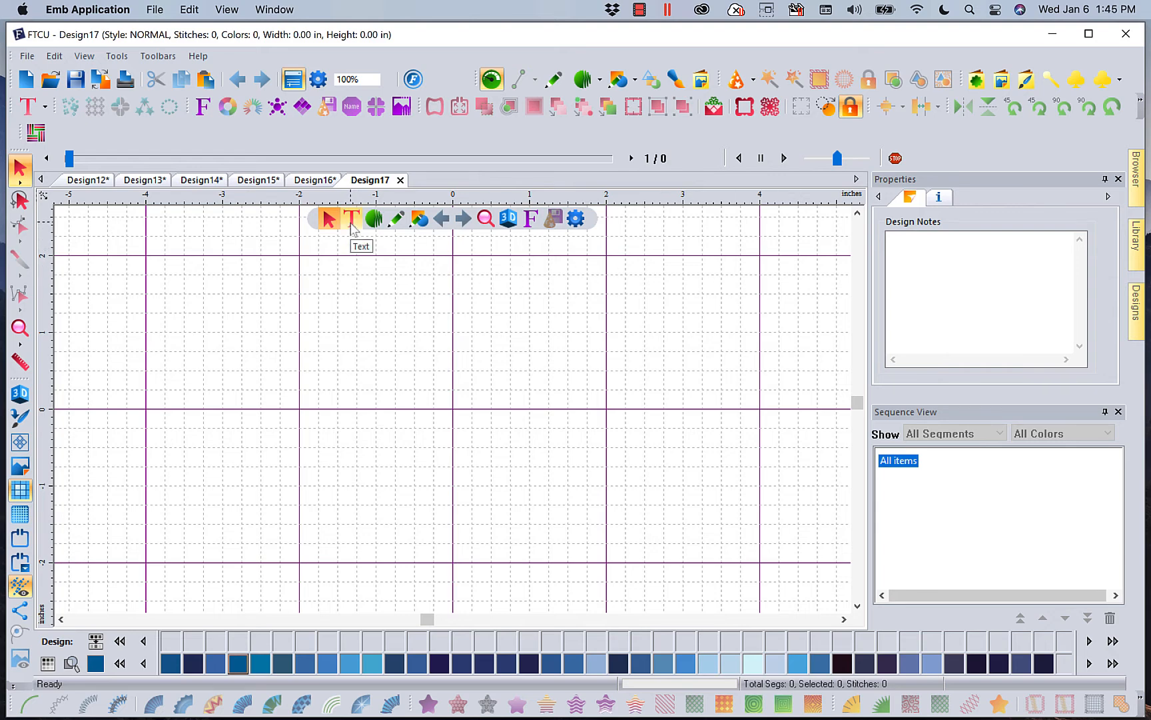
{"action": "mouse_move", "coordinate": [351, 226]}
{"action": "left_click", "coordinate": [284, 243]}
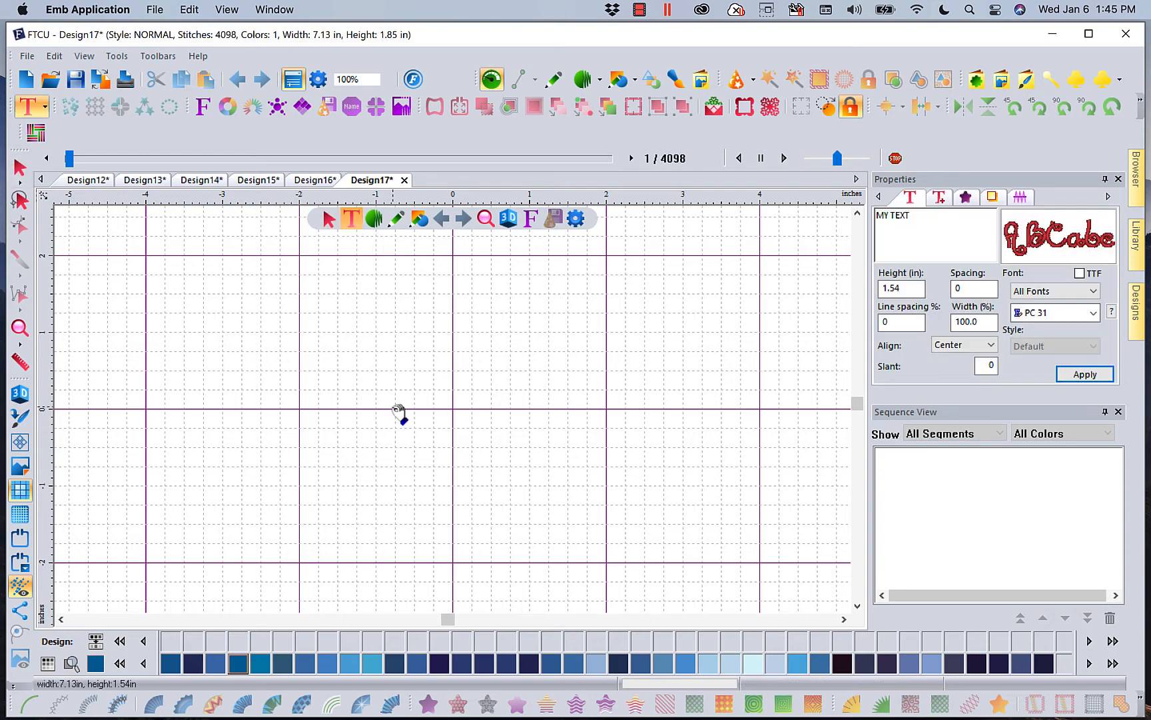
{"action": "left_click", "coordinate": [941, 231]}
{"action": "key", "text": "ctrl+a"}
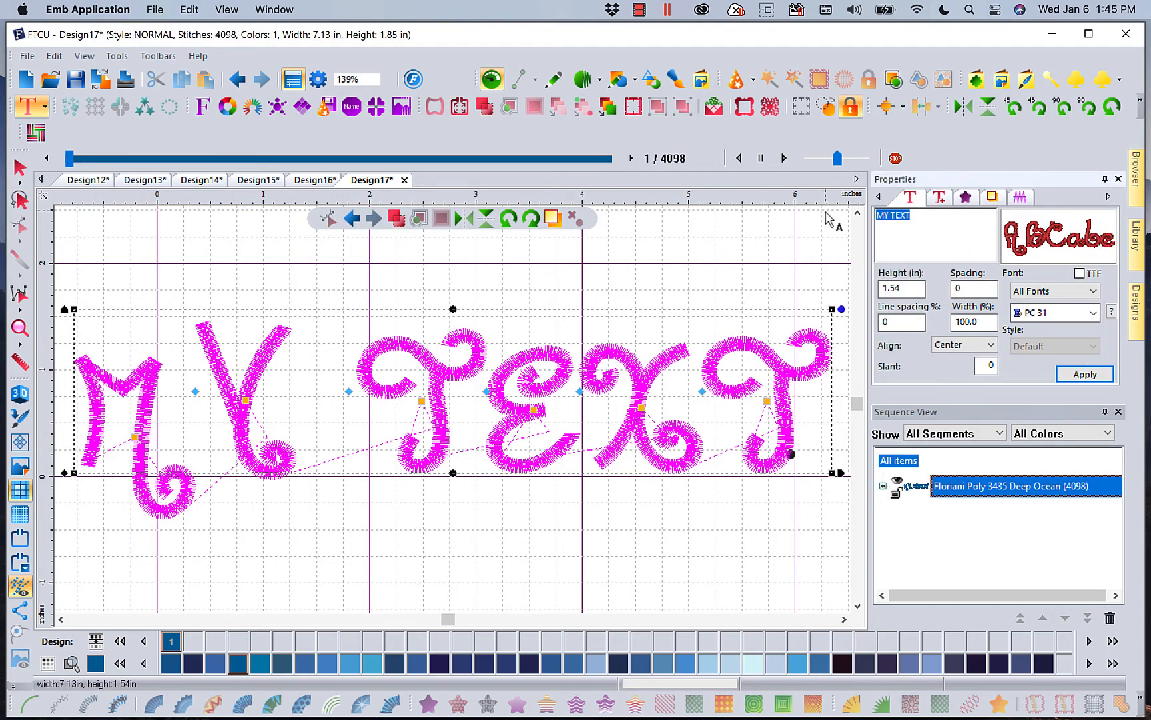
{"action": "type", "text": "R"}
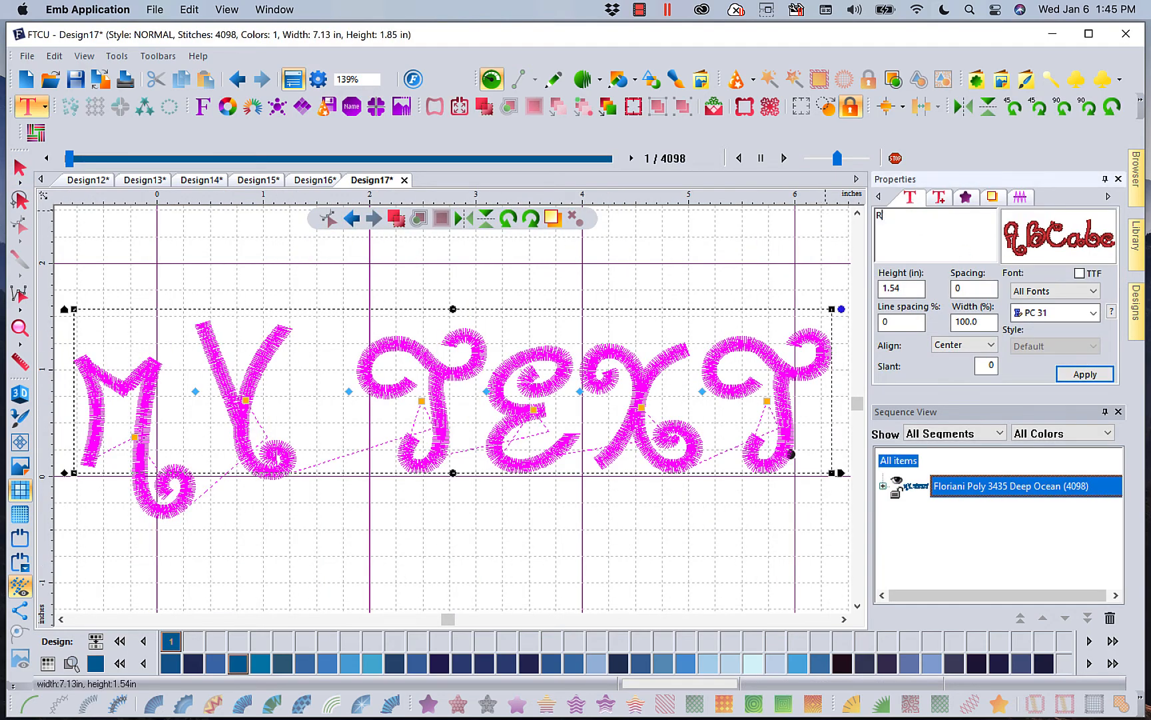
Step: Apply the Manor font to the R at a height of 4 inches, then fit it in view and deselect it
{"action": "left_click", "coordinate": [1094, 312]}
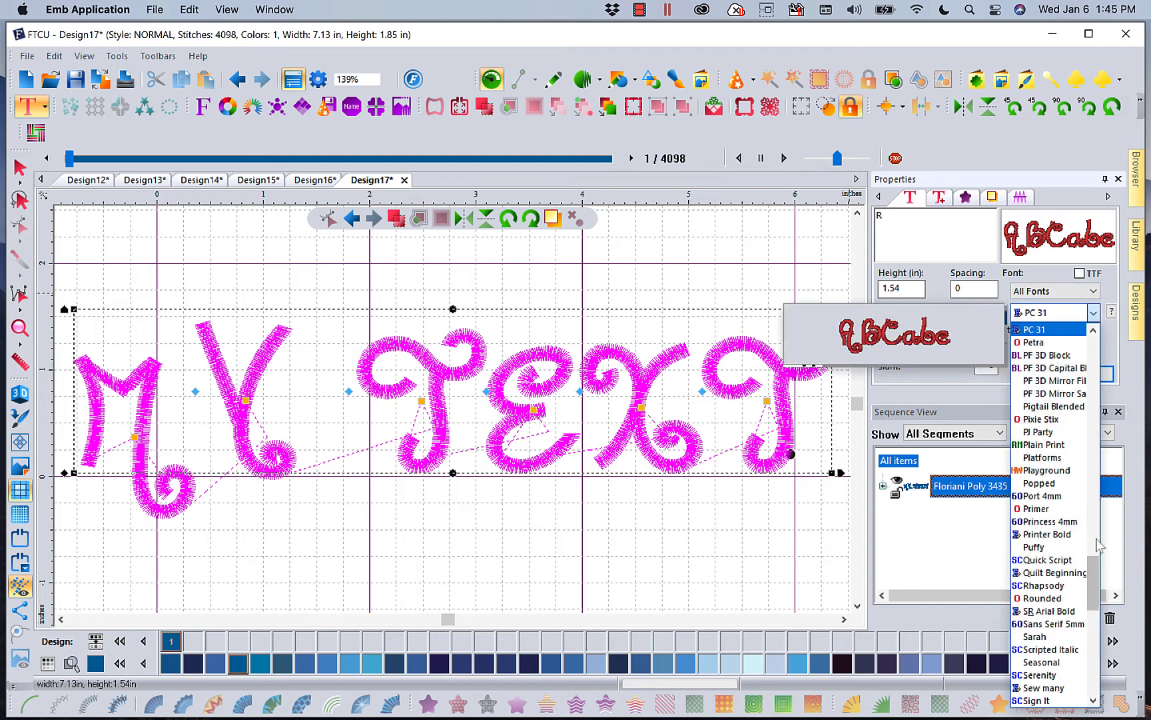
{"action": "left_click_drag", "start_coordinate": [1101, 555], "coordinate": [1102, 515]}
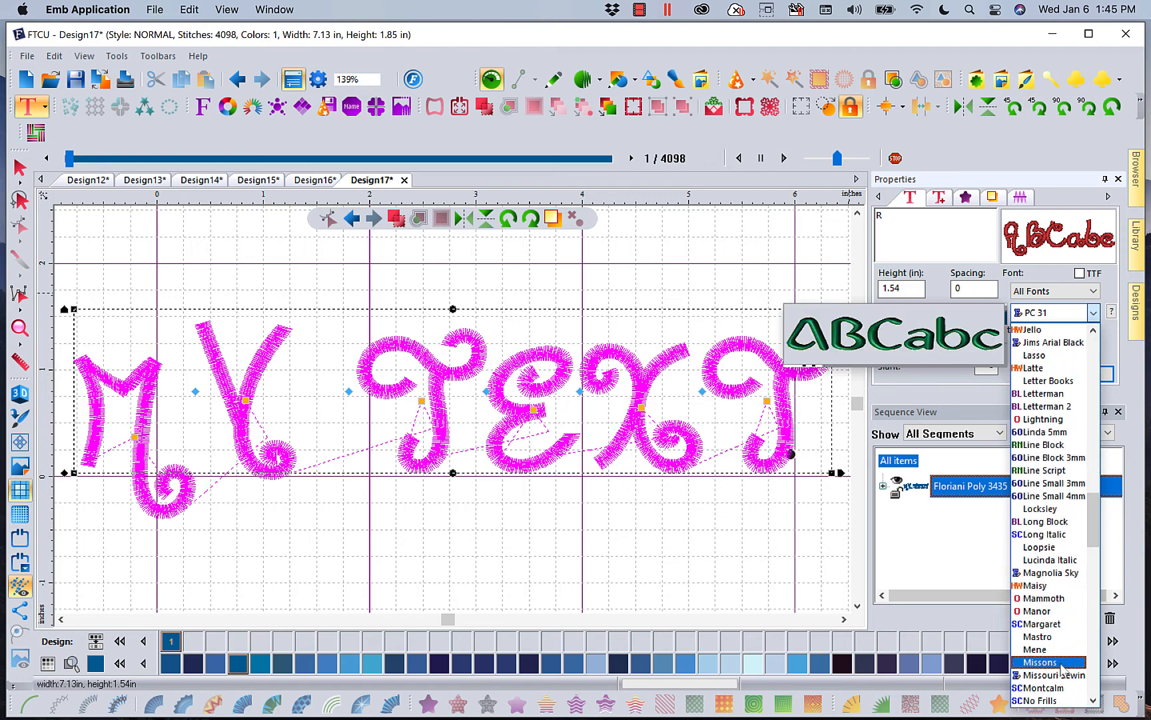
{"action": "left_click", "coordinate": [1041, 611]}
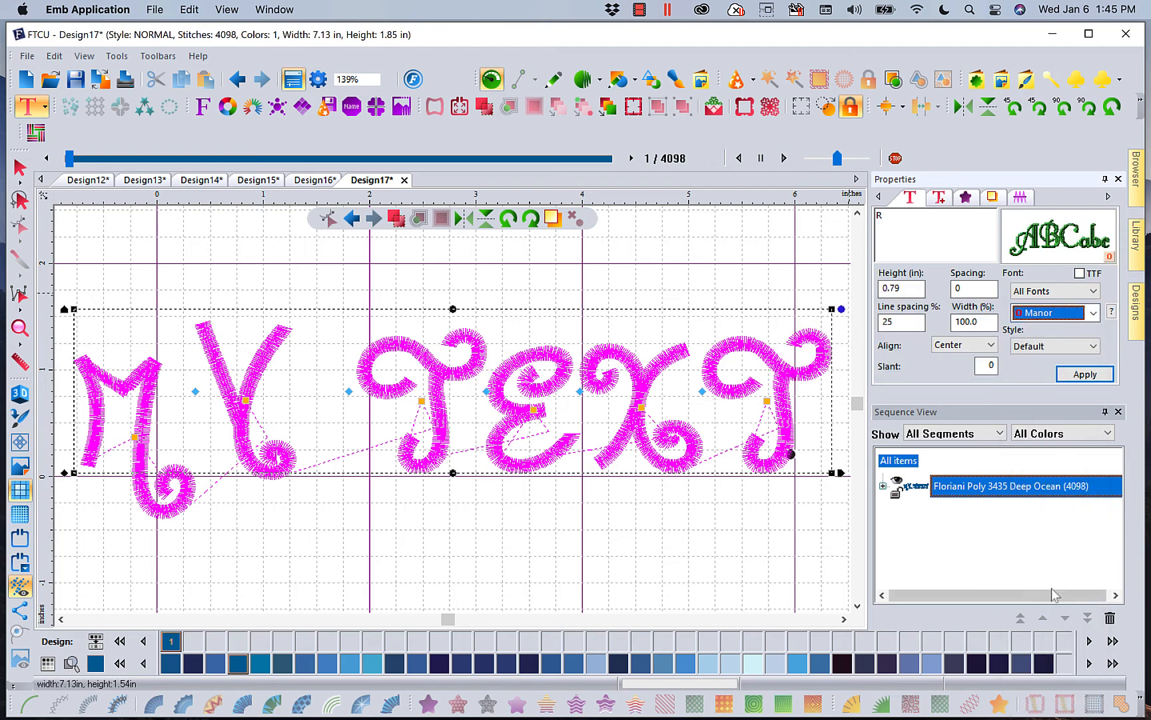
{"action": "double_click", "coordinate": [908, 291]}
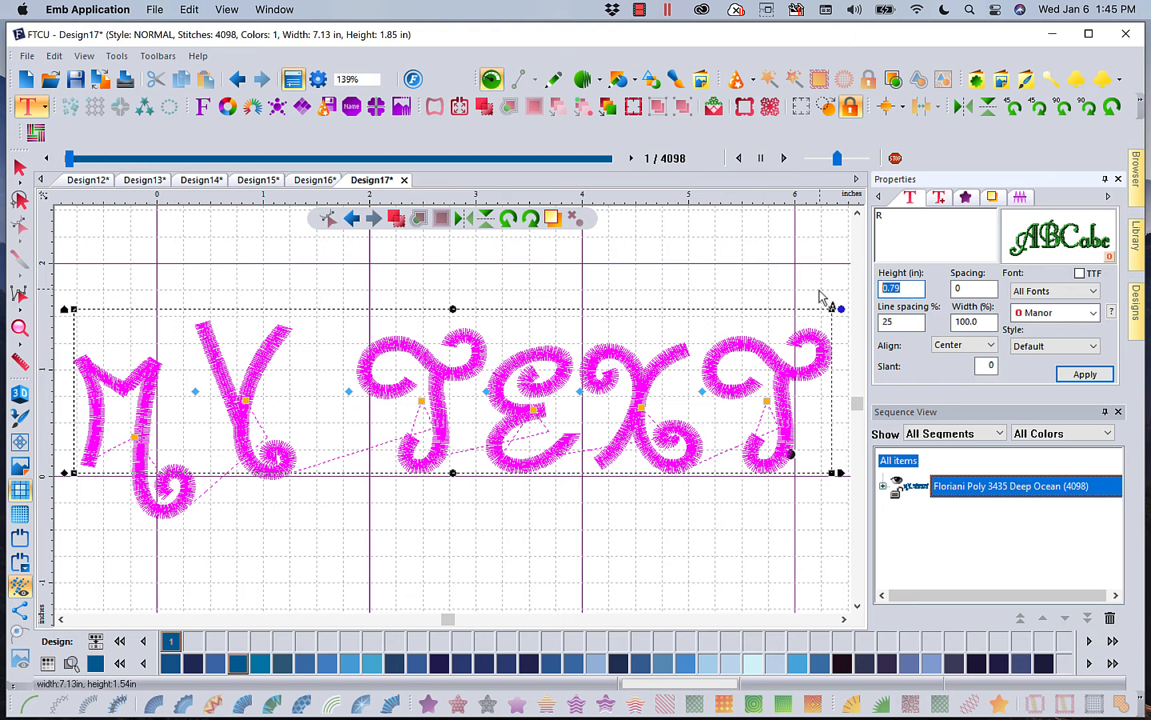
{"action": "type", "text": "4"}
{"action": "left_click", "coordinate": [1089, 376]}
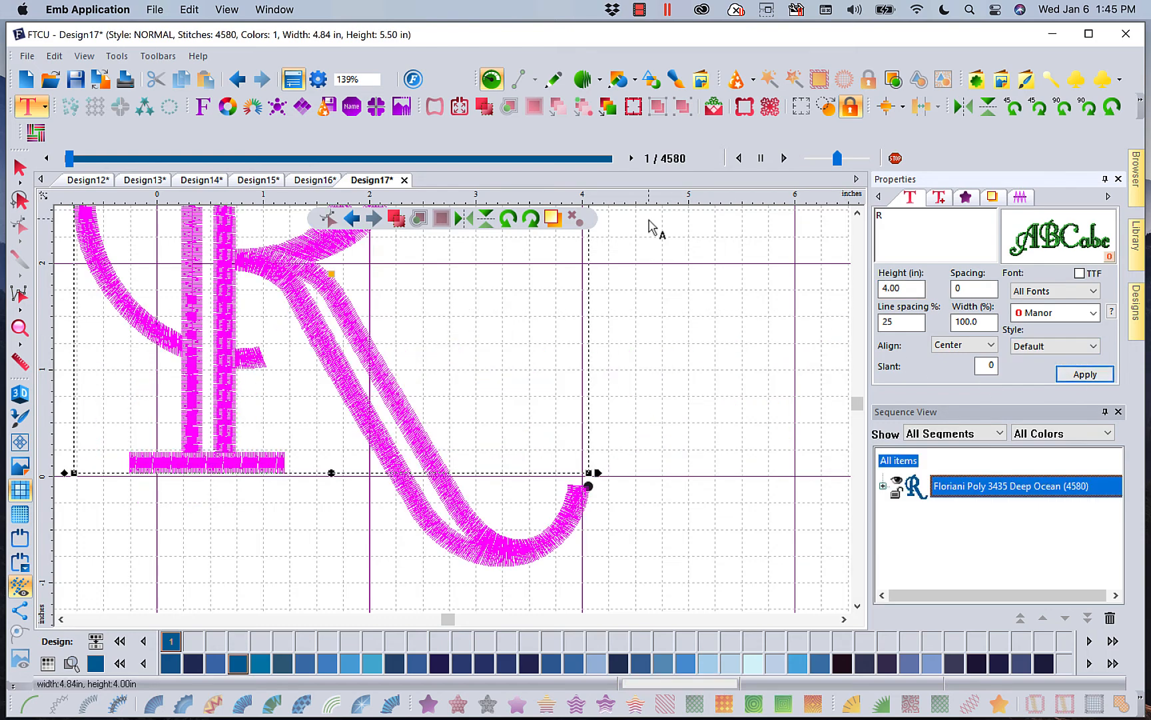
{"action": "left_click", "coordinate": [361, 80]}
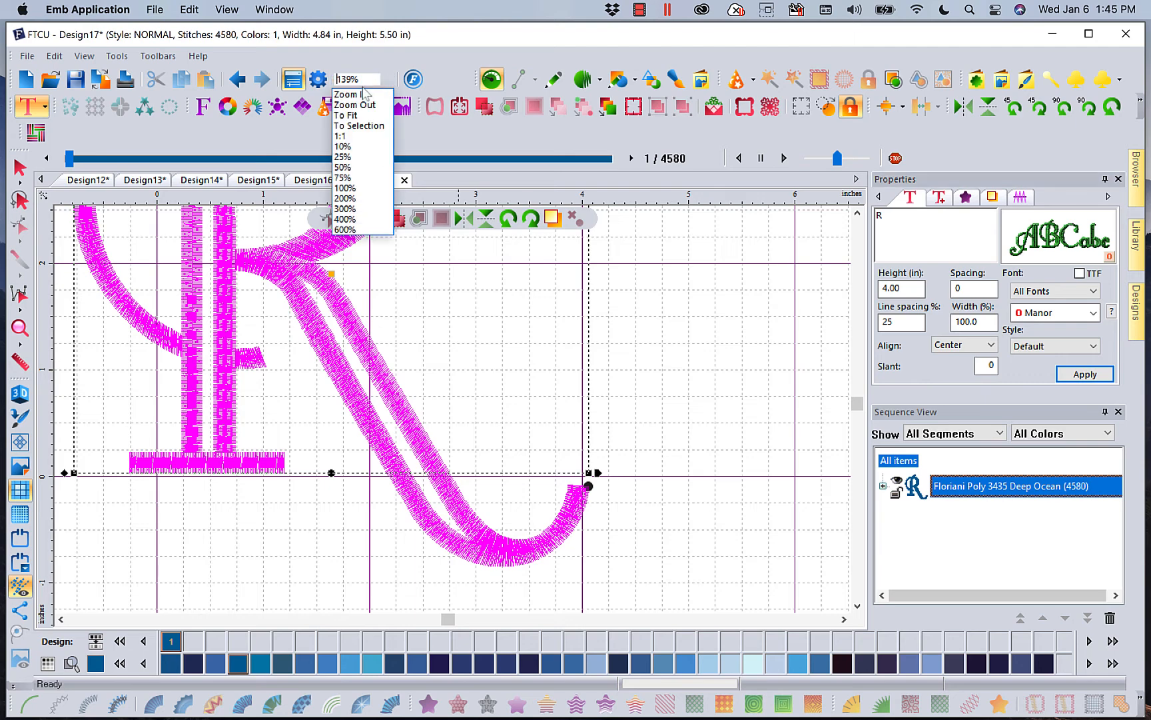
{"action": "left_click", "coordinate": [346, 115]}
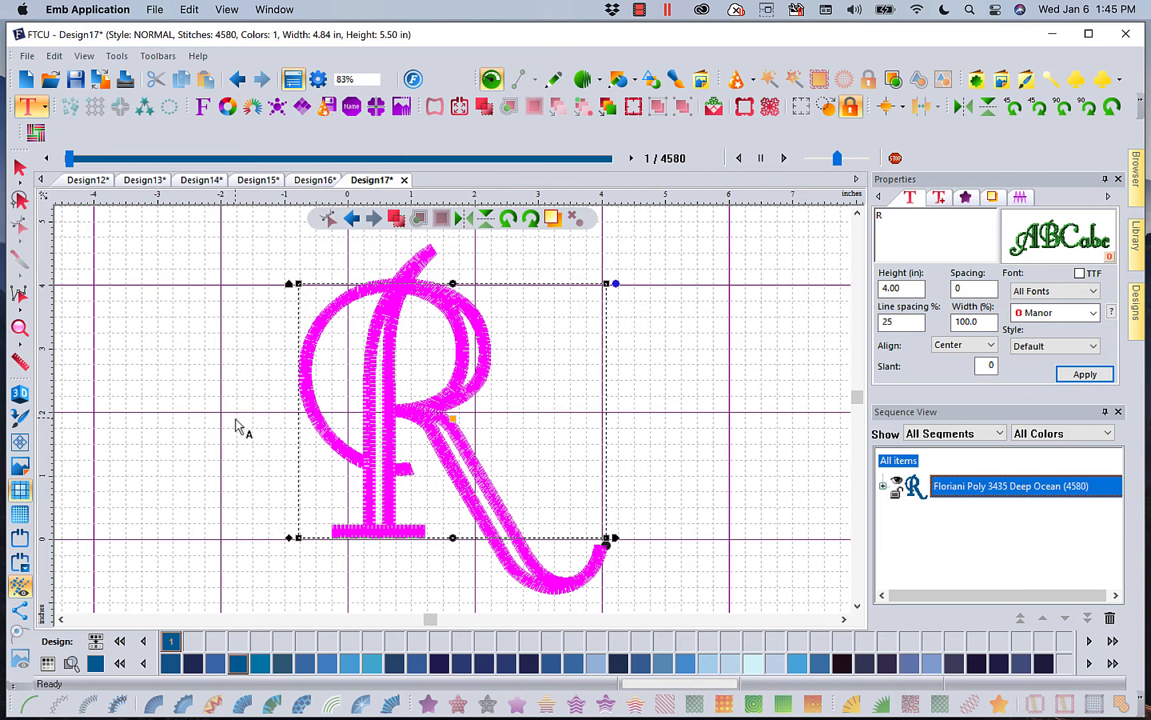
{"action": "left_click", "coordinate": [202, 369]}
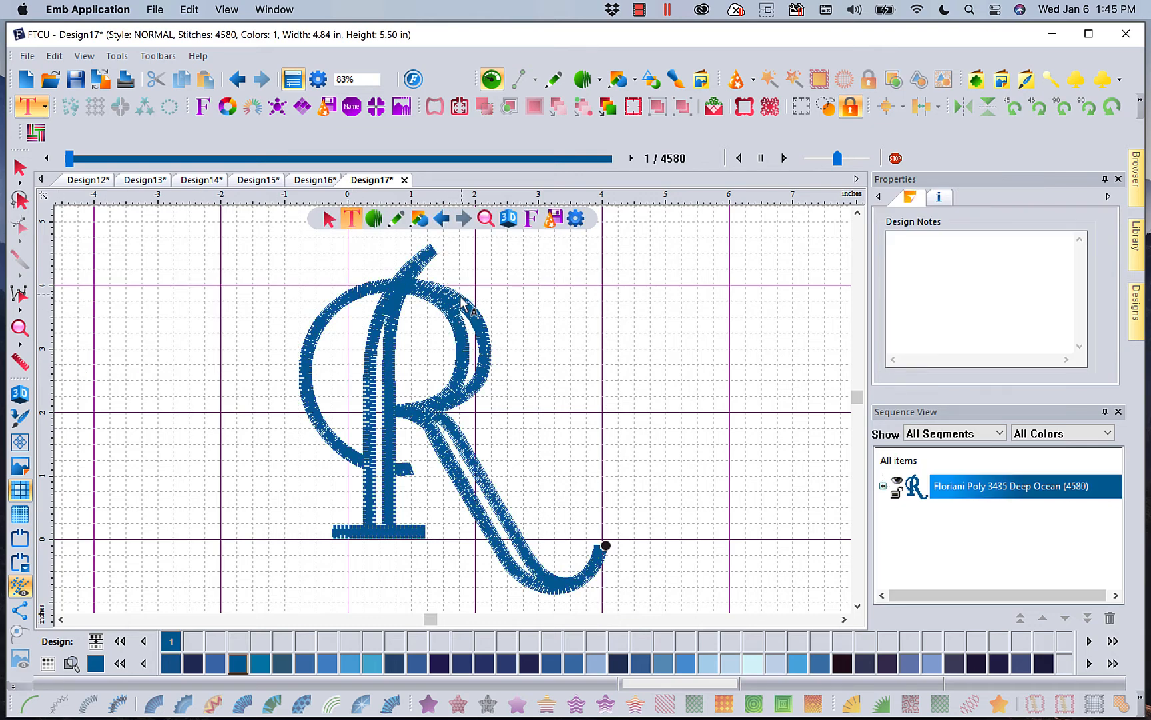
Step: Show the large R's stitches in the 3D display
{"action": "left_click", "coordinate": [20, 393]}
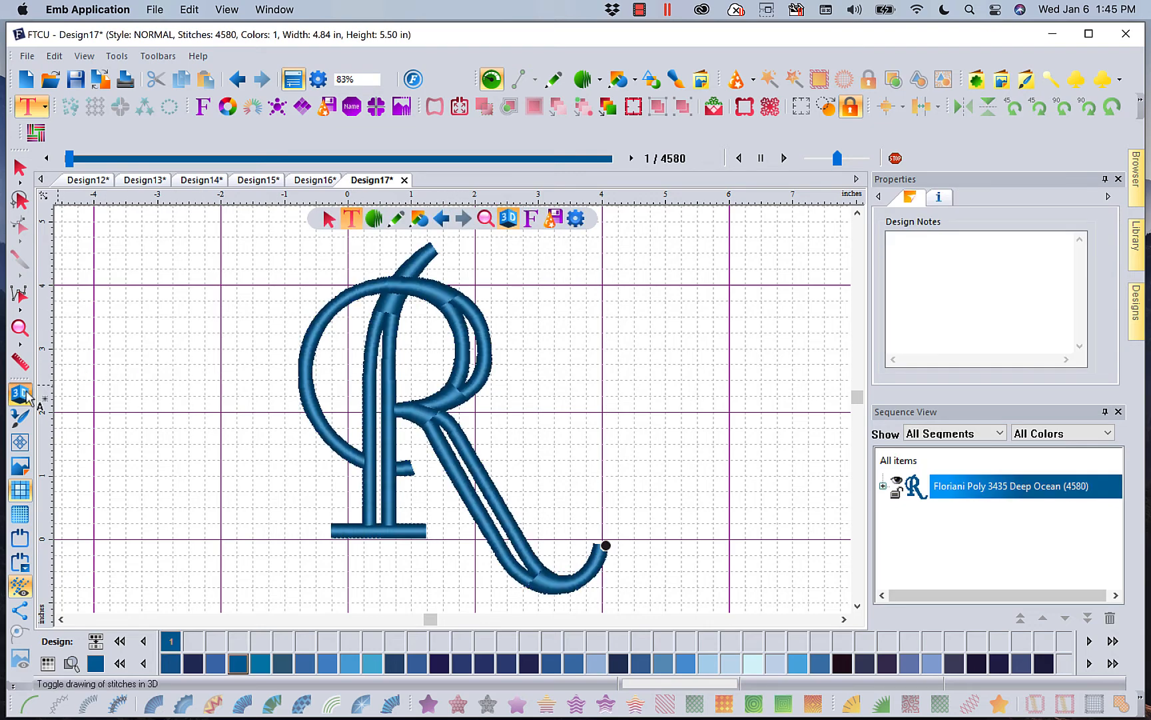
{"action": "left_click", "coordinate": [226, 419]}
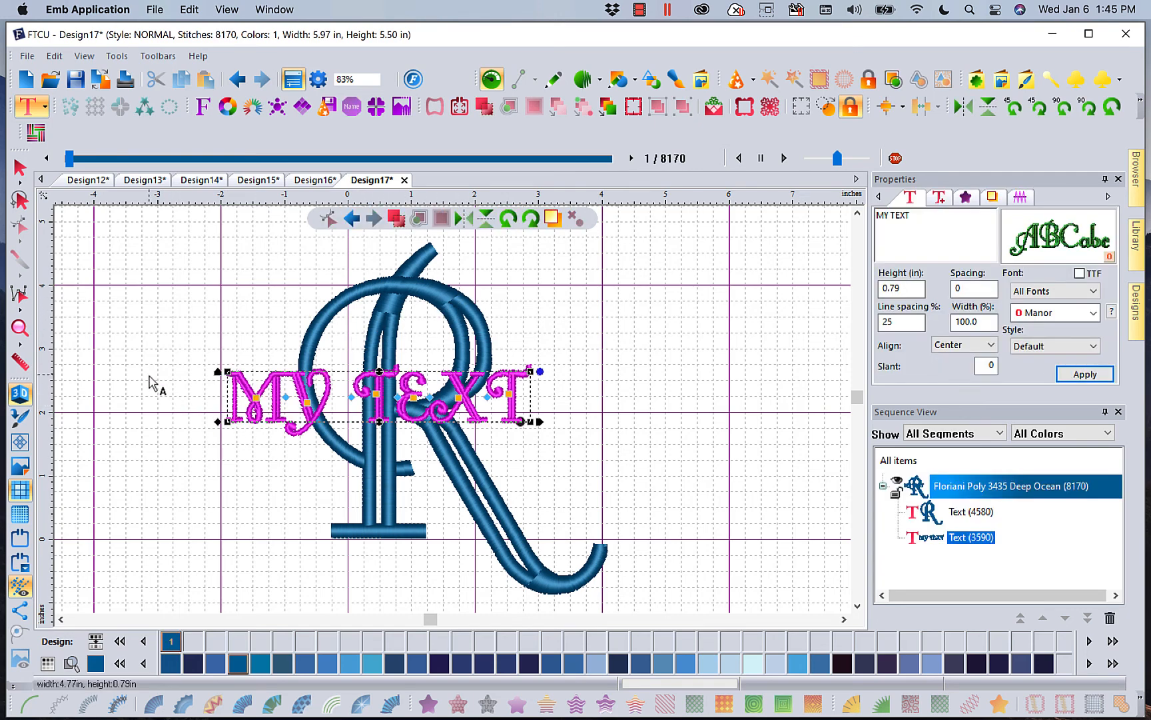
{"action": "left_click", "coordinate": [440, 366]}
{"action": "key", "text": "Delete"}
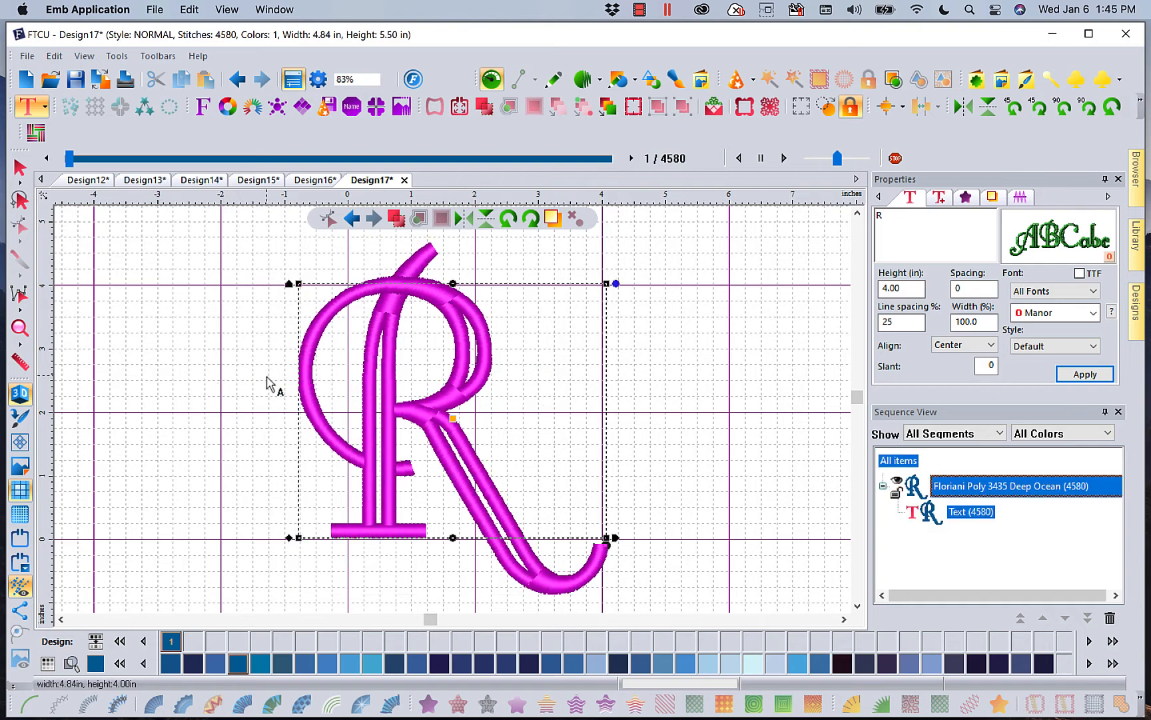
Step: Measure distances across the R's strokes at the upper bowl and near the join with the leg
{"action": "left_click", "coordinate": [27, 367]}
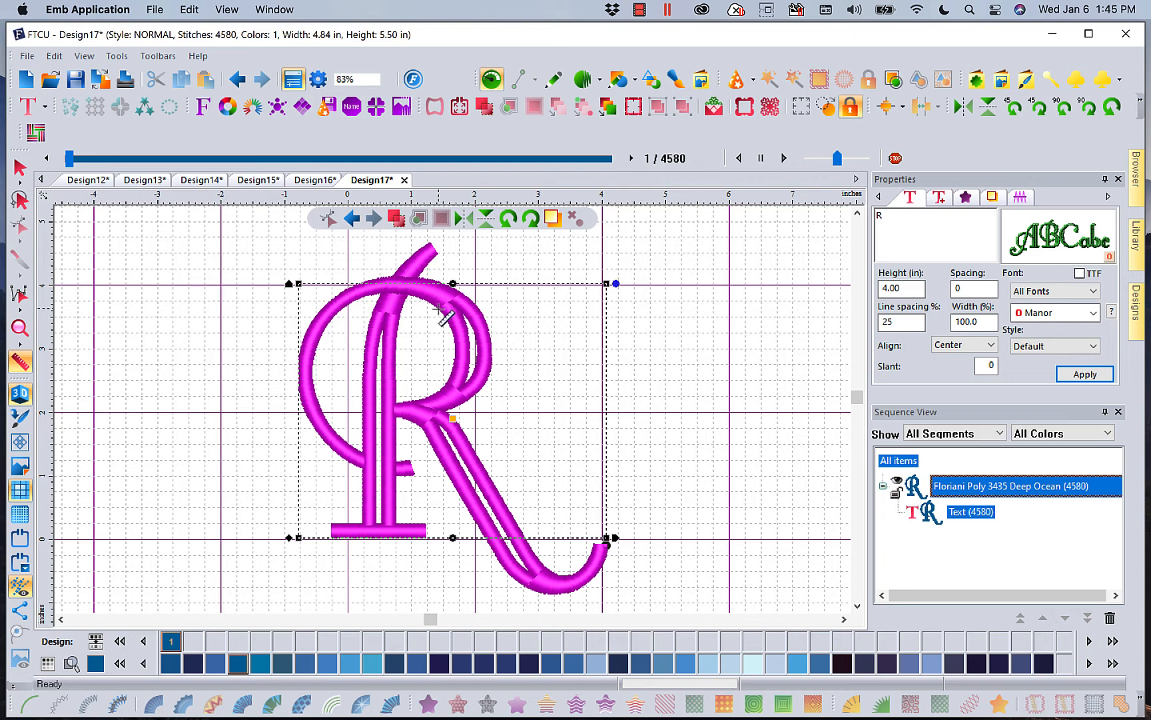
{"action": "left_click_drag", "start_coordinate": [438, 308], "coordinate": [457, 289]}
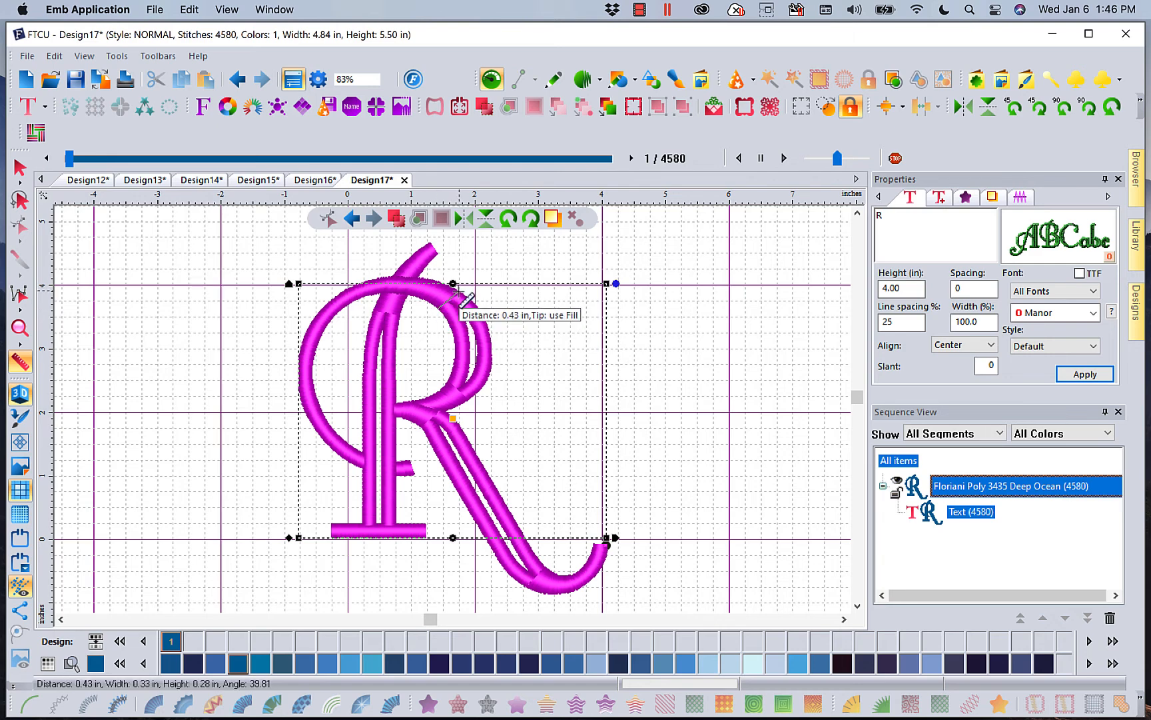
{"action": "left_click_drag", "start_coordinate": [458, 291], "coordinate": [453, 340]}
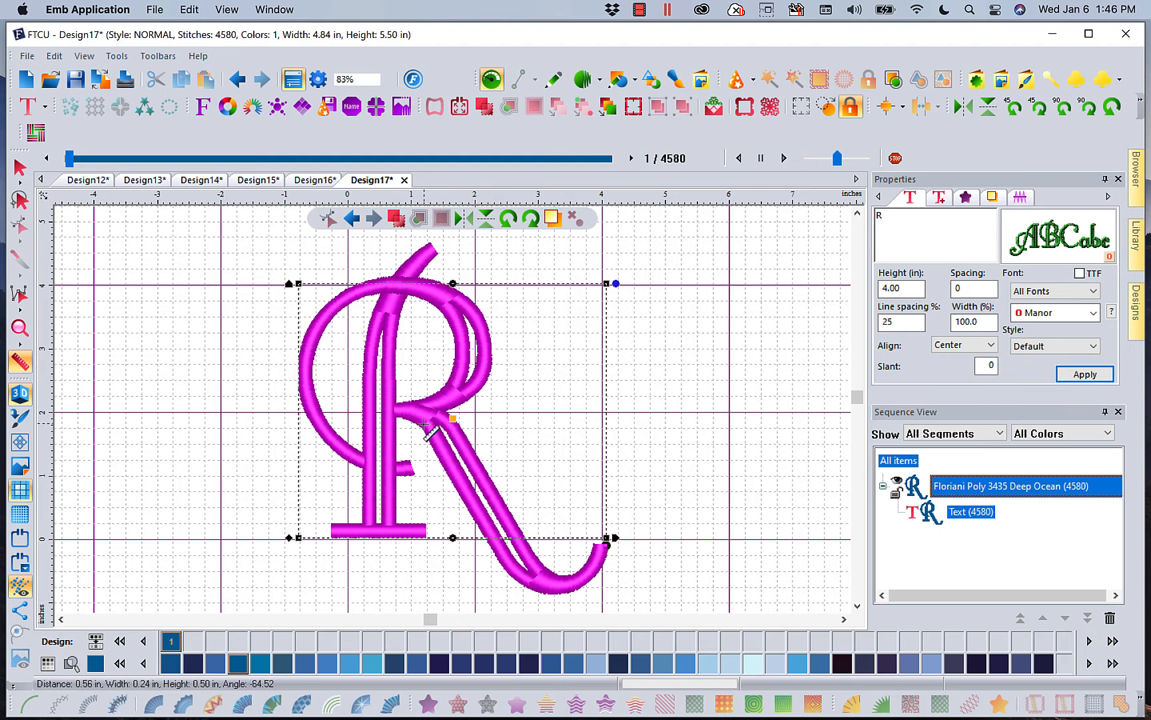
{"action": "left_click_drag", "start_coordinate": [445, 388], "coordinate": [457, 413]}
Step: Change the R's standard fill pattern to Snake Skin and apply it
{"action": "left_click", "coordinate": [965, 199]}
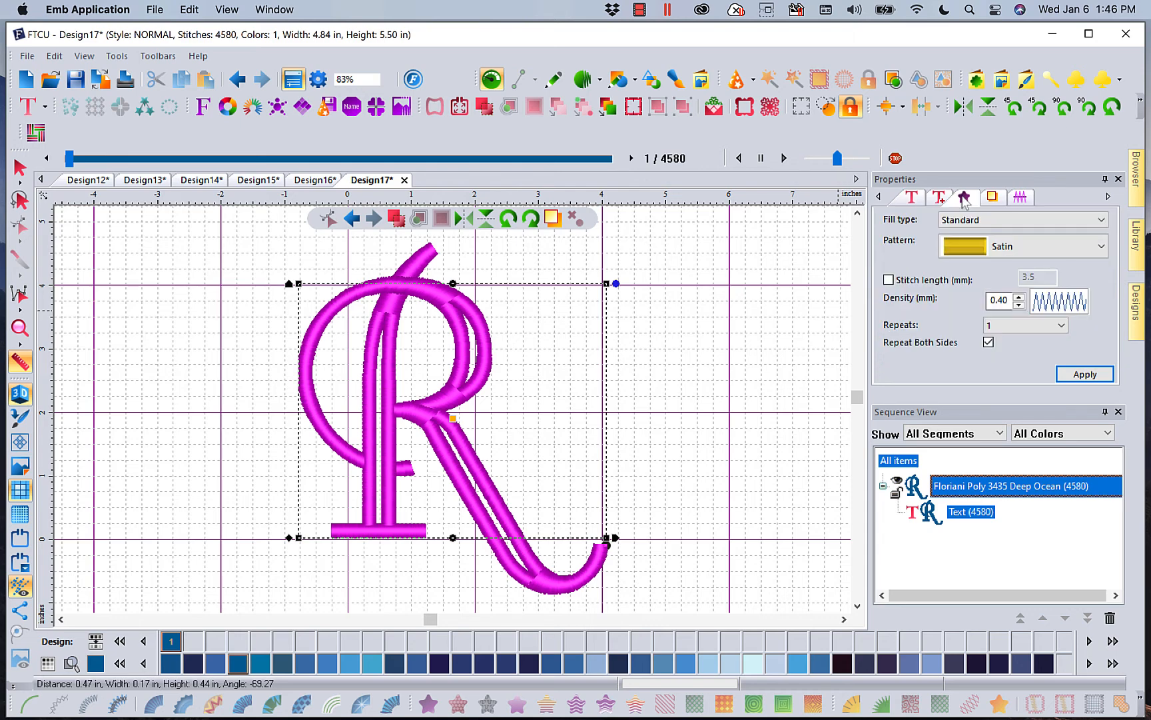
{"action": "left_click", "coordinate": [1100, 247]}
{"action": "left_click", "coordinate": [1004, 517]}
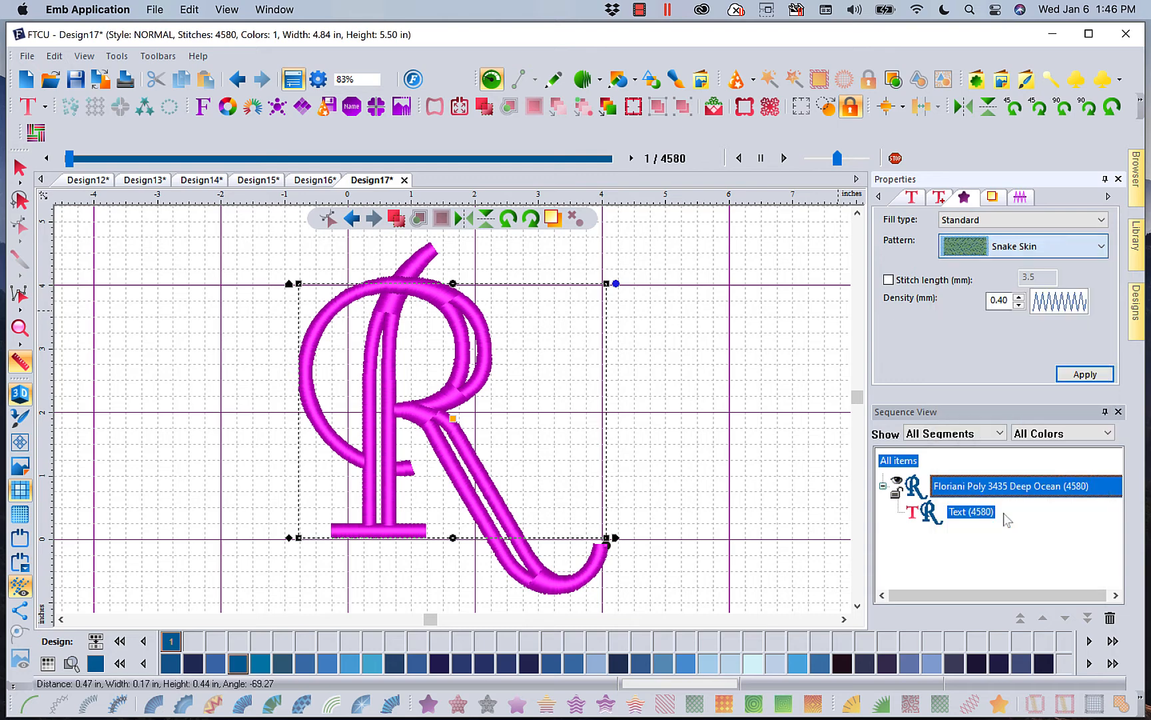
{"action": "left_click", "coordinate": [1084, 374]}
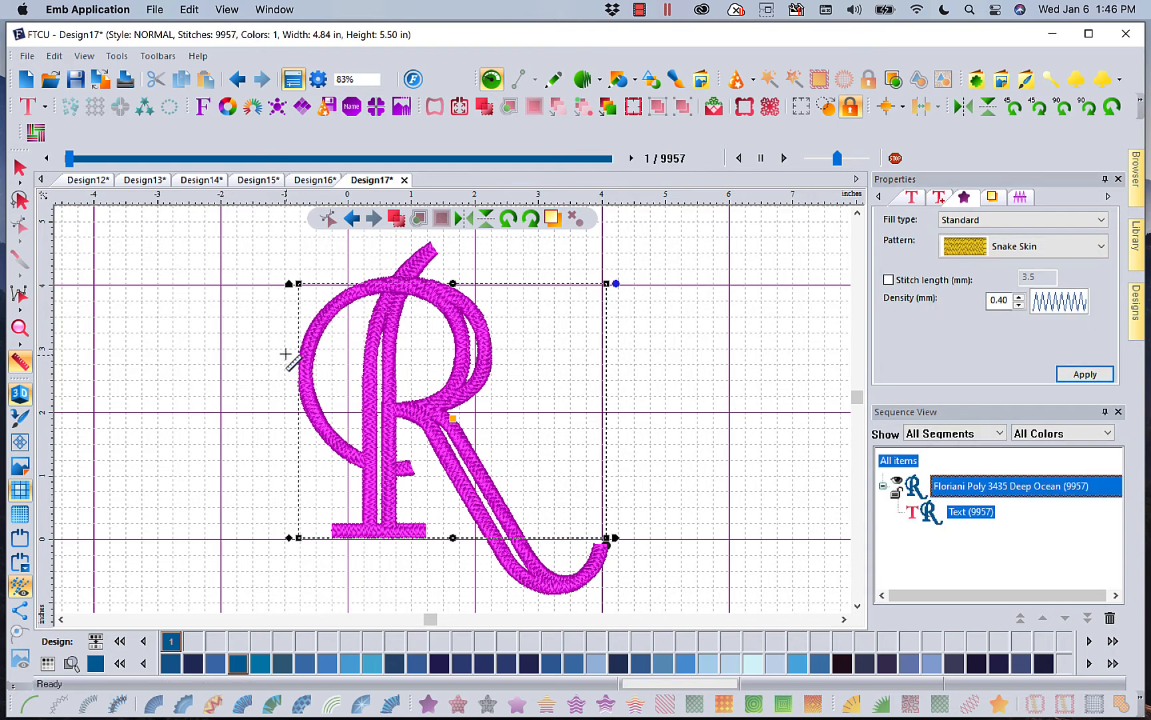
Step: Break up the R text object into an editable stitch path and select the result
{"action": "left_click", "coordinate": [16, 170]}
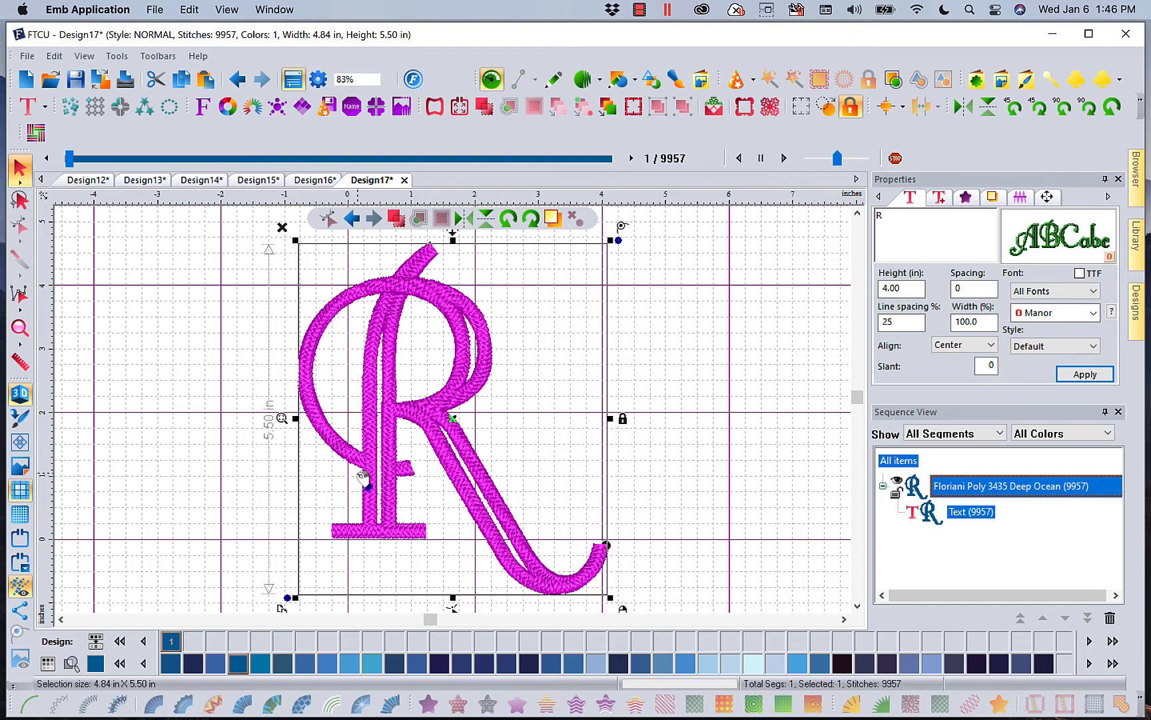
{"action": "left_click", "coordinate": [711, 427]}
{"action": "left_click", "coordinate": [448, 399]}
{"action": "right_click", "coordinate": [485, 369]}
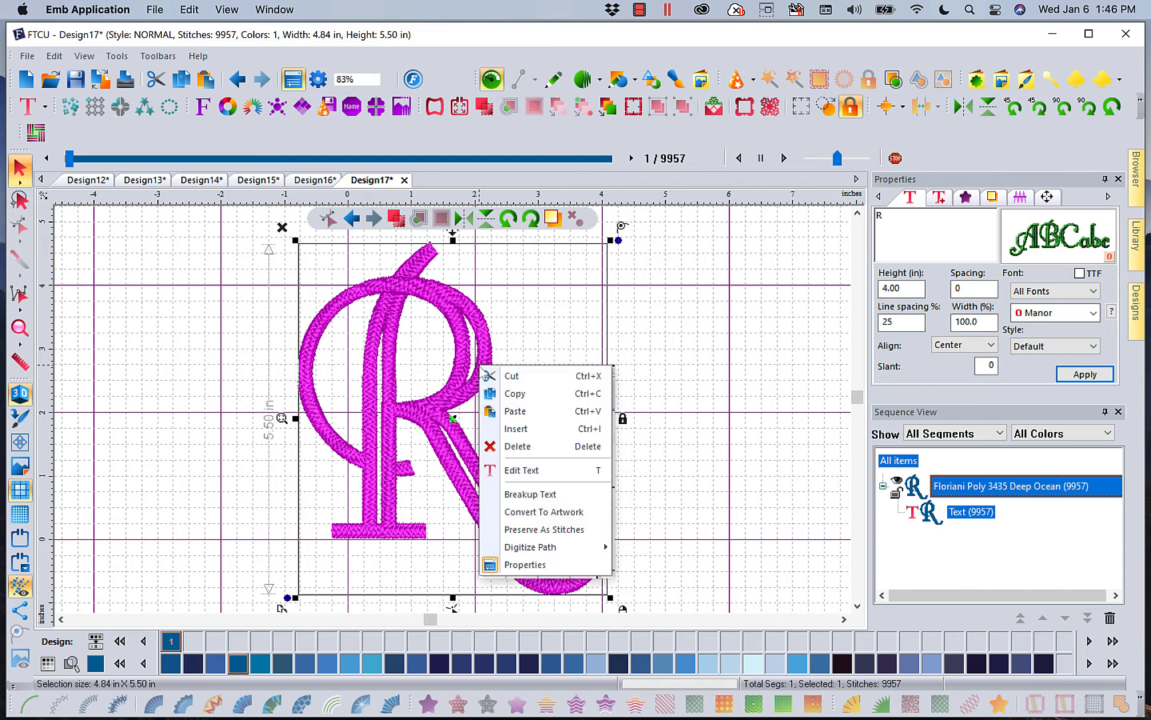
{"action": "left_click", "coordinate": [519, 501]}
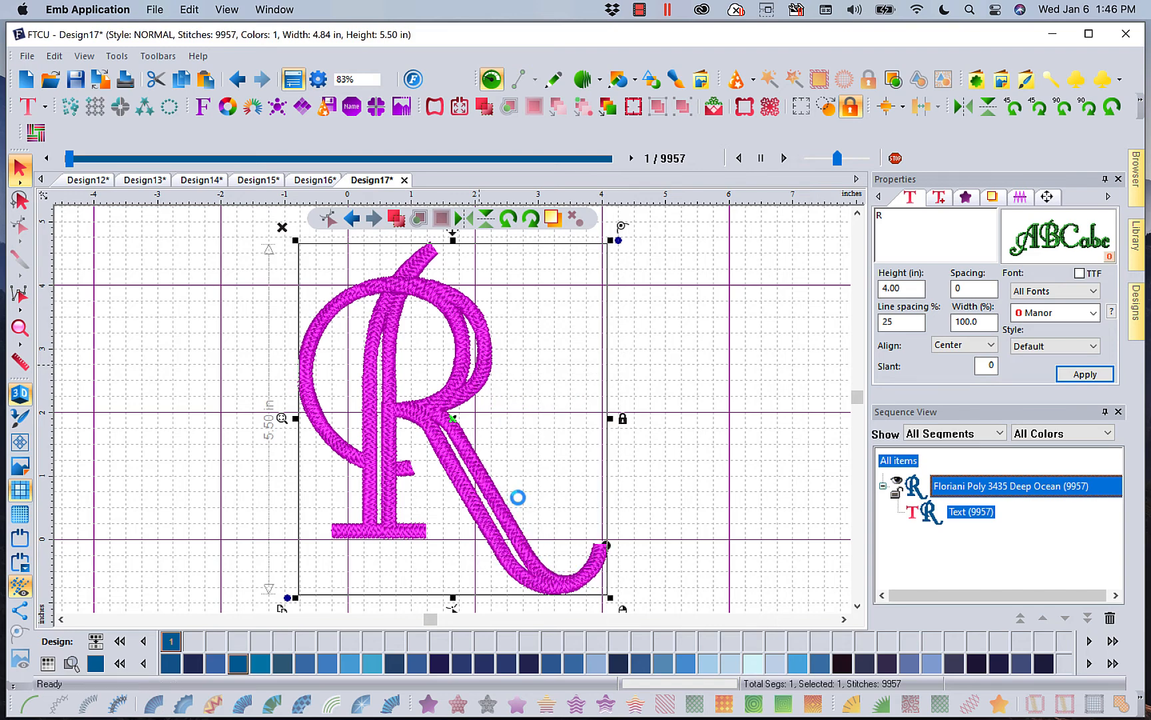
{"action": "left_click", "coordinate": [366, 399]}
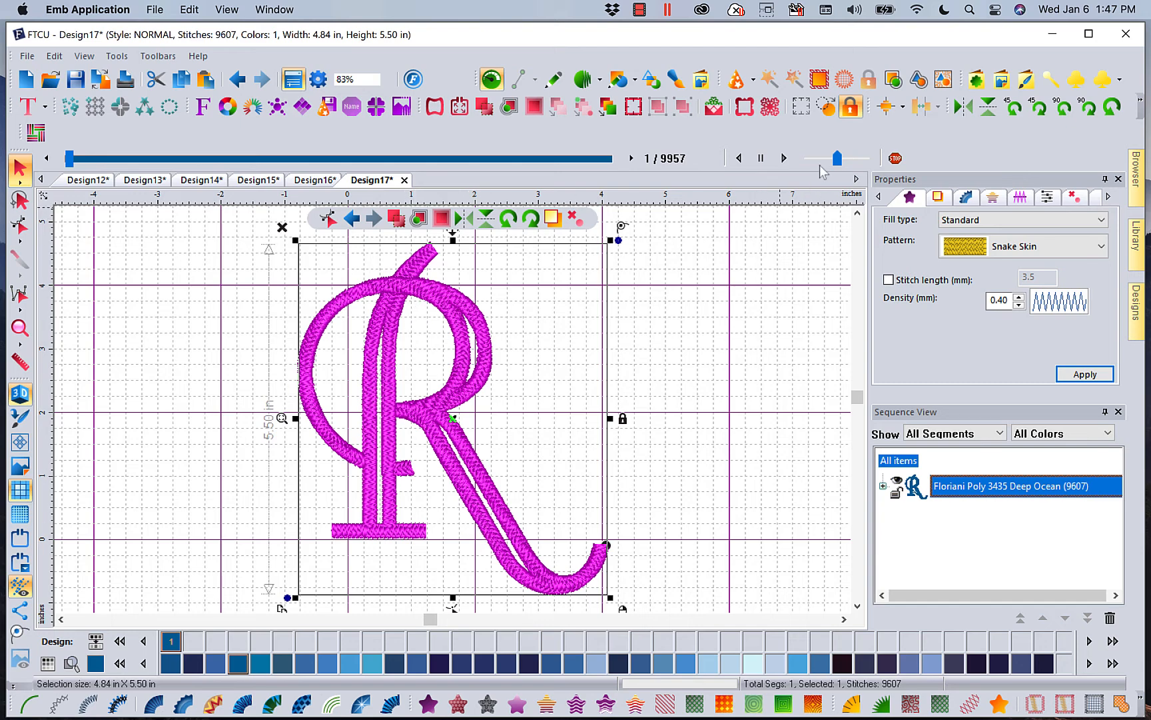
Step: Generate a background fill behind and around the R, and recolor that fill to Floriani Poly 361 Light Blue
{"action": "left_click", "coordinate": [820, 80]}
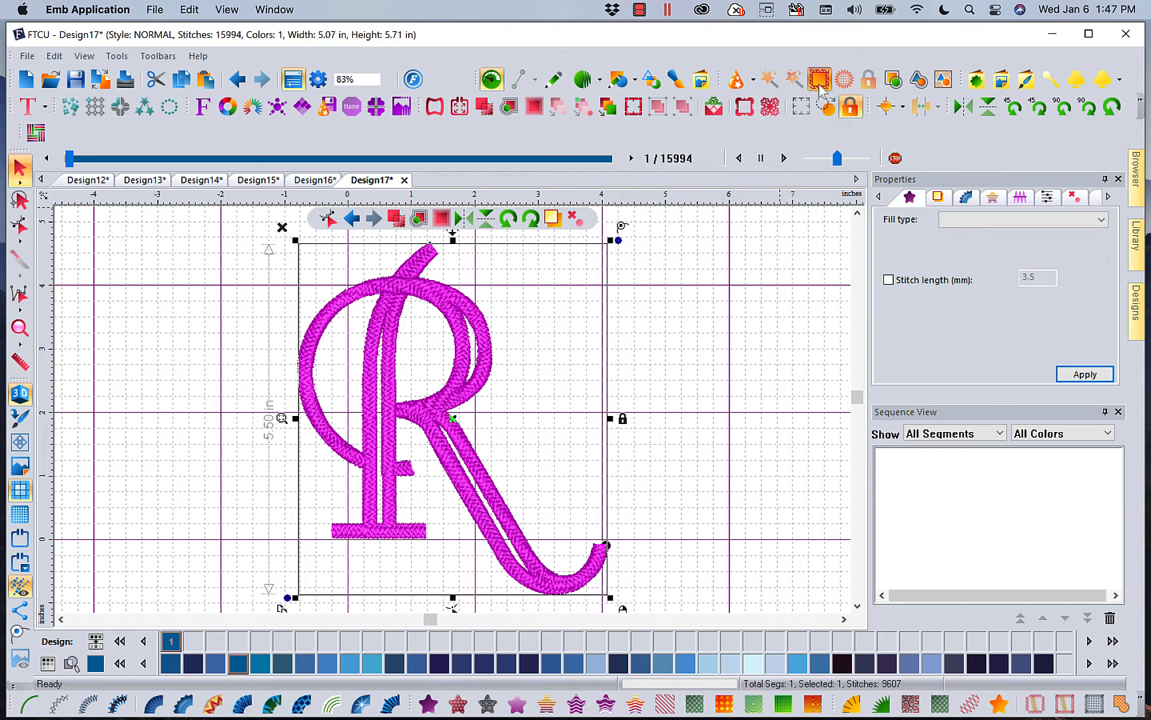
{"action": "left_click", "coordinate": [661, 438]}
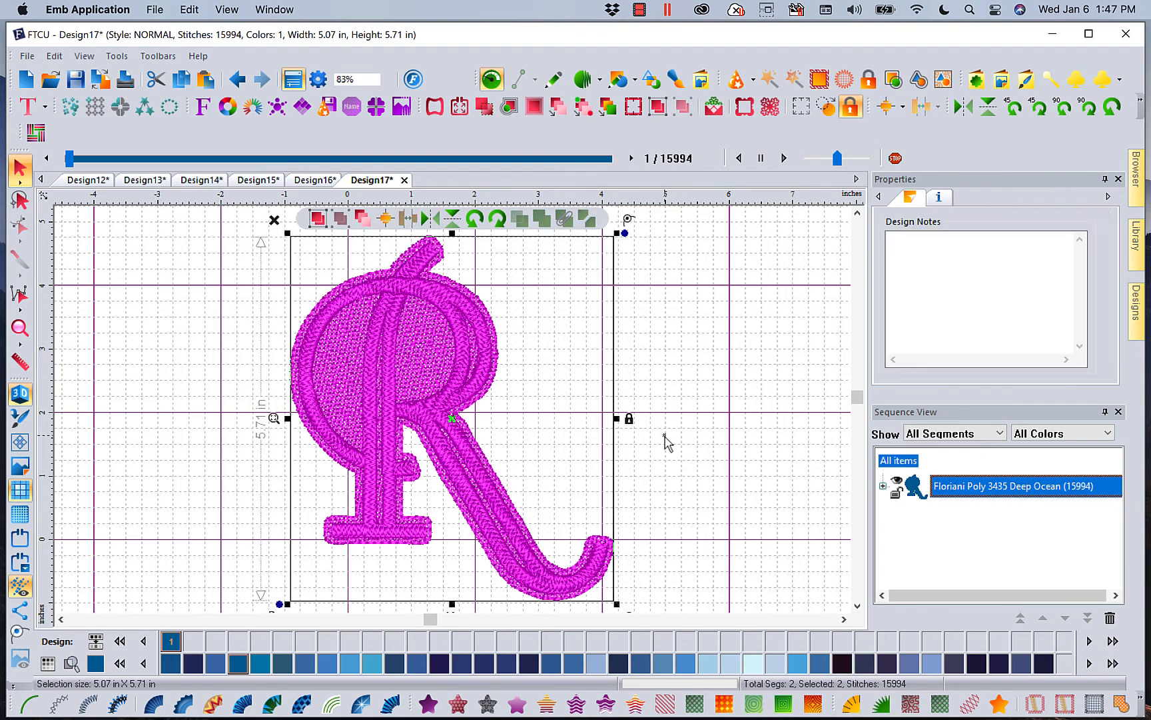
{"action": "left_click", "coordinate": [883, 487]}
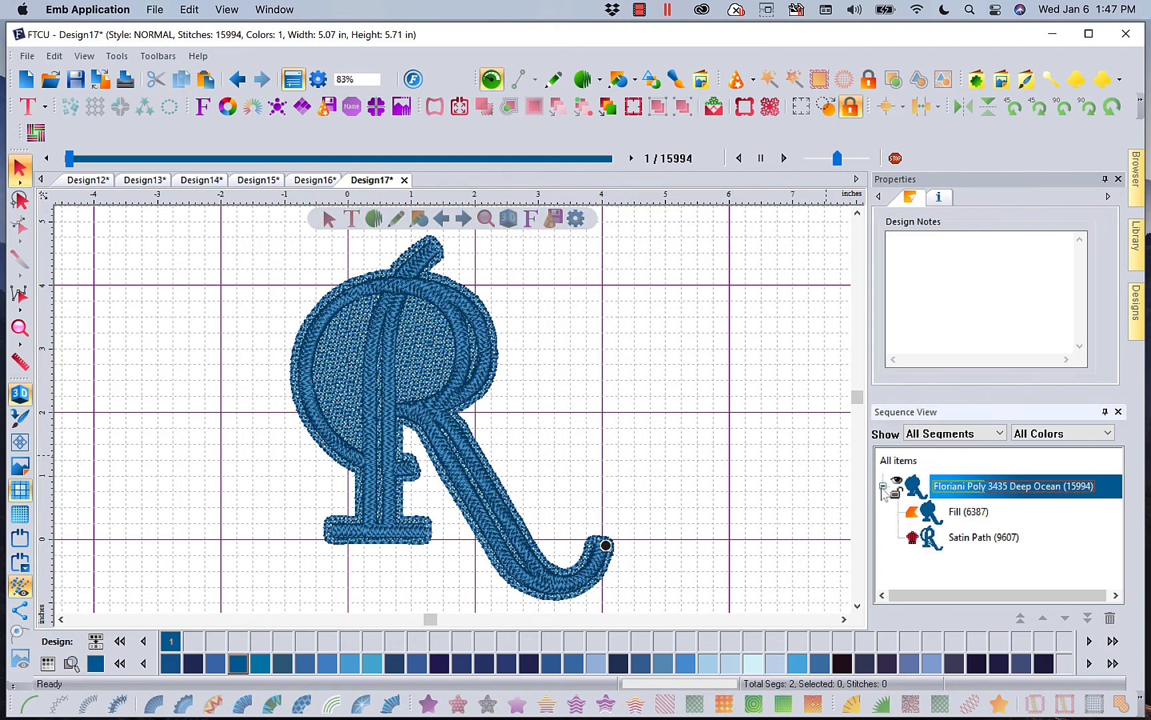
{"action": "left_click", "coordinate": [959, 516]}
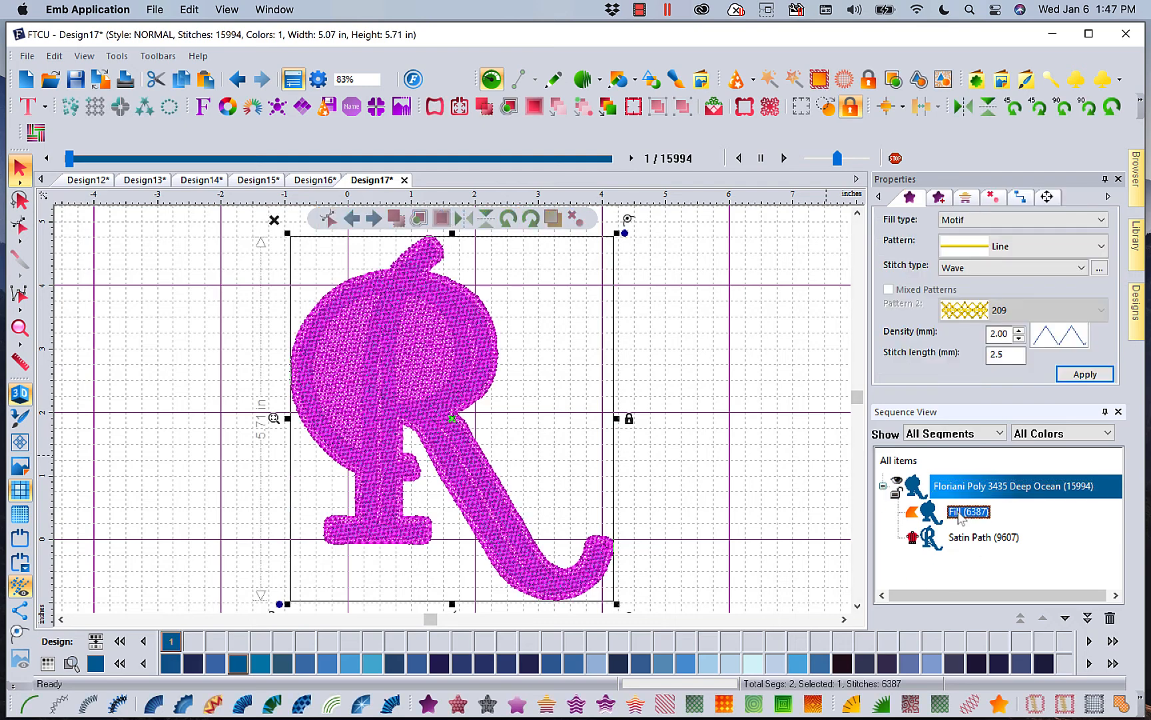
{"action": "left_click", "coordinate": [753, 665]}
{"action": "left_click", "coordinate": [750, 470]}
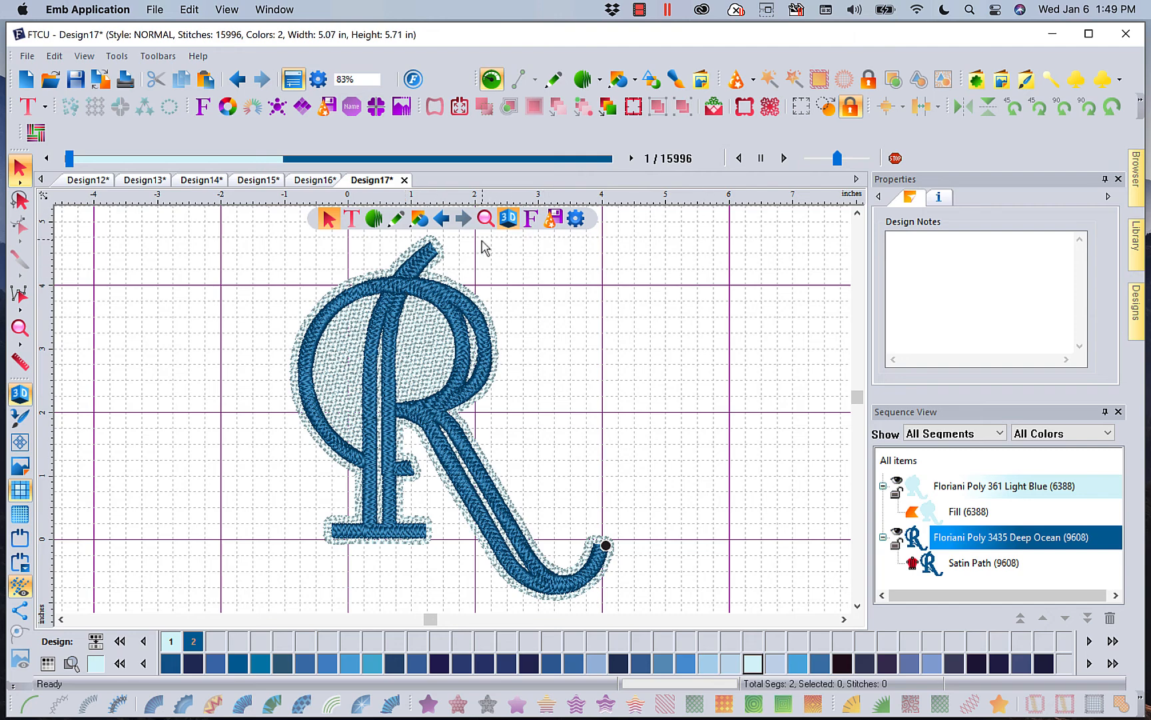
Step: Create a new design and place a text object with the default MY TEXT wording in it
{"action": "left_click", "coordinate": [26, 79]}
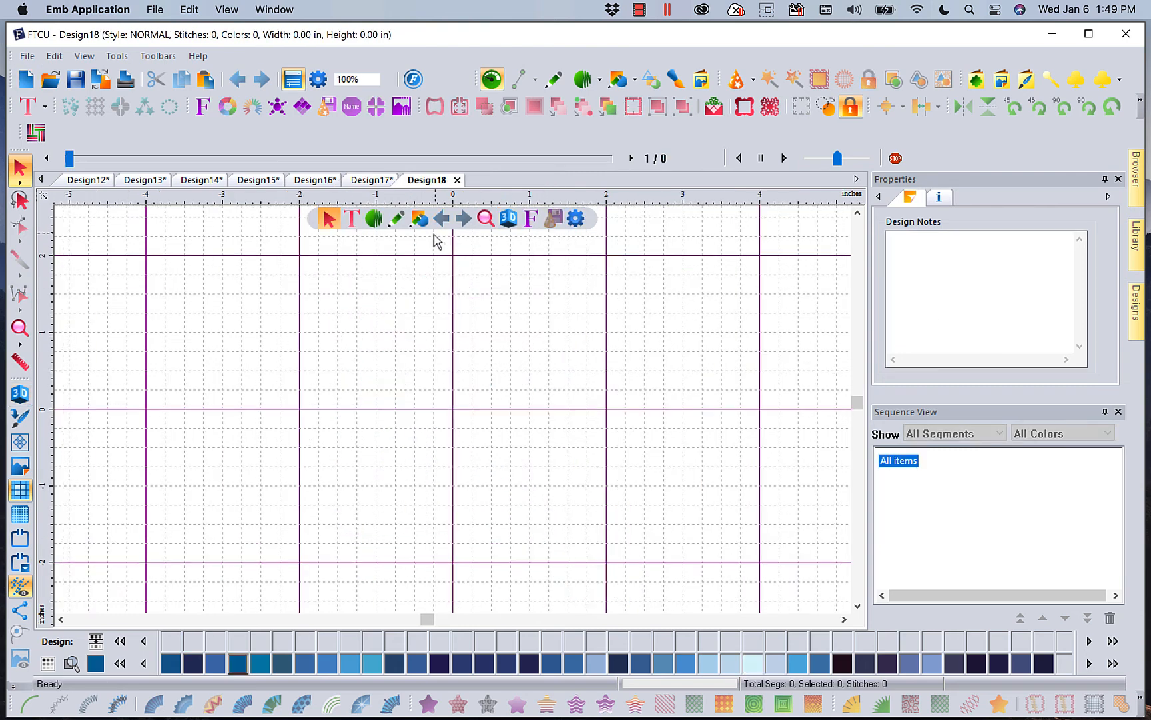
{"action": "left_click", "coordinate": [353, 219]}
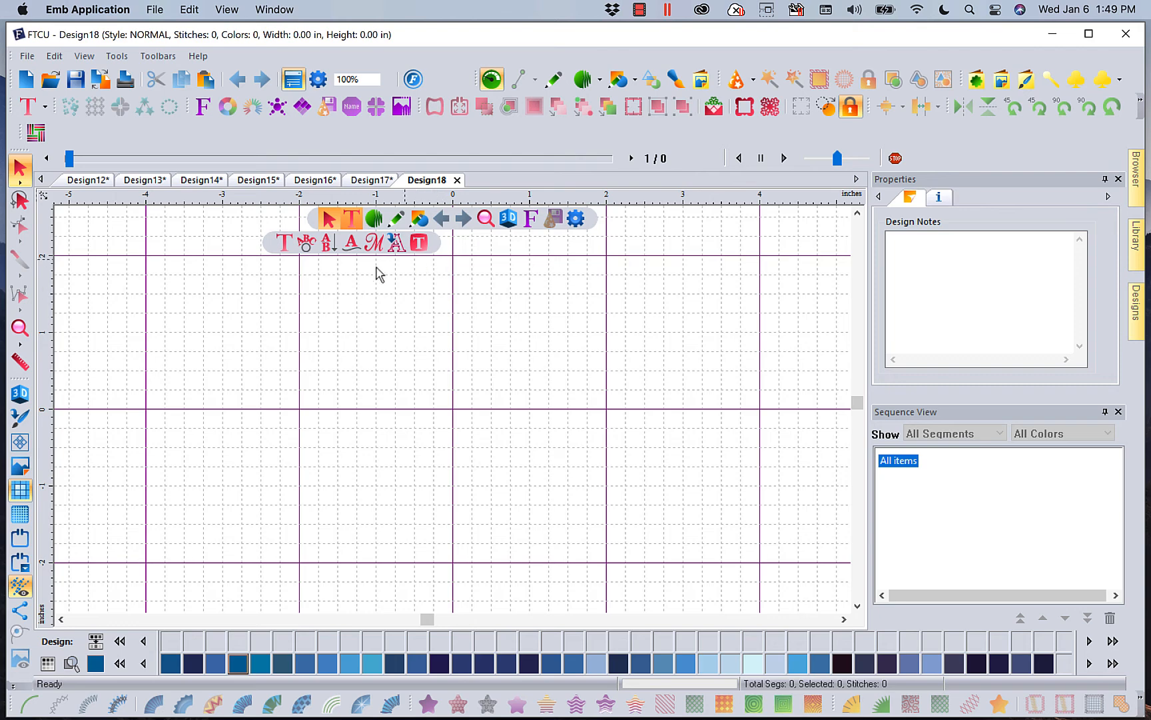
{"action": "left_click", "coordinate": [284, 243]}
{"action": "left_click", "coordinate": [480, 419]}
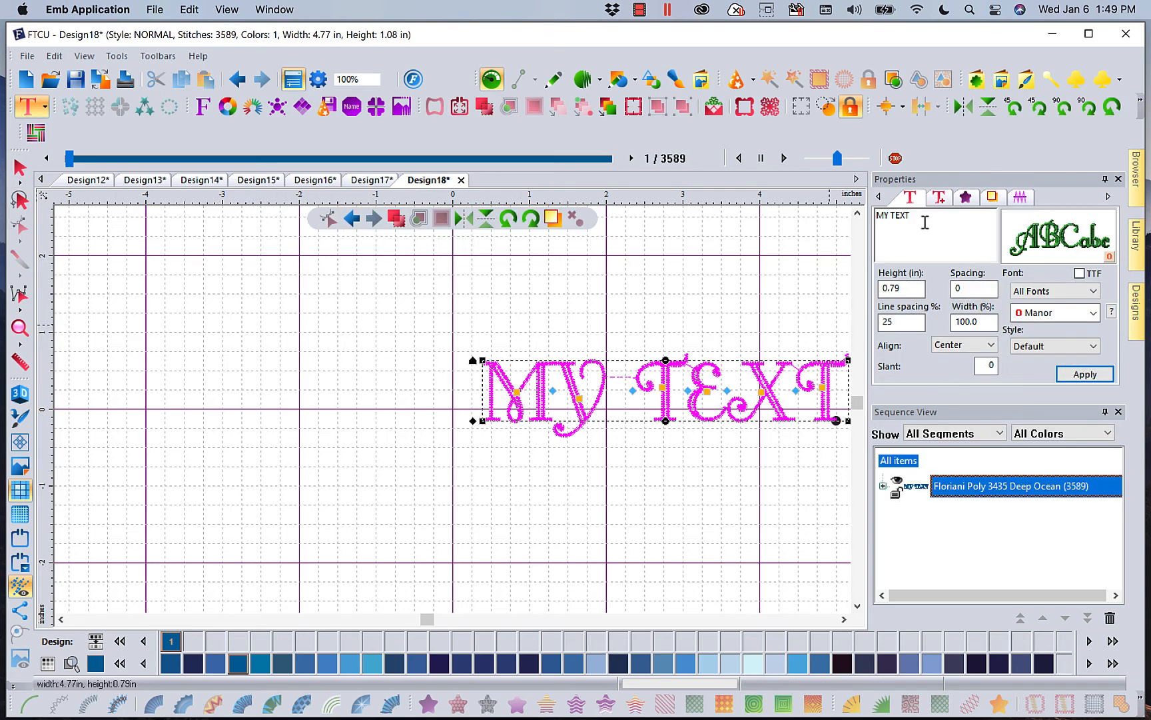
{"action": "left_click", "coordinate": [843, 618]}
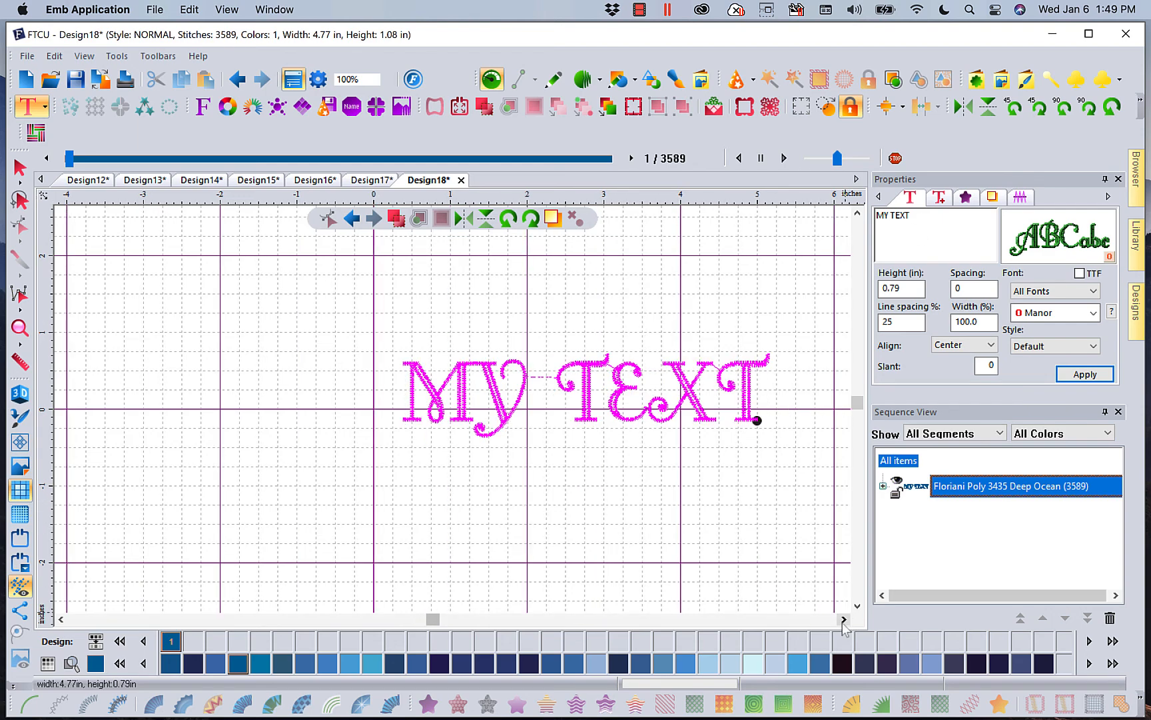
{"action": "left_click", "coordinate": [843, 619]}
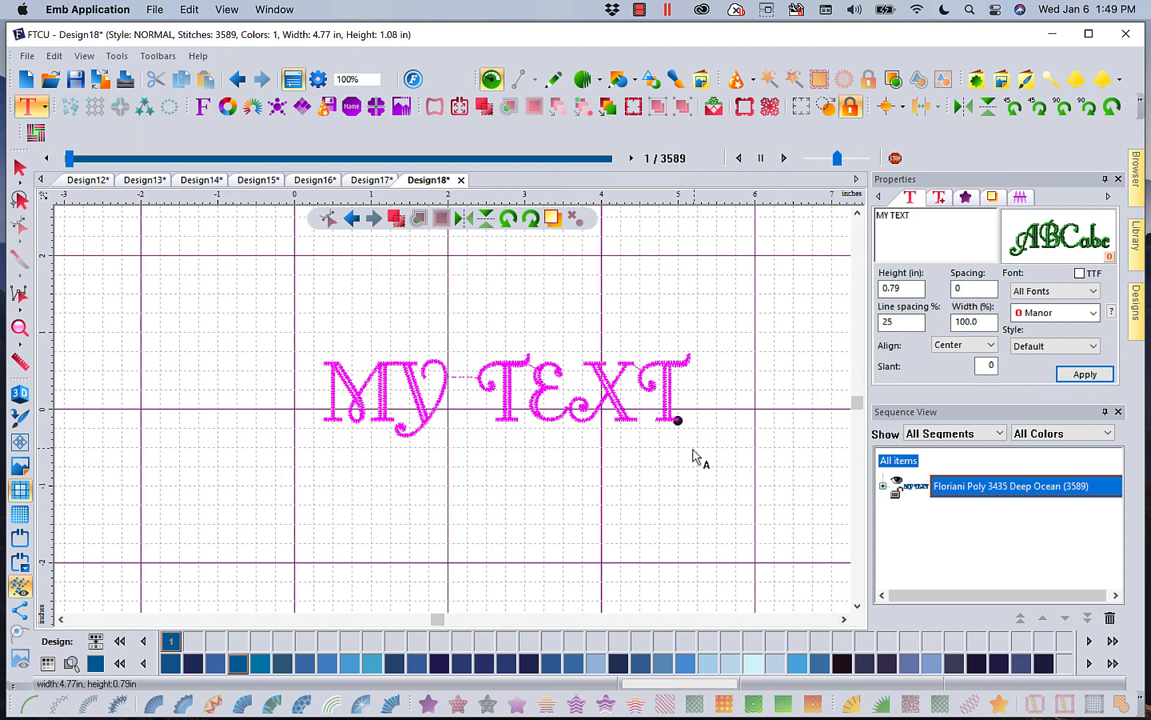
{"action": "left_click", "coordinate": [603, 416]}
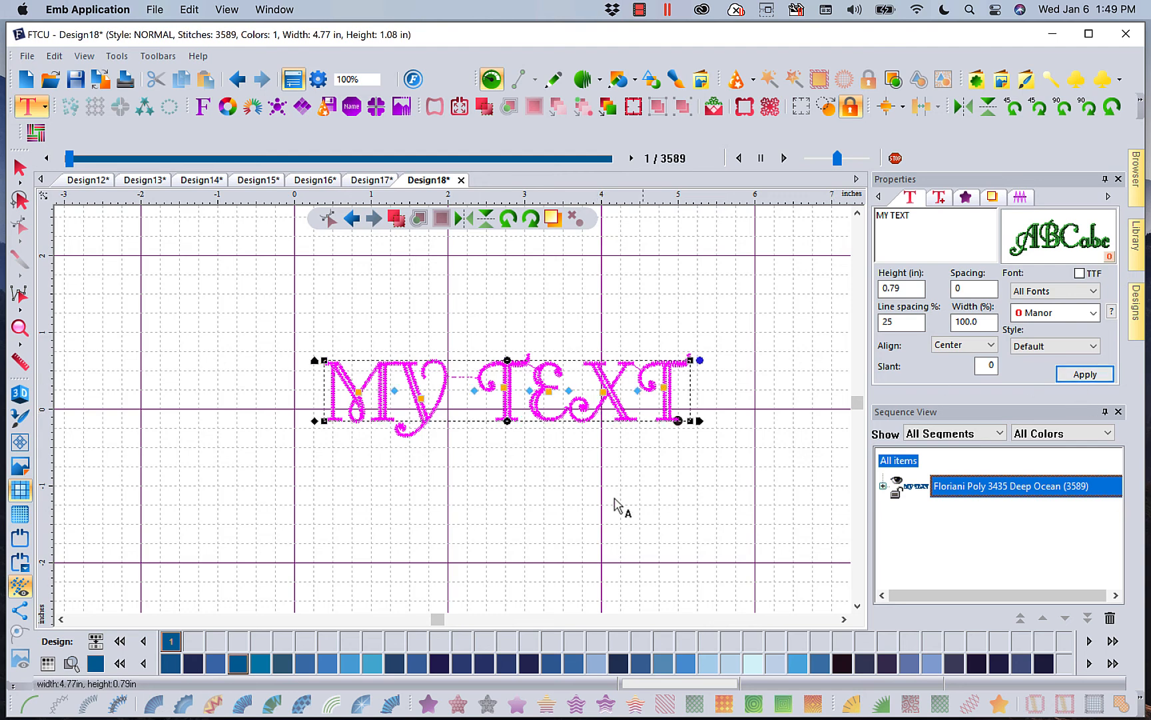
Step: Change the MY TEXT object from a normal frame to a path frame
{"action": "right_click", "coordinate": [629, 417]}
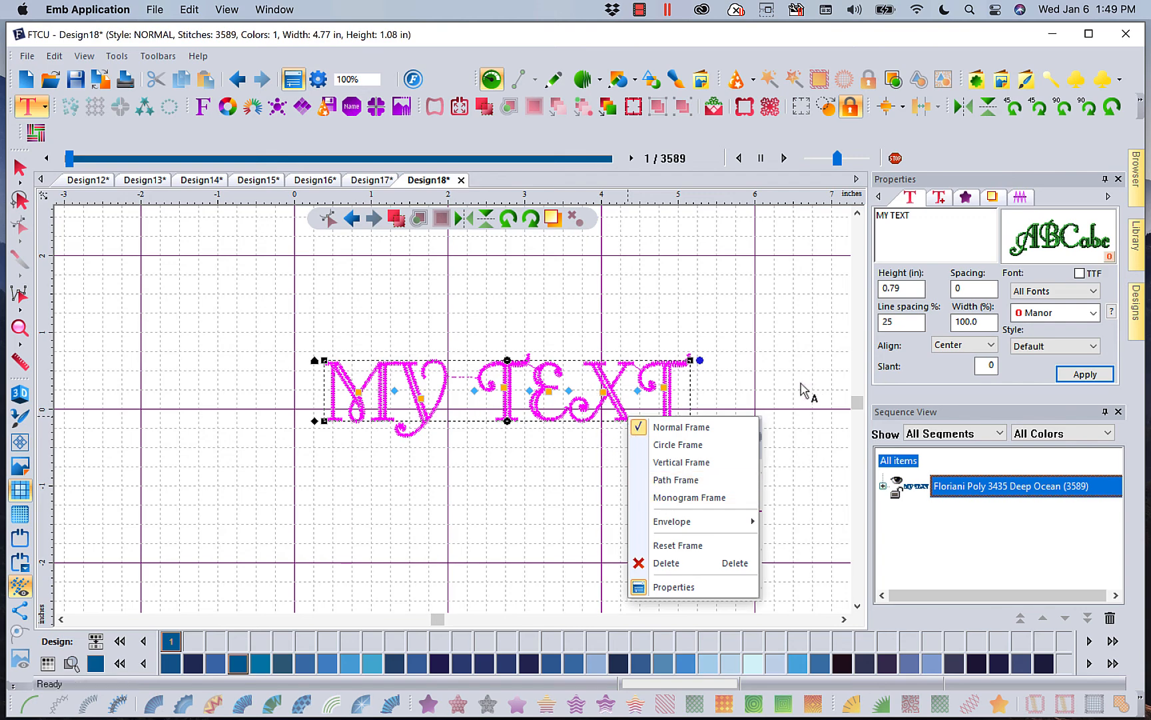
{"action": "left_click", "coordinate": [771, 371]}
{"action": "left_click", "coordinate": [333, 366]}
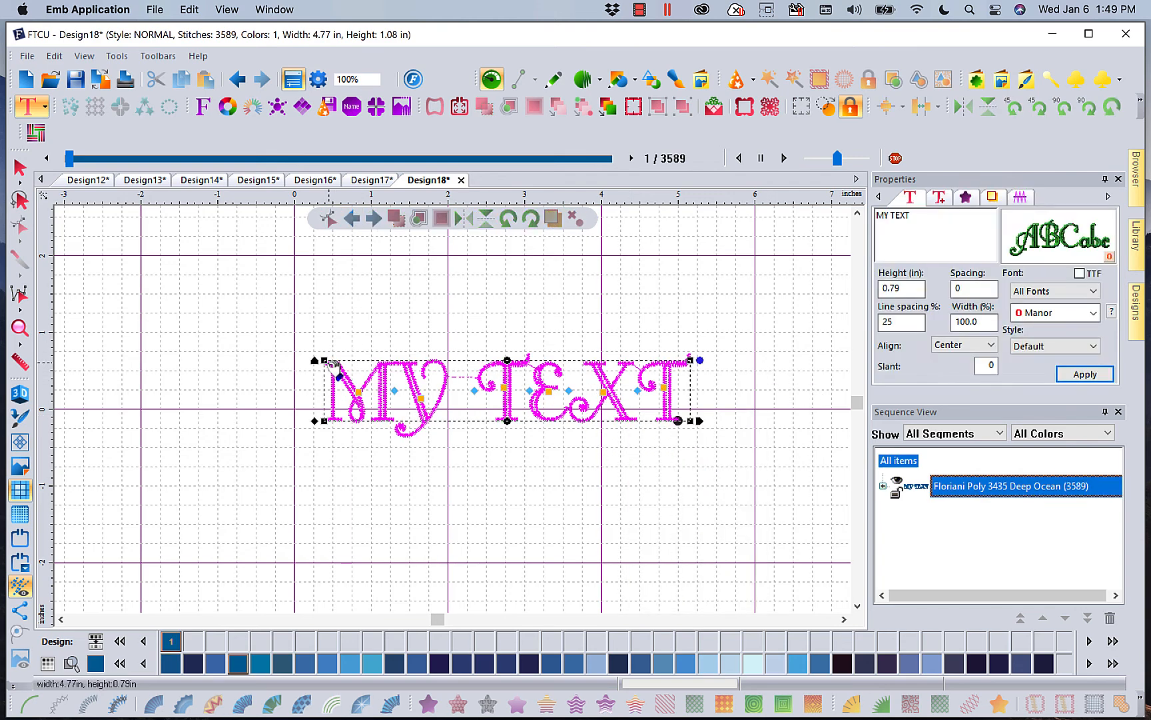
{"action": "right_click", "coordinate": [675, 421]}
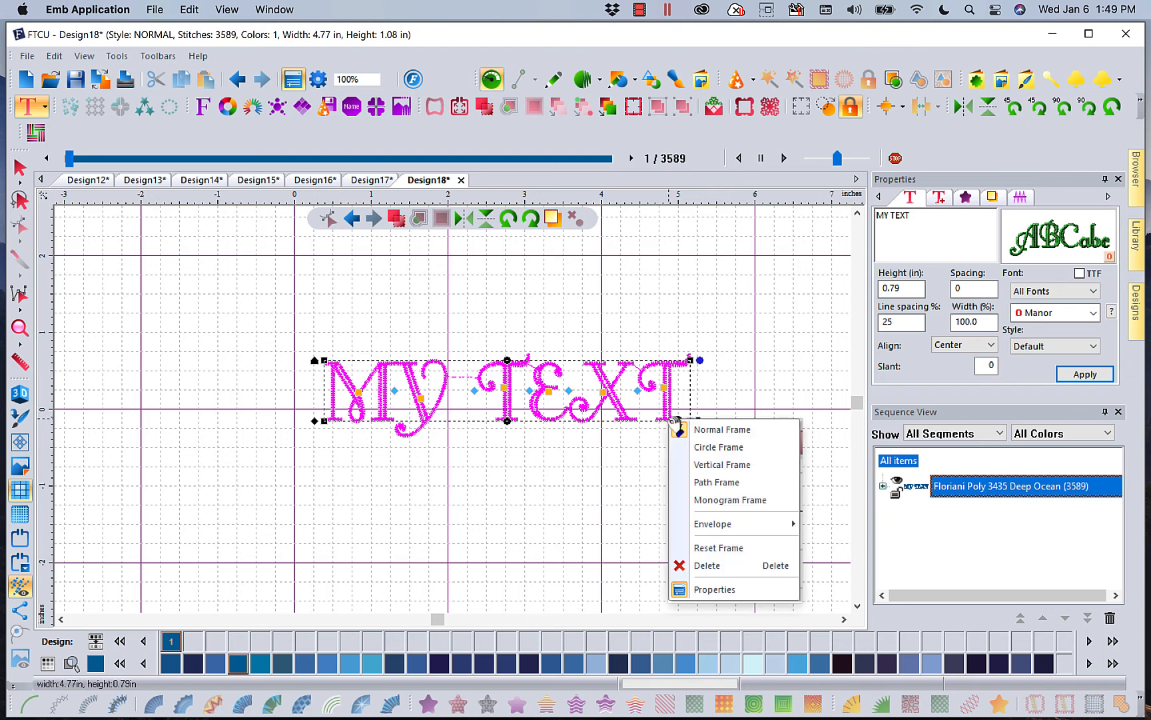
{"action": "left_click", "coordinate": [727, 482]}
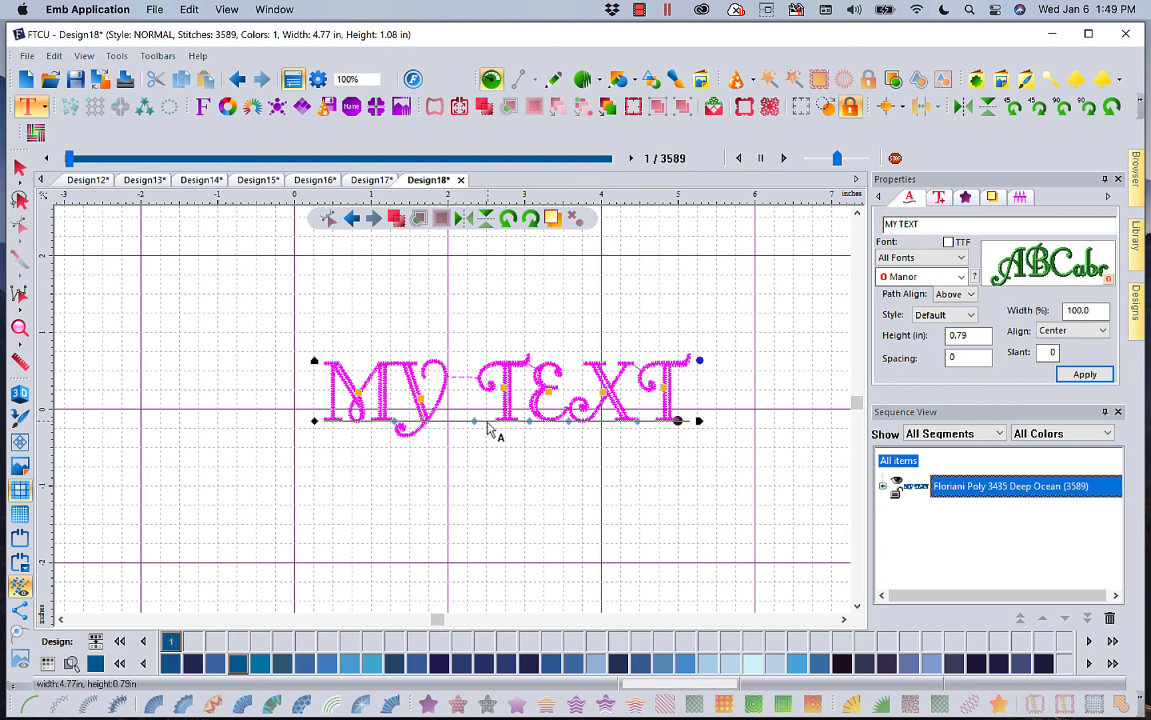
Step: Edit the text's baseline by adding a middle point and pulling it down about 0.6 in to form a shallow arc
{"action": "right_click", "coordinate": [488, 426]}
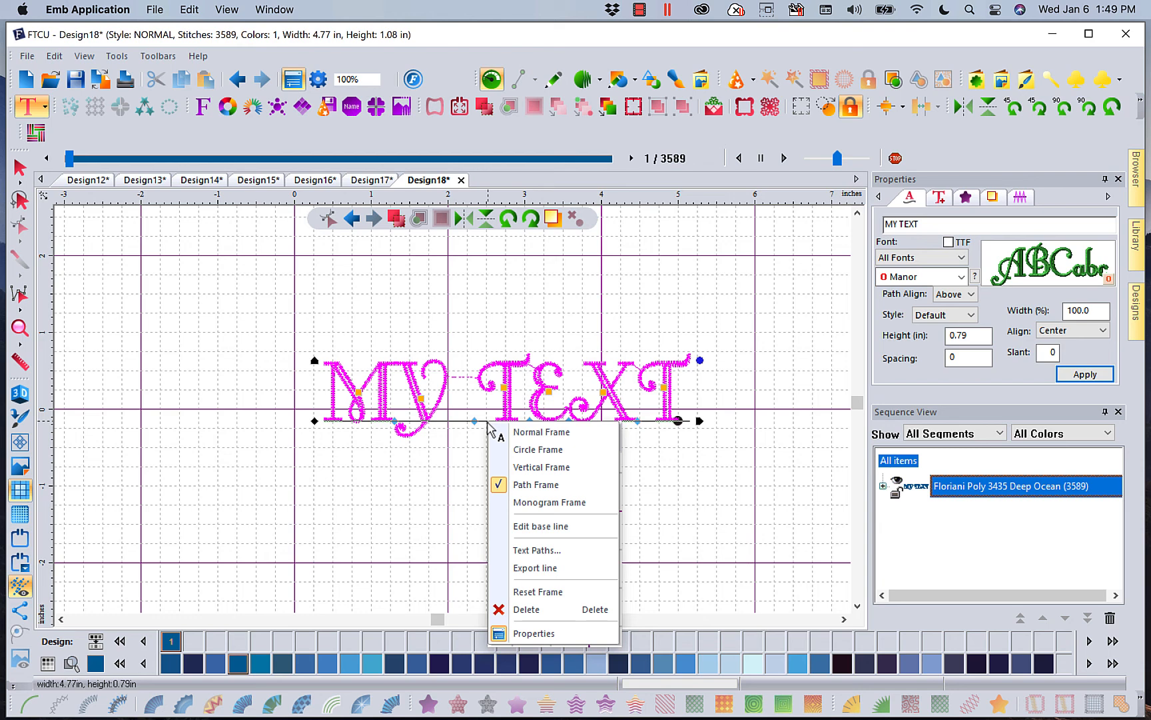
{"action": "left_click", "coordinate": [541, 526]}
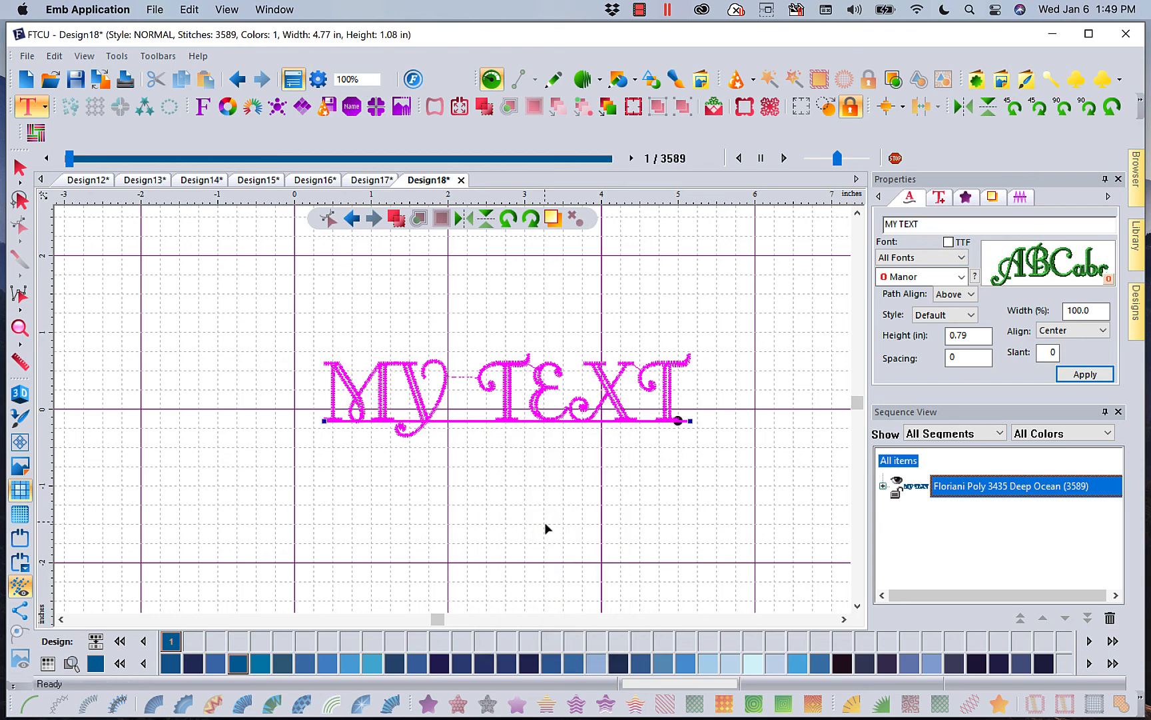
{"action": "right_click", "coordinate": [471, 427]}
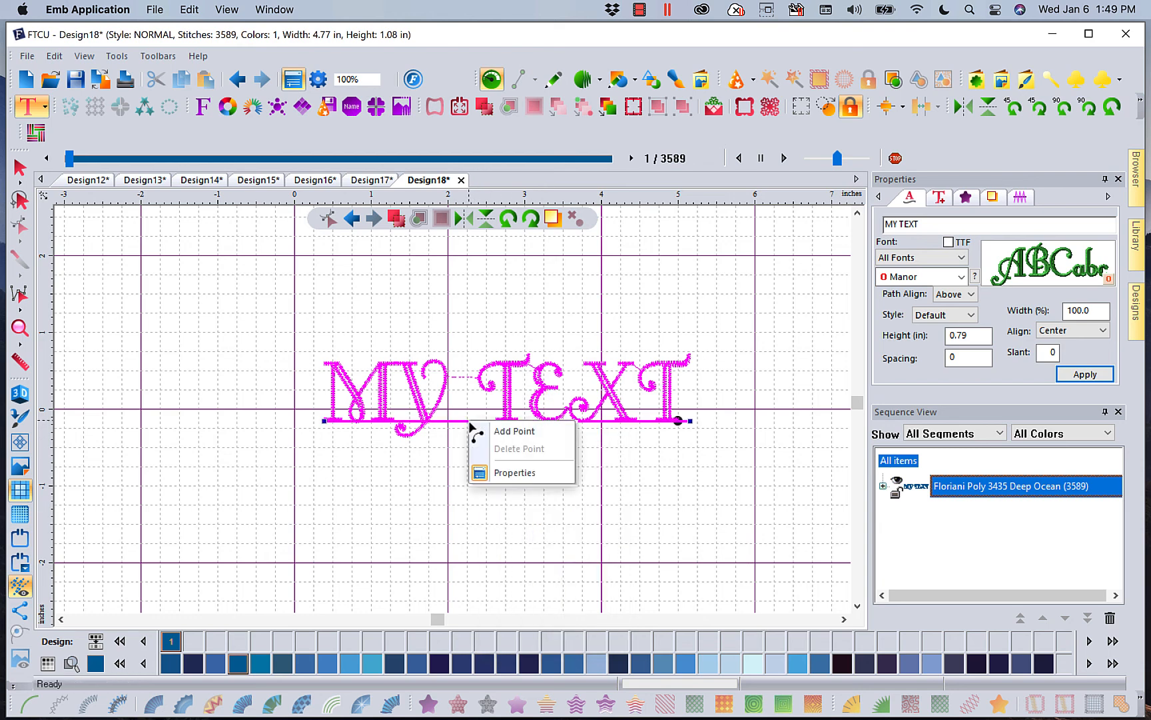
{"action": "left_click", "coordinate": [477, 433]}
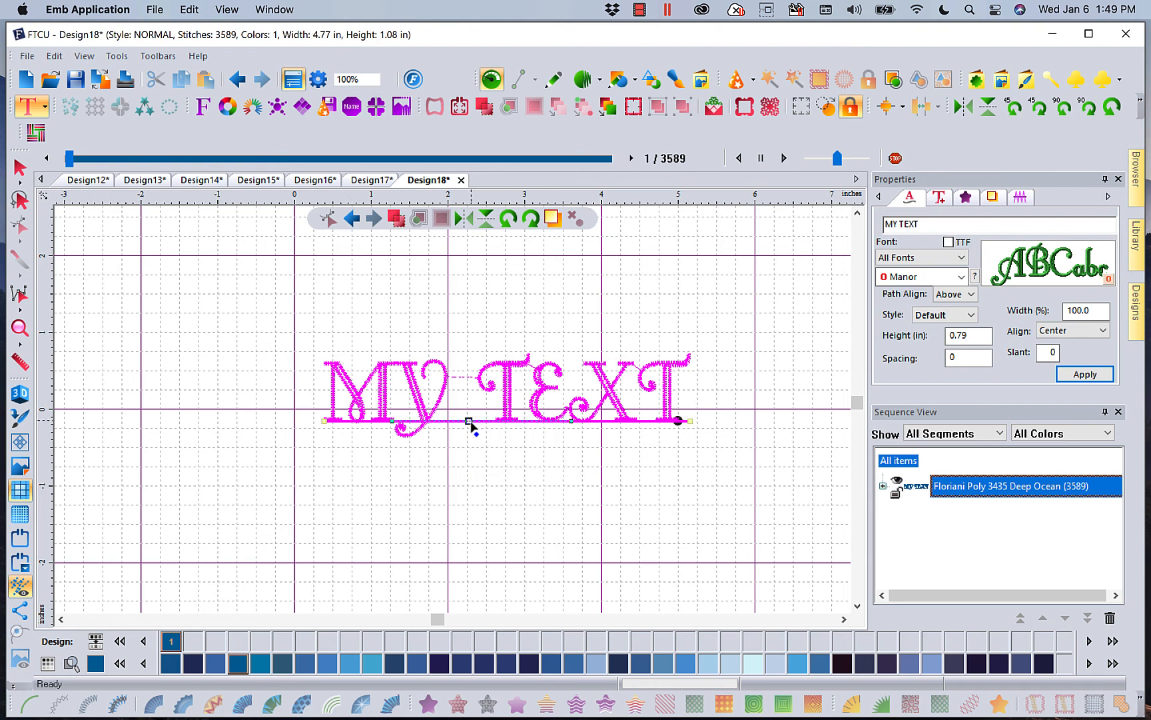
{"action": "left_click_drag", "start_coordinate": [469, 422], "coordinate": [509, 470]}
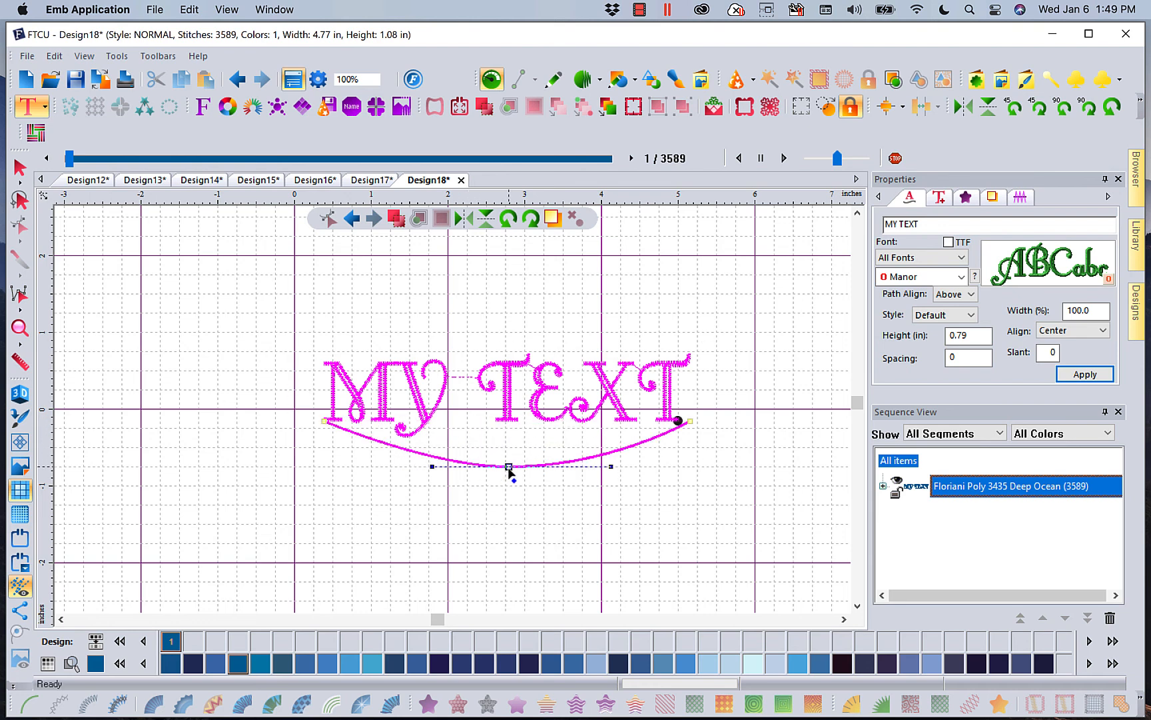
{"action": "right_click", "coordinate": [508, 468]}
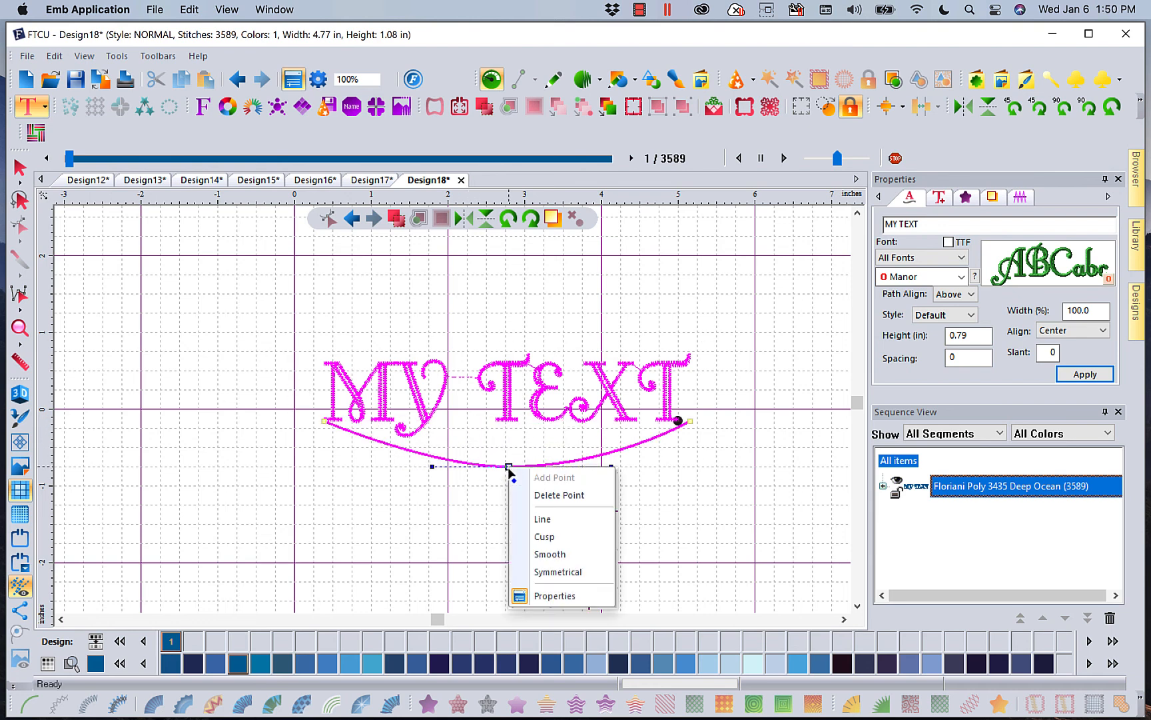
{"action": "left_click", "coordinate": [476, 500]}
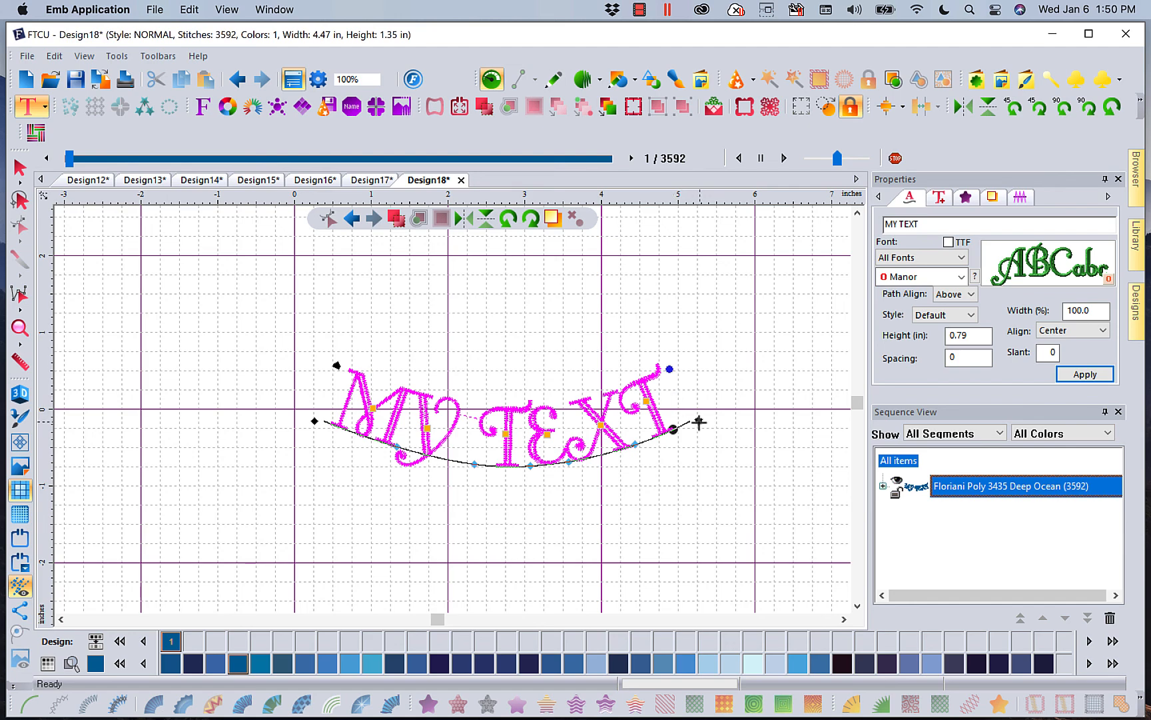
Step: Widen the curved text to about 104.2% and rotate it by about 1.5 degrees
{"action": "mouse_move", "coordinate": [698, 422]}
{"action": "left_mouse_down"}
{"action": "mouse_move", "coordinate": [656, 440]}
{"action": "mouse_move", "coordinate": [797, 326]}
{"action": "mouse_move", "coordinate": [531, 494]}
{"action": "mouse_move", "coordinate": [654, 463]}
{"action": "mouse_move", "coordinate": [743, 406]}
{"action": "mouse_move", "coordinate": [713, 427]}
{"action": "left_mouse_up"}
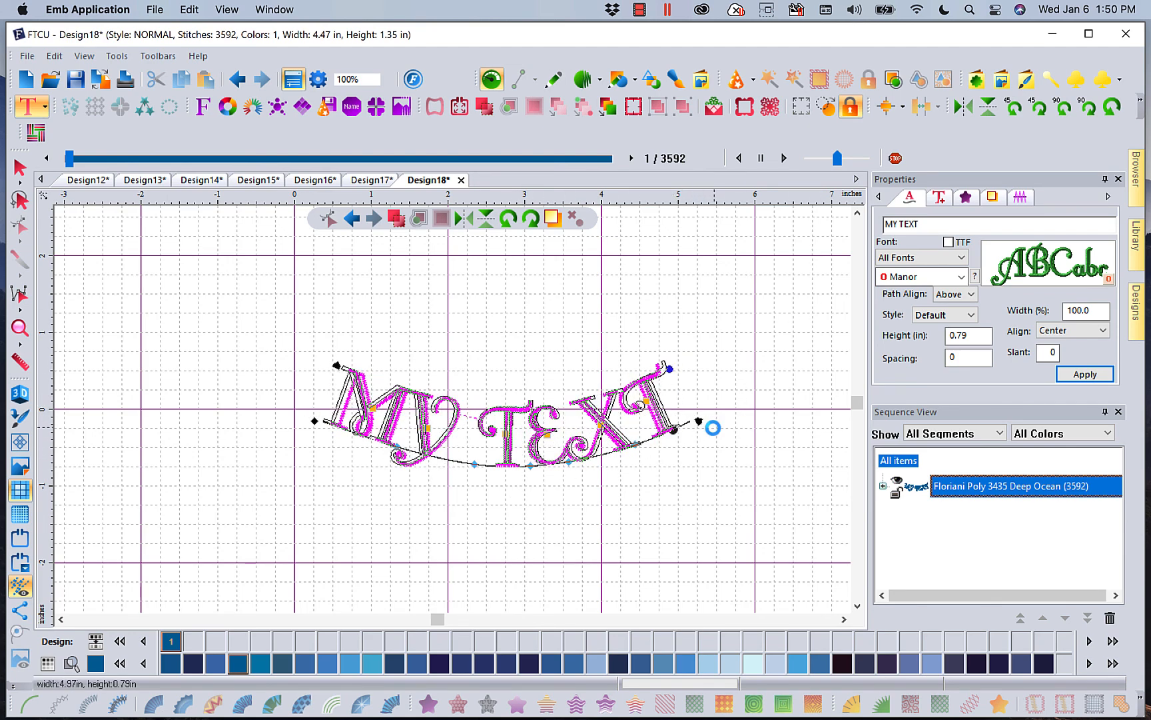
{"action": "left_click_drag", "start_coordinate": [669, 368], "coordinate": [693, 358]}
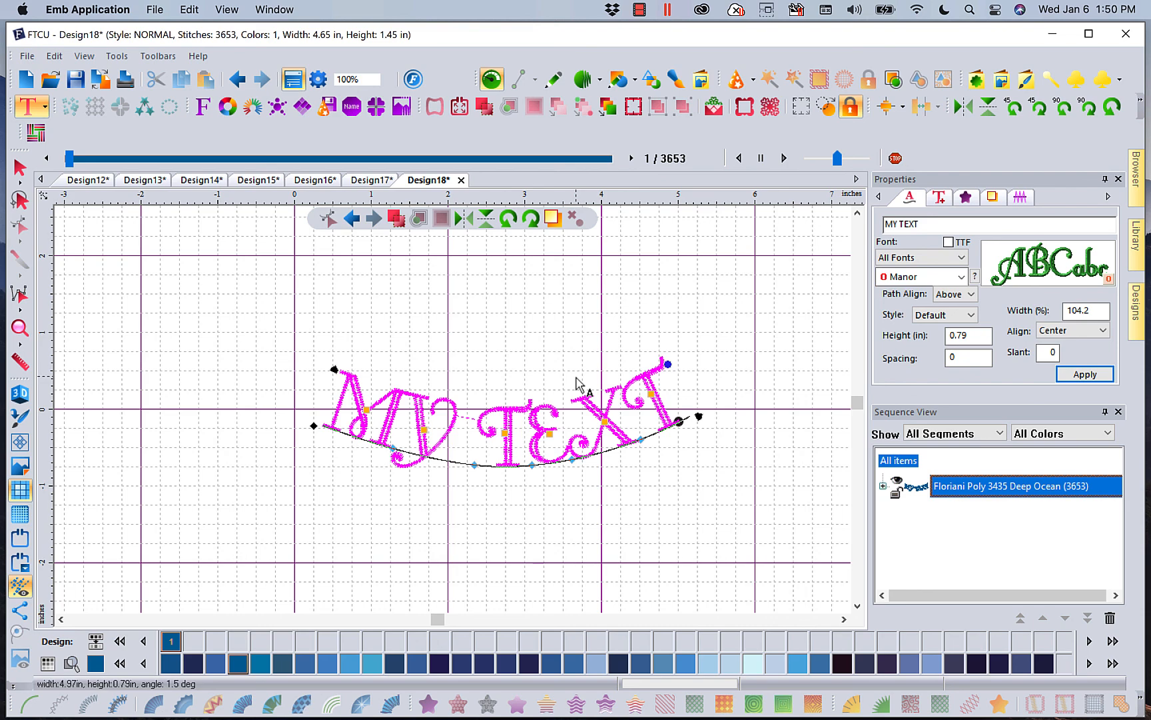
{"action": "left_click", "coordinate": [639, 9]}
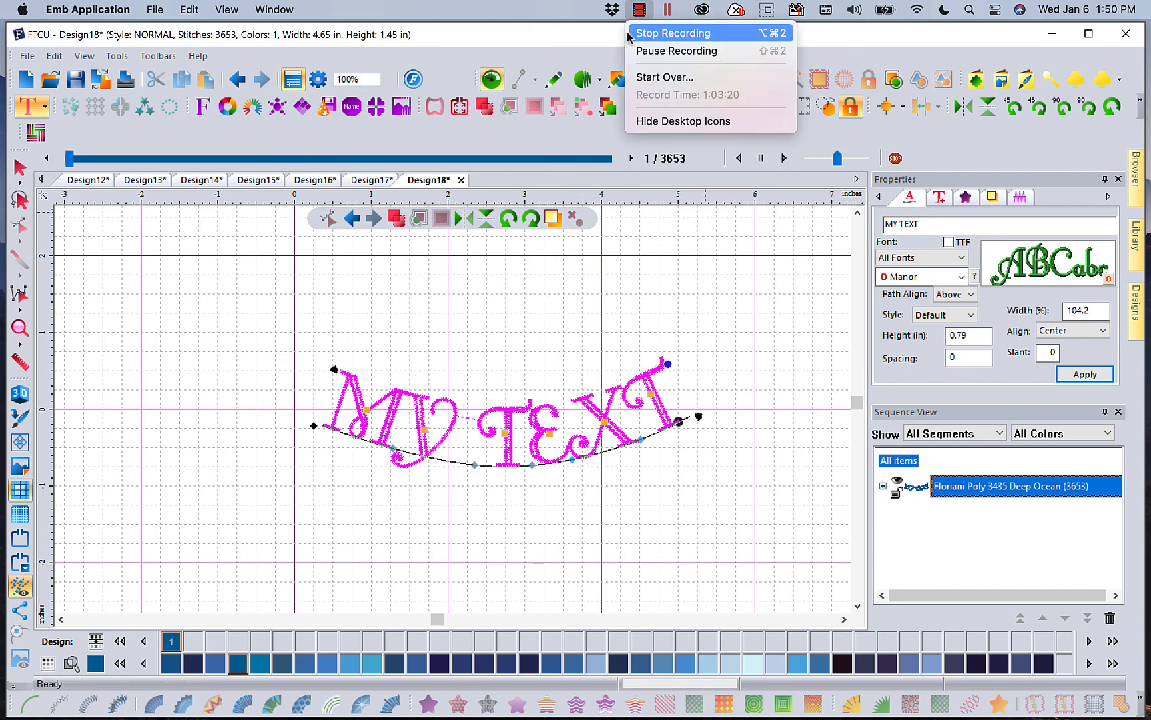